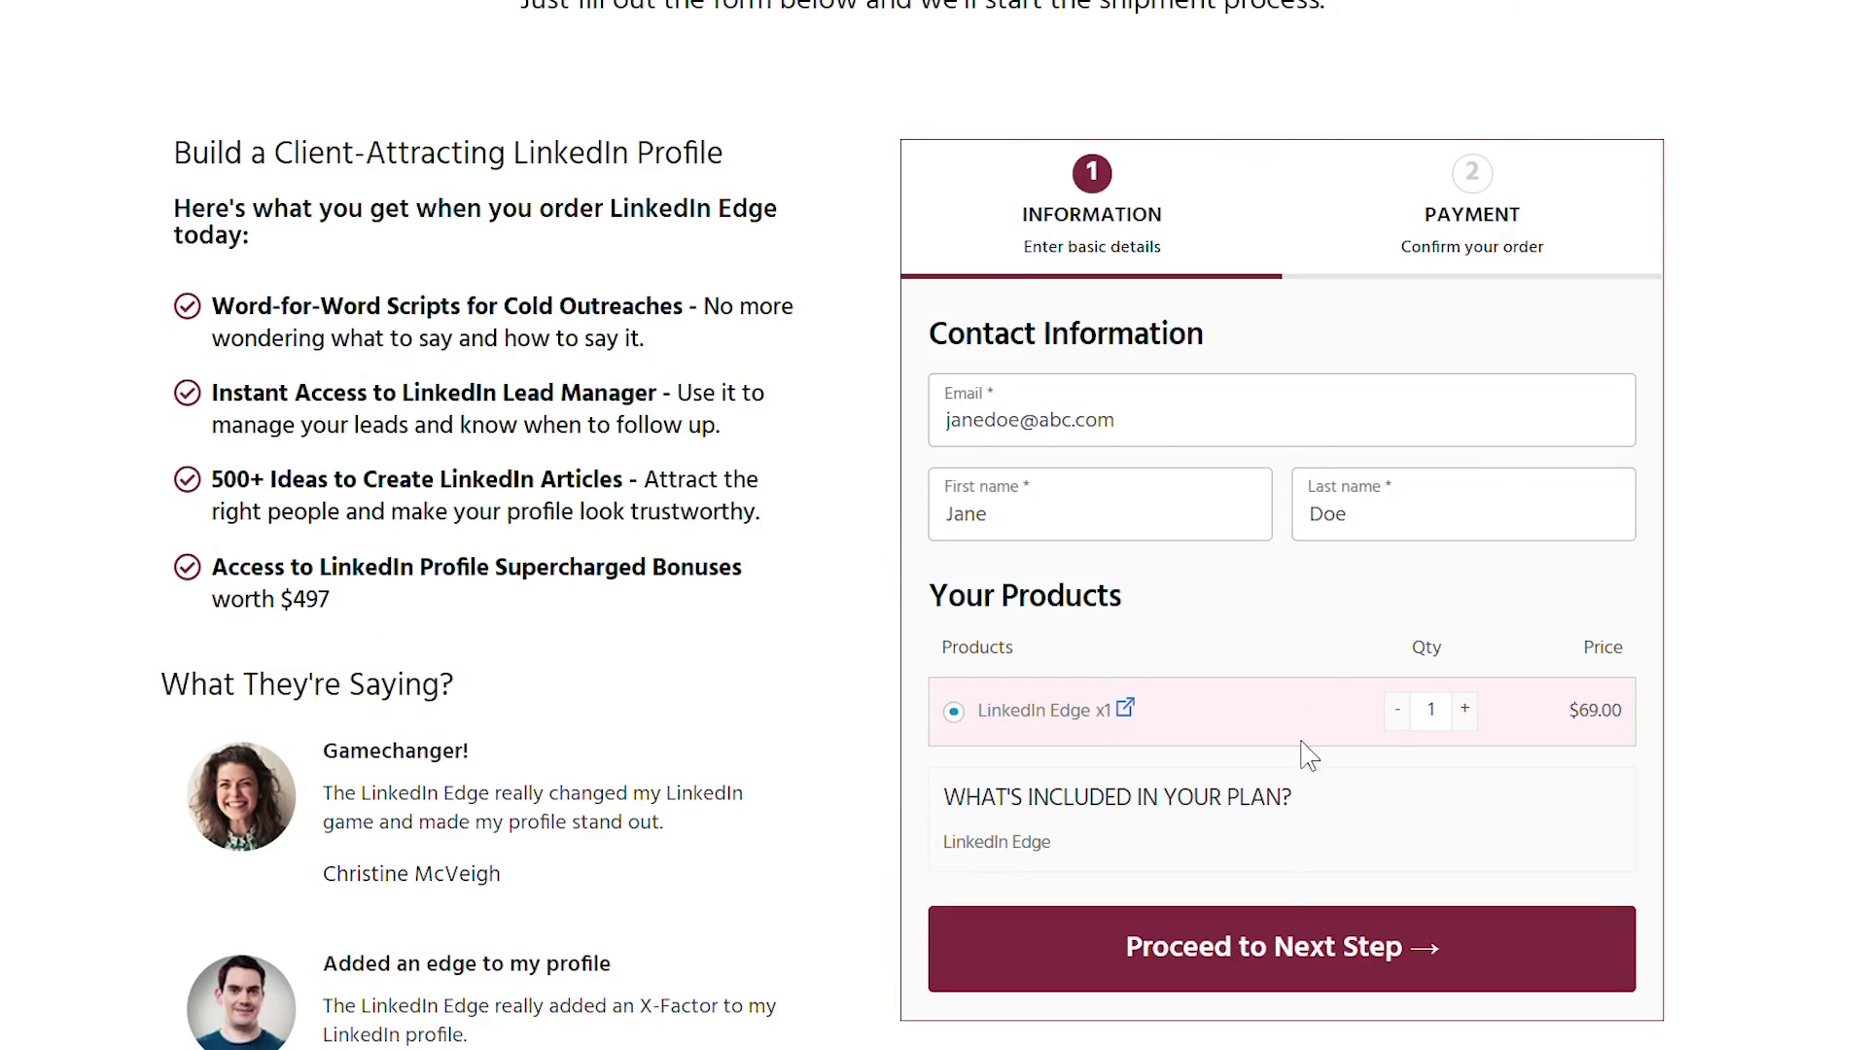
# - Advance the LinkedIn Edge checkout to its payment step, showing payment options and the Masterclass order bump
pyautogui.click(1289, 990)
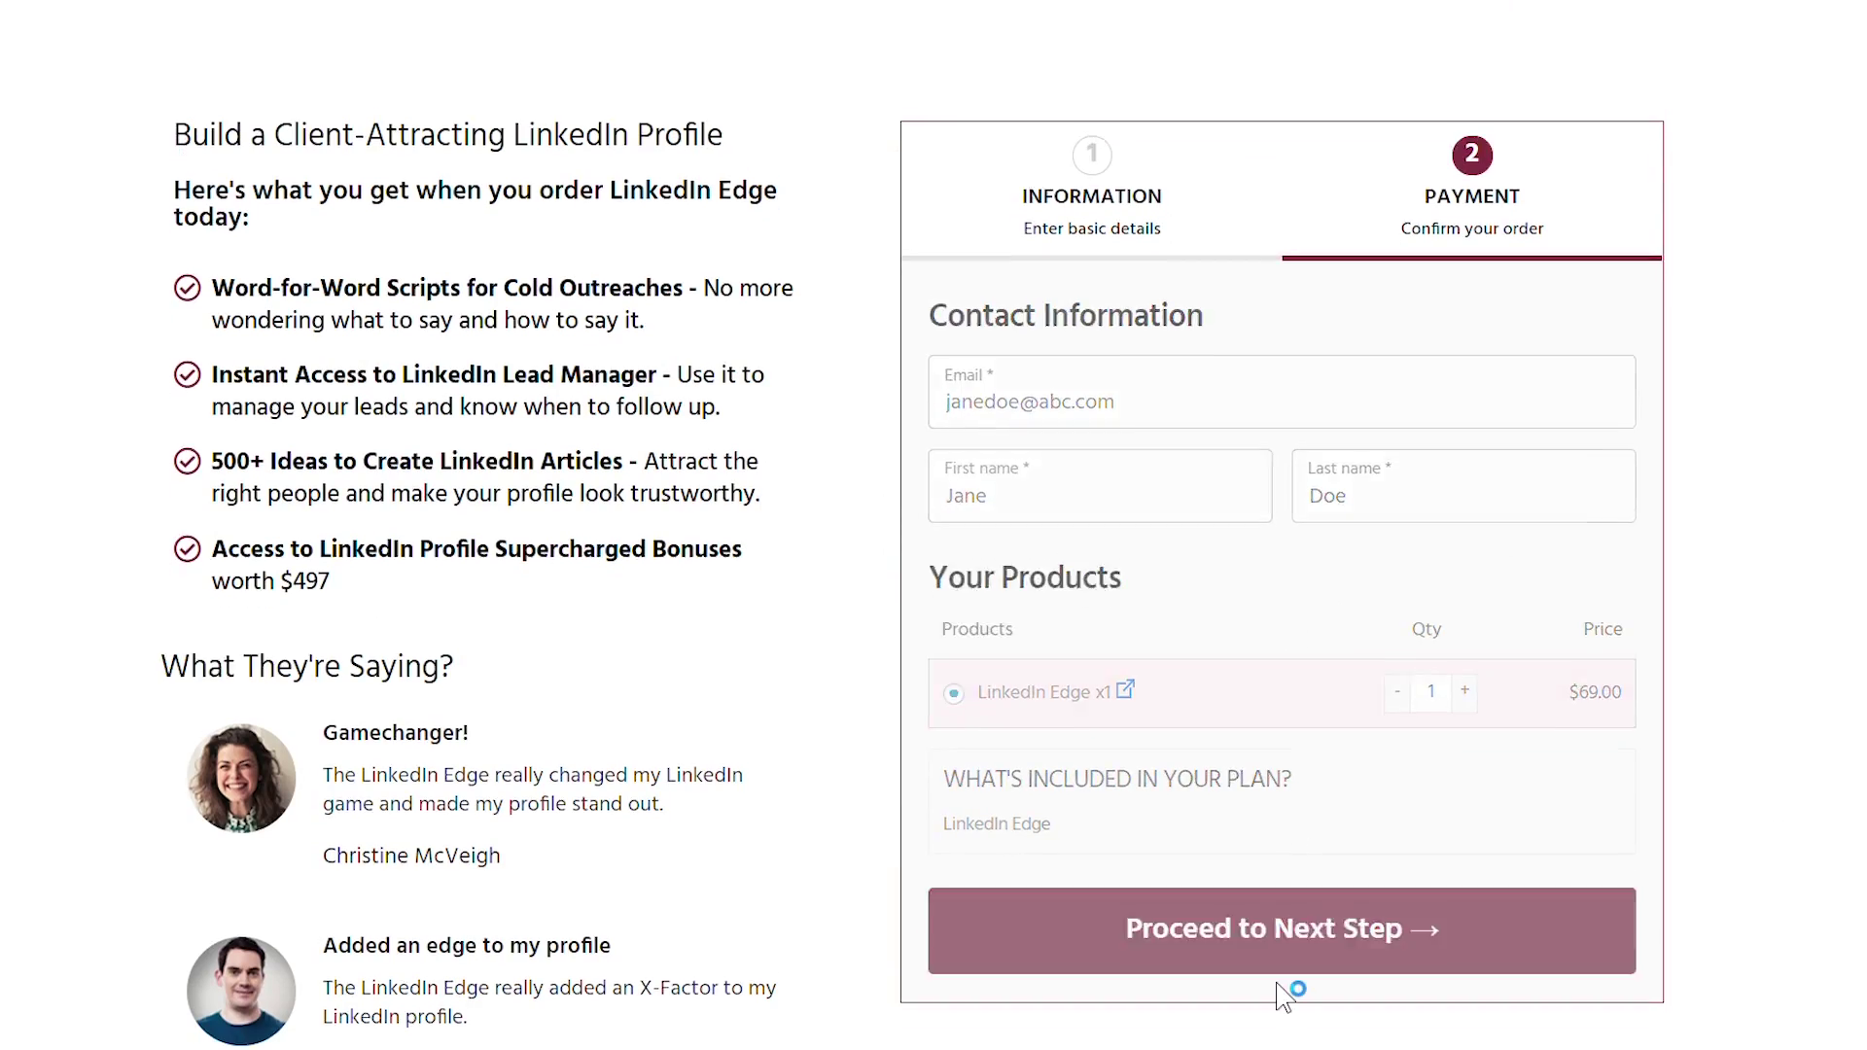
pyautogui.scroll(-8, 1375, 375)
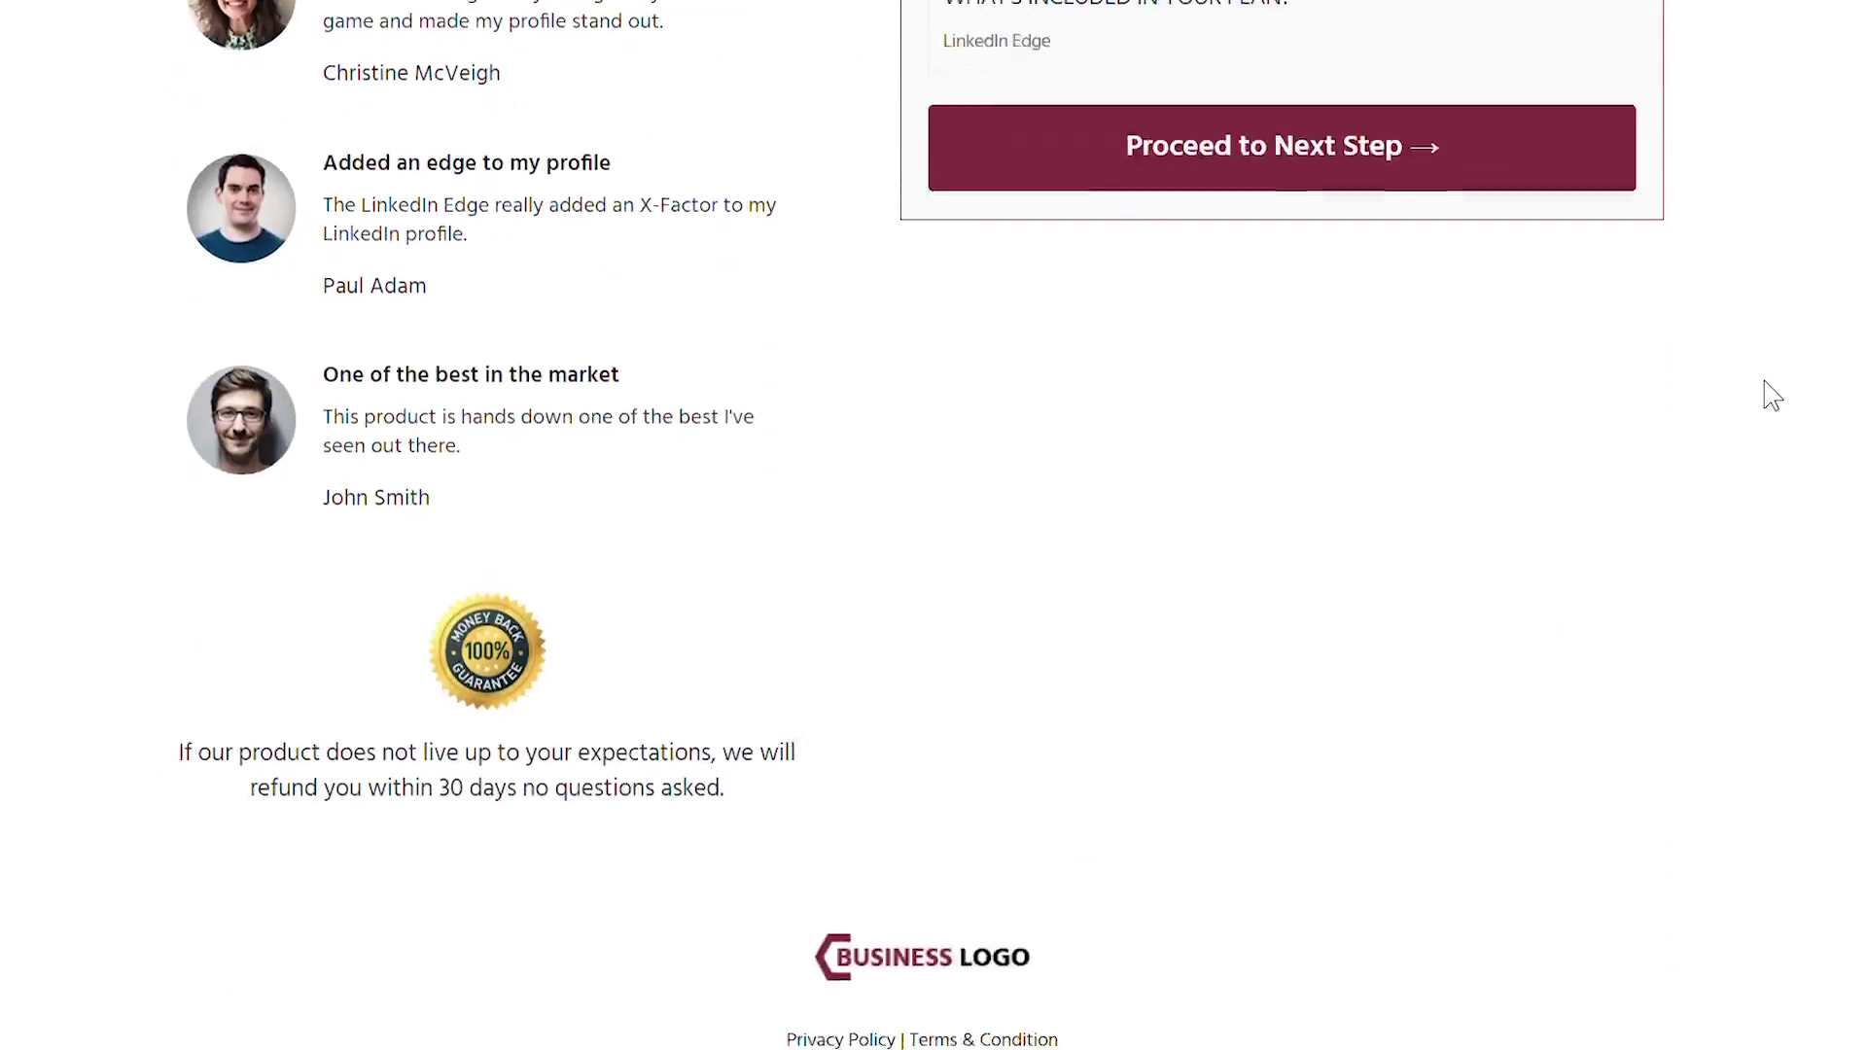
pyautogui.scroll(8, 1765, 790)
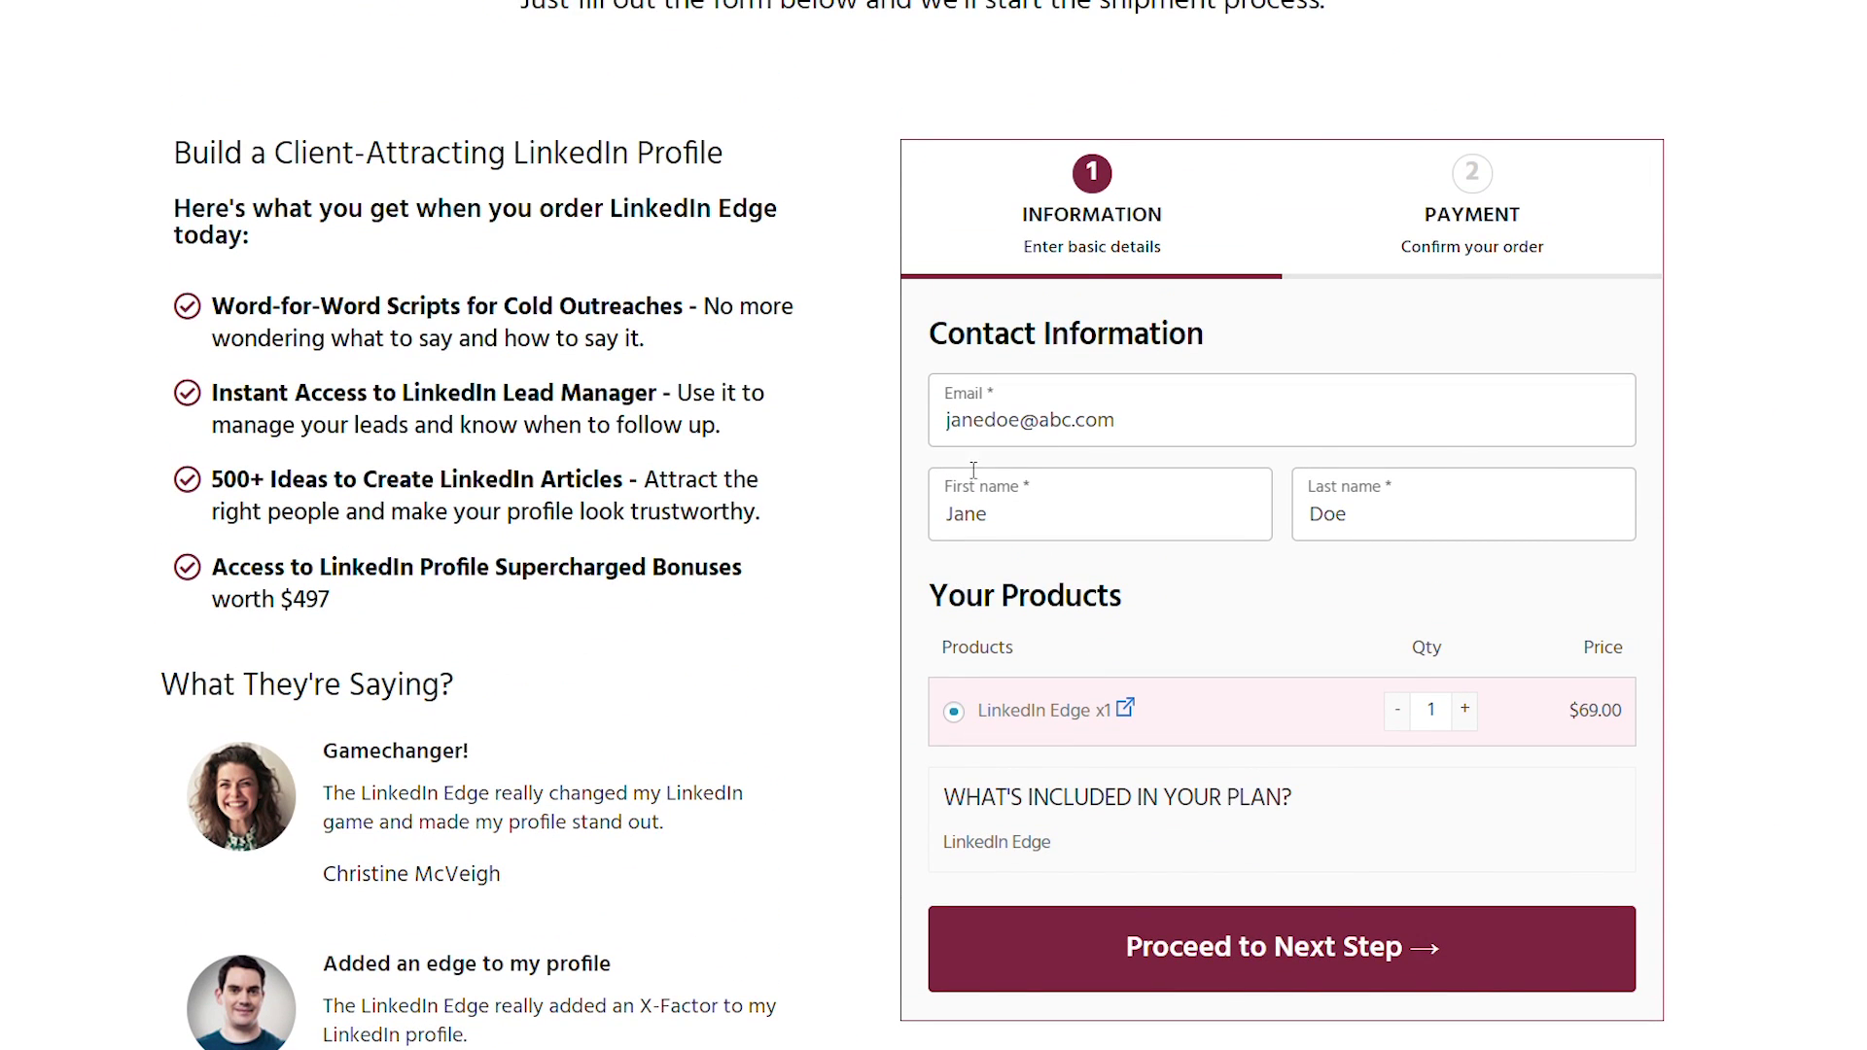
pyautogui.click(1288, 992)
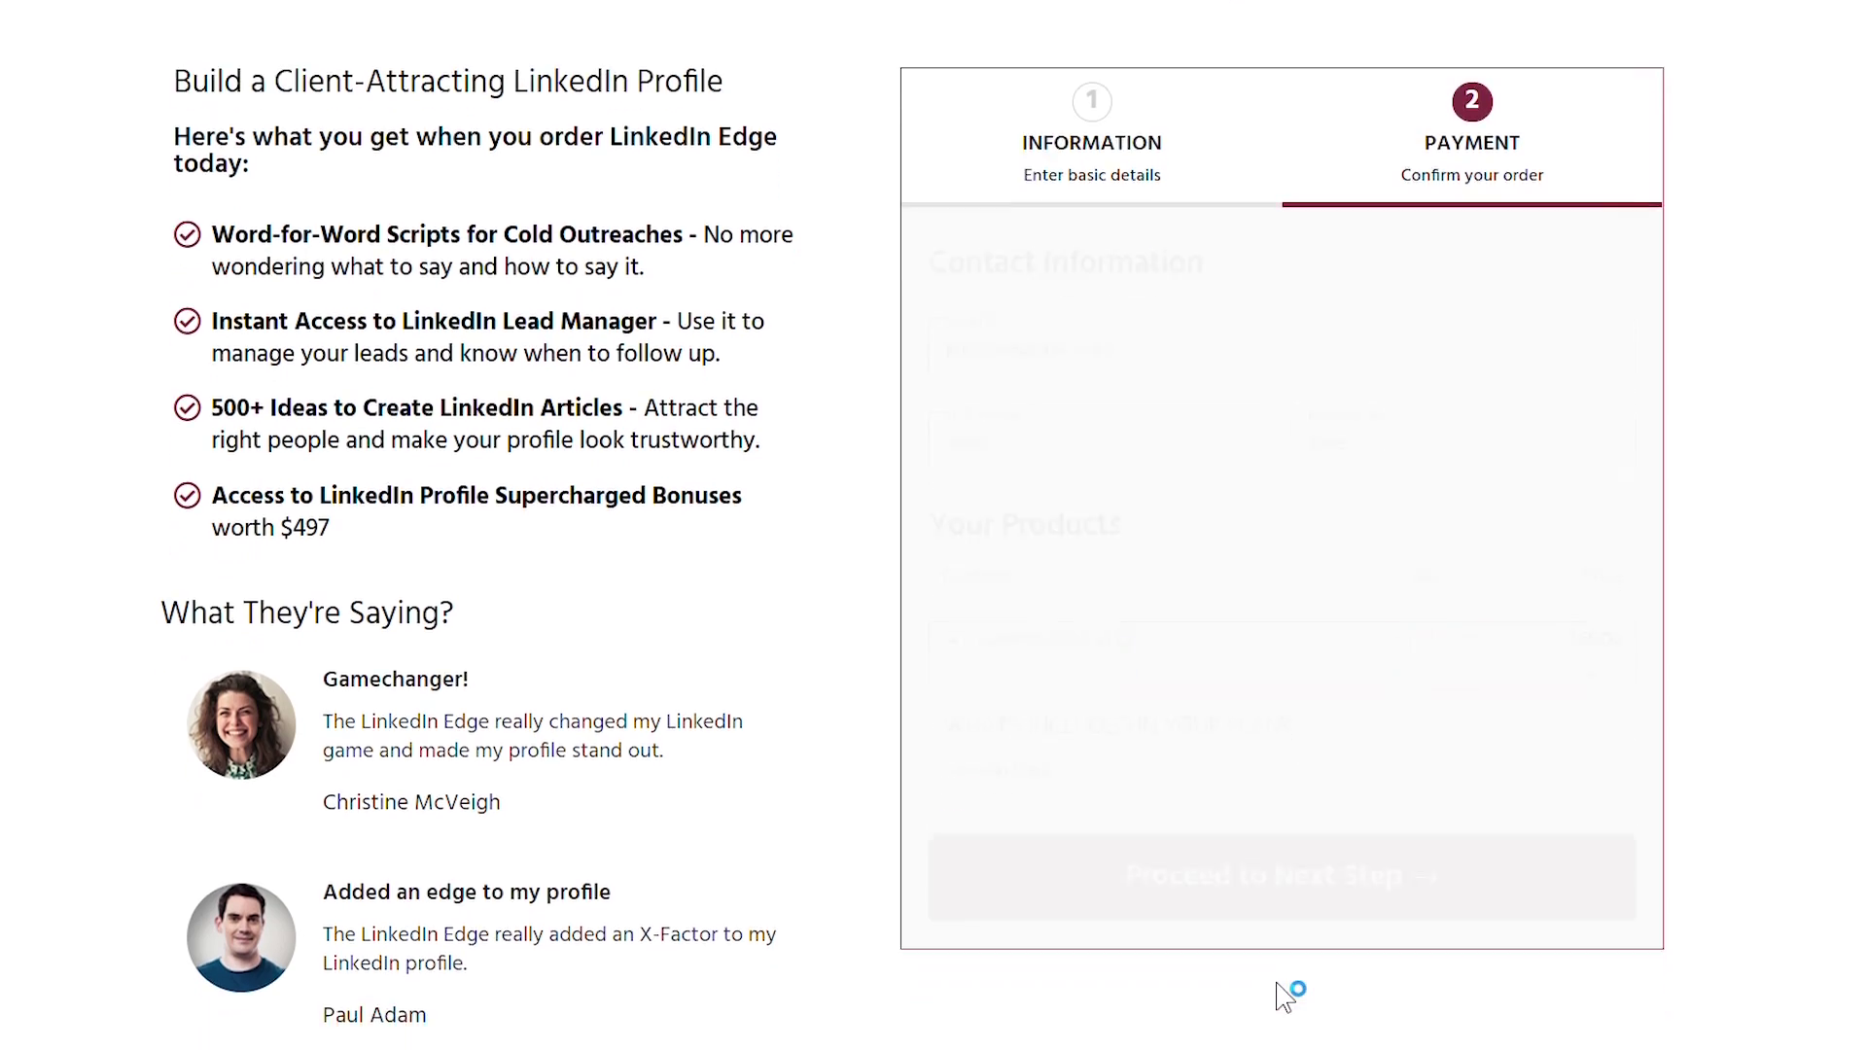
pyautogui.scroll(-8, 1375, 381)
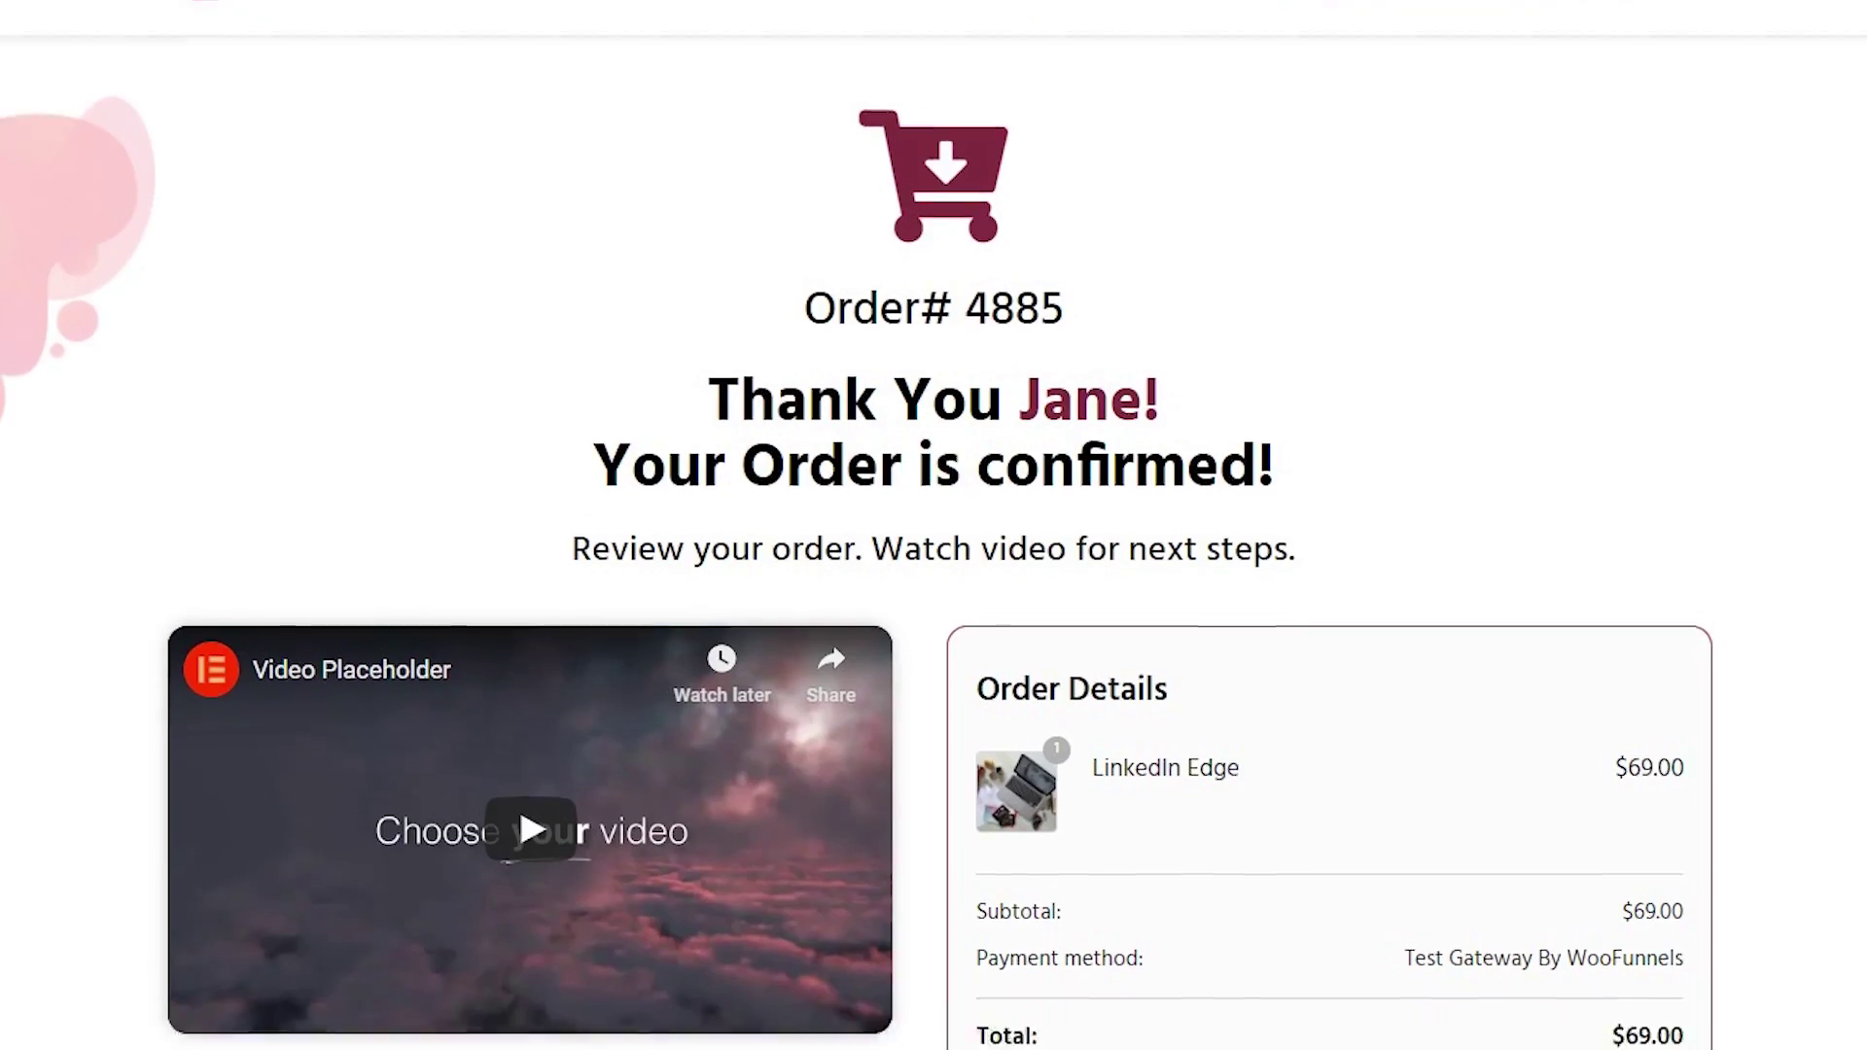
pyautogui.scroll(-1, 933, 525)
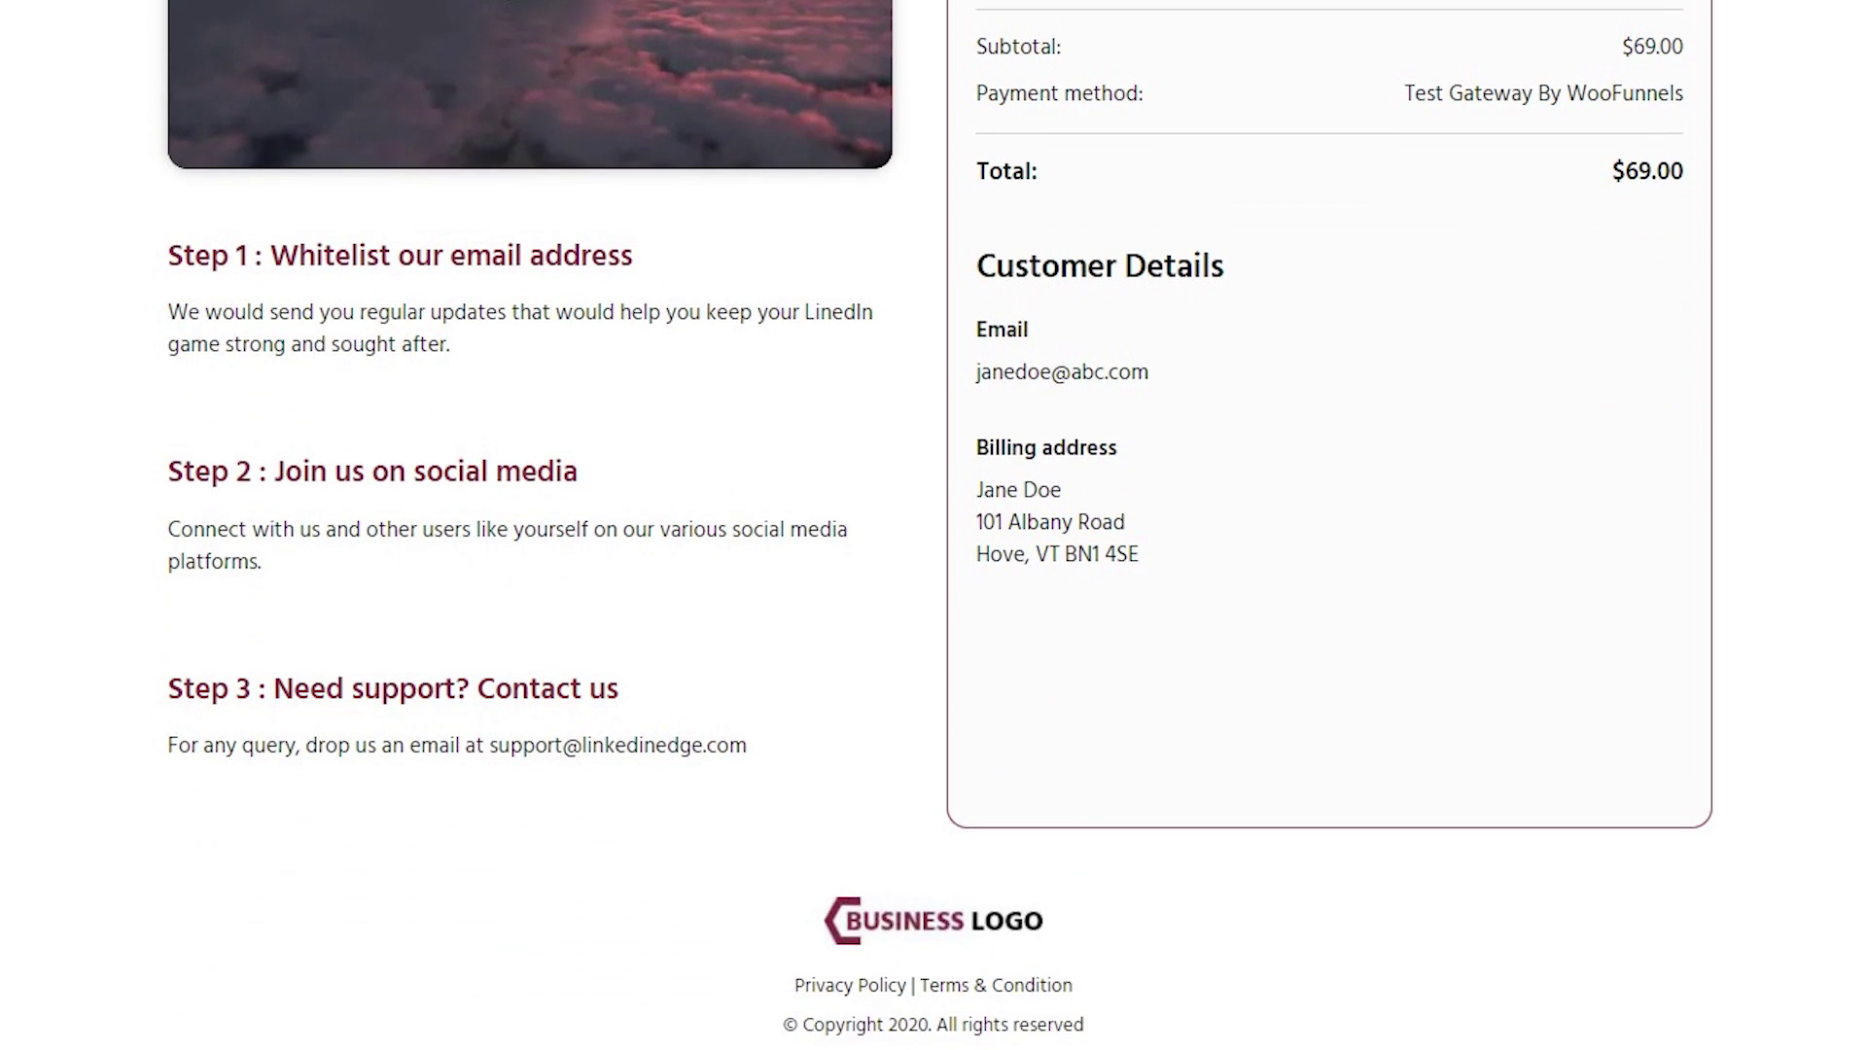
# - Scroll through the thank-you page confirming order 4885 for LinkedIn Edge at $69.00
pyautogui.scroll(10, 934, 525)
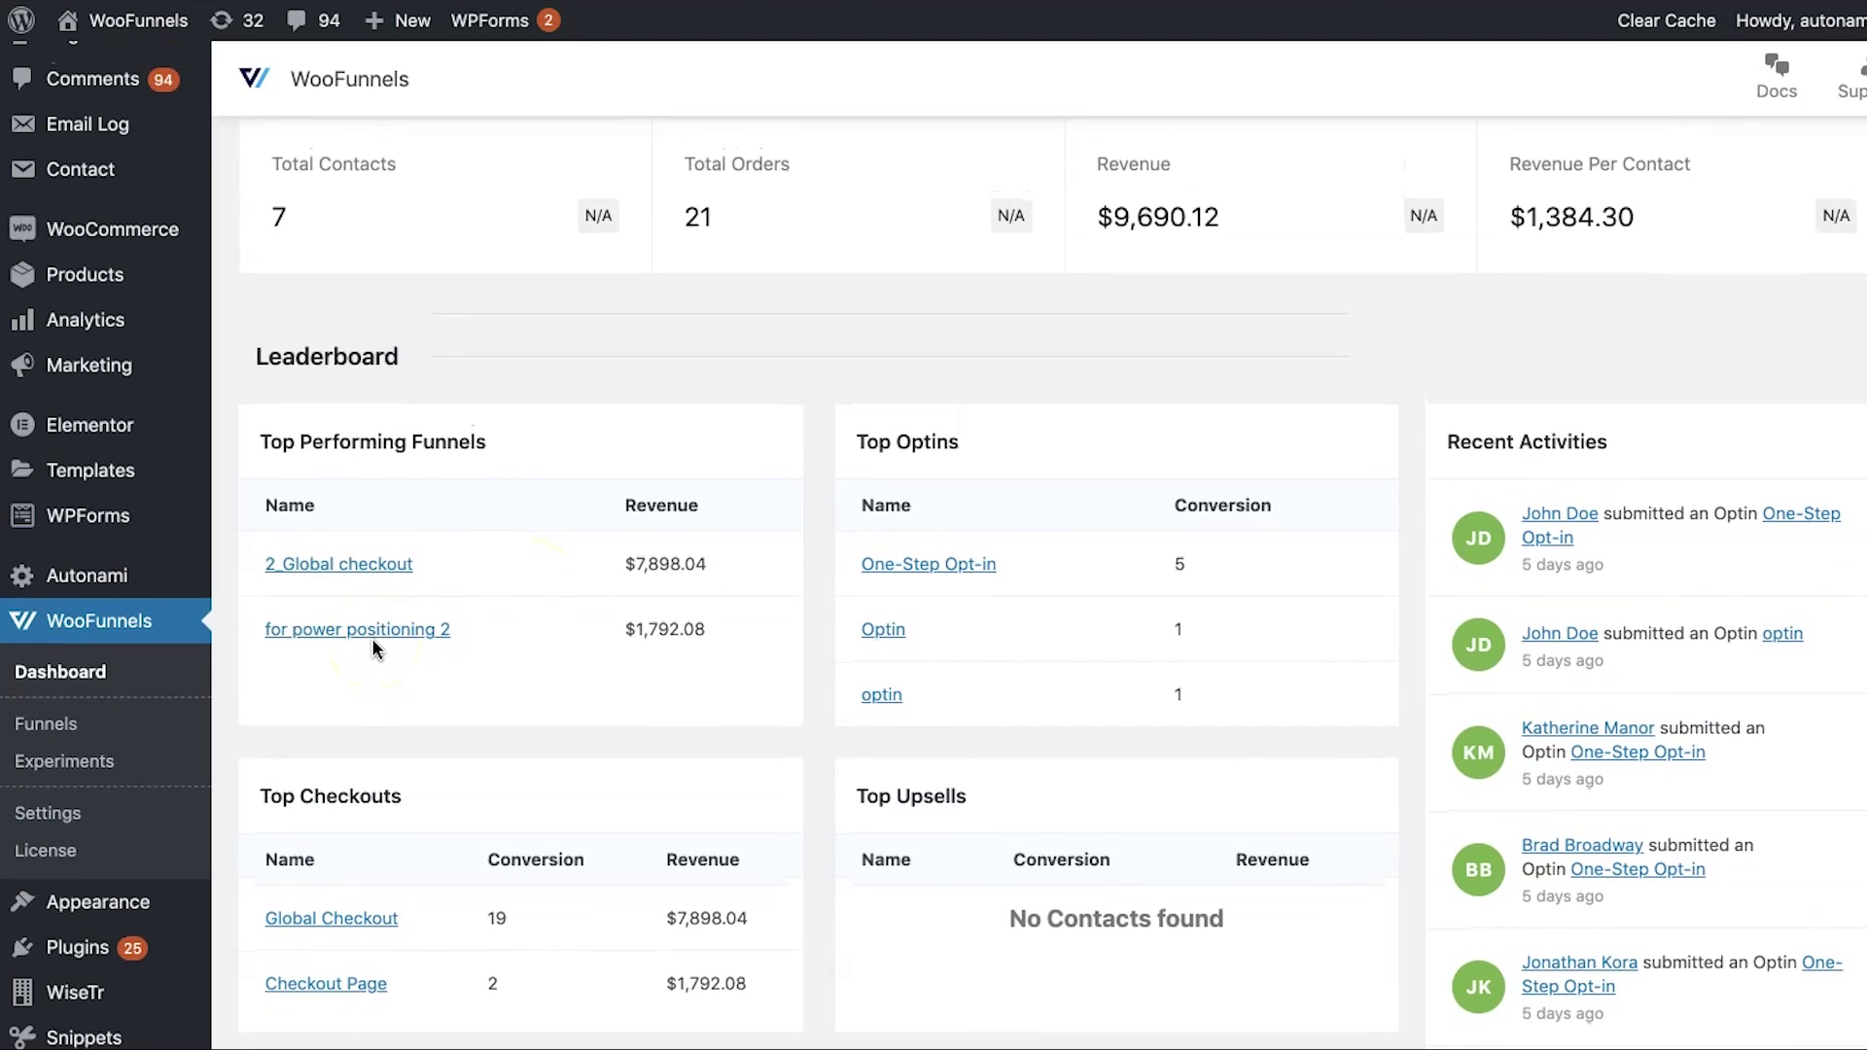
# - Review the dashboard leaderboard: Global Checkout with 19 conversions and $7,898.04 revenue
pyautogui.scroll(-1, 371, 638)
pyautogui.click(88, 588)
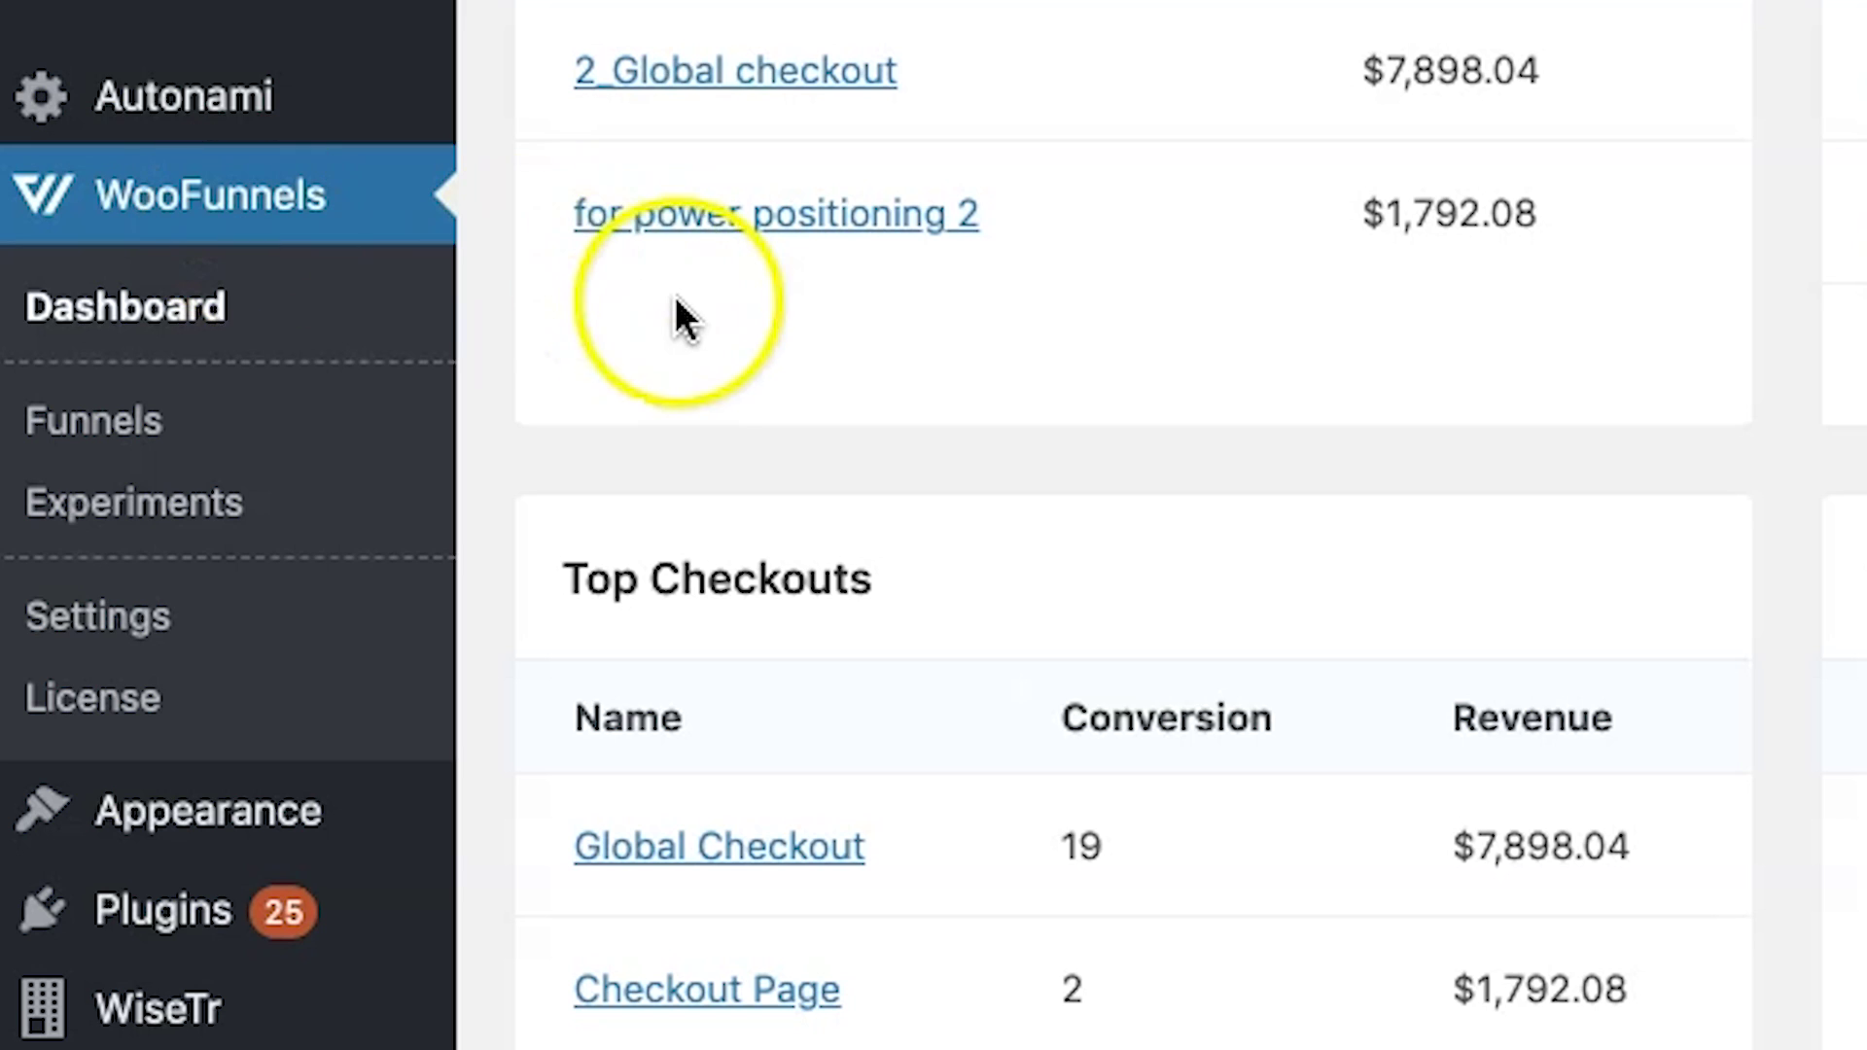
pyautogui.scroll(-1, 673, 298)
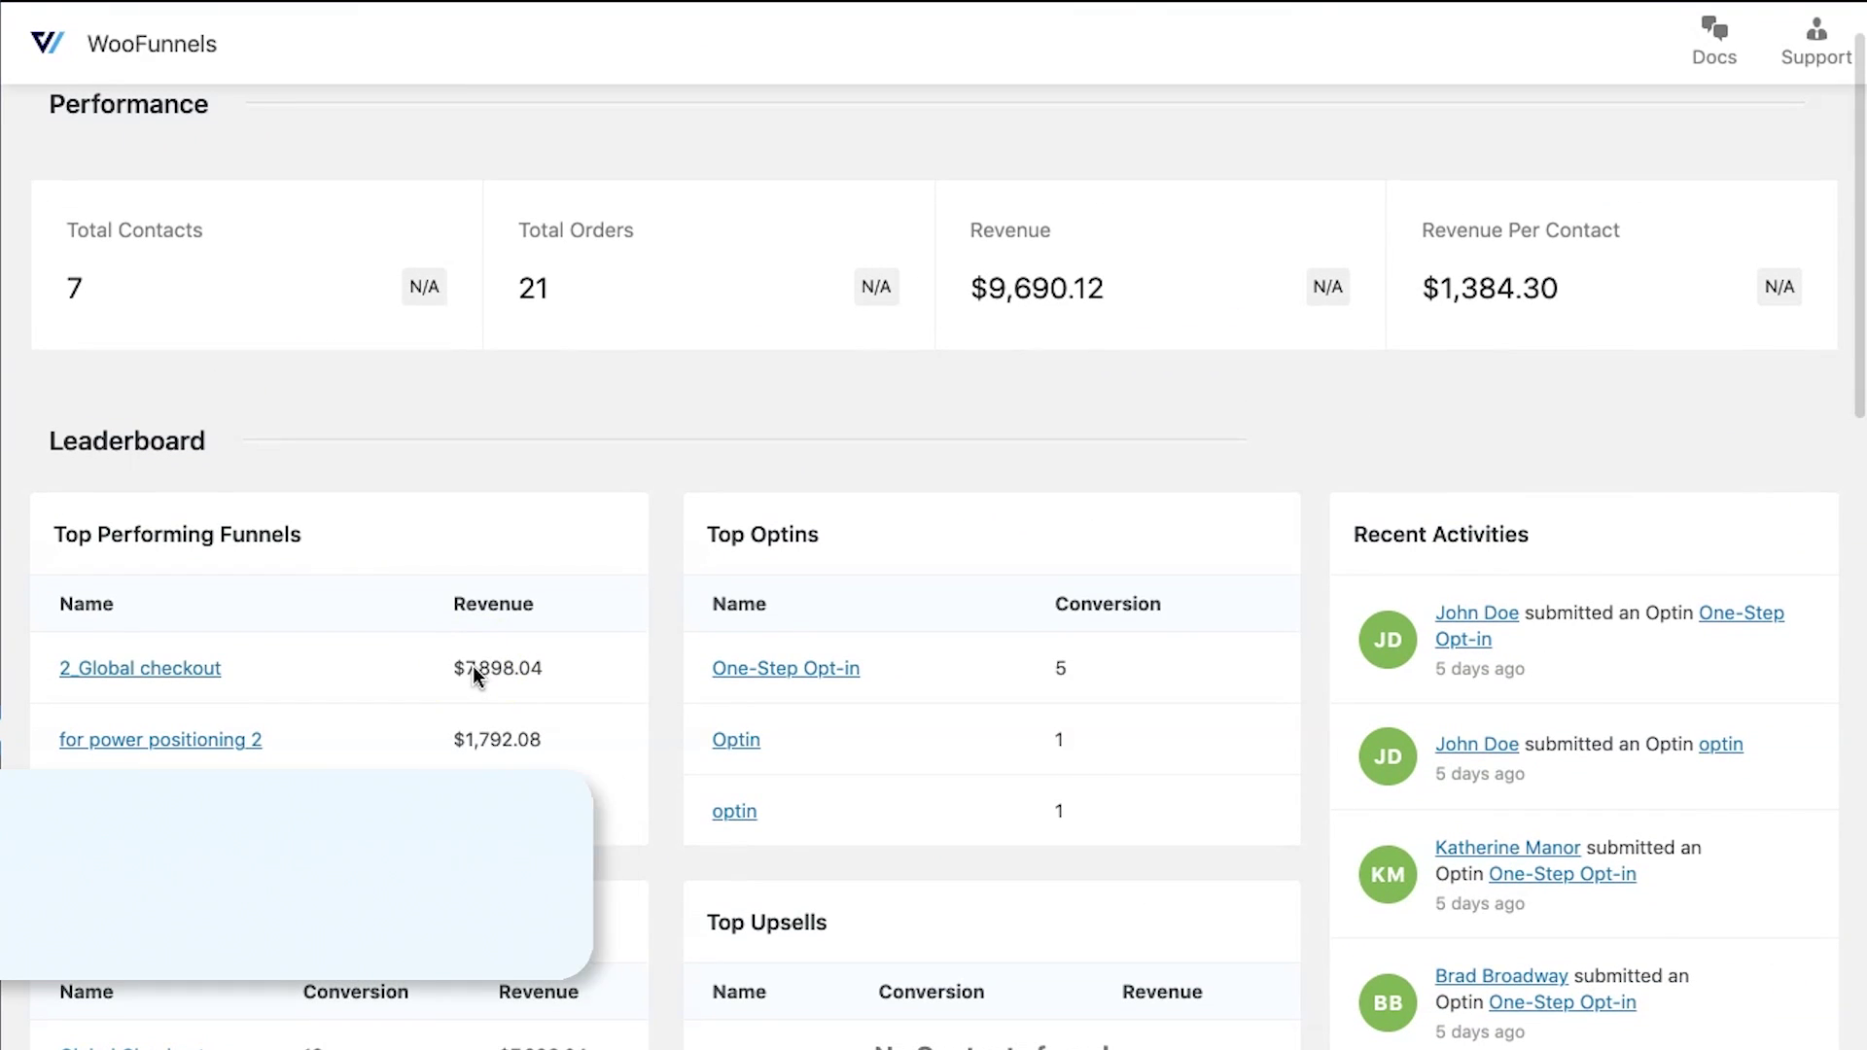
pyautogui.scroll(1, 473, 667)
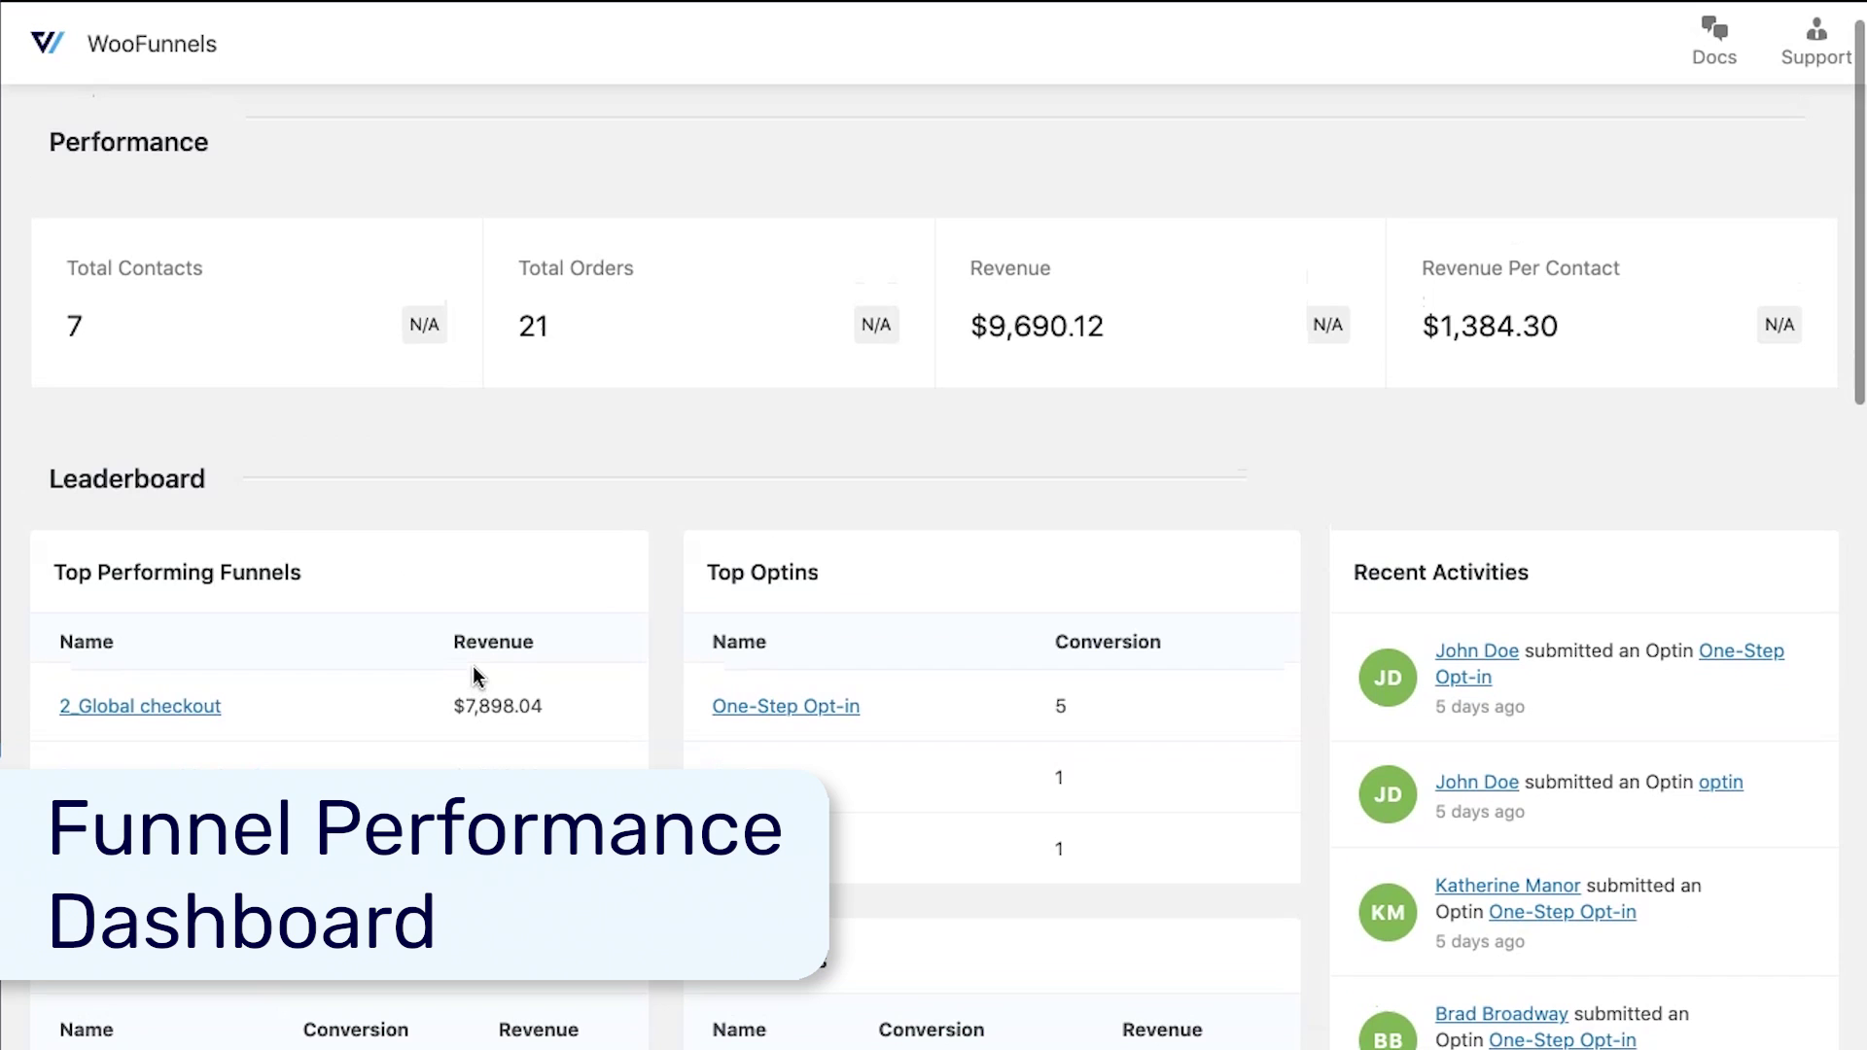
pyautogui.scroll(-1, 473, 666)
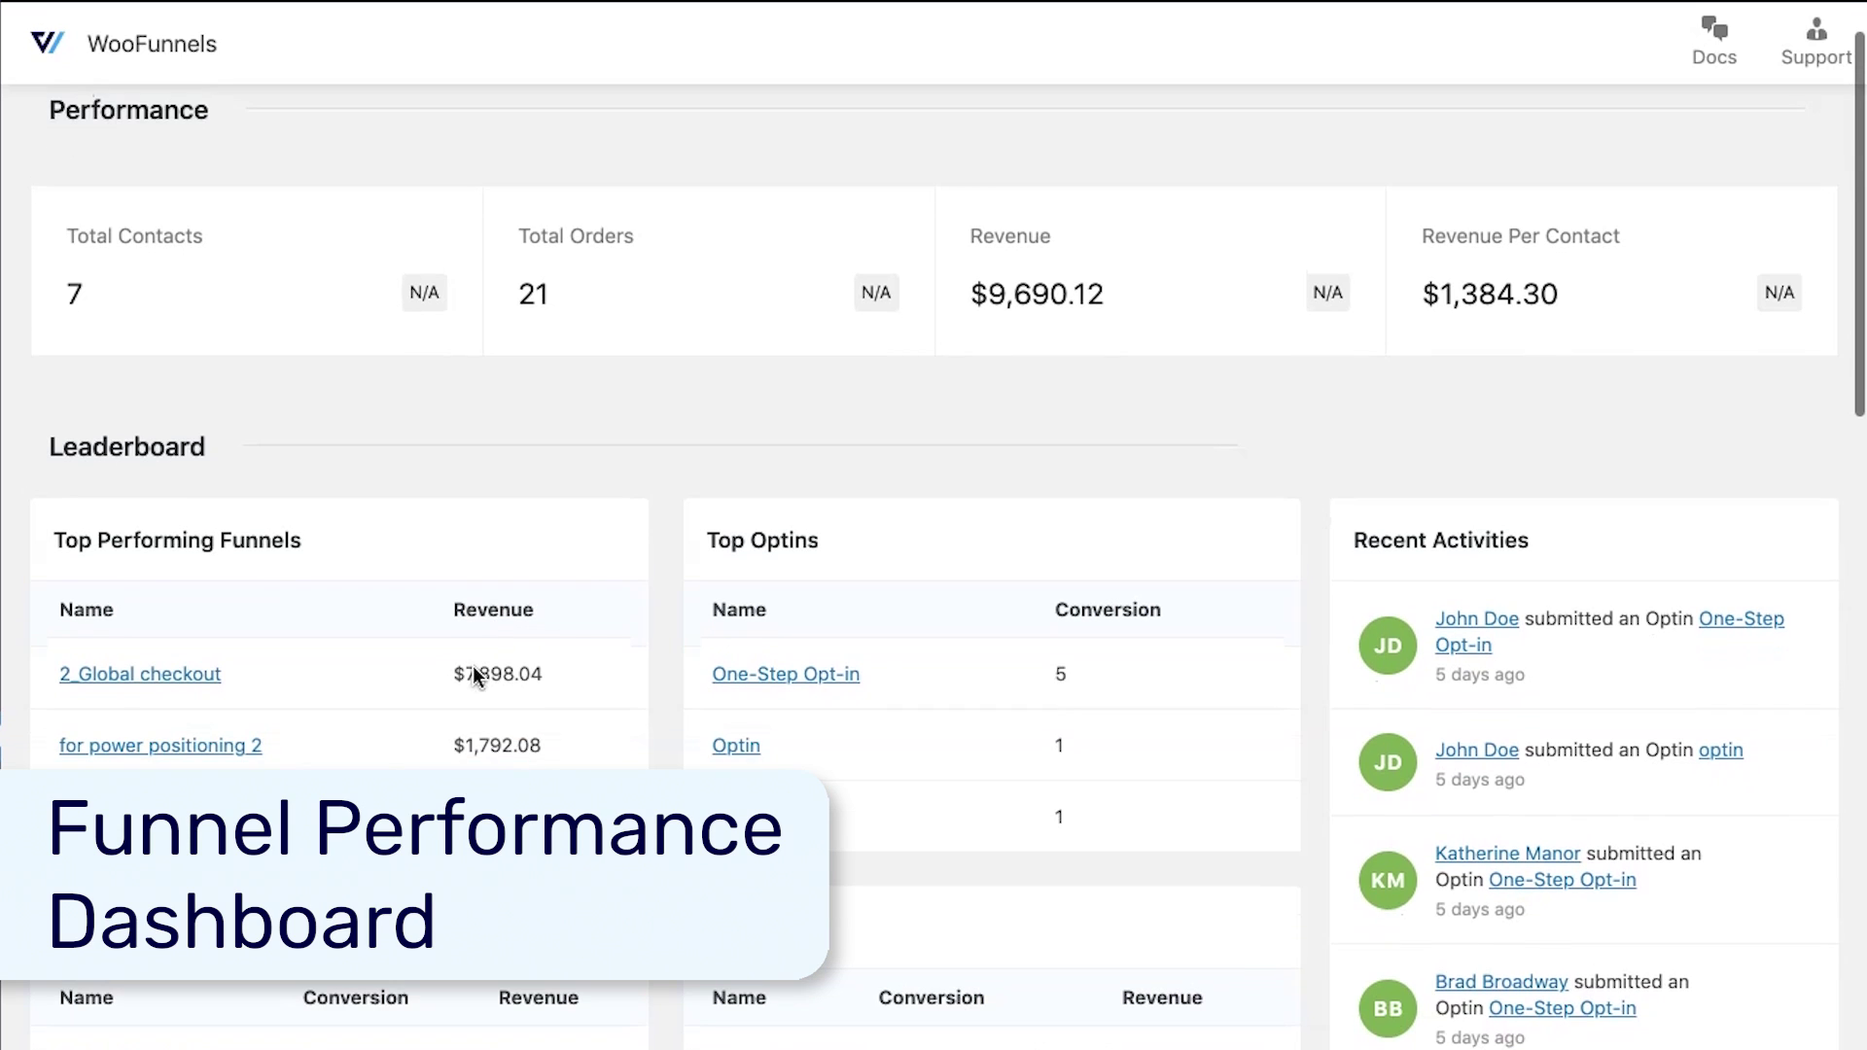
pyautogui.scroll(-2, 473, 667)
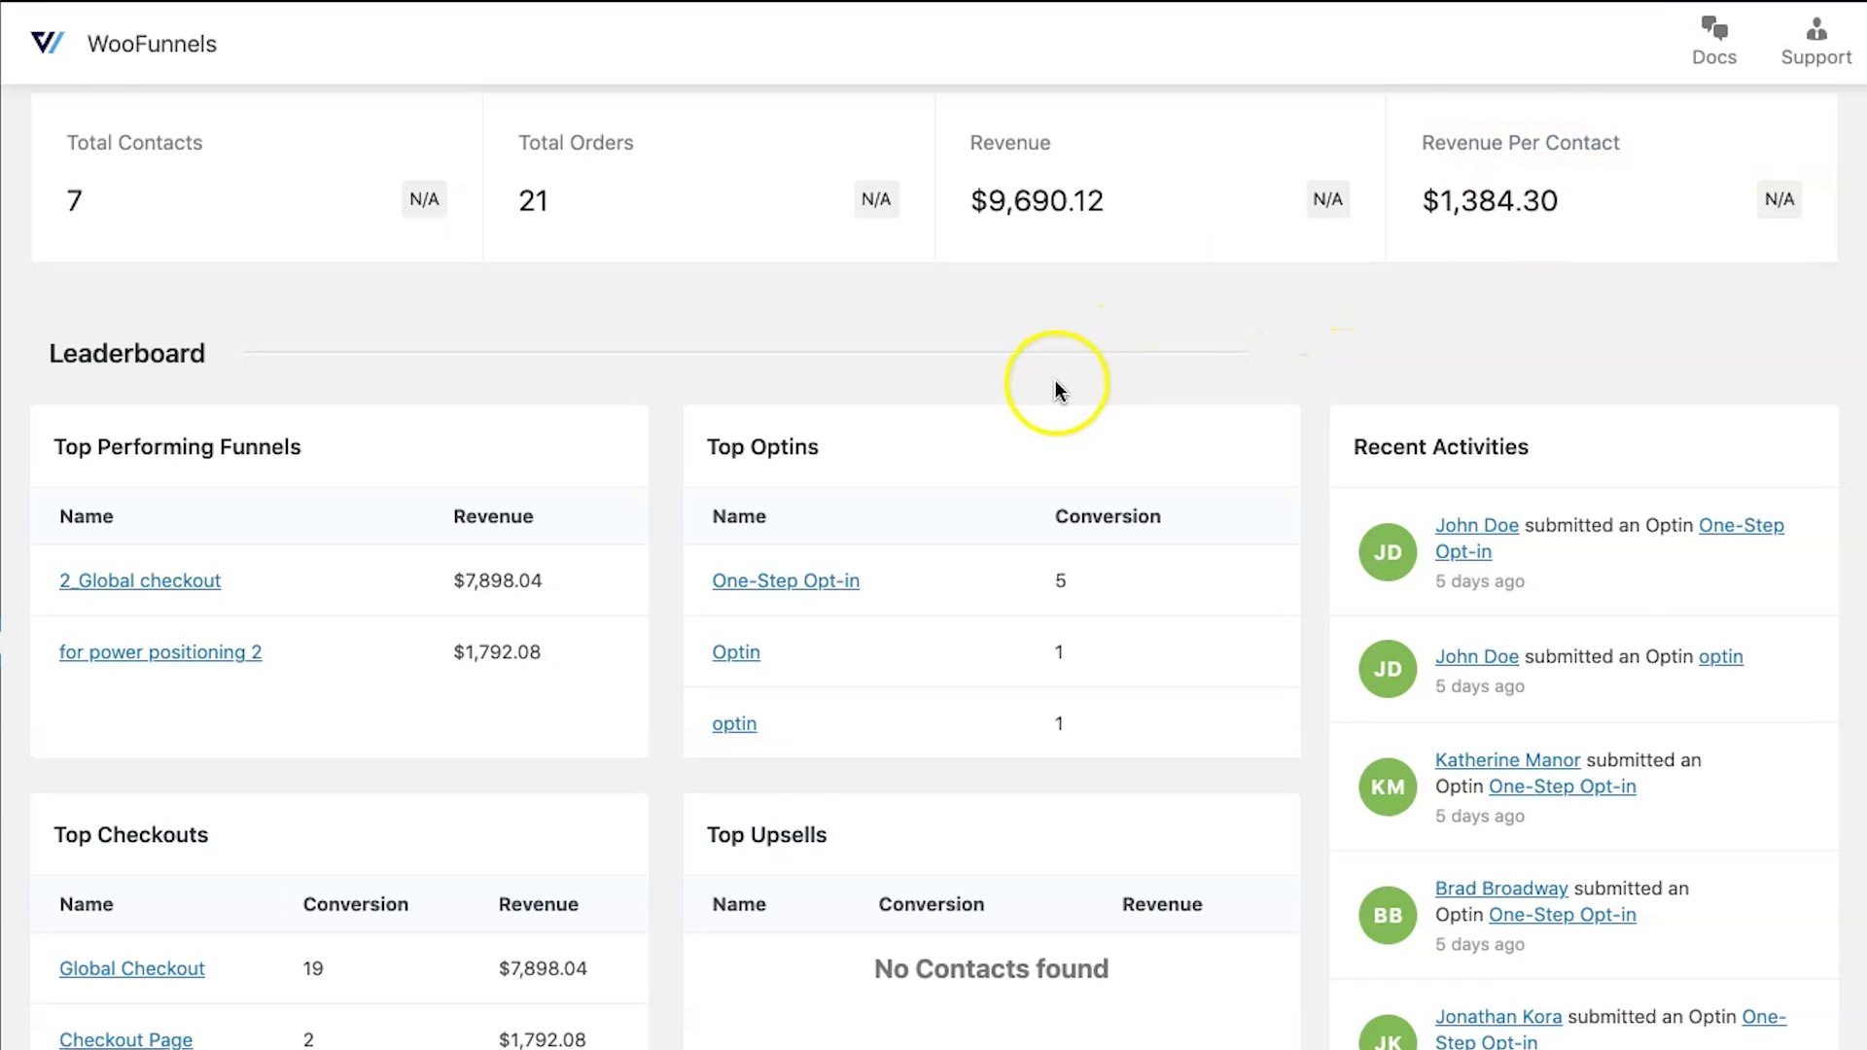
pyautogui.scroll(-4, 1056, 389)
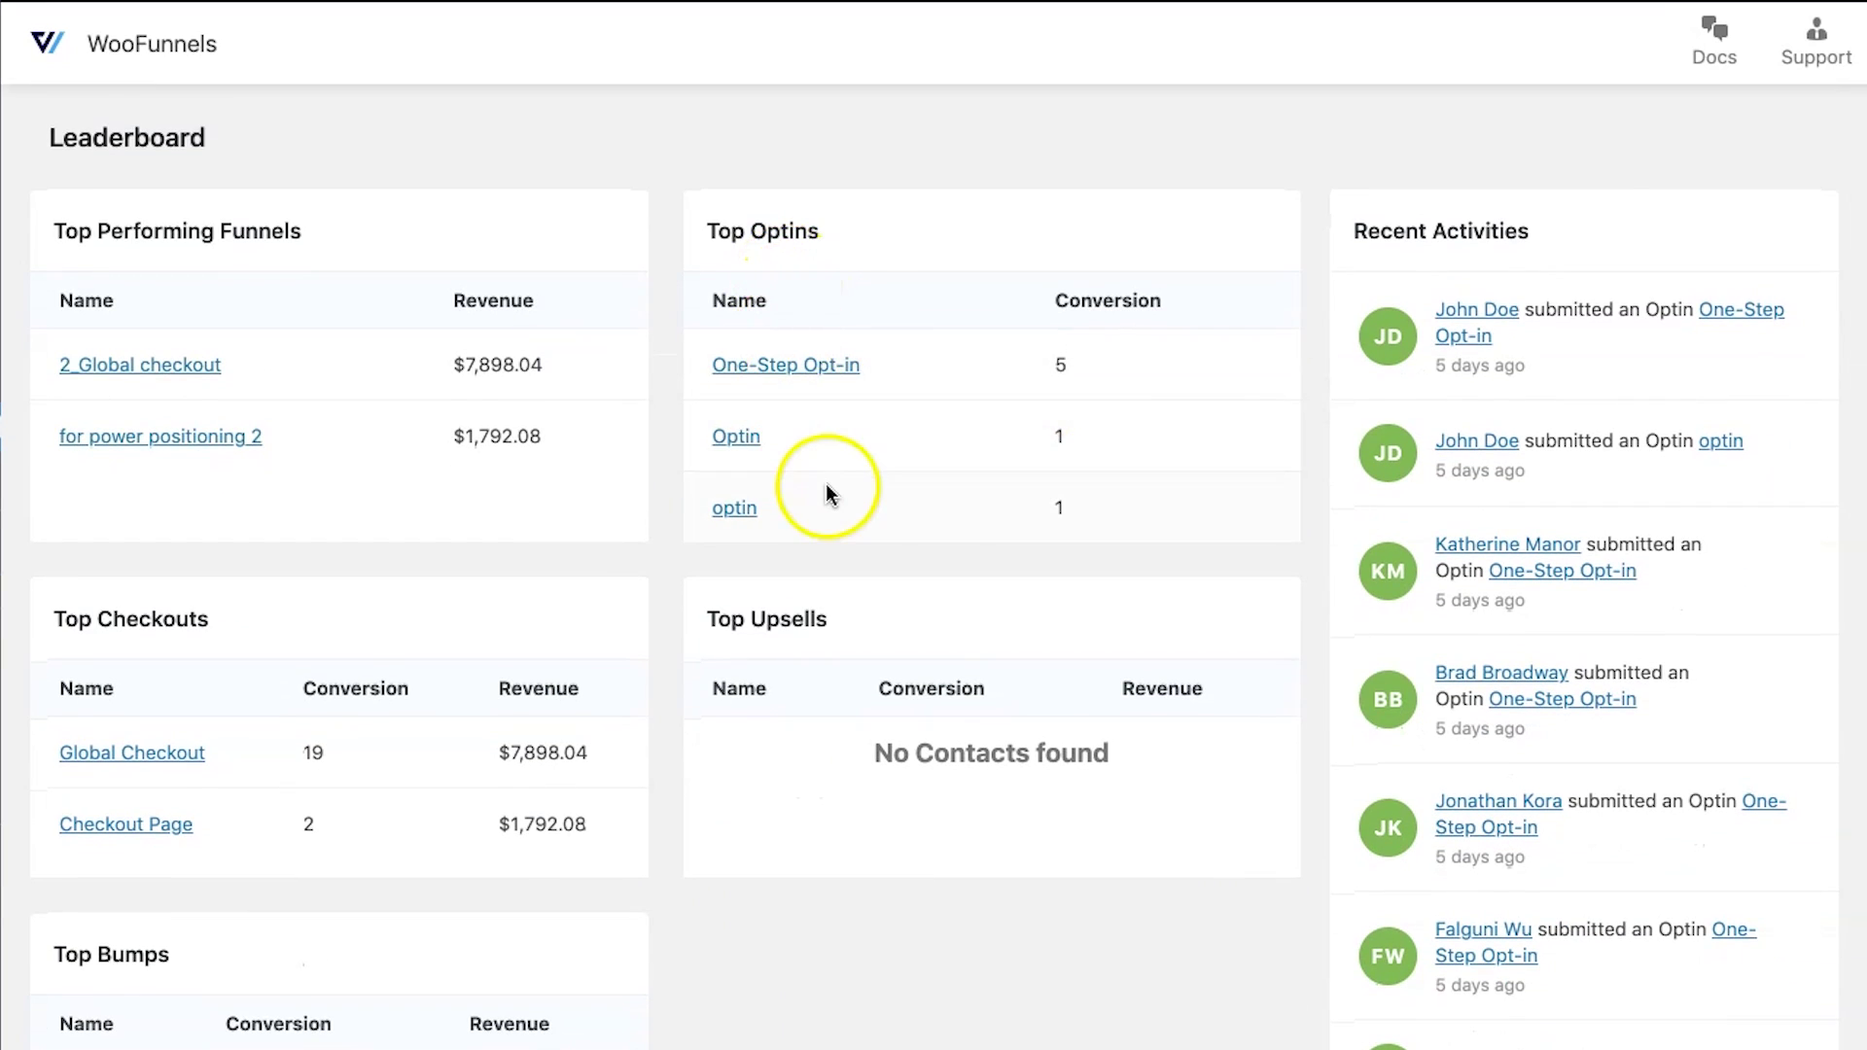
pyautogui.scroll(-1, 826, 493)
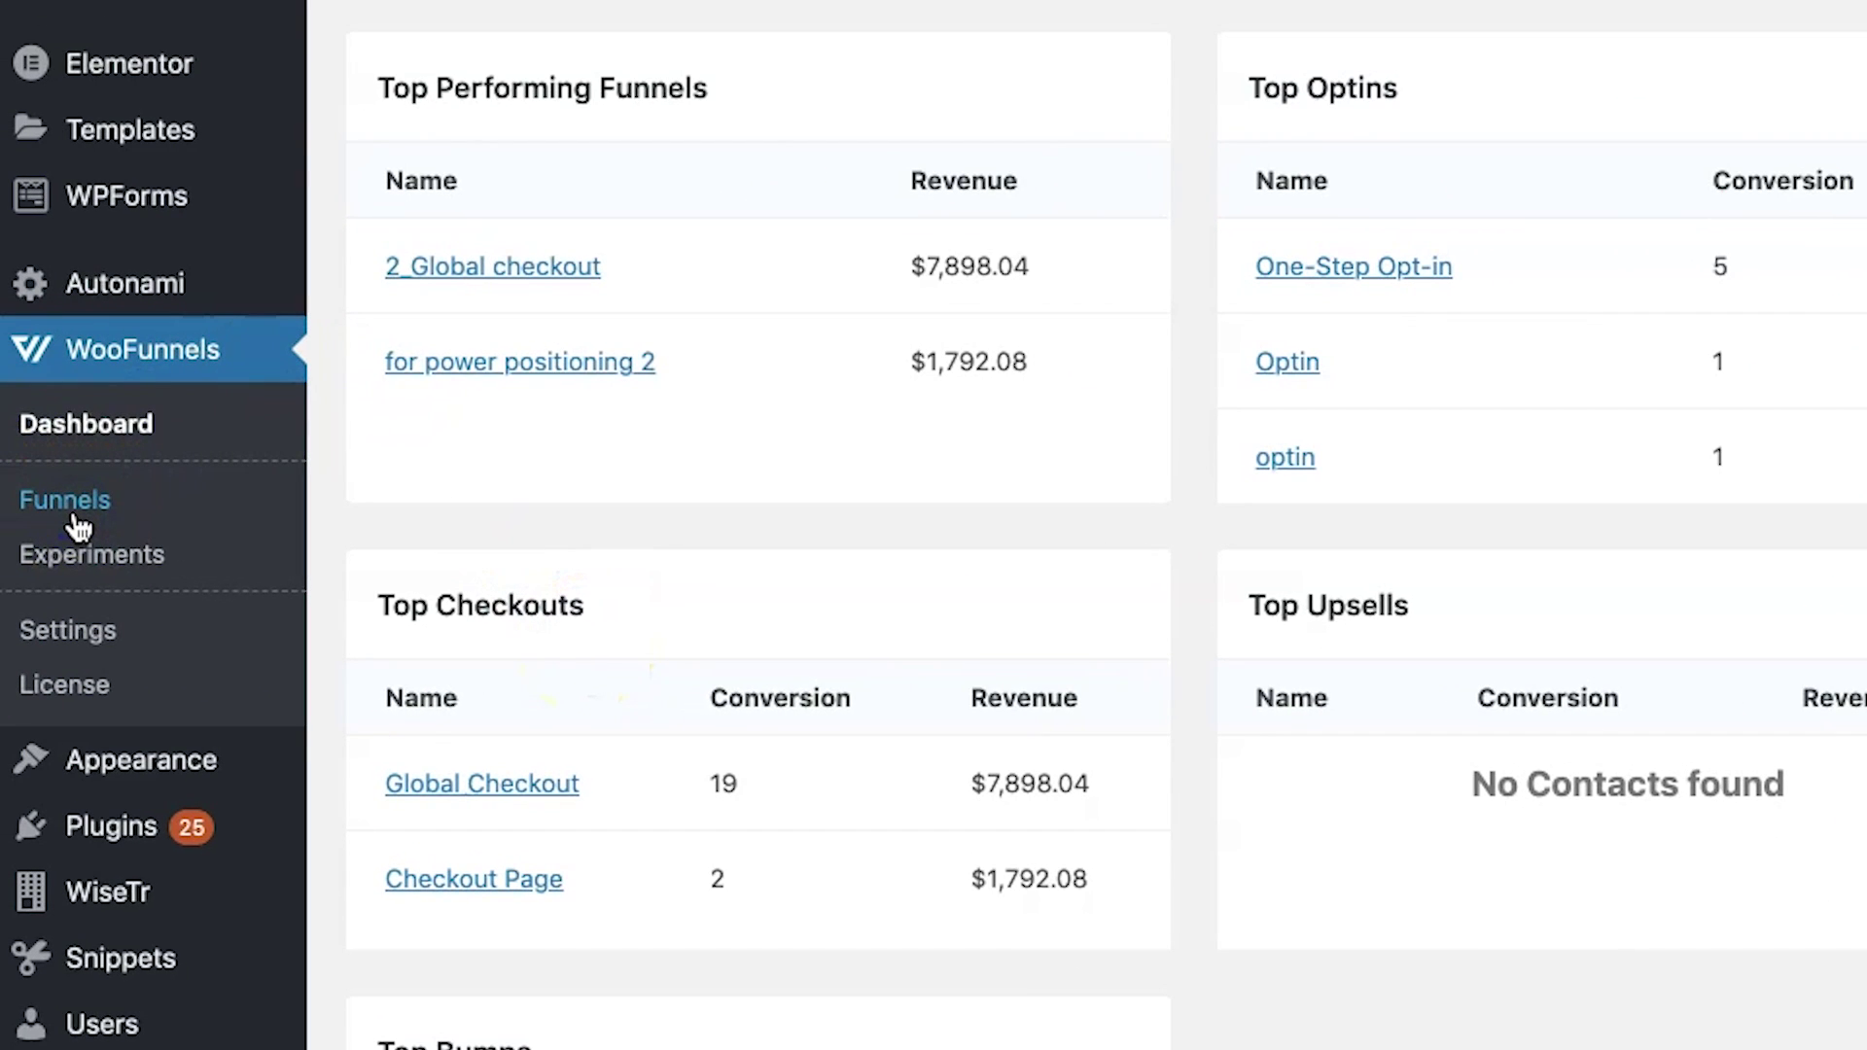
# - From the Funnels list, start a new funnel and scroll through the template gallery
pyautogui.click(78, 528)
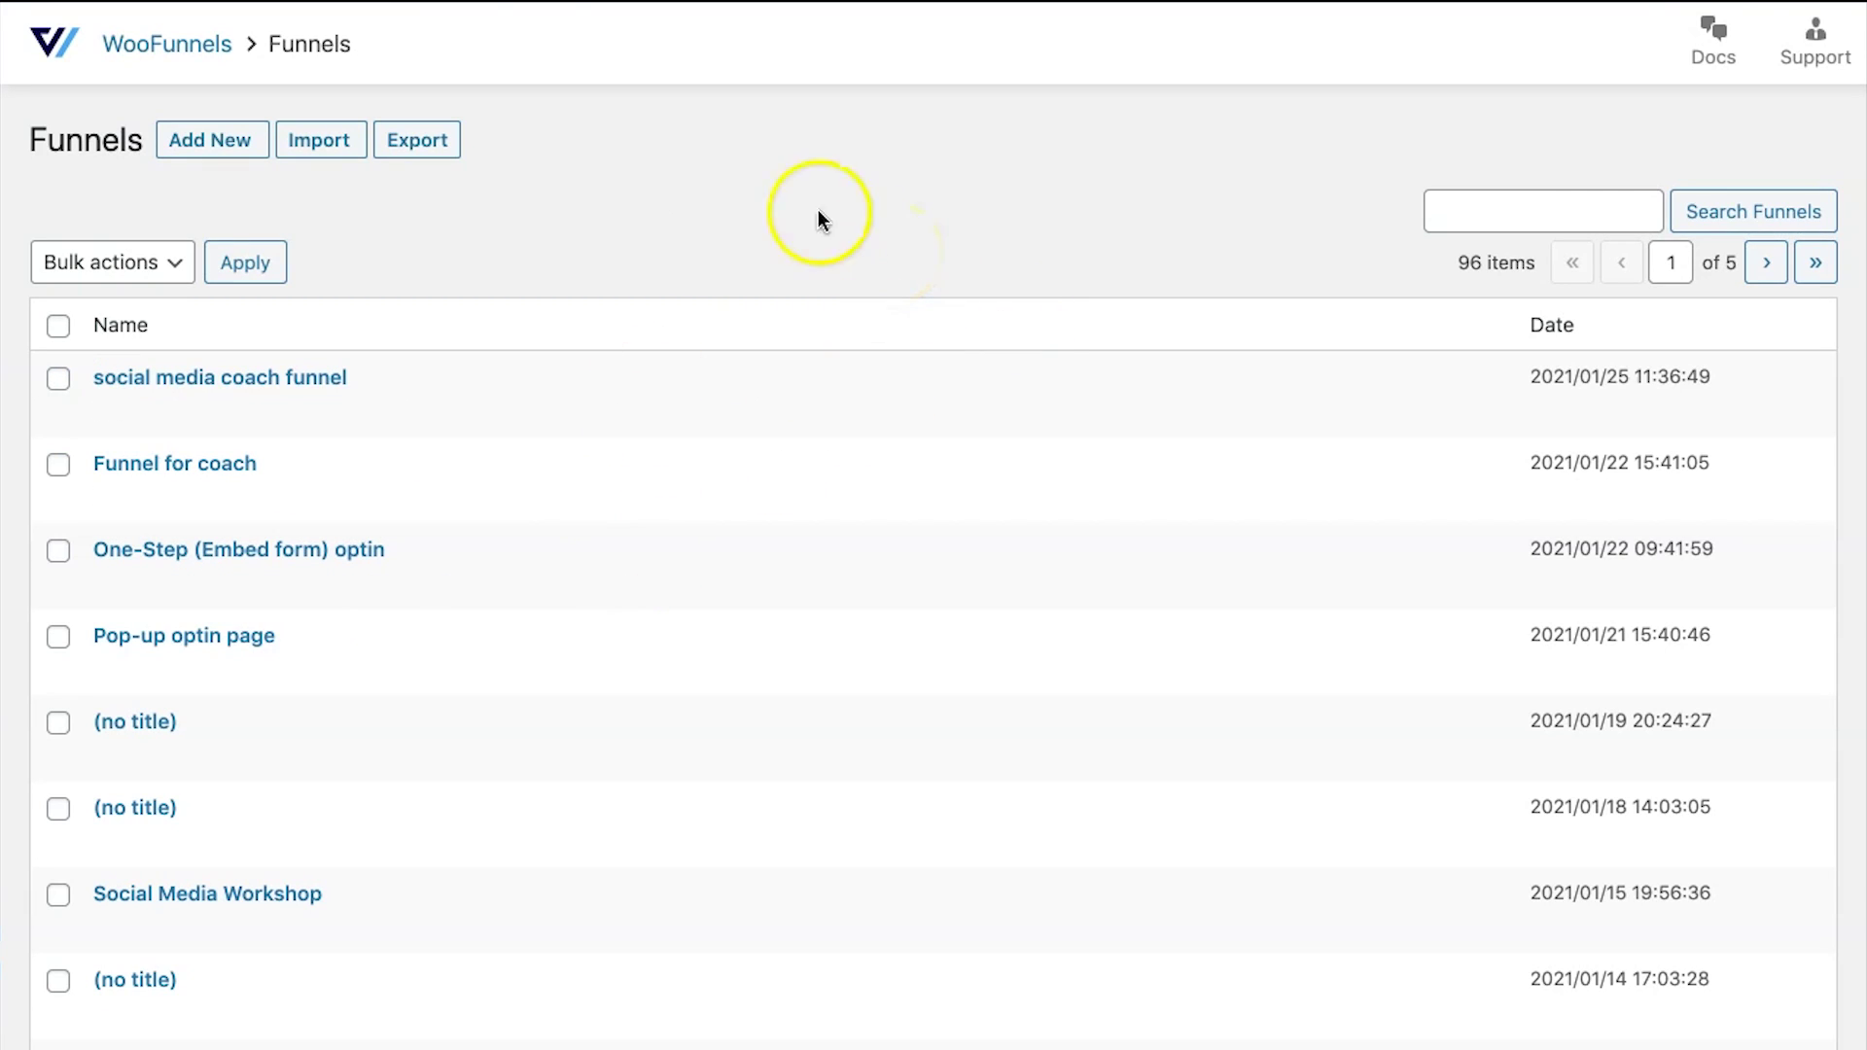
pyautogui.click(201, 156)
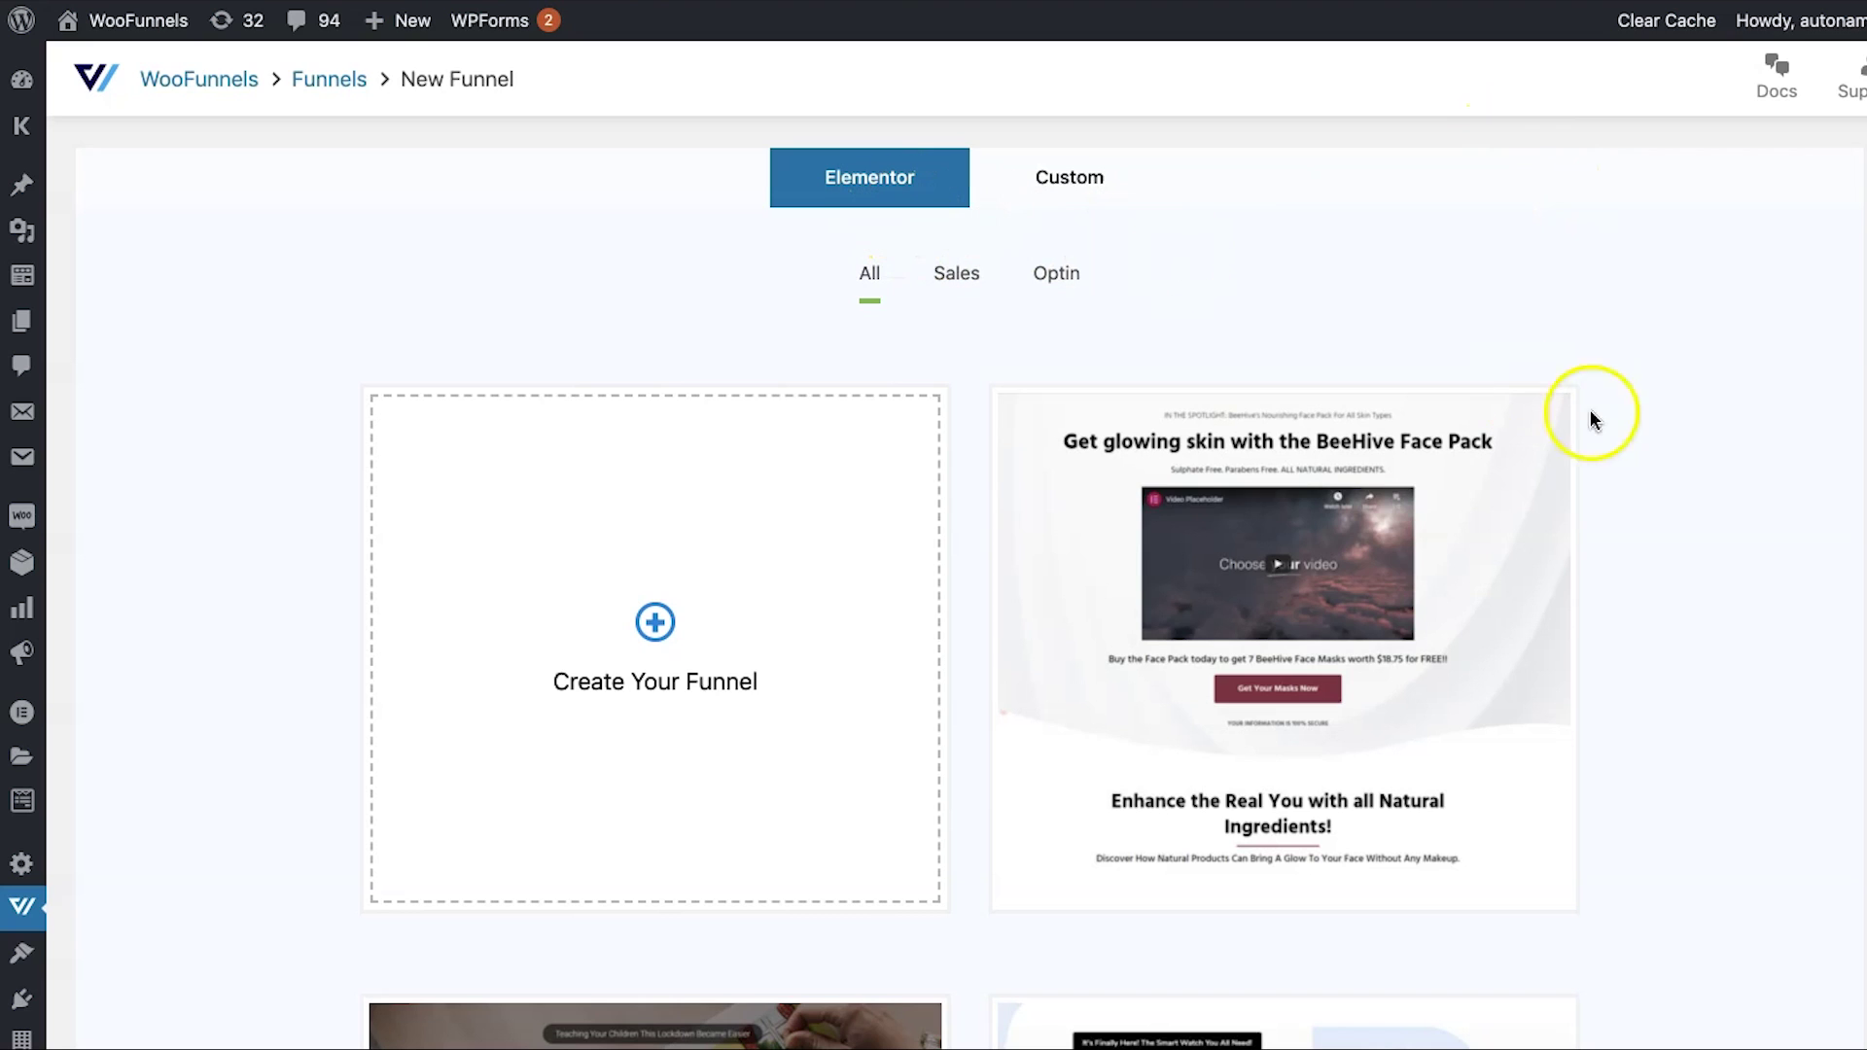
pyautogui.scroll(-2, 1643, 433)
pyautogui.scroll(-15, 1643, 433)
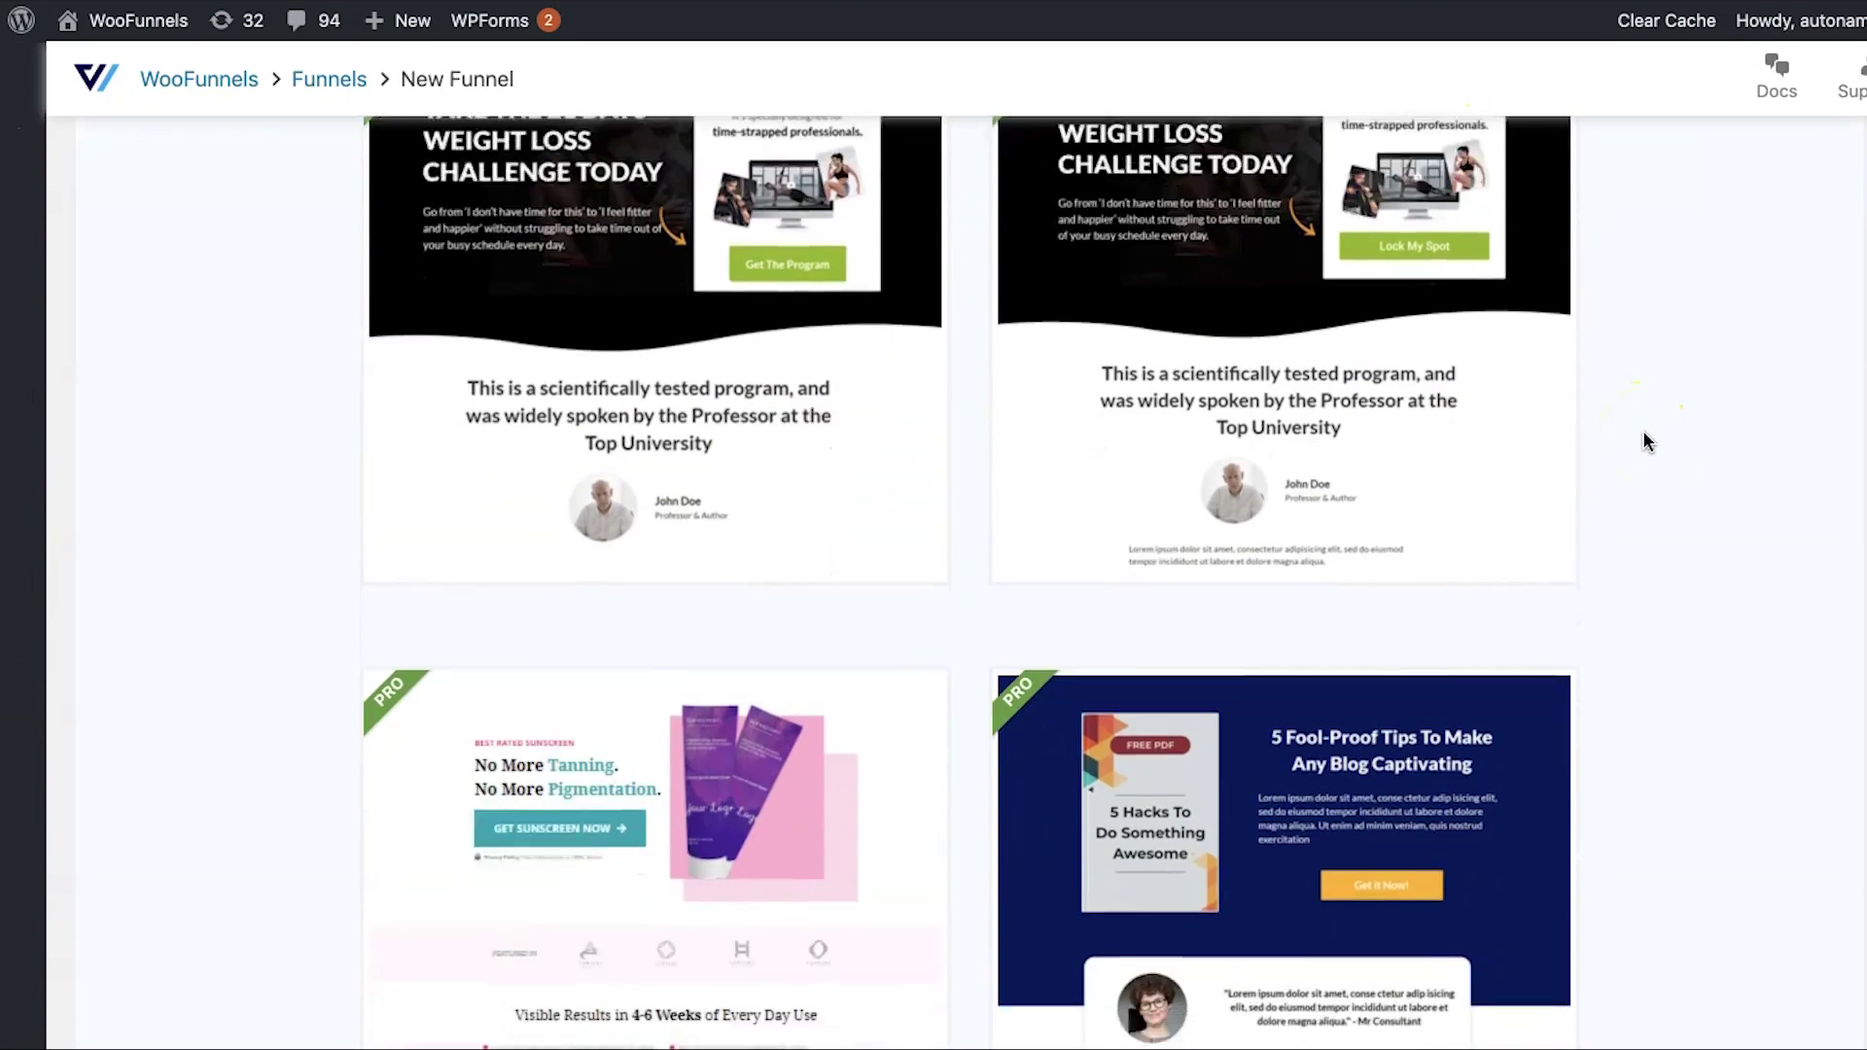
pyautogui.scroll(-12, 1642, 430)
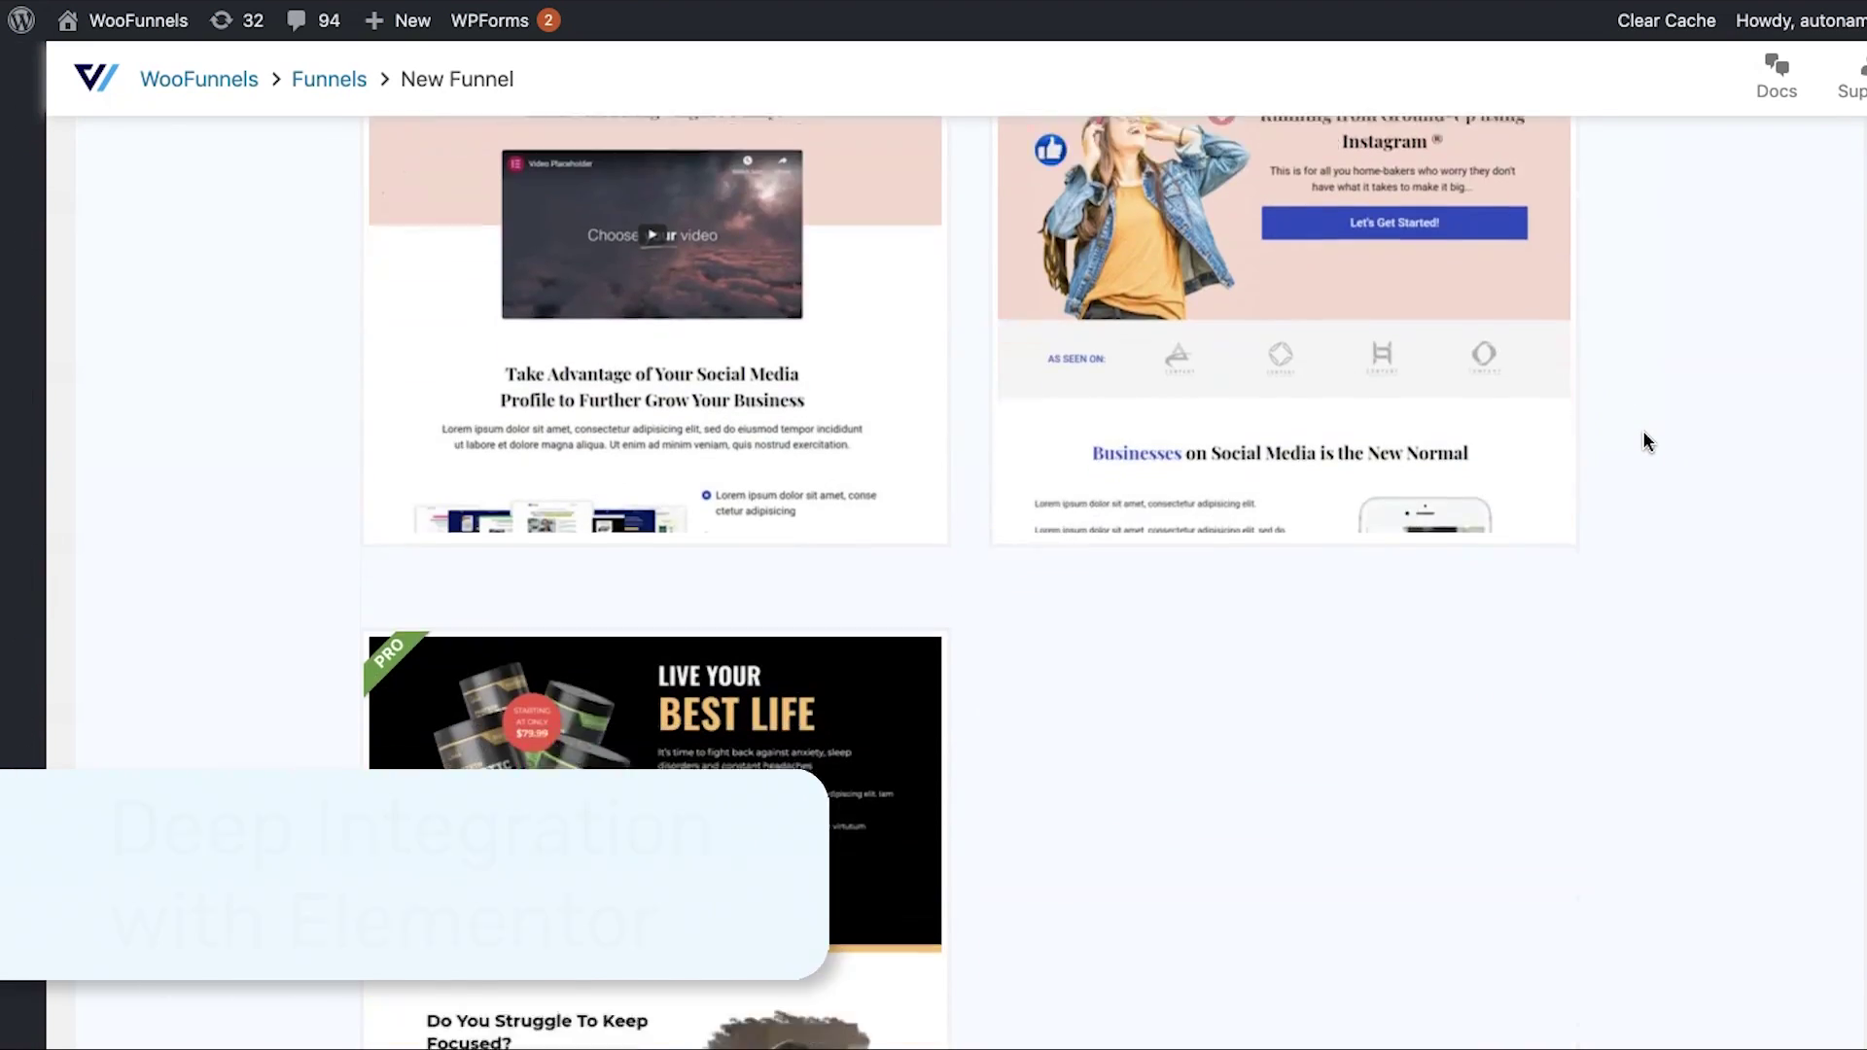
pyautogui.scroll(8, 1642, 430)
pyautogui.scroll(15, 1642, 438)
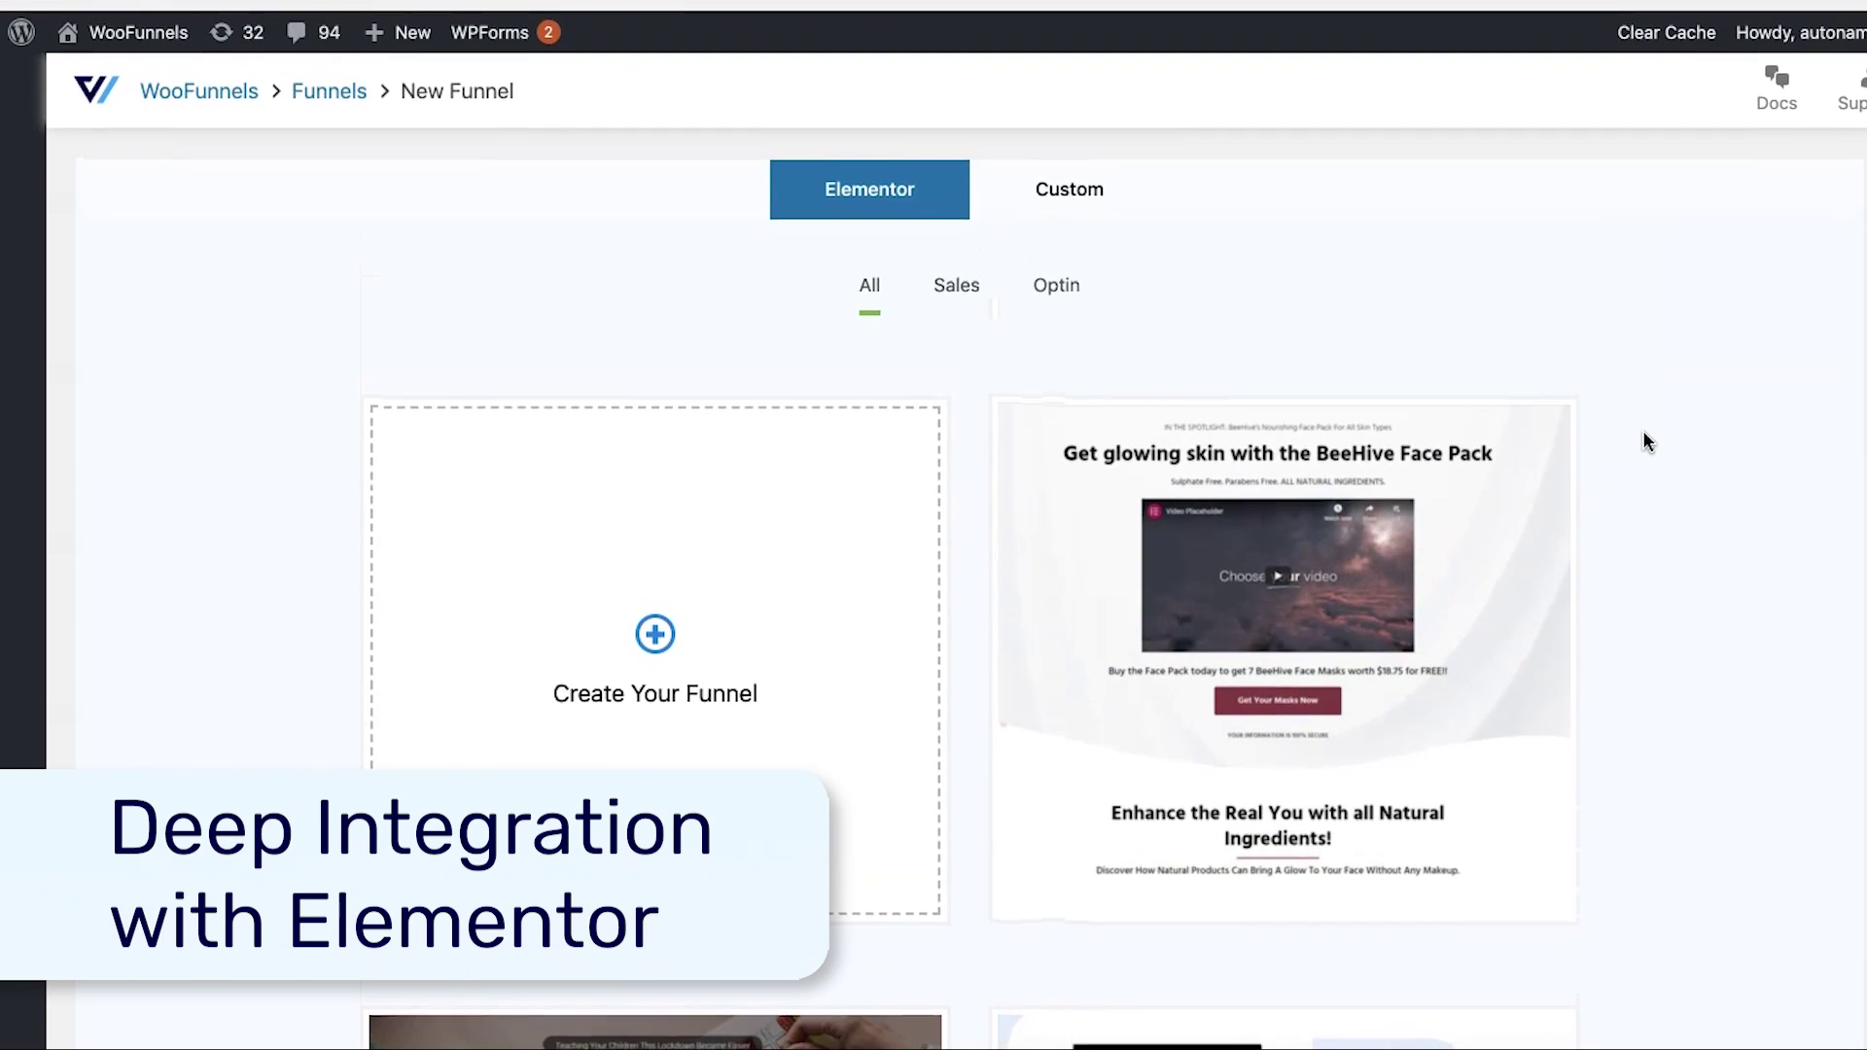
# - Try the Sales and Optin template filters and the Custom tab, then return to Elementor templates
pyautogui.click(957, 280)
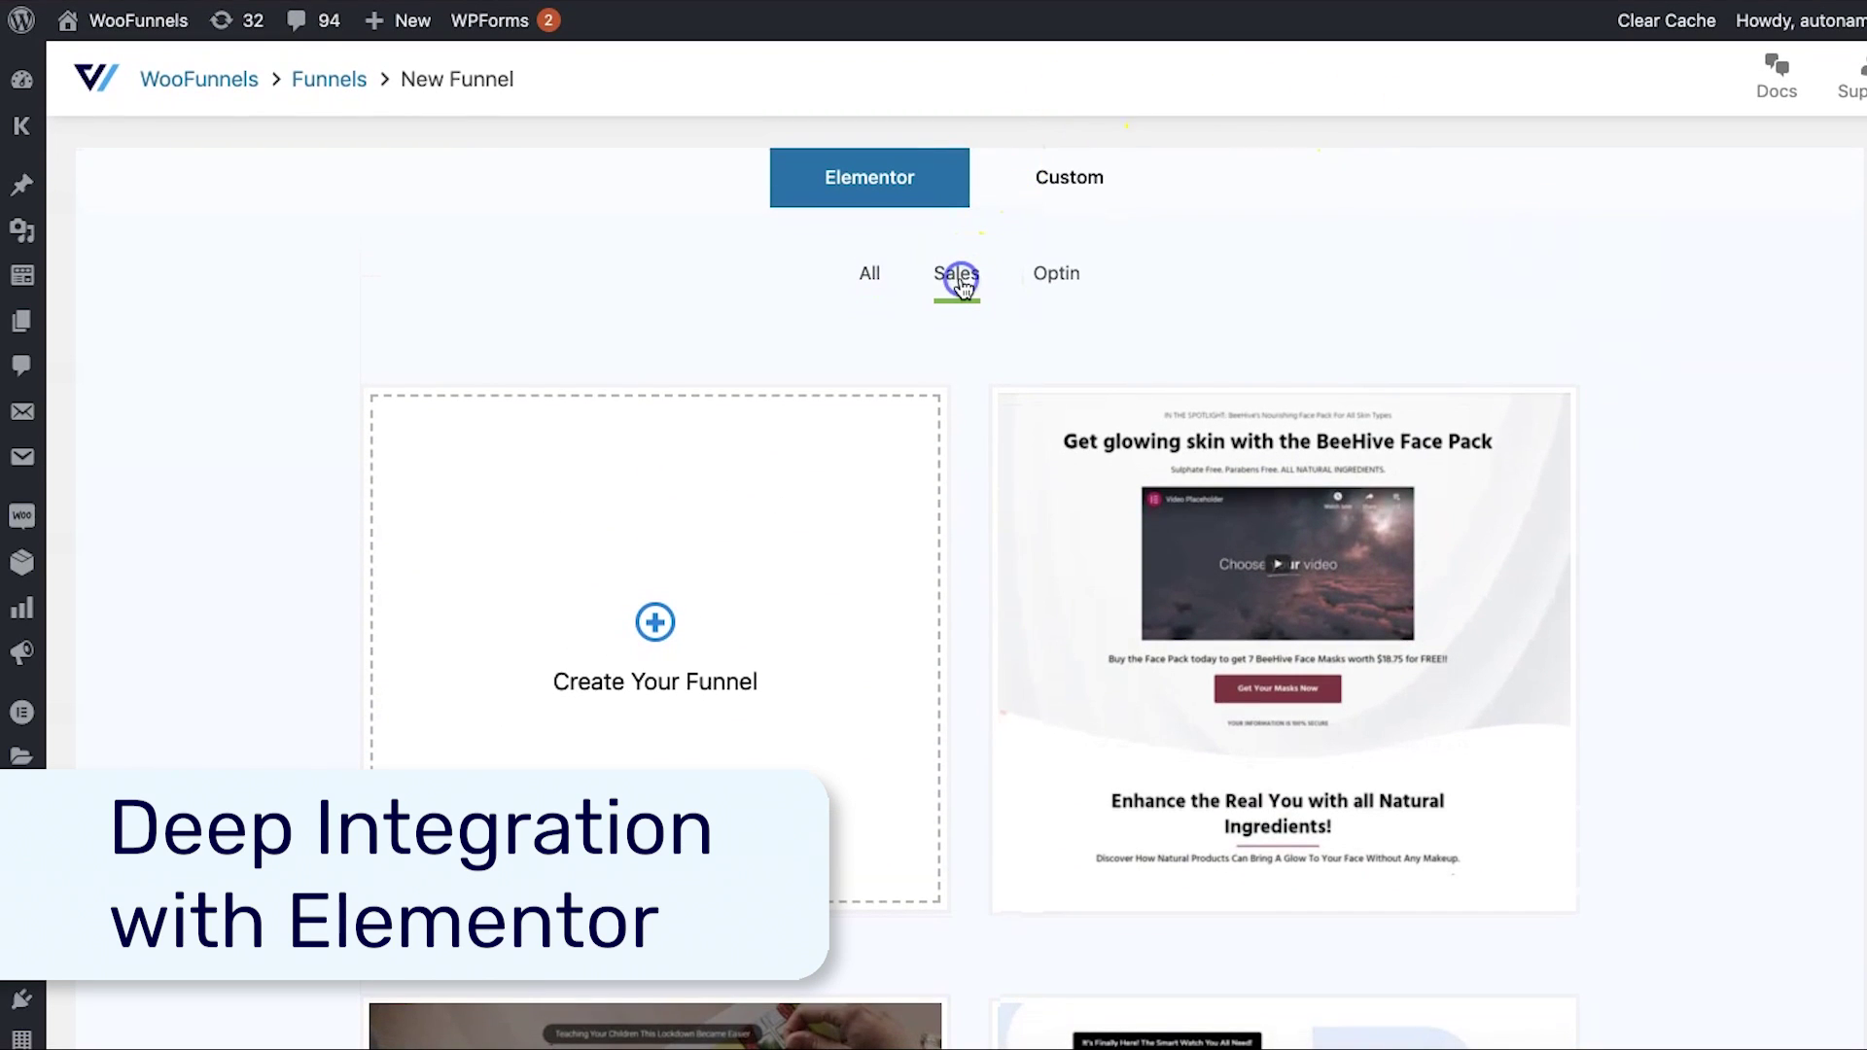
pyautogui.click(1064, 276)
pyautogui.click(883, 275)
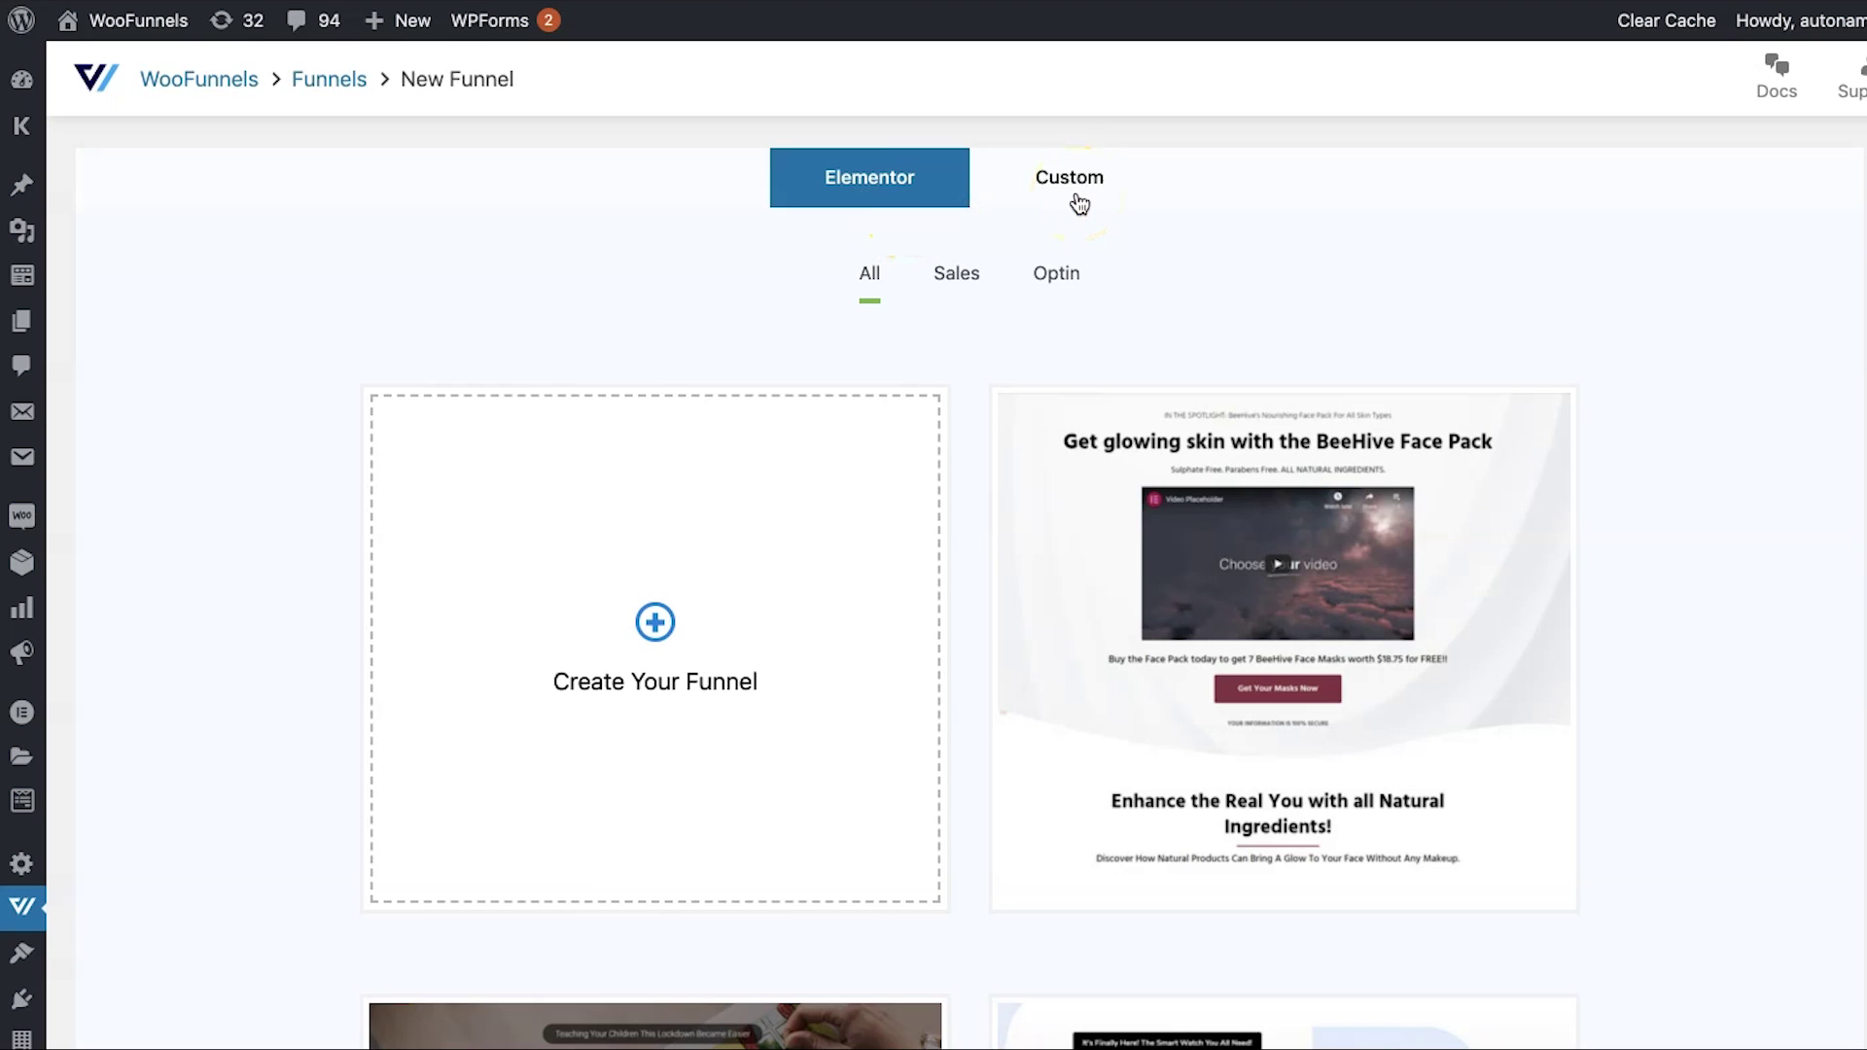
pyautogui.click(1077, 200)
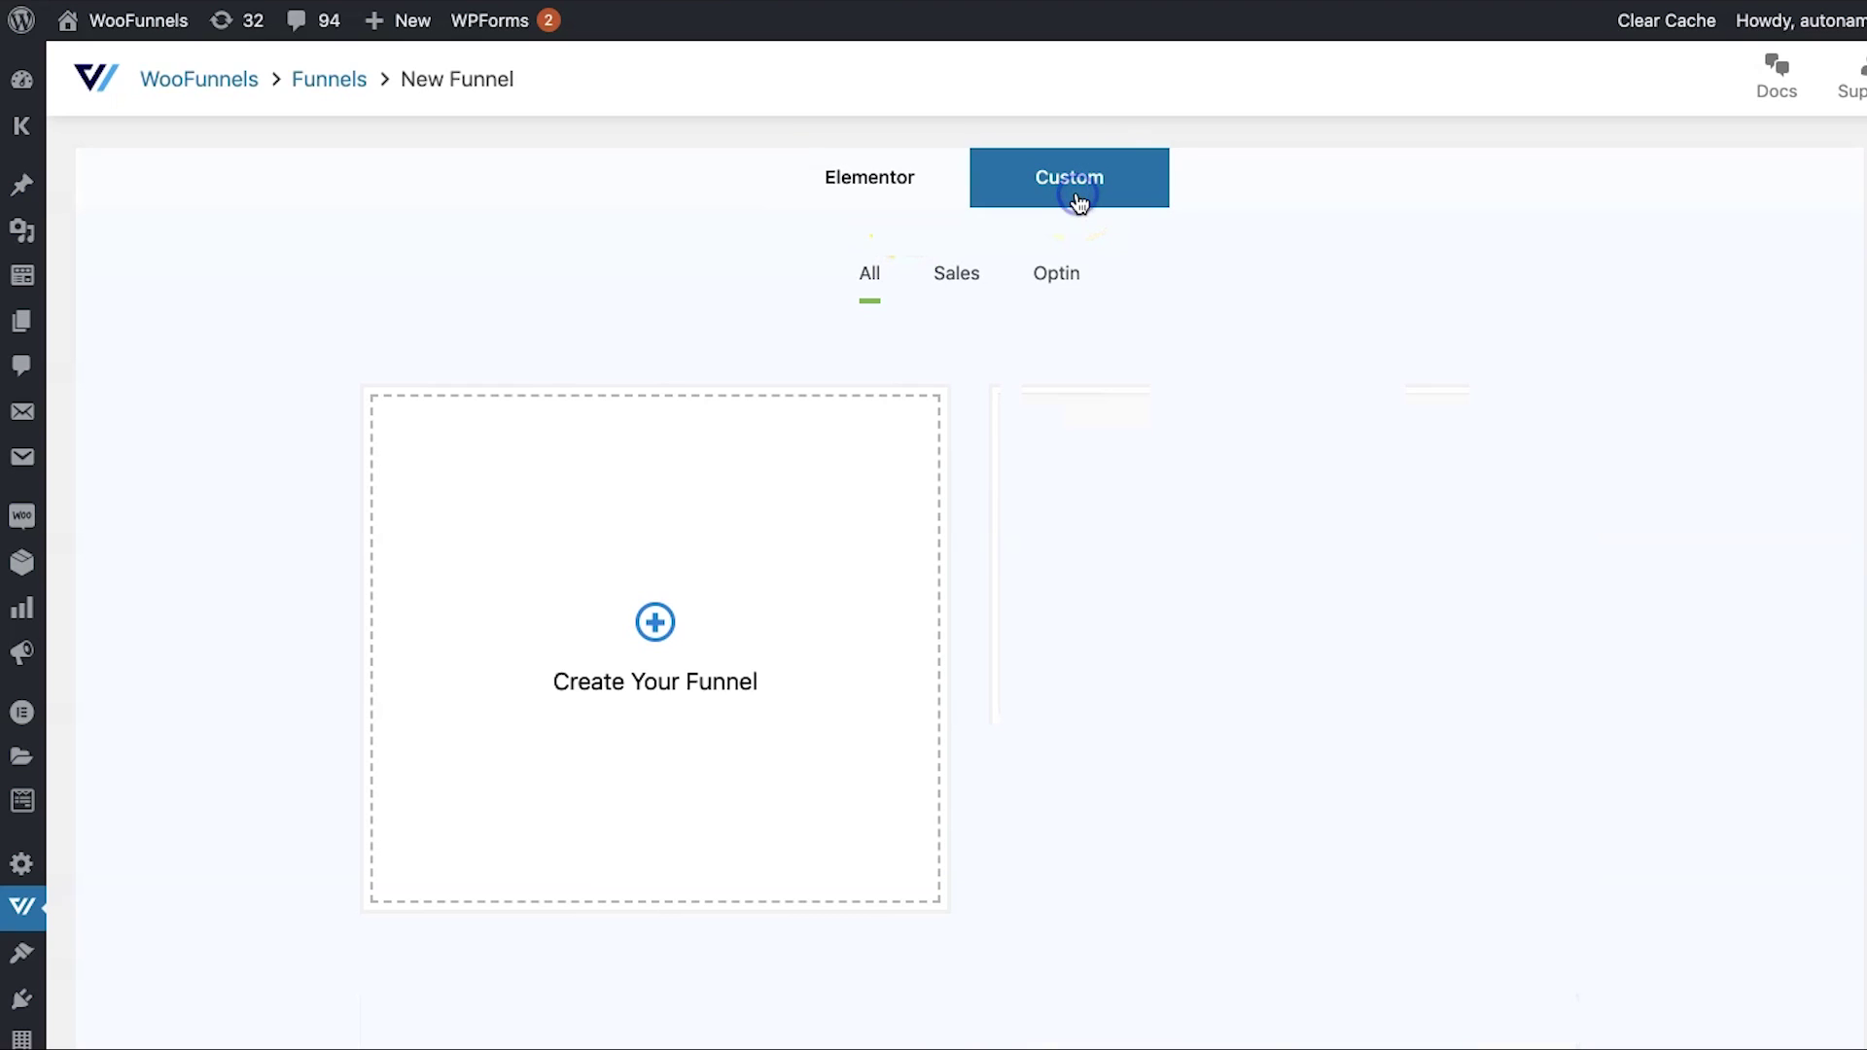
pyautogui.click(848, 180)
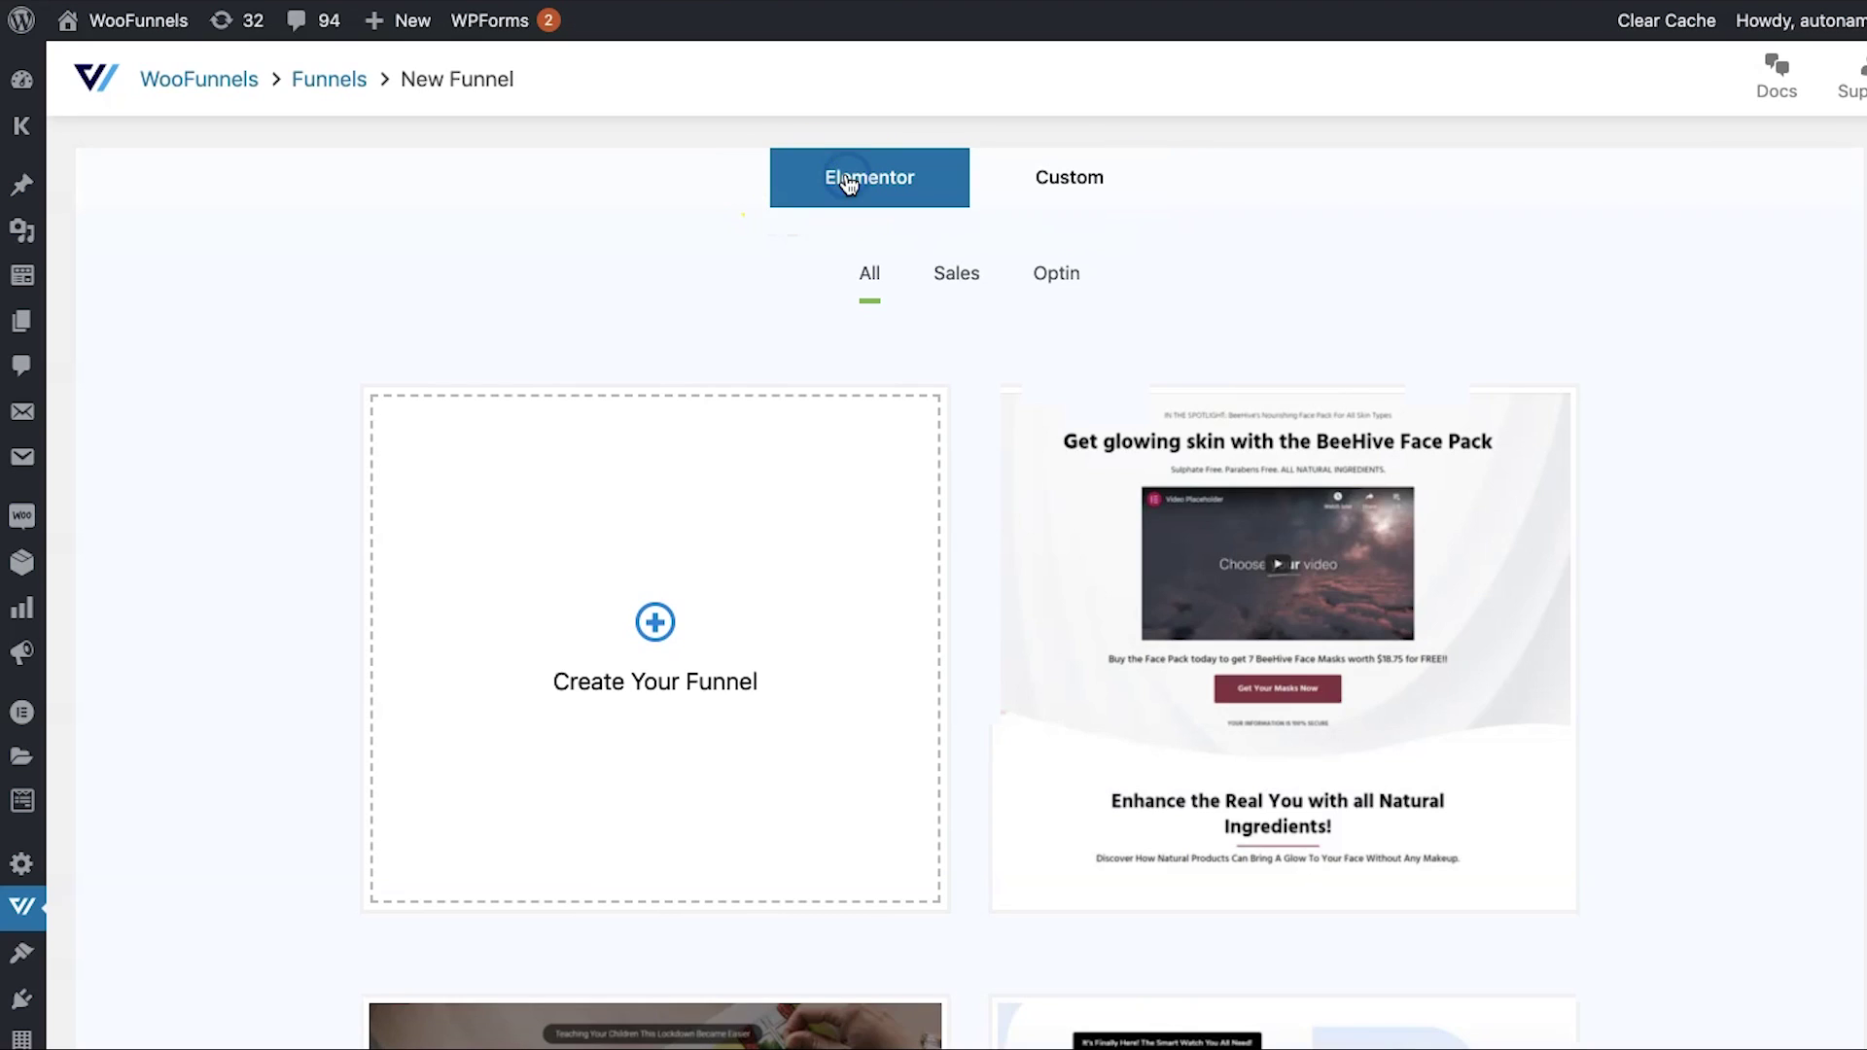
pyautogui.scroll(-1, 1286, 350)
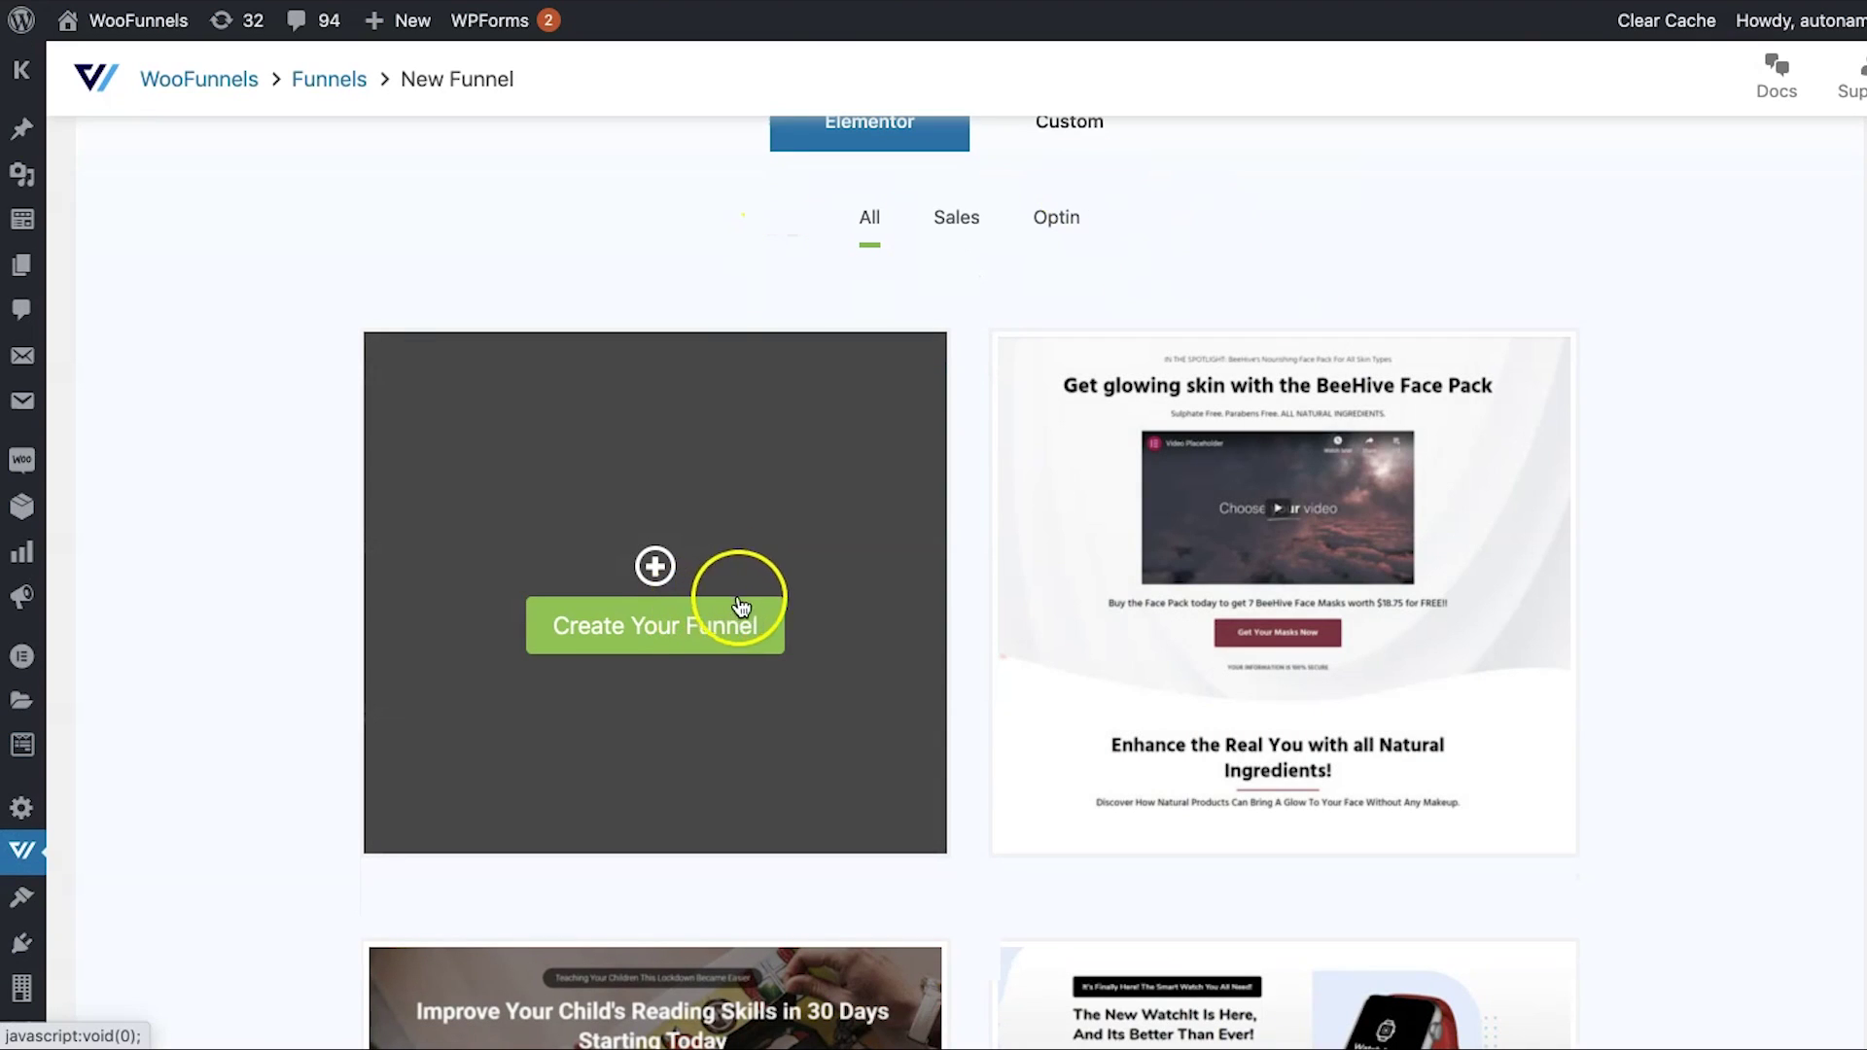
# - Create a blank funnel and add a Sales Page step as its first step
pyautogui.click(683, 630)
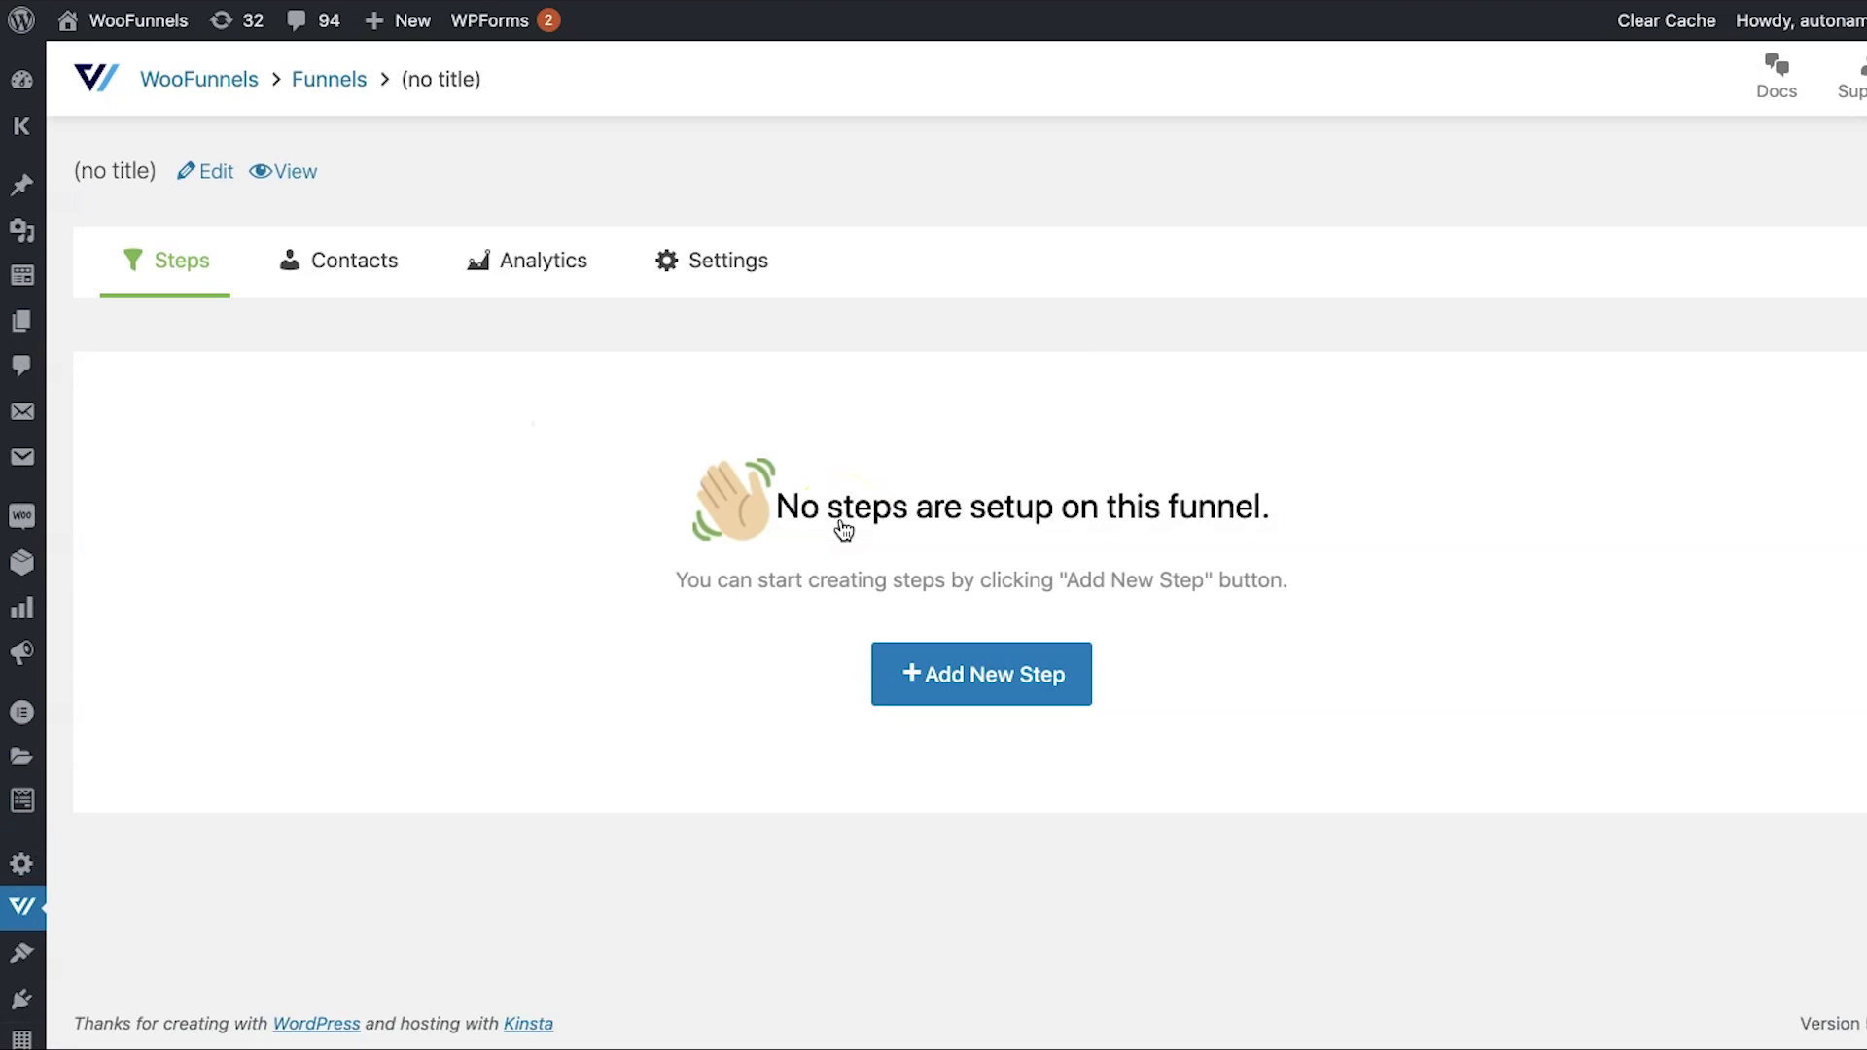
pyautogui.click(1004, 673)
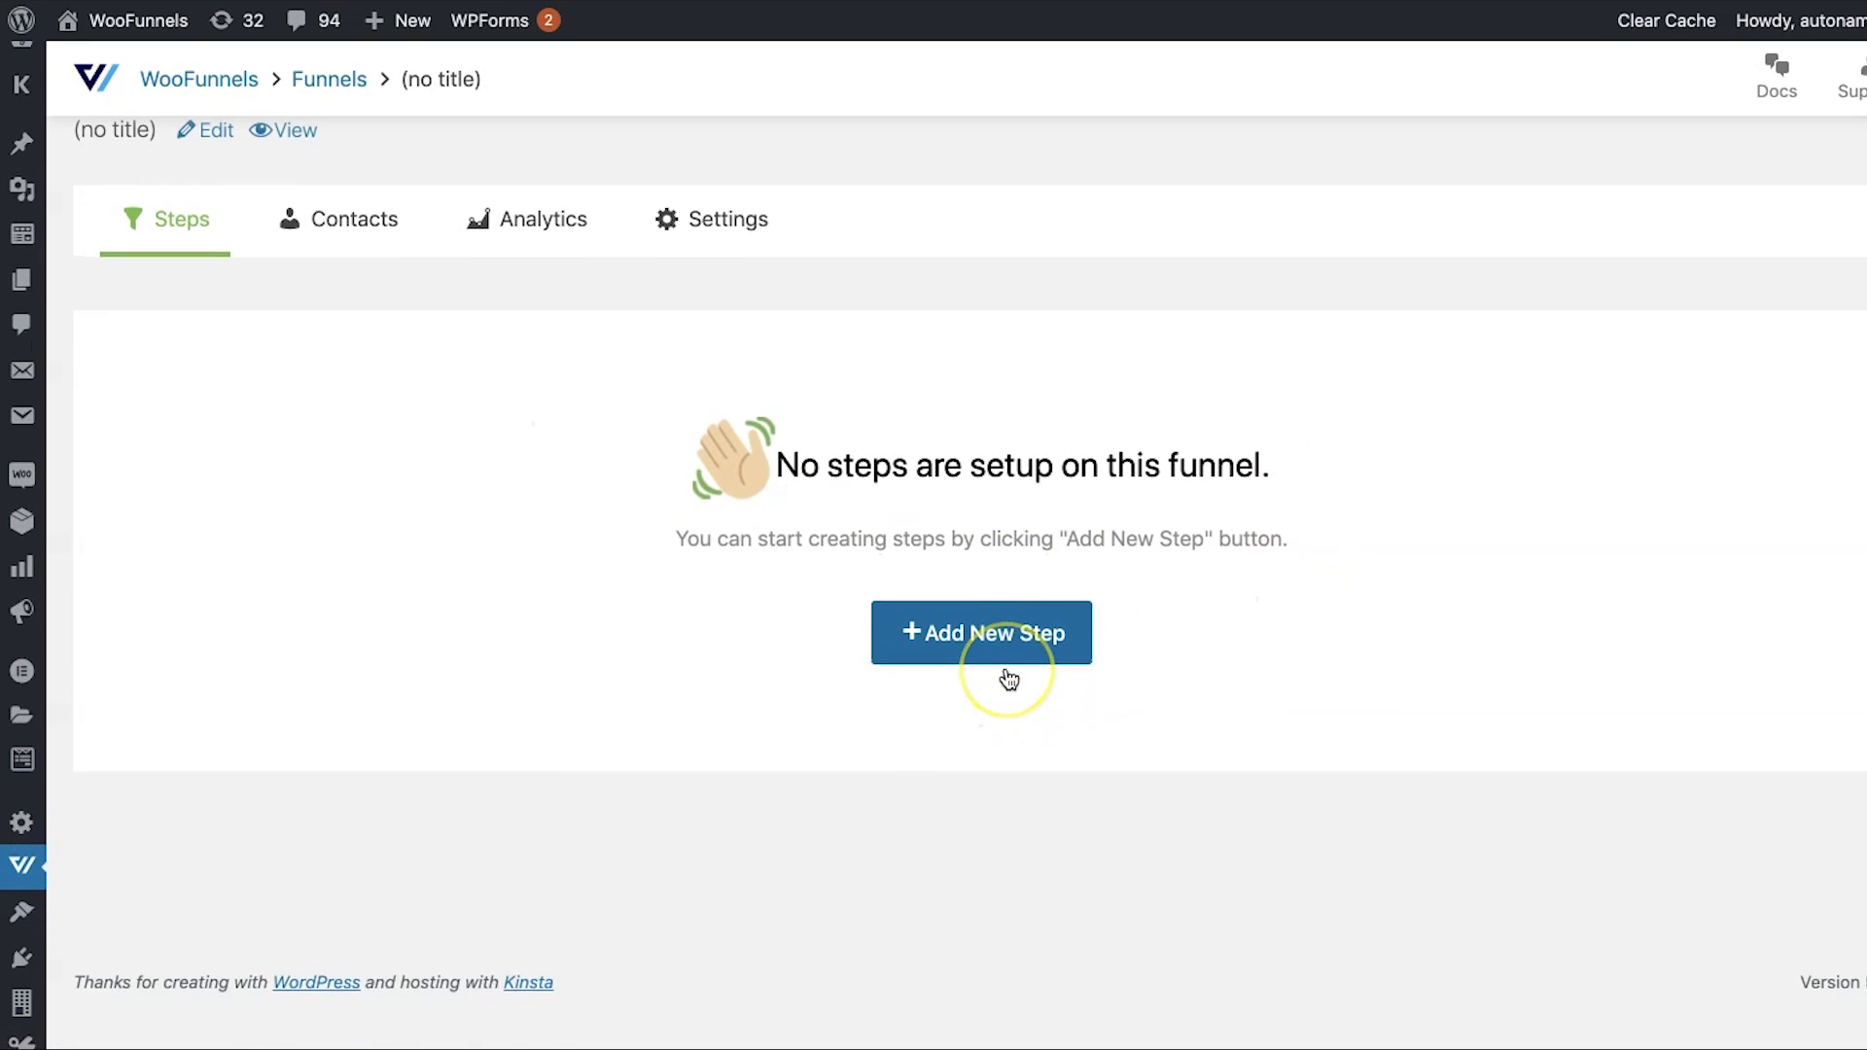
pyautogui.click(941, 687)
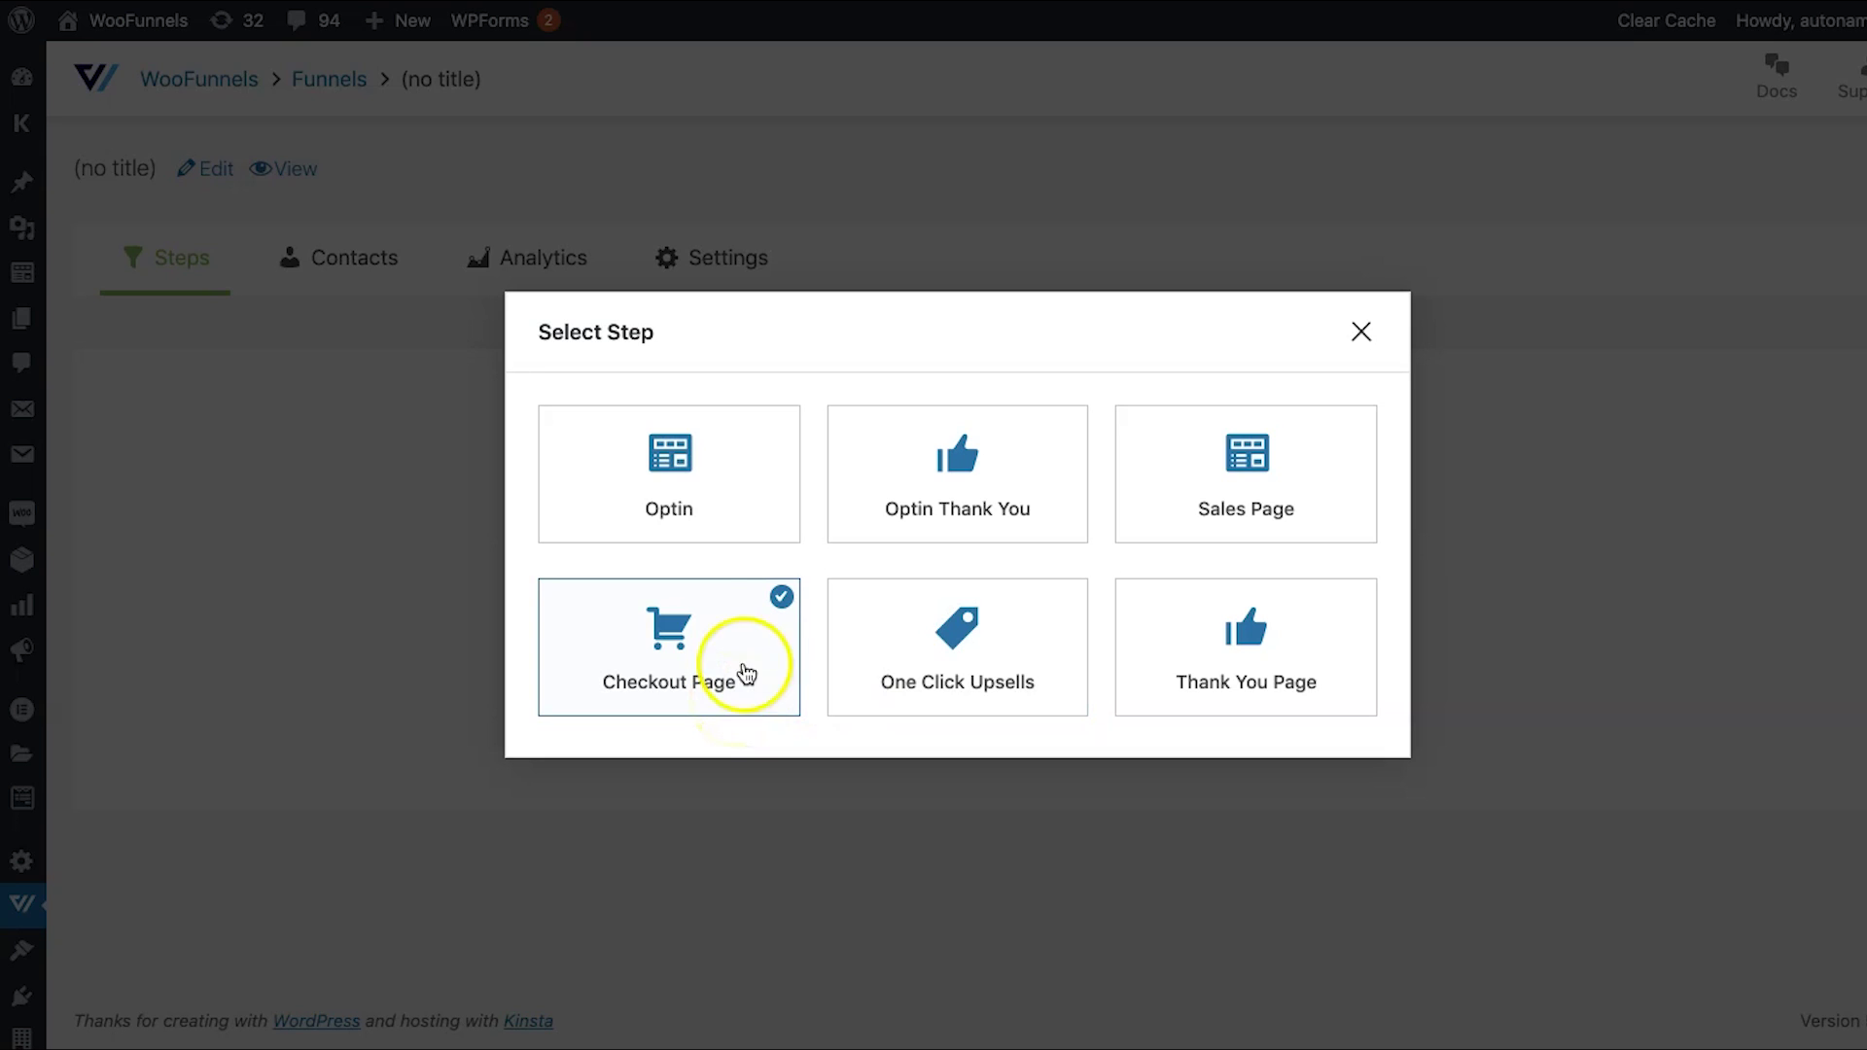
pyautogui.click(1242, 519)
pyautogui.click(856, 506)
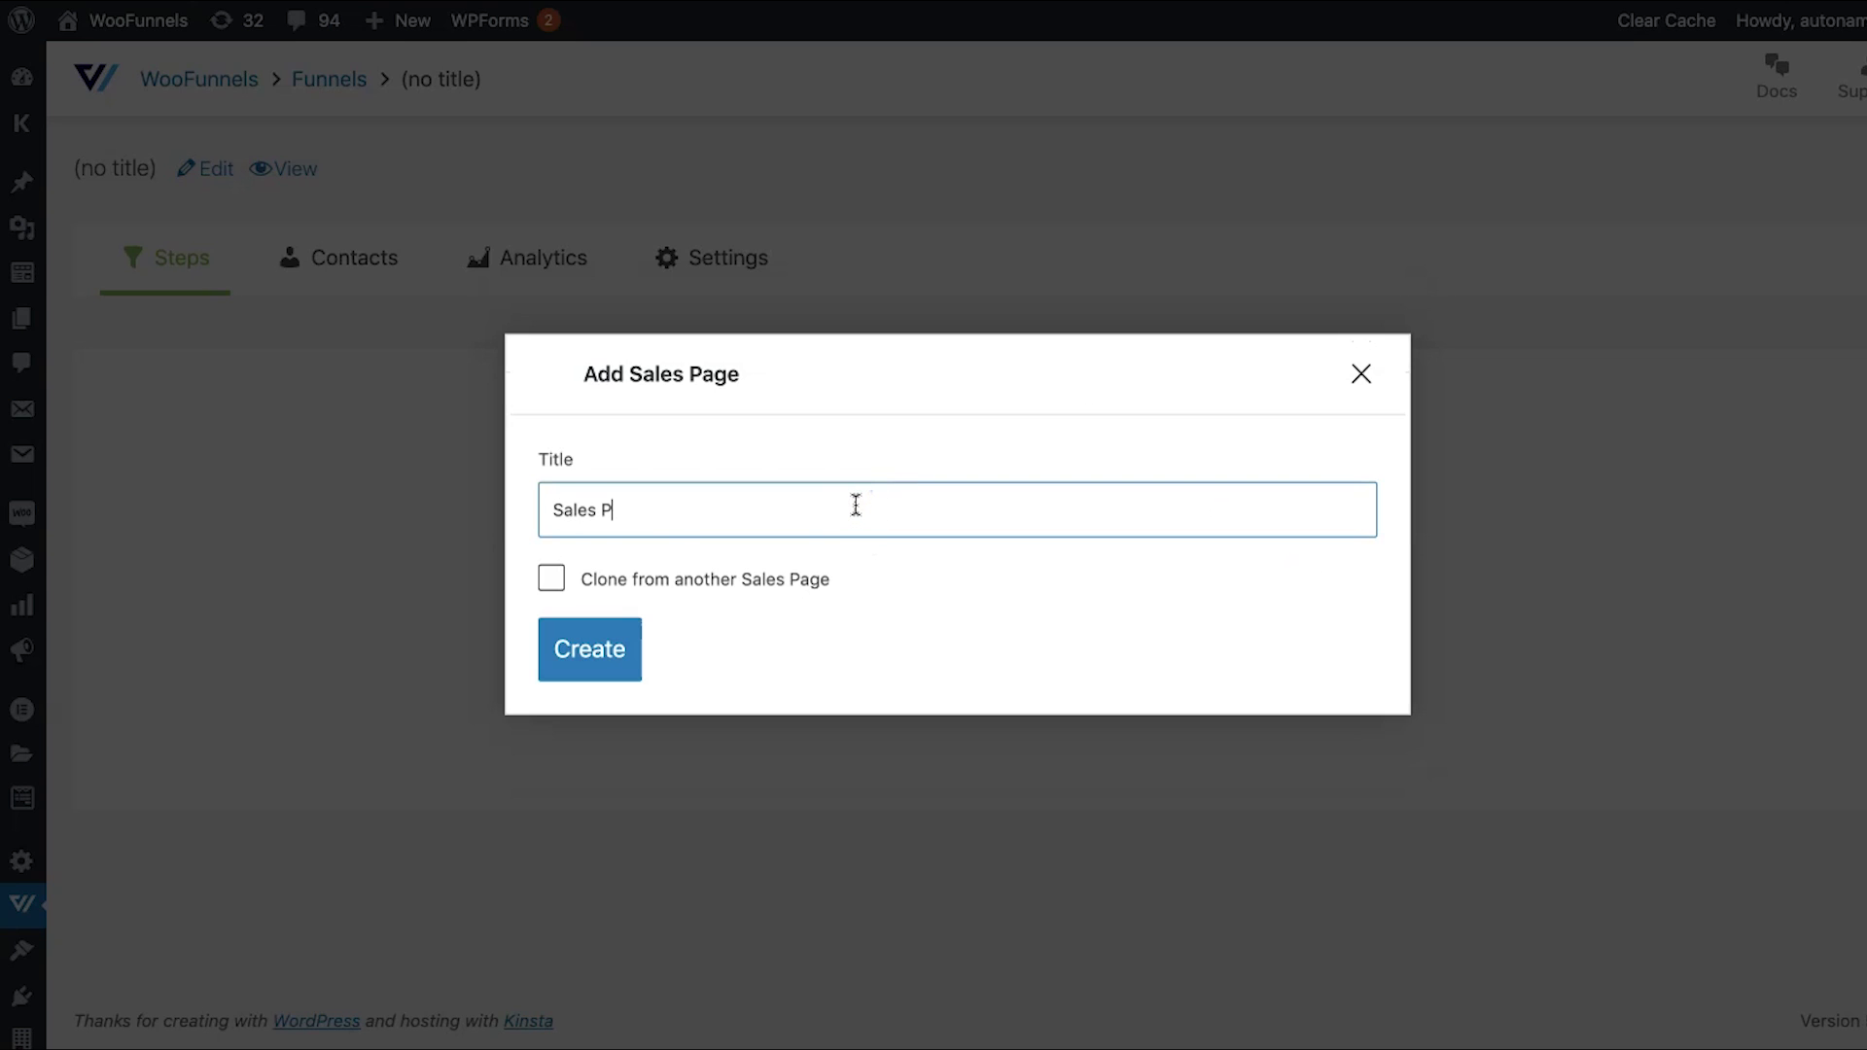
pyautogui.click(563, 645)
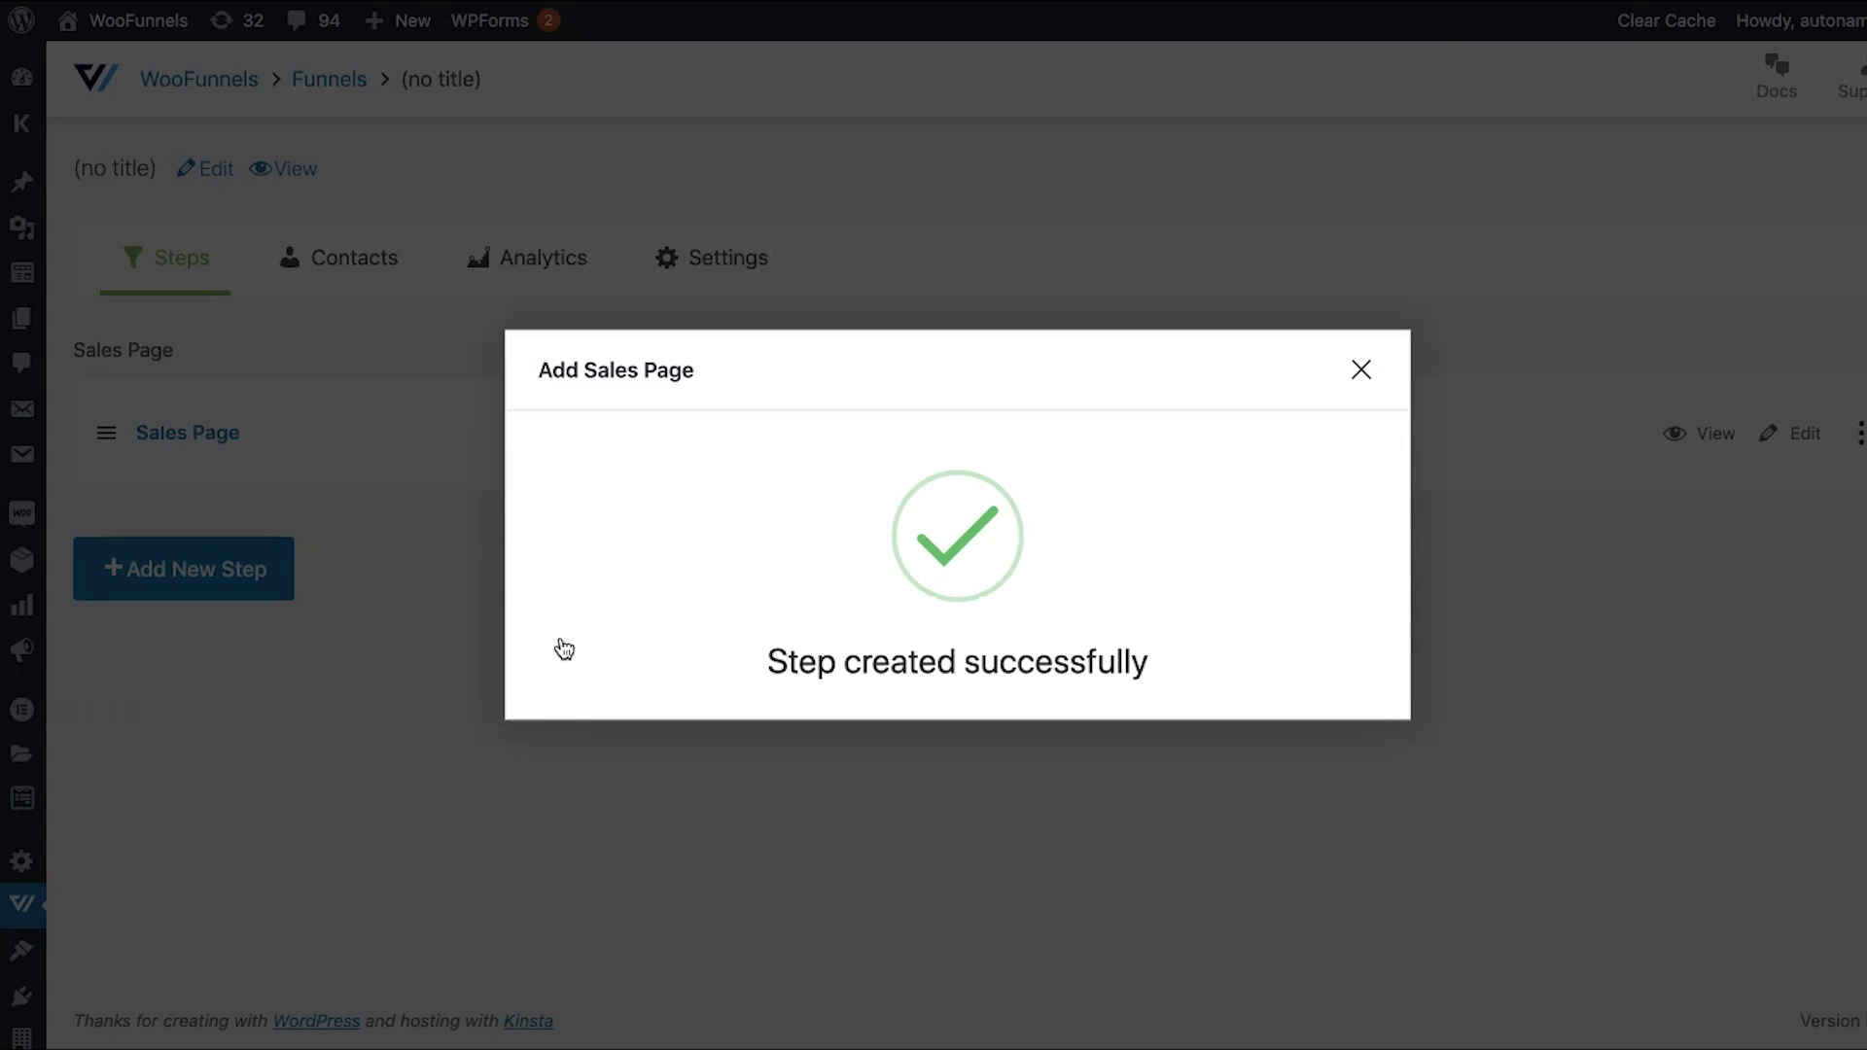
pyautogui.click(1363, 365)
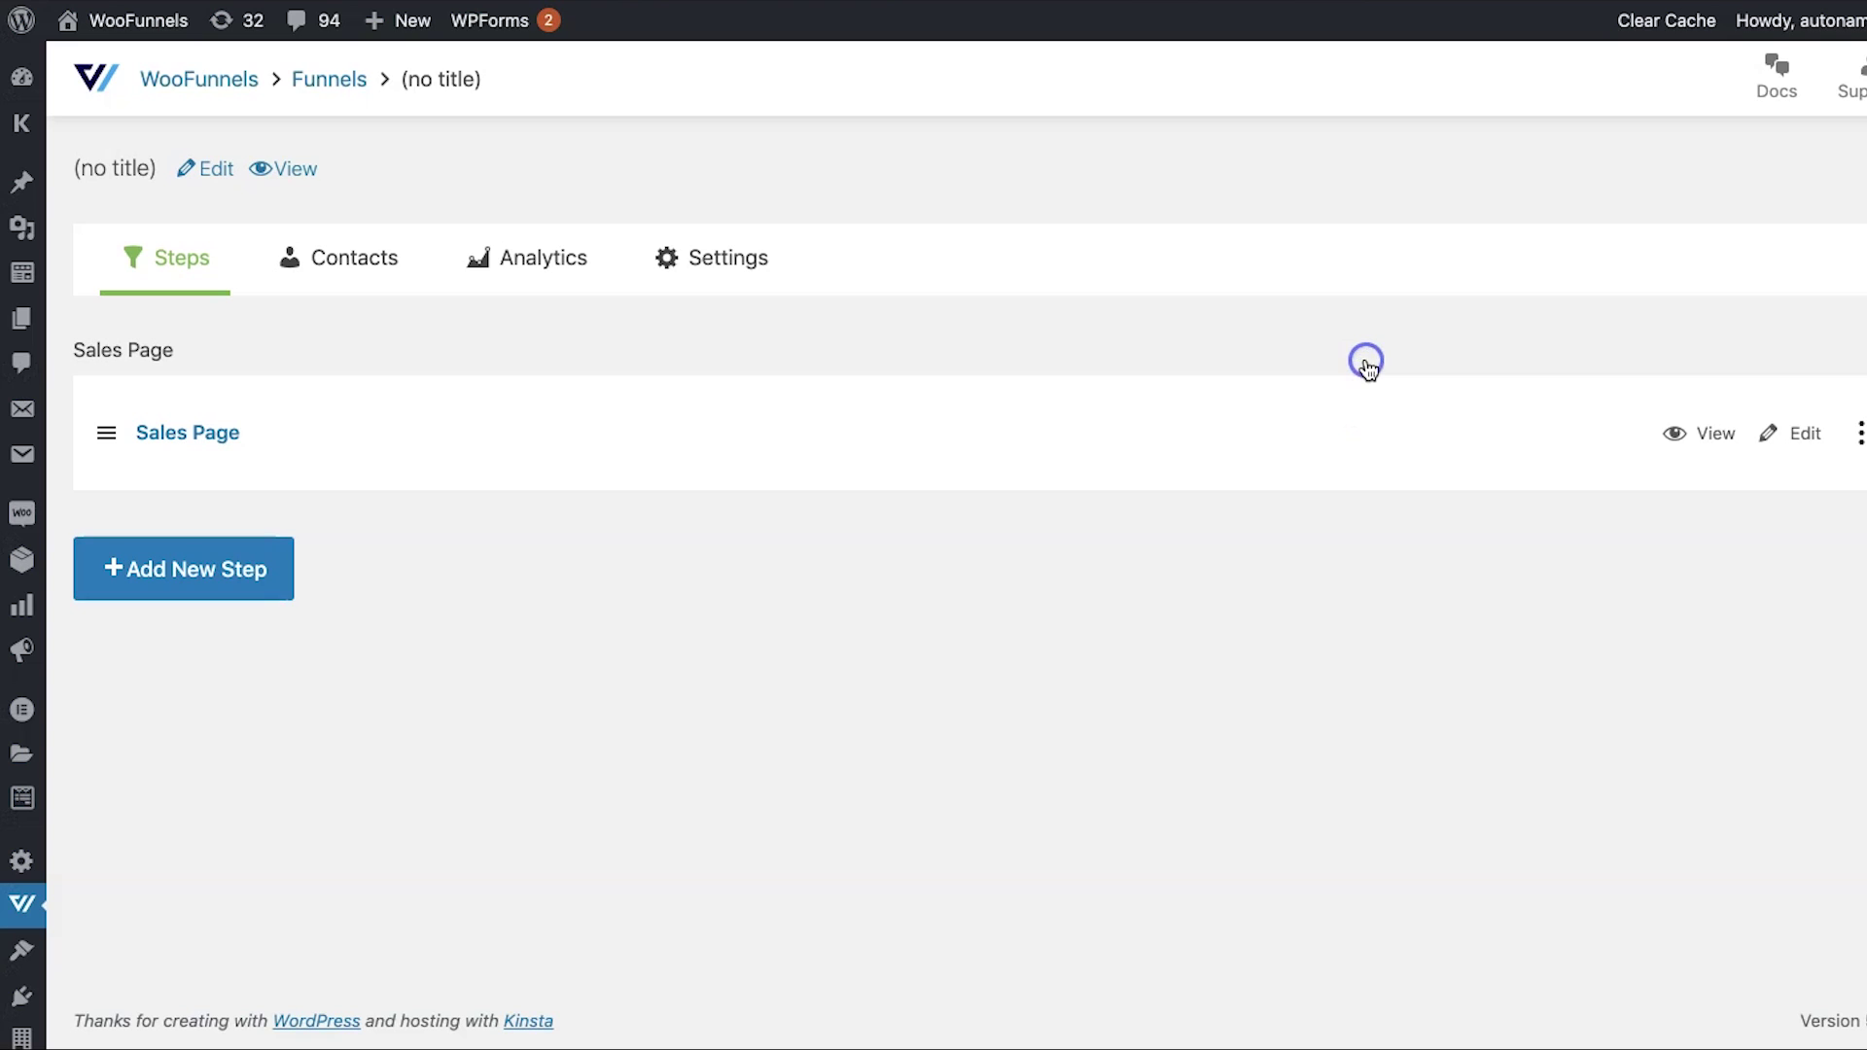
# - Add a Checkout Page step after the Sales Page
pyautogui.click(152, 570)
pyautogui.click(645, 674)
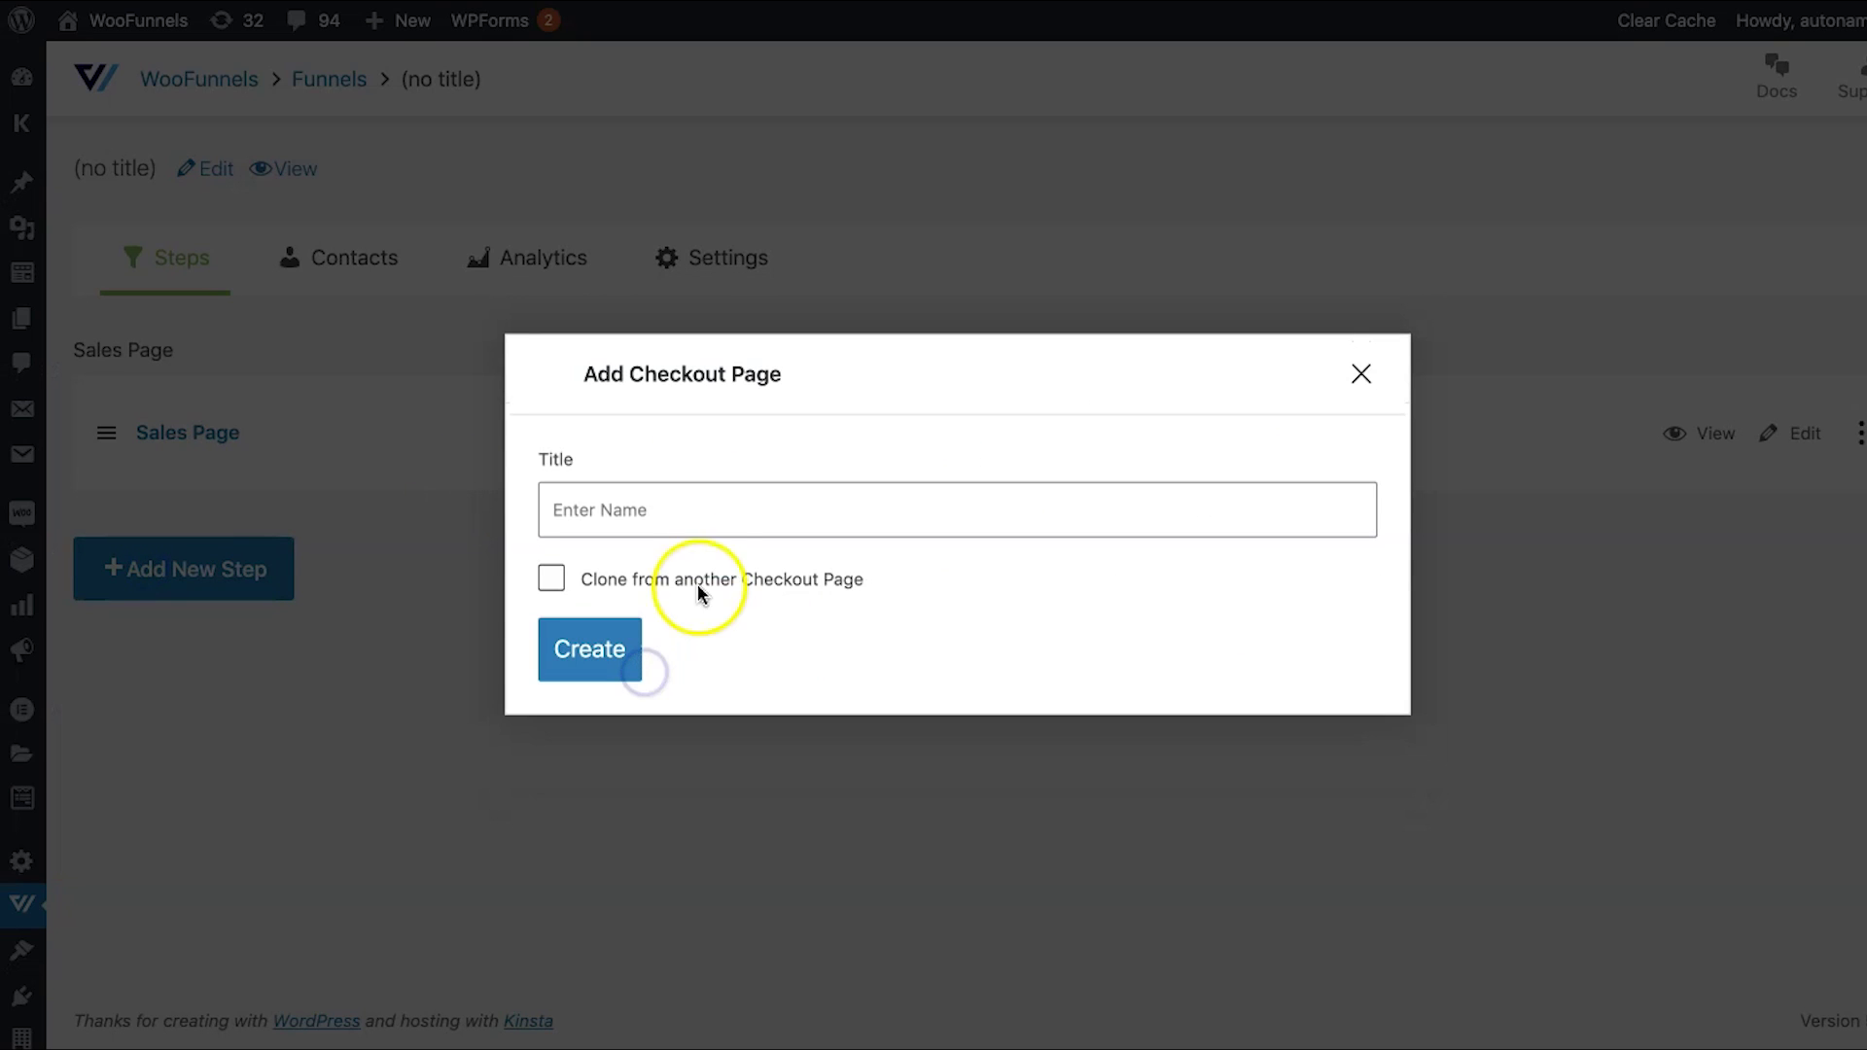
pyautogui.click(690, 515)
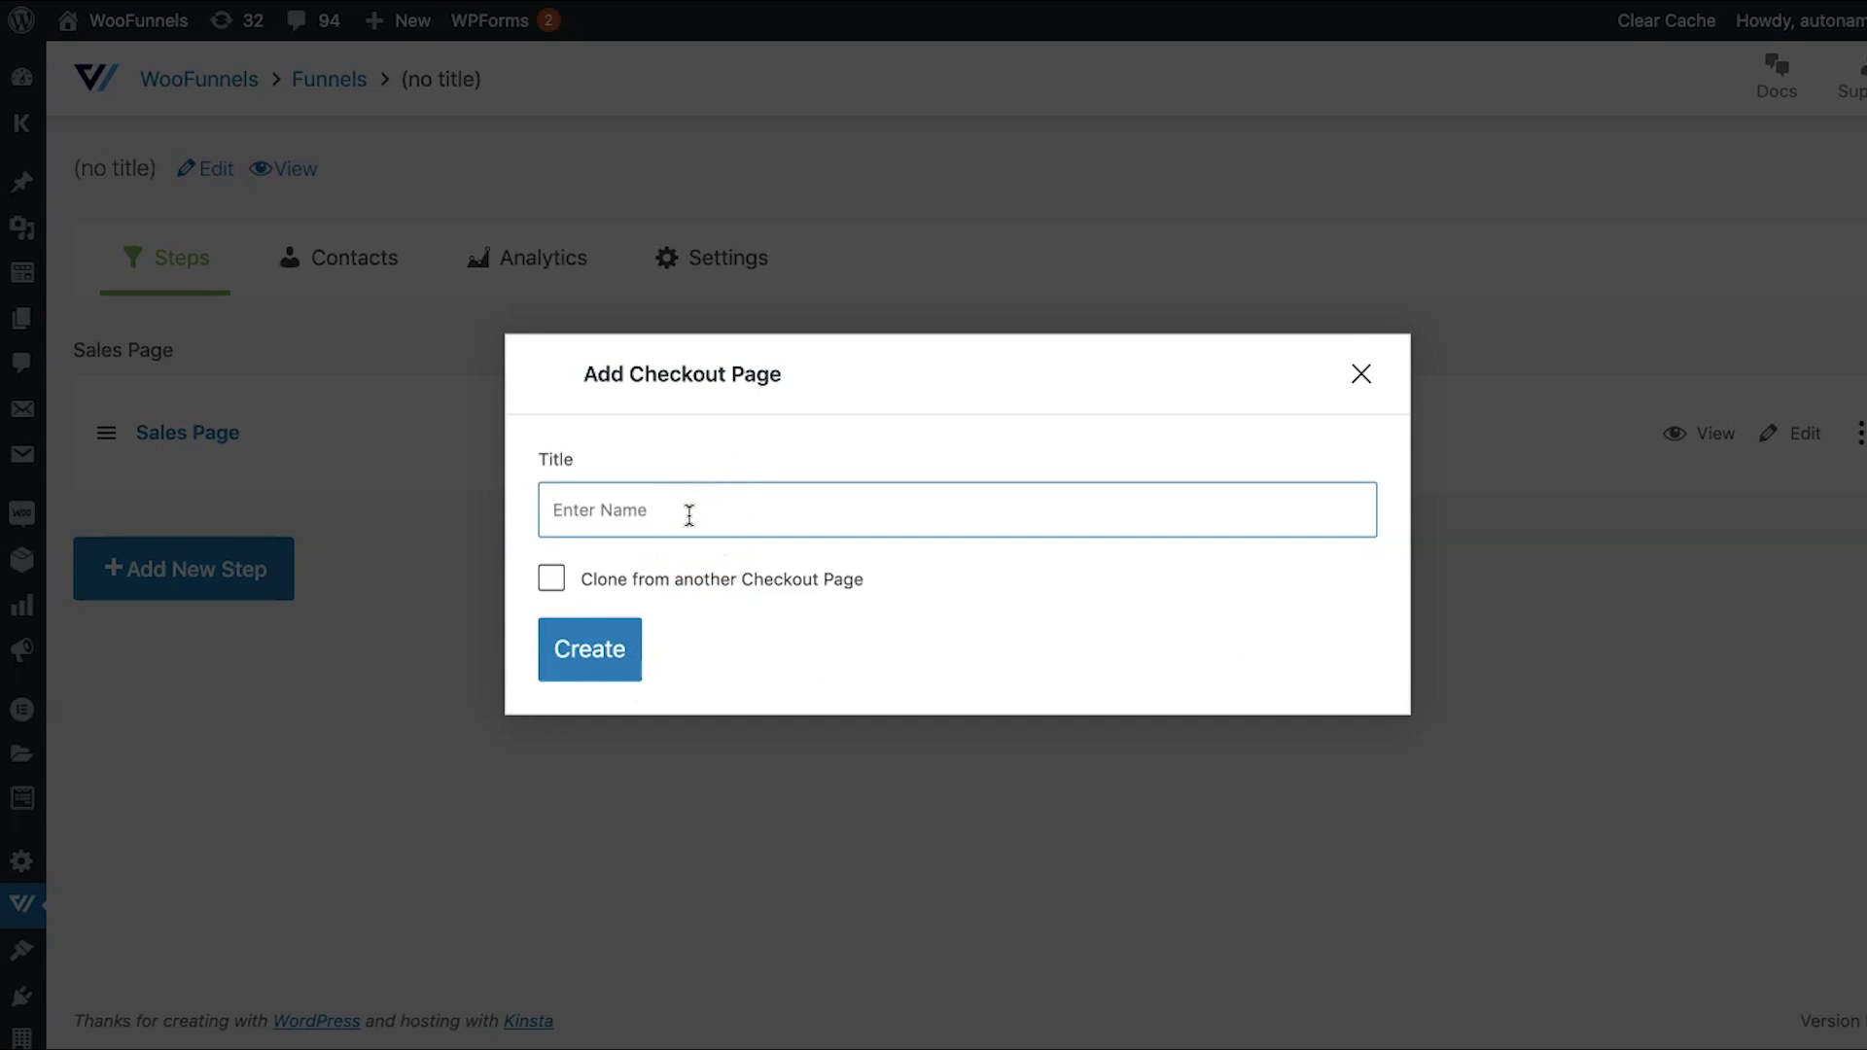
pyautogui.click(557, 646)
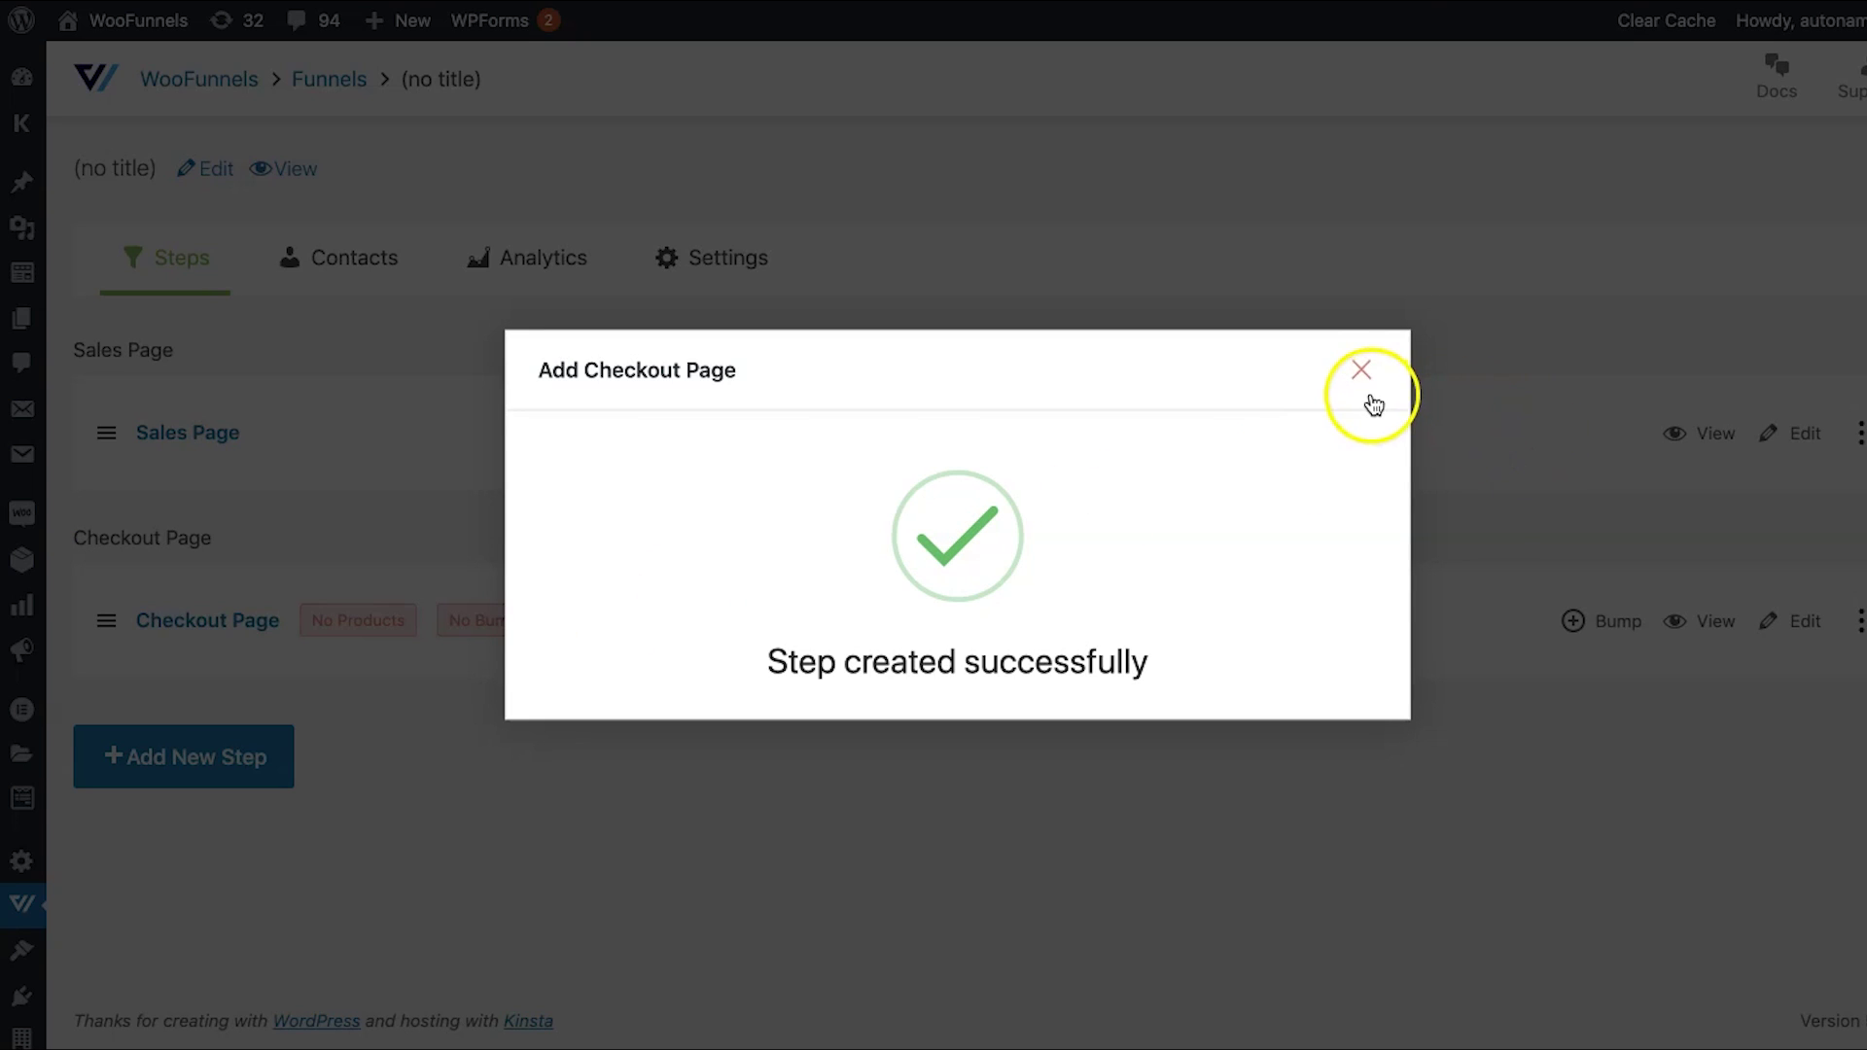
pyautogui.click(1363, 381)
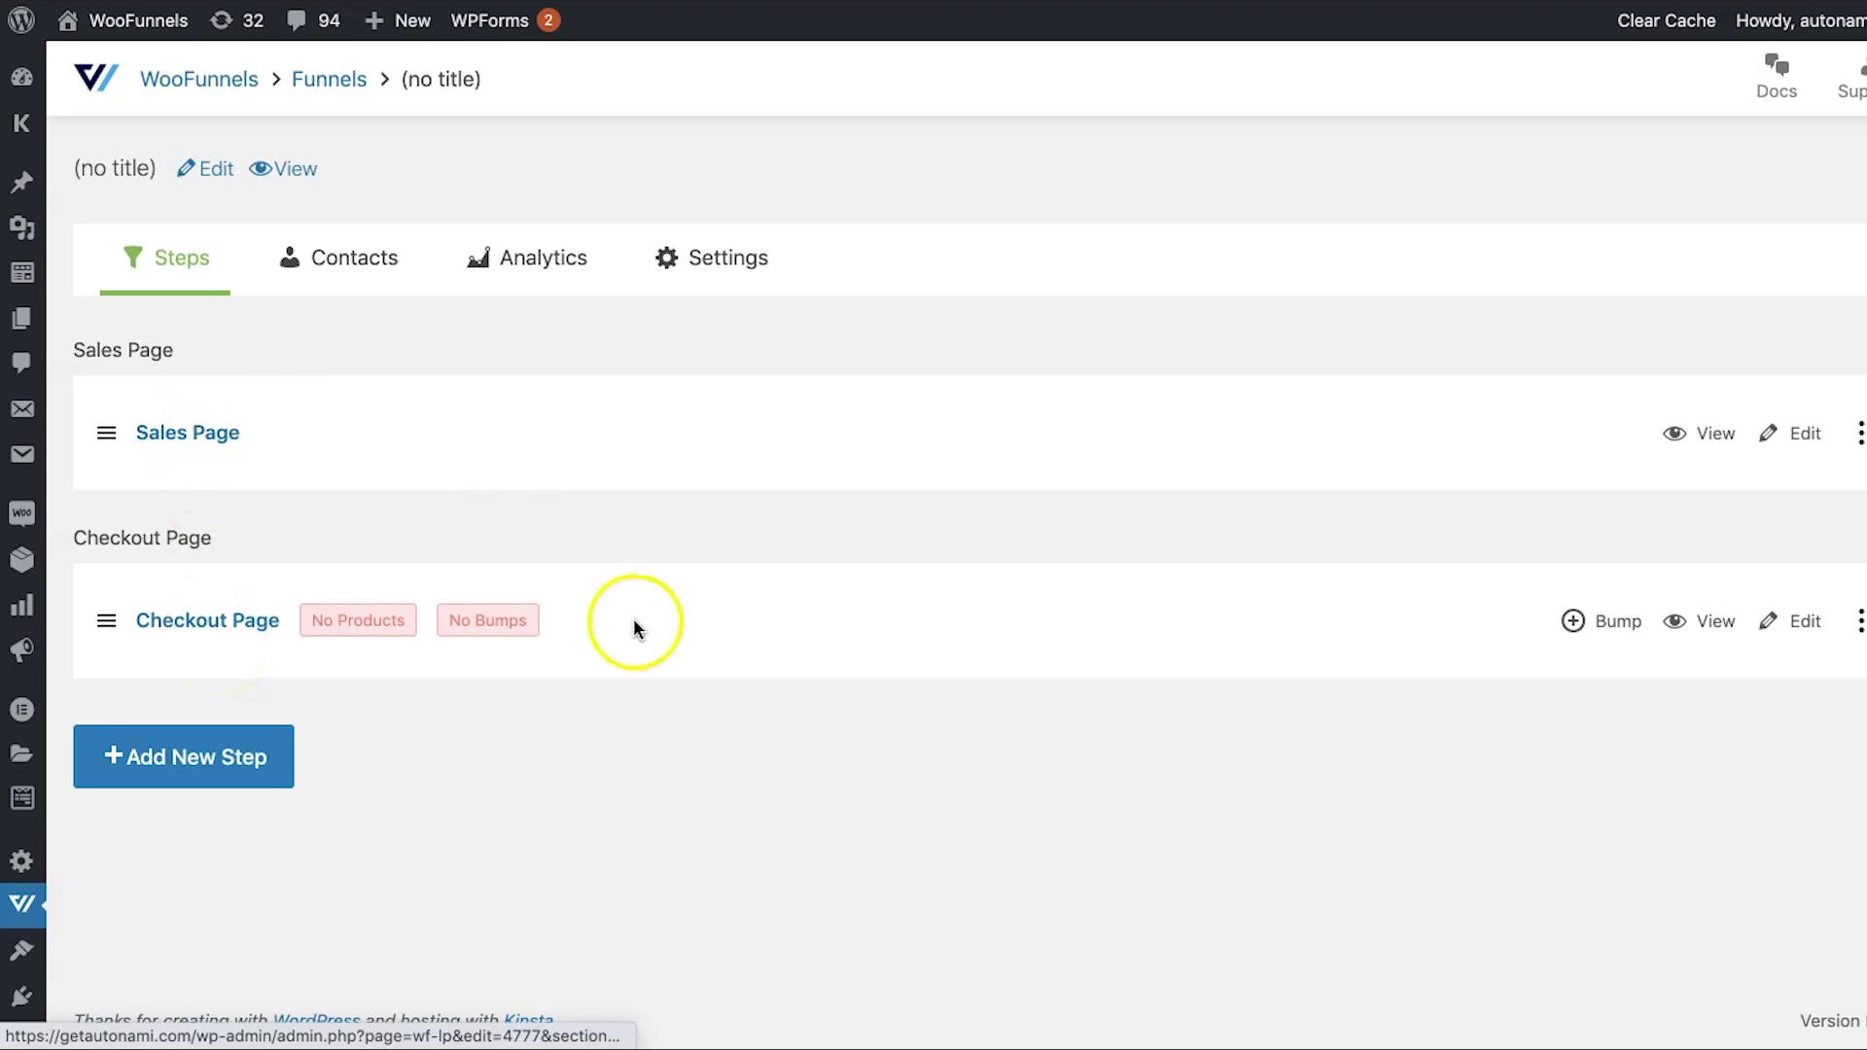
# - Import the Persuader Elementor template for the Sales Page step and go back to the steps list
pyautogui.scroll(-1, 647, 749)
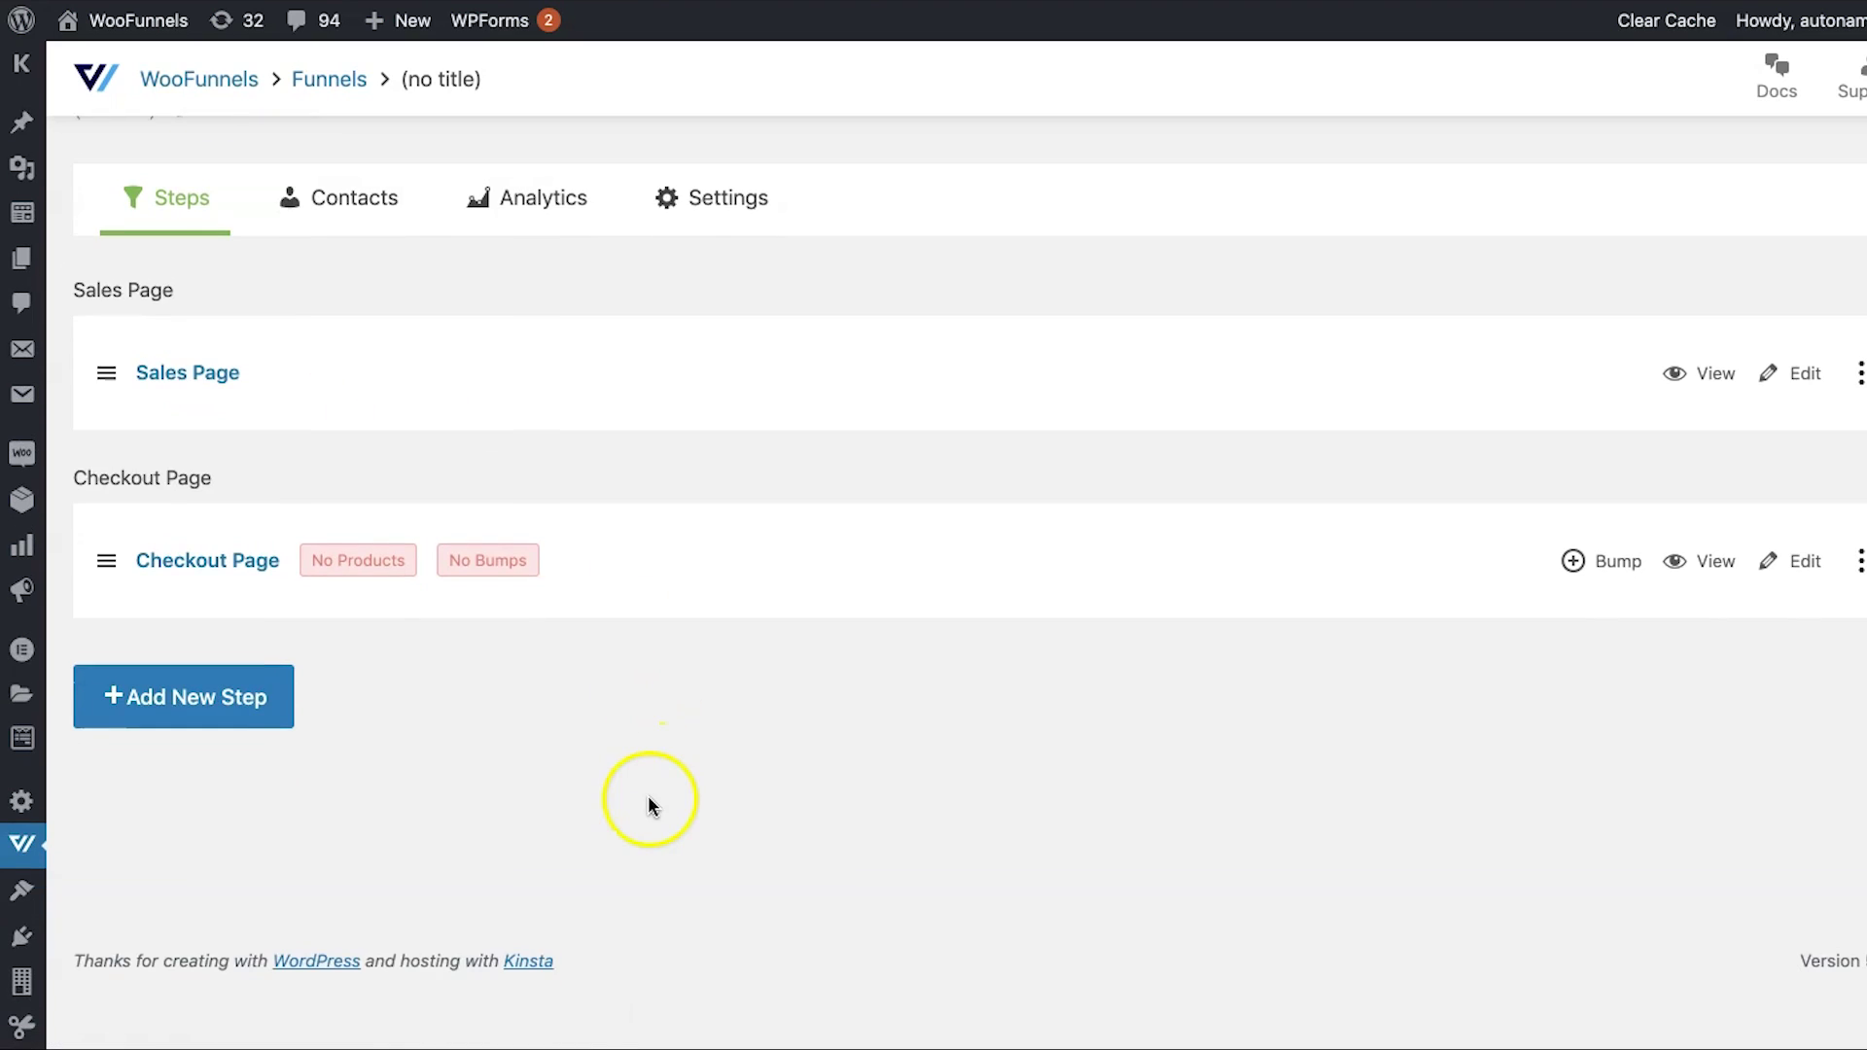
pyautogui.click(1804, 373)
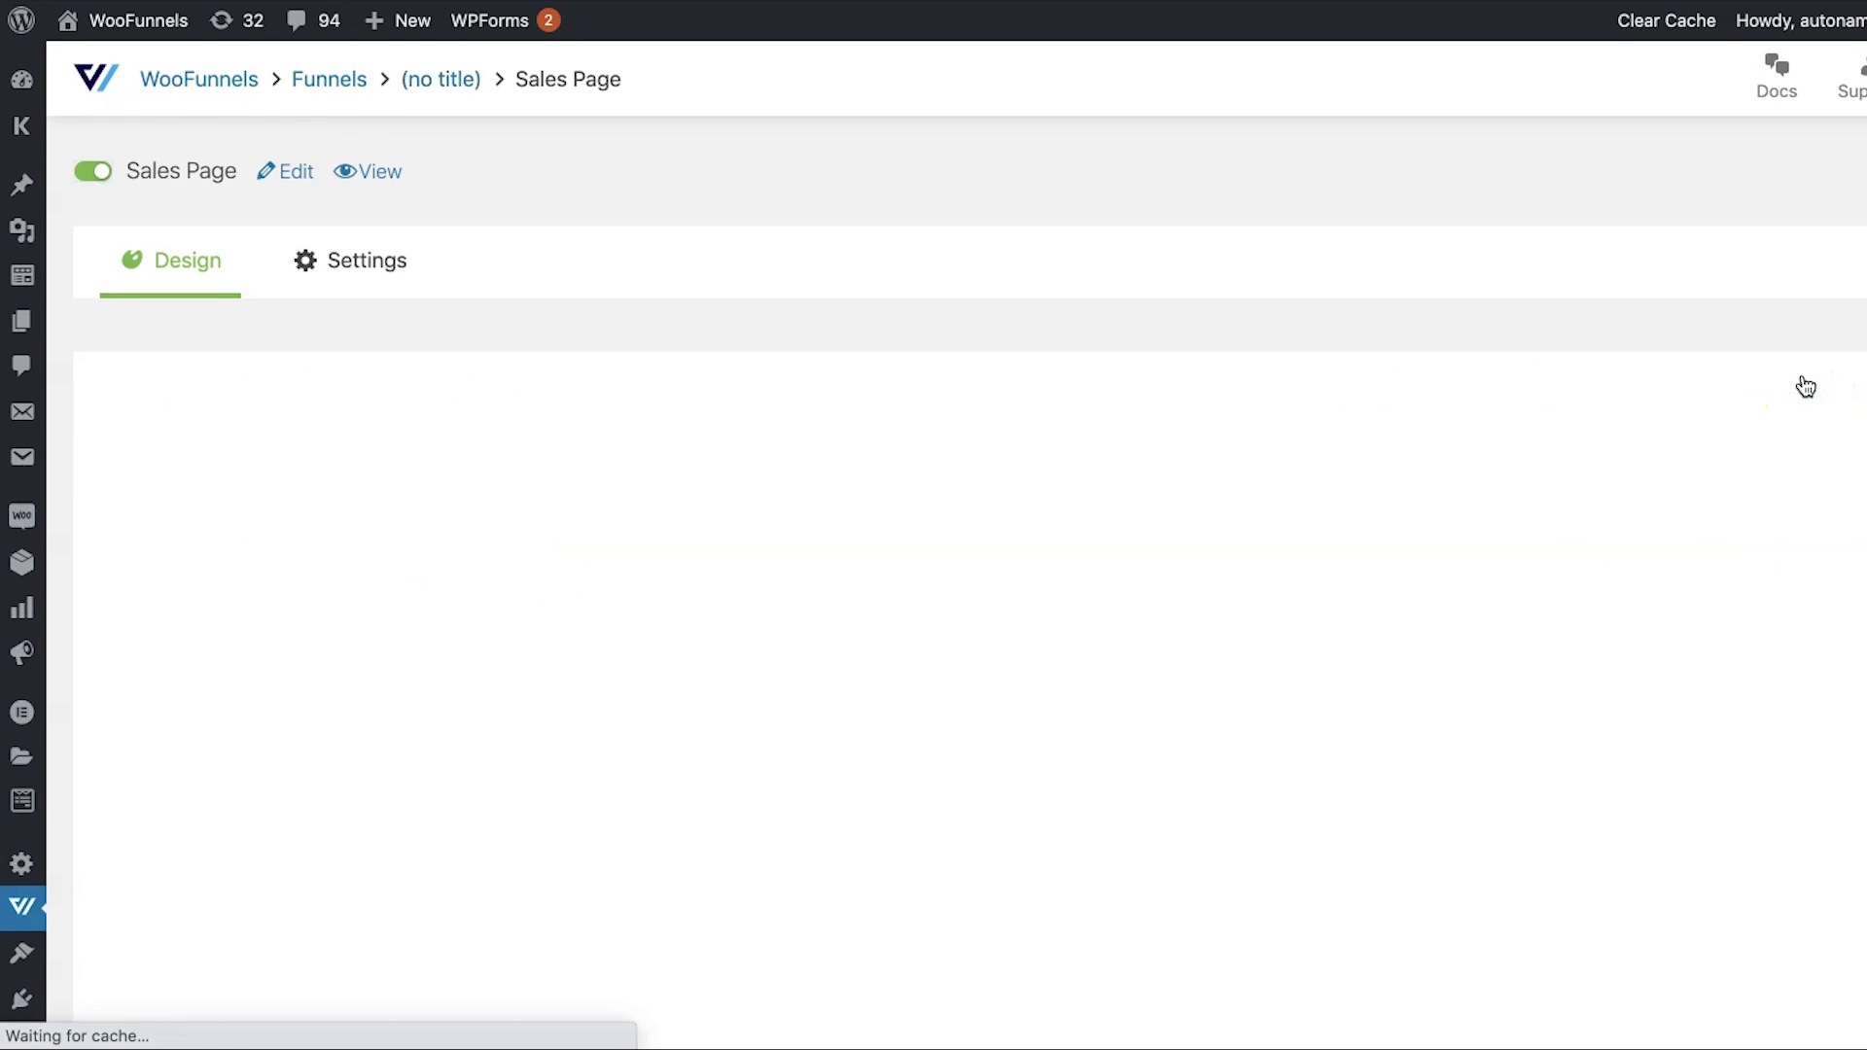
pyautogui.scroll(-2, 1502, 749)
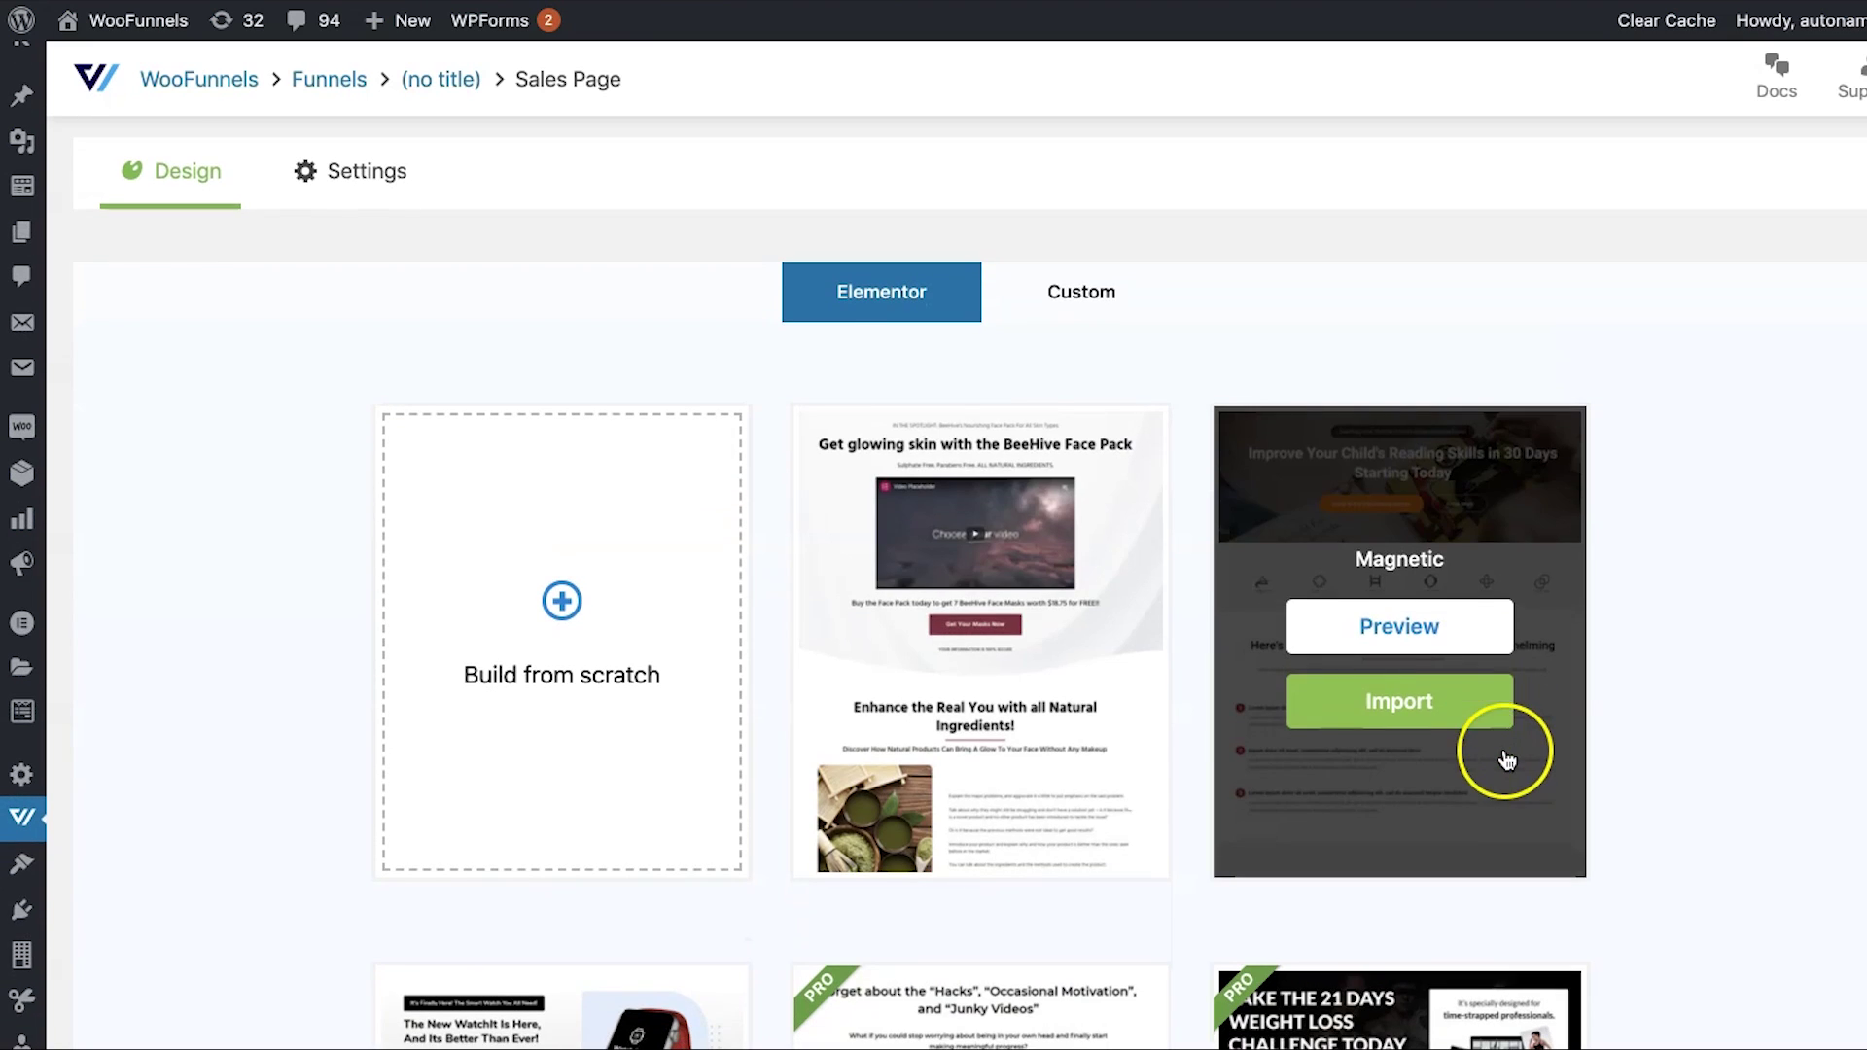
pyautogui.scroll(-10, 1723, 630)
pyautogui.scroll(8, 1723, 630)
pyautogui.scroll(3, 1723, 634)
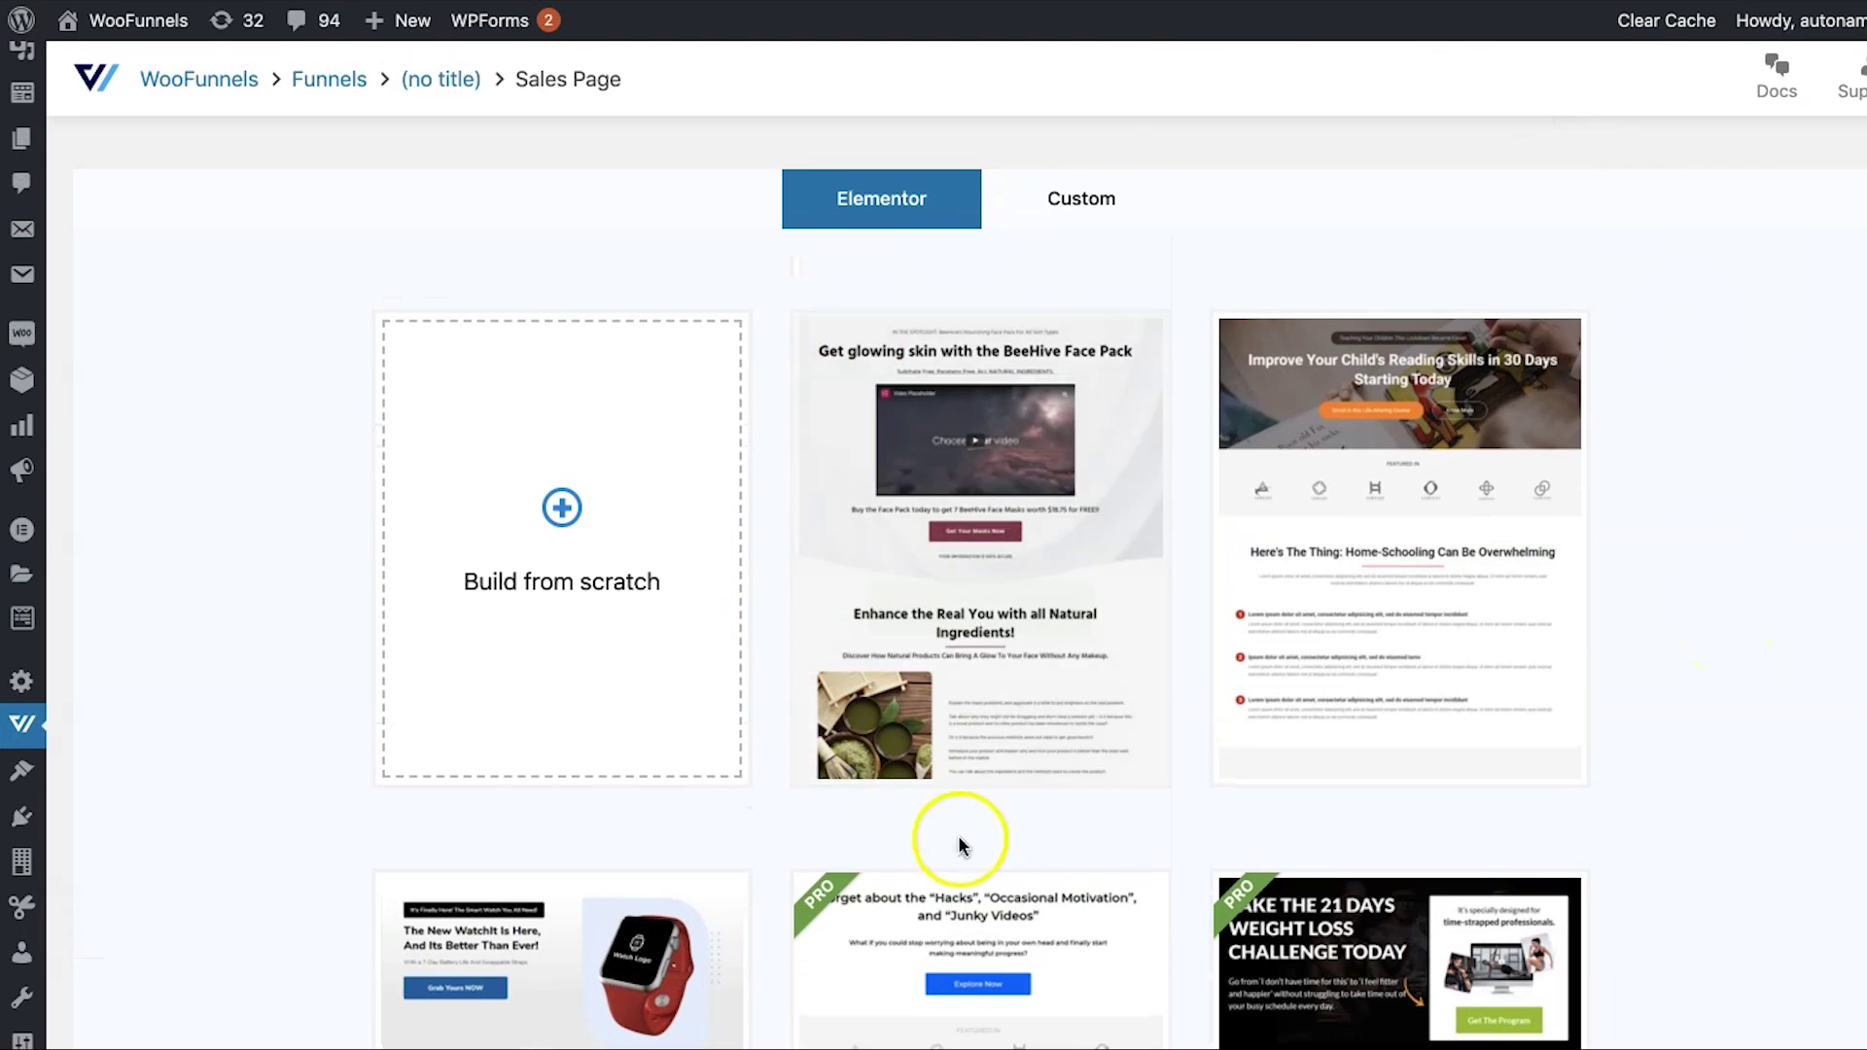
pyautogui.click(991, 622)
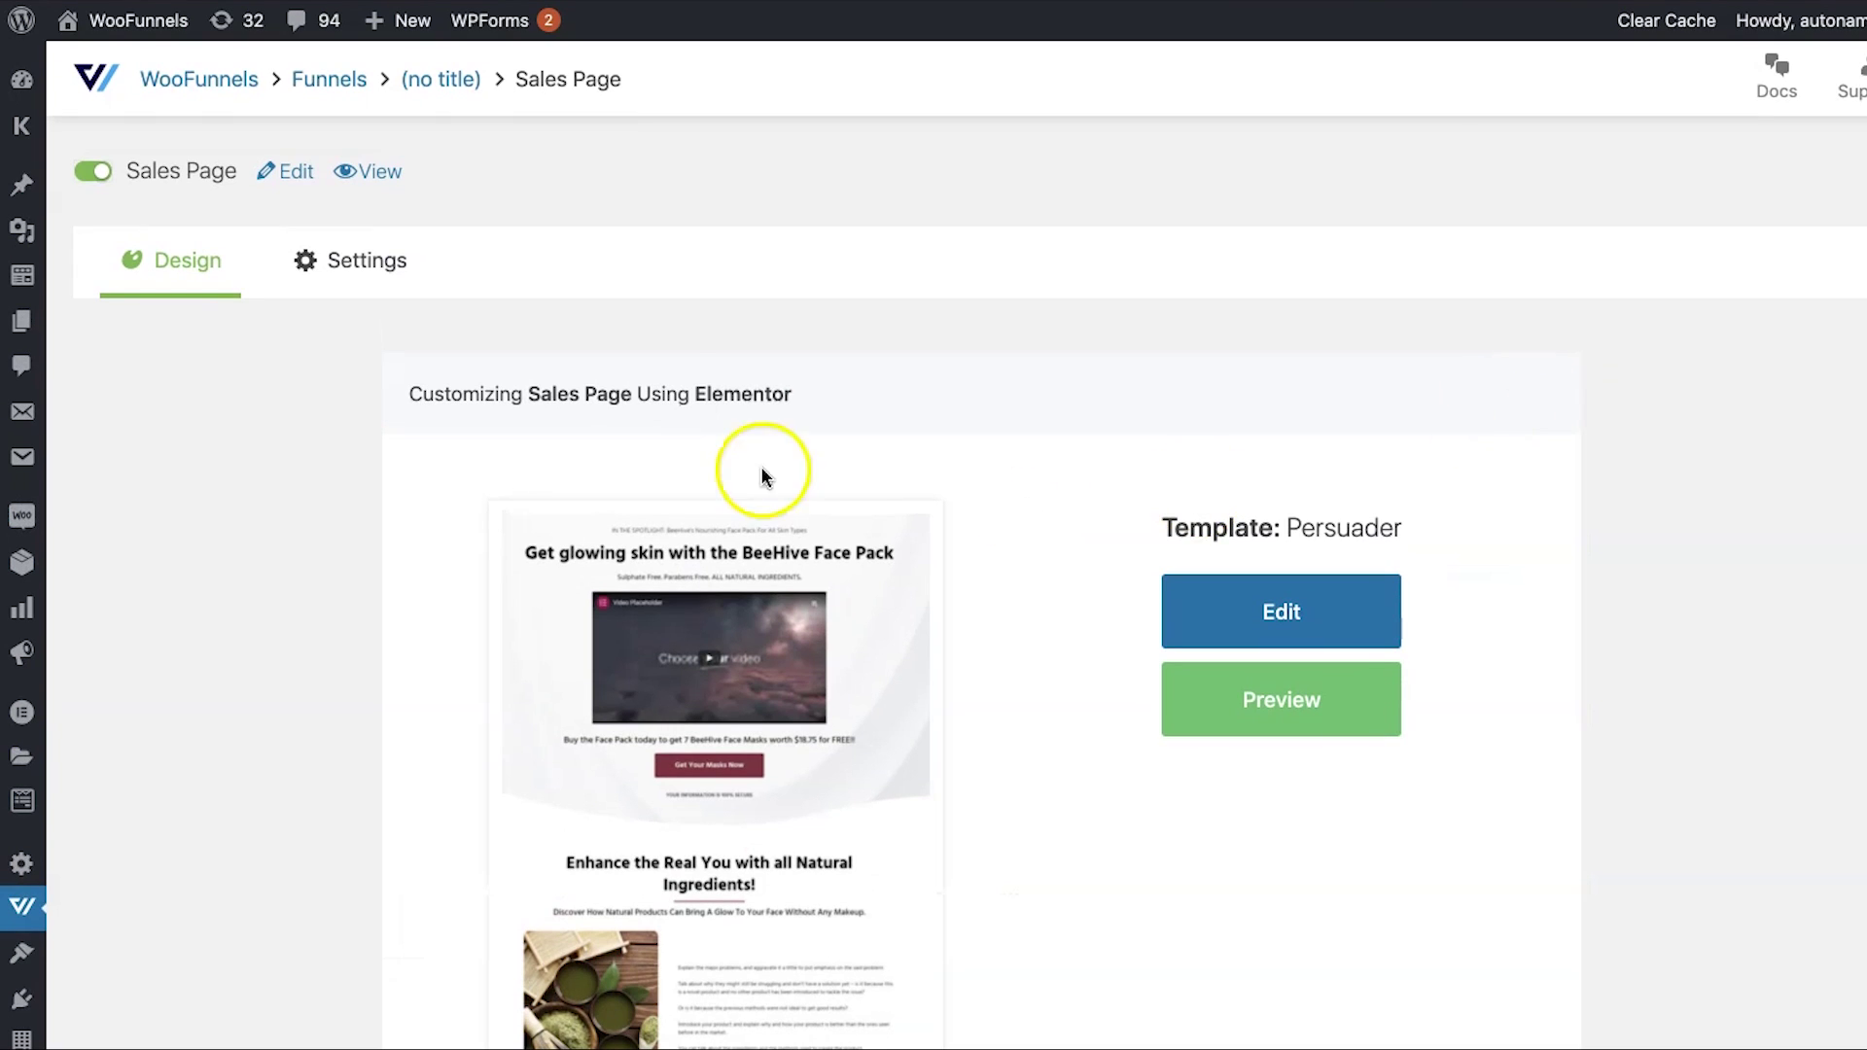
pyautogui.click(423, 83)
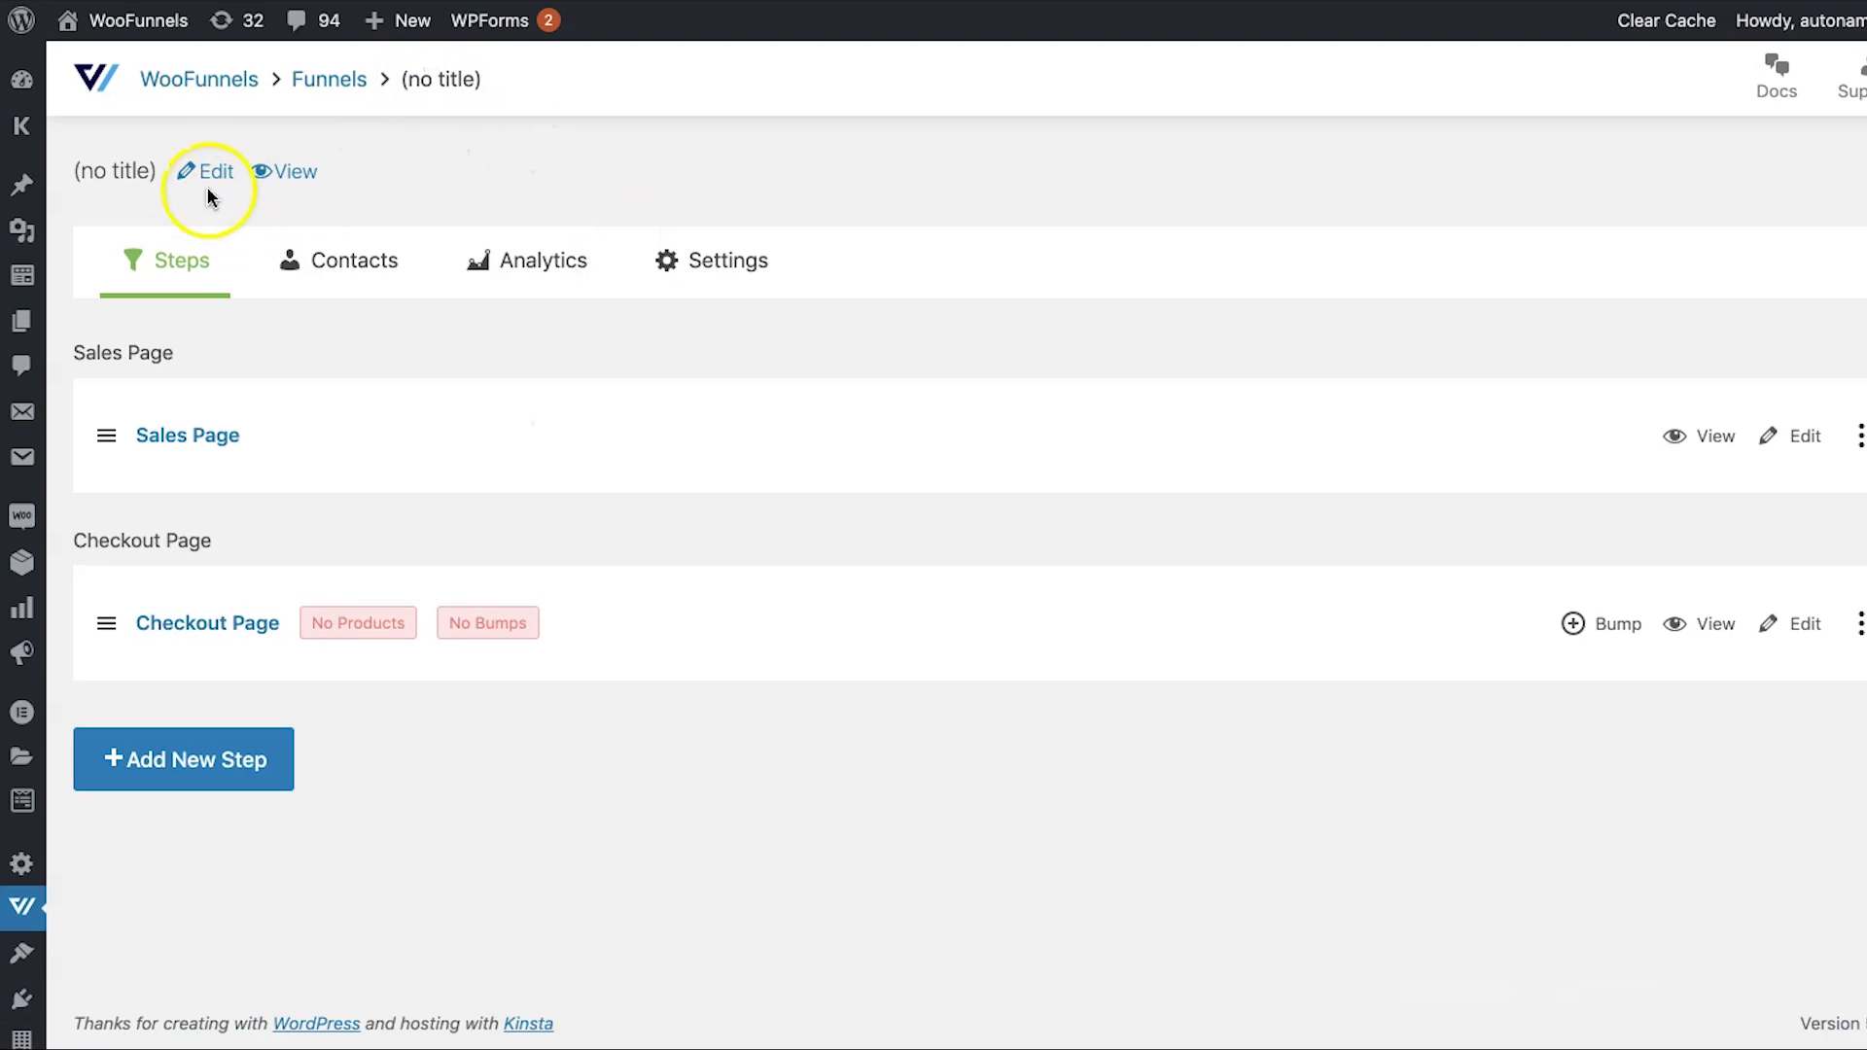
# - Rename the funnel to 'One-Page Checkout (LinkedIn Edge)' and save the change
pyautogui.click(210, 175)
pyautogui.click(921, 431)
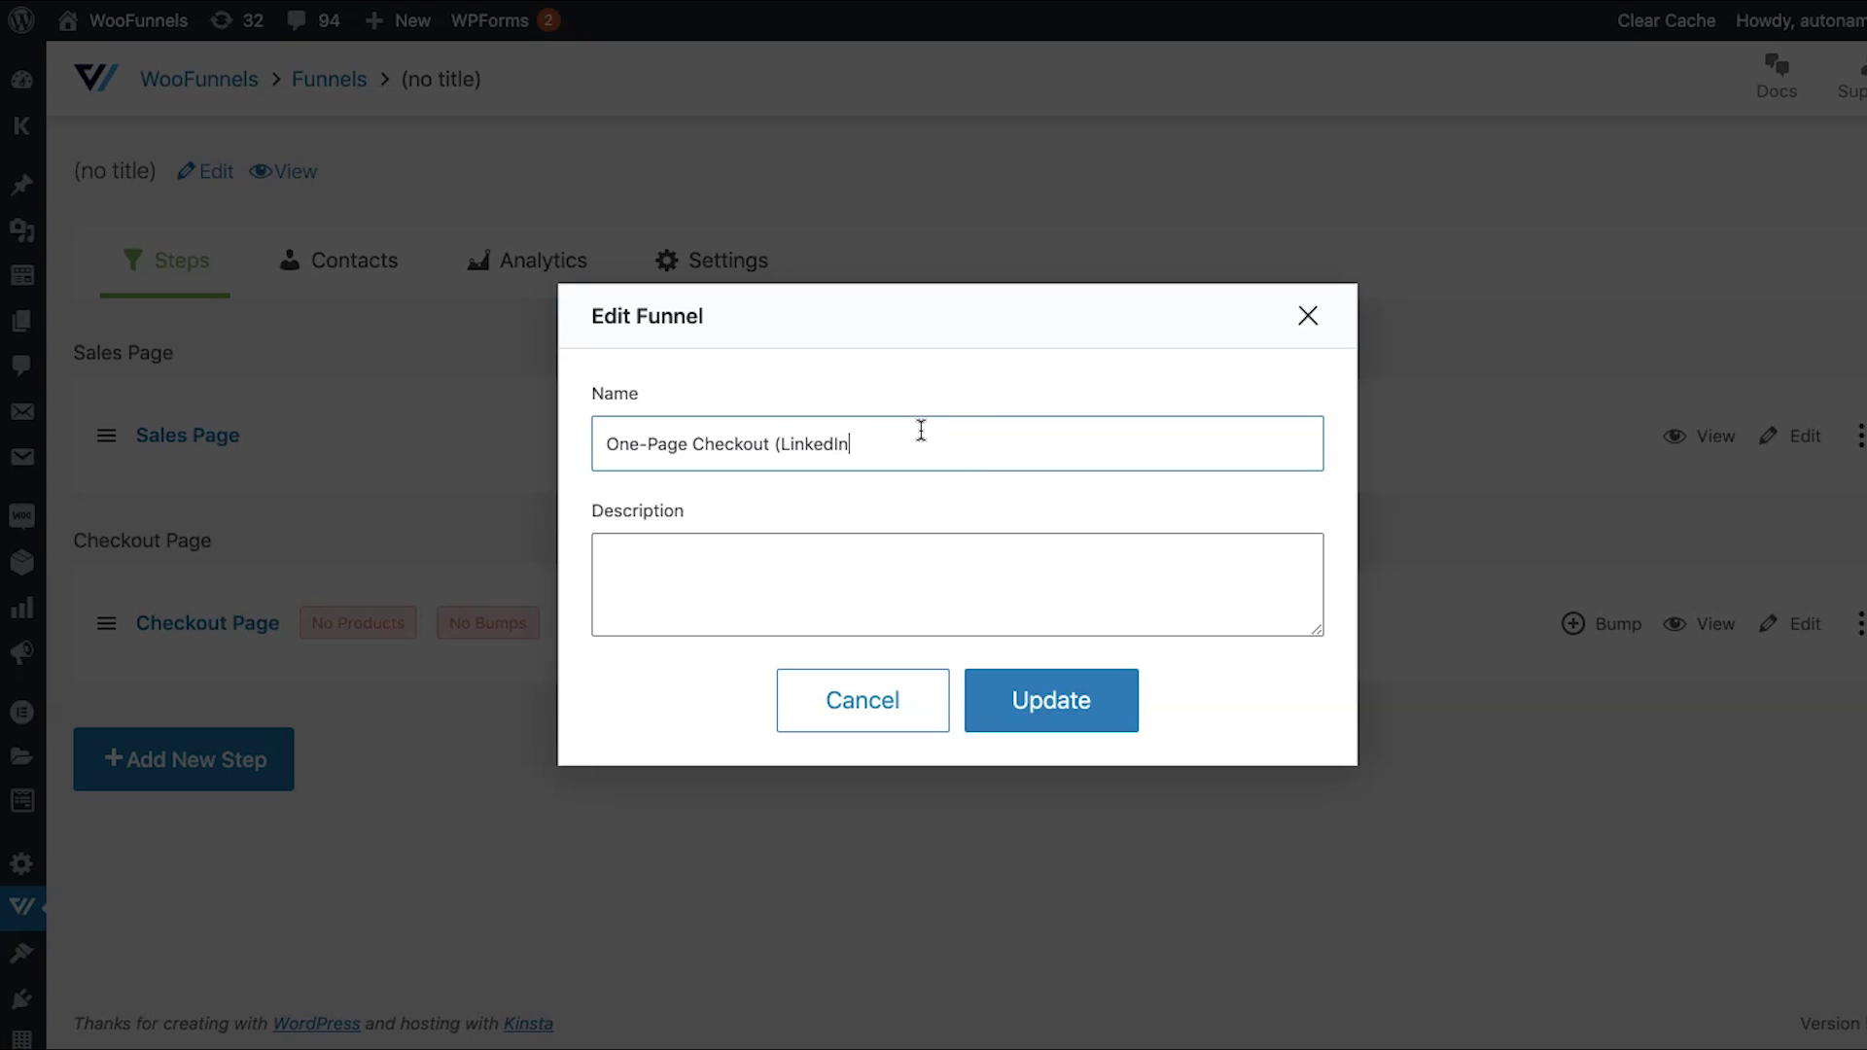
pyautogui.click(1085, 696)
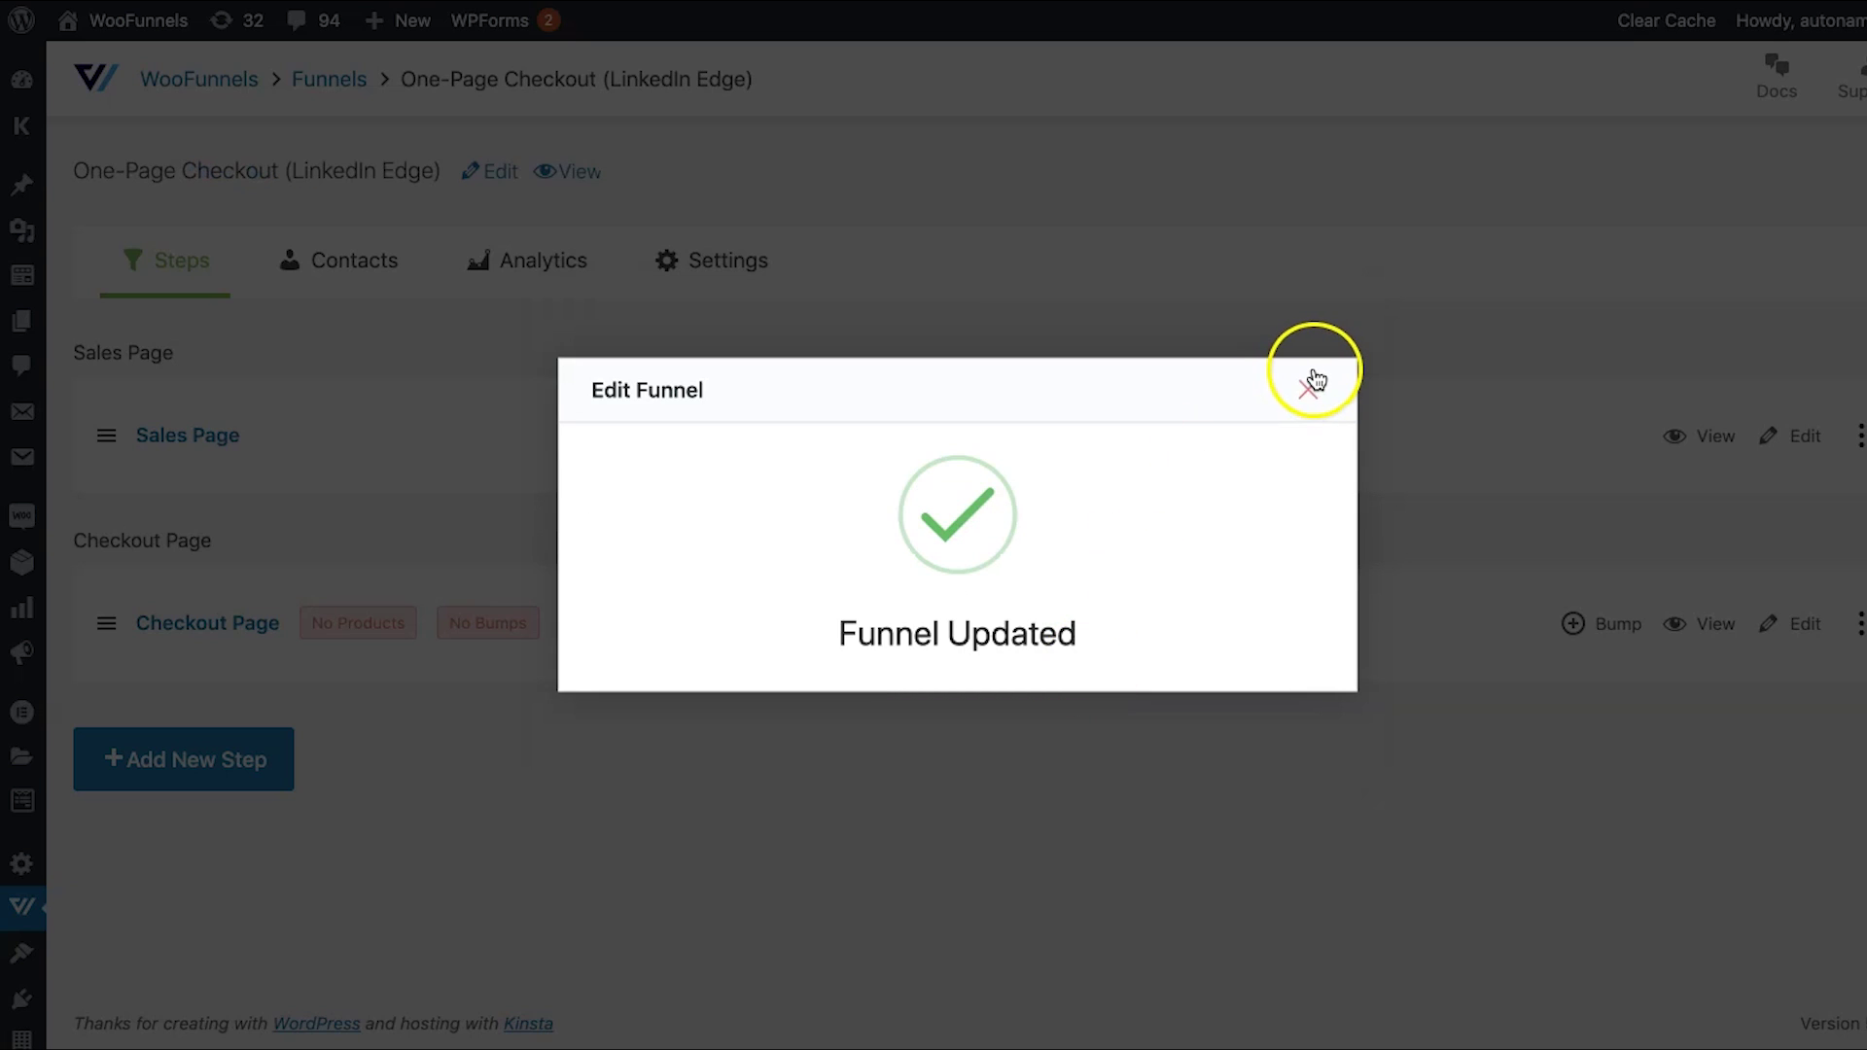
pyautogui.click(1306, 383)
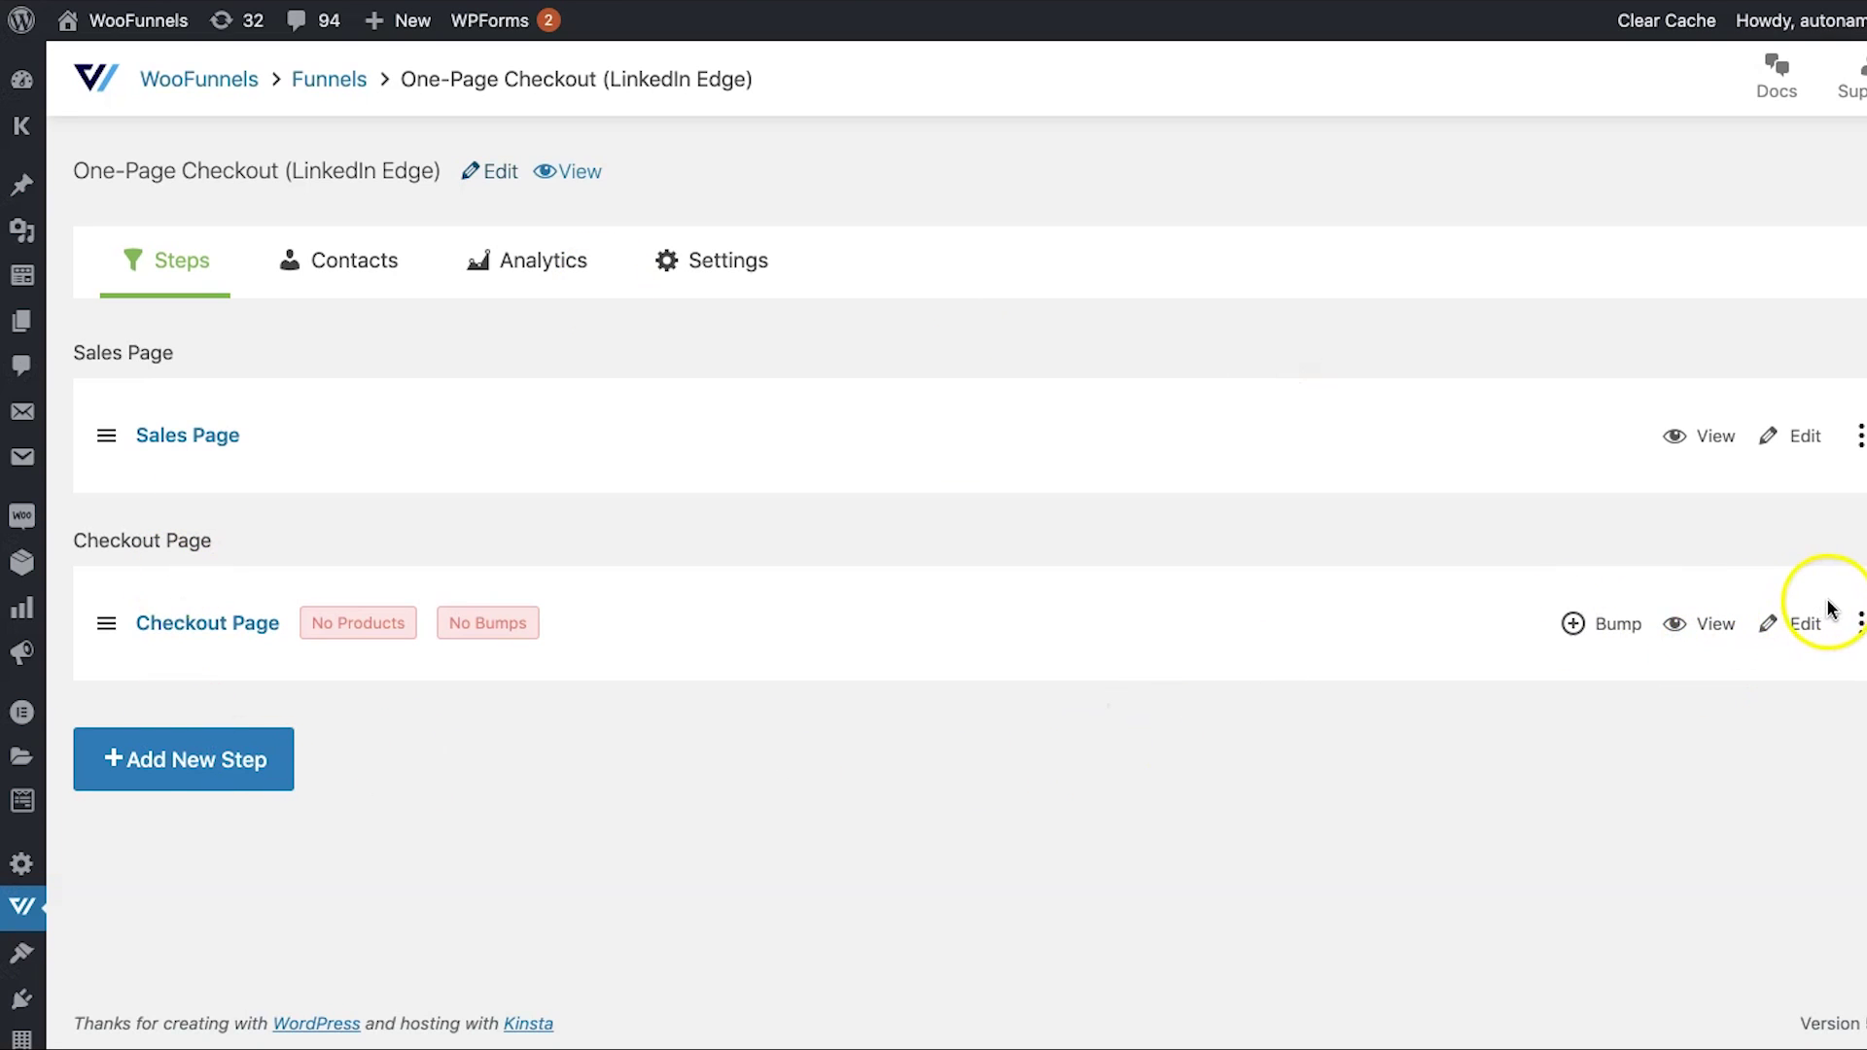
# - Import the Persuader (One Step) Elementor template for the Checkout Page, then reopen that step
pyautogui.click(1799, 624)
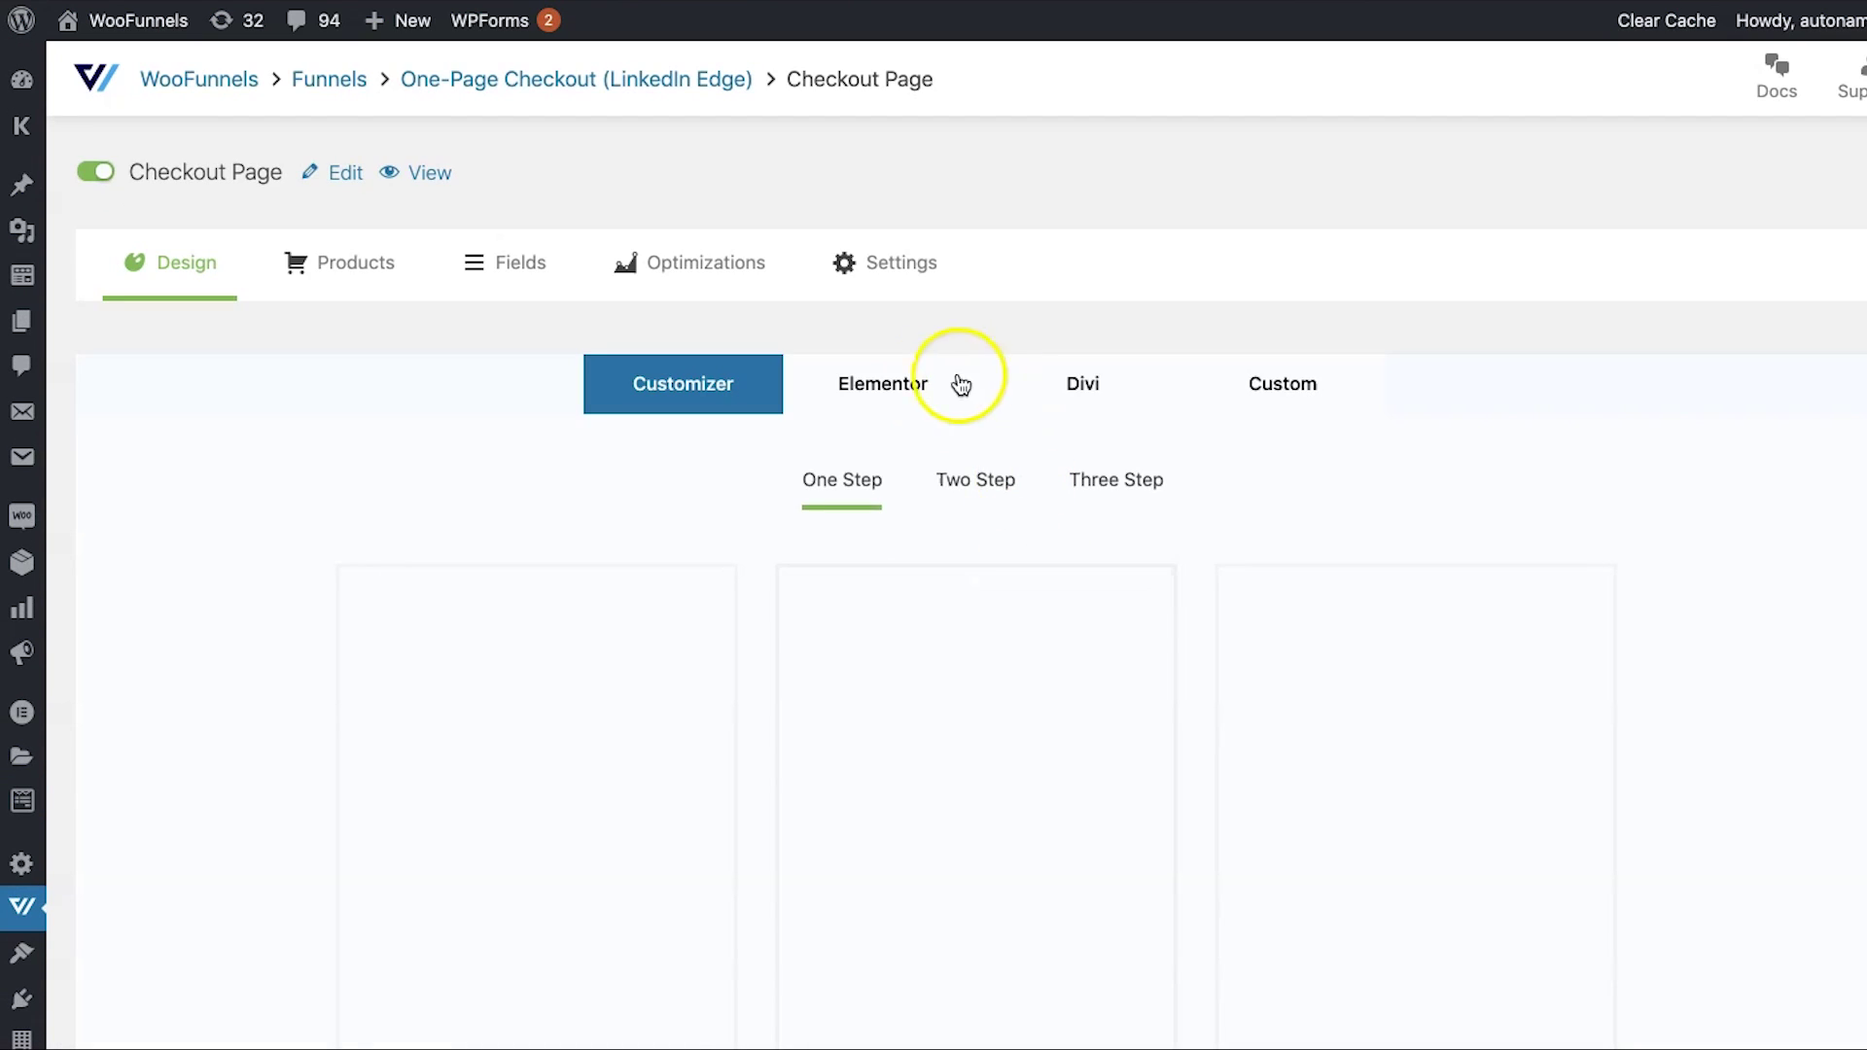
pyautogui.click(940, 397)
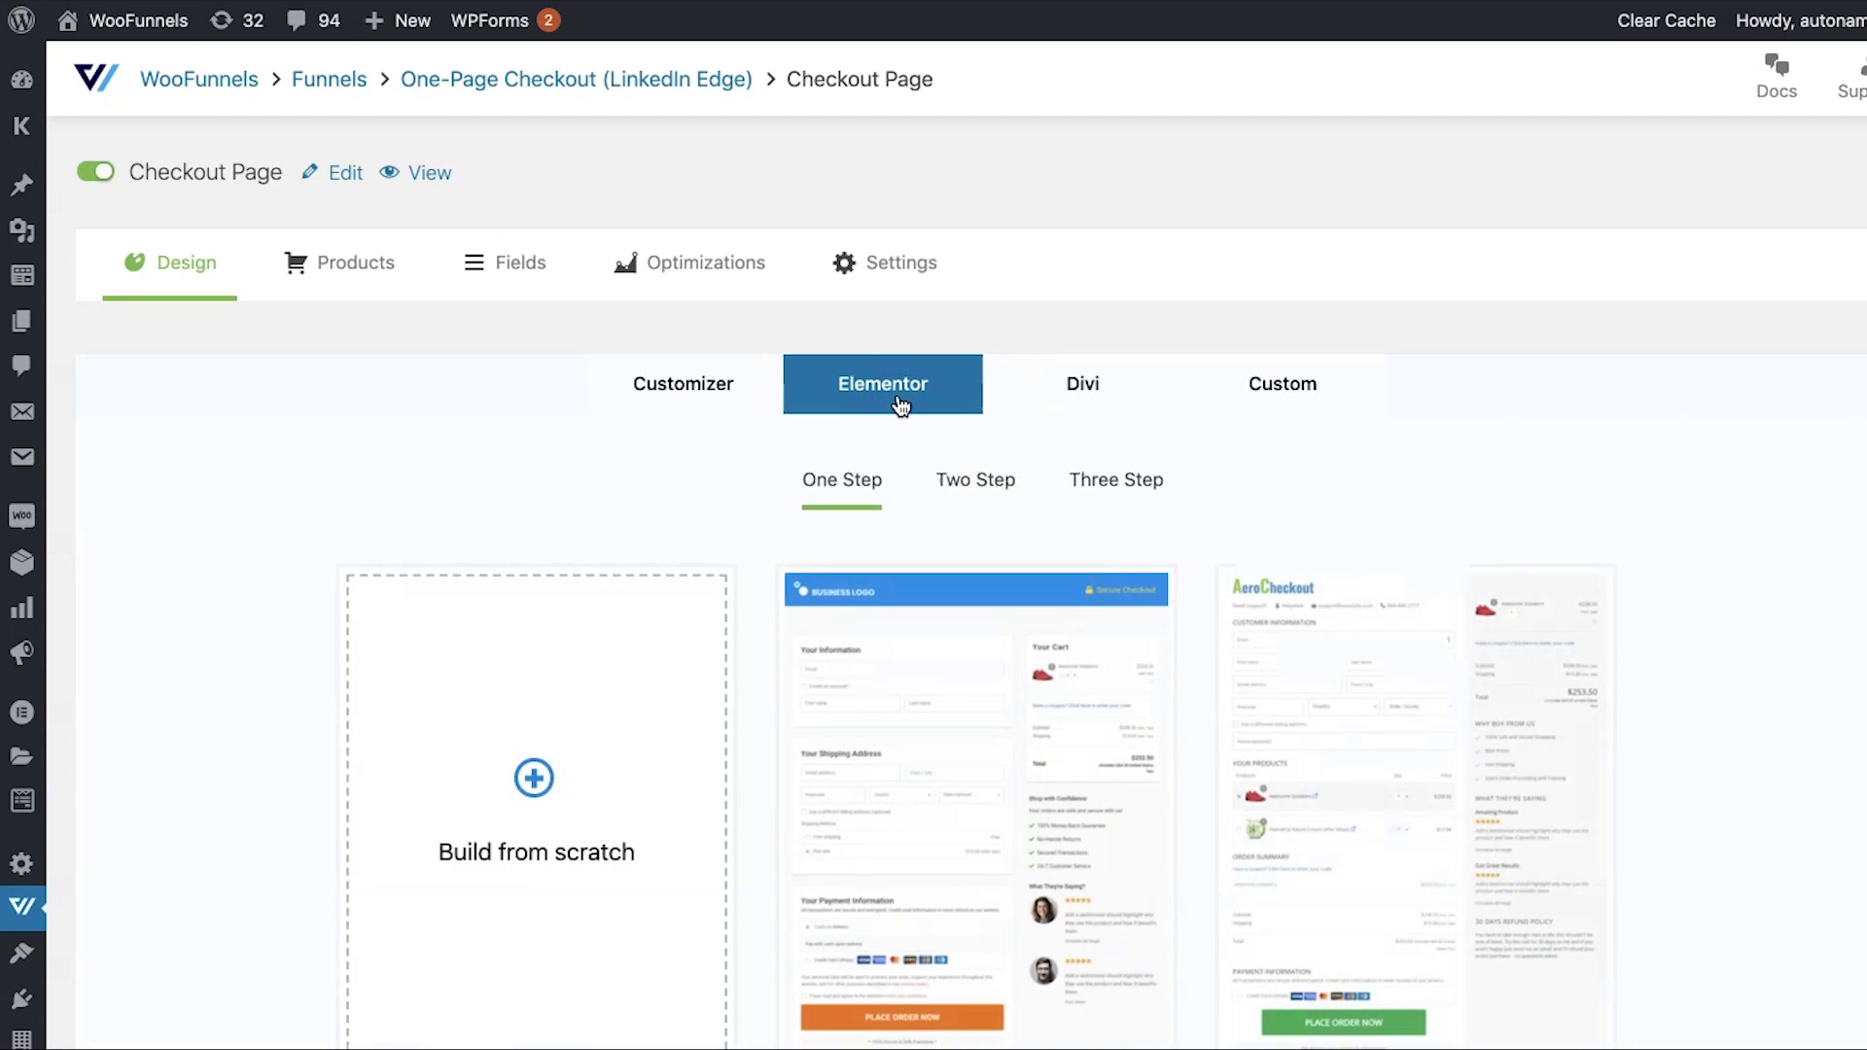
pyautogui.scroll(-5, 1480, 443)
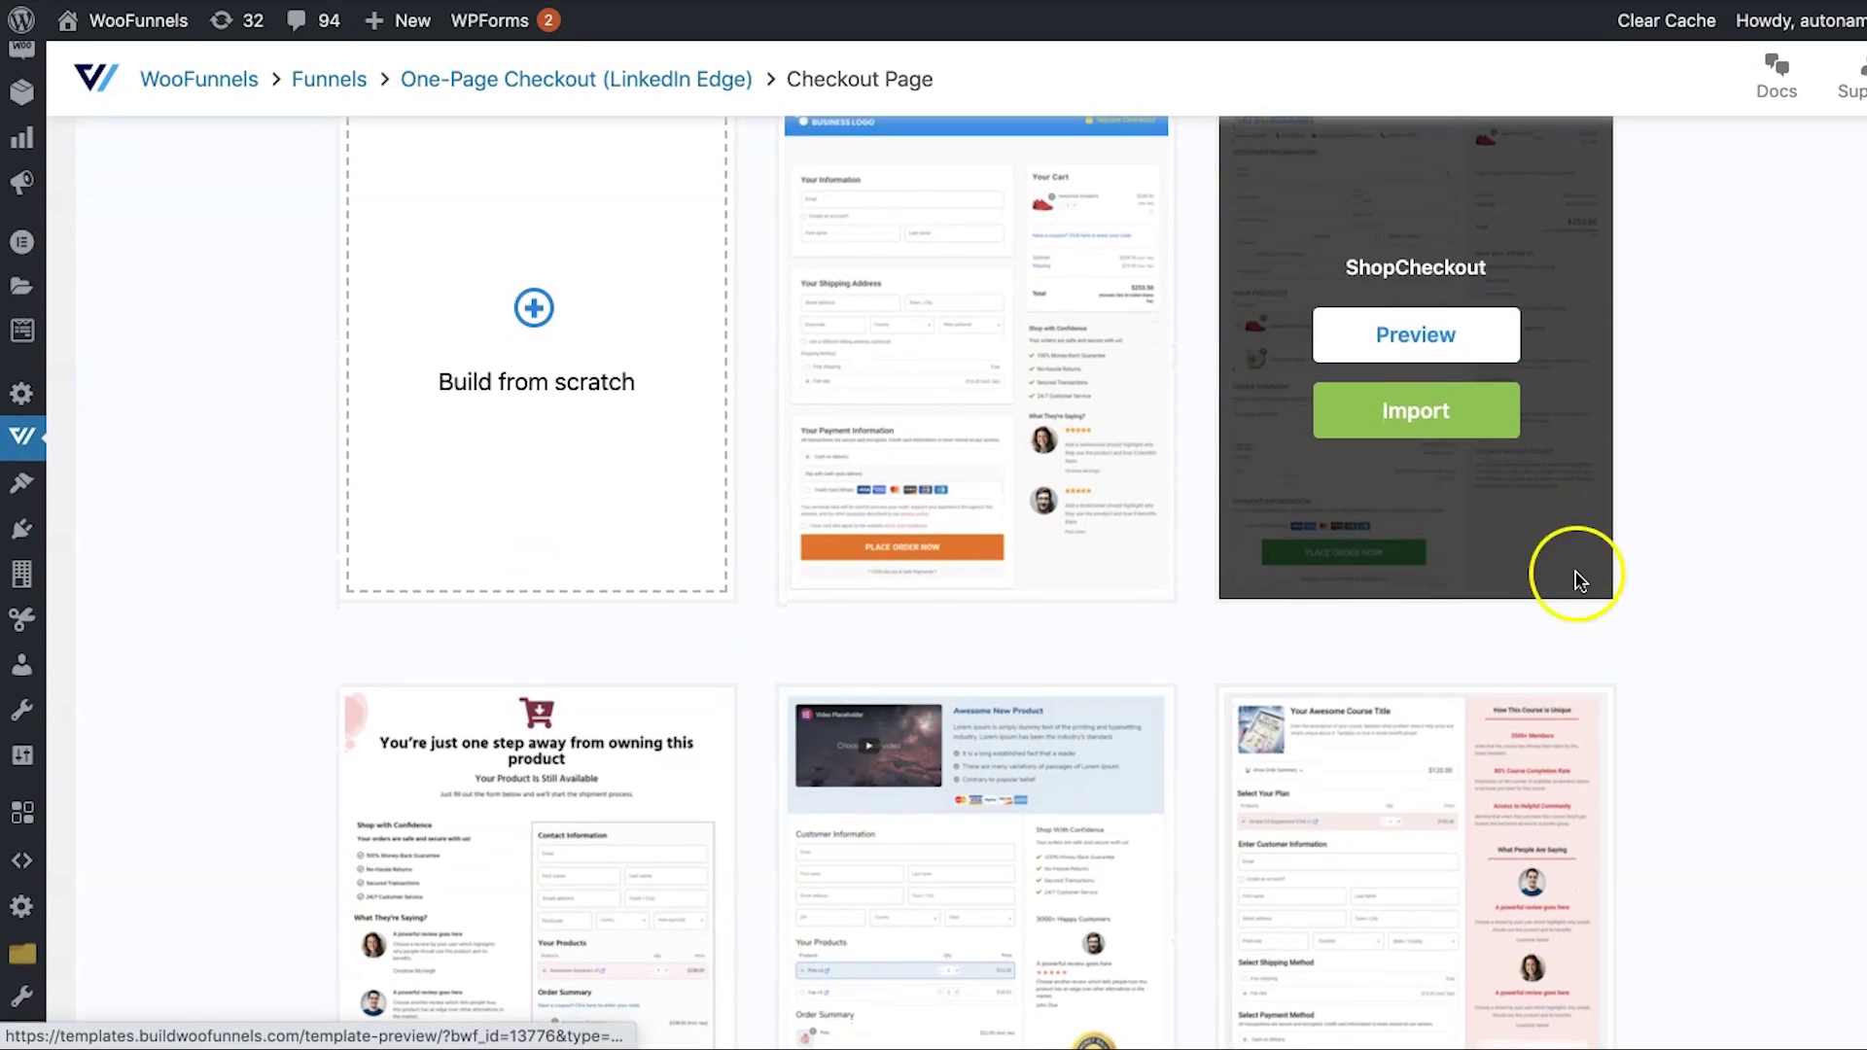
pyautogui.scroll(-2, 1579, 603)
pyautogui.click(520, 848)
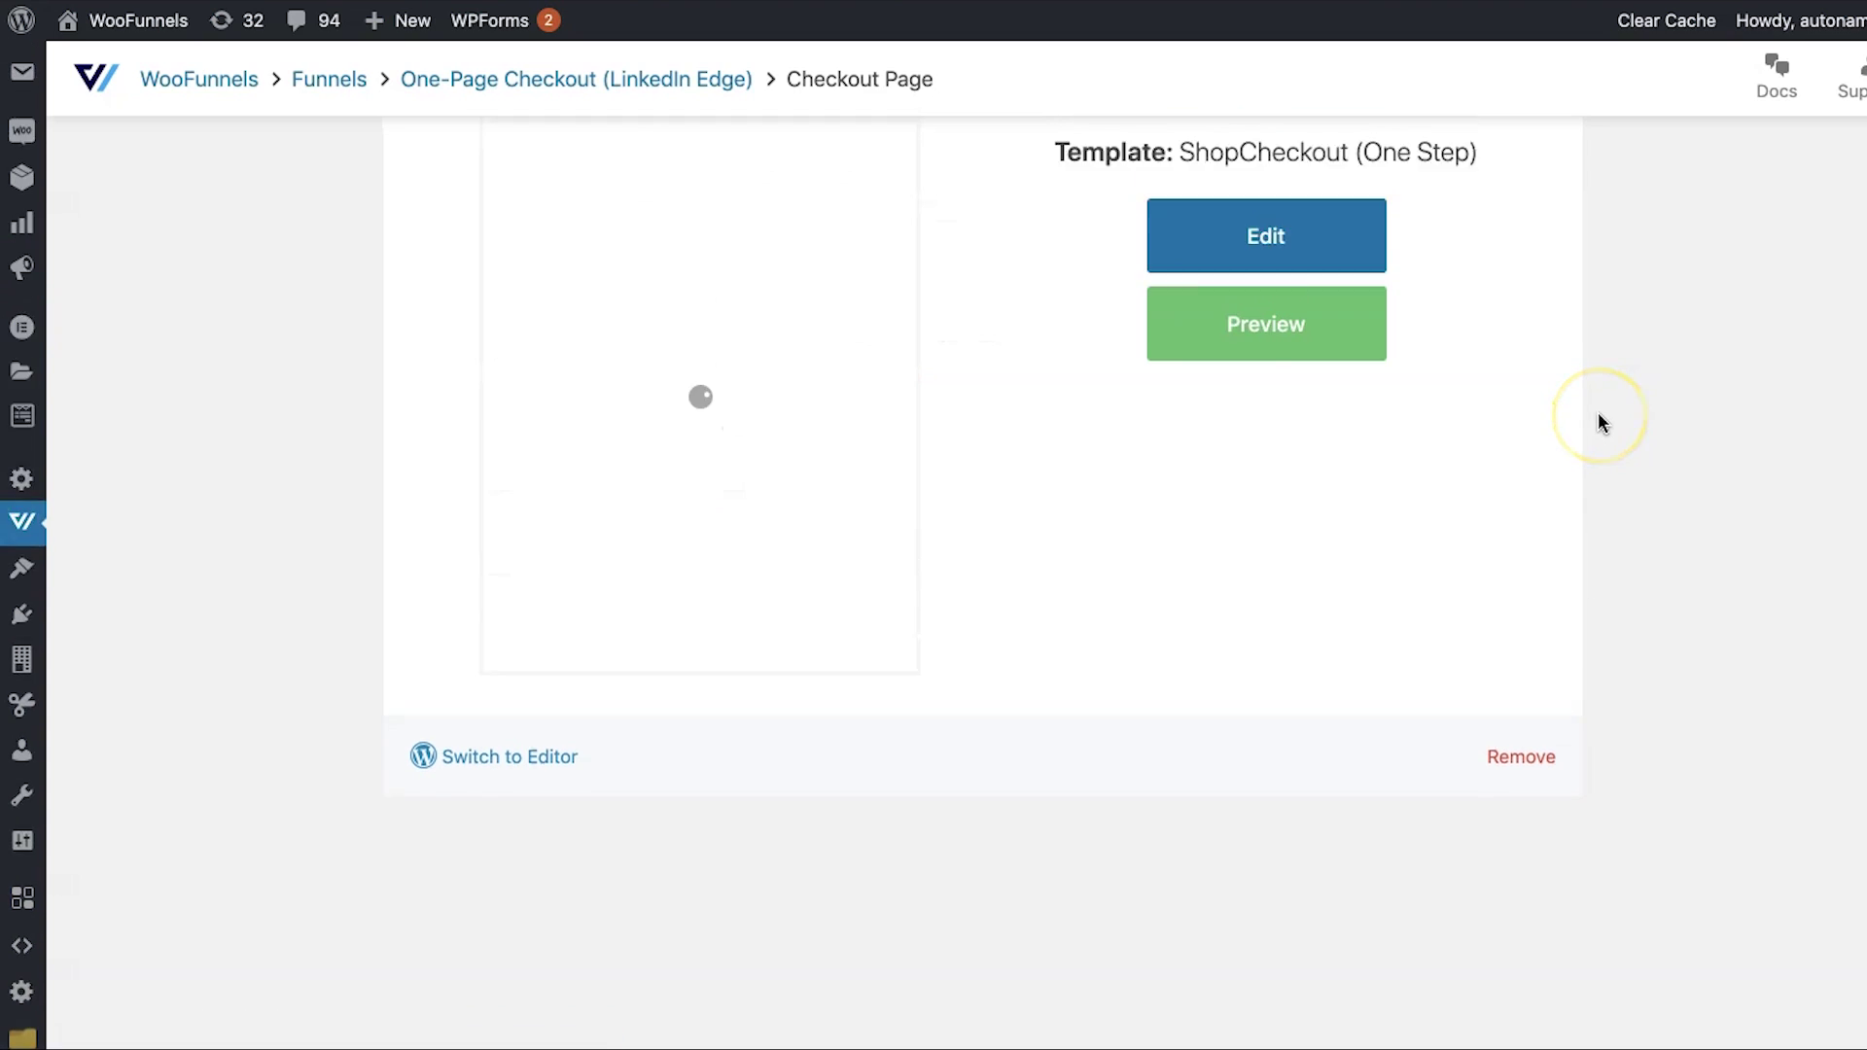
pyautogui.click(1594, 442)
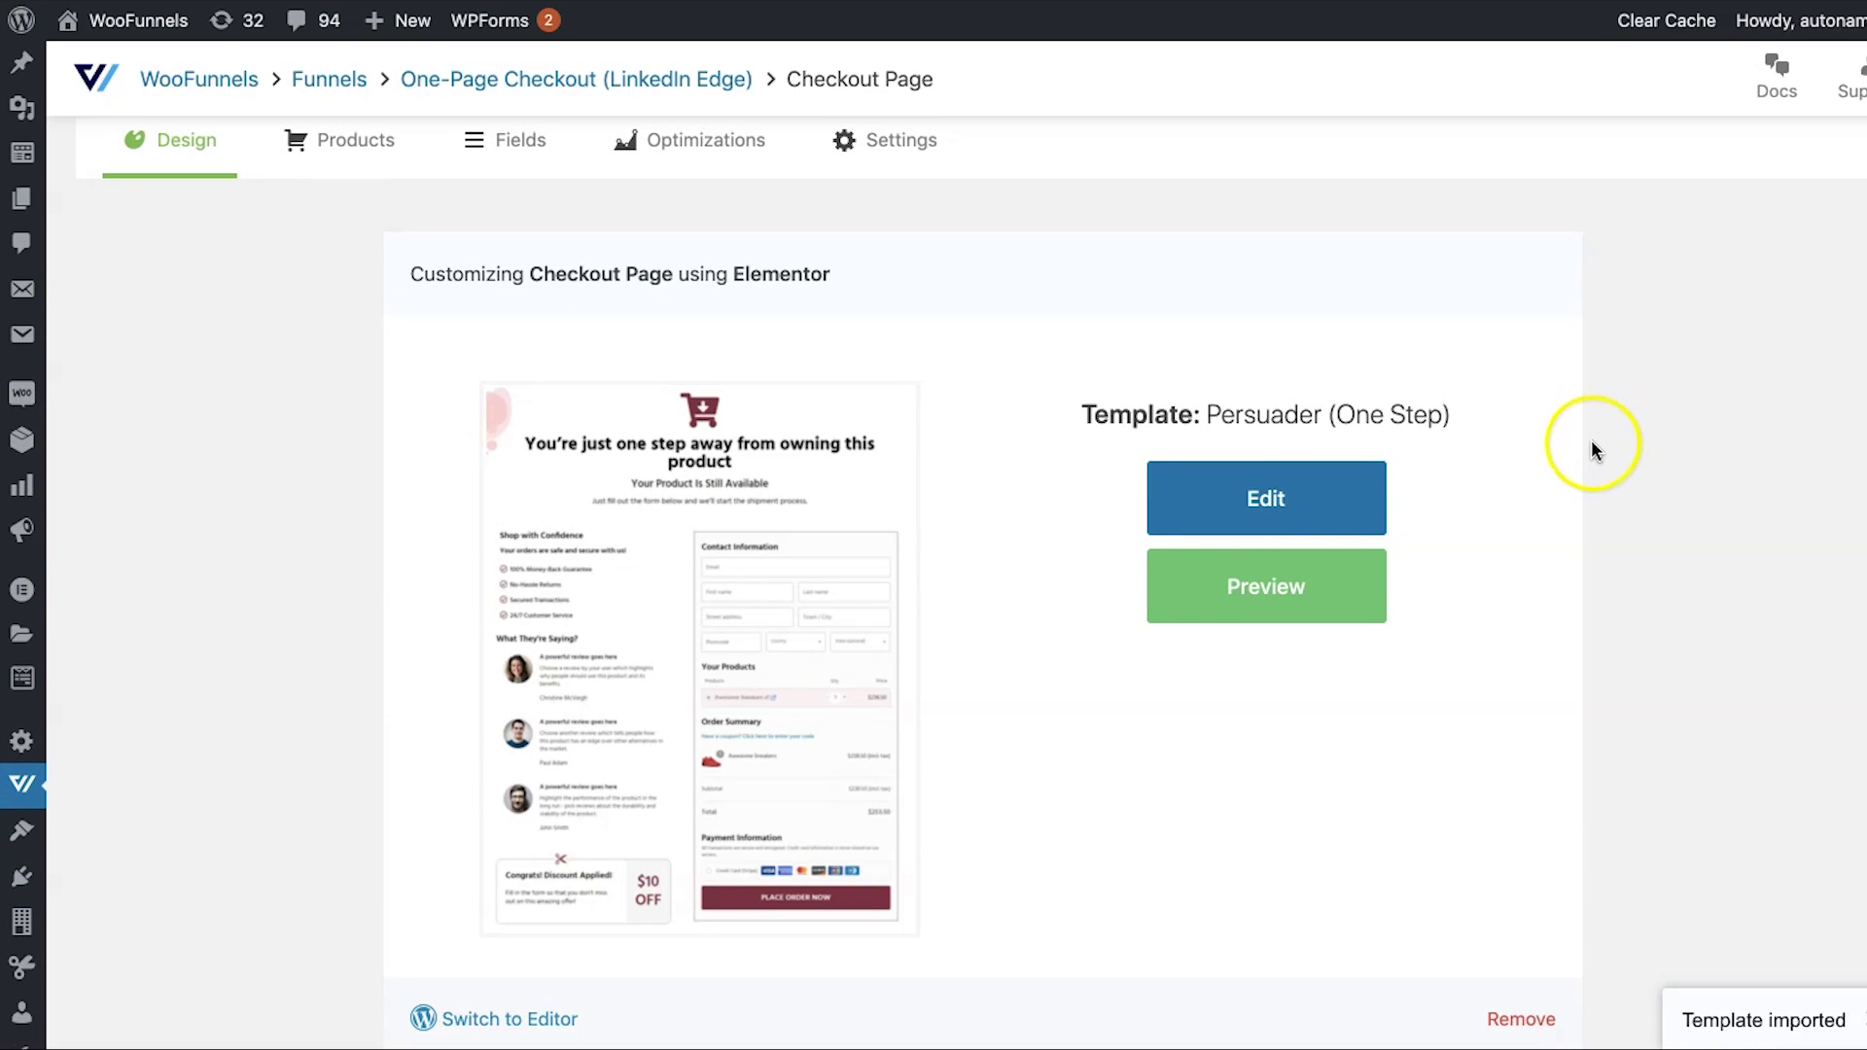
pyautogui.scroll(2, 1488, 418)
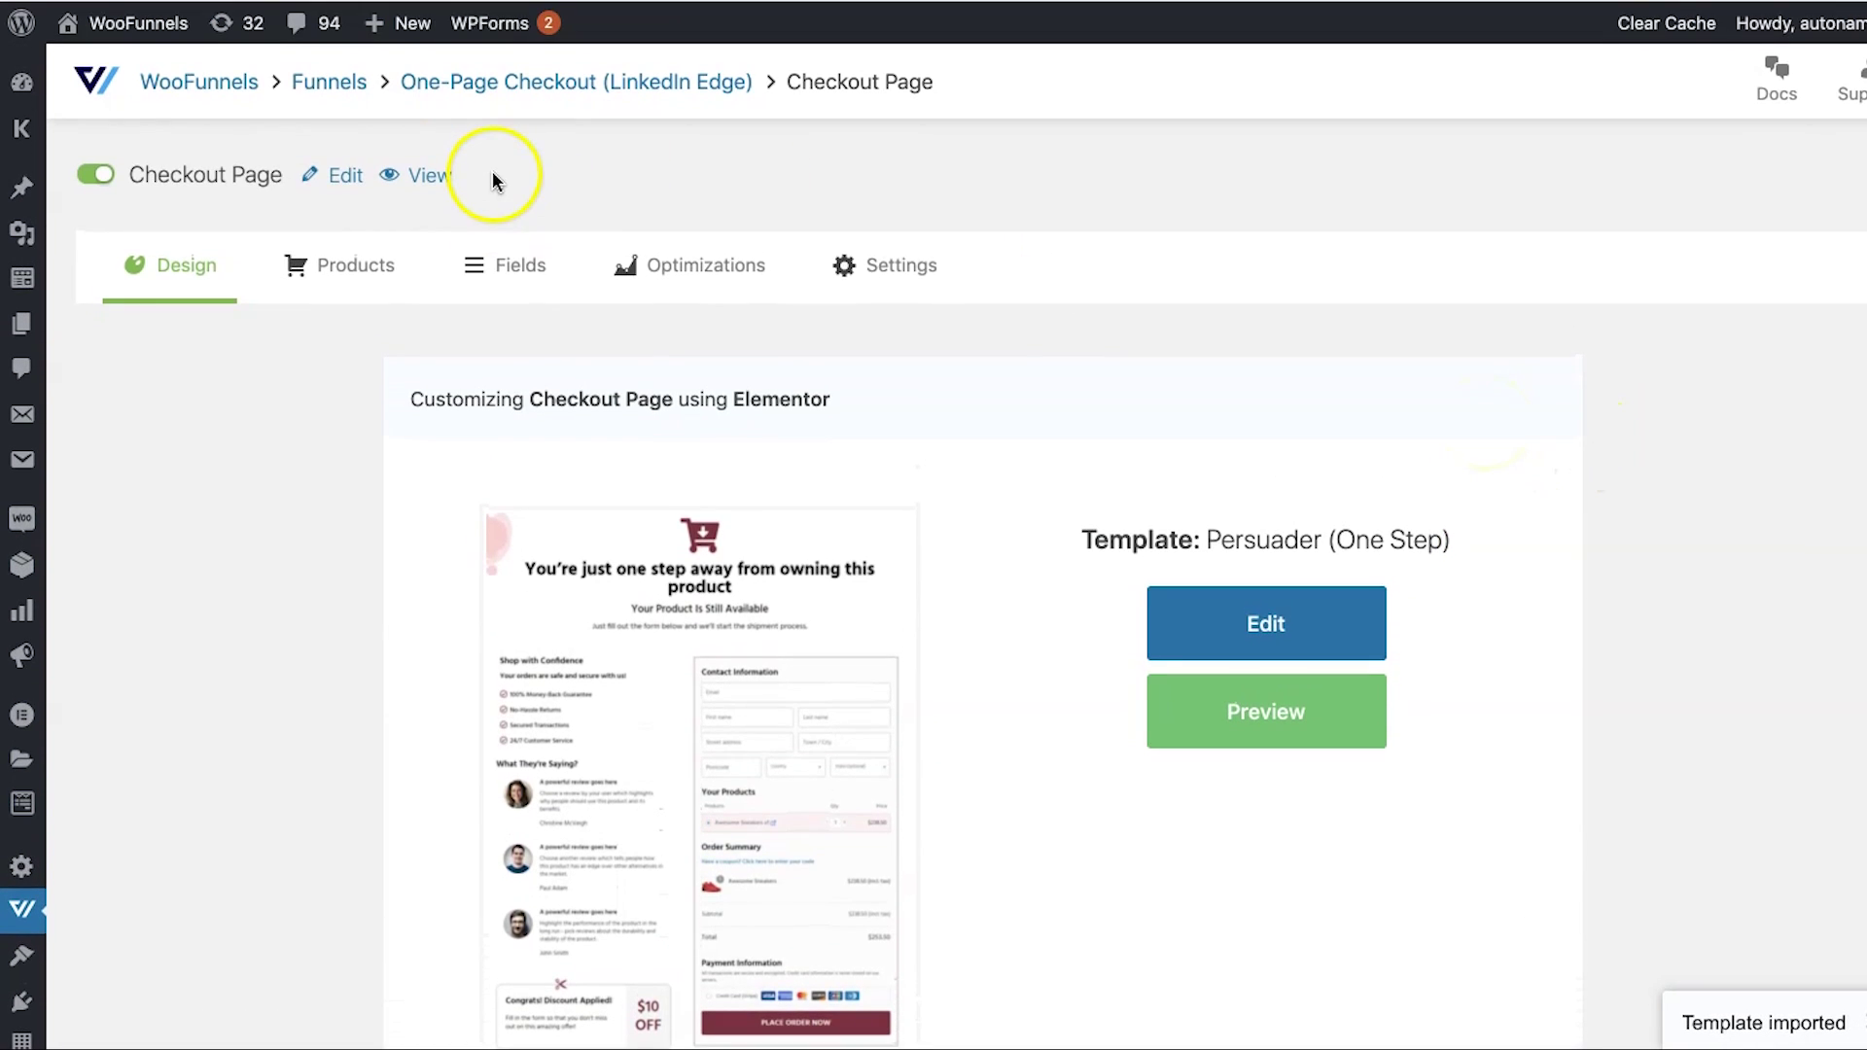
pyautogui.click(470, 94)
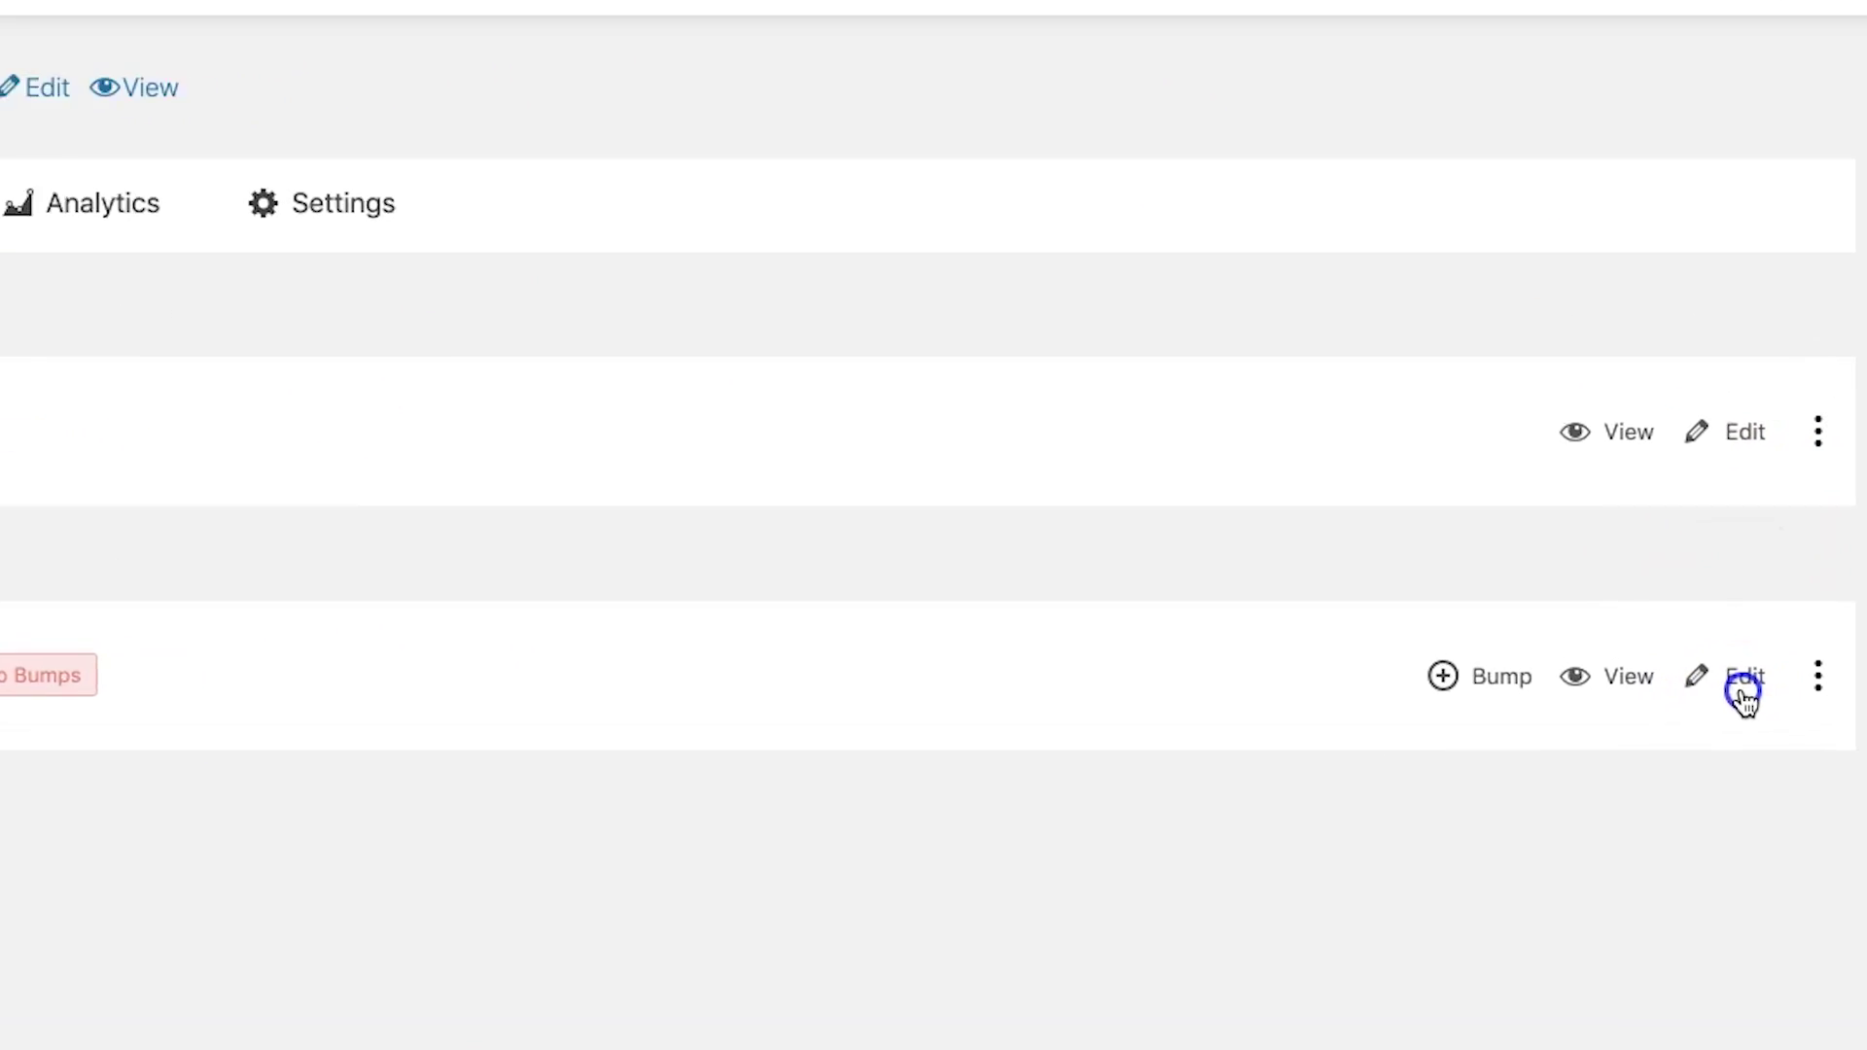
pyautogui.click(1805, 627)
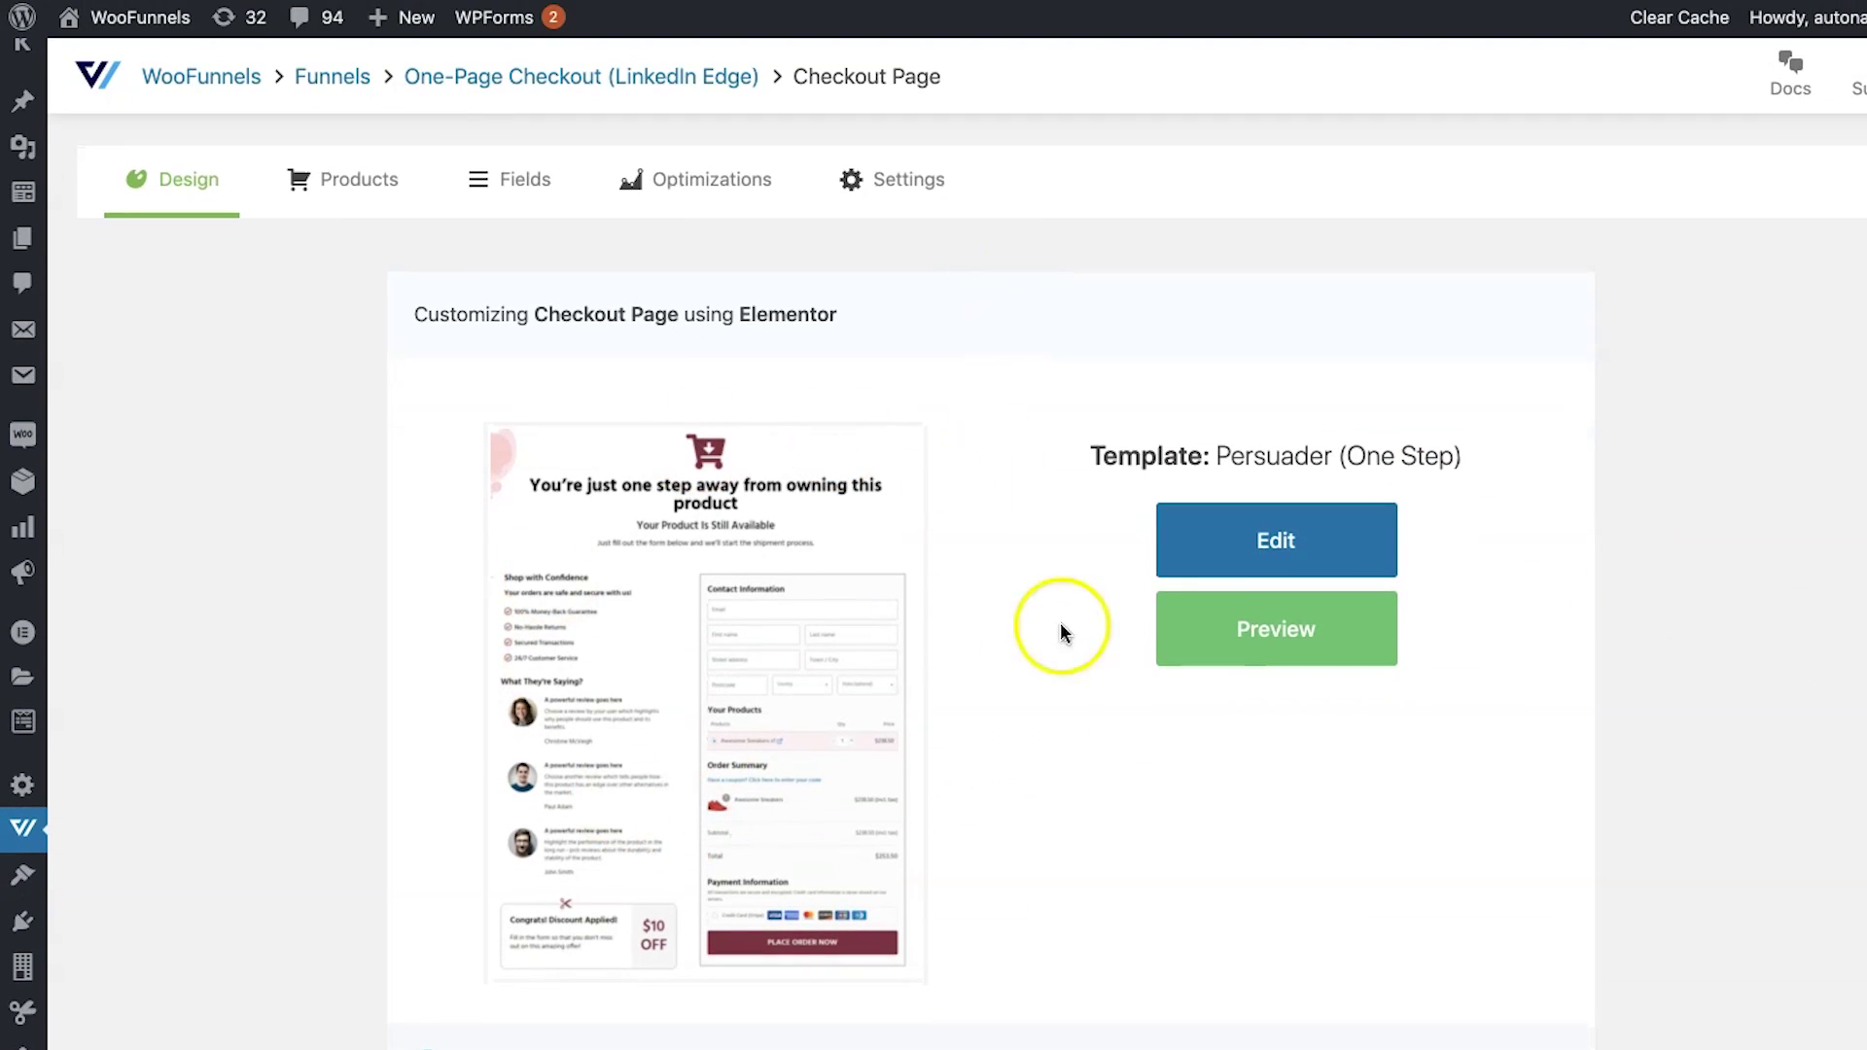
pyautogui.scroll(1, 1139, 762)
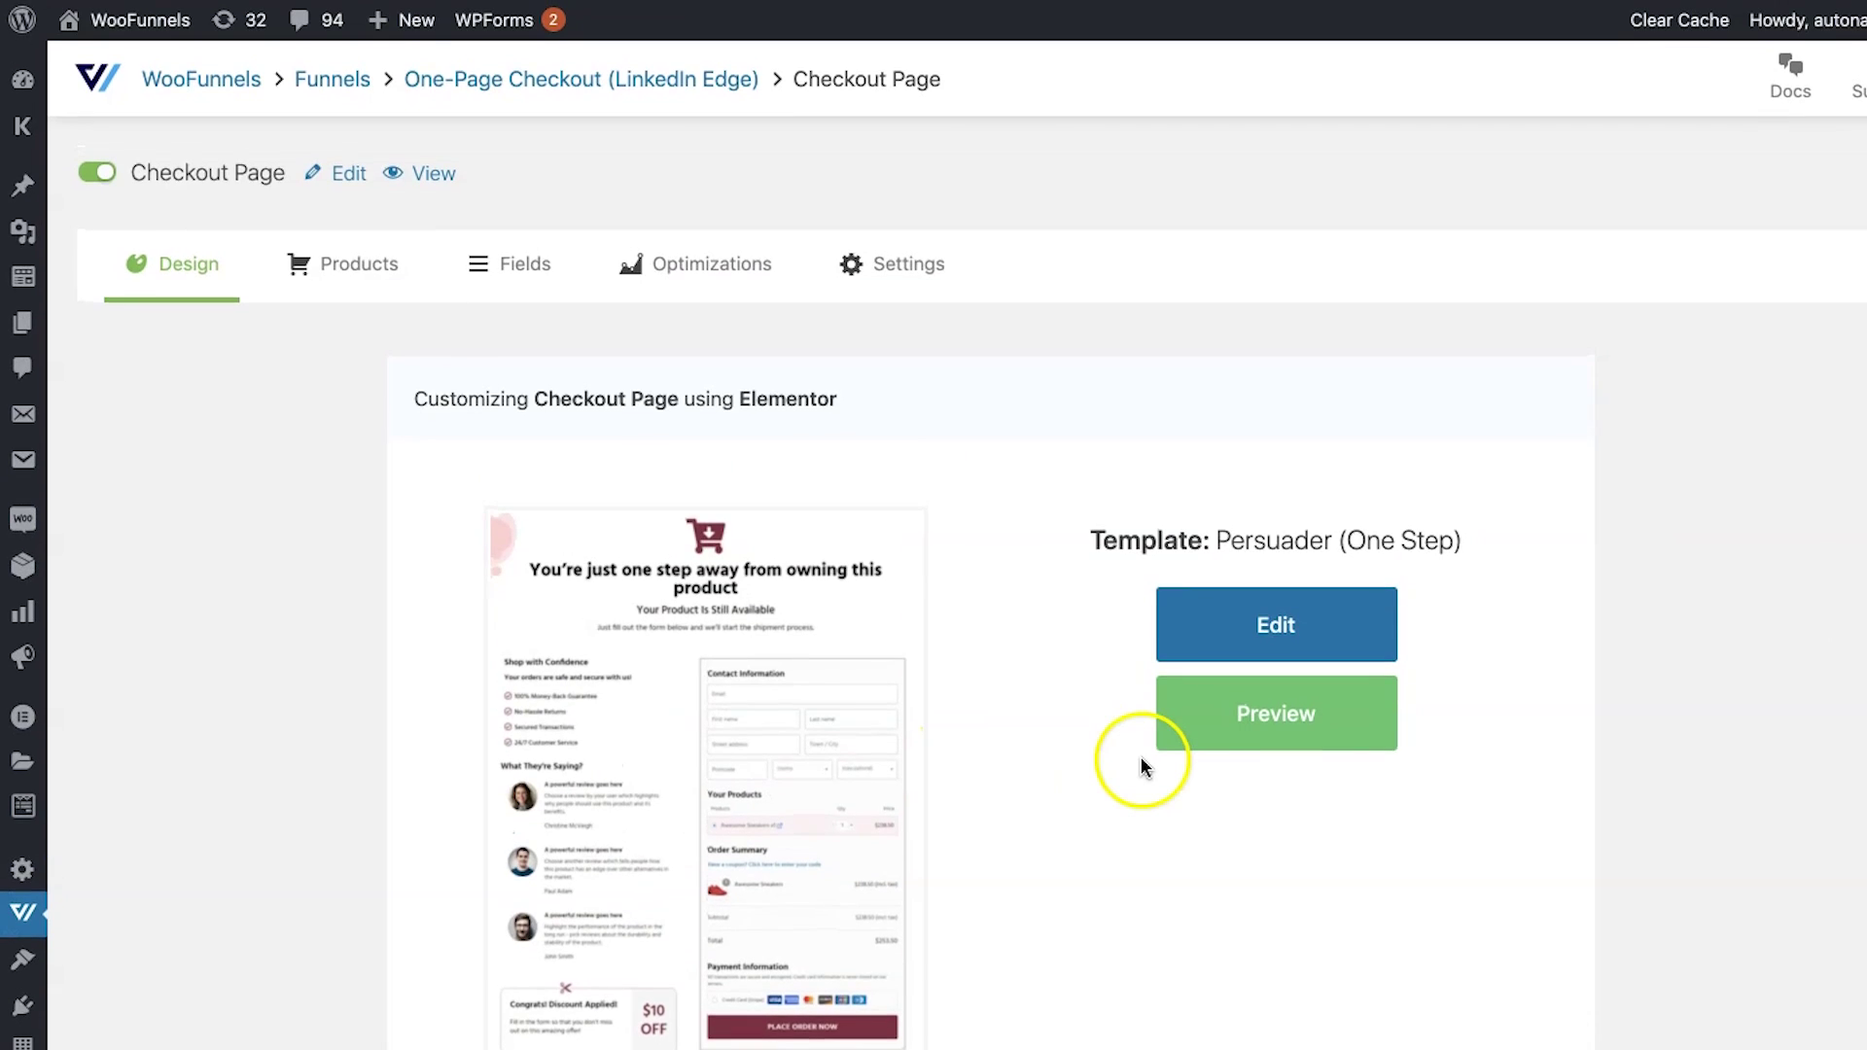
# - Add LinkedIn Edge ($69.00, quantity 1, 0 discount) as the checkout product and save
pyautogui.click(358, 282)
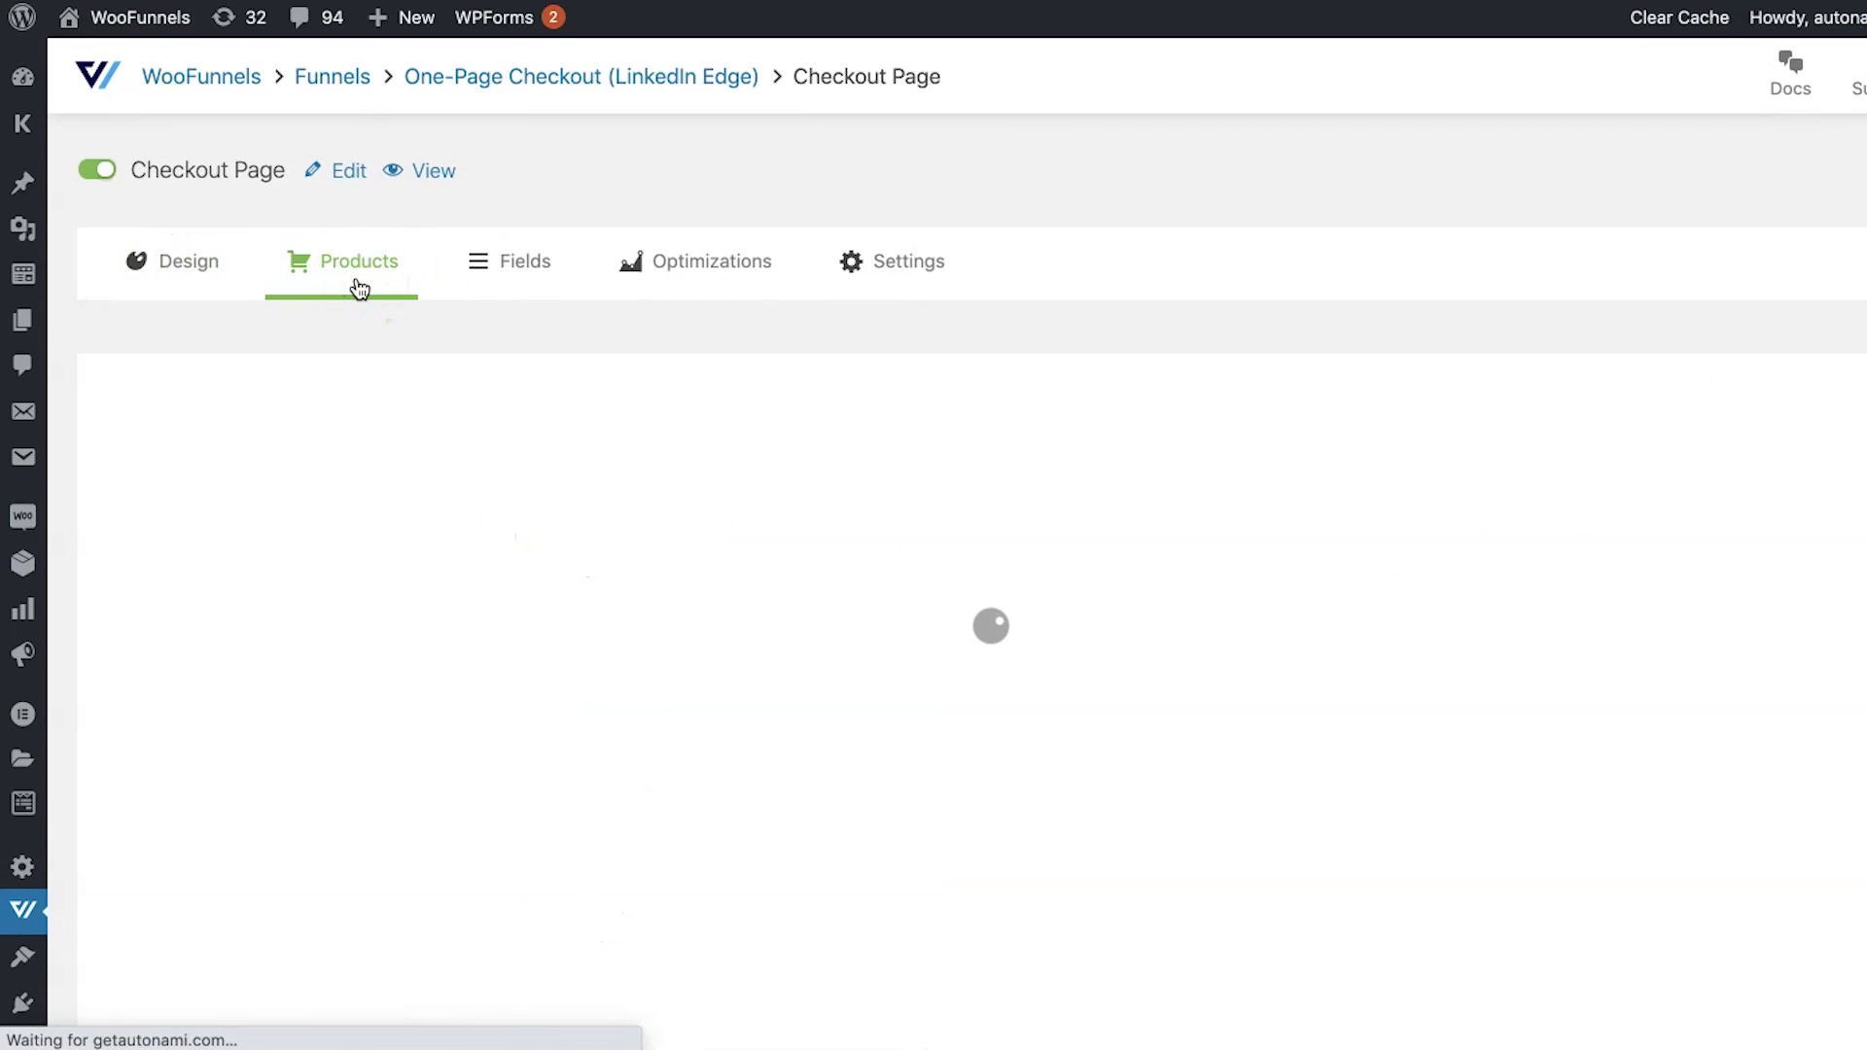
pyautogui.scroll(-1, 762, 450)
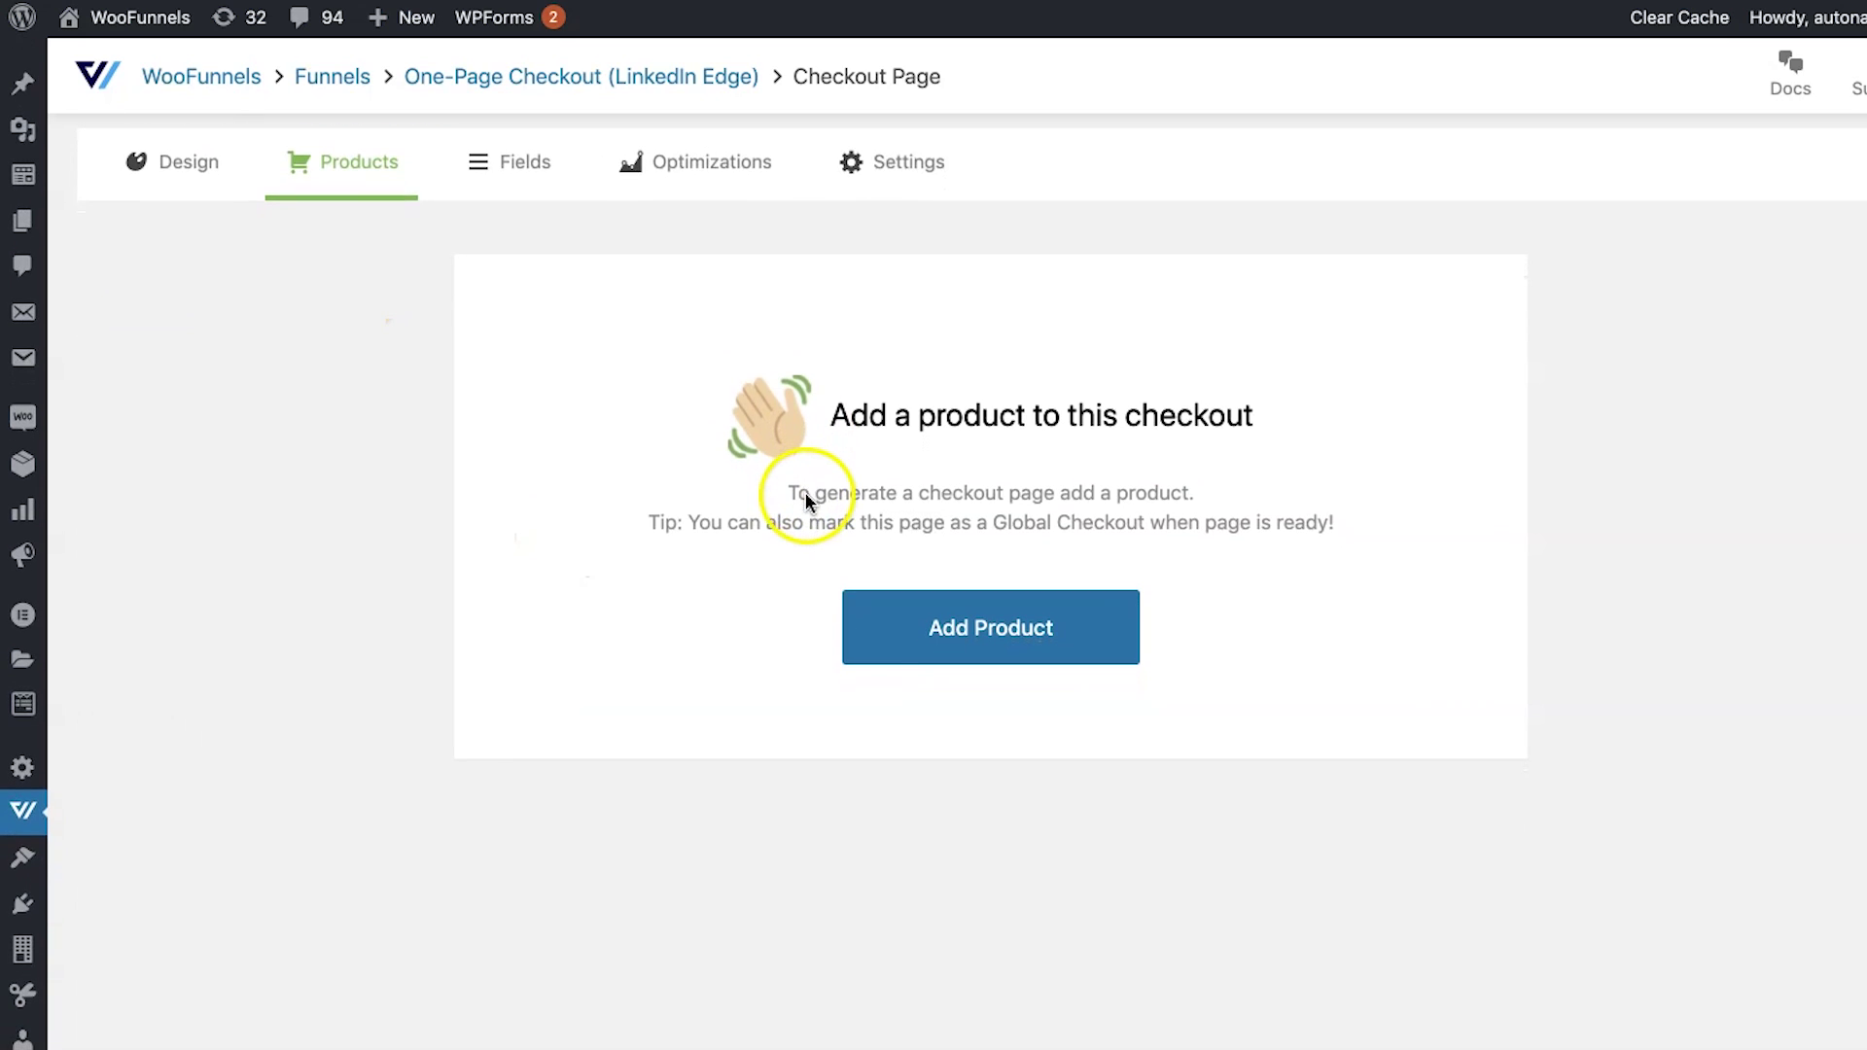
pyautogui.click(937, 623)
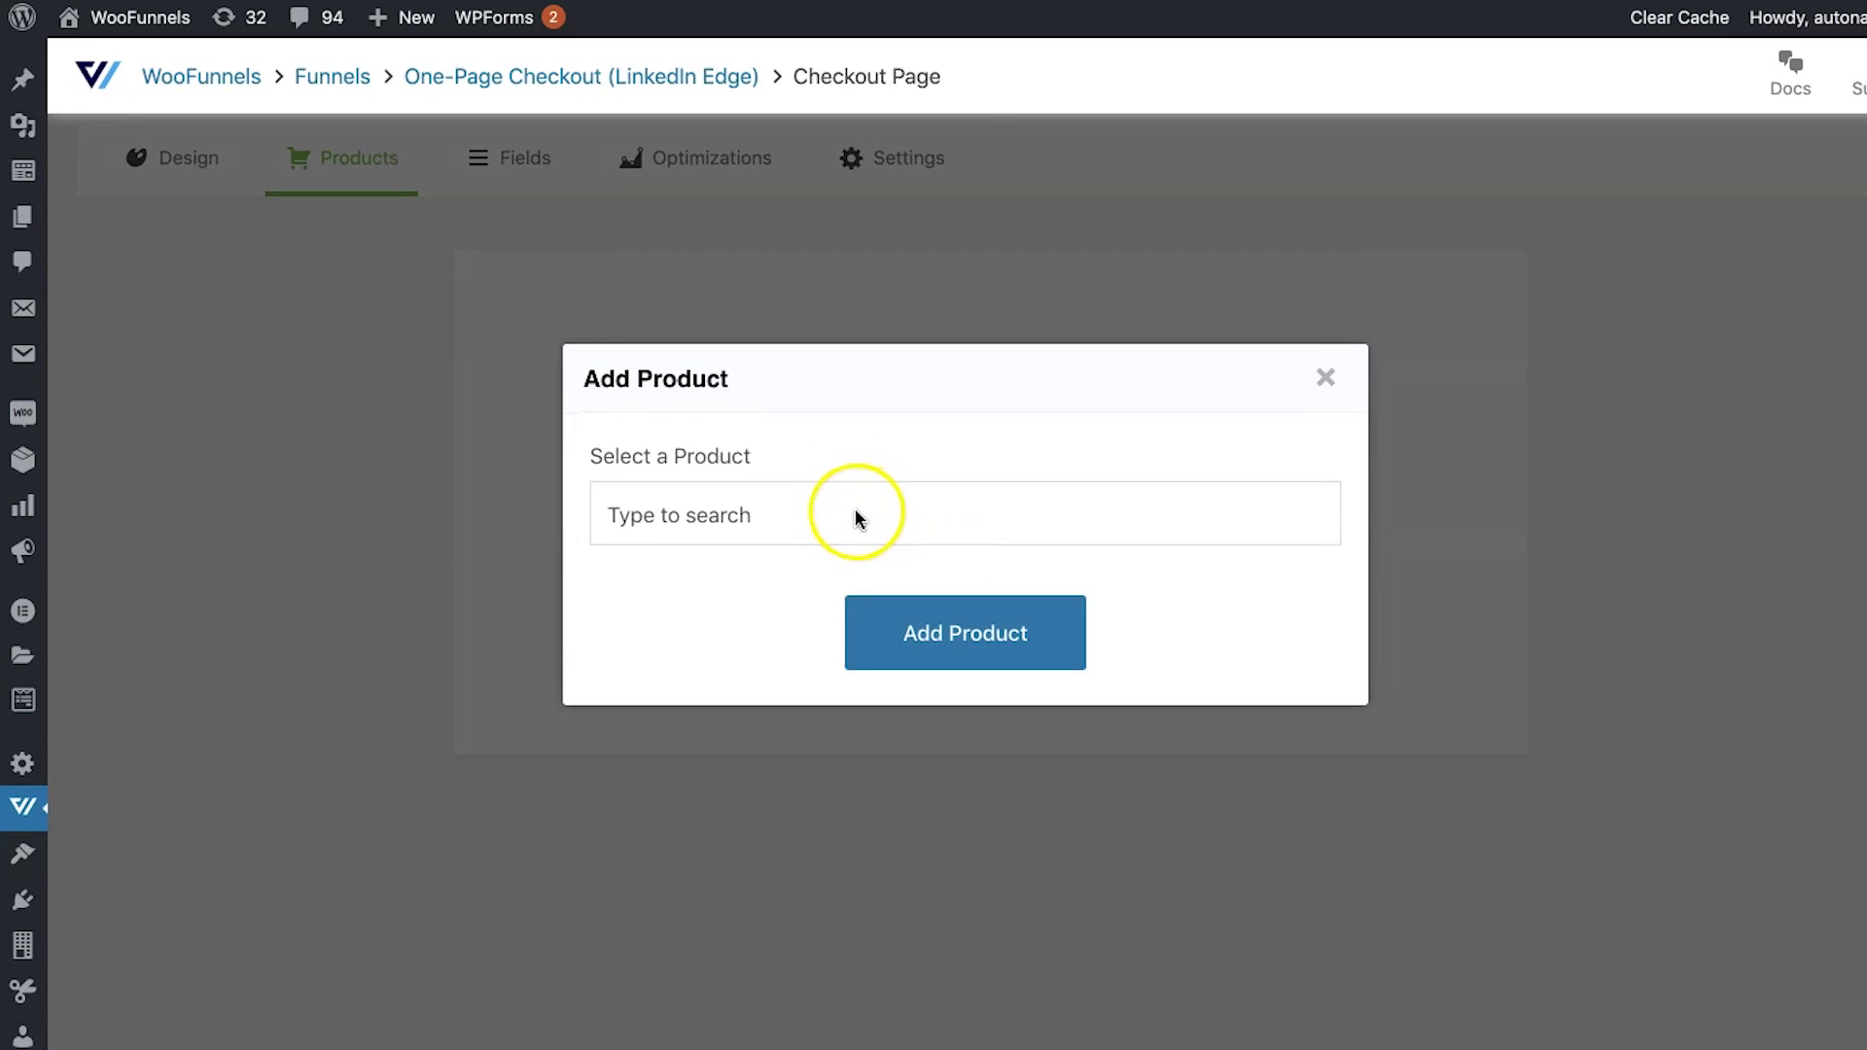
pyautogui.click(816, 513)
pyautogui.write('link')
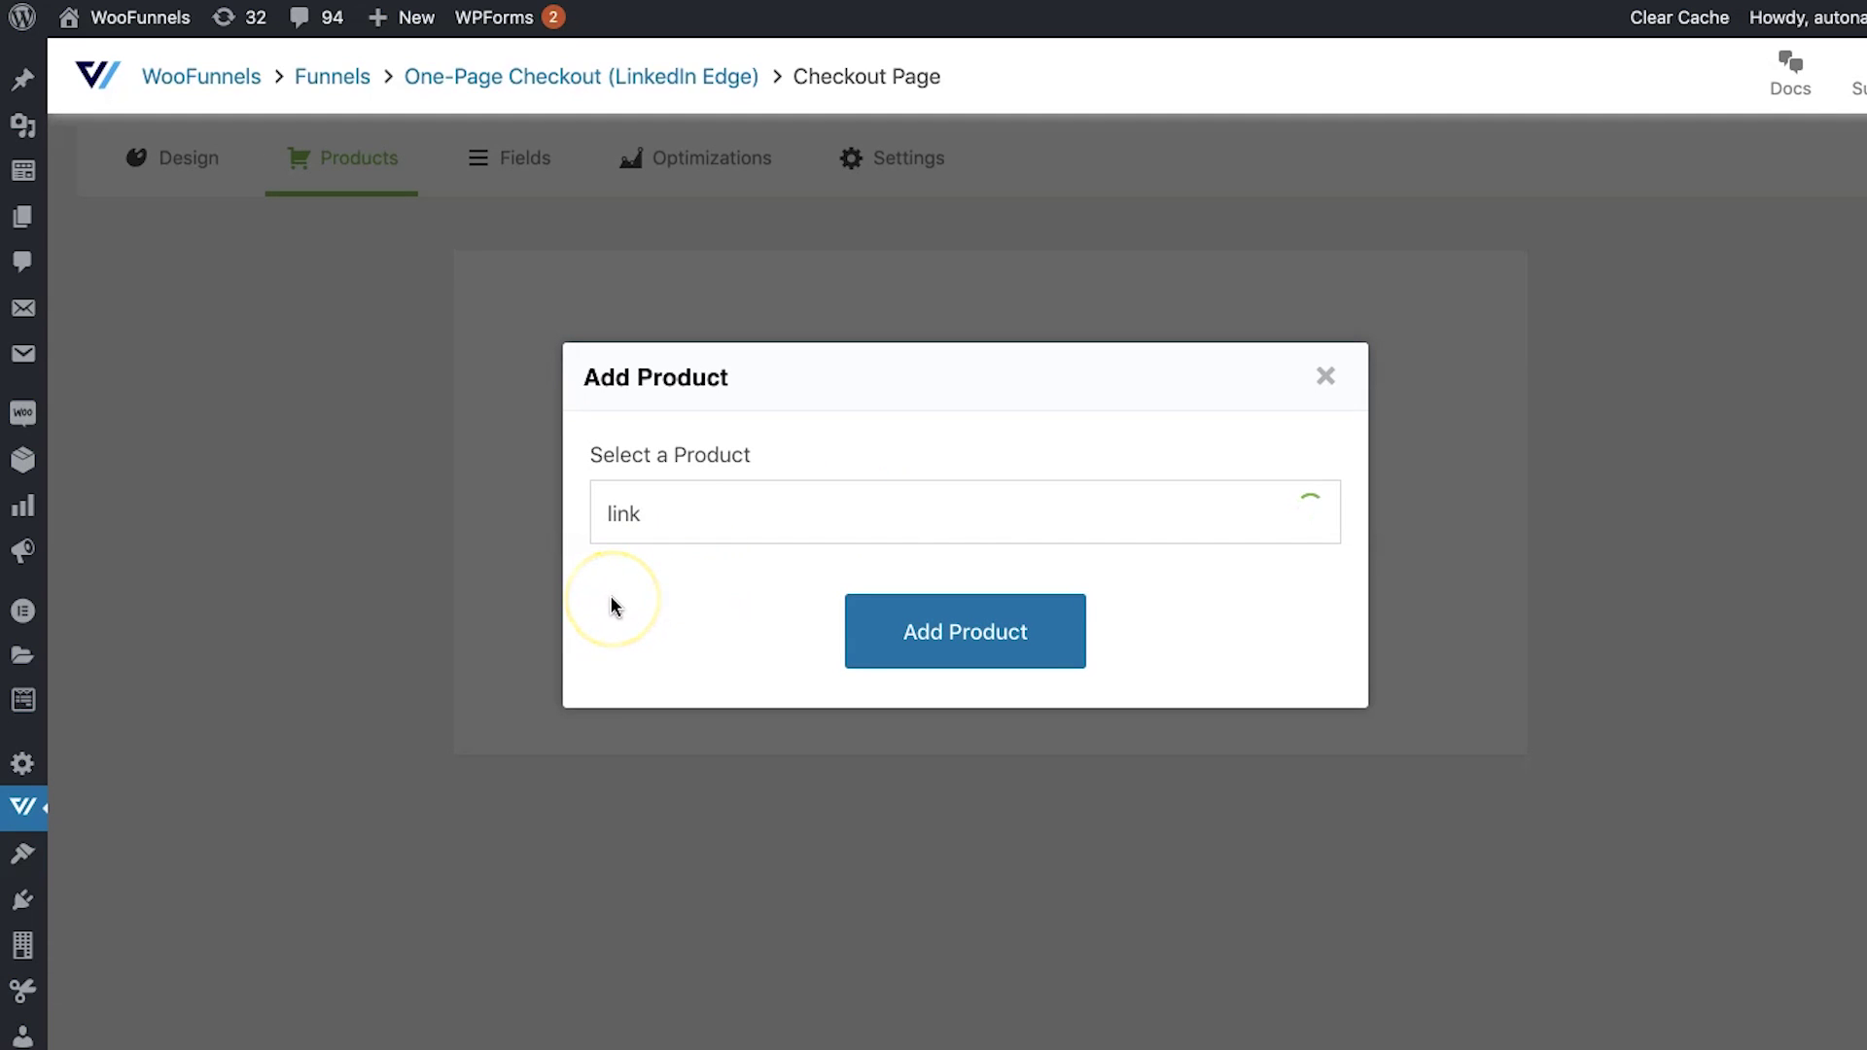
pyautogui.click(672, 571)
pyautogui.click(942, 657)
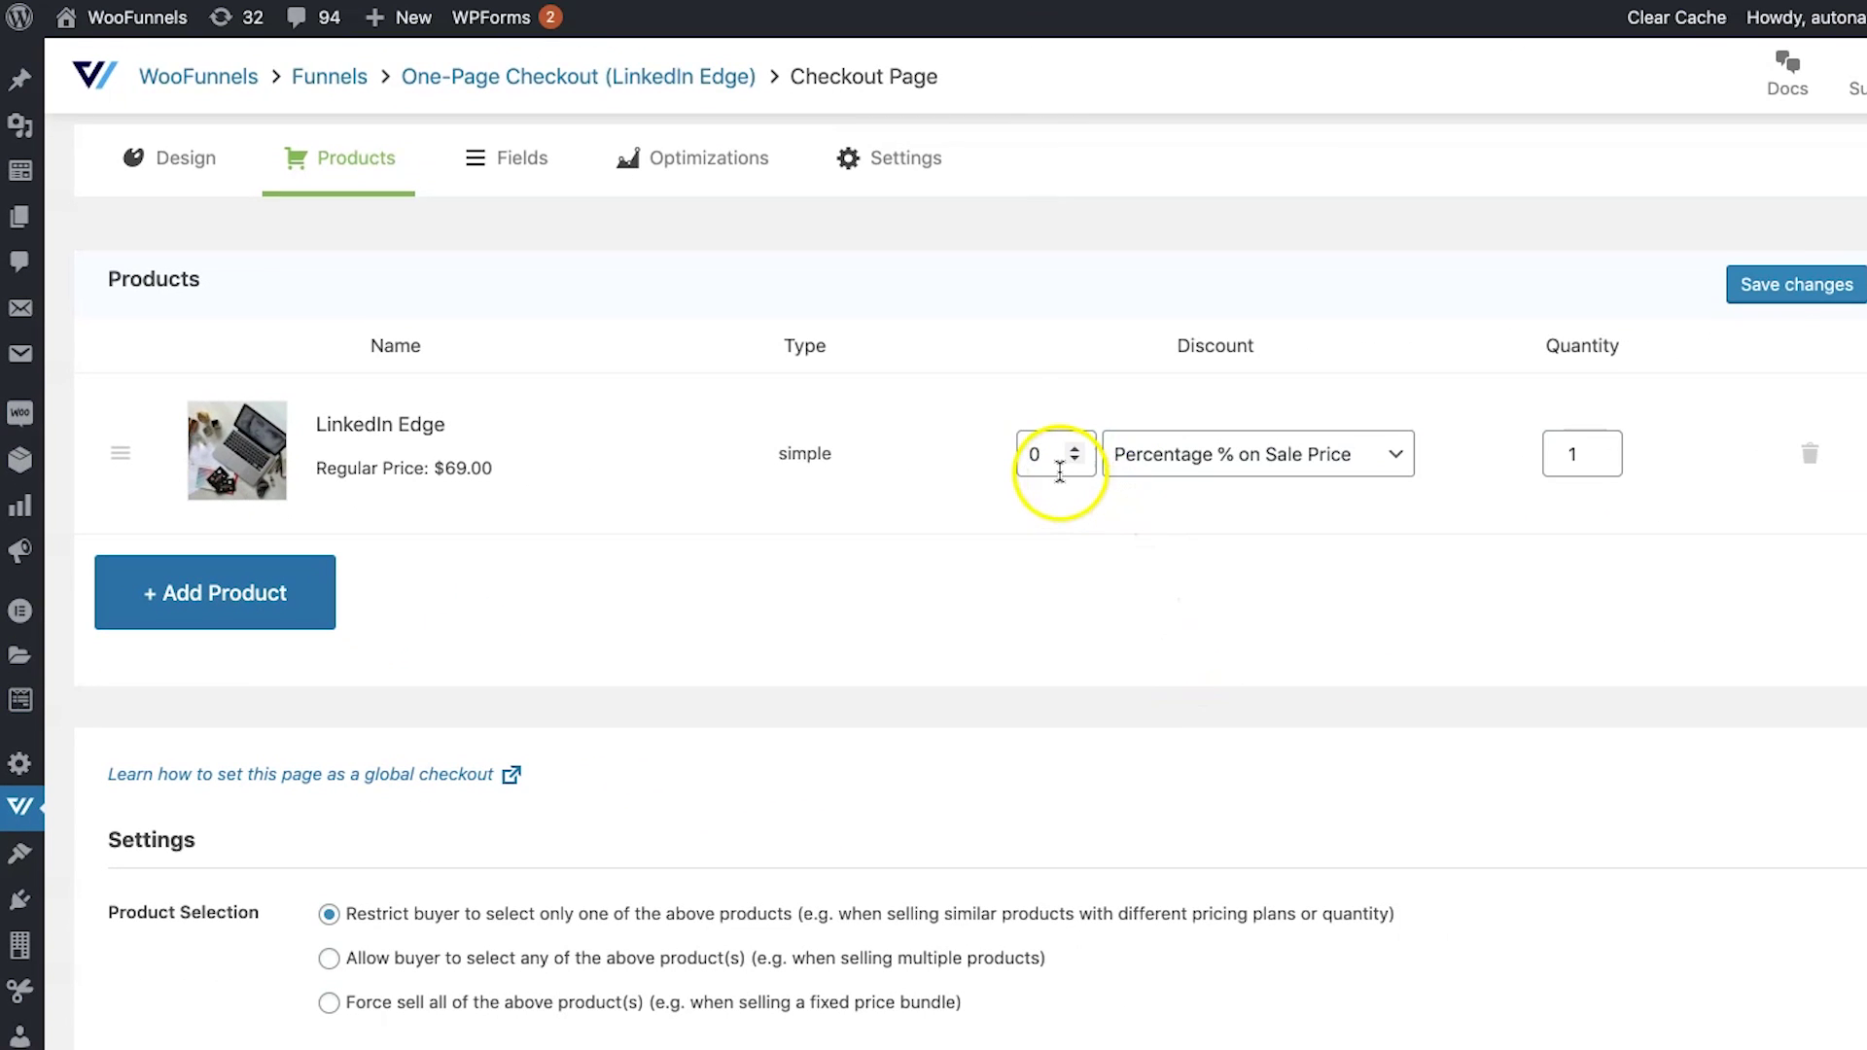
pyautogui.click(1058, 469)
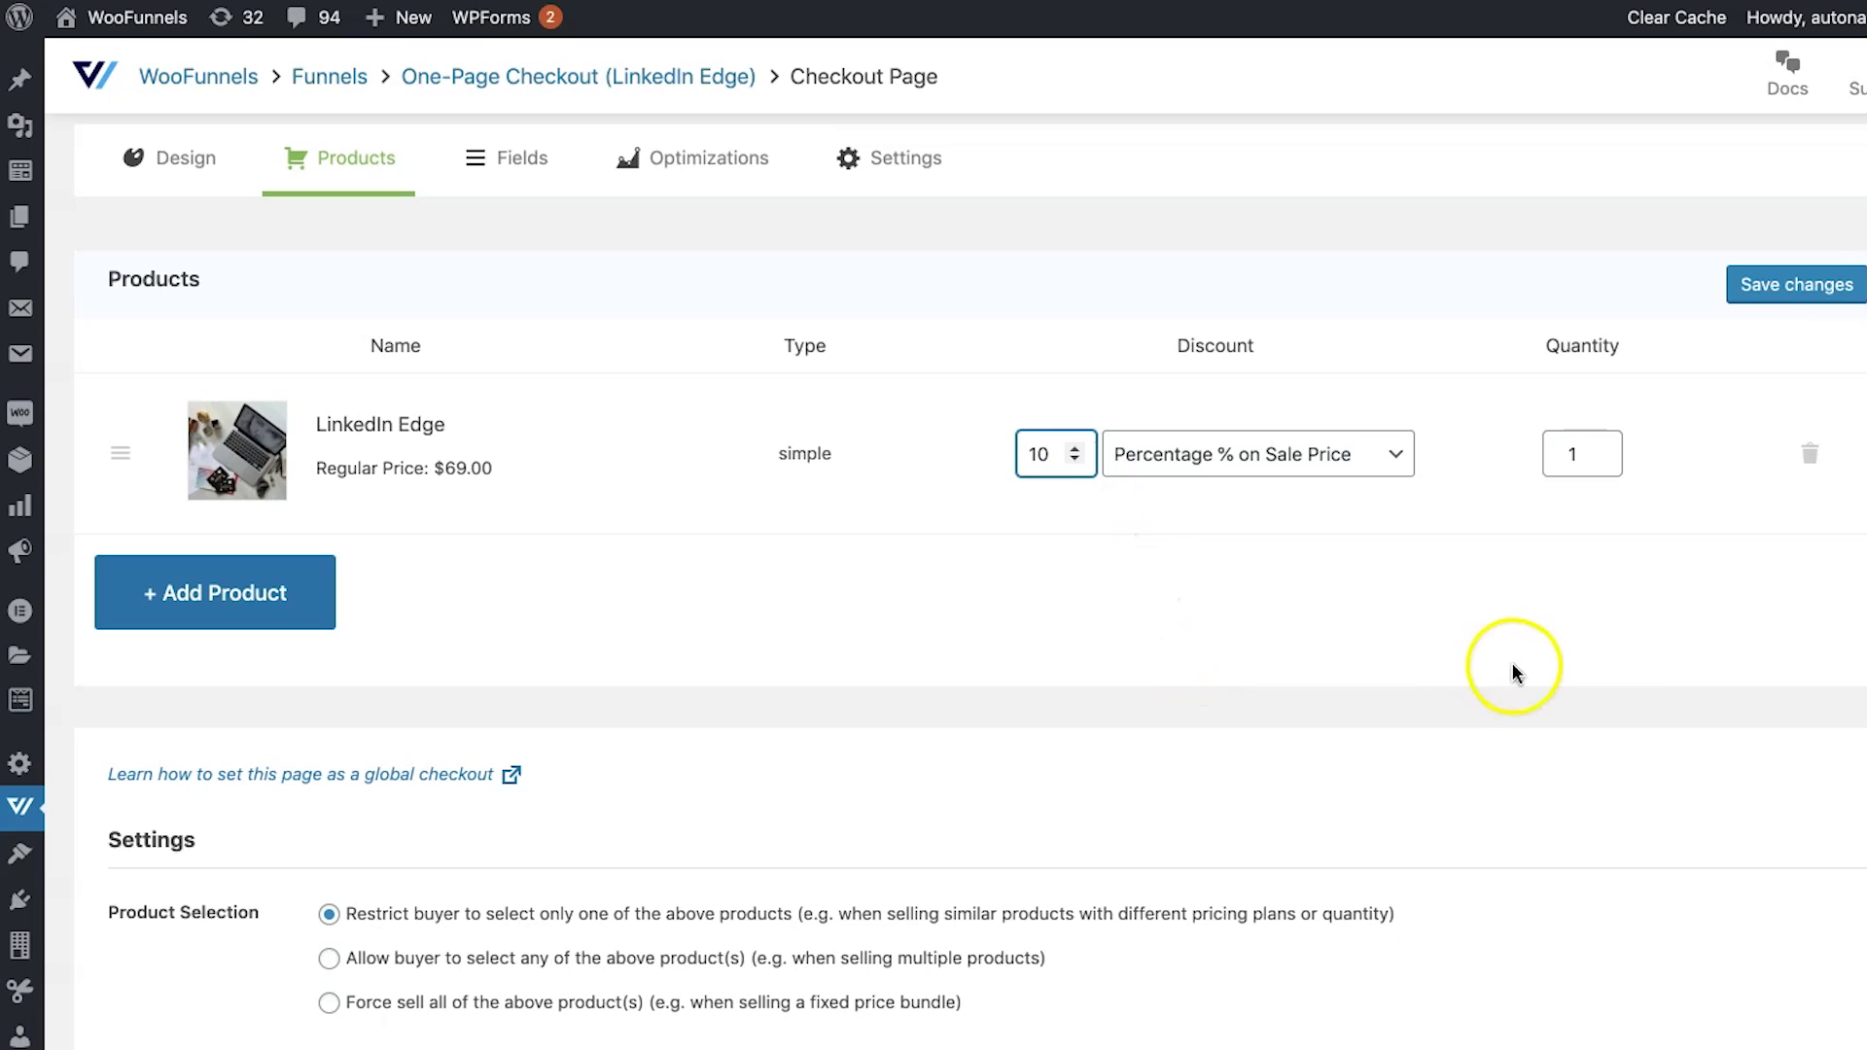
pyautogui.click(1449, 630)
pyautogui.click(1765, 297)
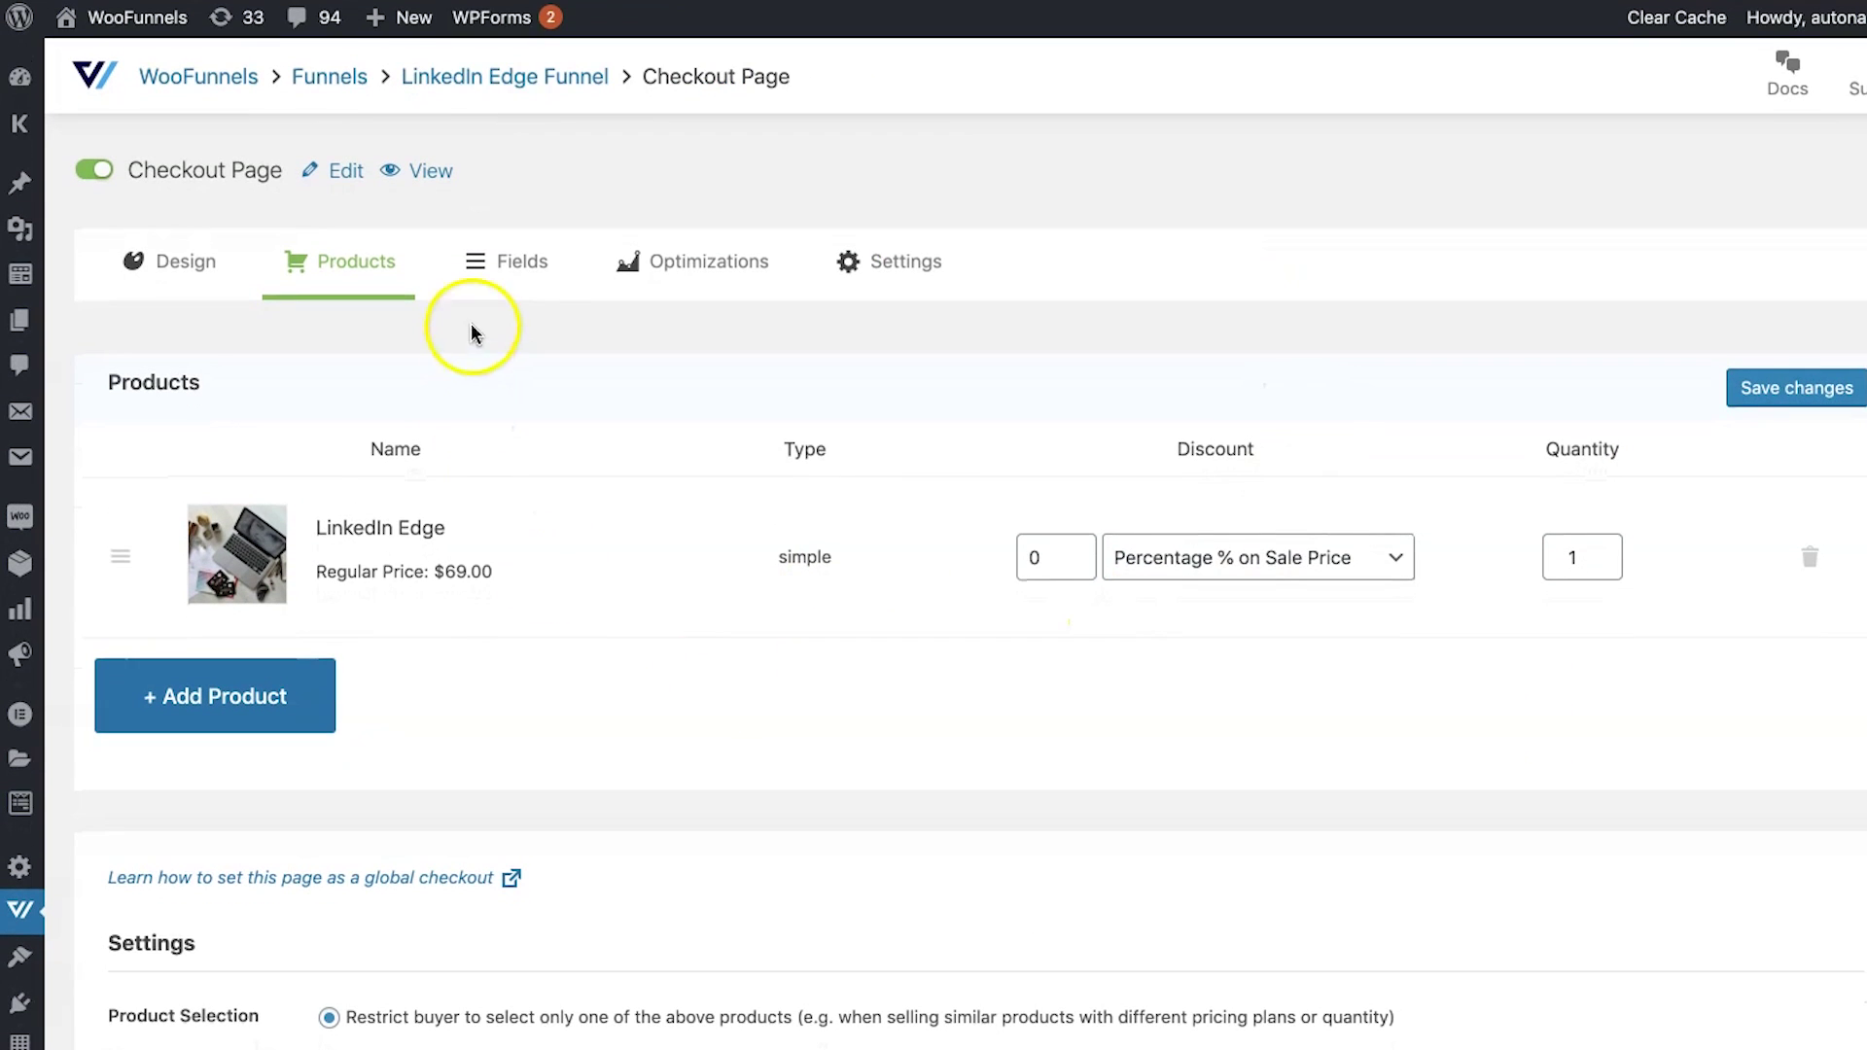
# - Delete the Shipping Method, Your Products and Order Summary sections from the checkout form
pyautogui.click(523, 274)
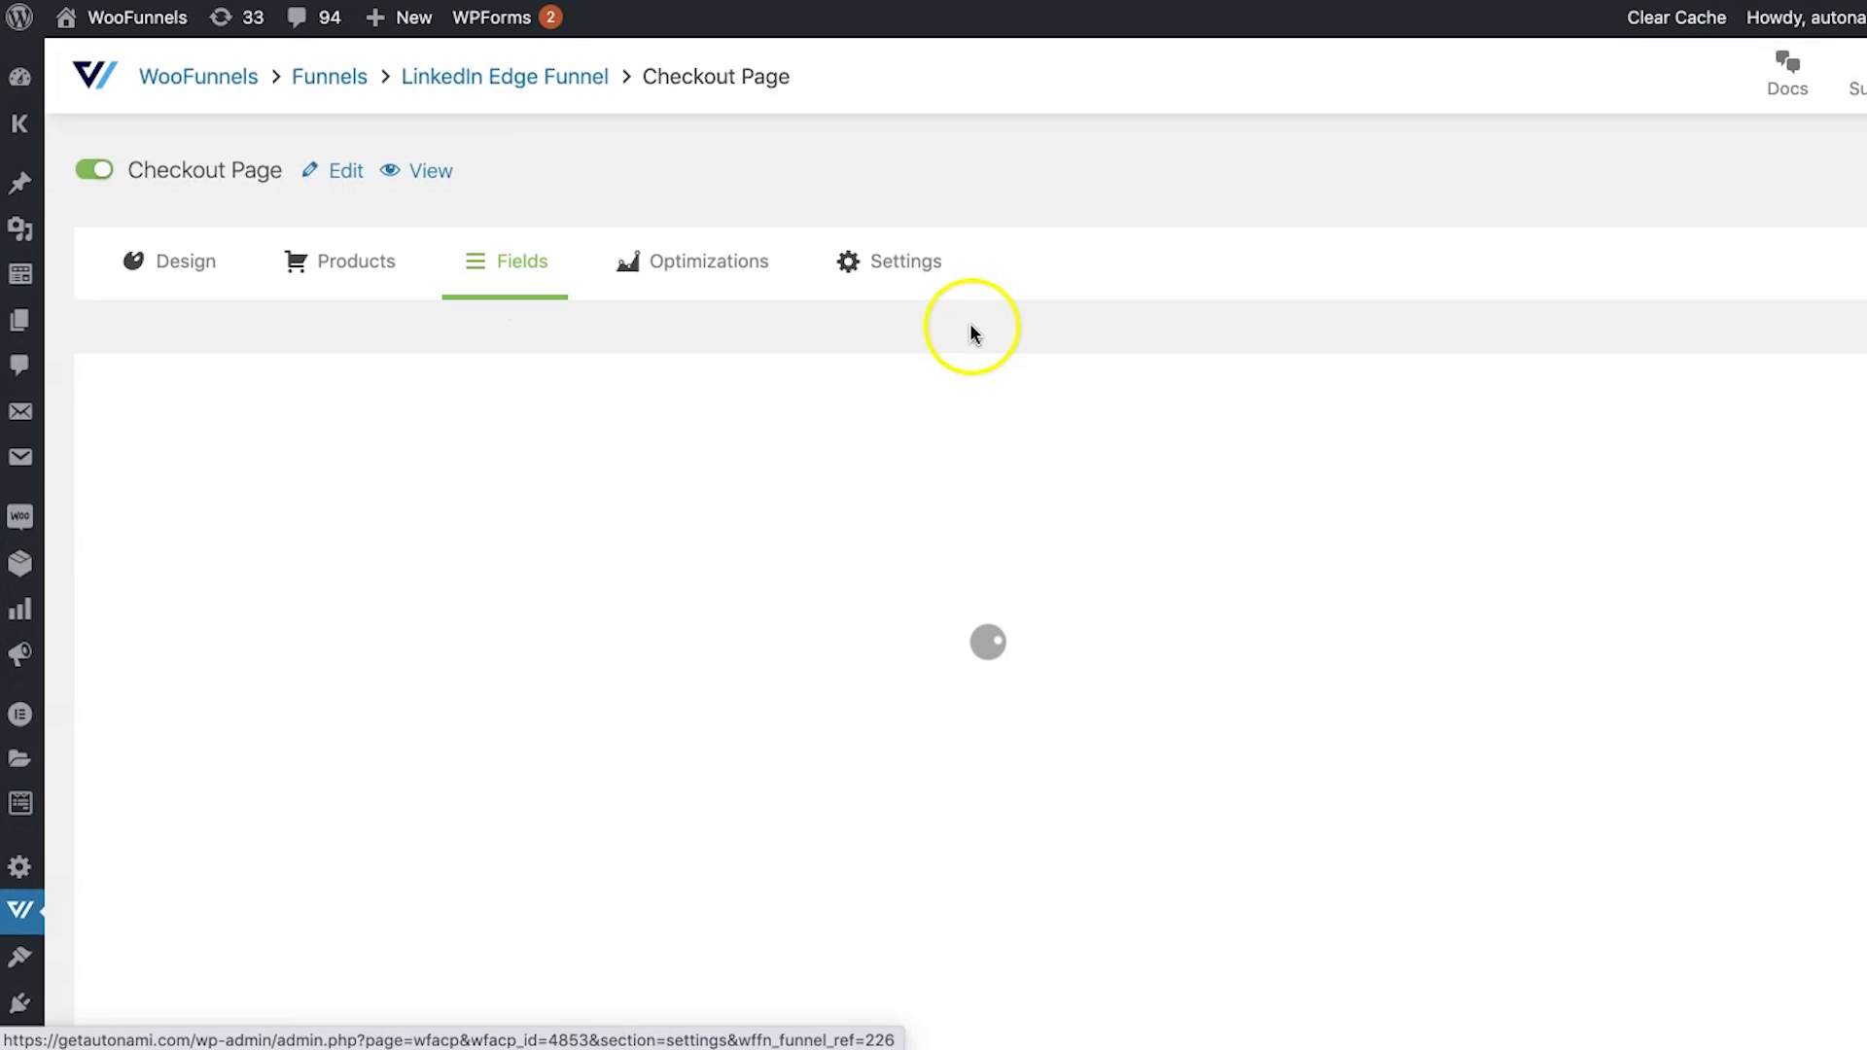
pyautogui.scroll(-1, 893, 496)
pyautogui.scroll(1, 855, 486)
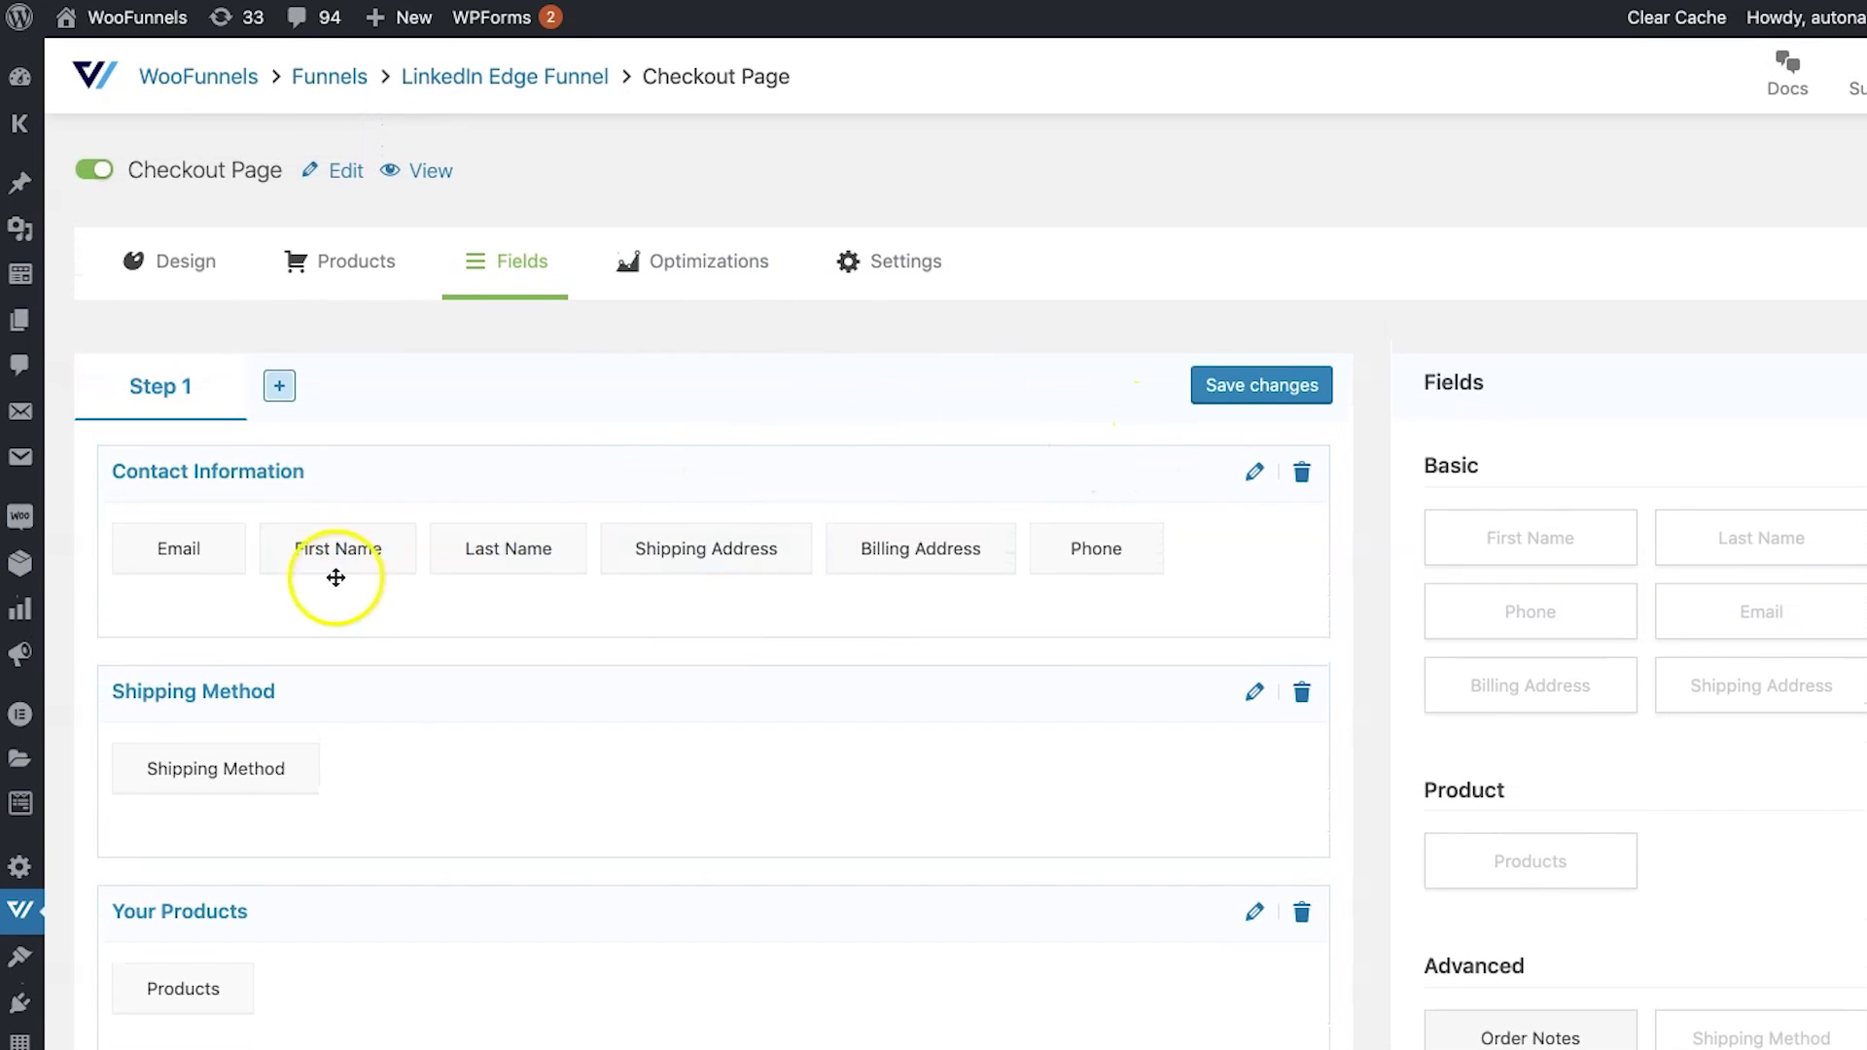
pyautogui.scroll(-1, 527, 659)
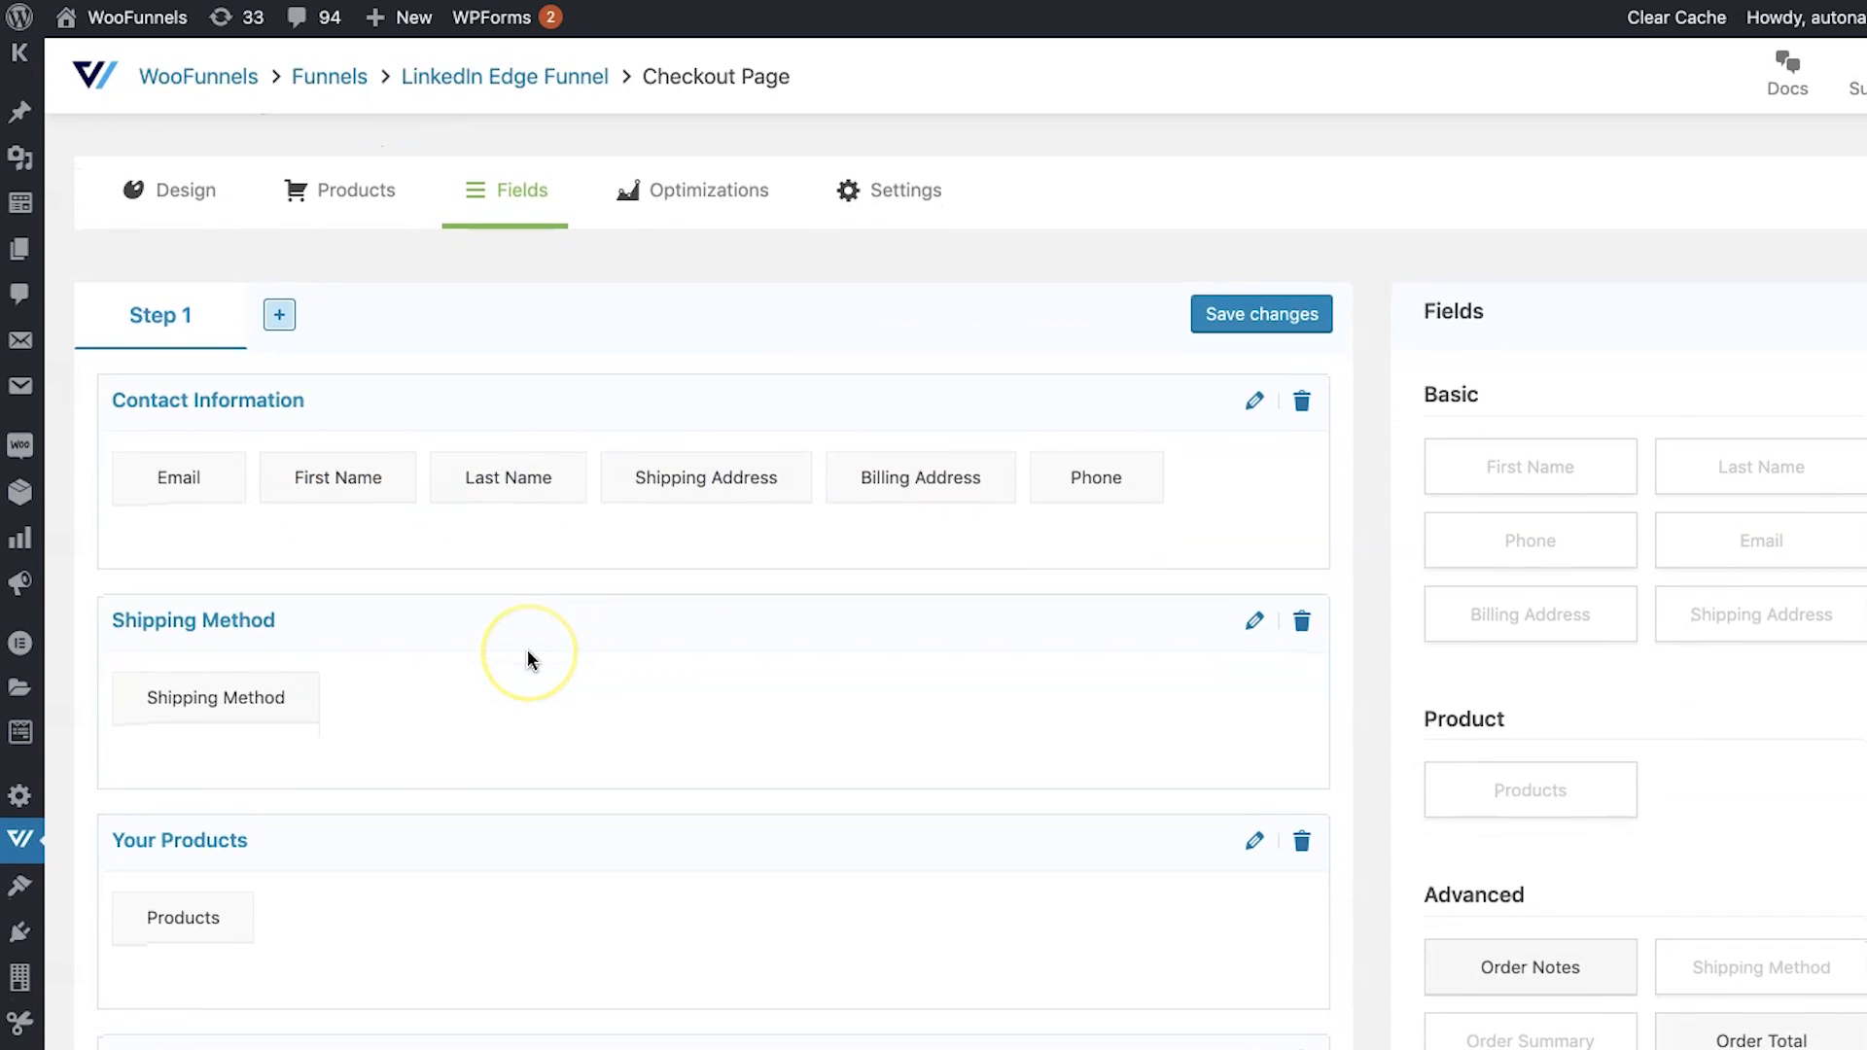
pyautogui.click(1306, 620)
pyautogui.click(821, 654)
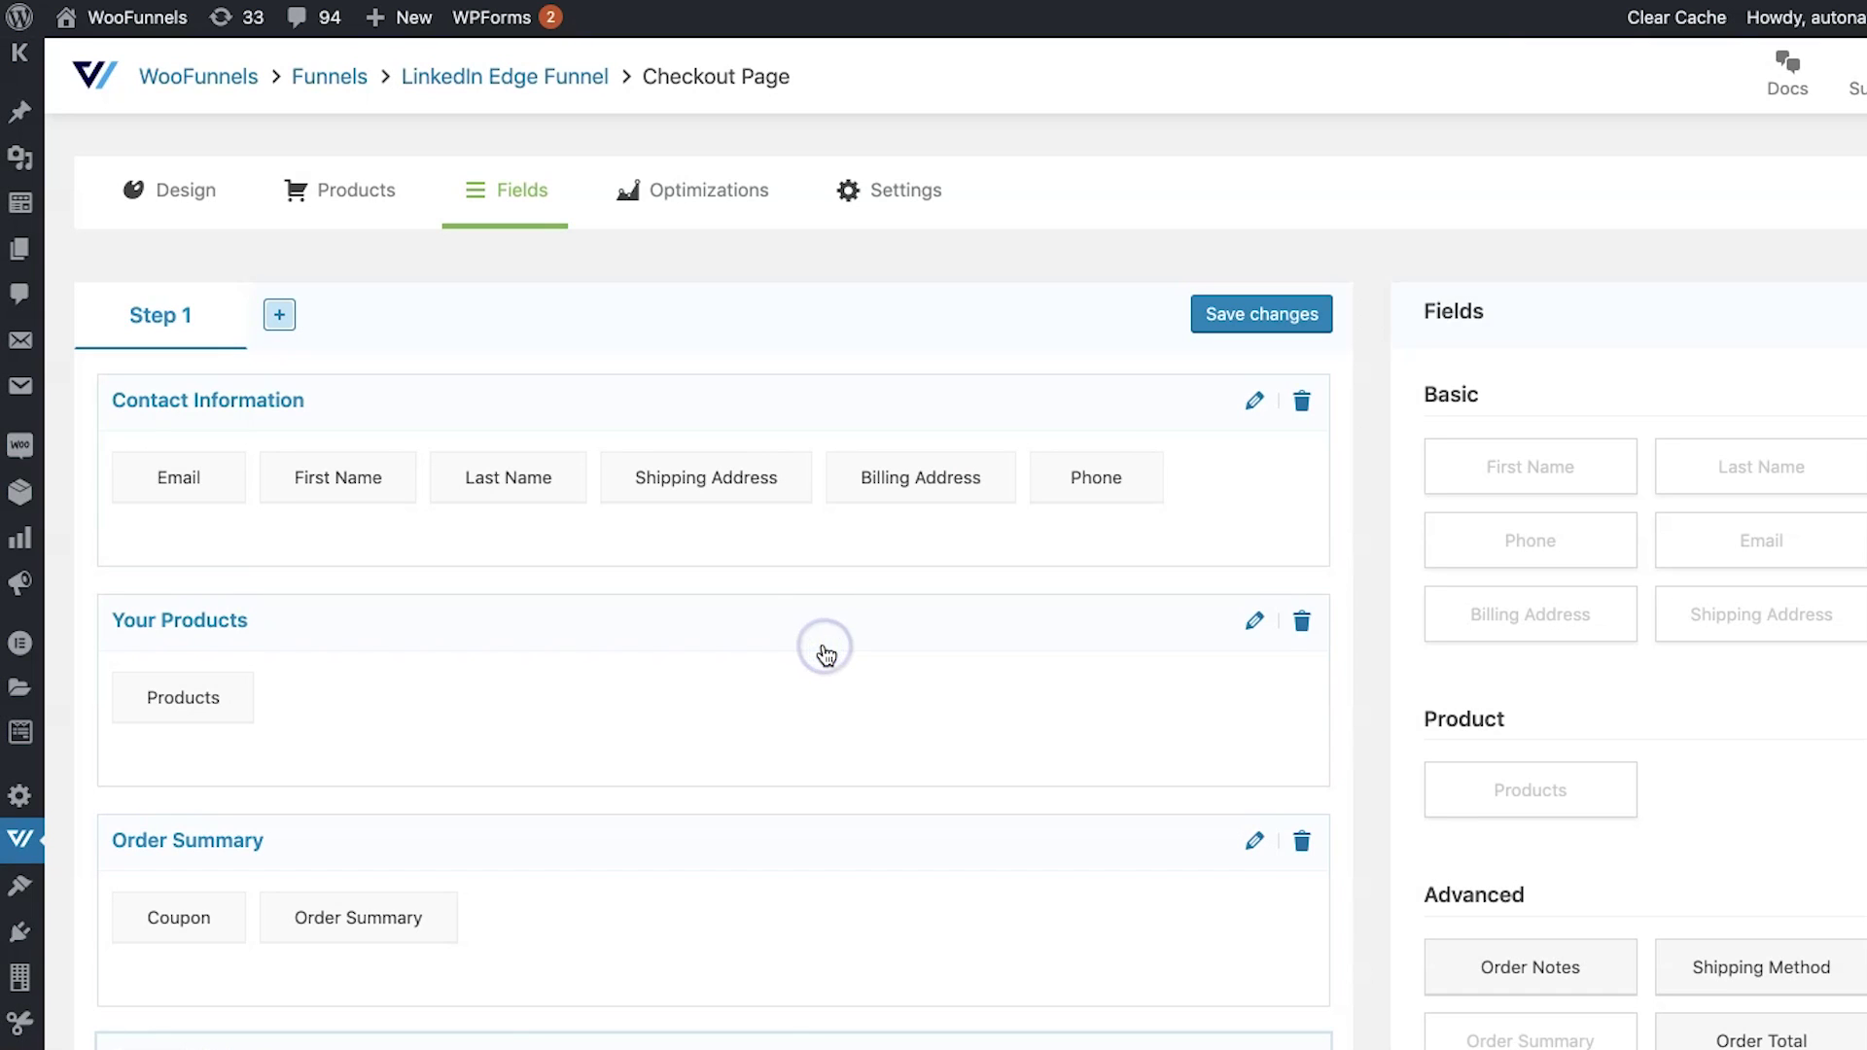
pyautogui.click(1300, 622)
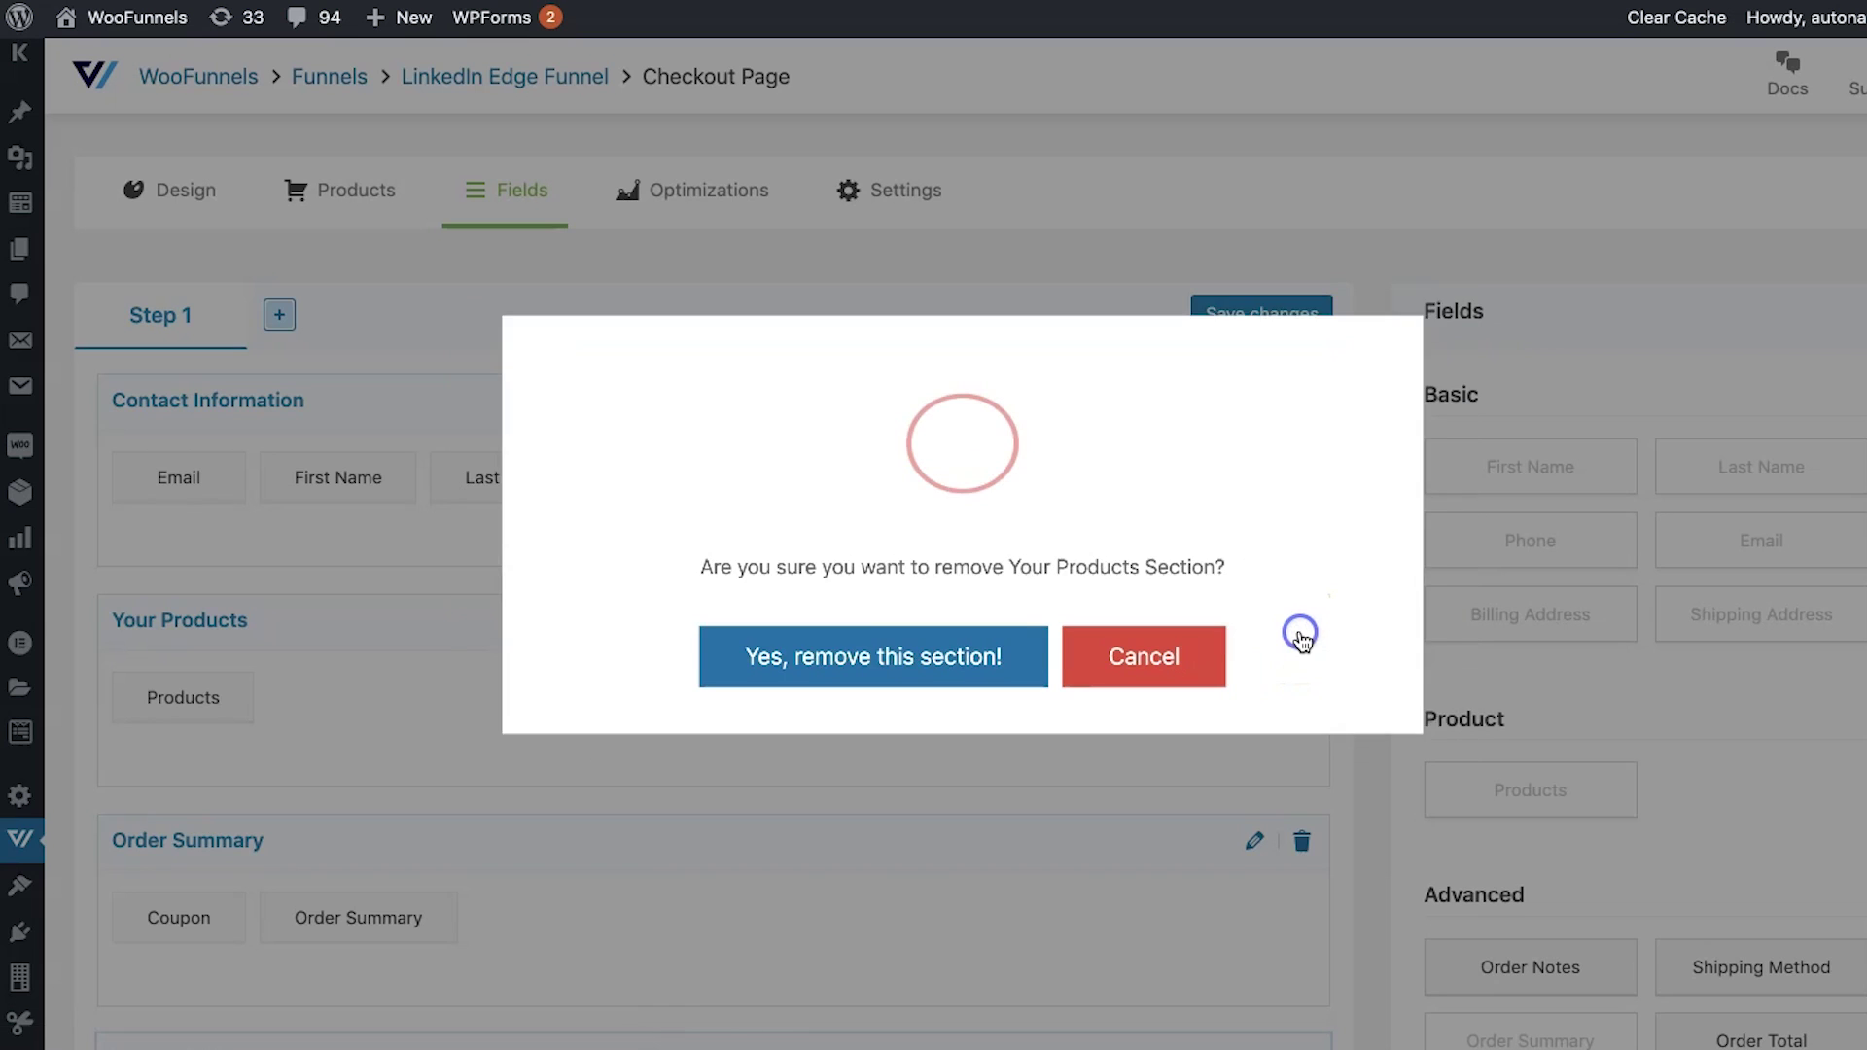
pyautogui.click(884, 664)
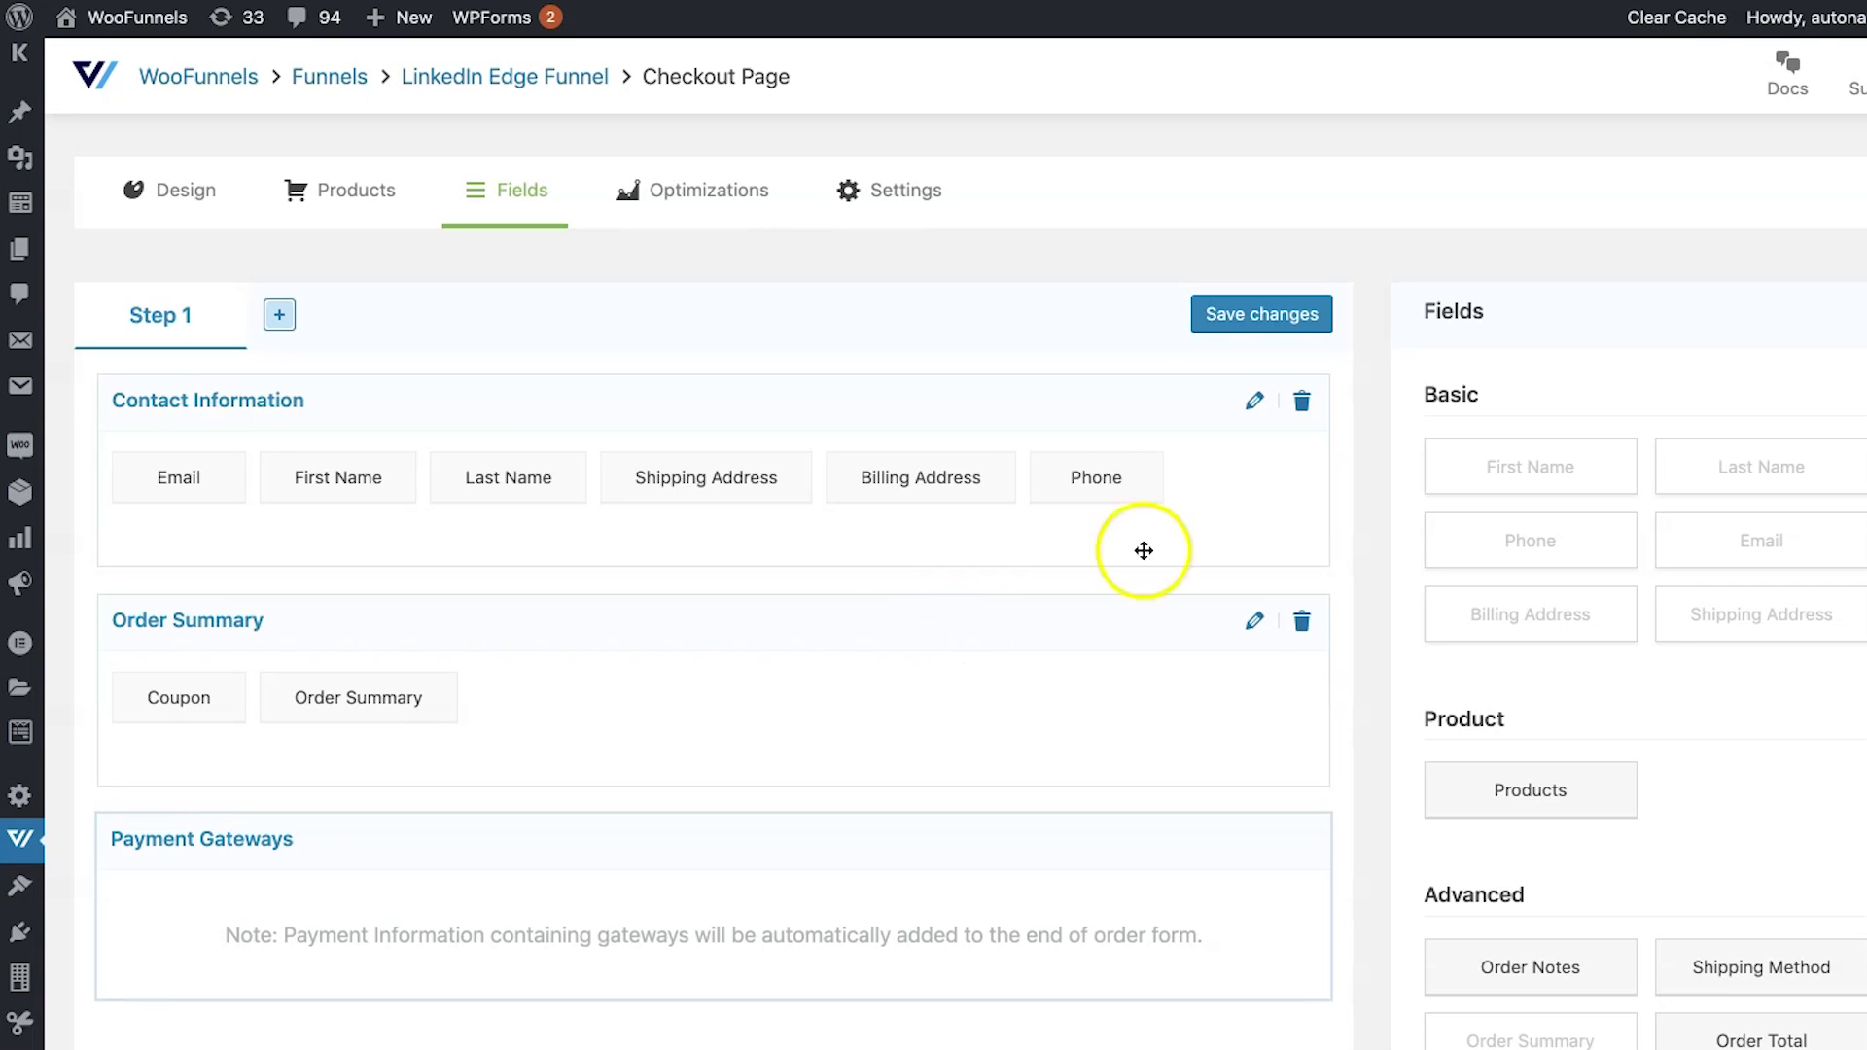
pyautogui.click(1303, 623)
pyautogui.click(885, 653)
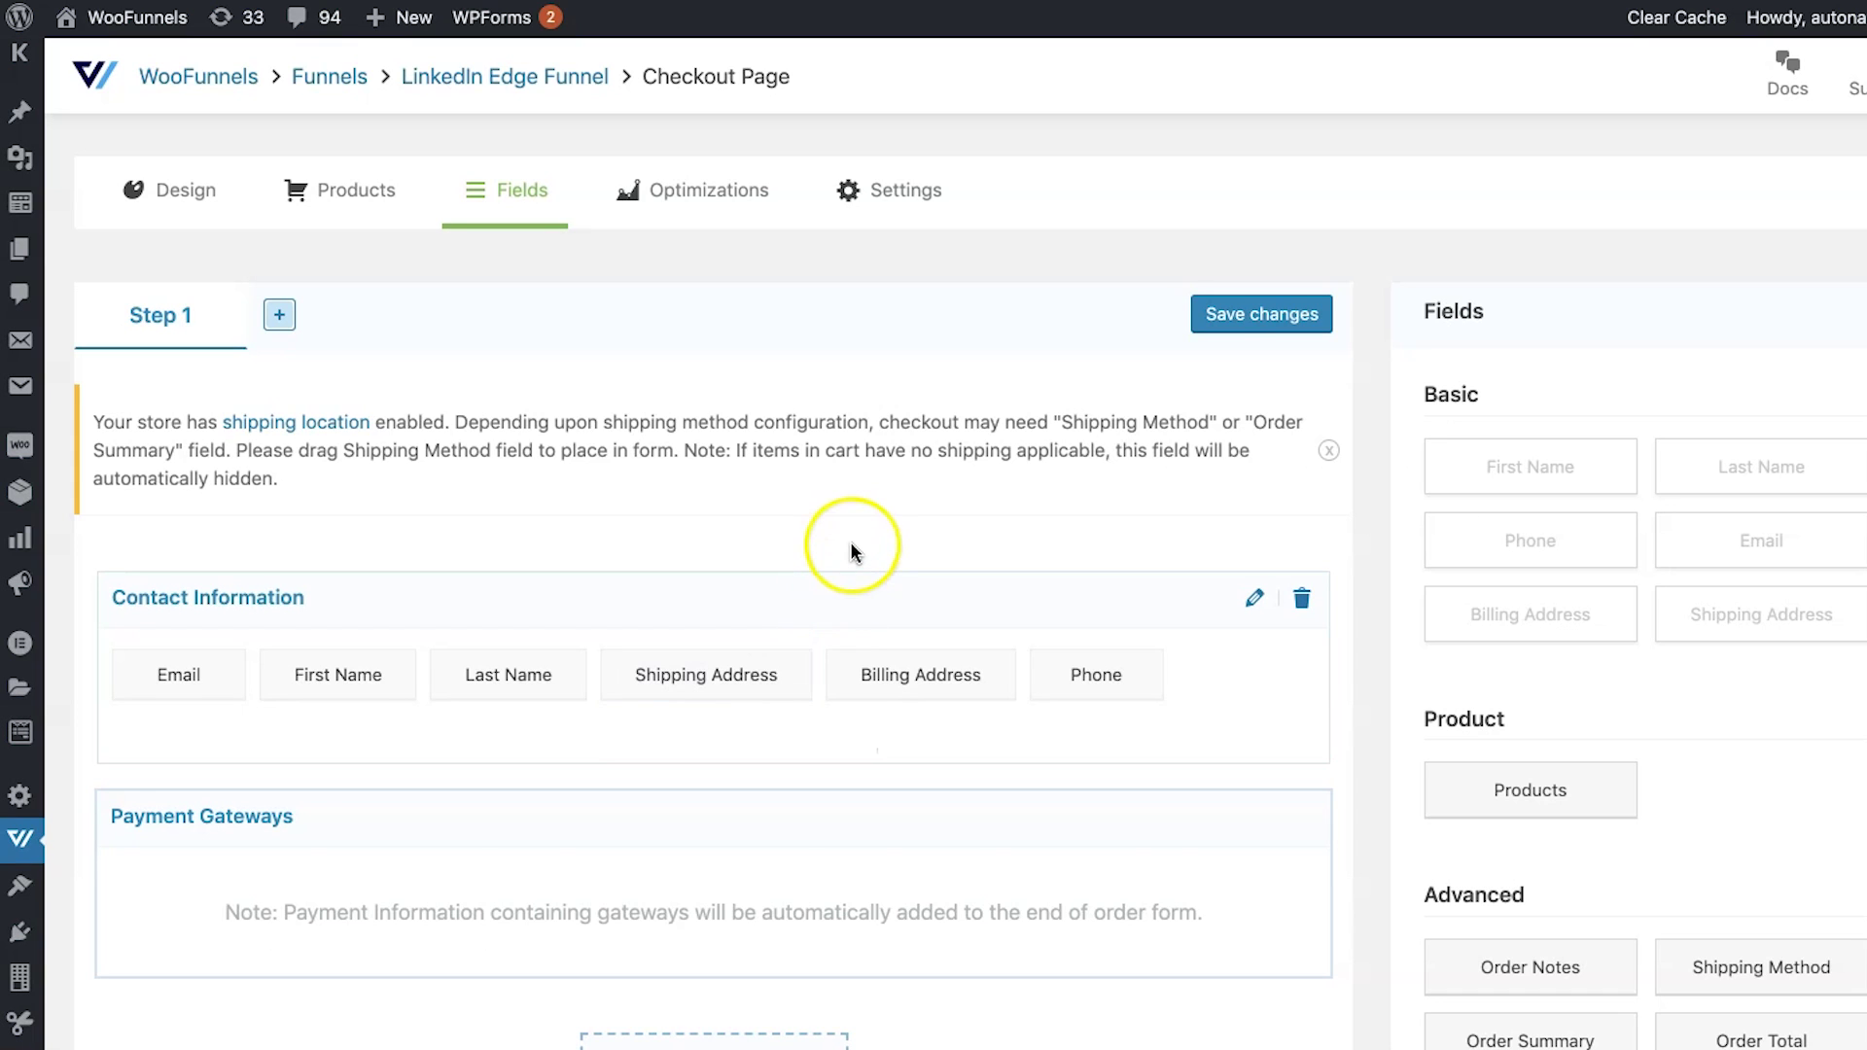
# - Remove the Shipping Address, Phone and Billing Address fields from Contact Information
pyautogui.scroll(-3, 850, 541)
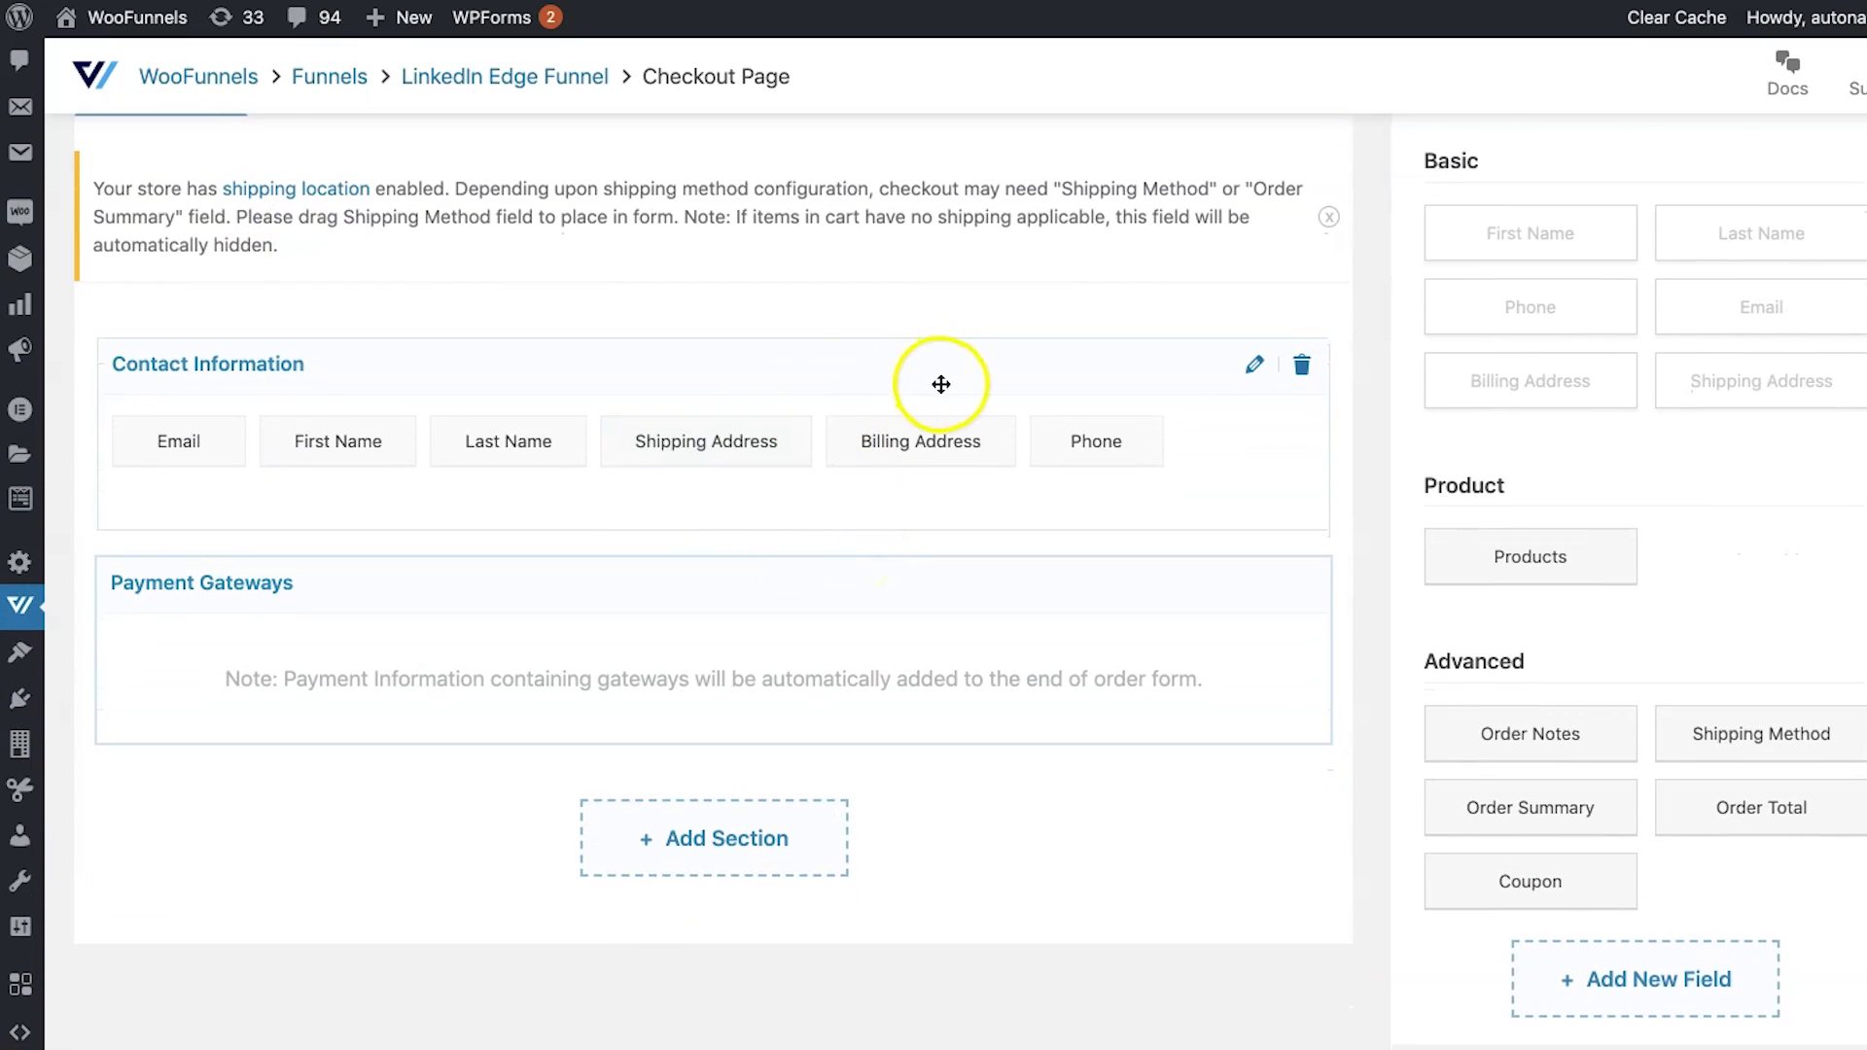
pyautogui.click(805, 418)
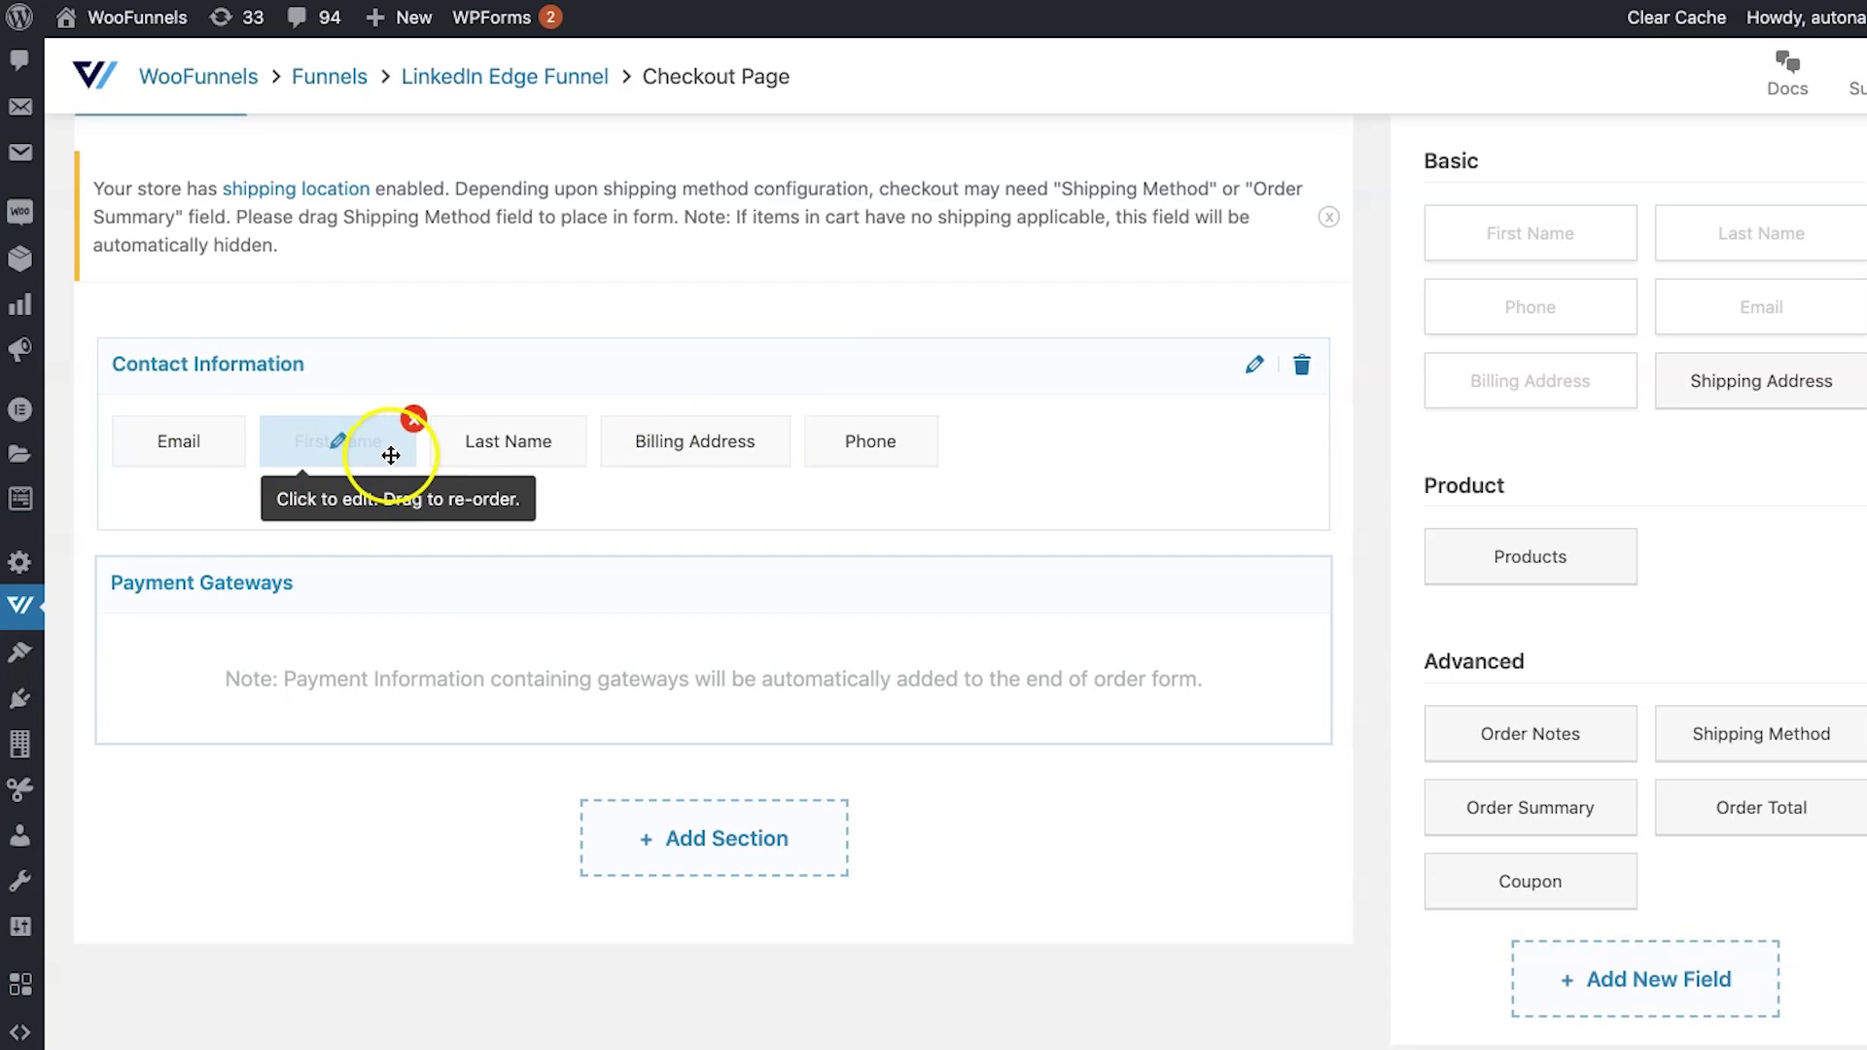
pyautogui.click(938, 420)
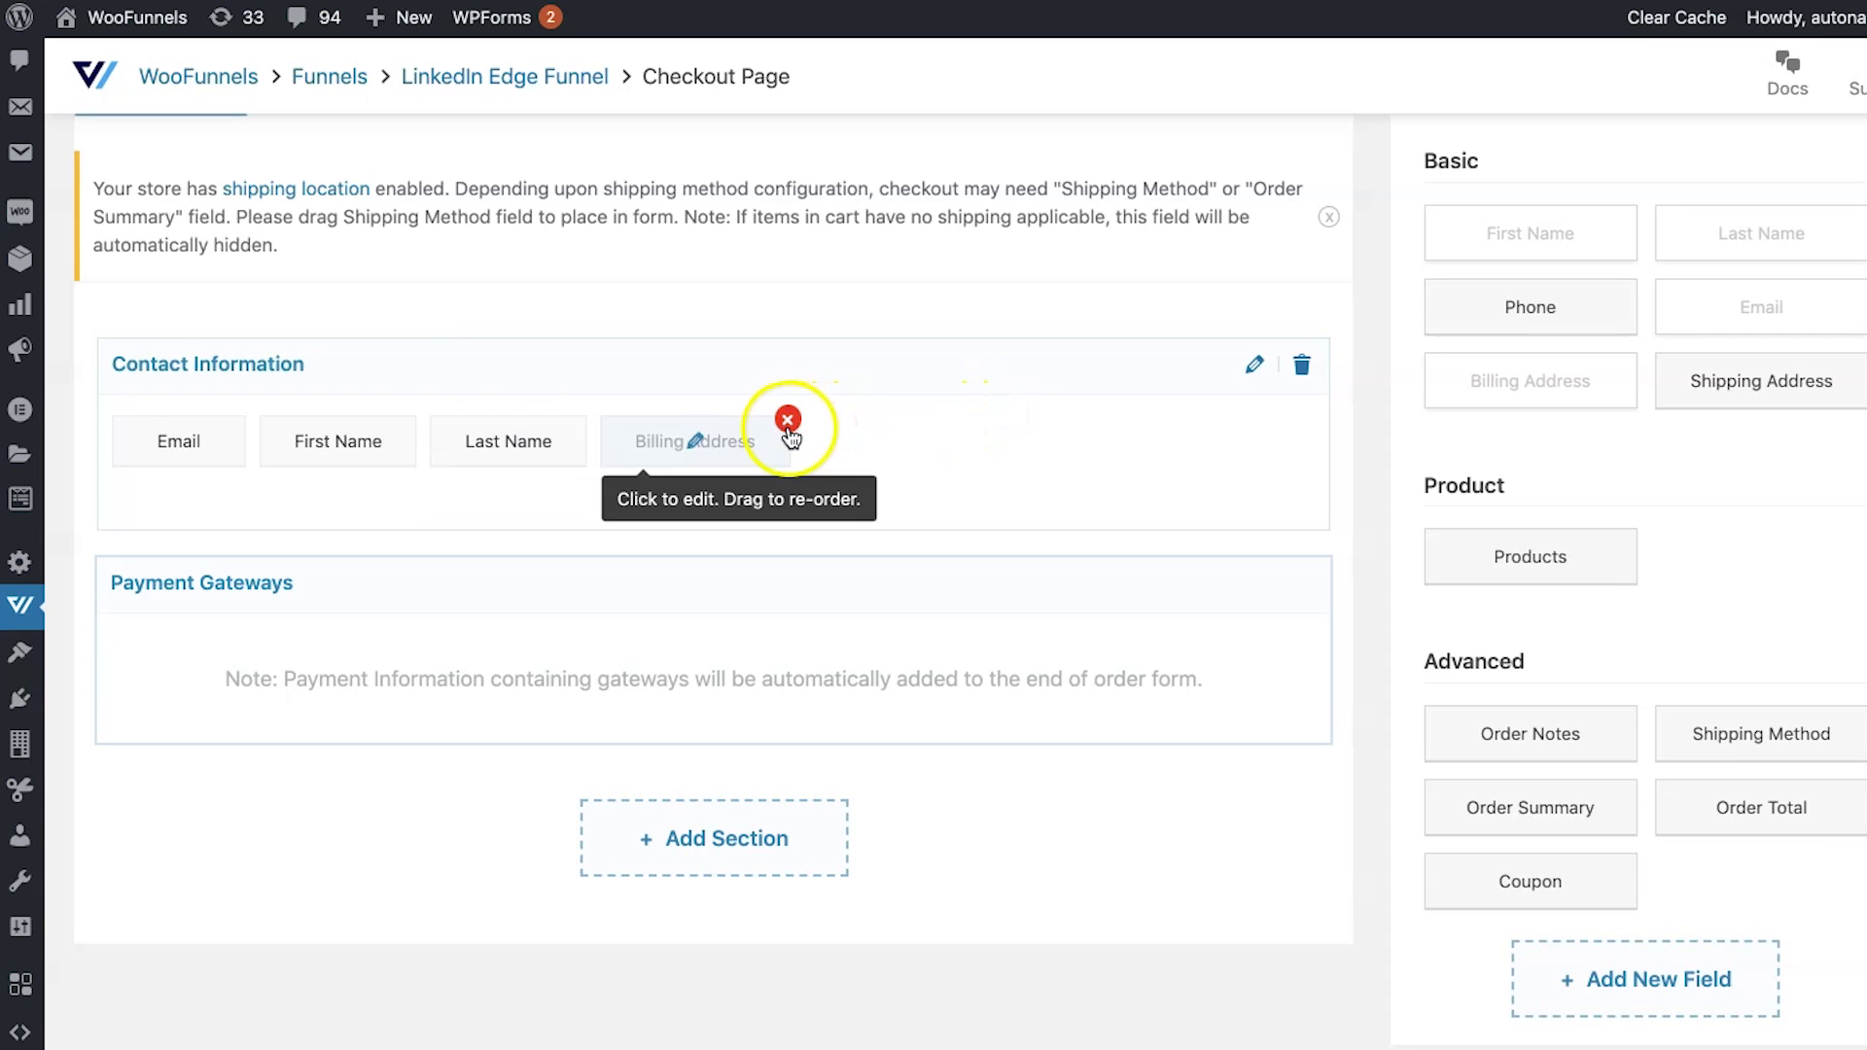
pyautogui.click(787, 422)
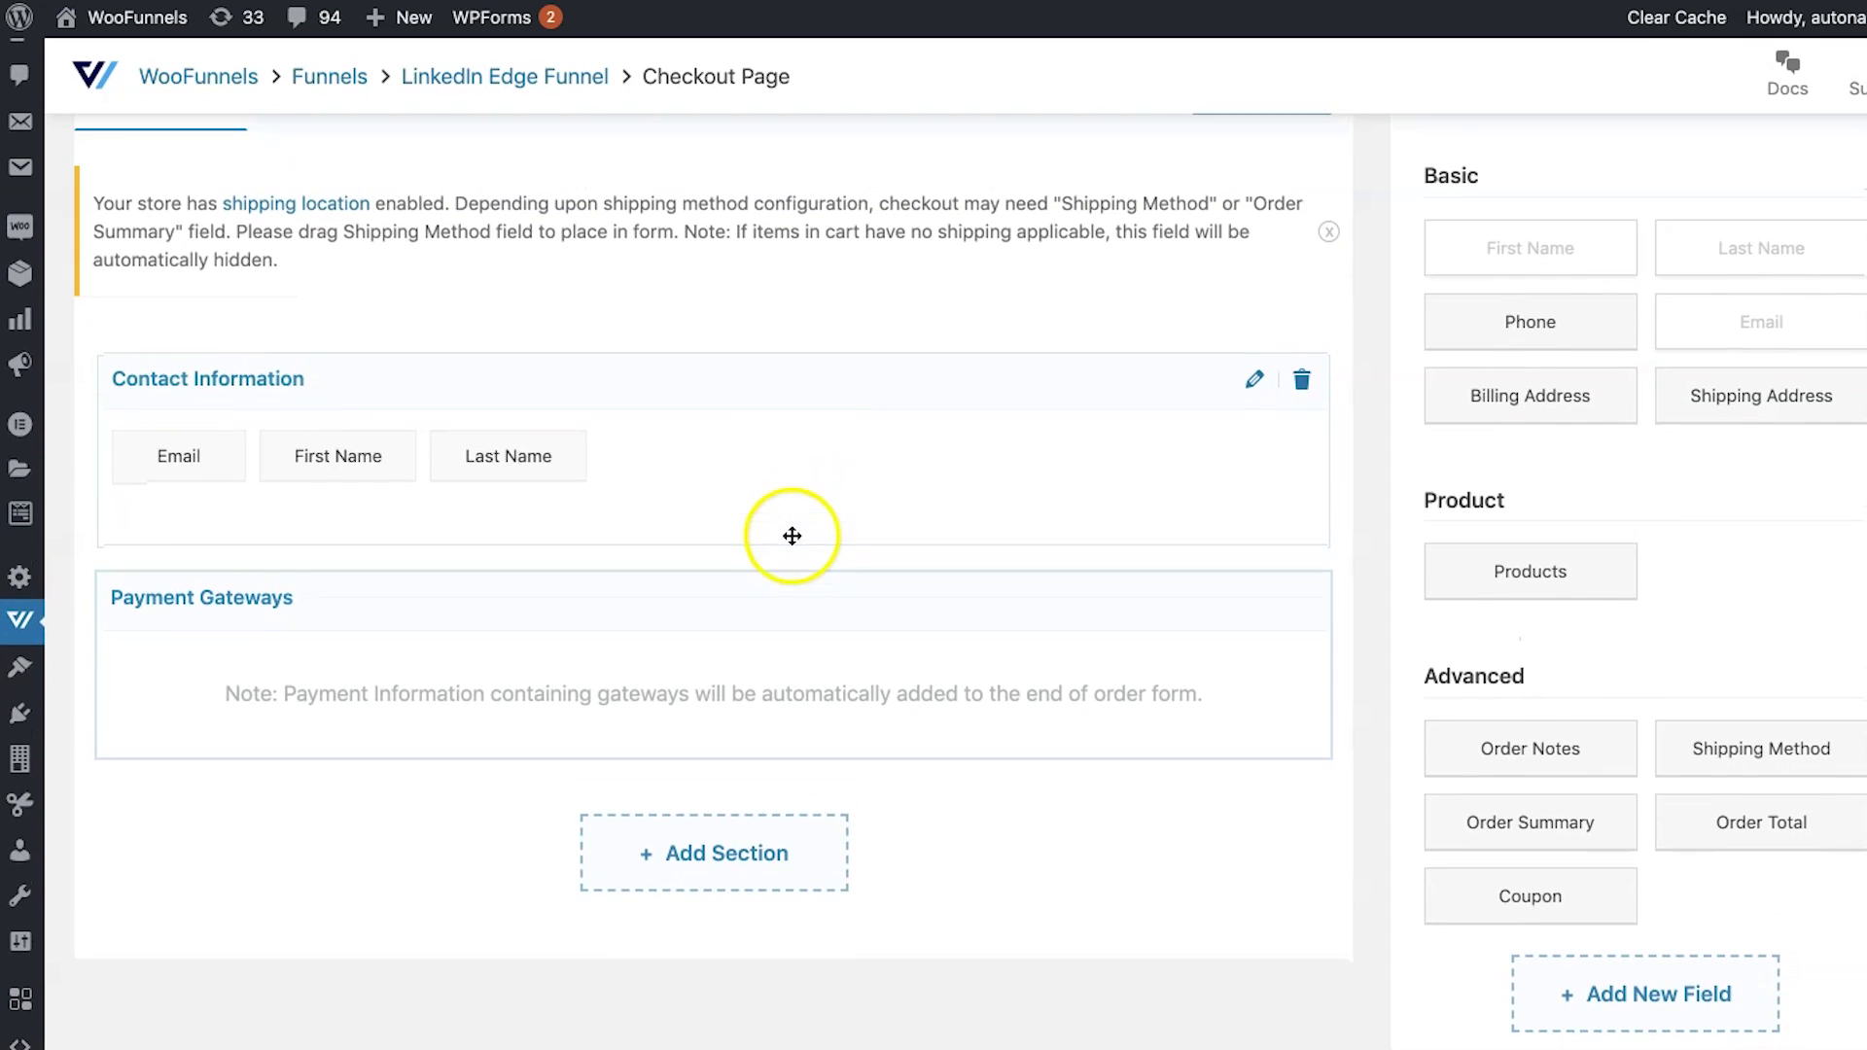
# - Add a Billing Details section and drag the Billing Address field into it
pyautogui.click(748, 880)
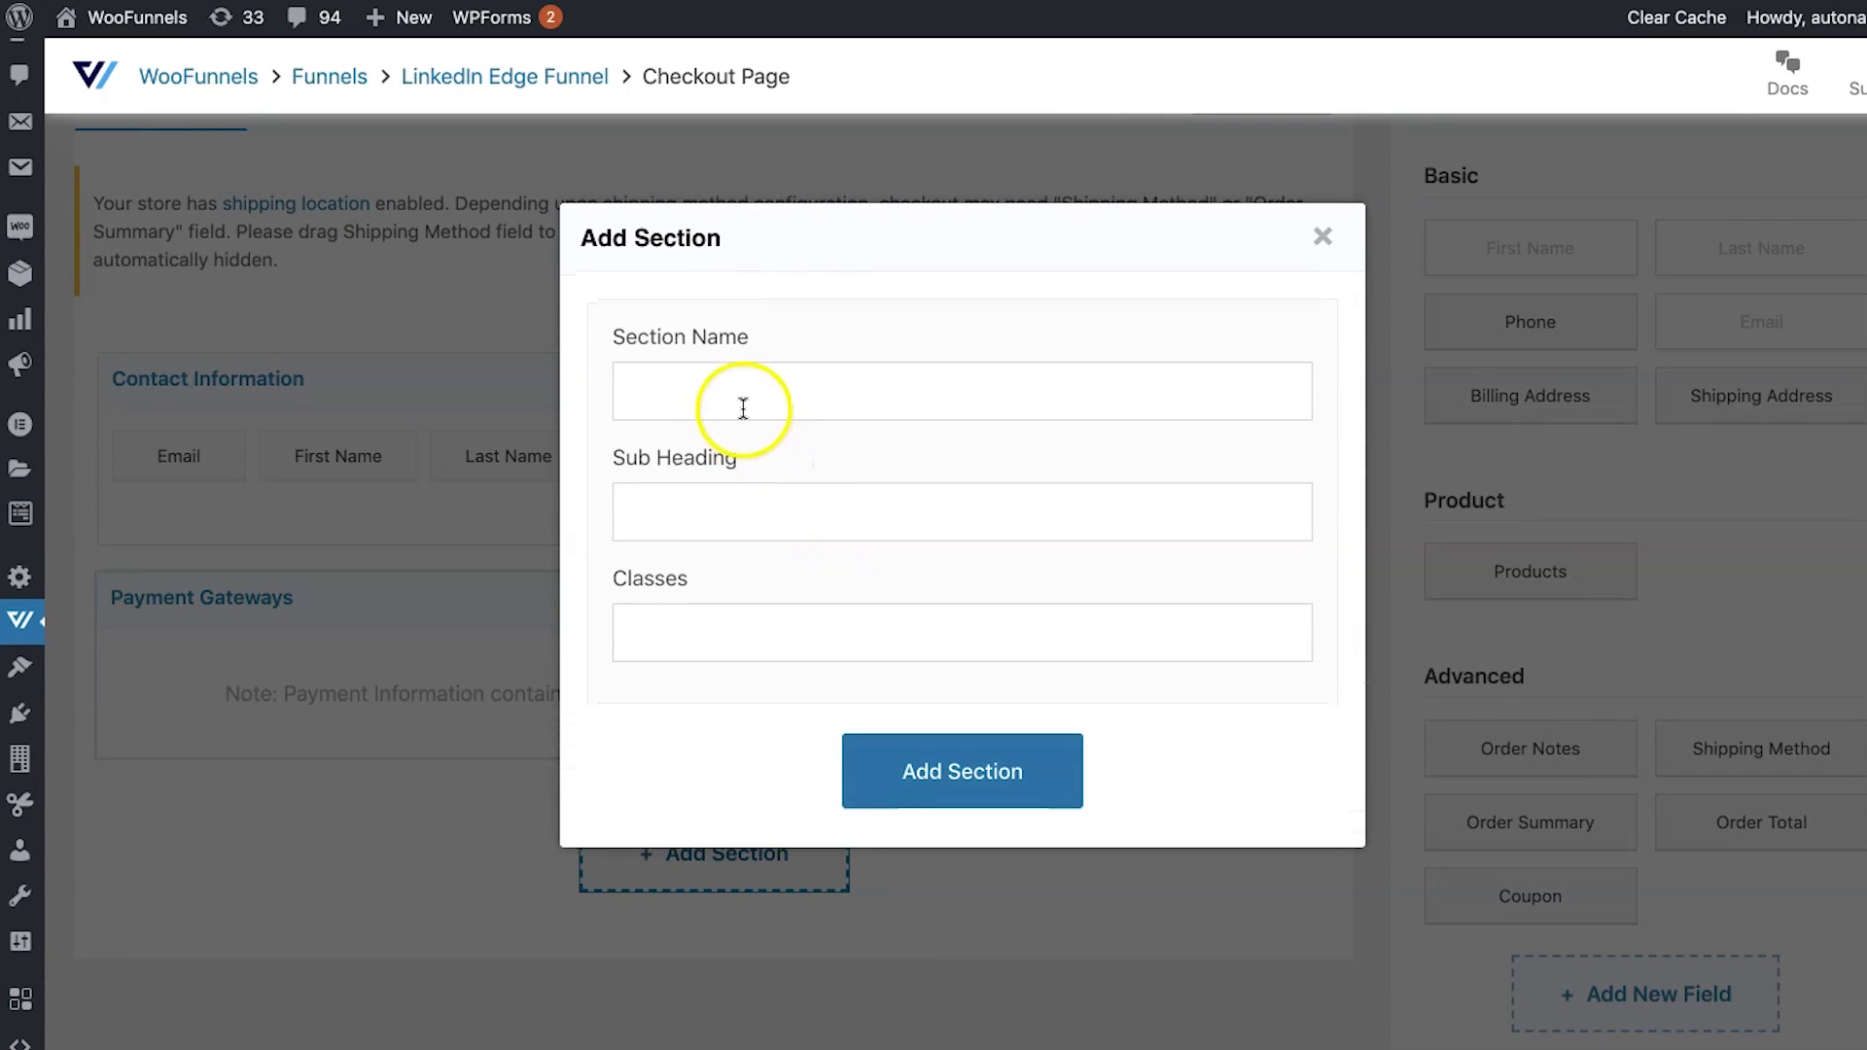
pyautogui.click(745, 407)
pyautogui.write('Billing Details')
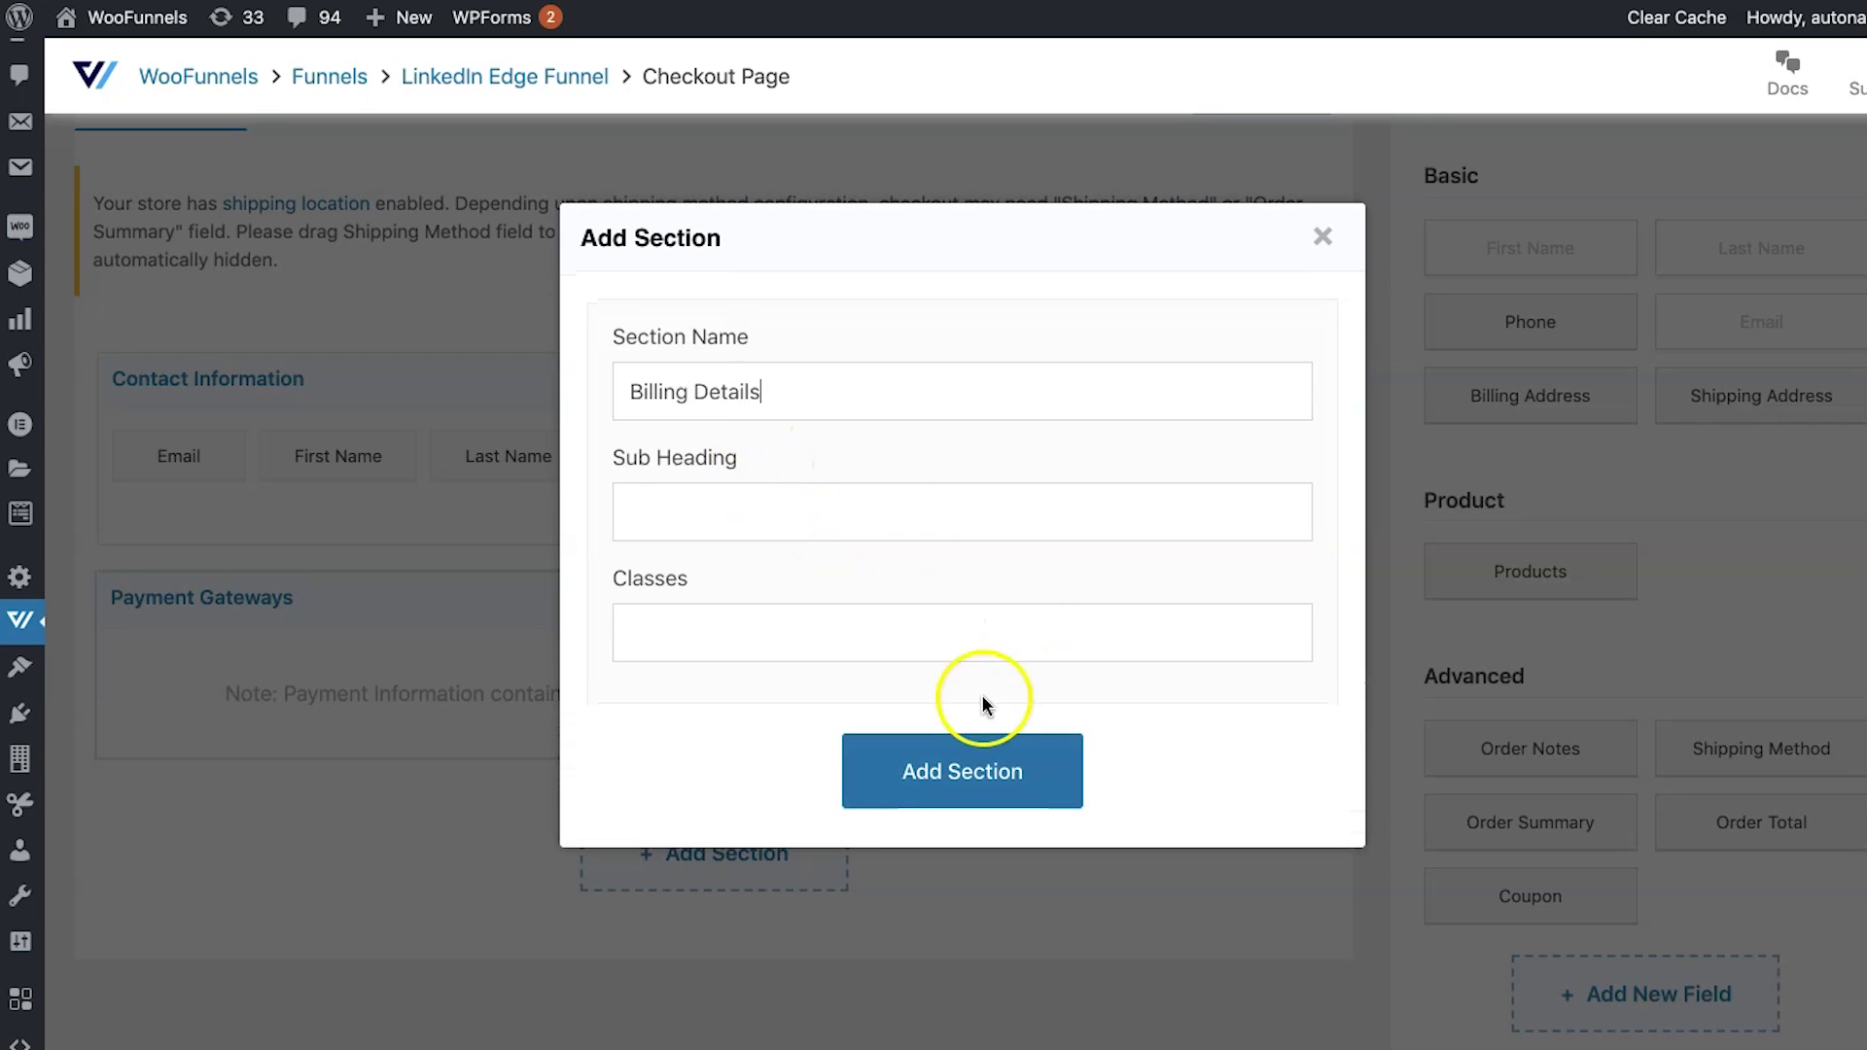
pyautogui.click(933, 754)
pyautogui.scroll(-1, 972, 710)
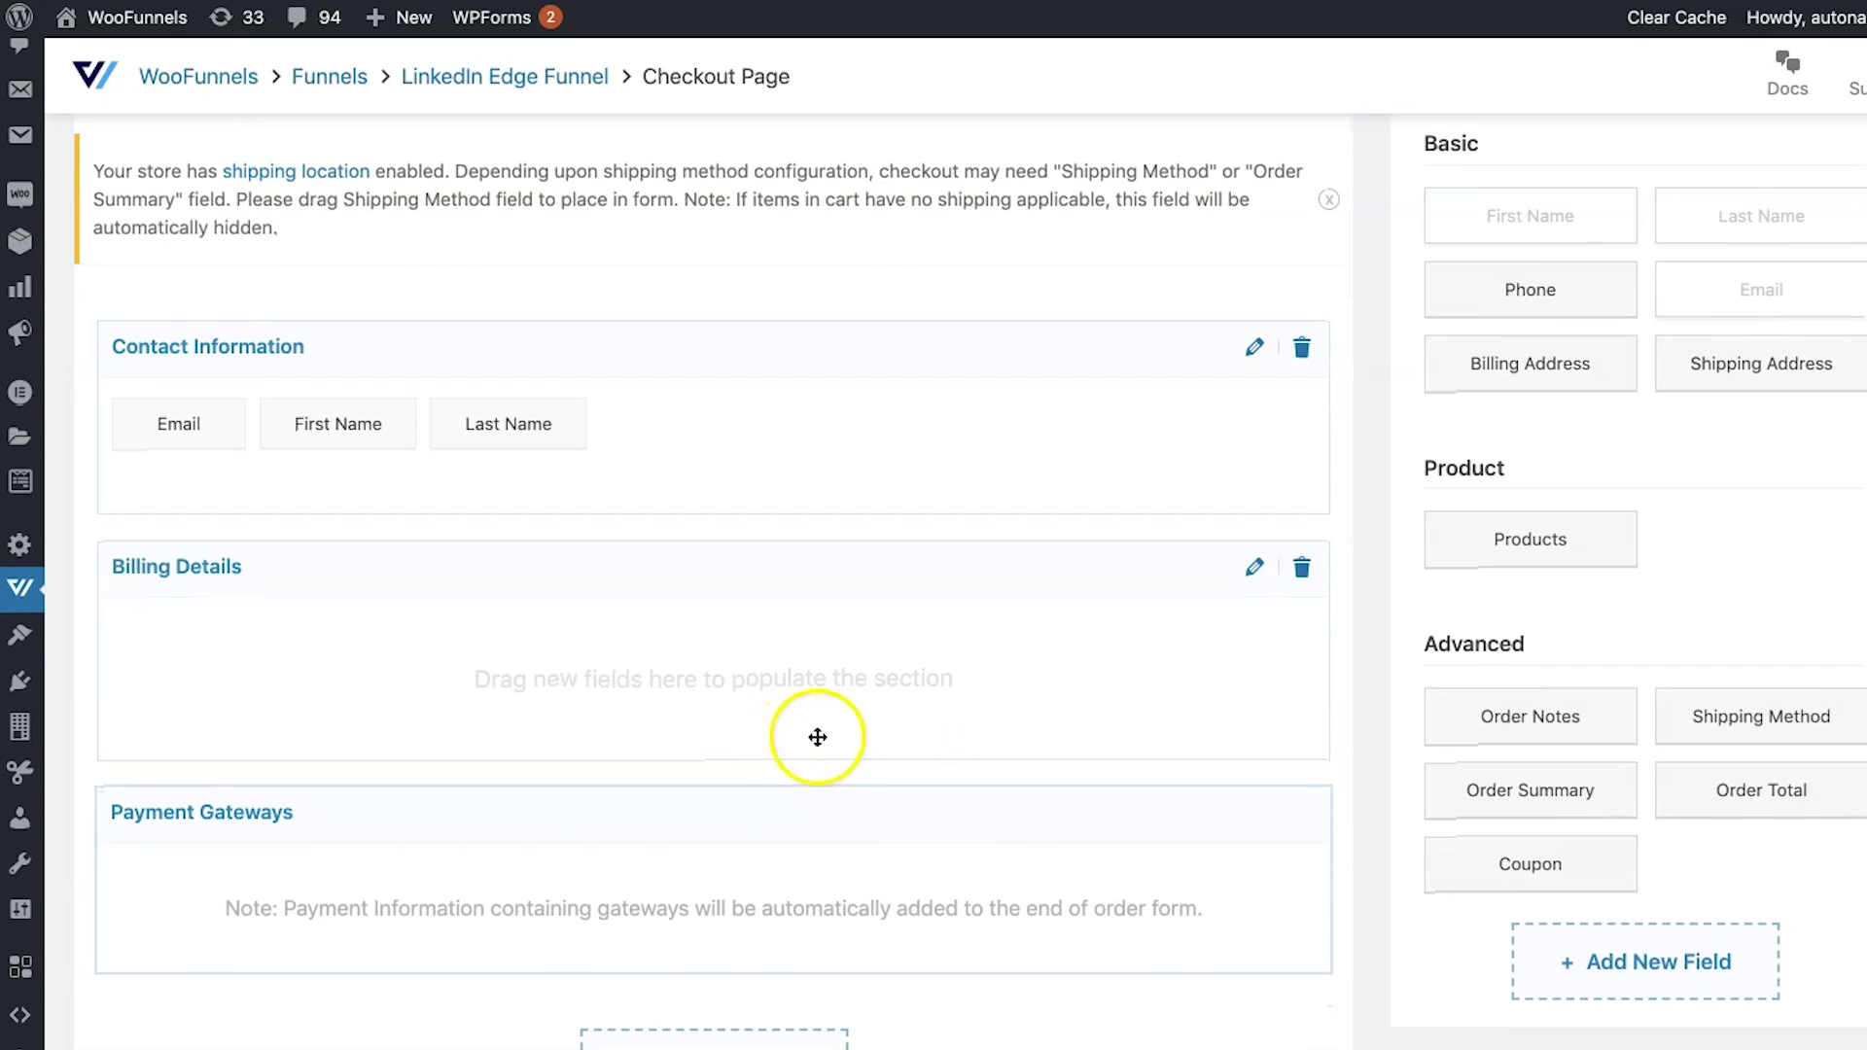
pyautogui.scroll(1, 1700, 571)
pyautogui.moveTo(1542, 429); pyautogui.dragTo(292, 720)
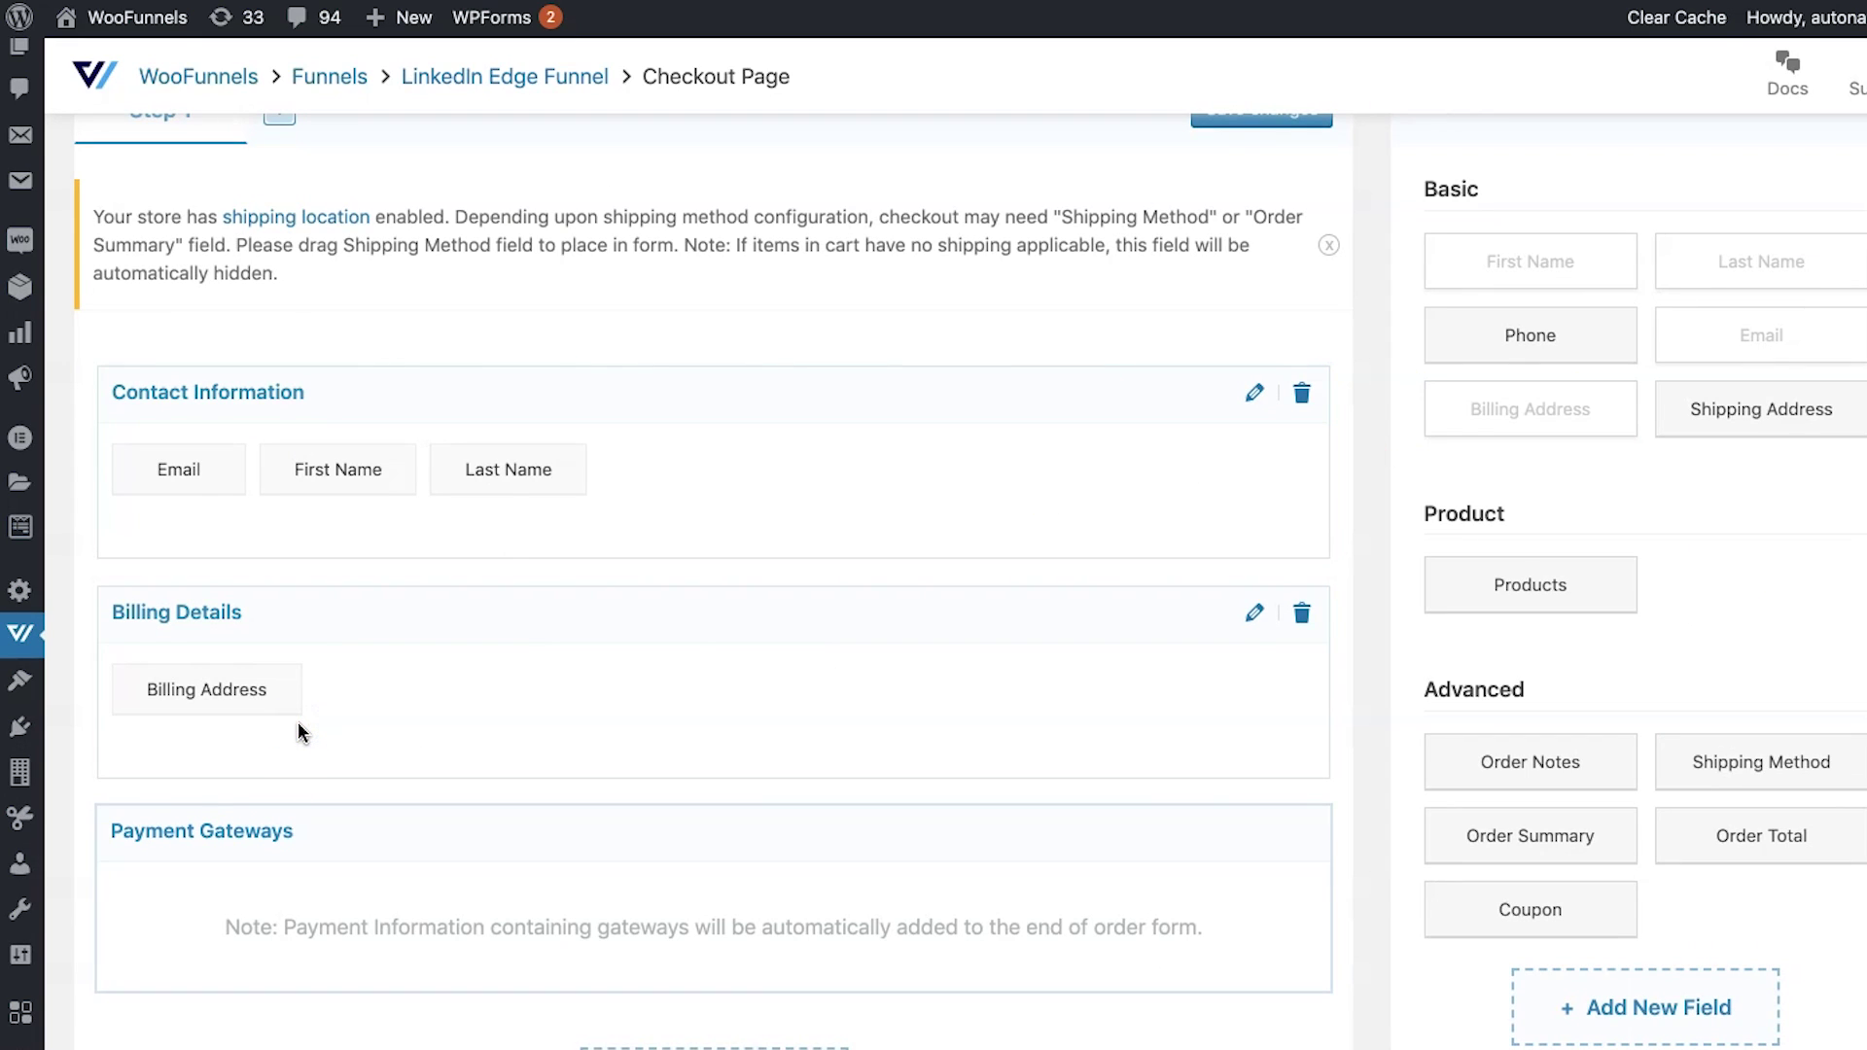
# - Add a second checkout step and compare Step 2 with Step 1's sections
pyautogui.scroll(2, 584, 428)
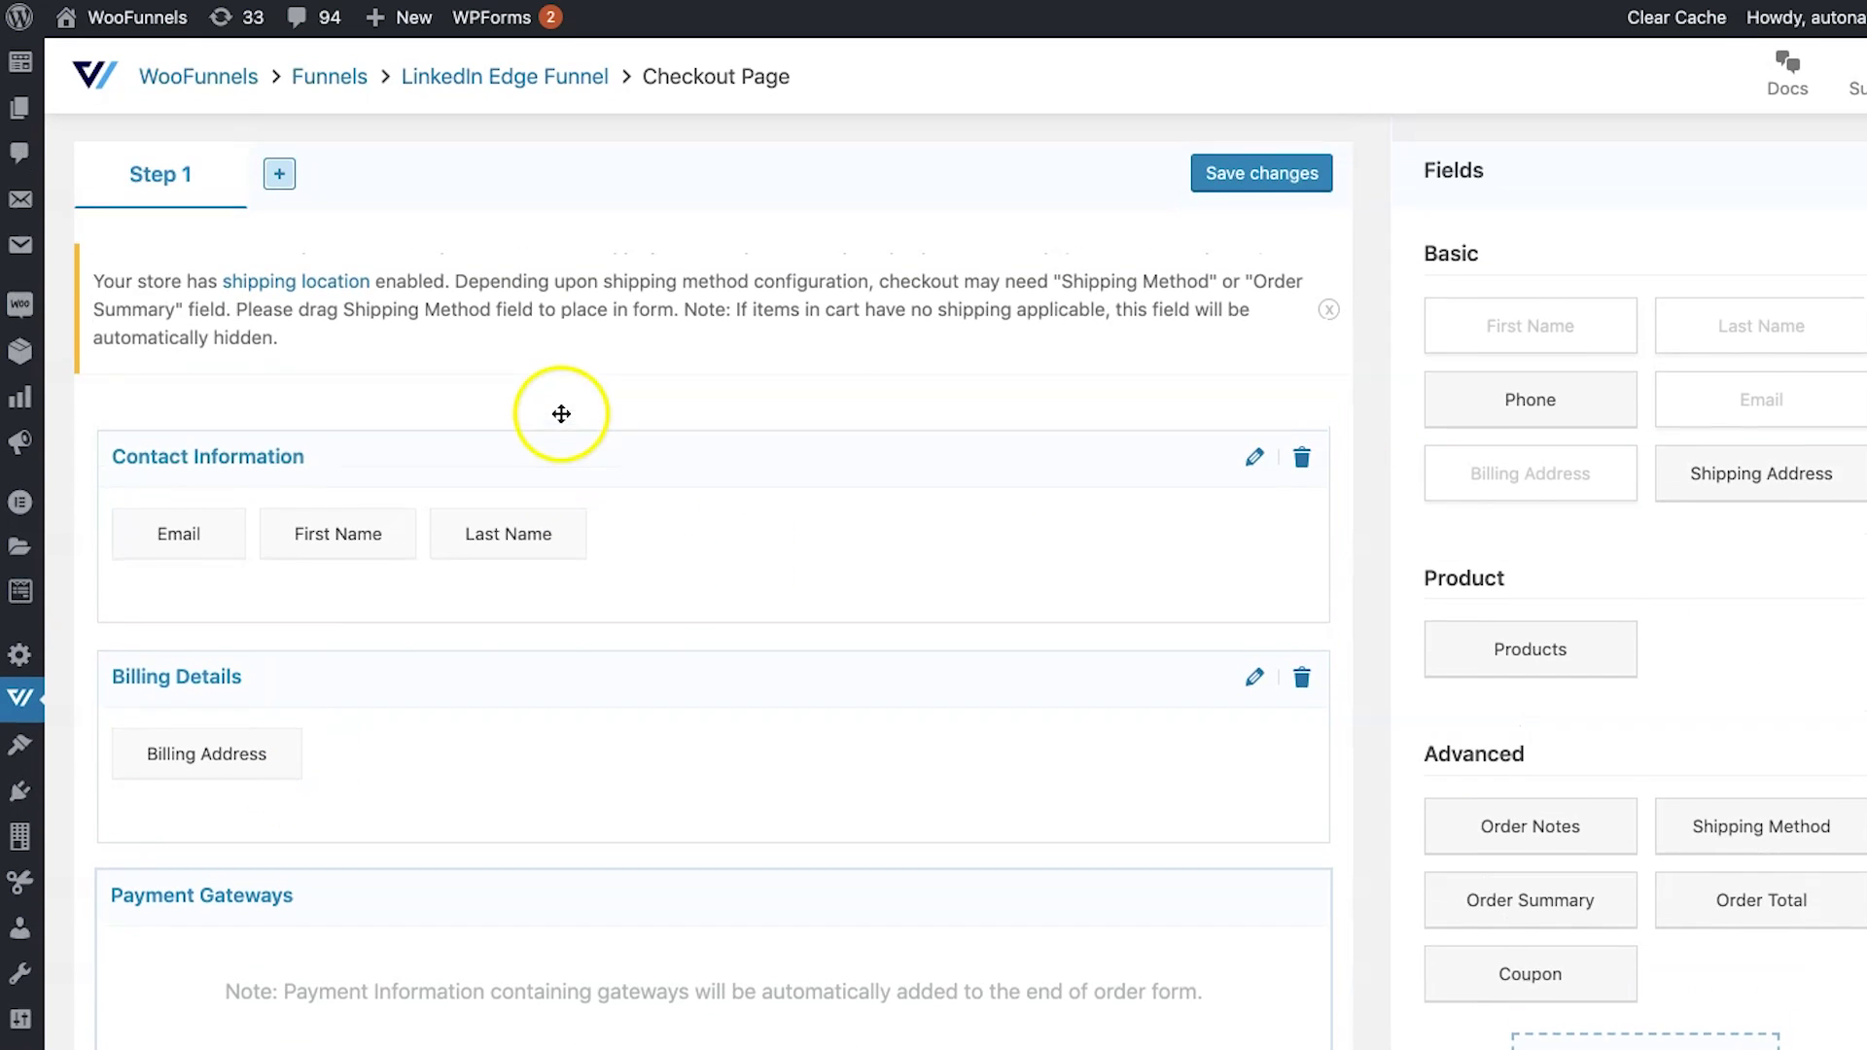
pyautogui.scroll(1, 561, 413)
pyautogui.click(285, 208)
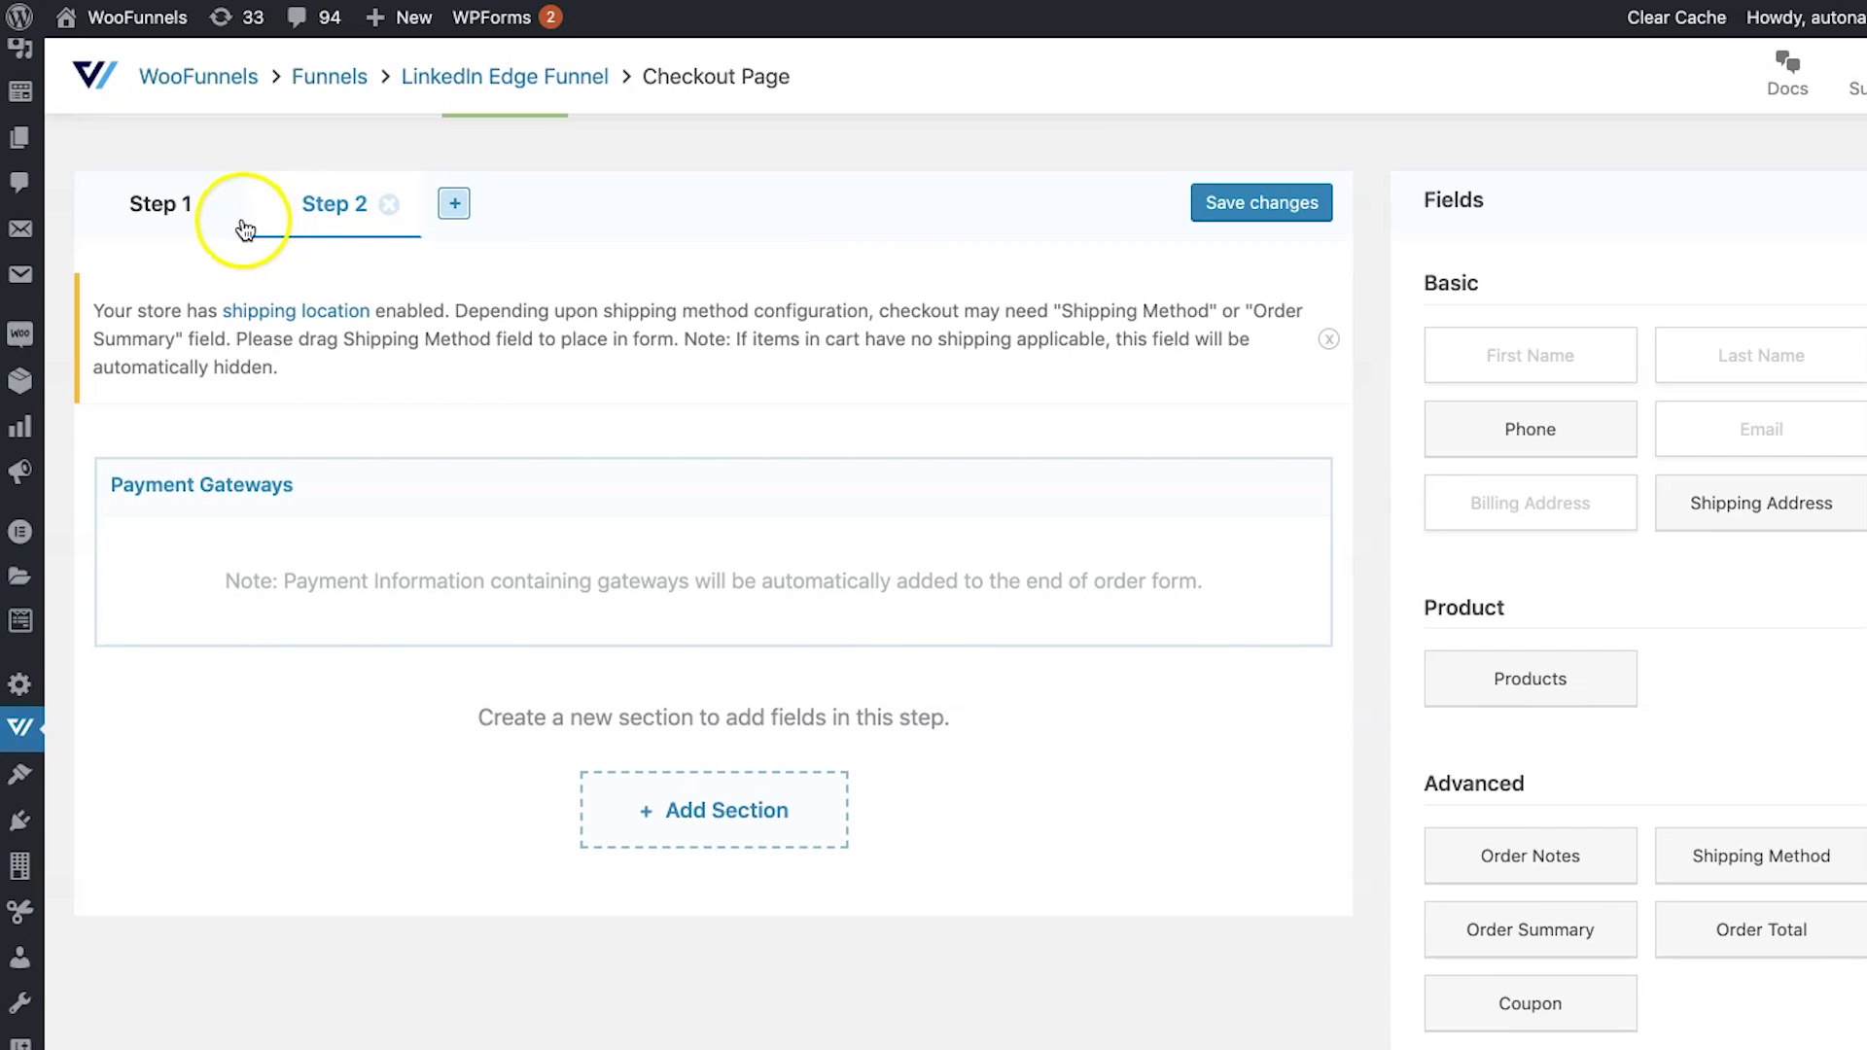
pyautogui.click(183, 230)
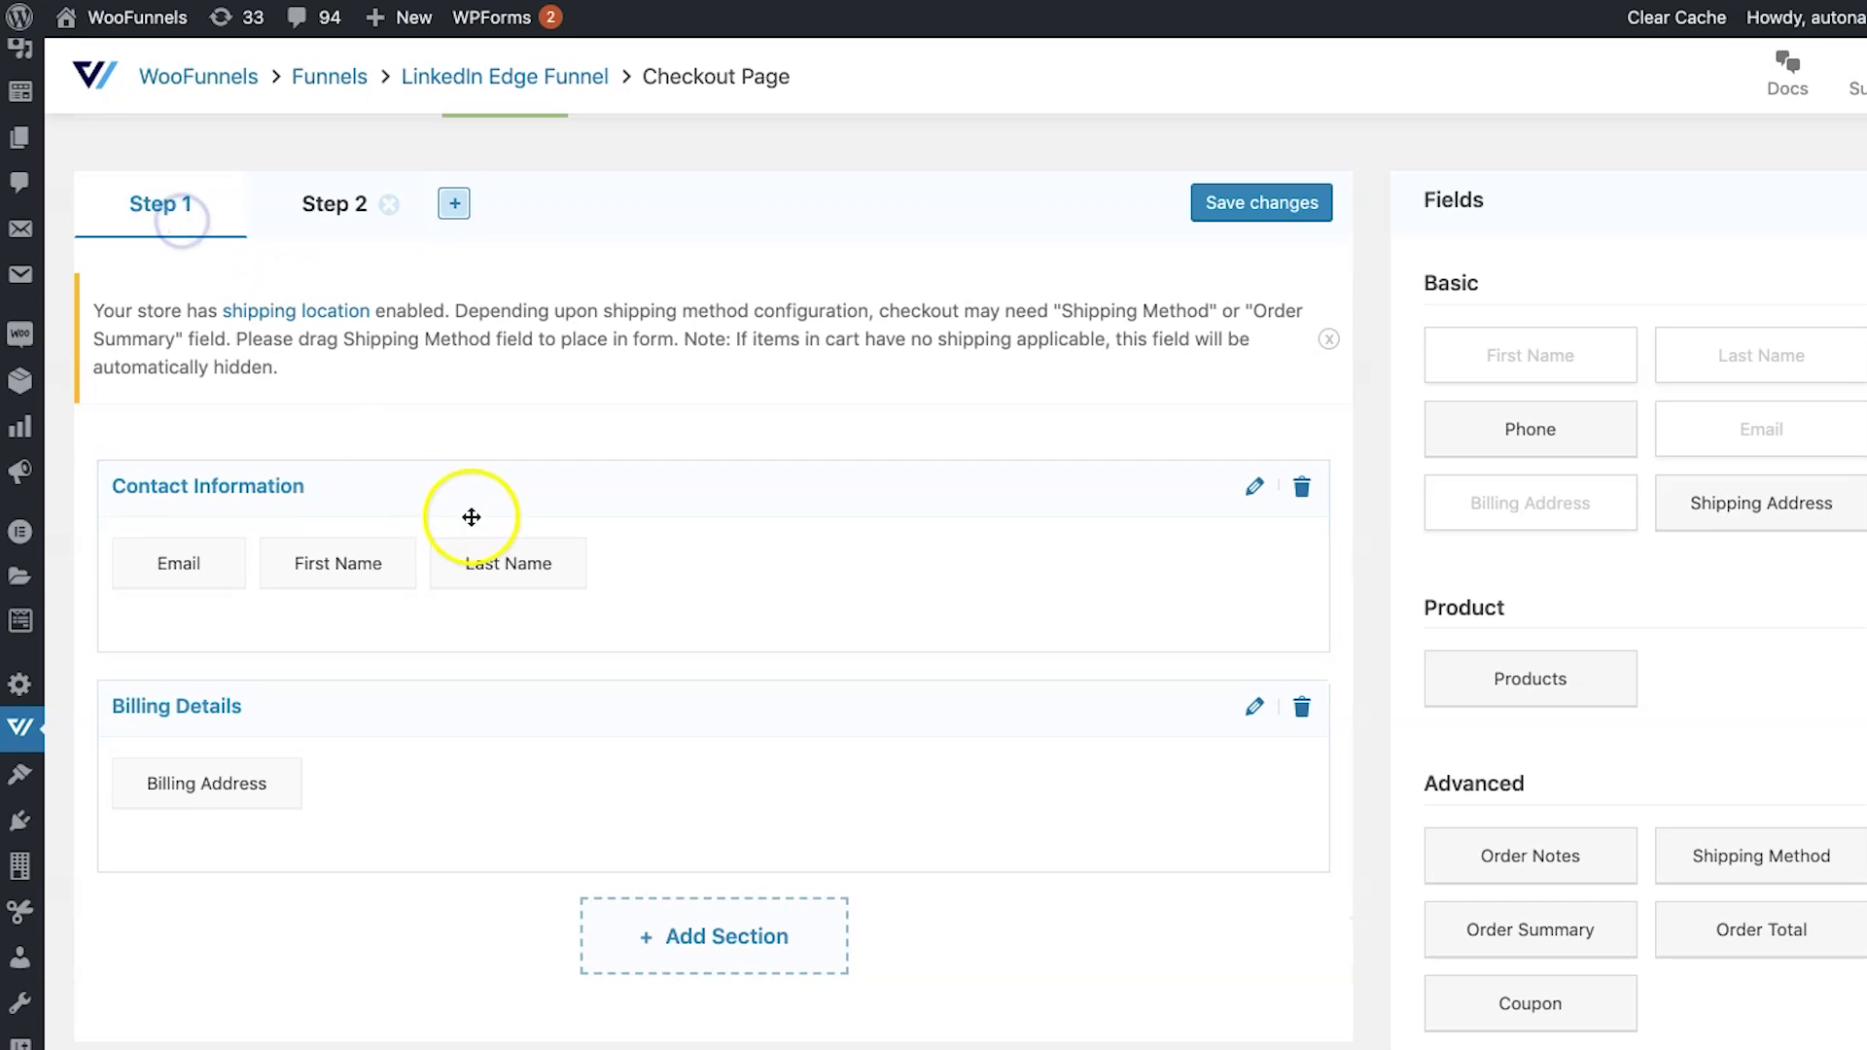
pyautogui.scroll(-1, 462, 467)
pyautogui.click(330, 119)
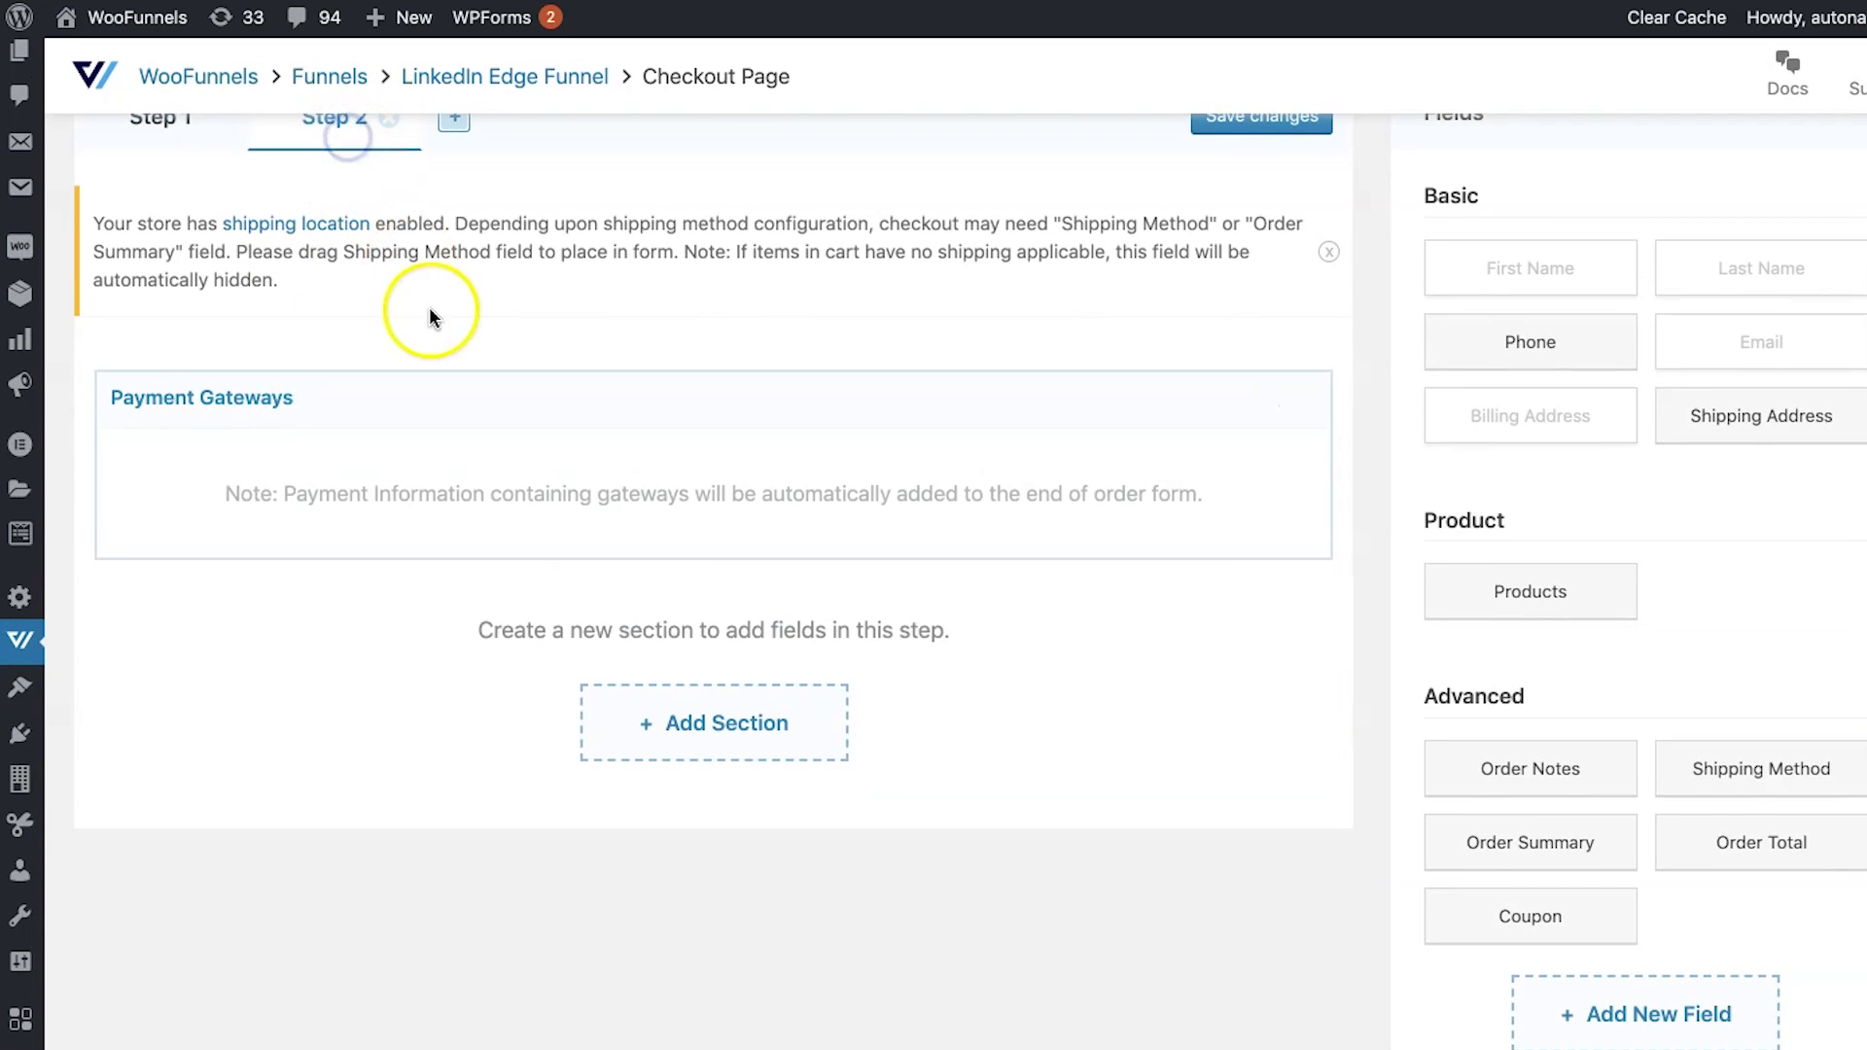
pyautogui.scroll(1, 429, 306)
pyautogui.scroll(1, 406, 486)
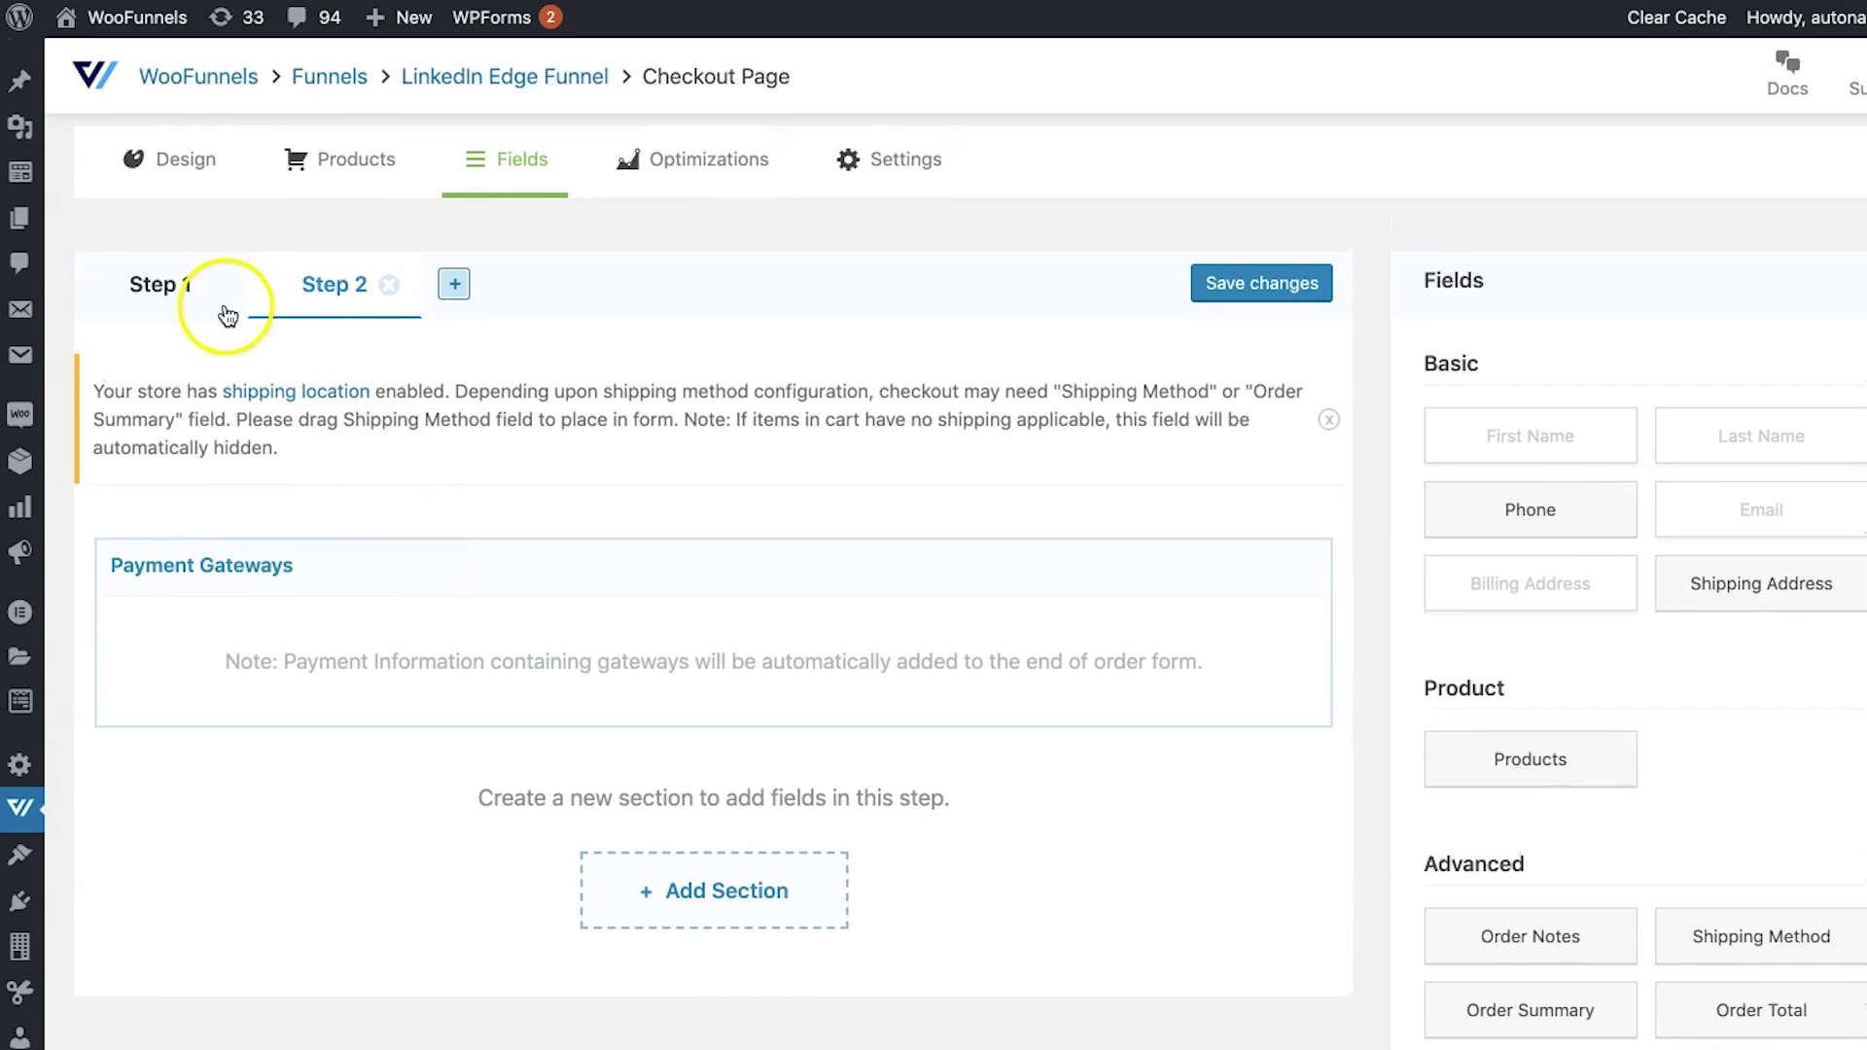
pyautogui.click(190, 283)
# - Save the checkout field layout changes
pyautogui.scroll(-1, 510, 525)
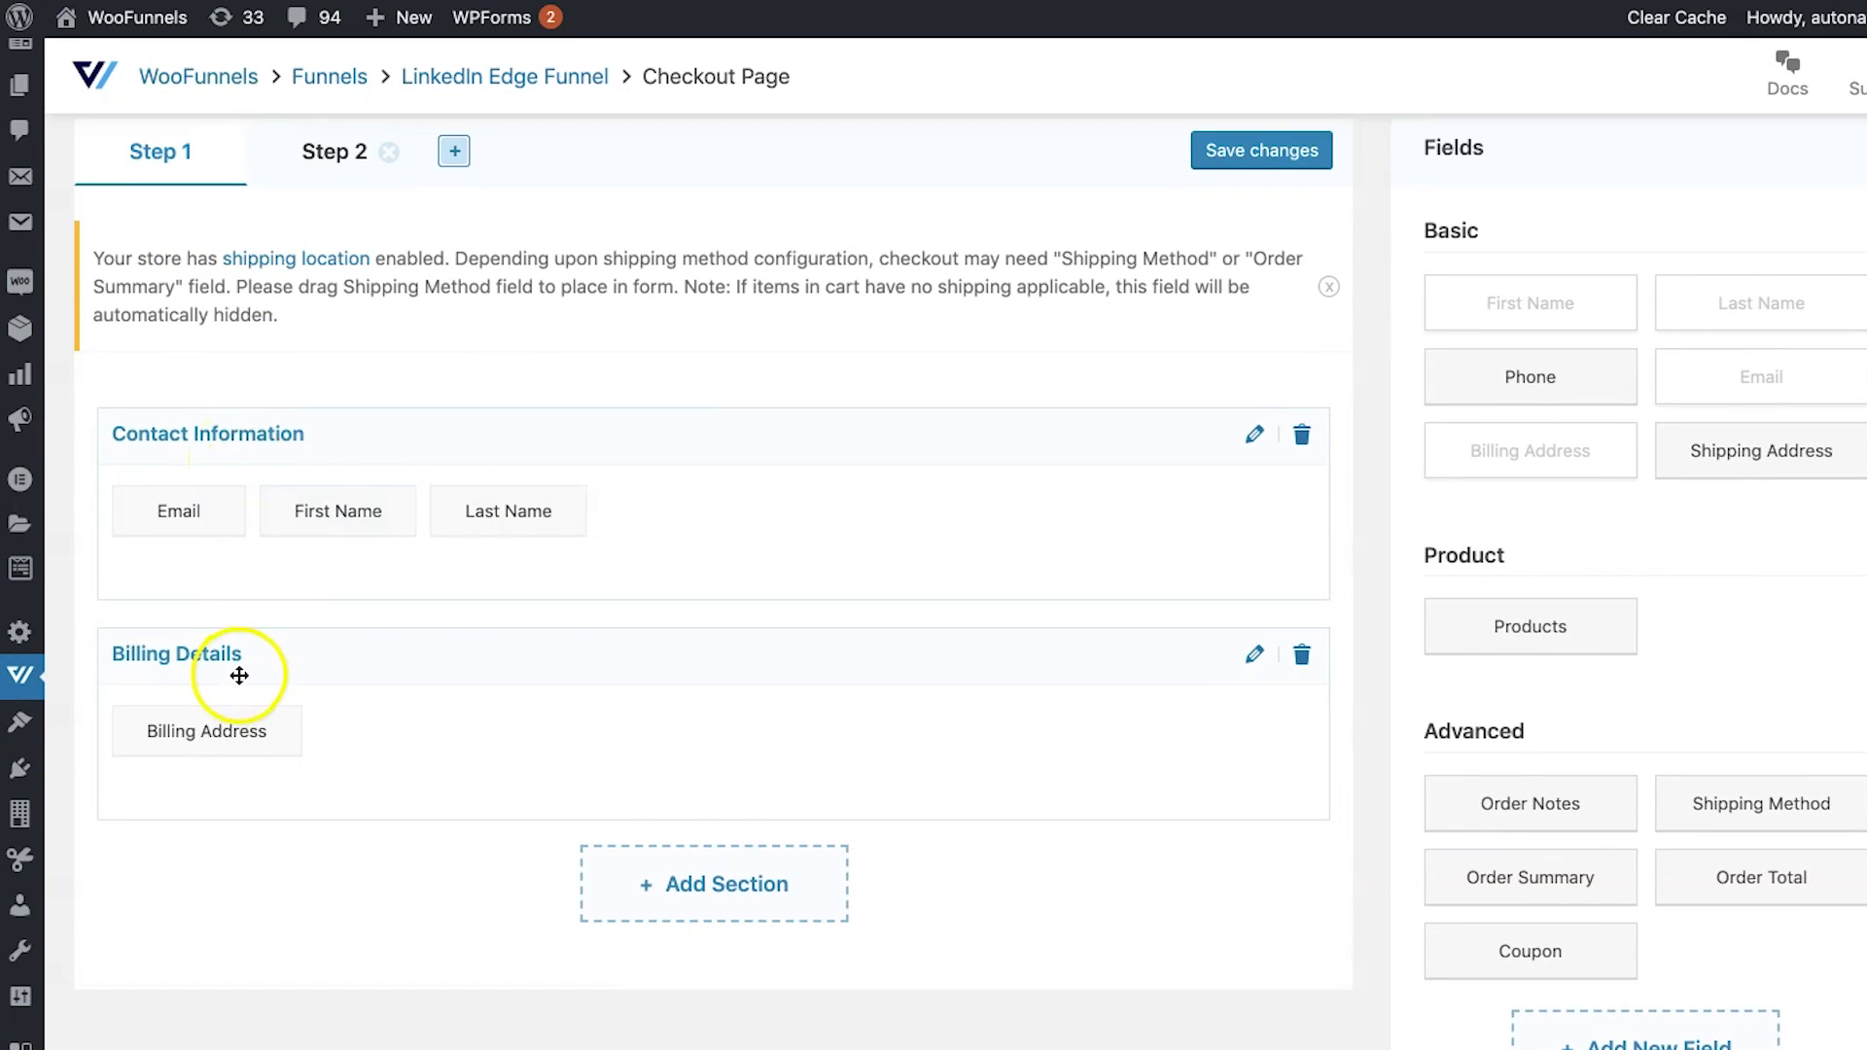
pyautogui.scroll(1, 525, 755)
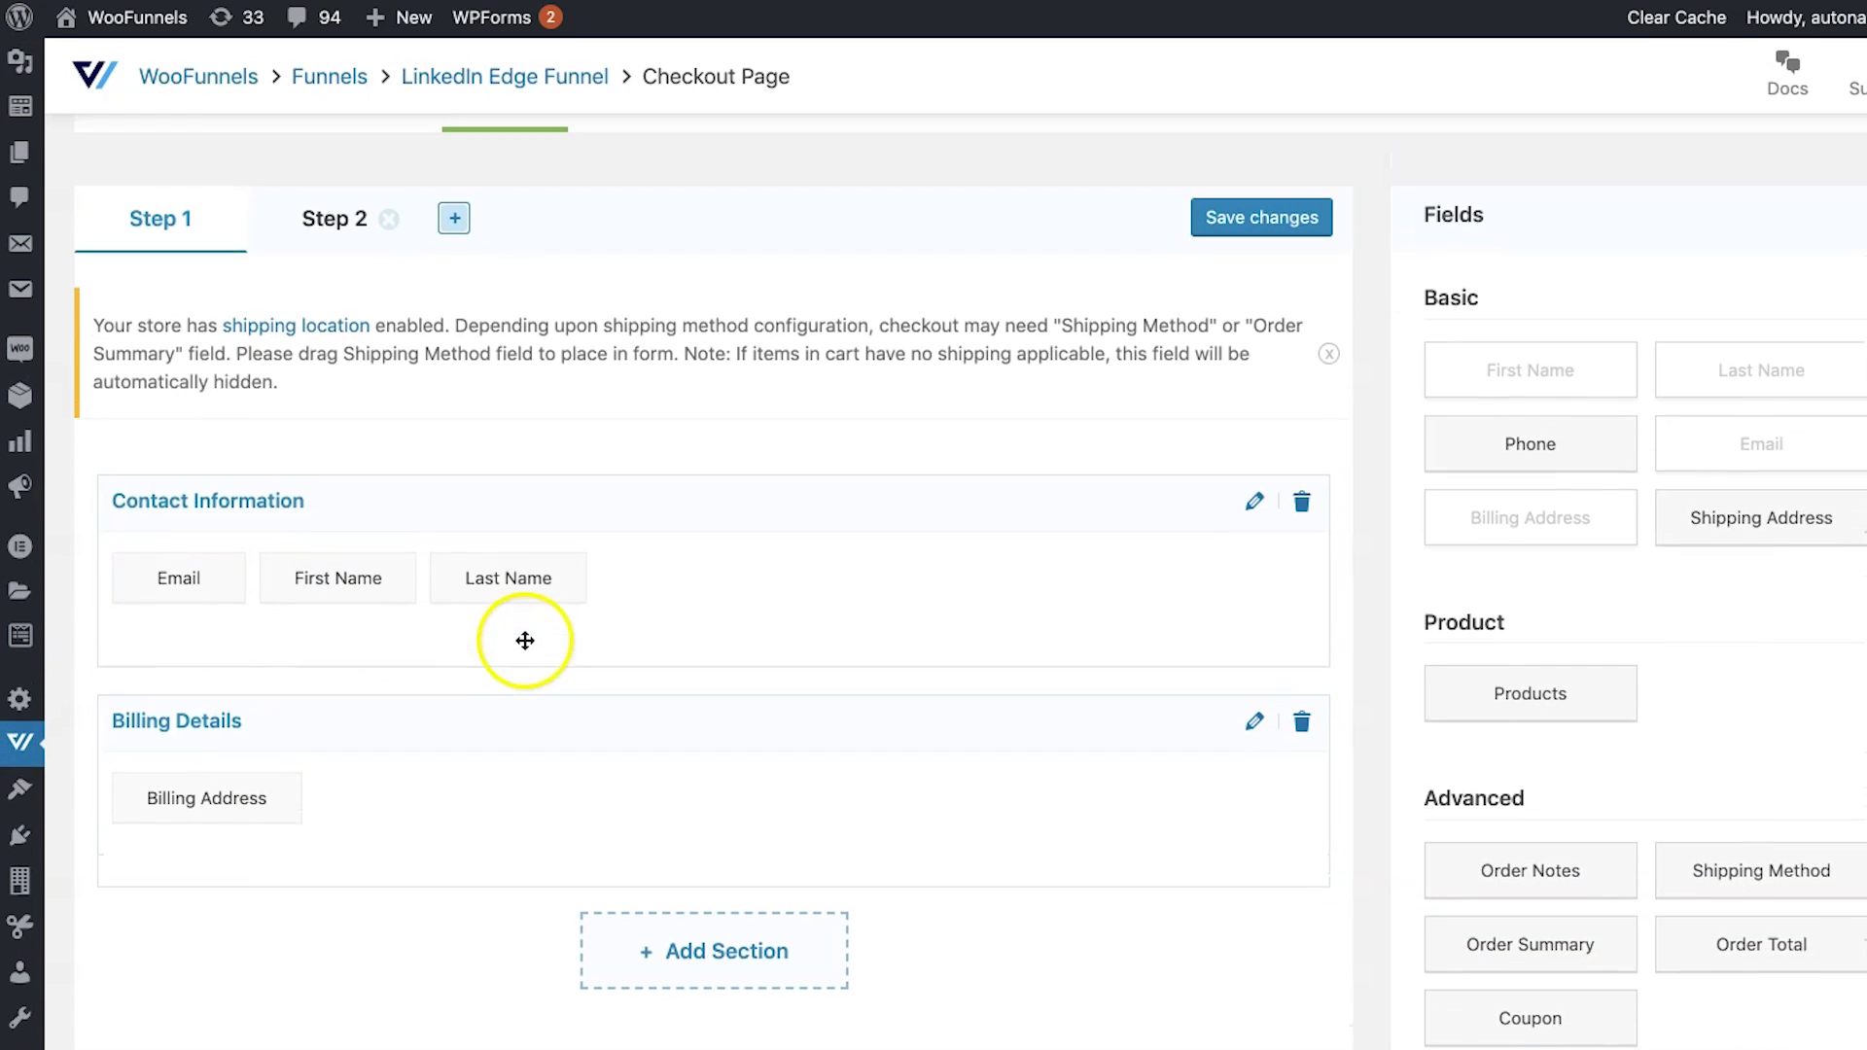
pyautogui.click(1252, 219)
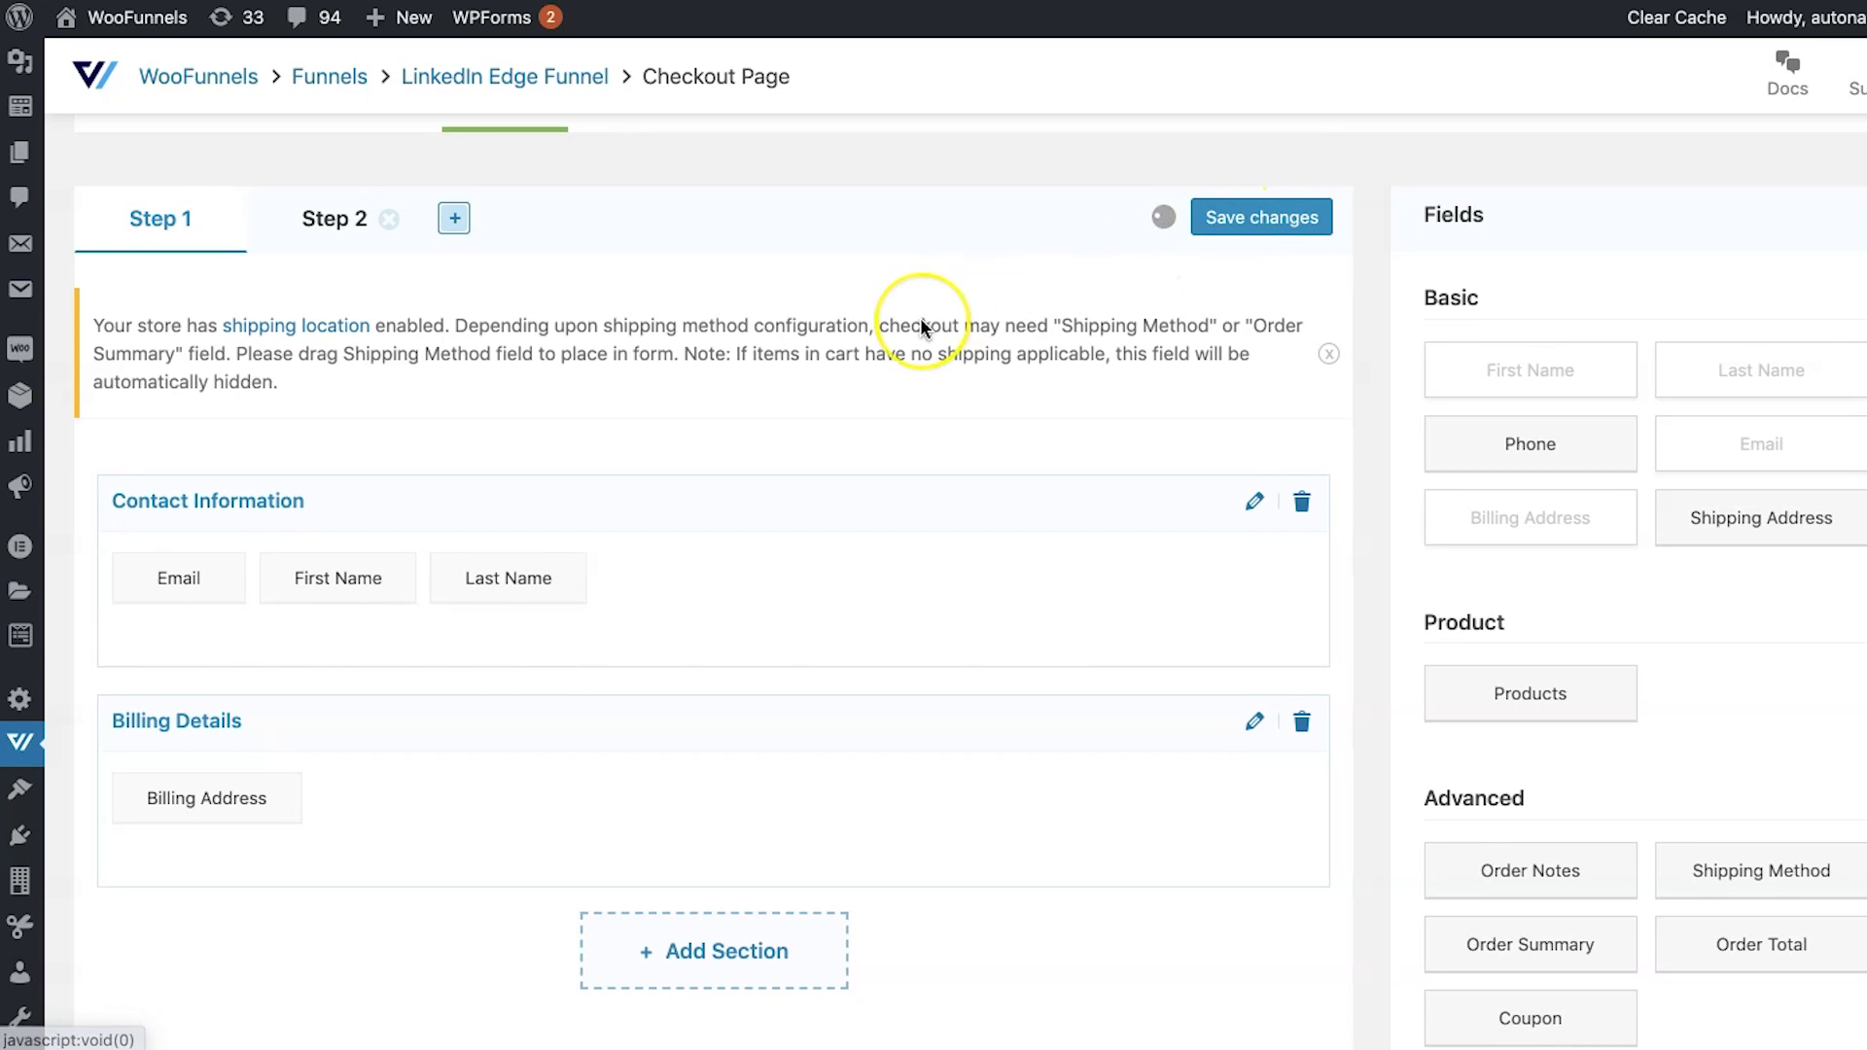
pyautogui.scroll(1, 923, 311)
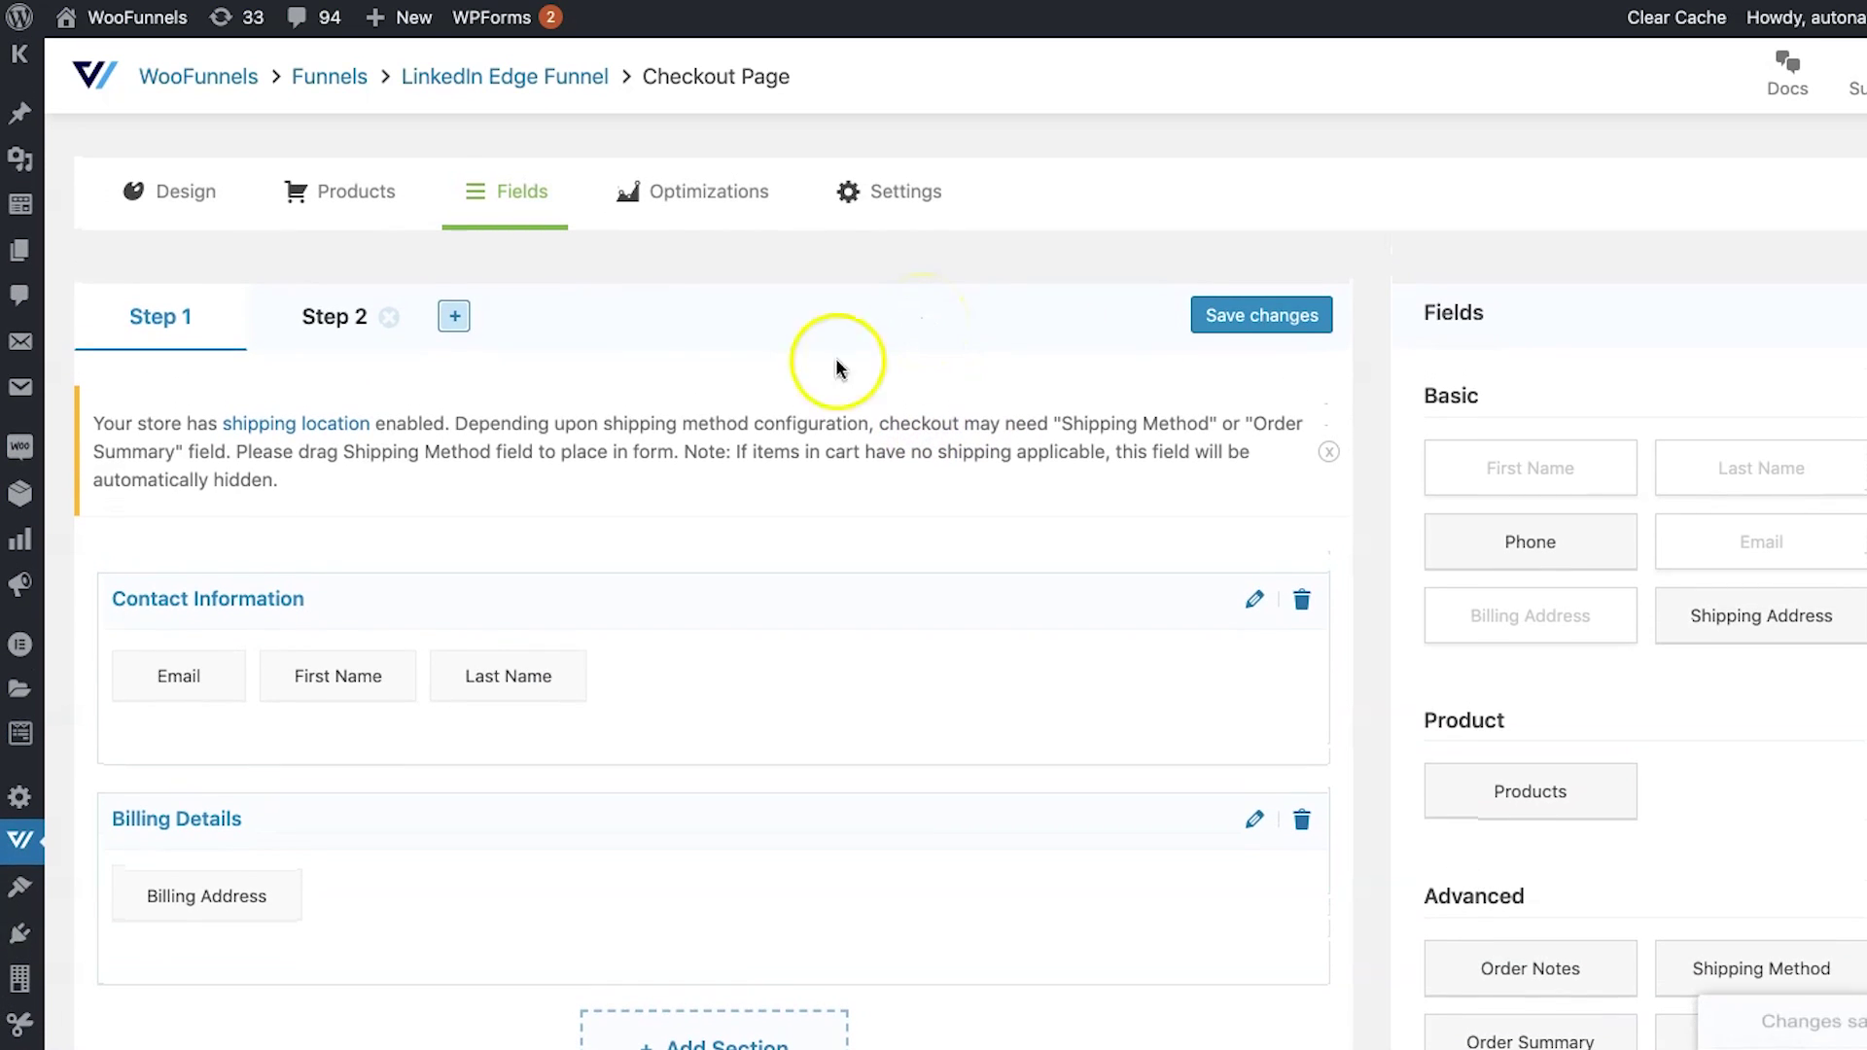
# - Look through the checkout page's Optimizations settings
pyautogui.click(696, 192)
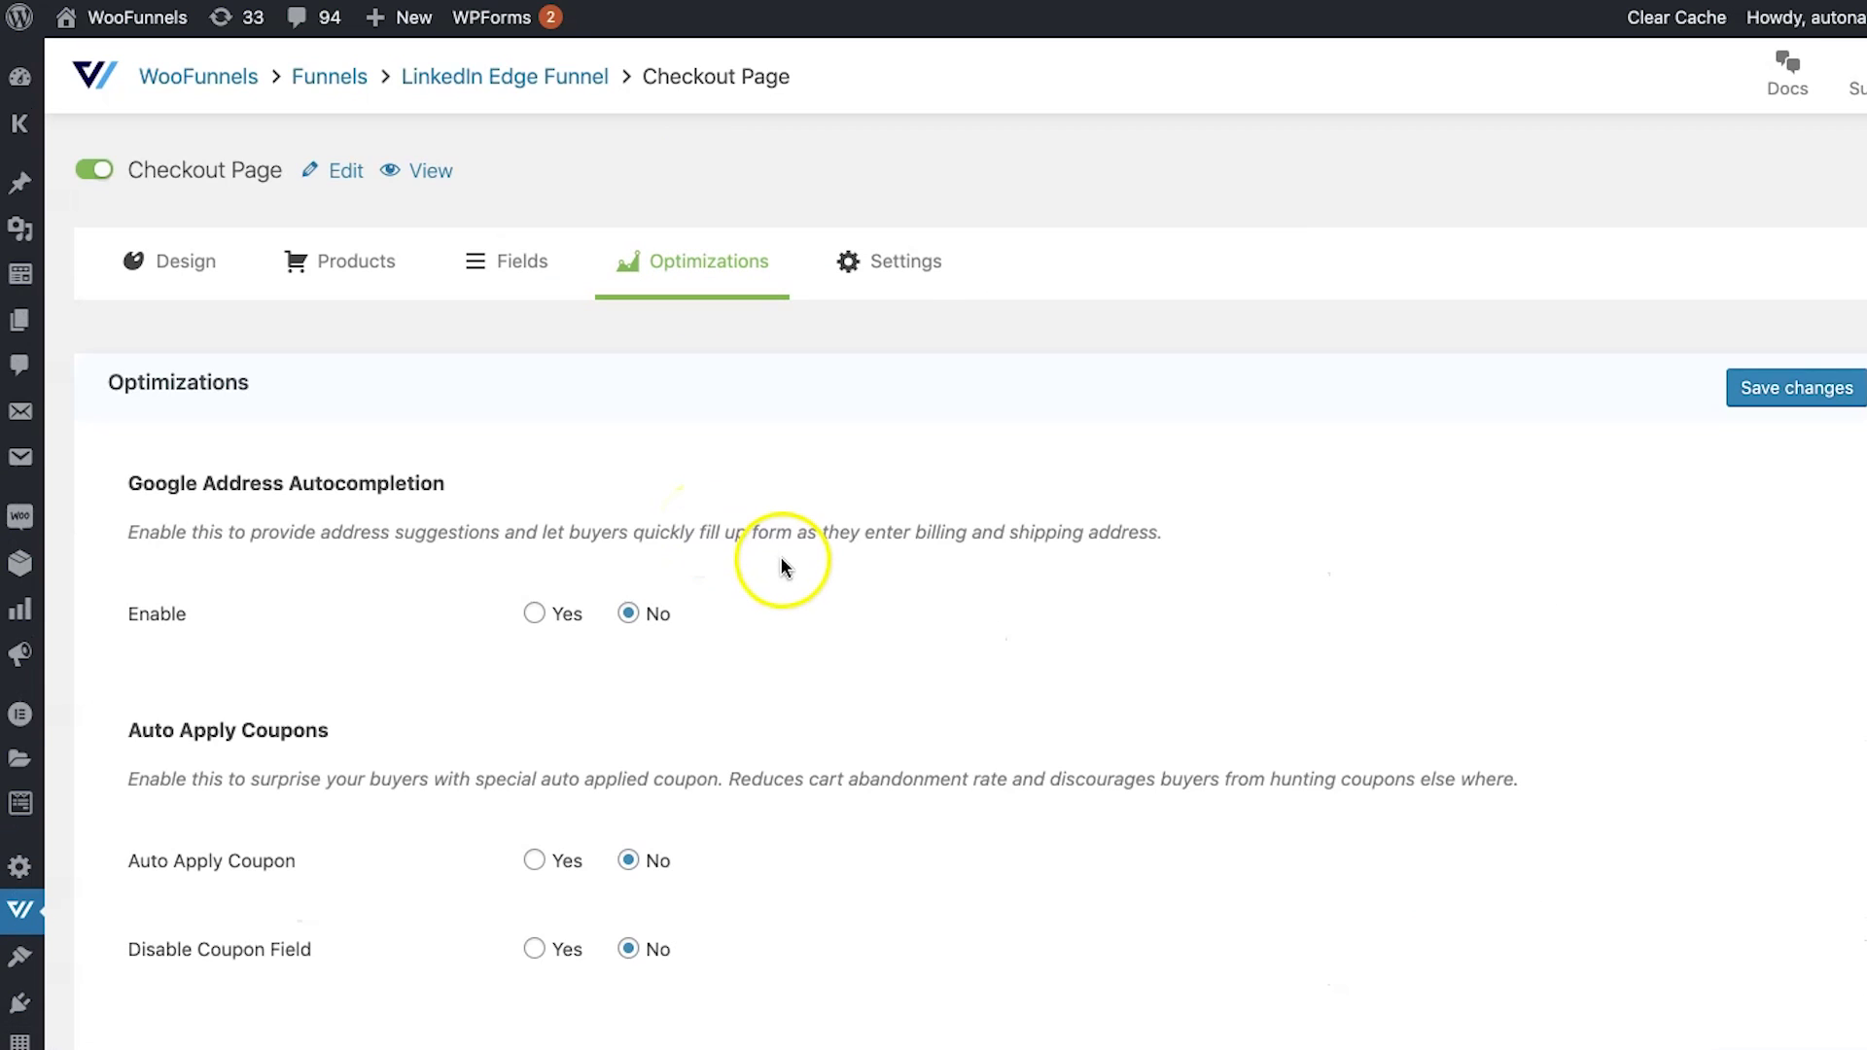
pyautogui.scroll(-1, 851, 637)
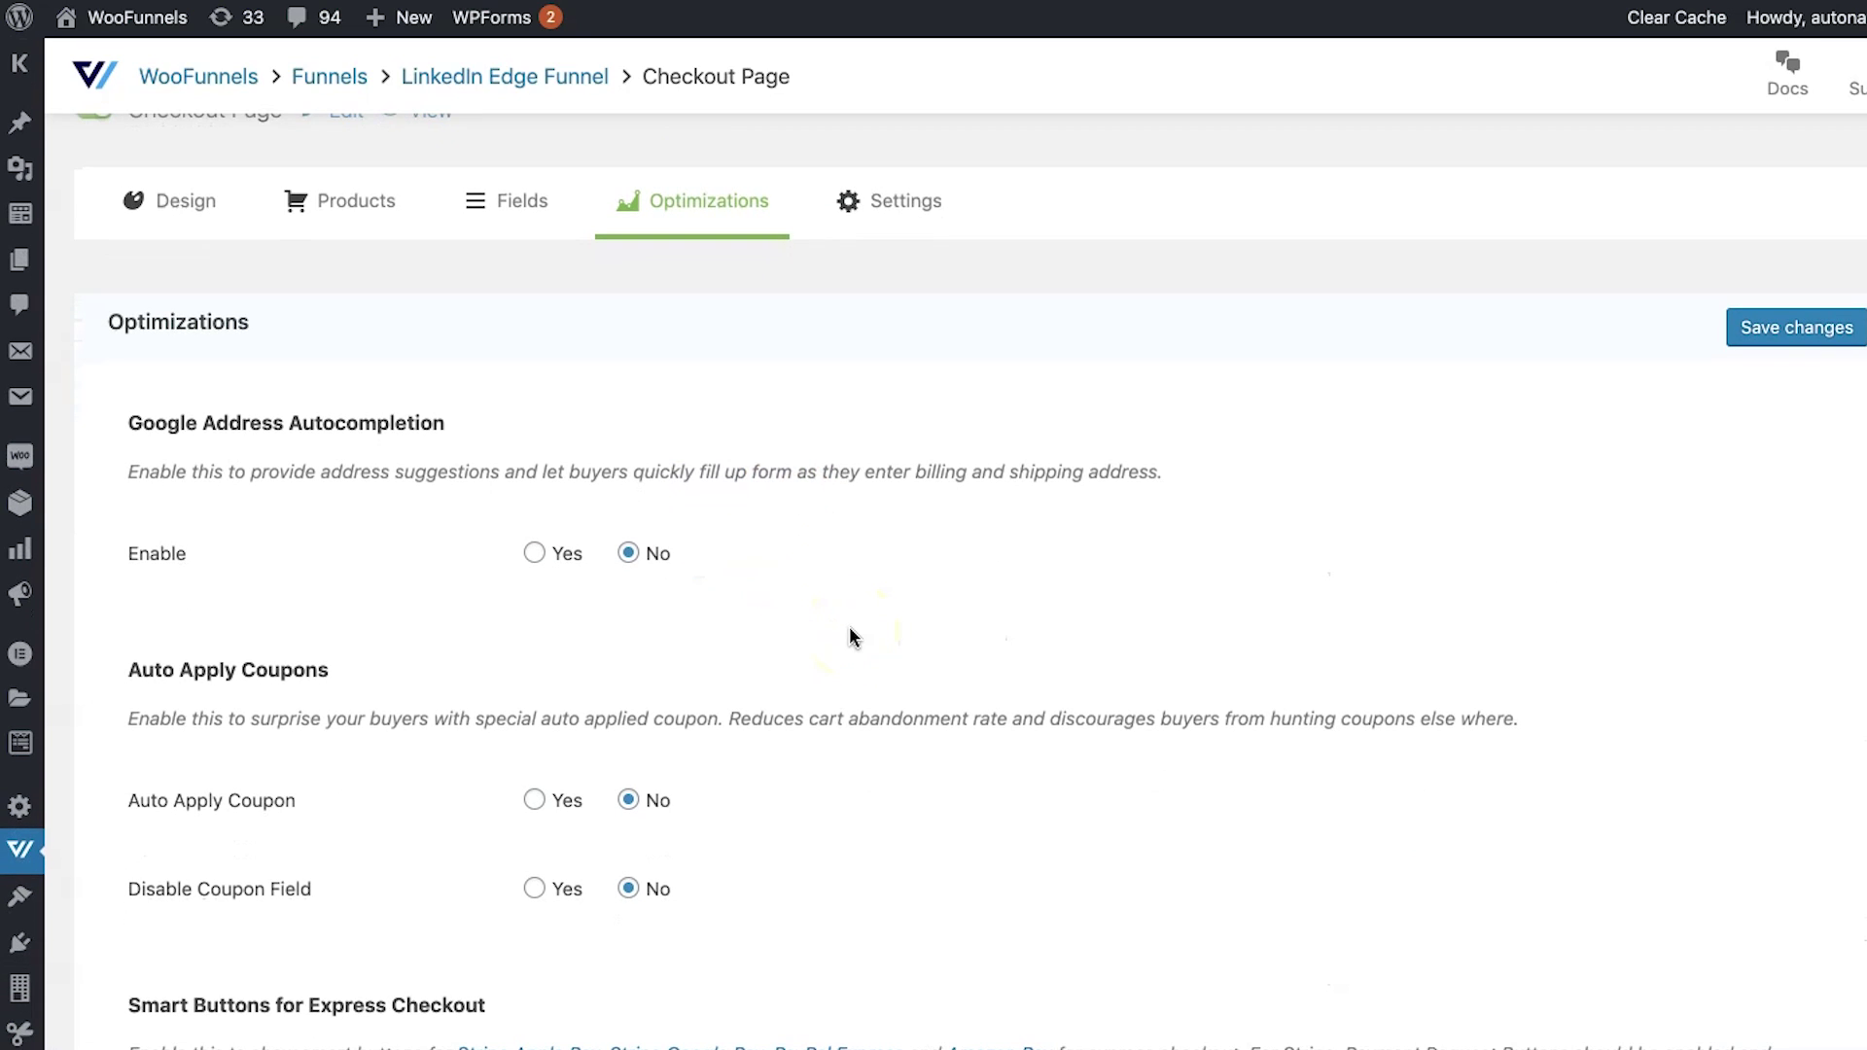
pyautogui.click(279, 517)
pyautogui.scroll(-1, 696, 465)
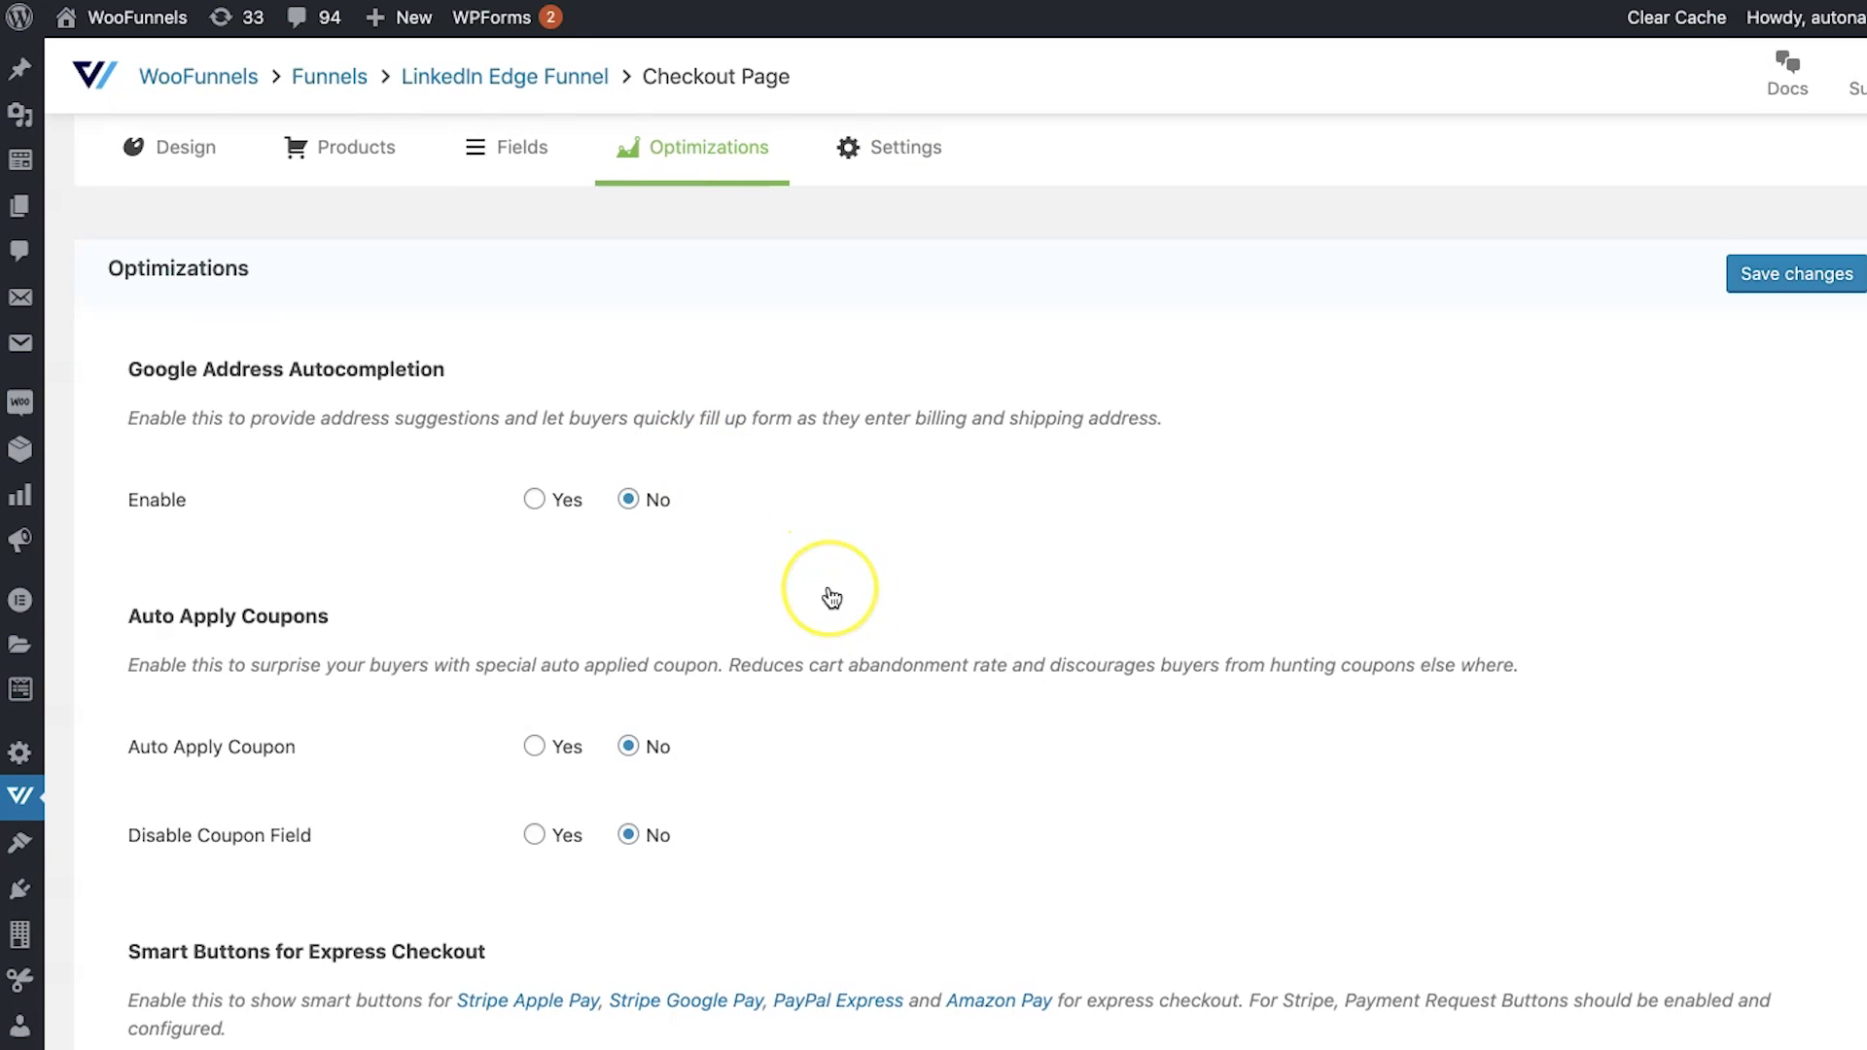
pyautogui.scroll(-3, 826, 598)
pyautogui.scroll(-4, 831, 597)
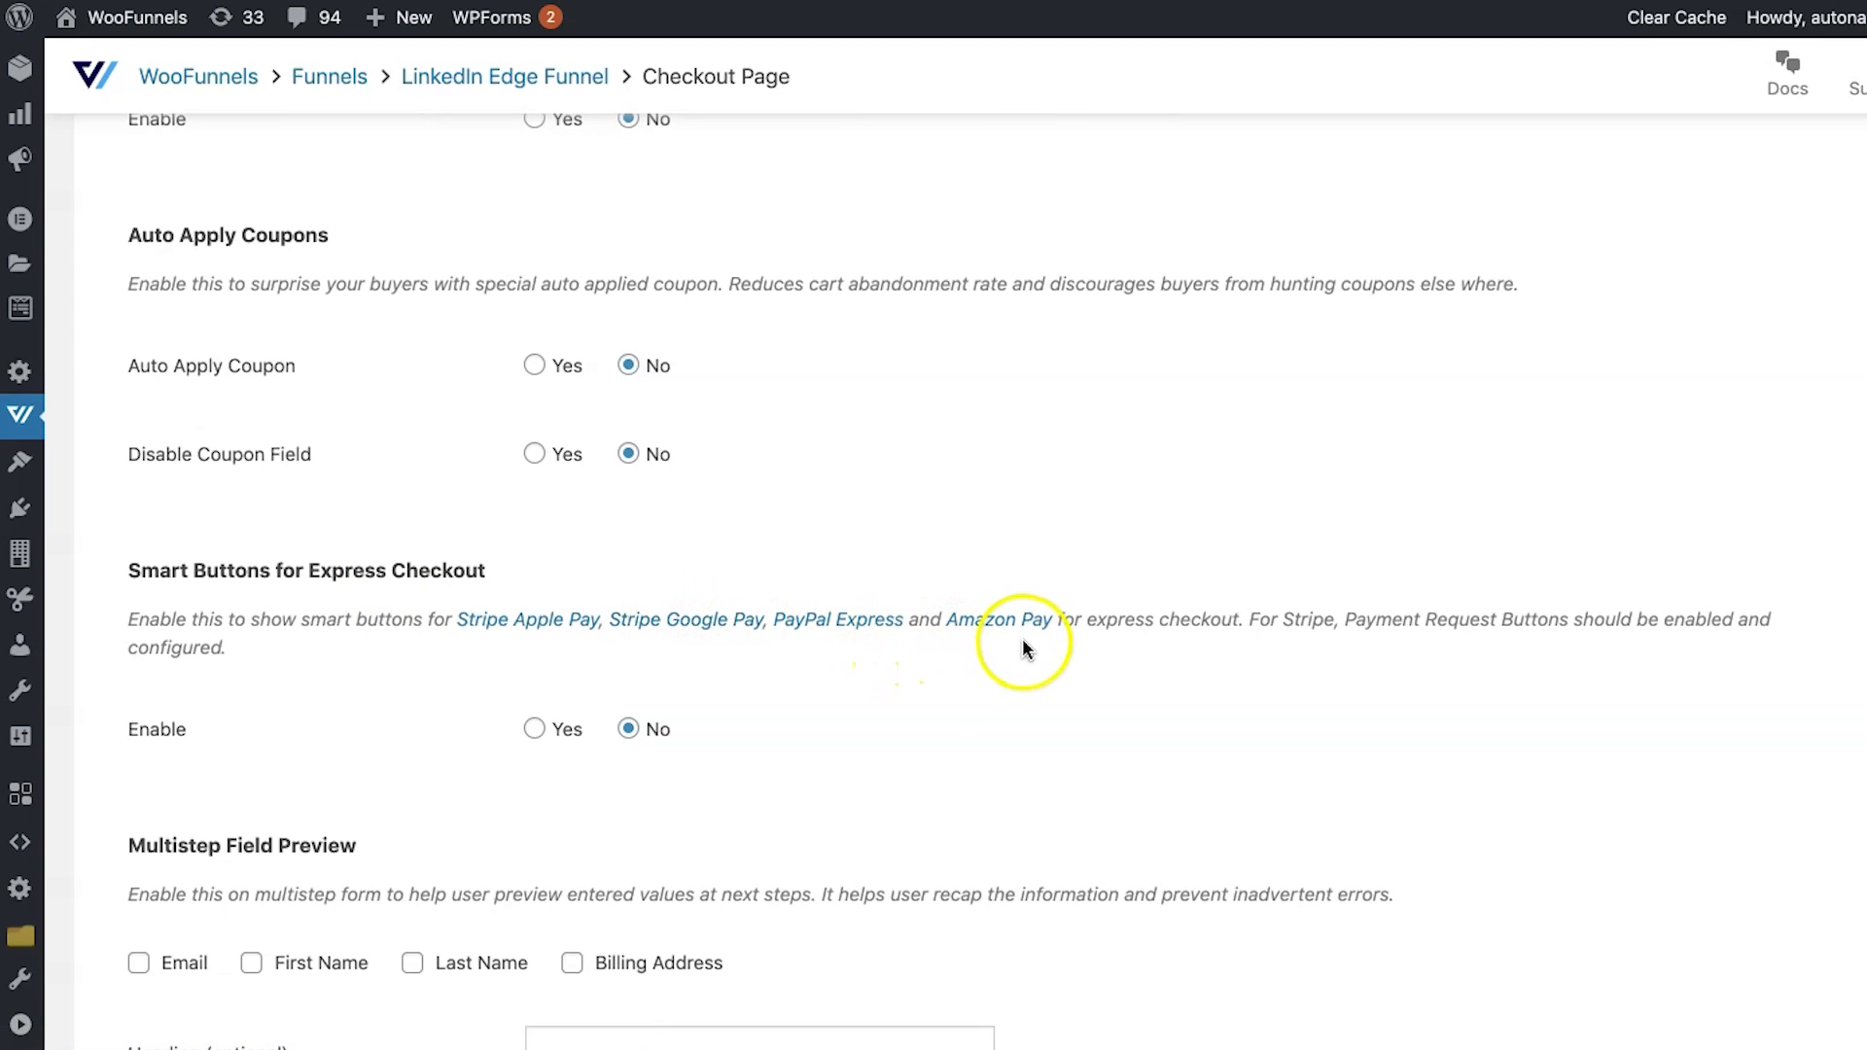
pyautogui.scroll(-1, 1111, 369)
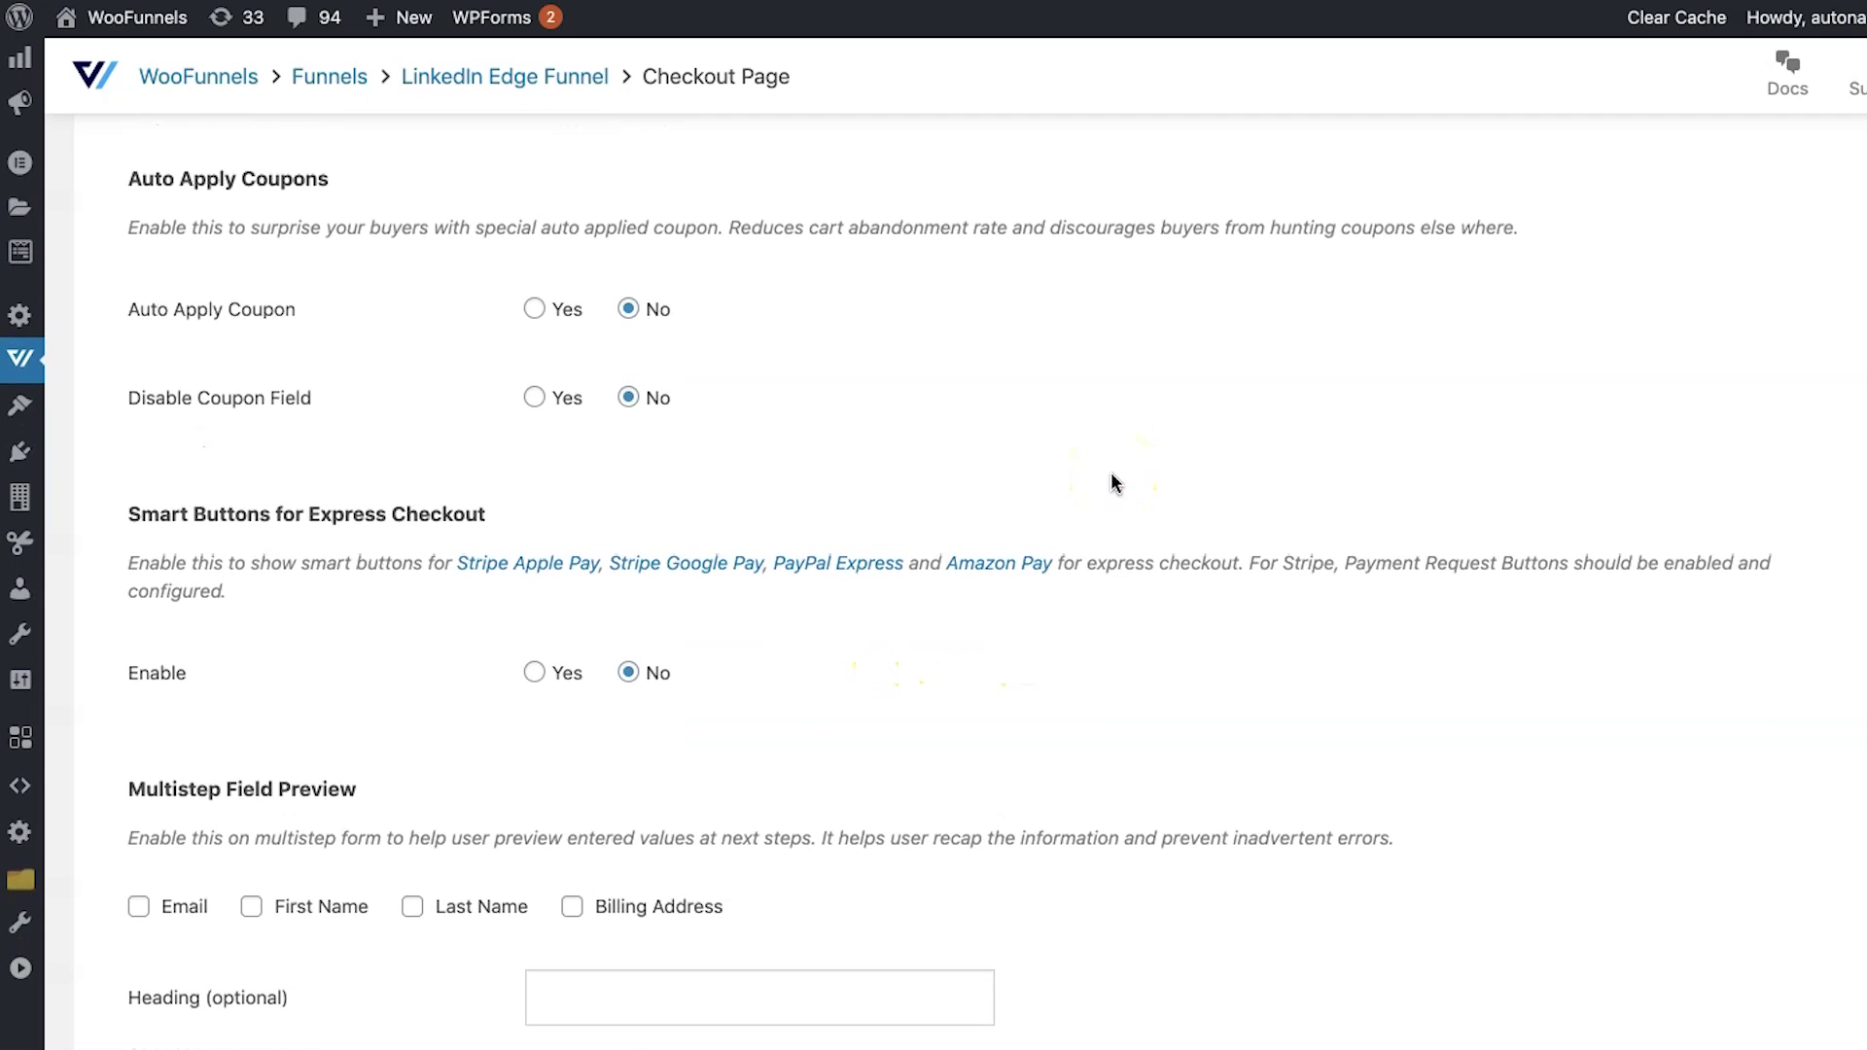
# - Go back up to the tab bar and switch to the checkout's Design settings
pyautogui.scroll(4, 1112, 474)
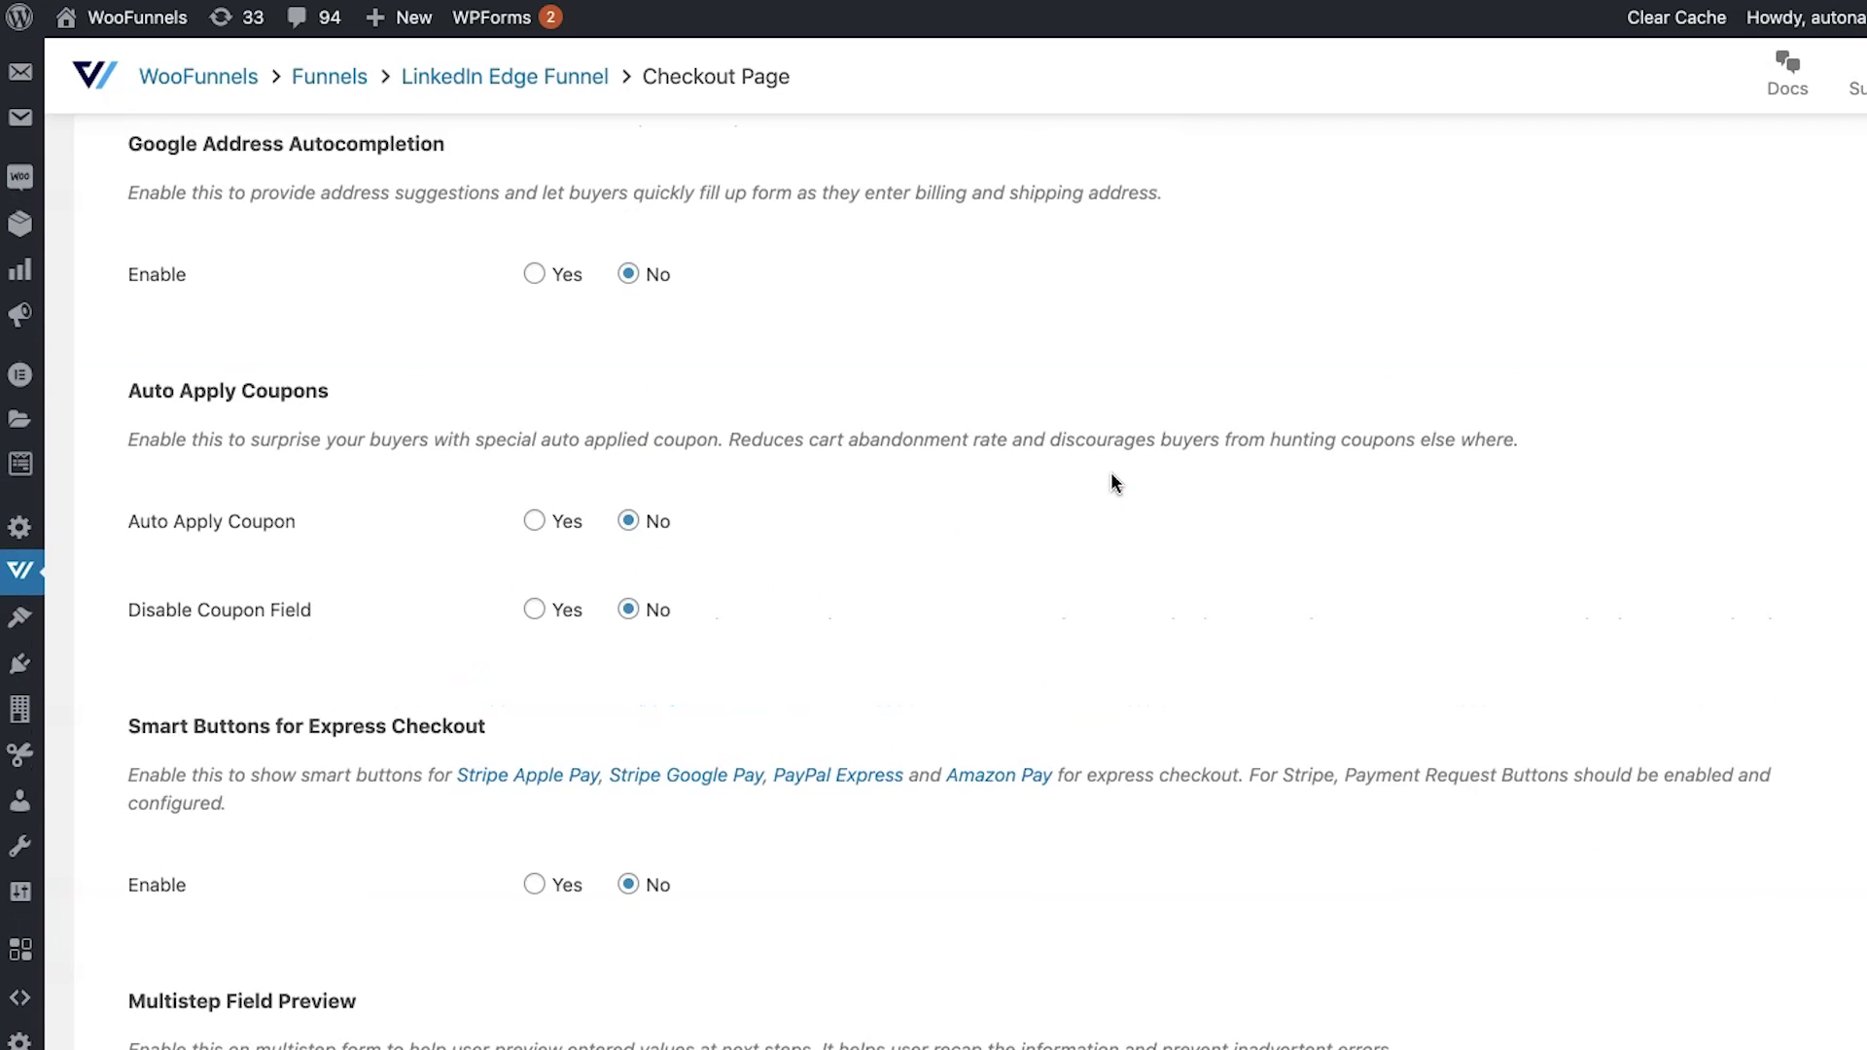
pyautogui.scroll(2, 1115, 483)
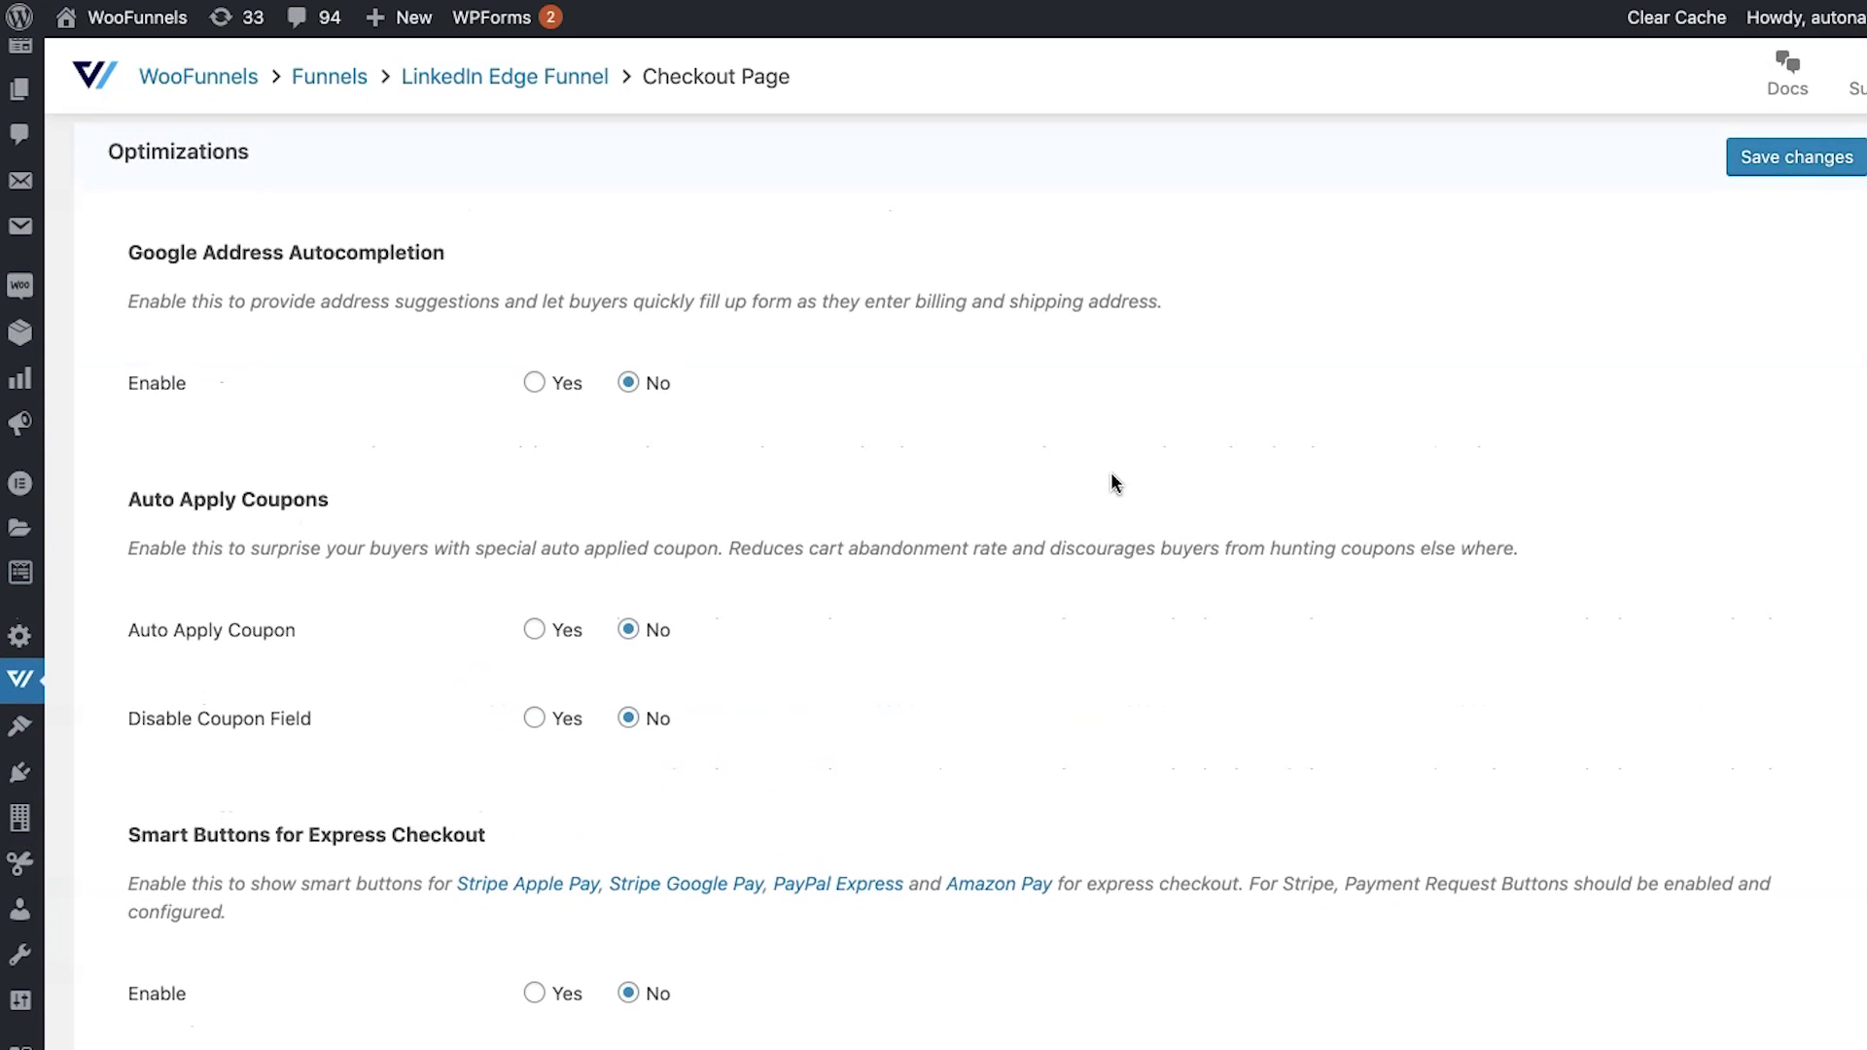
pyautogui.scroll(2, 1115, 483)
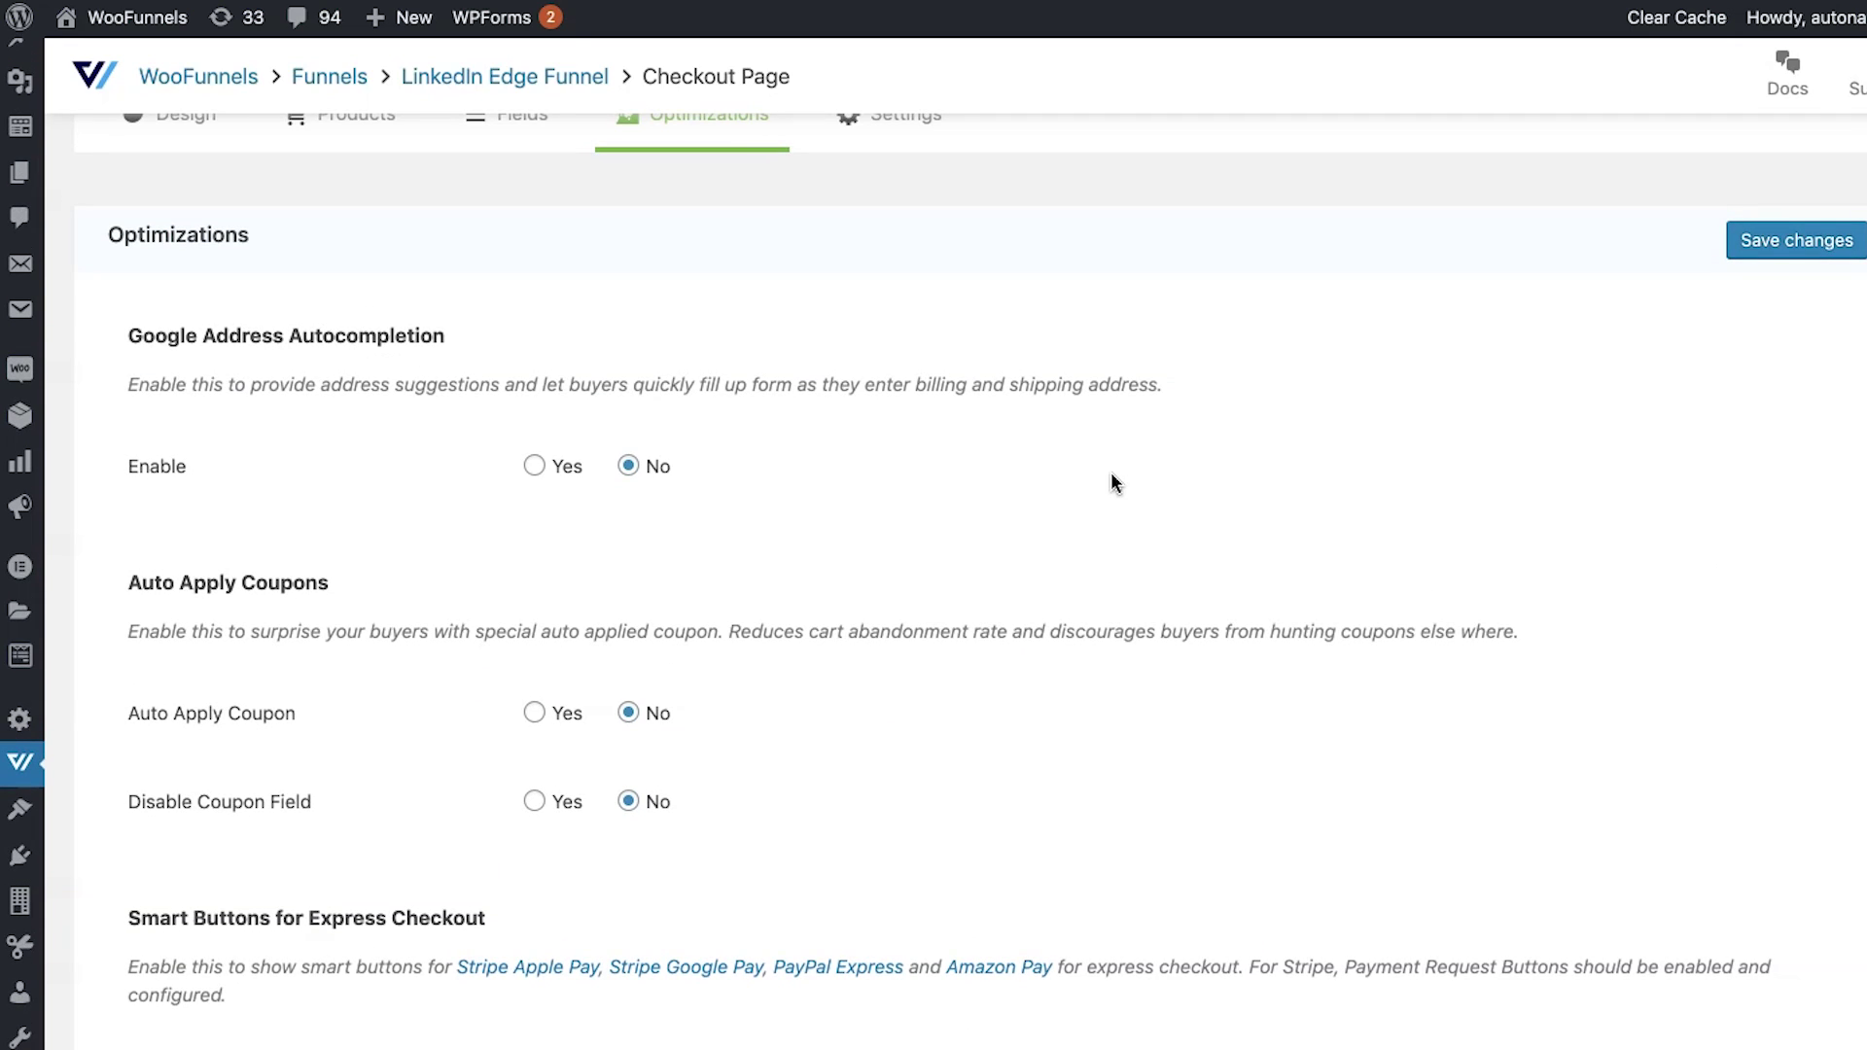
pyautogui.scroll(1, 1114, 483)
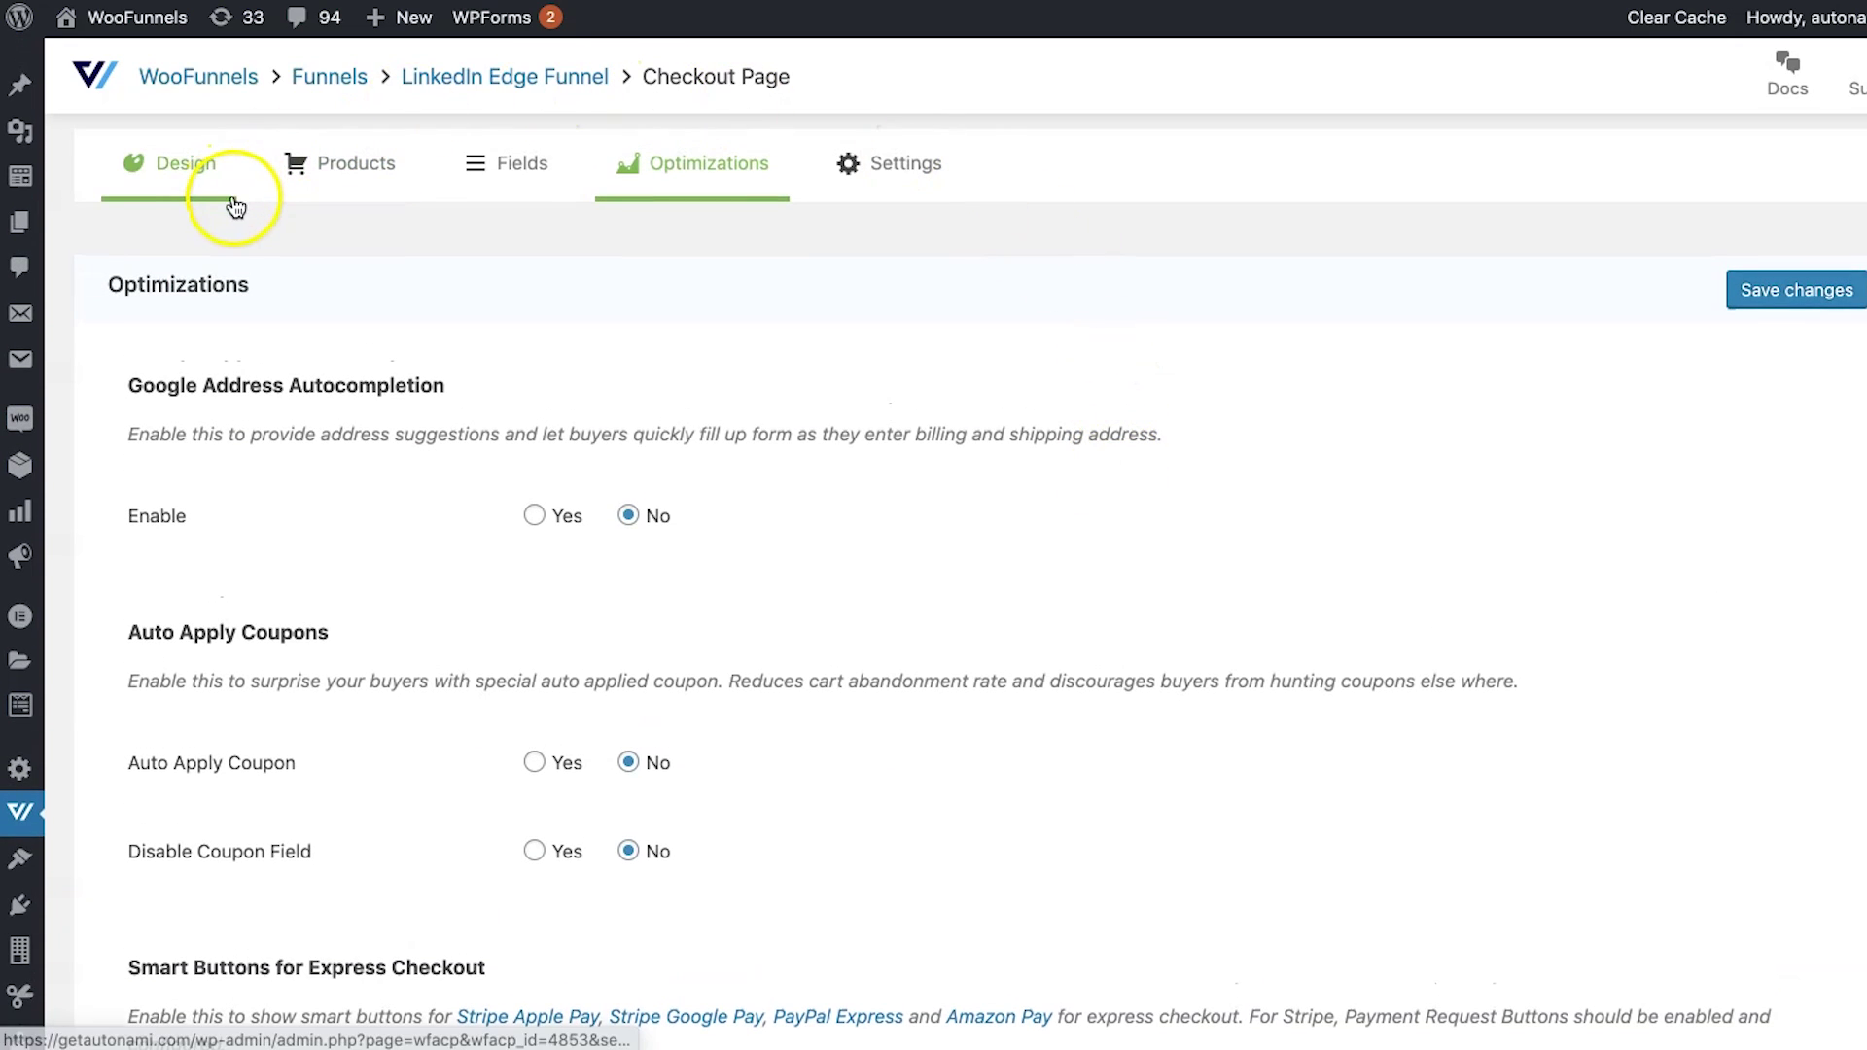
pyautogui.click(188, 199)
# - Open the checkout template in Elementor and scroll through the page preview
pyautogui.scroll(-1, 926, 716)
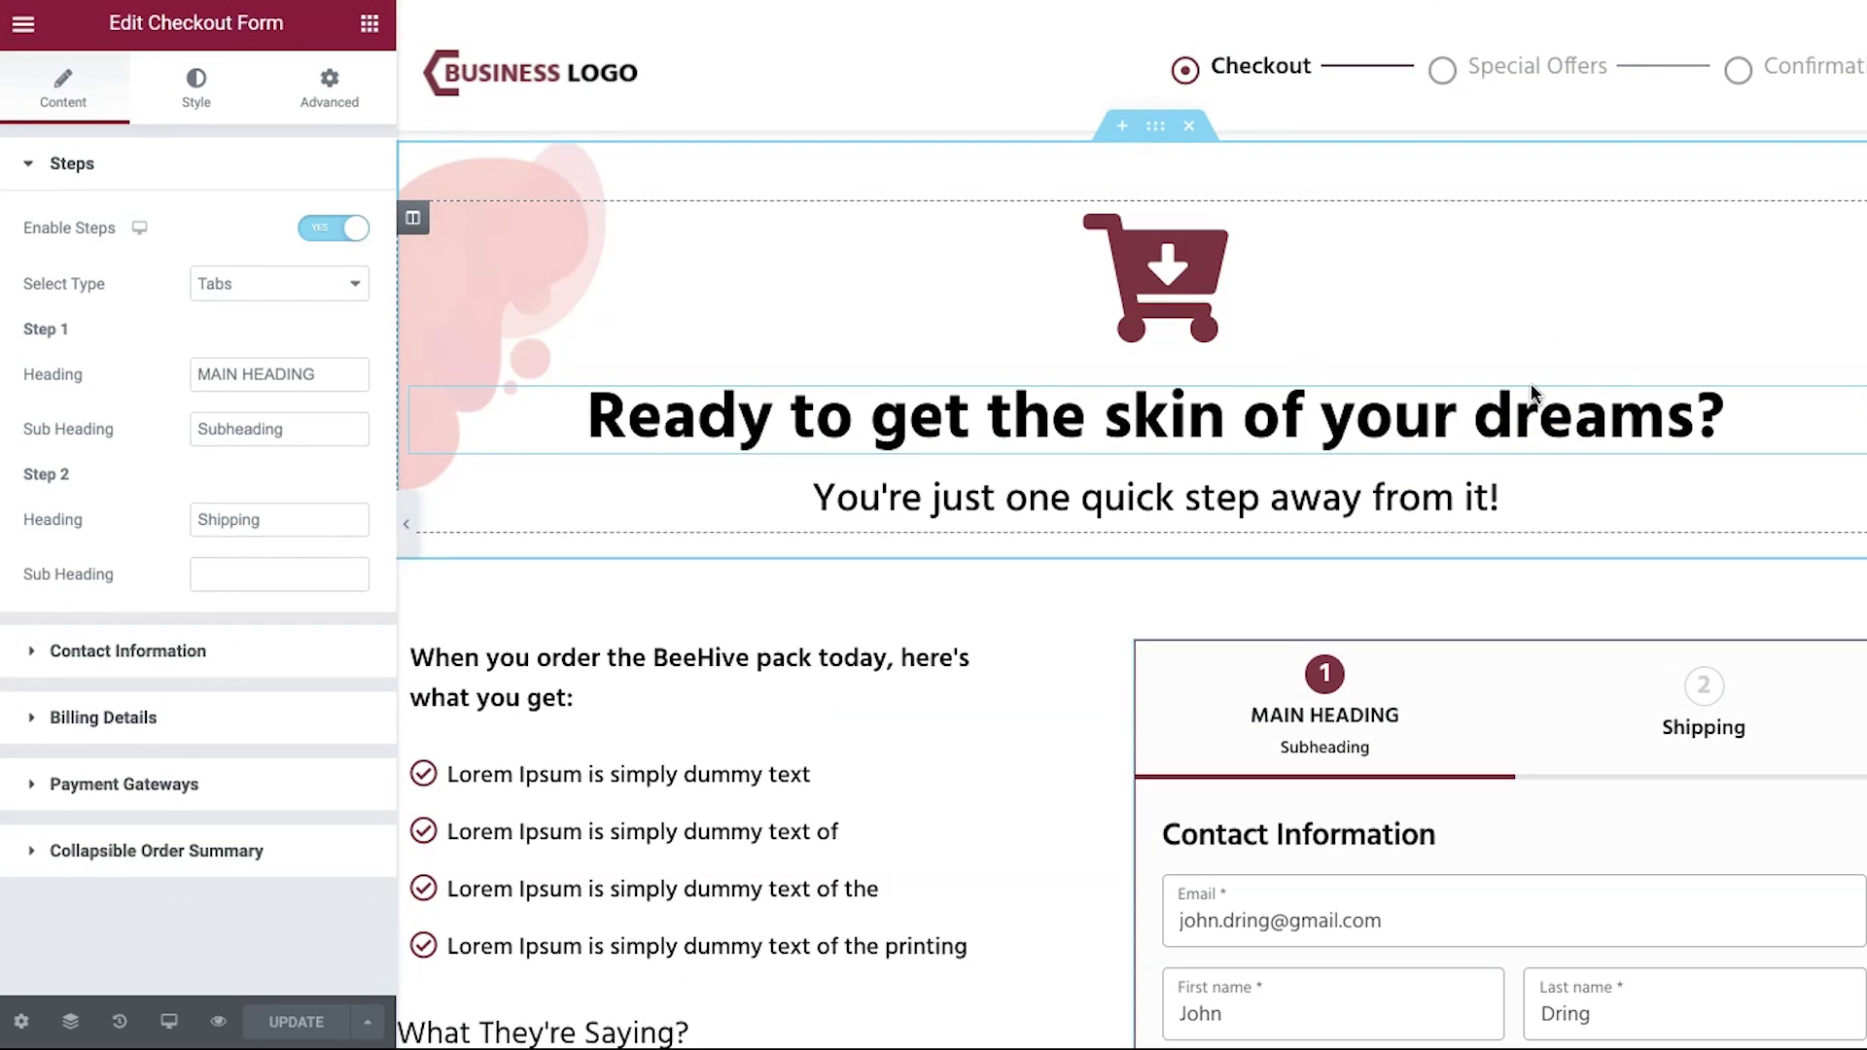
pyautogui.click(1648, 304)
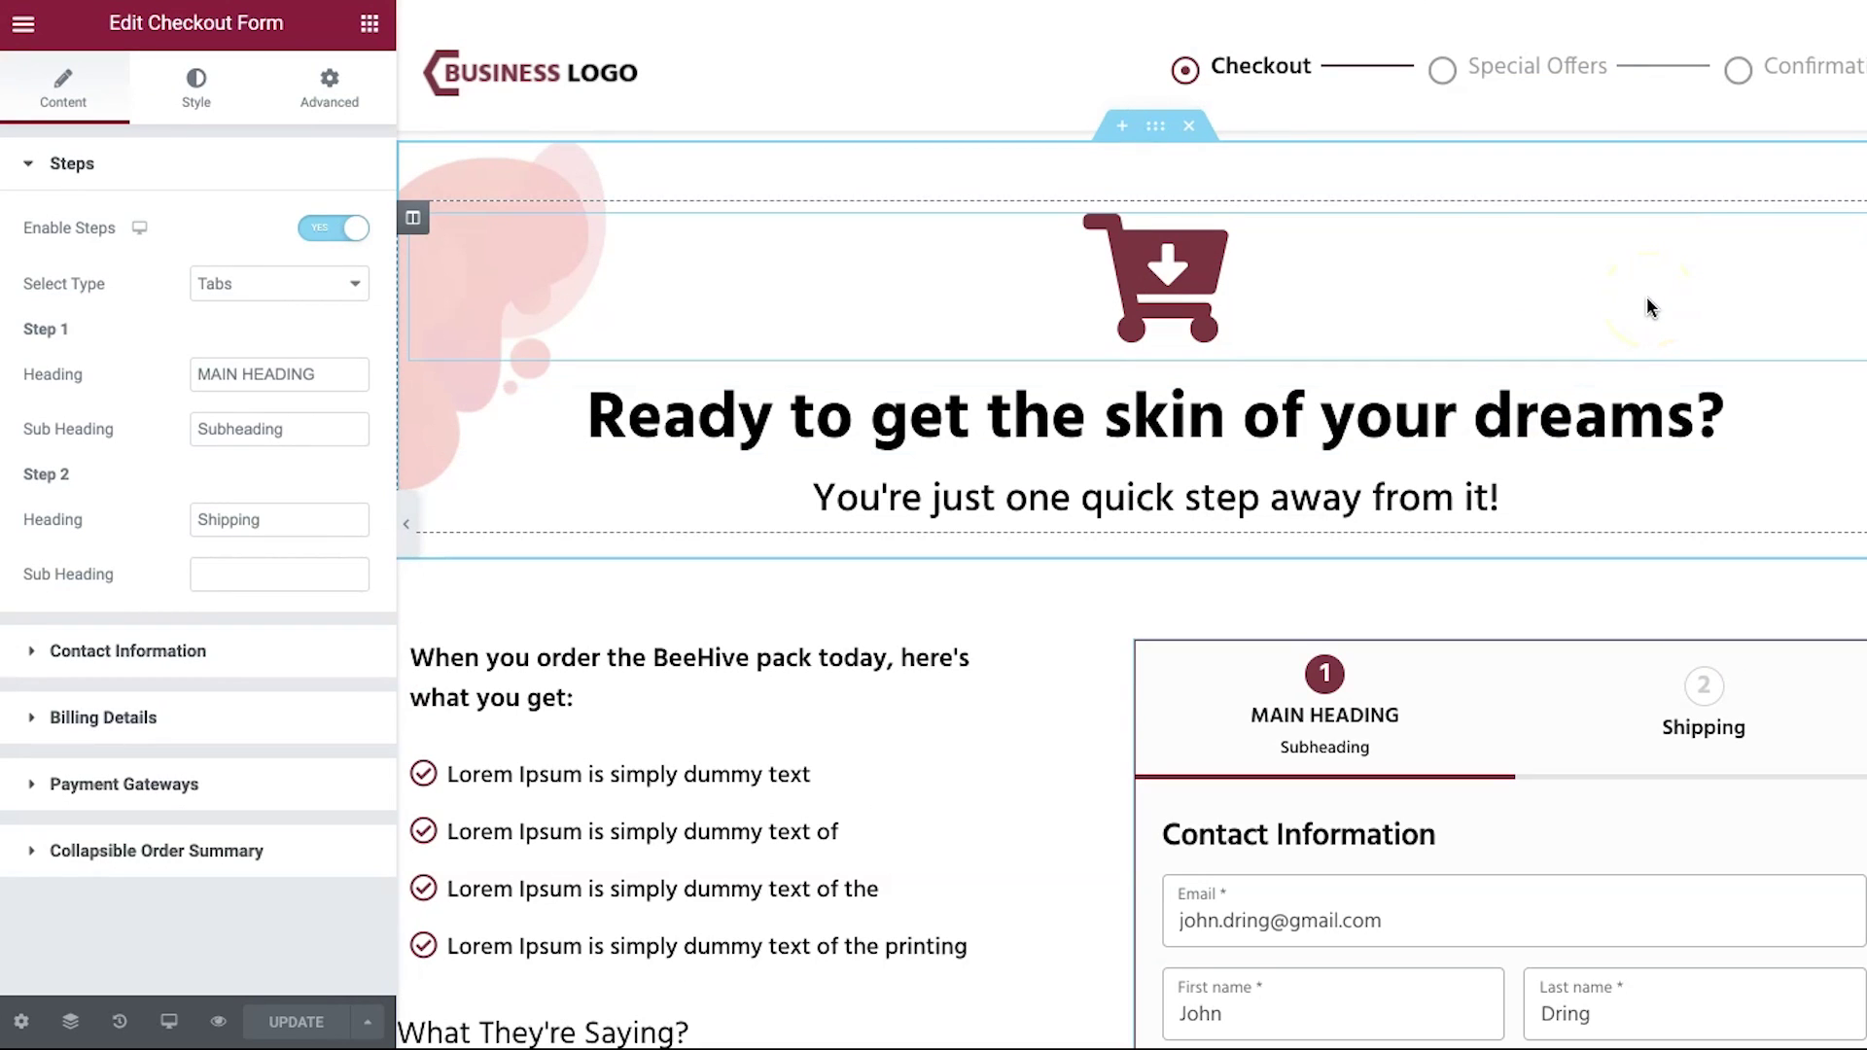
pyautogui.click(1471, 341)
pyautogui.scroll(-3, 1498, 420)
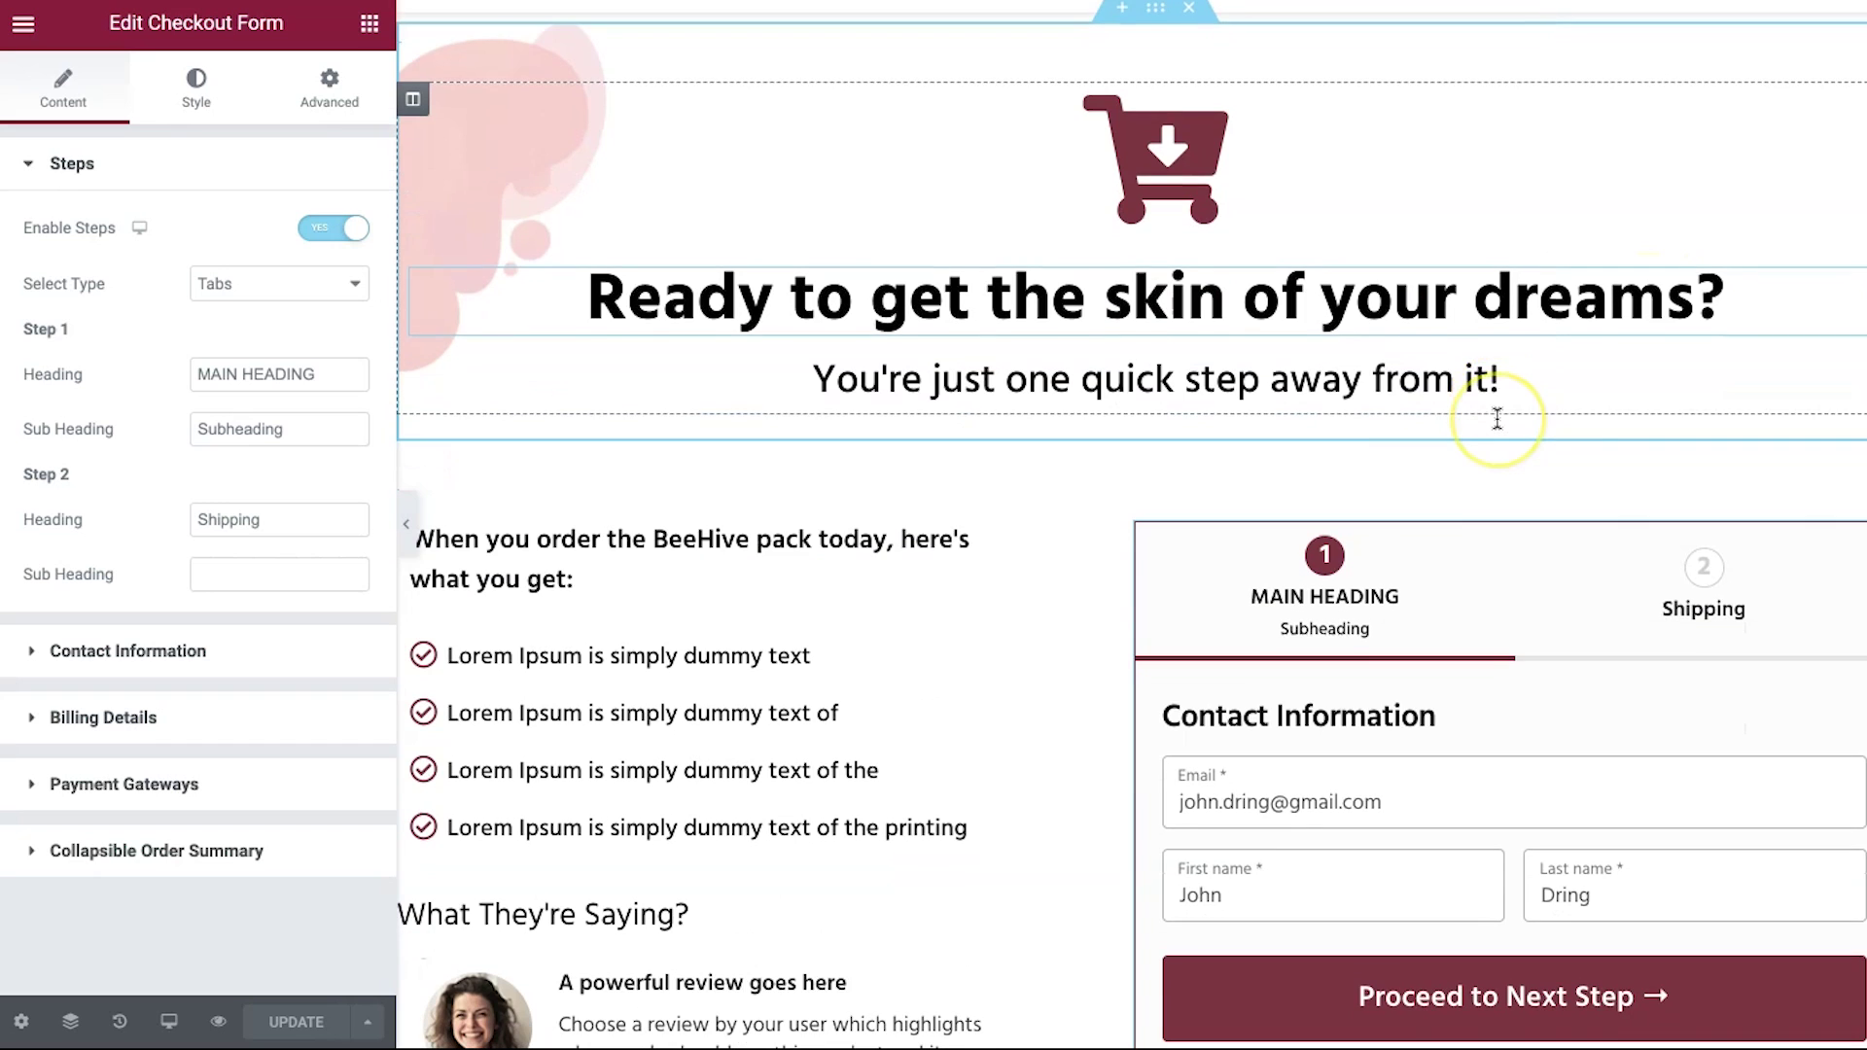
pyautogui.scroll(-8, 1498, 418)
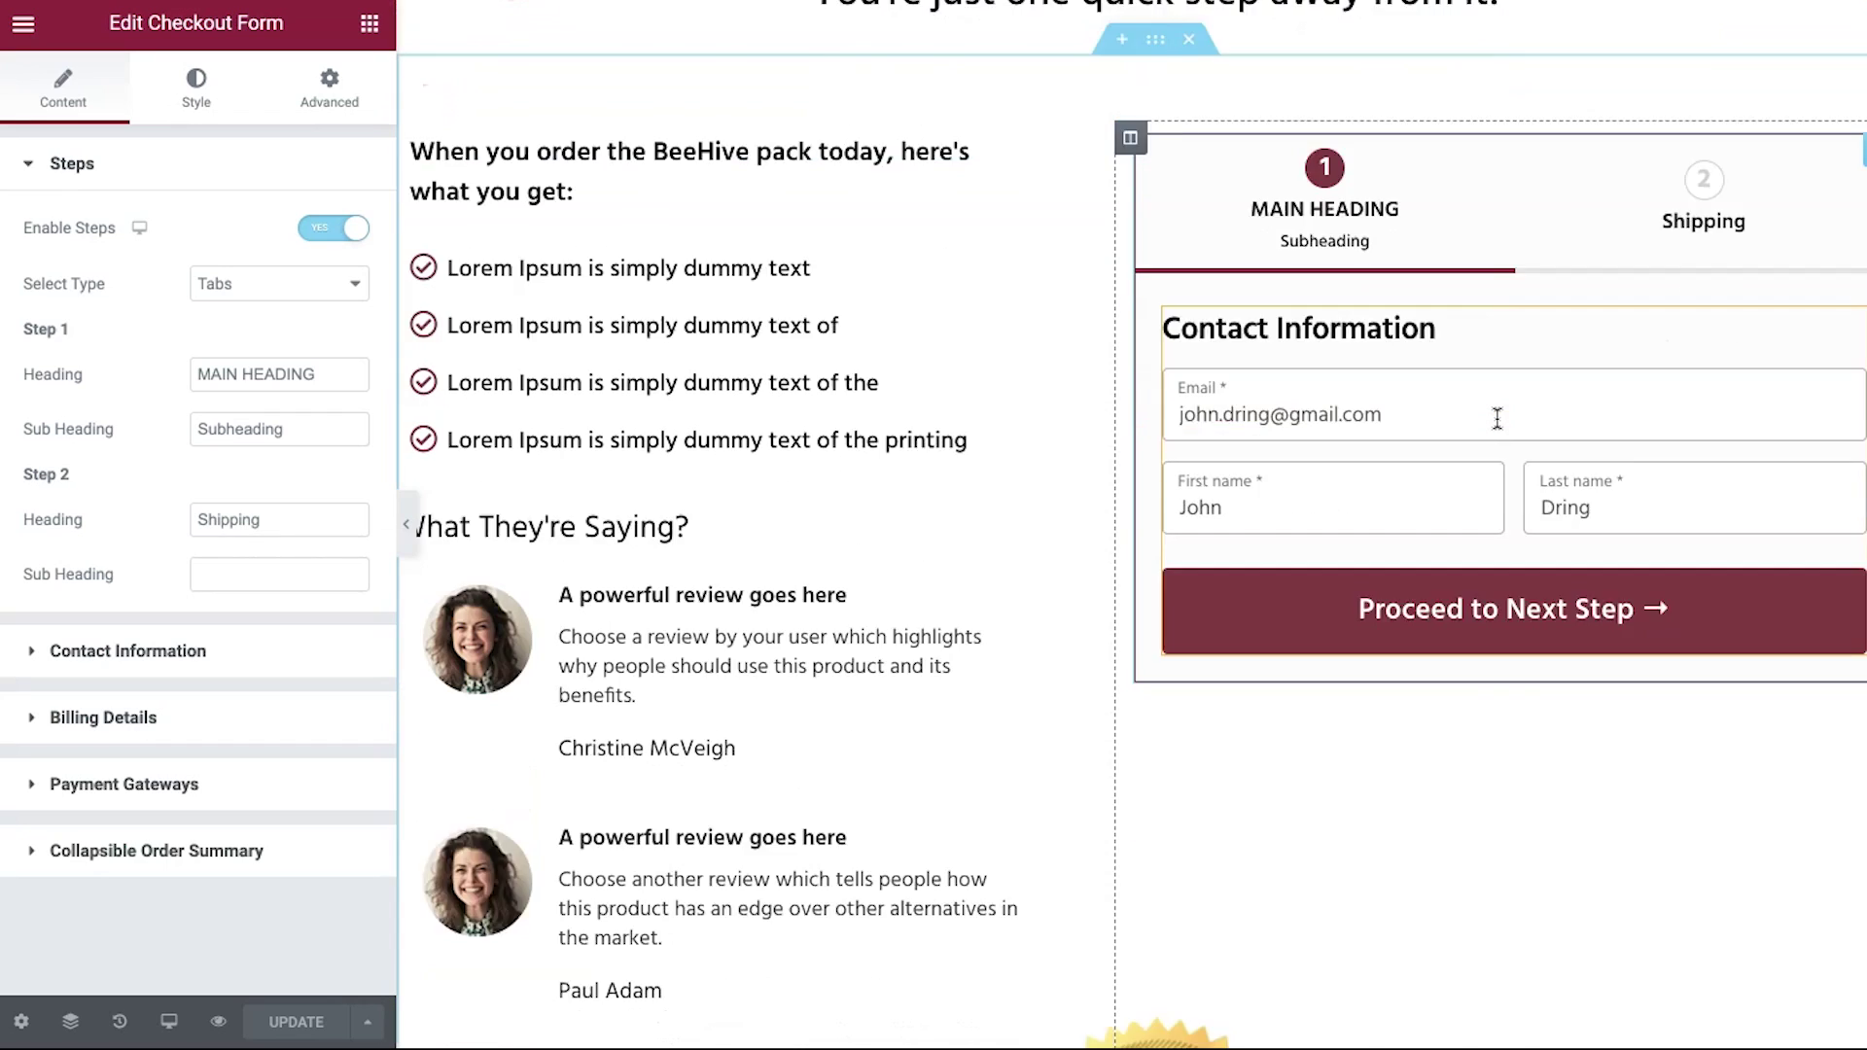
pyautogui.scroll(7, 1497, 418)
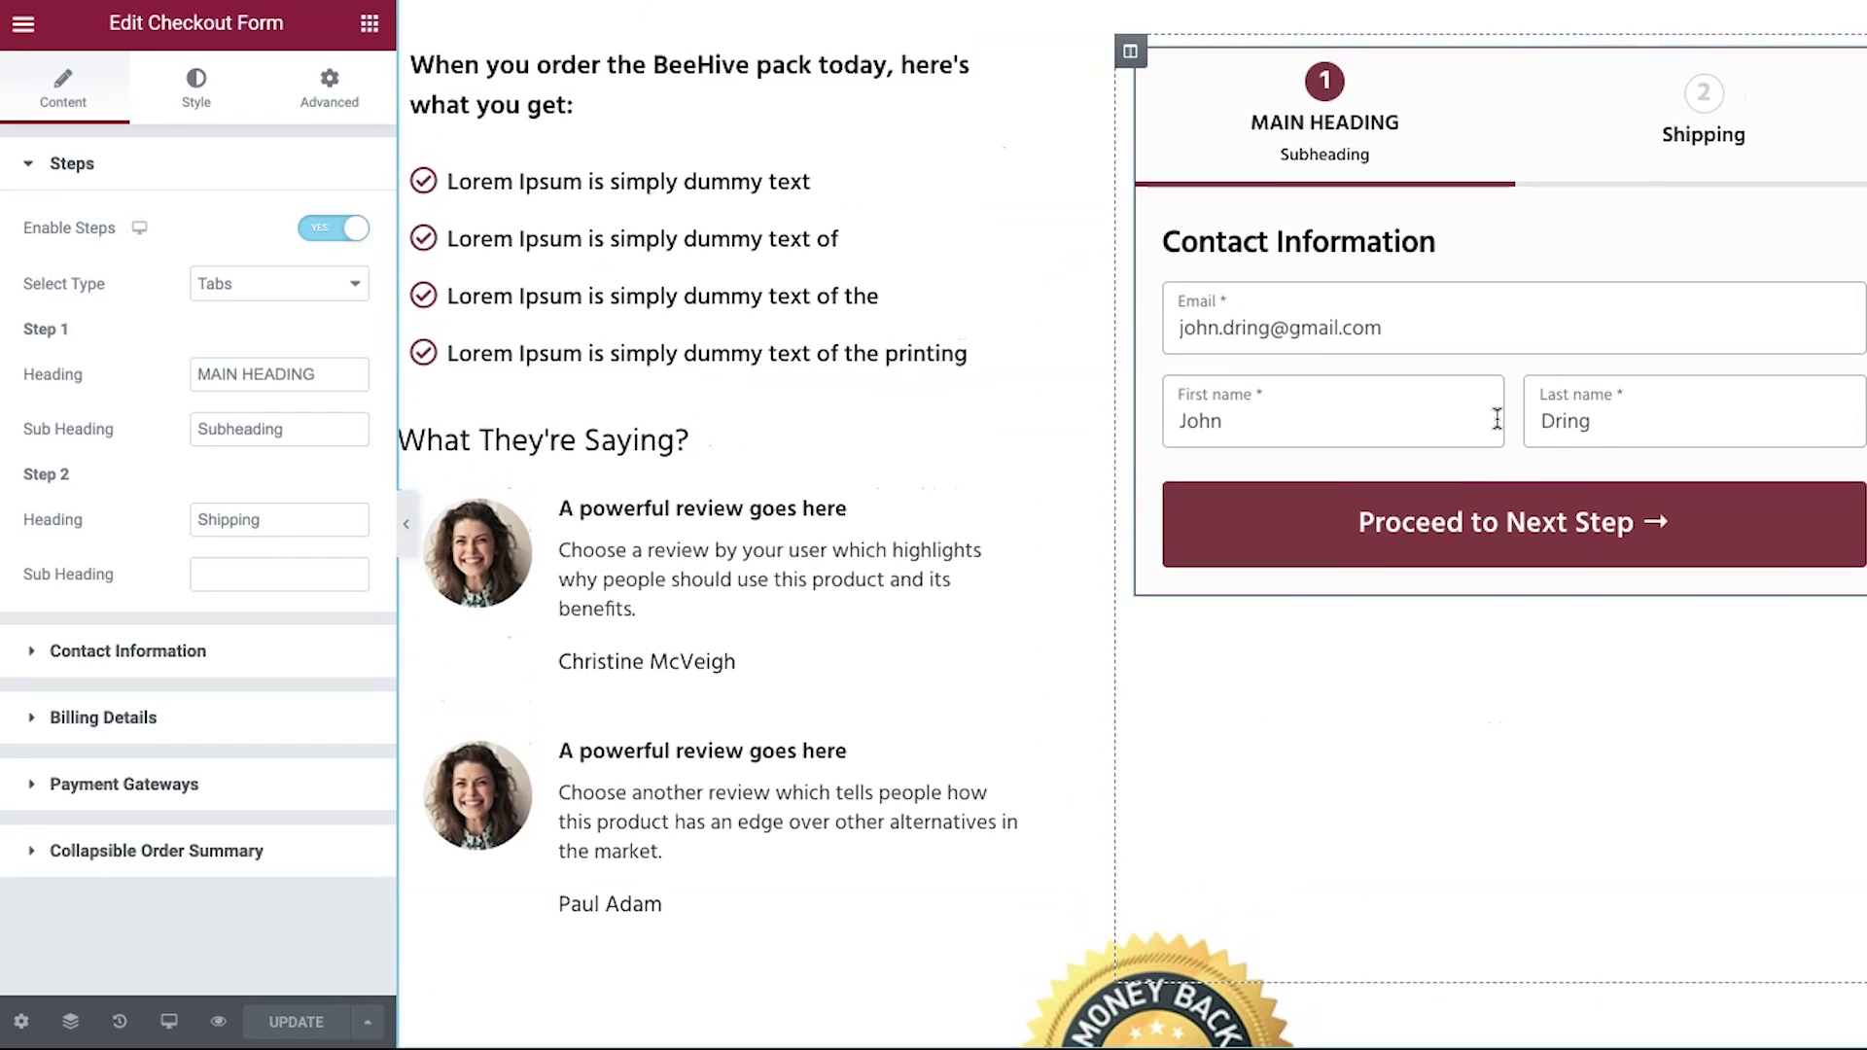
pyautogui.scroll(1, 1498, 418)
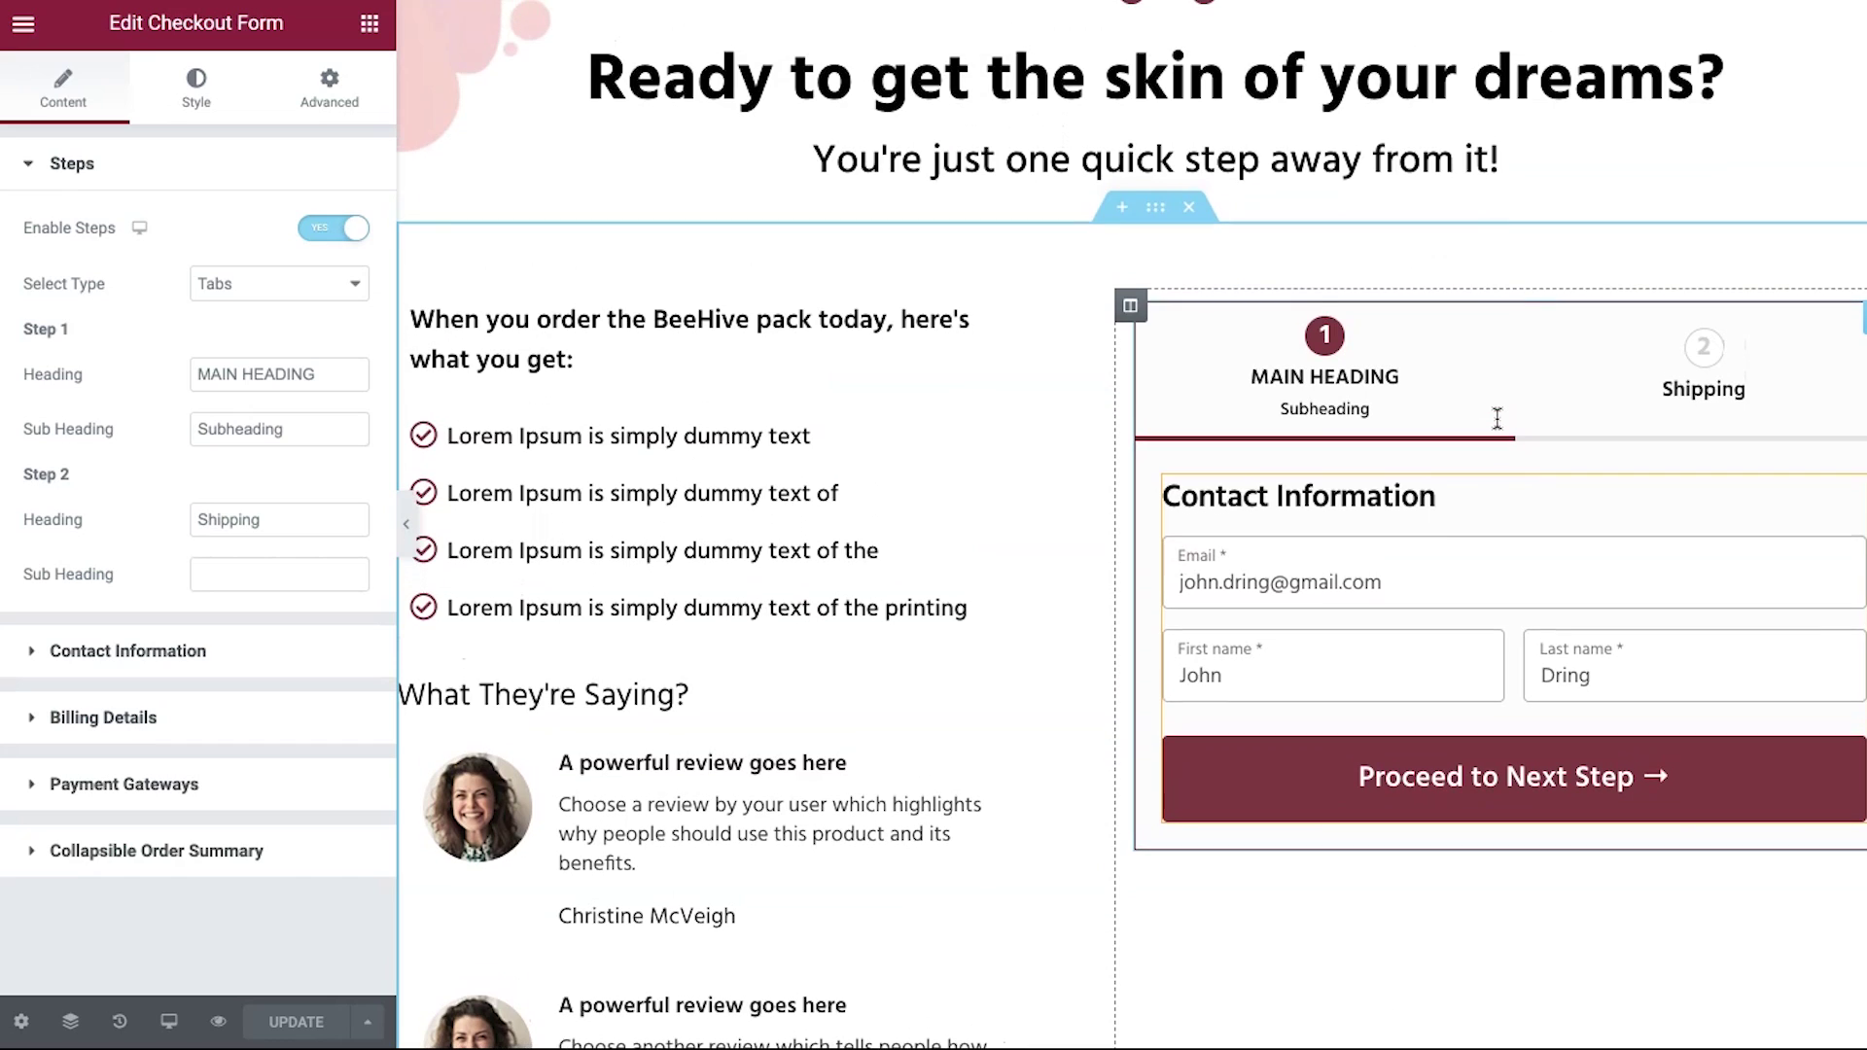
pyautogui.scroll(1, 1498, 418)
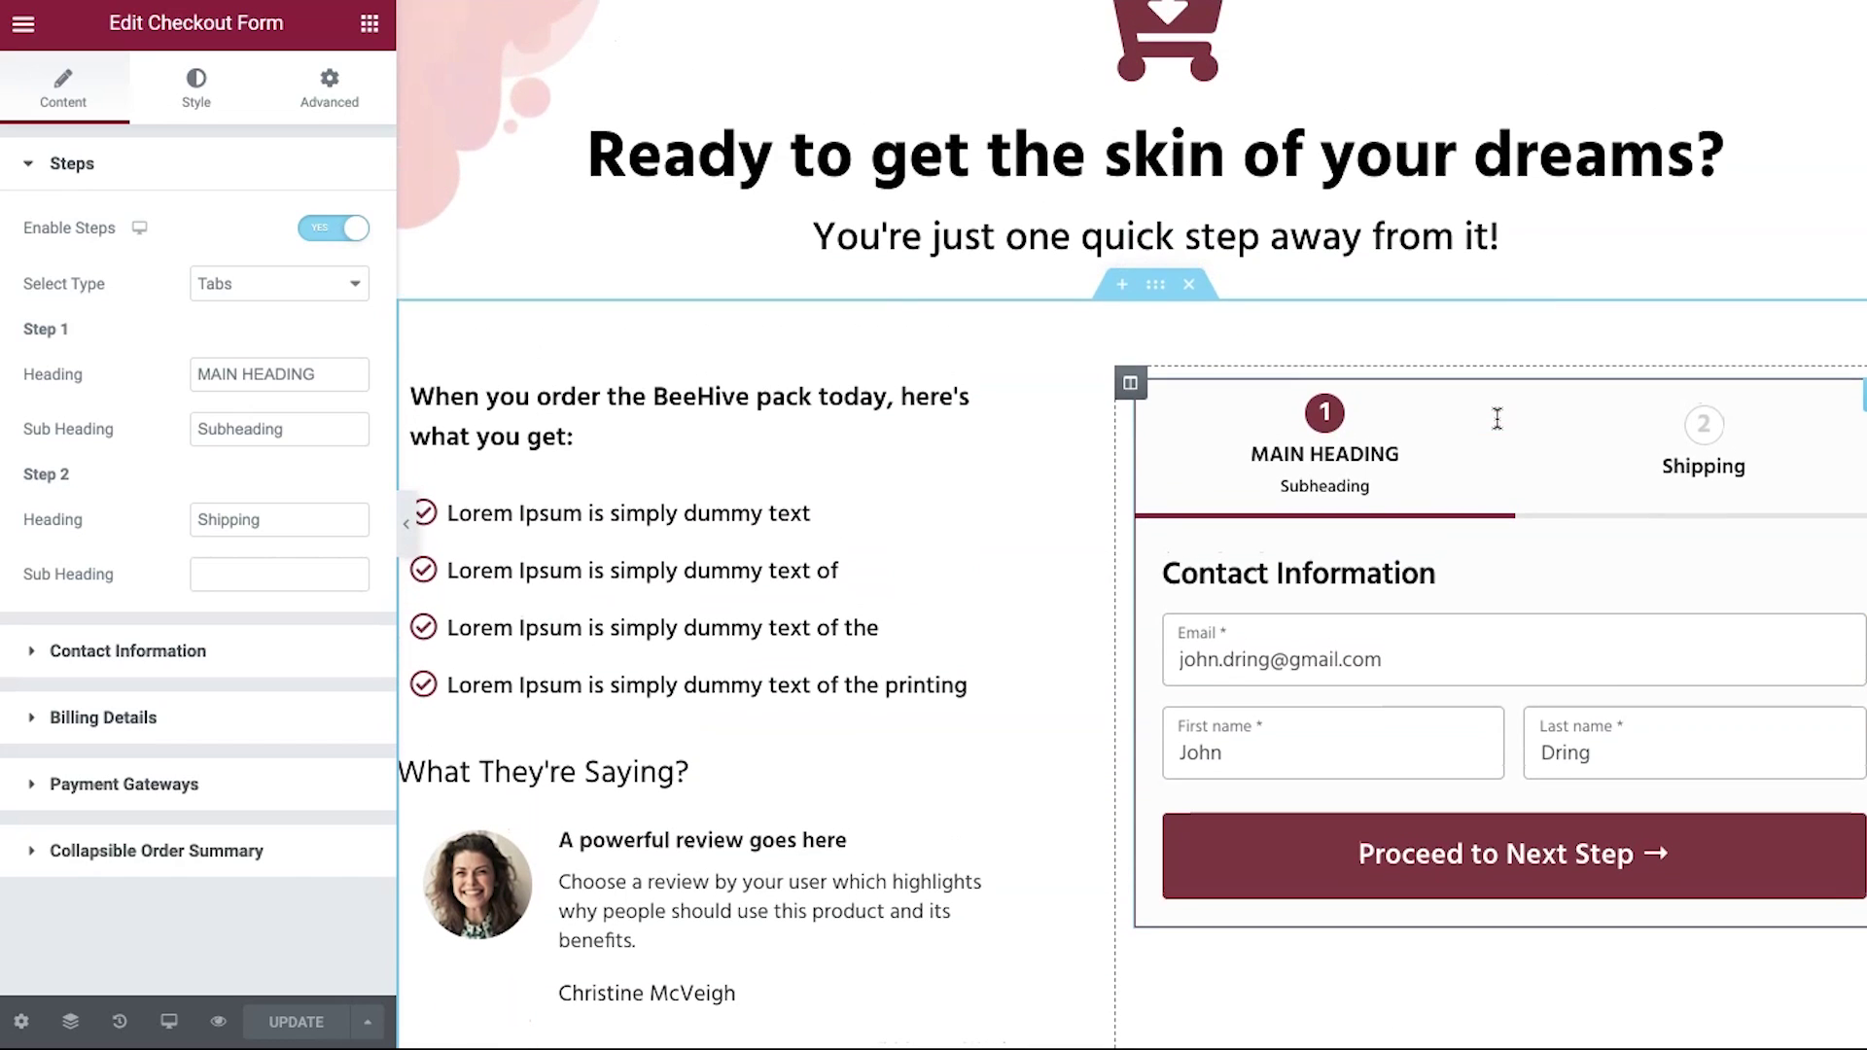
pyautogui.scroll(1, 1536, 599)
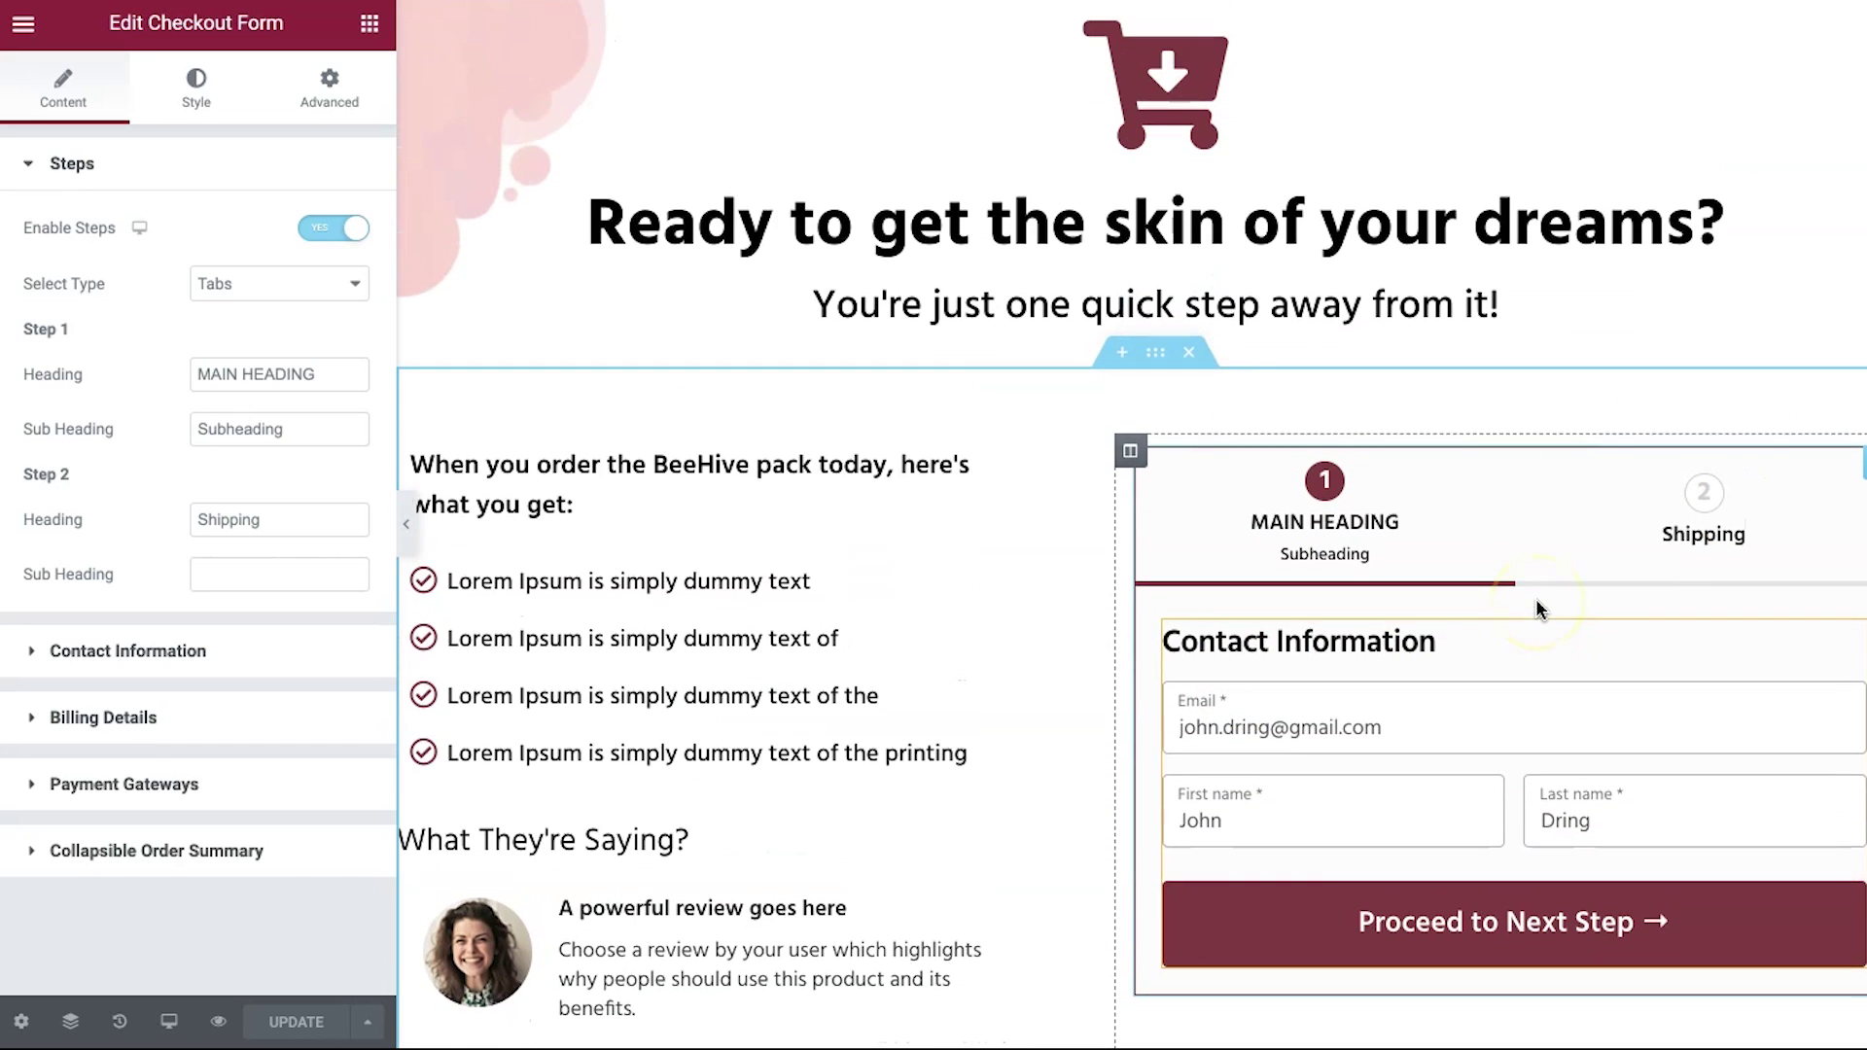
pyautogui.scroll(-1, 1536, 599)
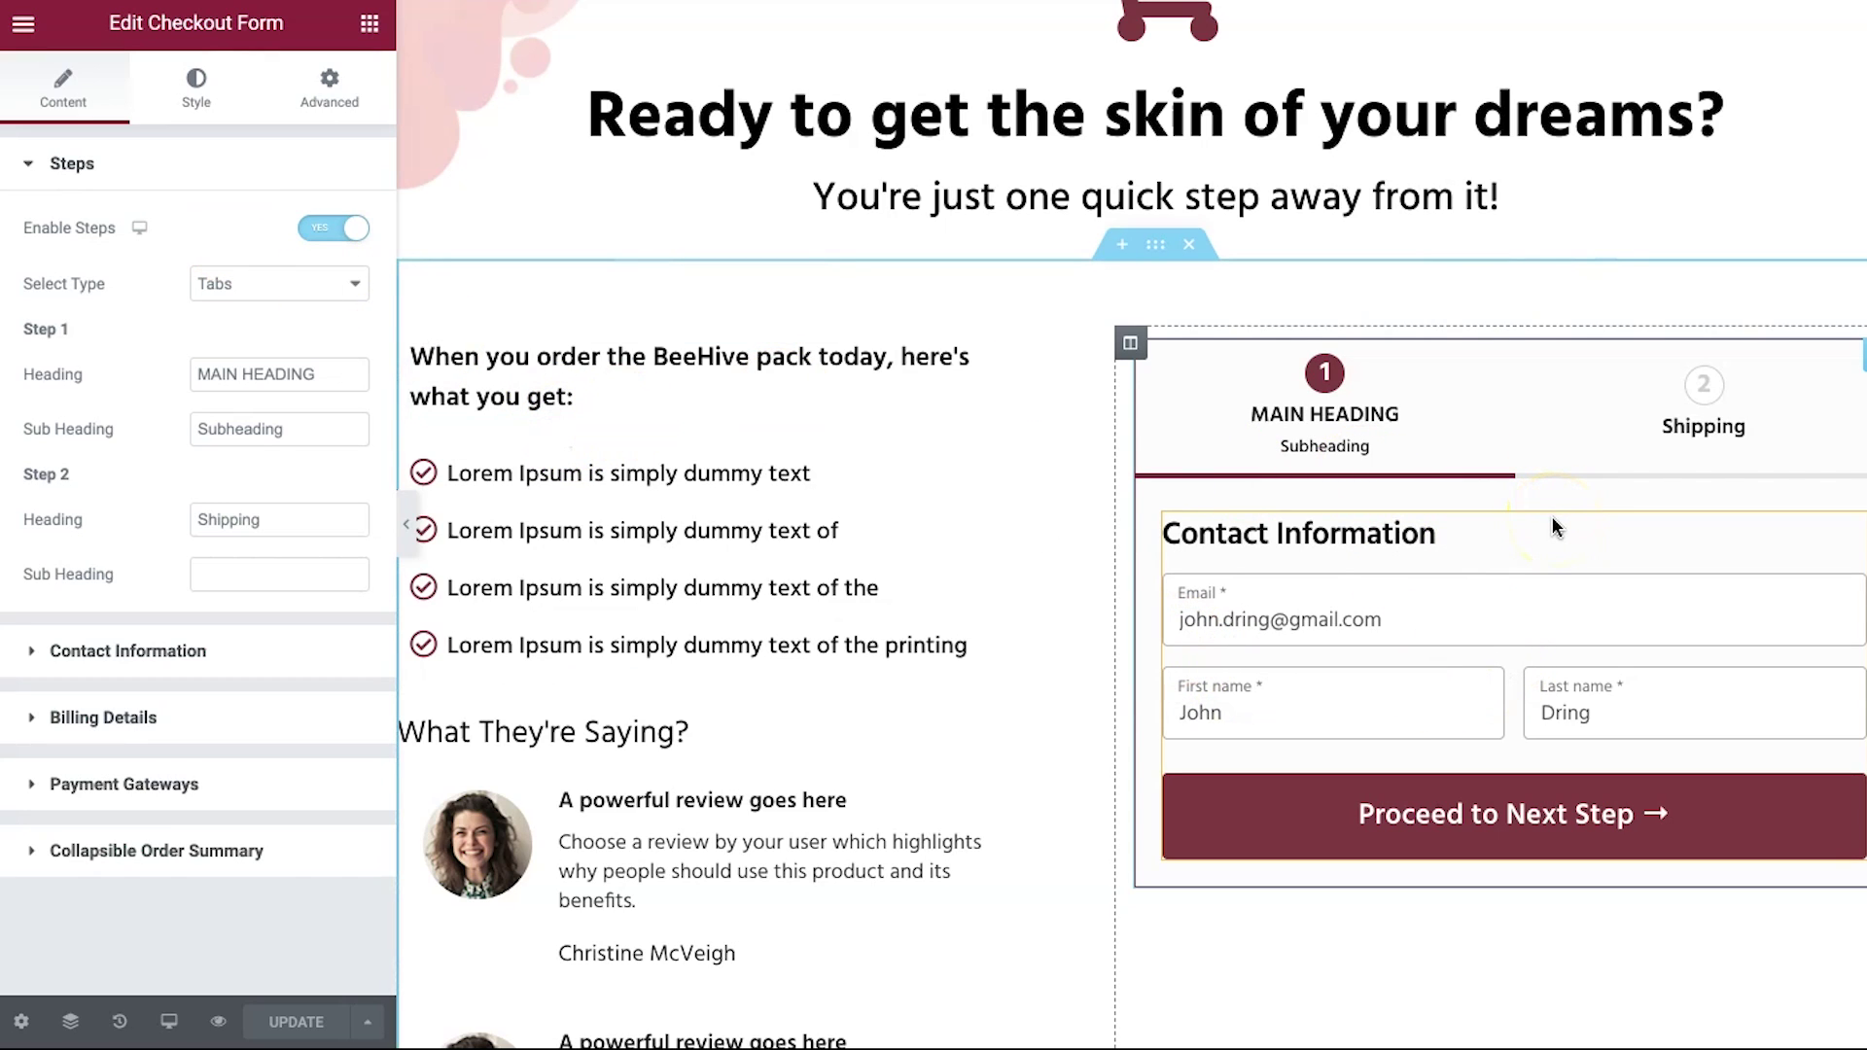
pyautogui.scroll(-1, 1532, 525)
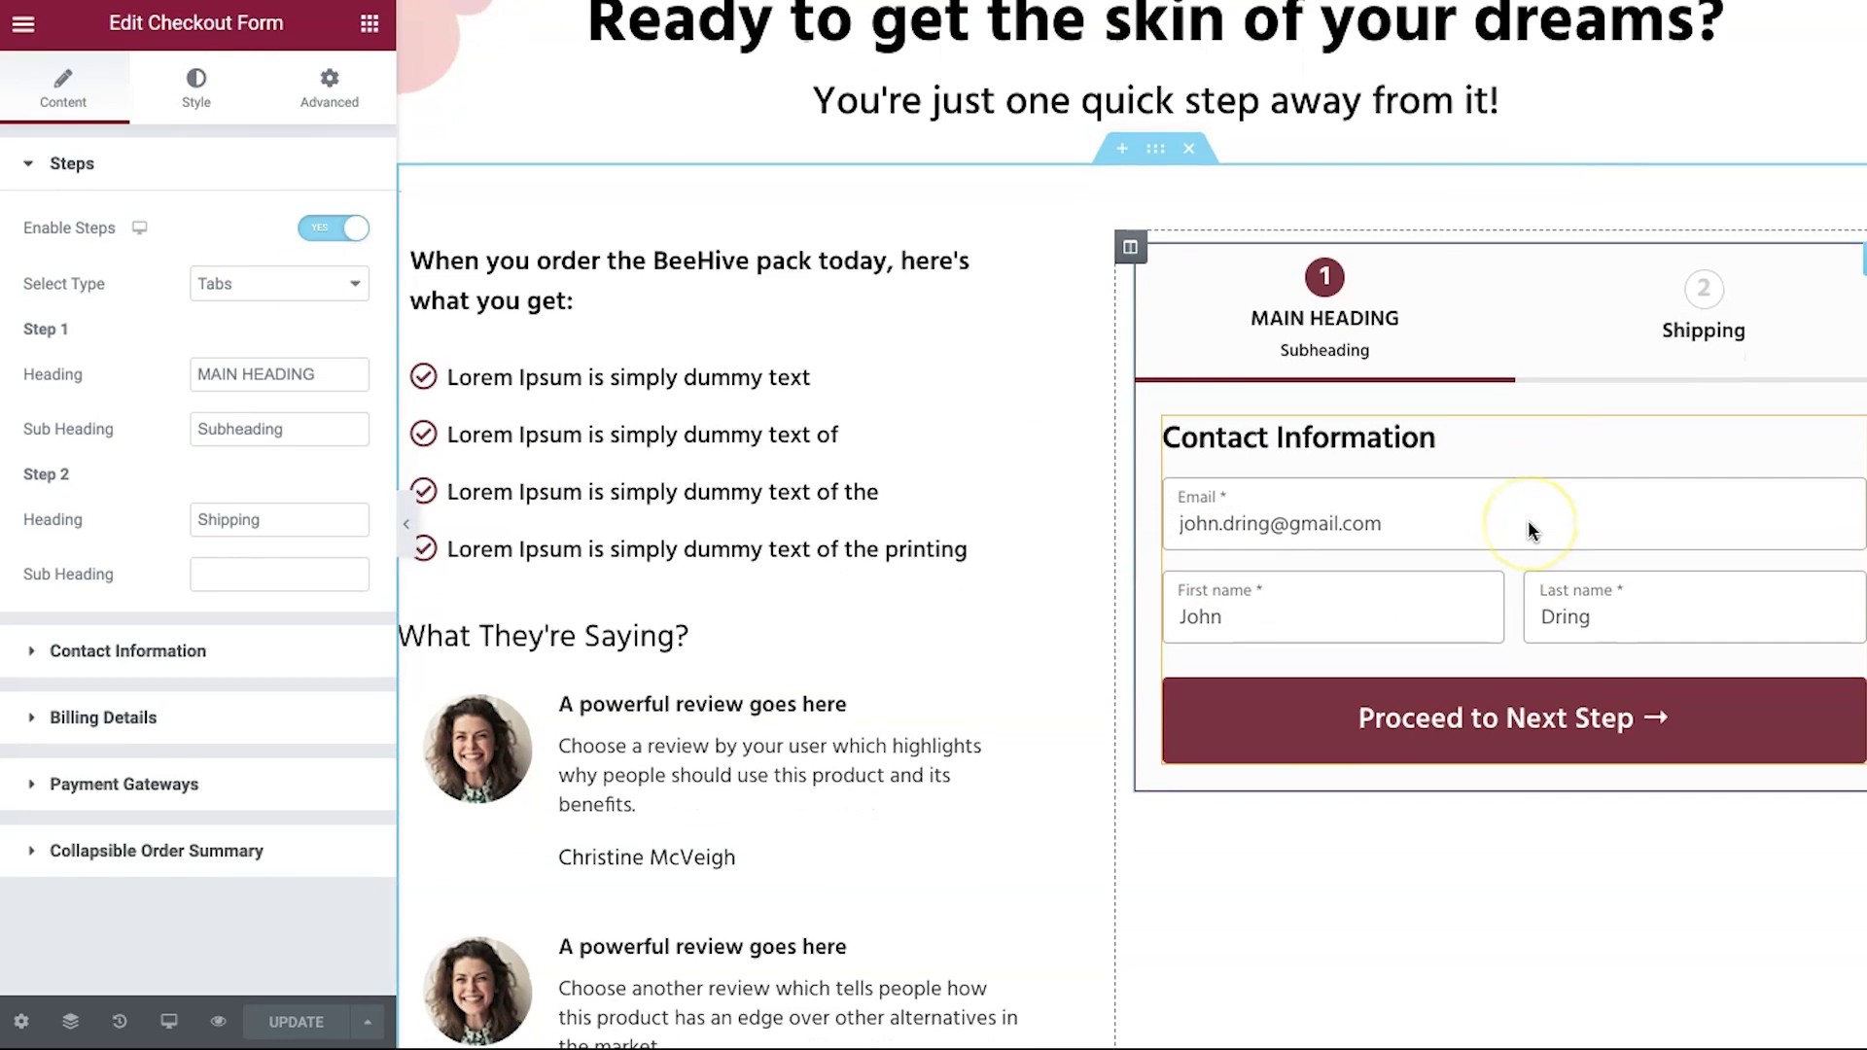
pyautogui.scroll(-1, 1530, 530)
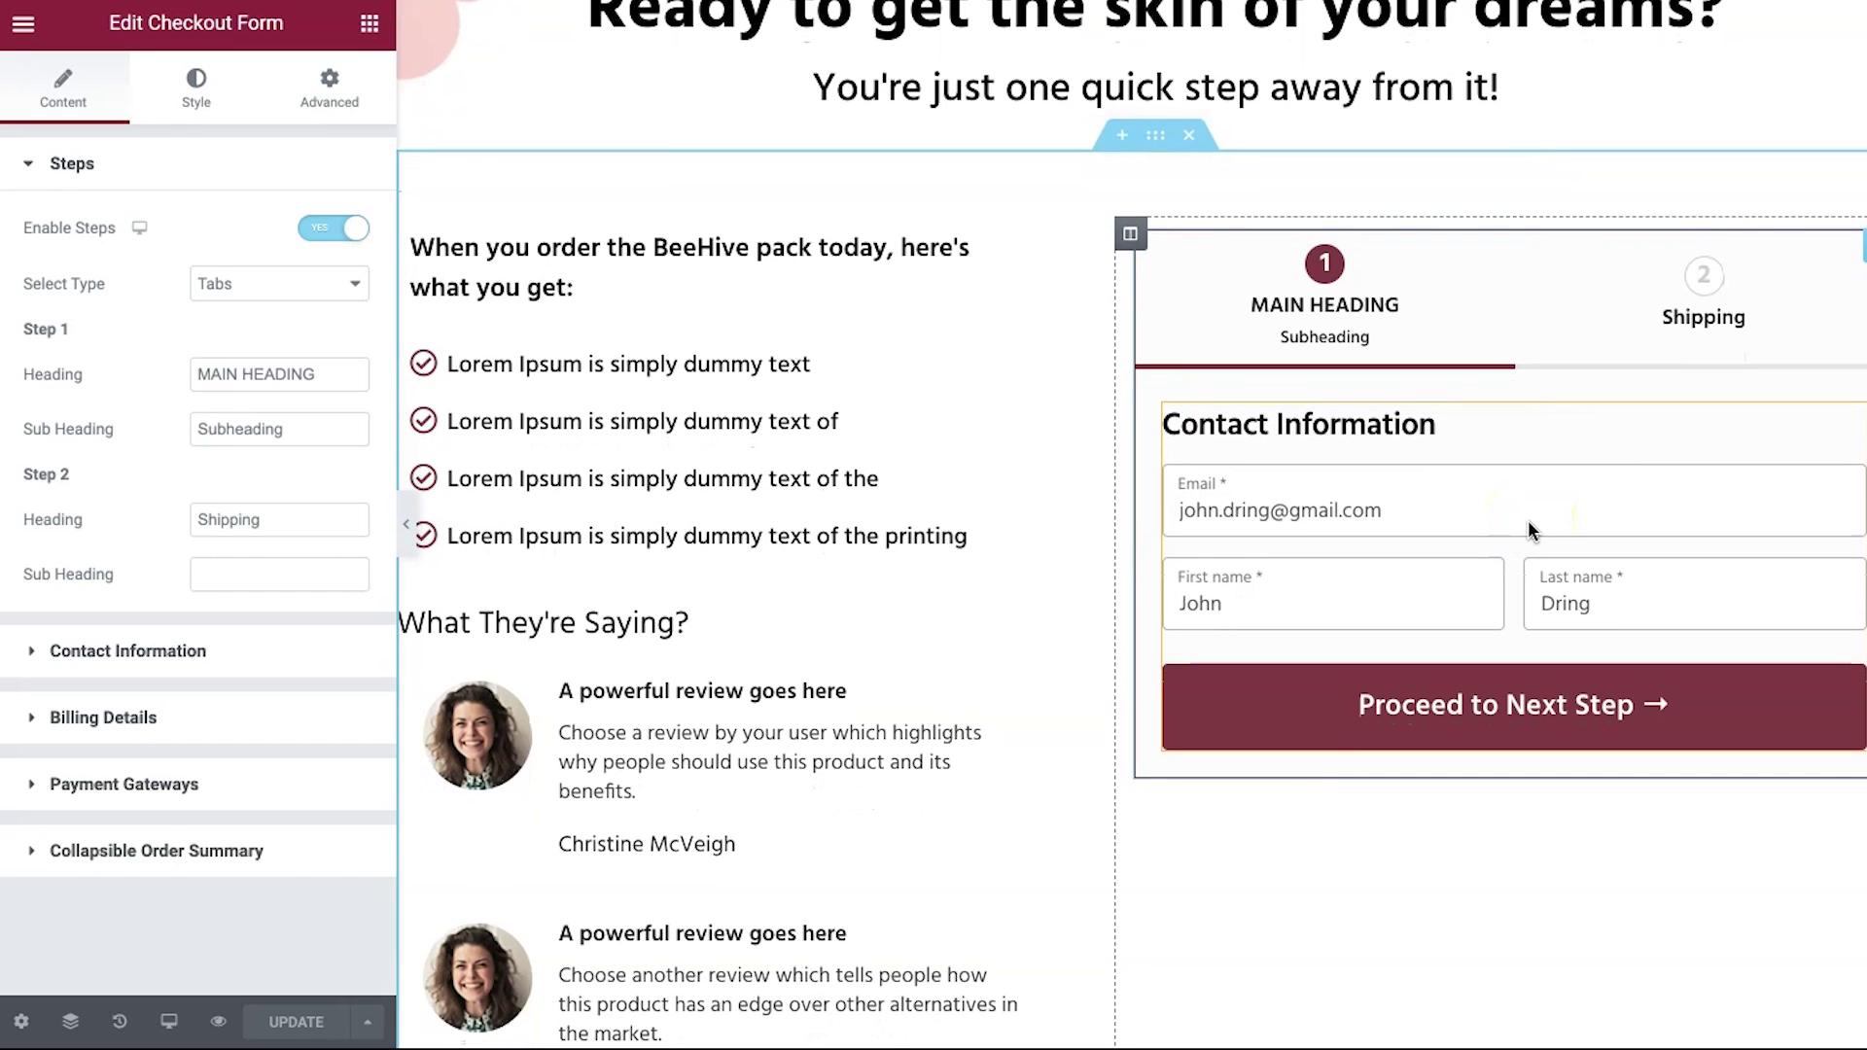
# - Select the Checkout Form widget to show its step settings
pyautogui.click(1355, 528)
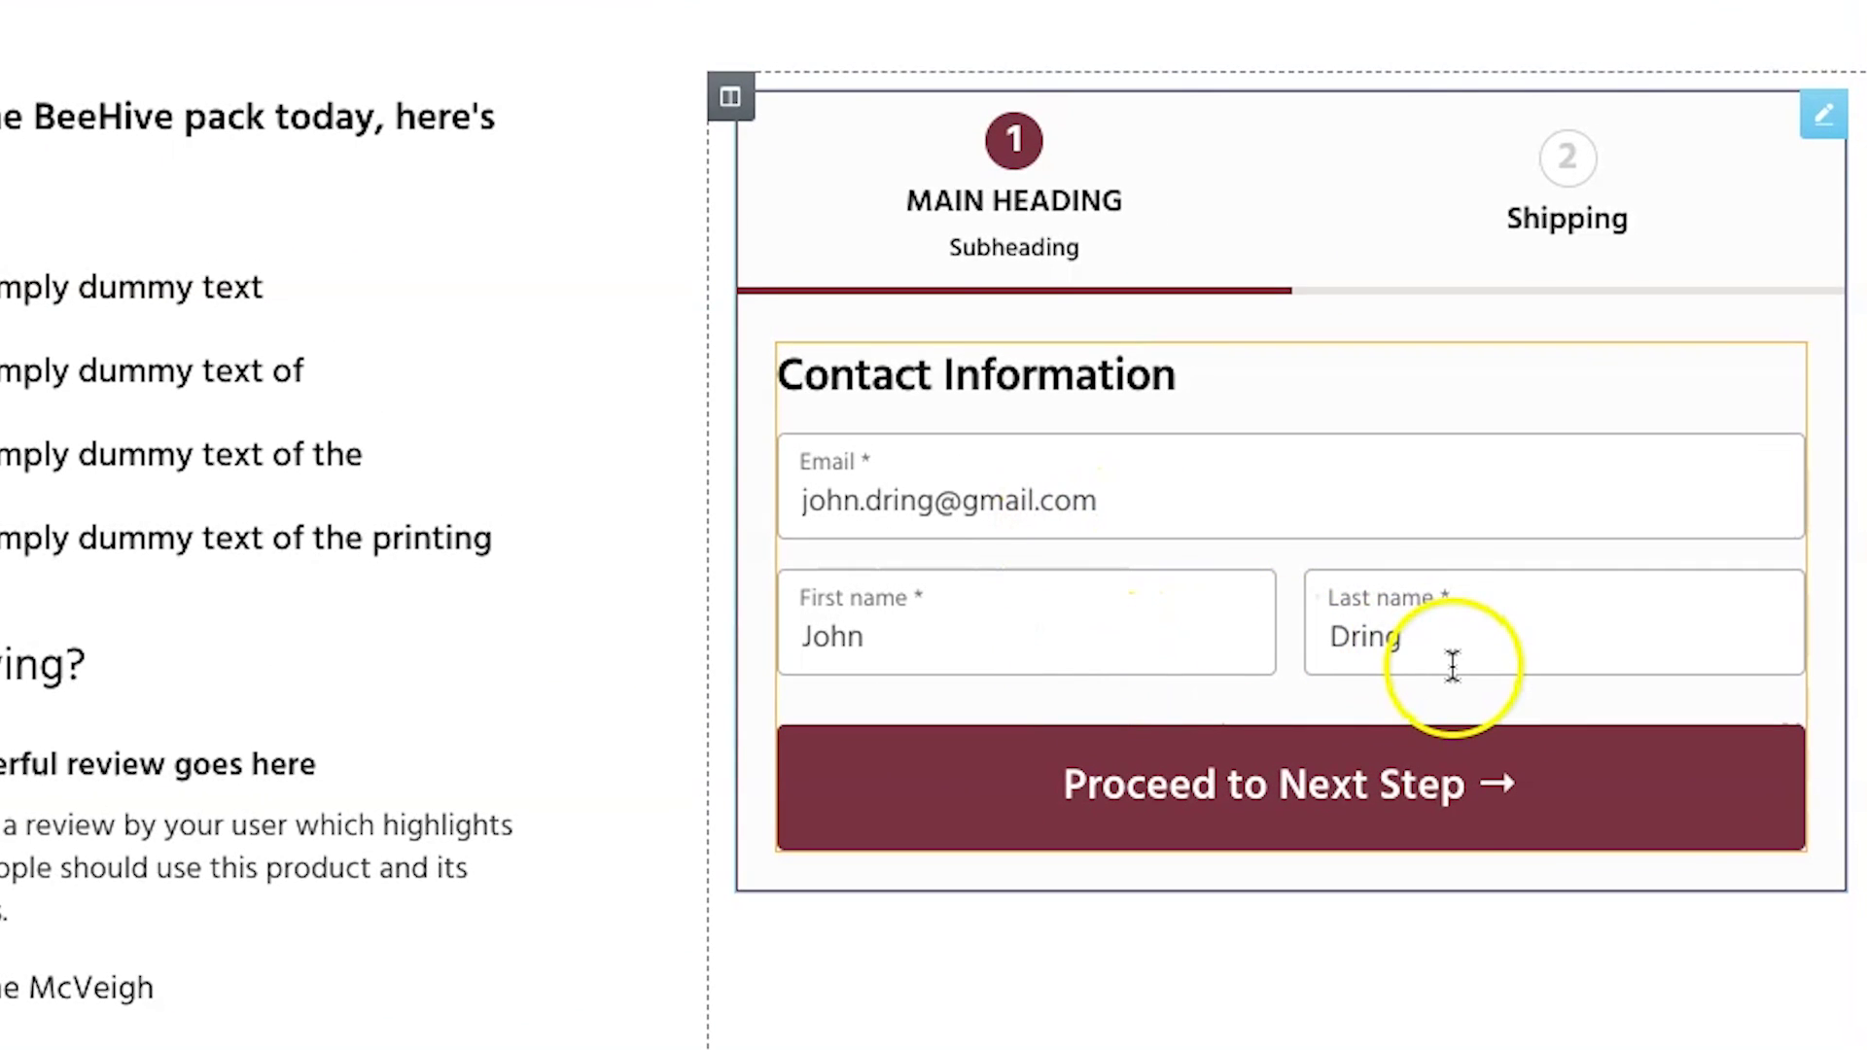
pyautogui.click(1229, 792)
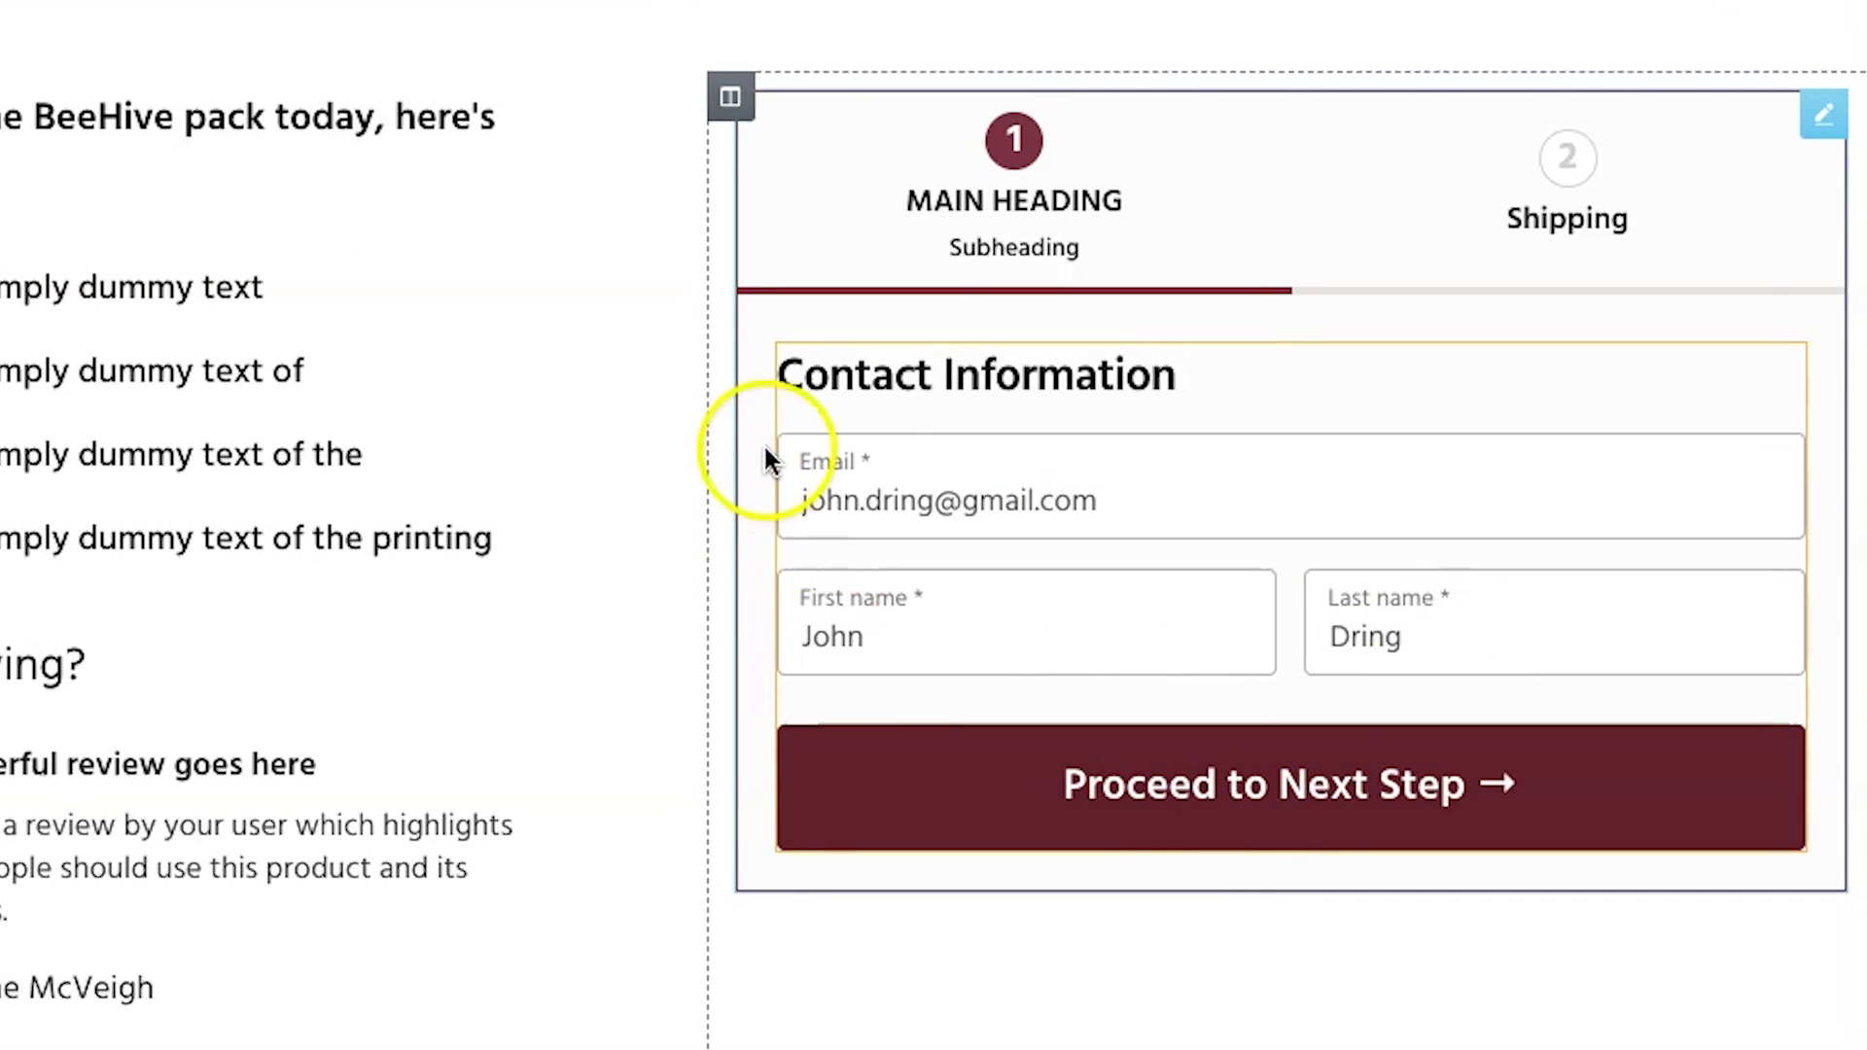
pyautogui.click(902, 473)
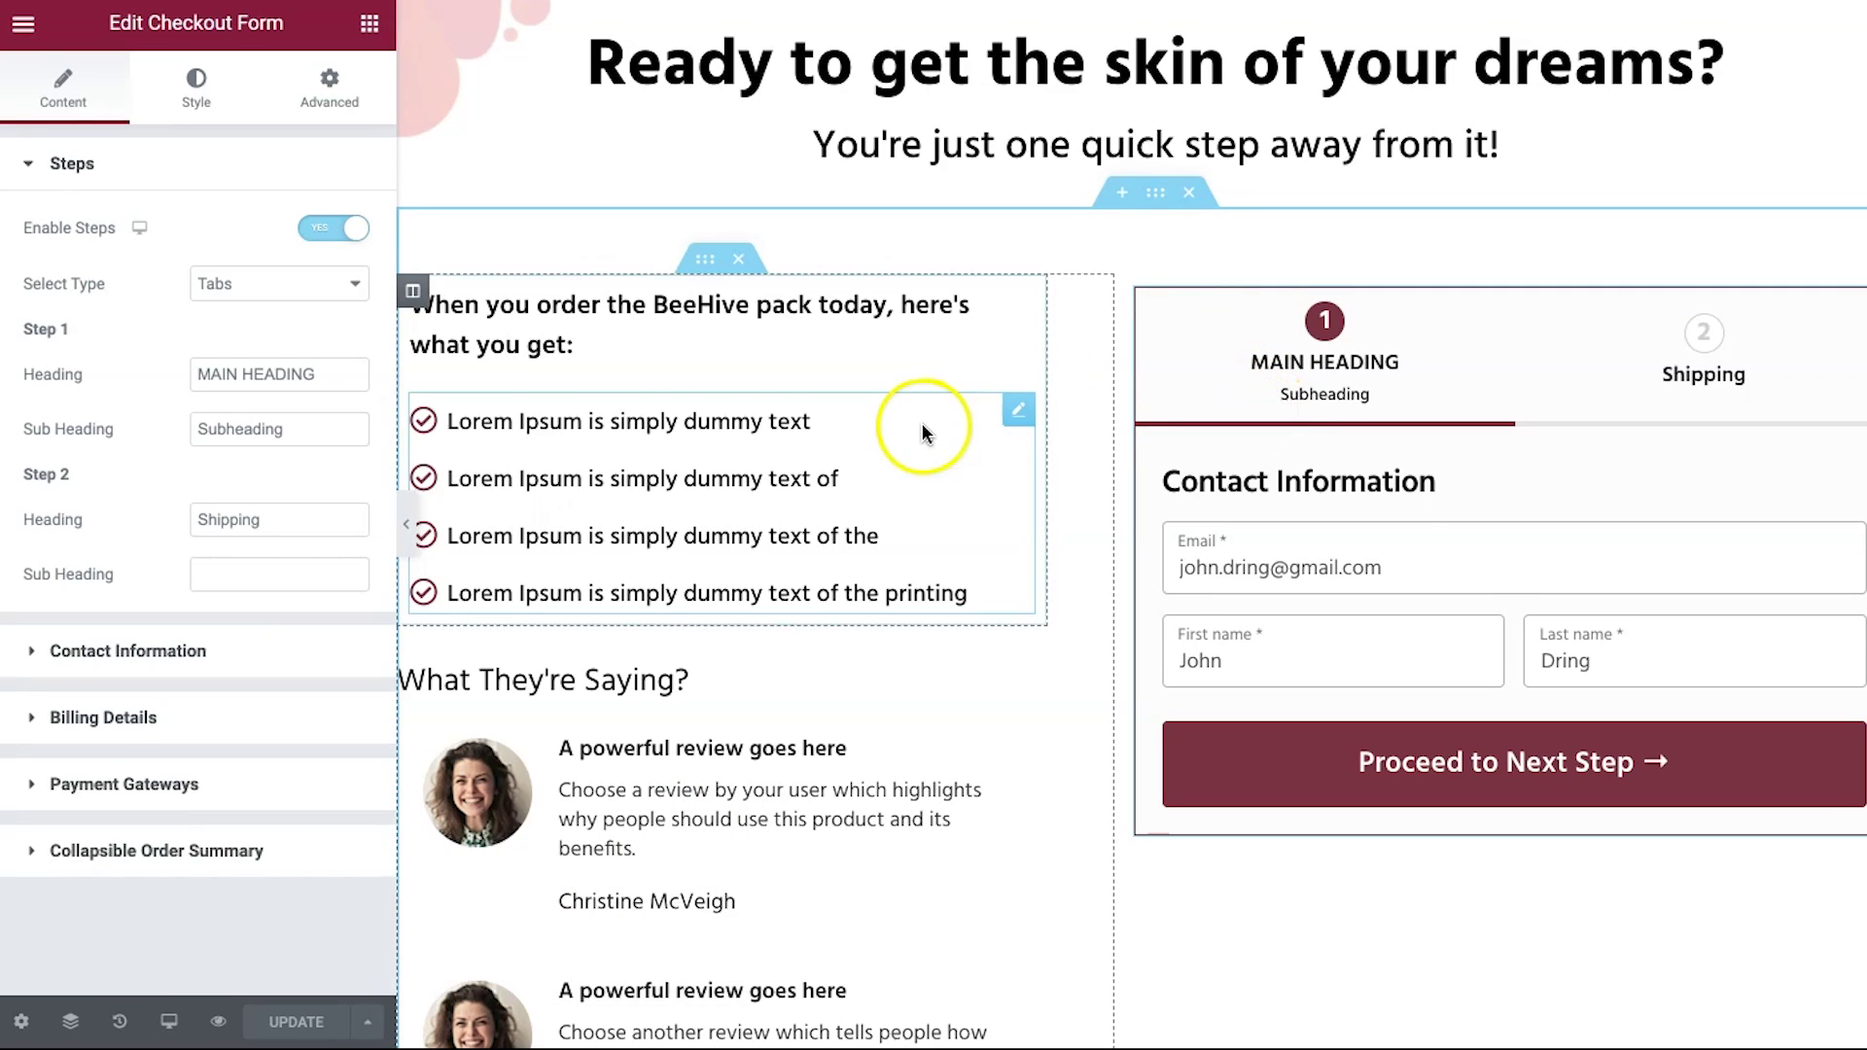
# - Try the Breadcrumb step style, then revert the checkout steps to Tabs
pyautogui.scroll(1, 924, 433)
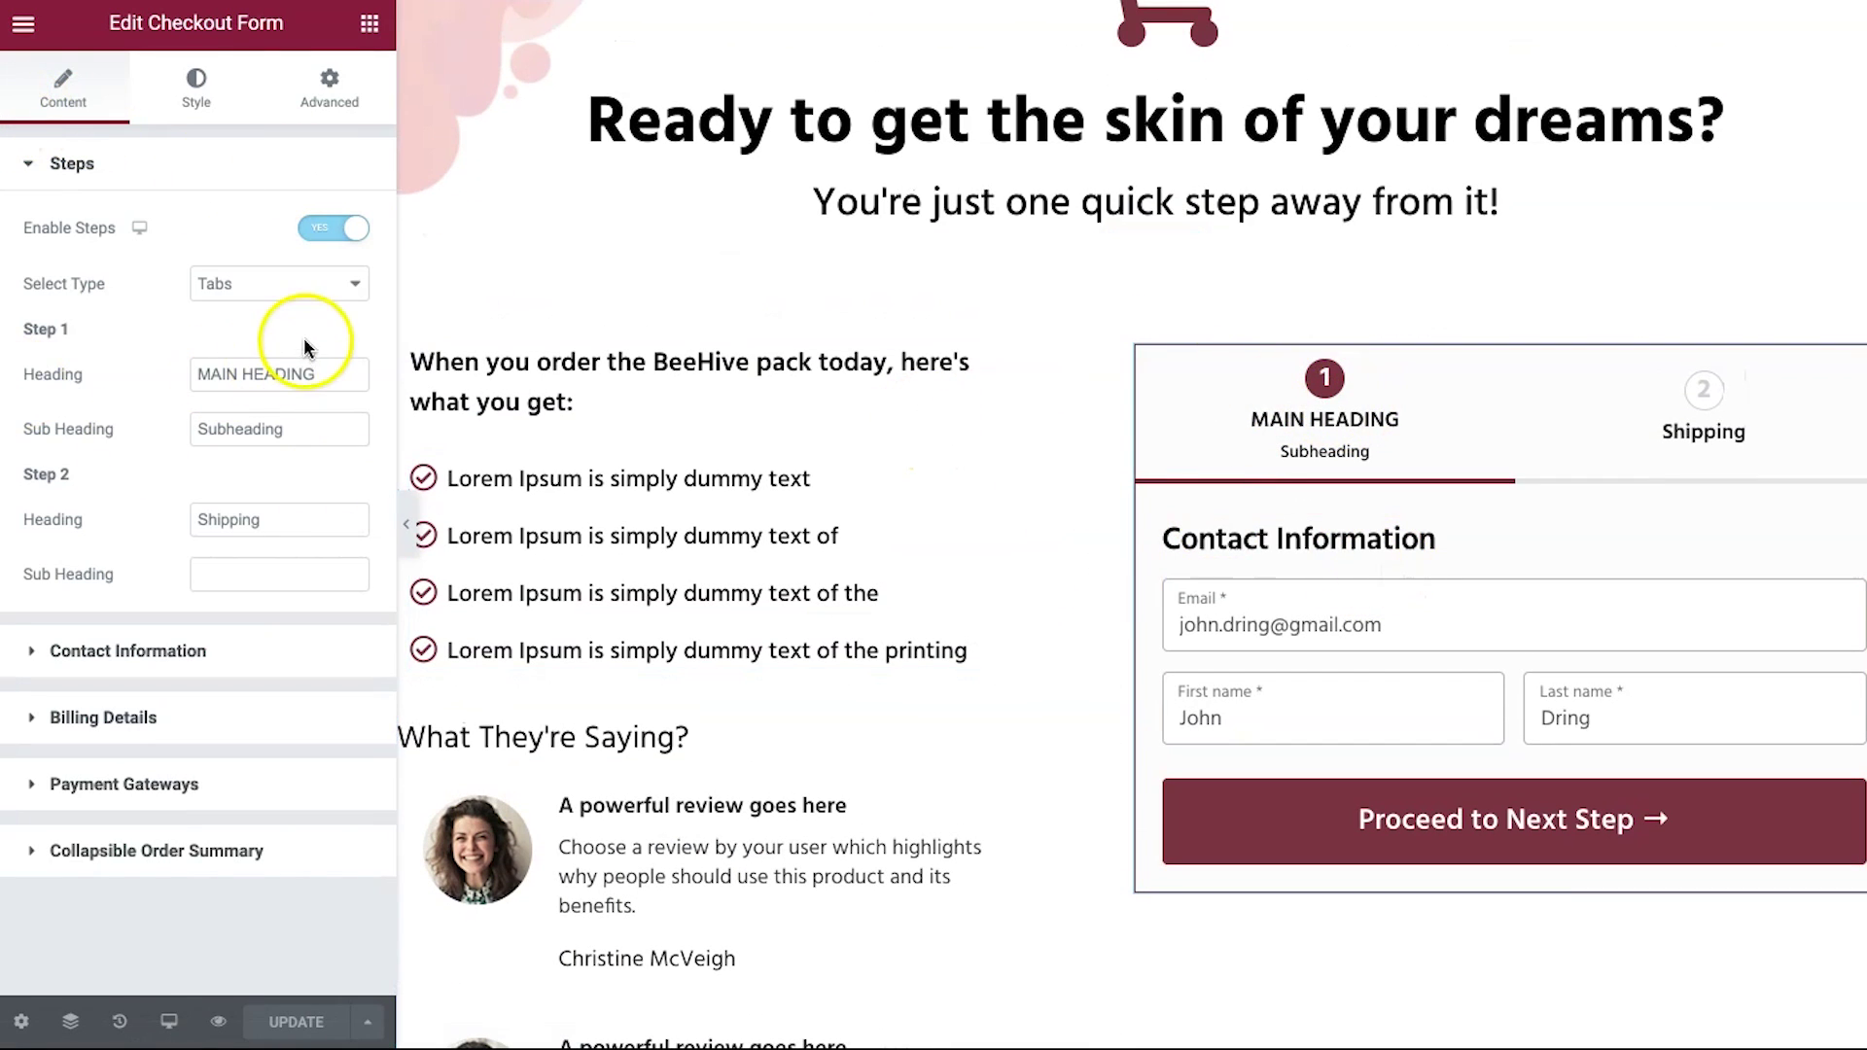
pyautogui.click(255, 285)
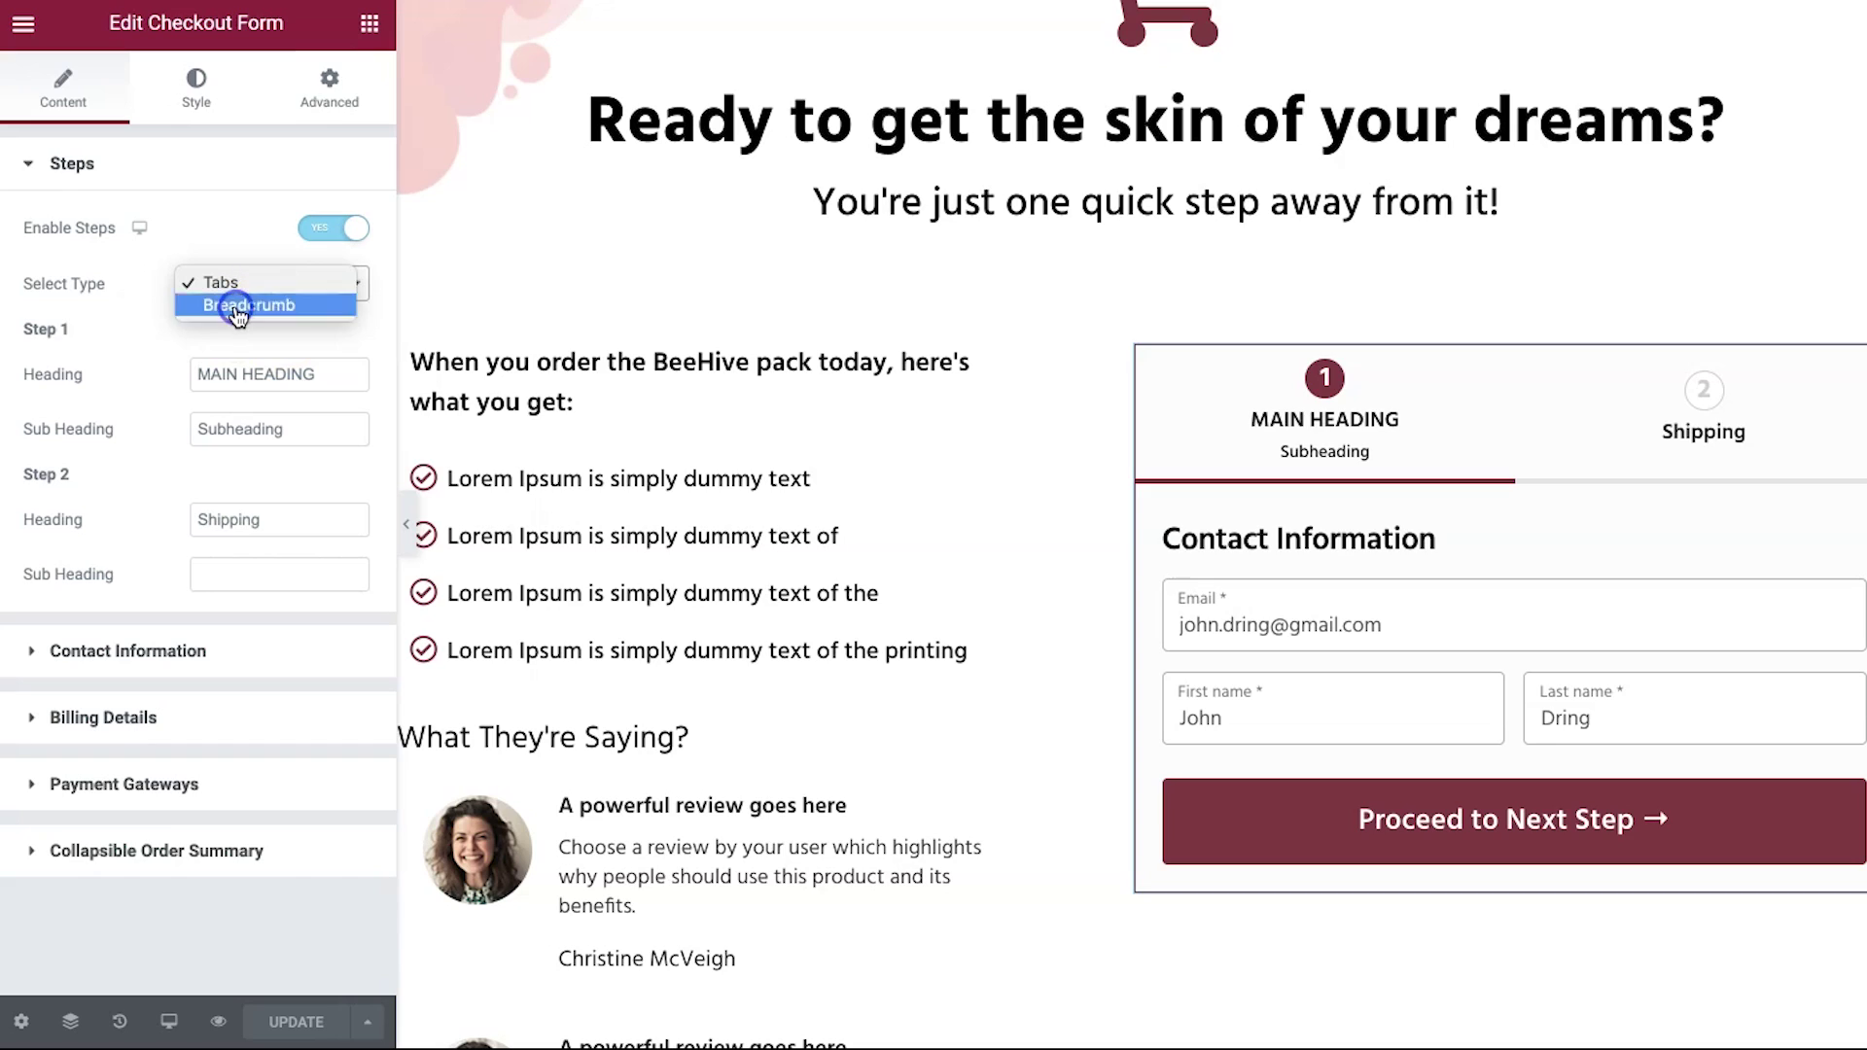
pyautogui.click(239, 307)
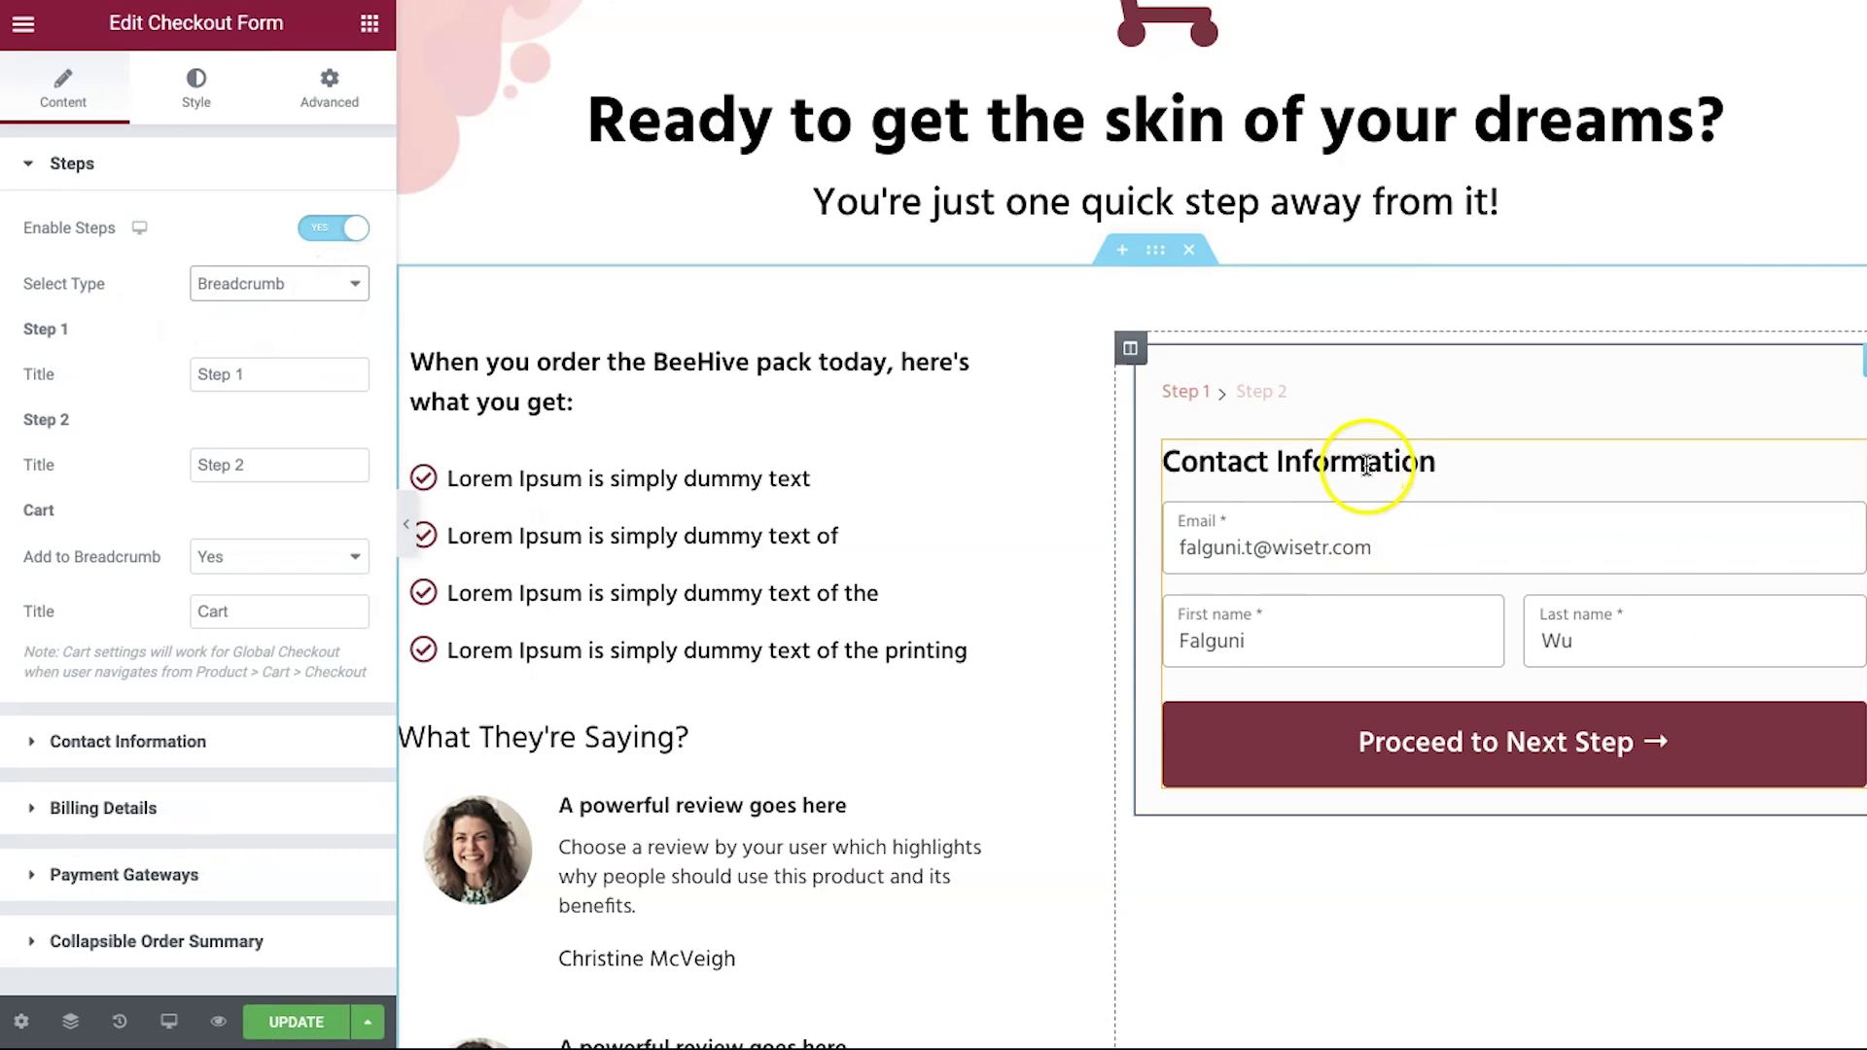
pyautogui.click(296, 302)
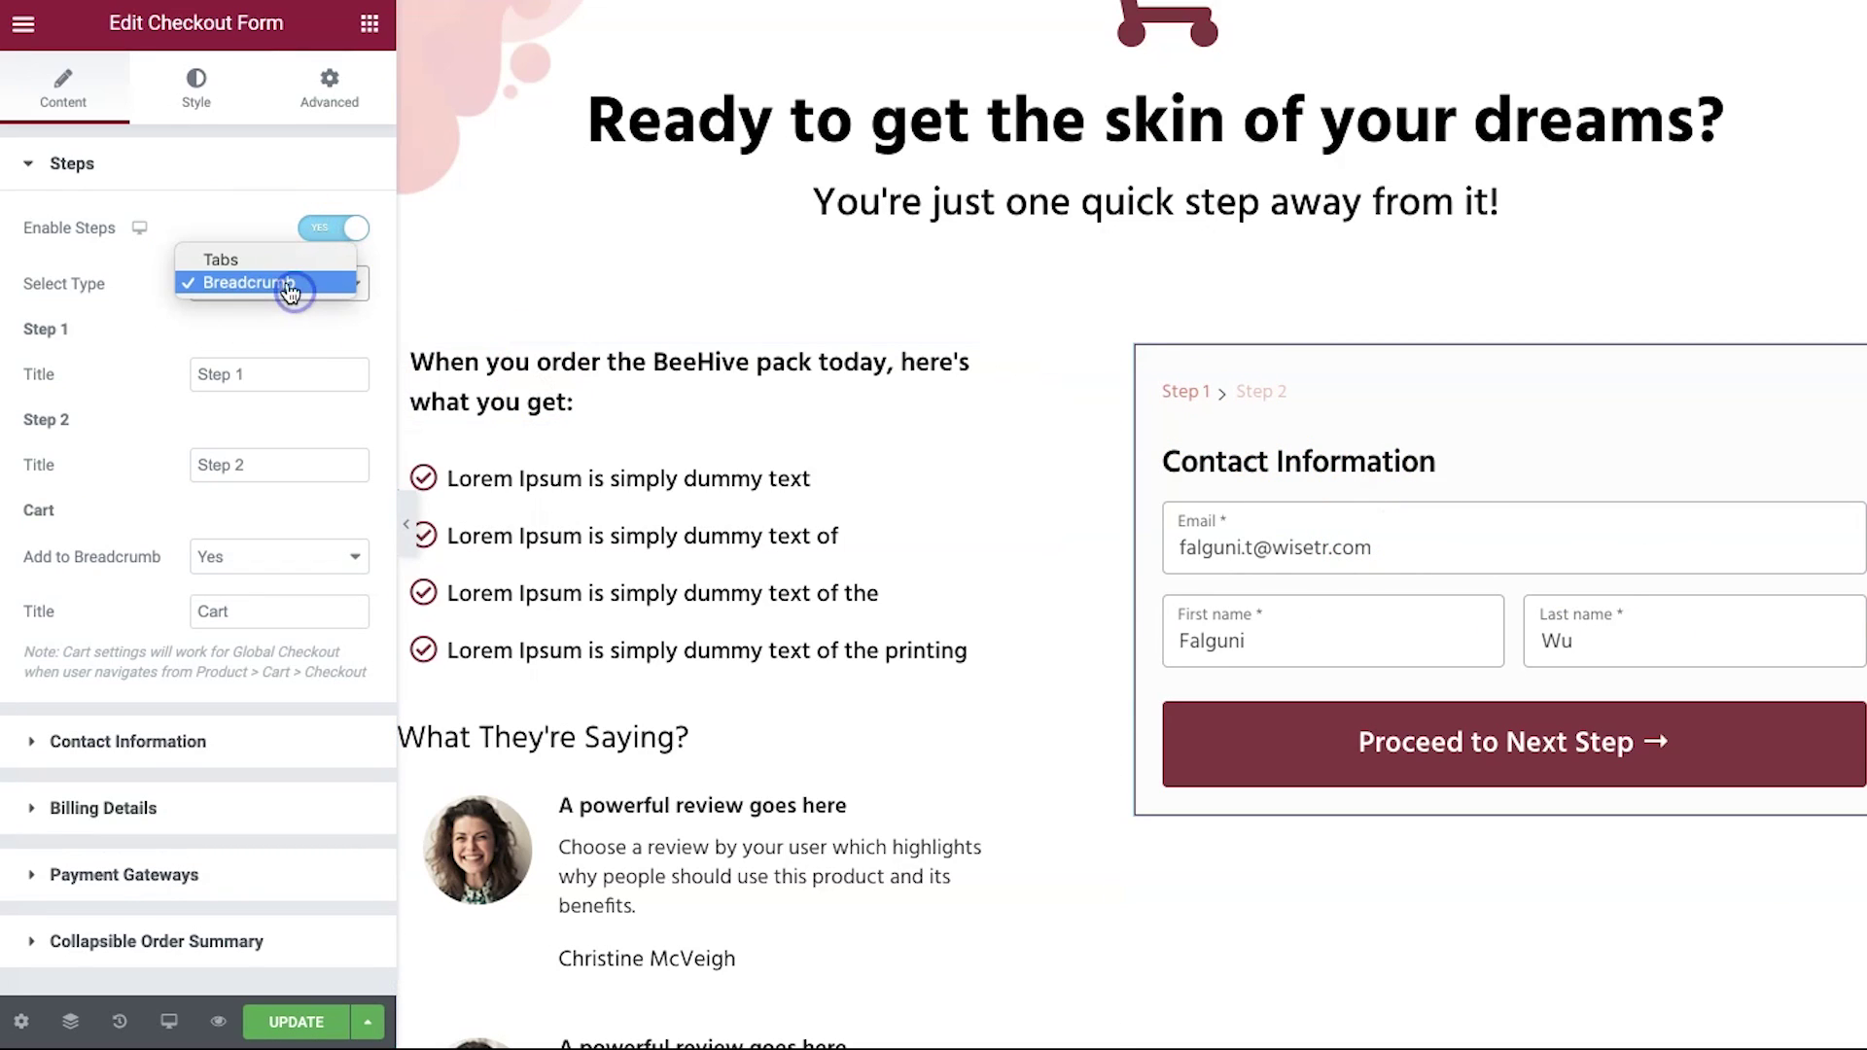
pyautogui.click(243, 261)
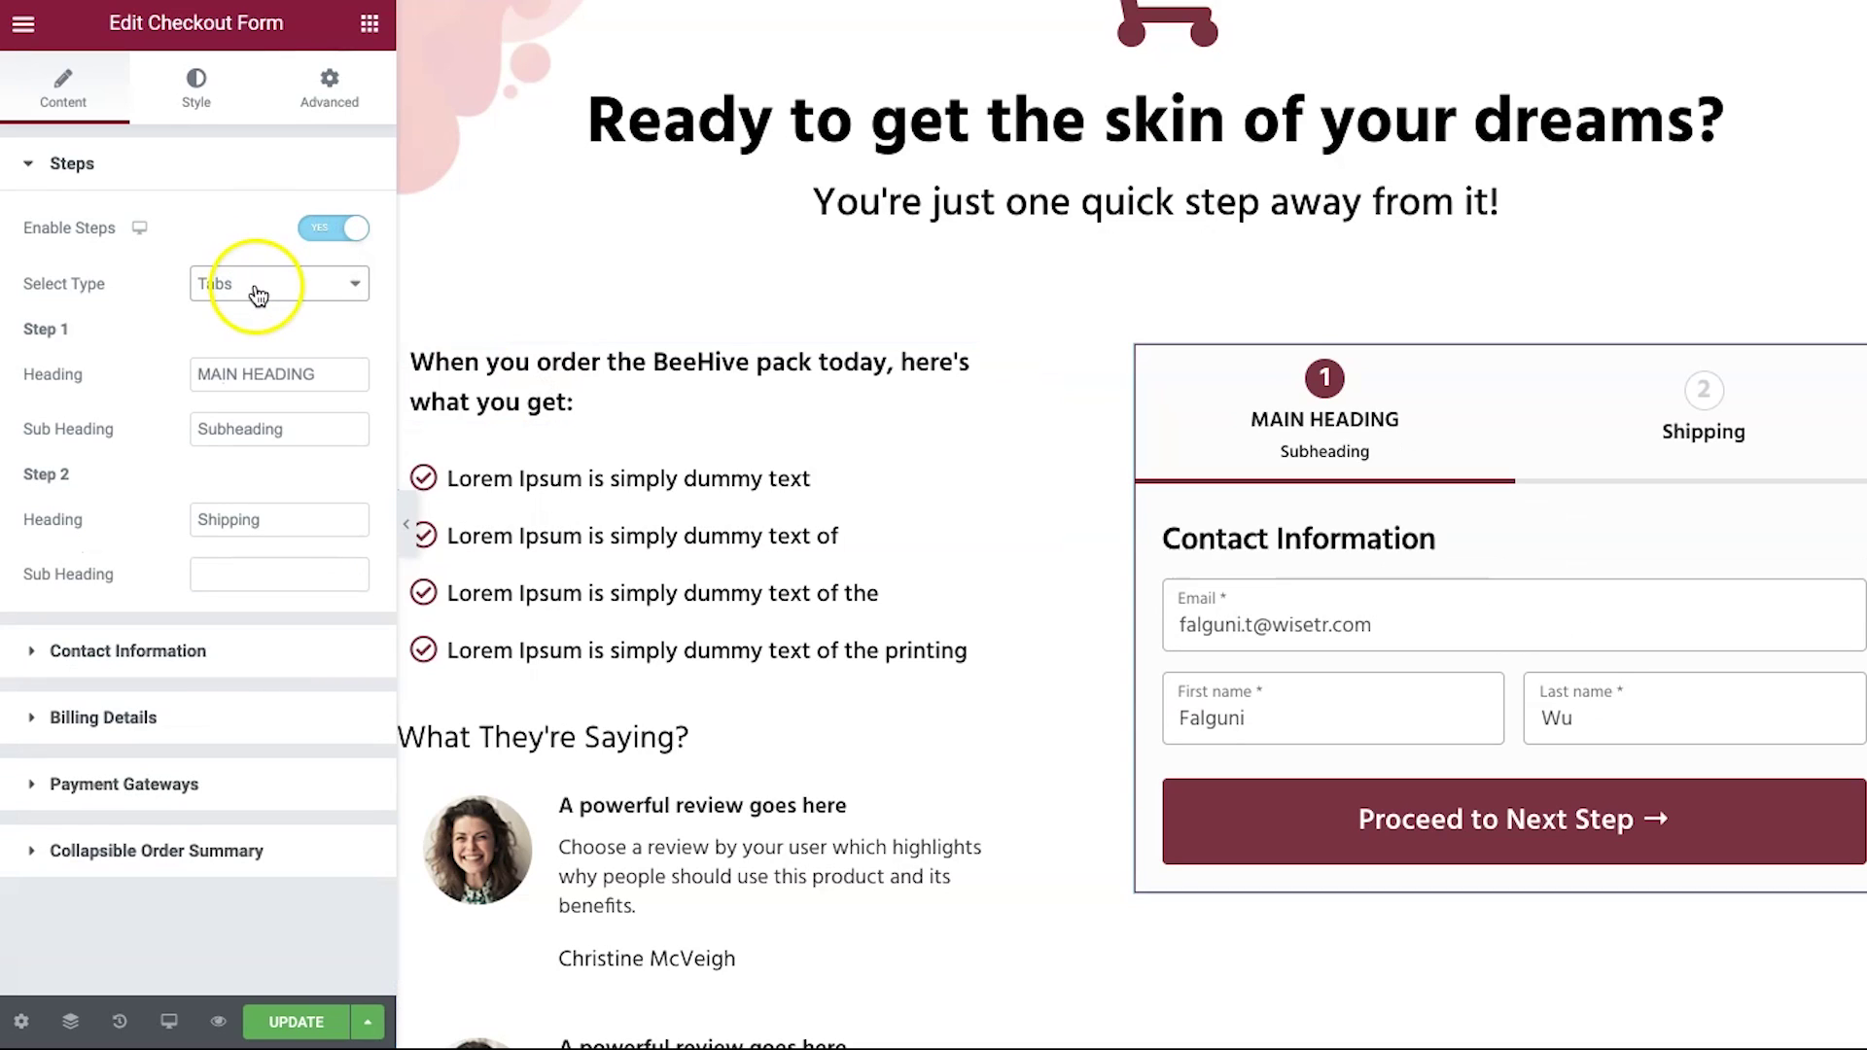
# - Title Step 1 'Contact Information' with sub heading 'Your basic details'
pyautogui.tripleClick(297, 374)
pyautogui.write('Contact')
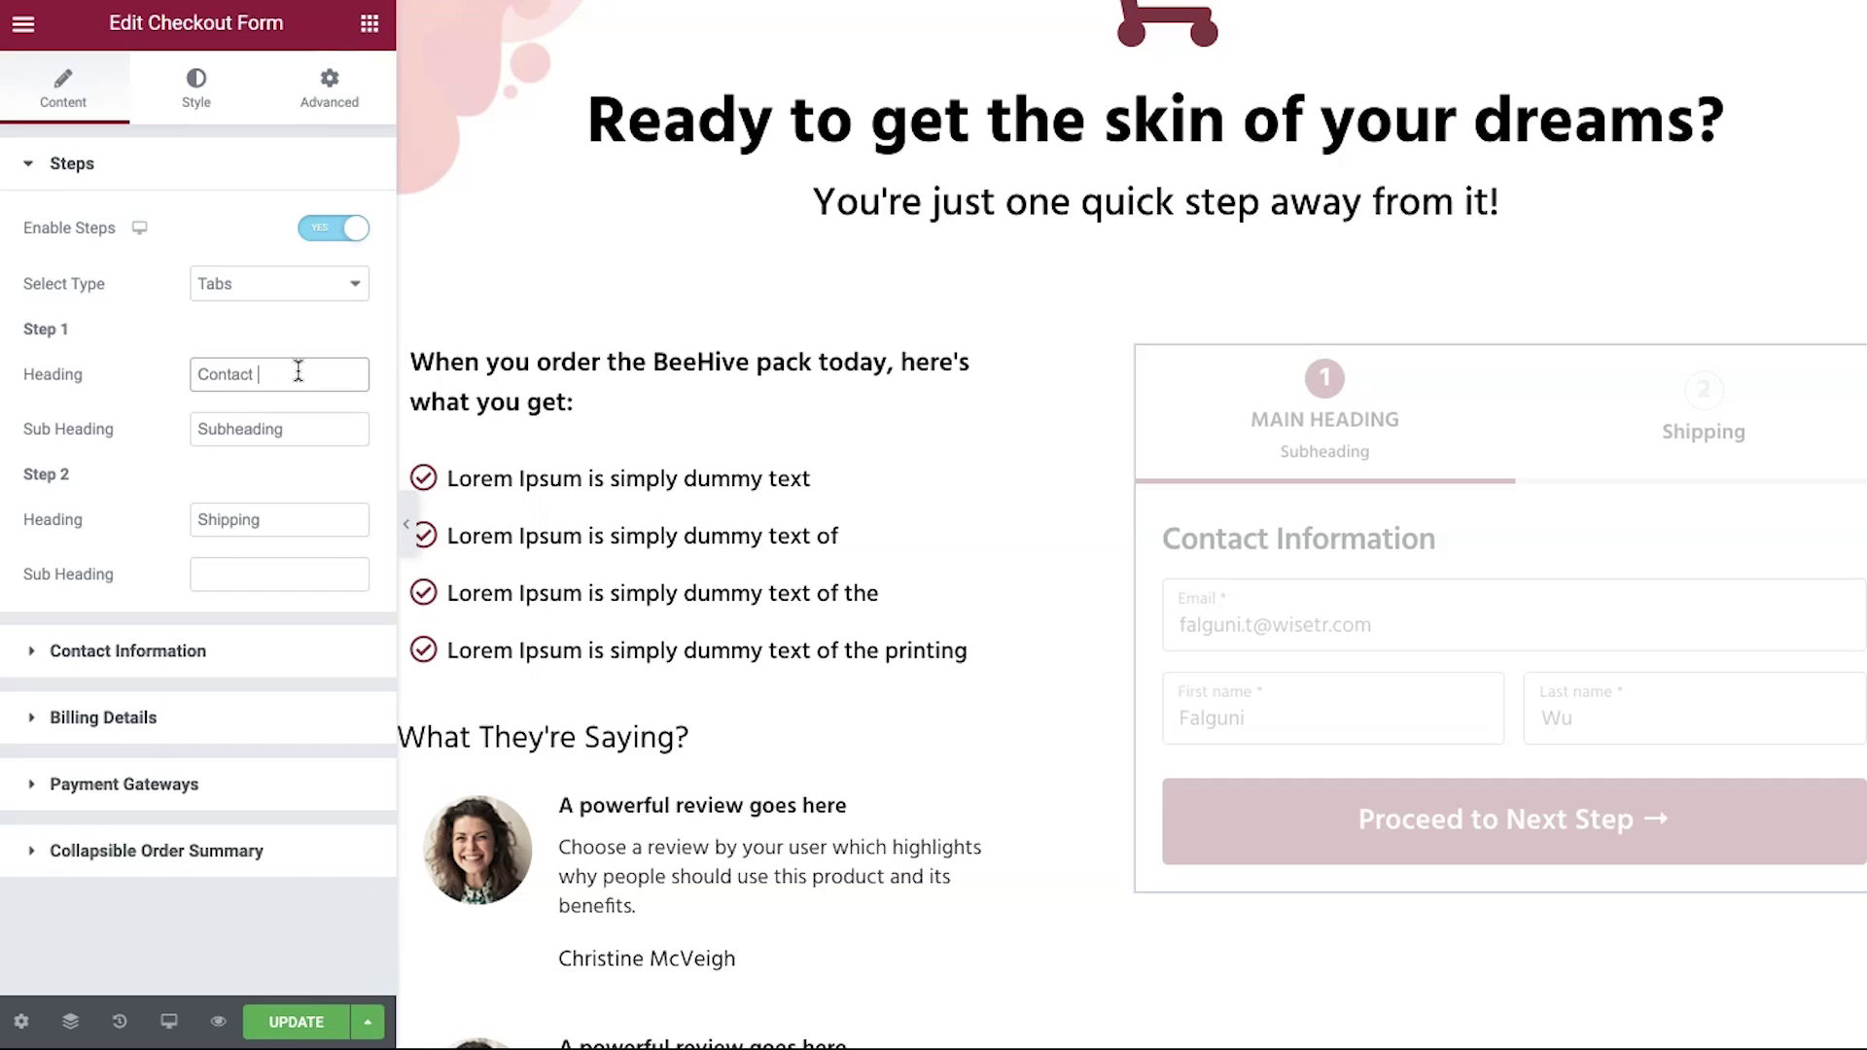
pyautogui.write(' Information')
pyautogui.press('Tab')
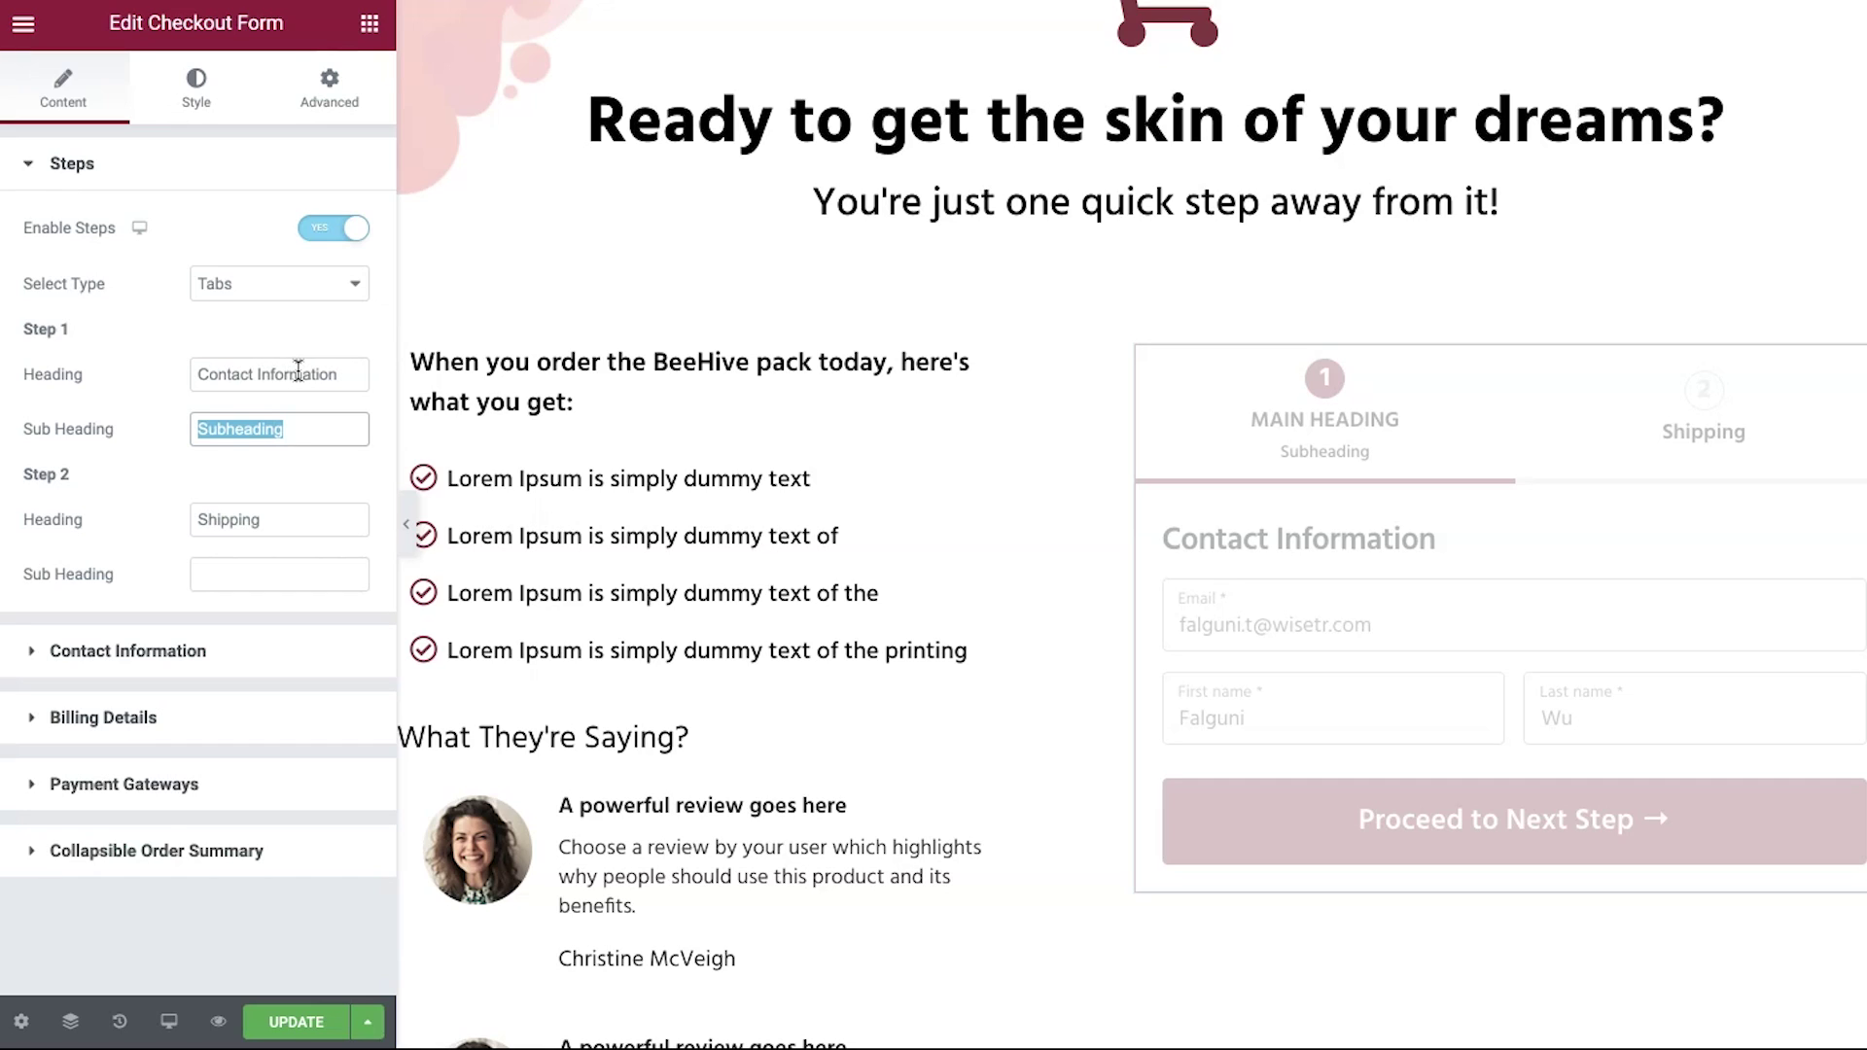
pyautogui.write('F')
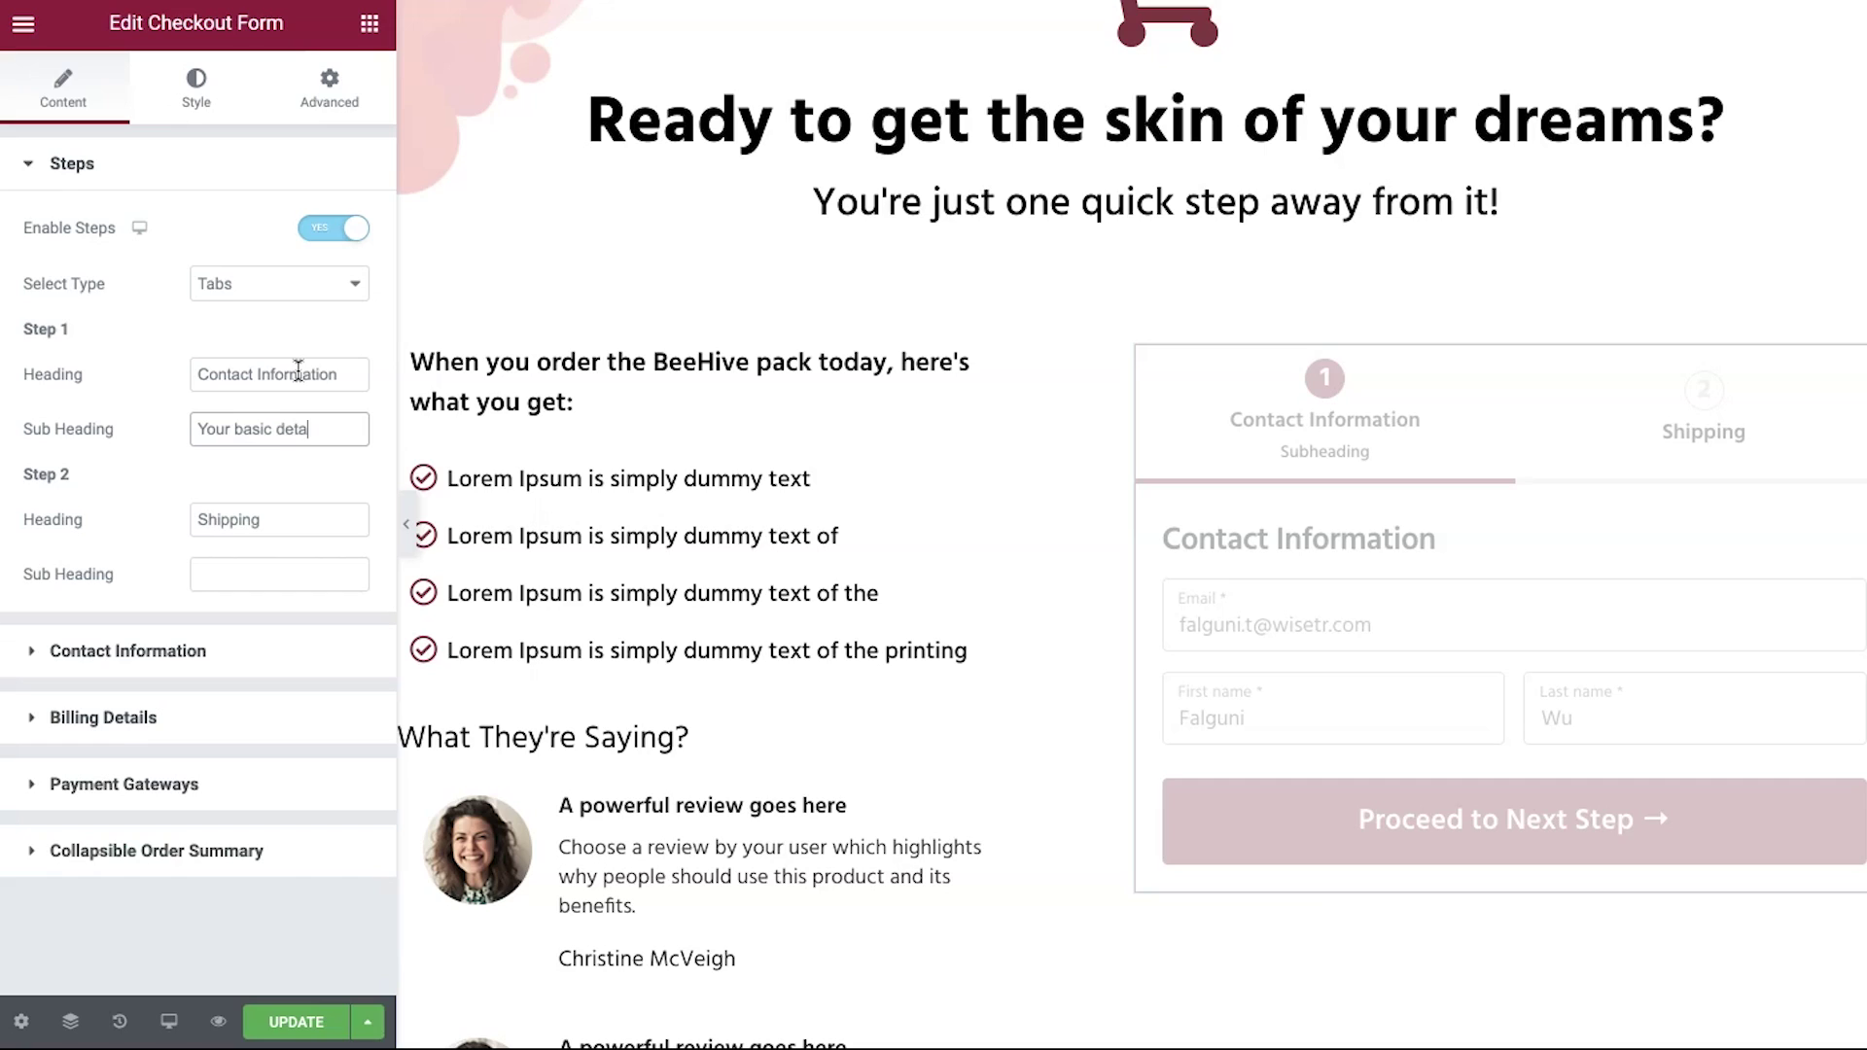
pyautogui.write('s')
# - Title Step 2 'Payment' with sub heading 'Choose your payment method'
pyautogui.press('Tab')
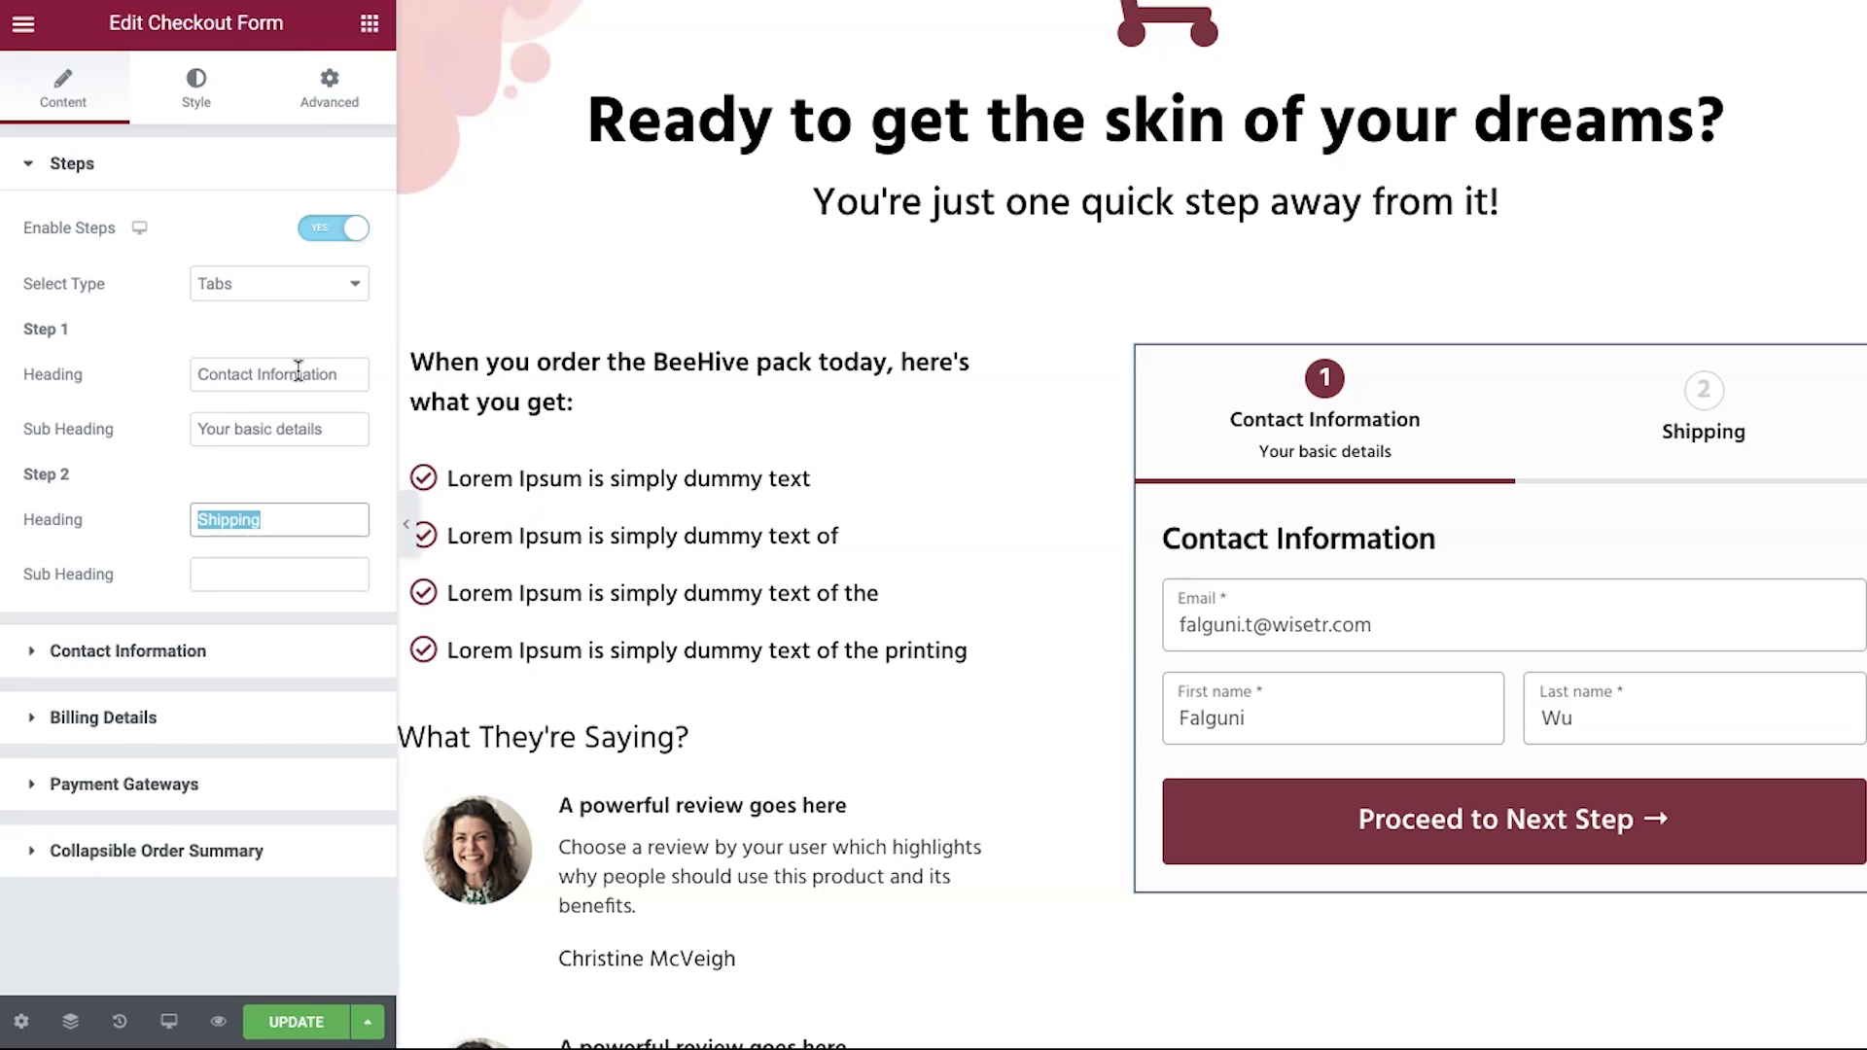
pyautogui.write('Payment')
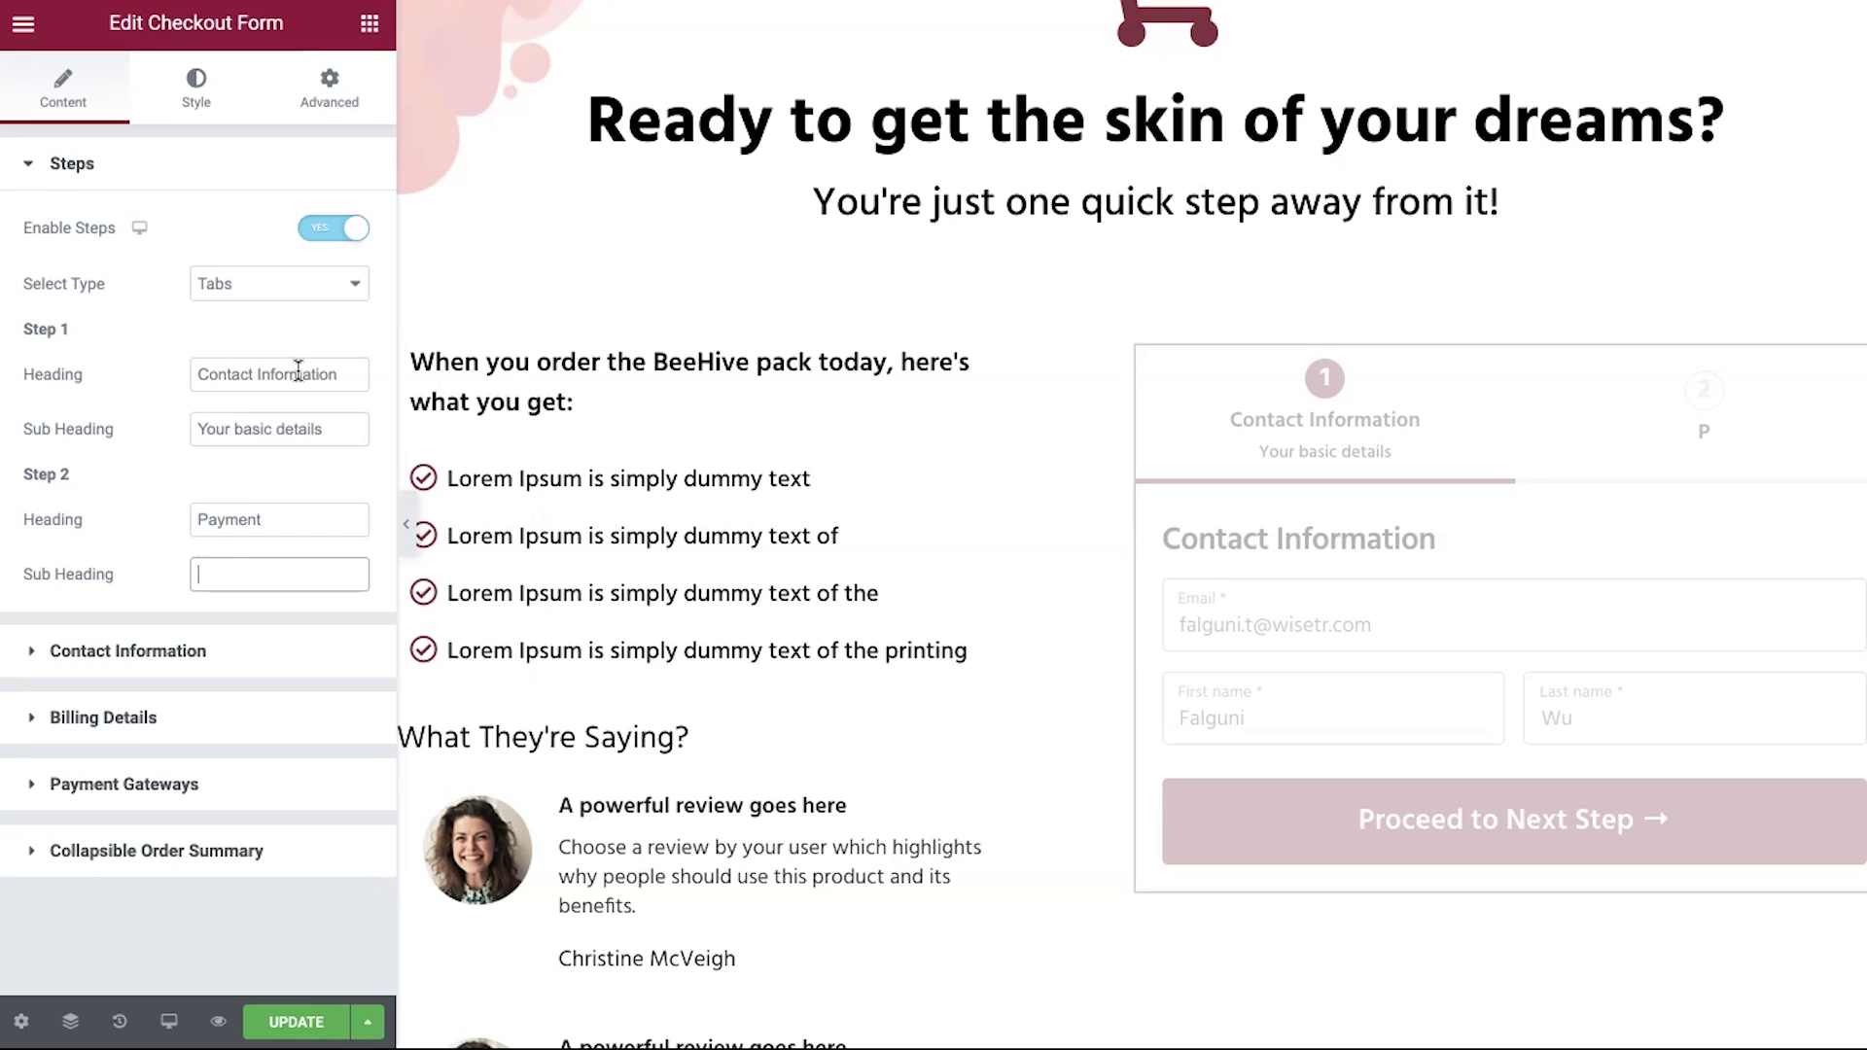
pyautogui.press('Tab')
pyautogui.write('Choose ')
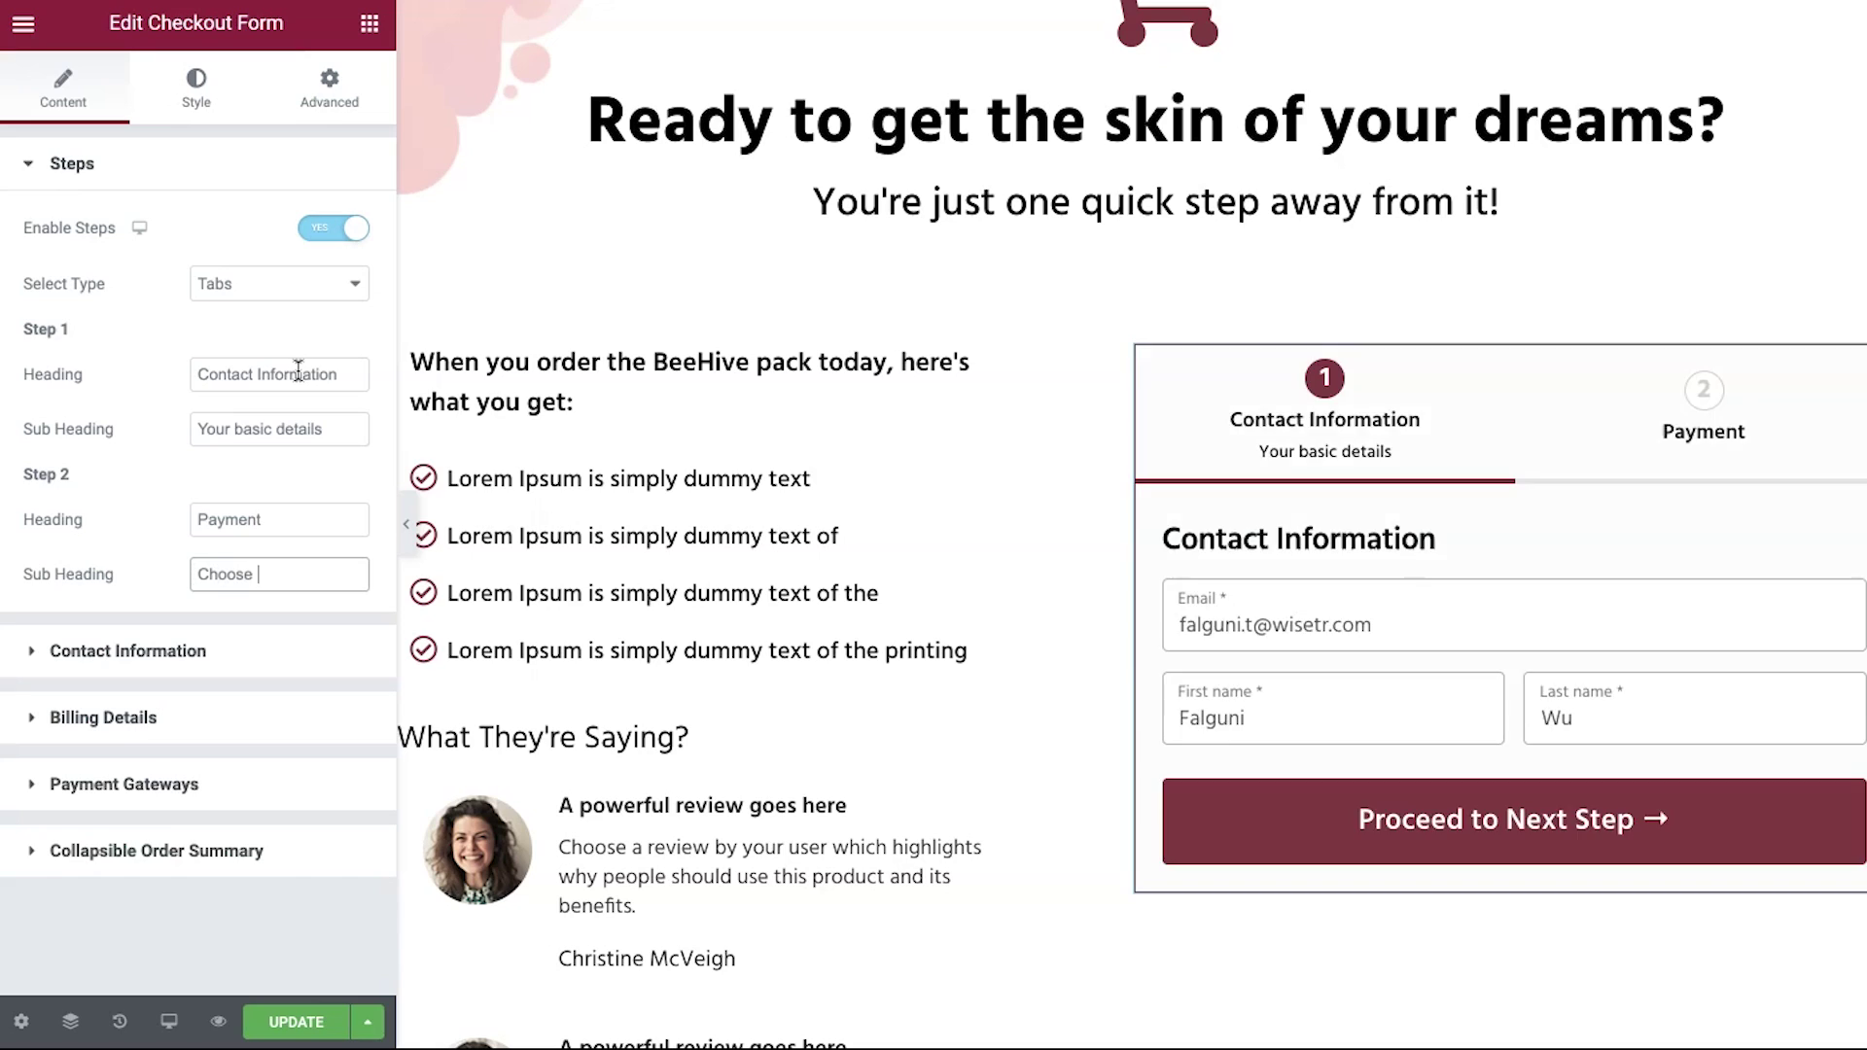
pyautogui.write('your payment method')
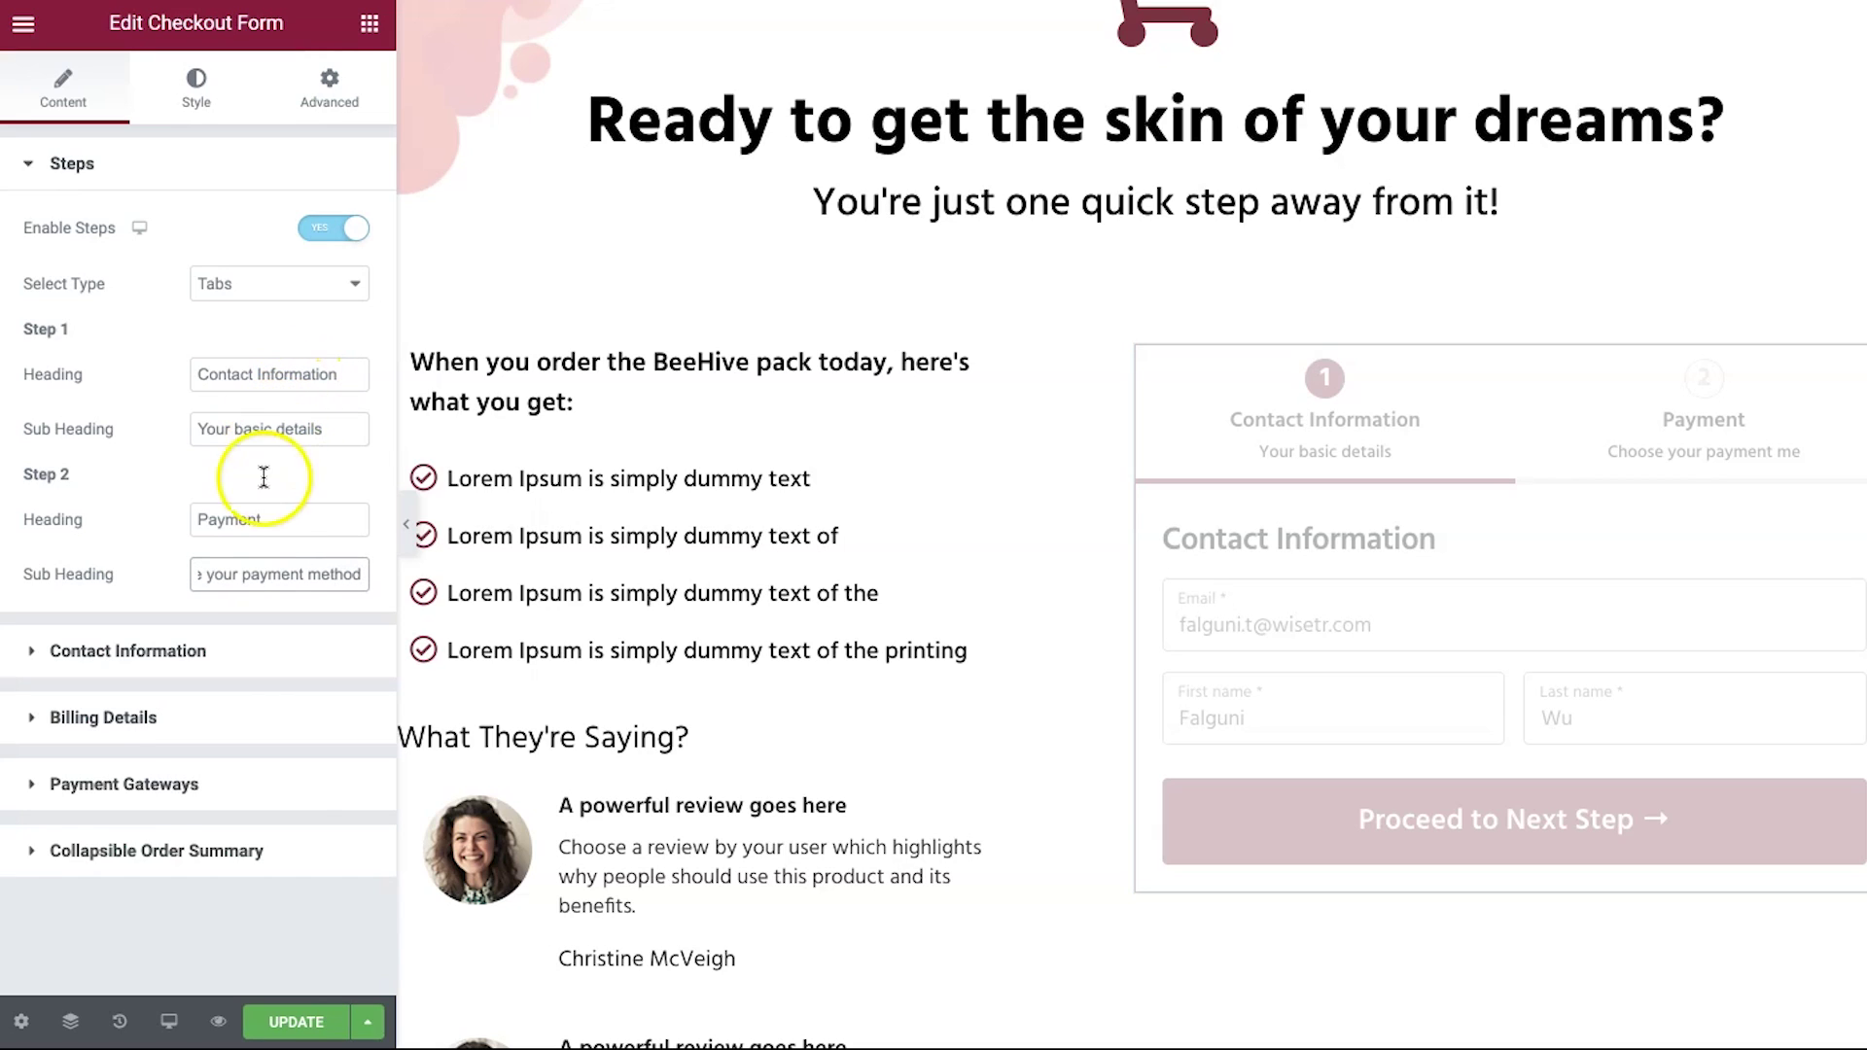
pyautogui.click(167, 574)
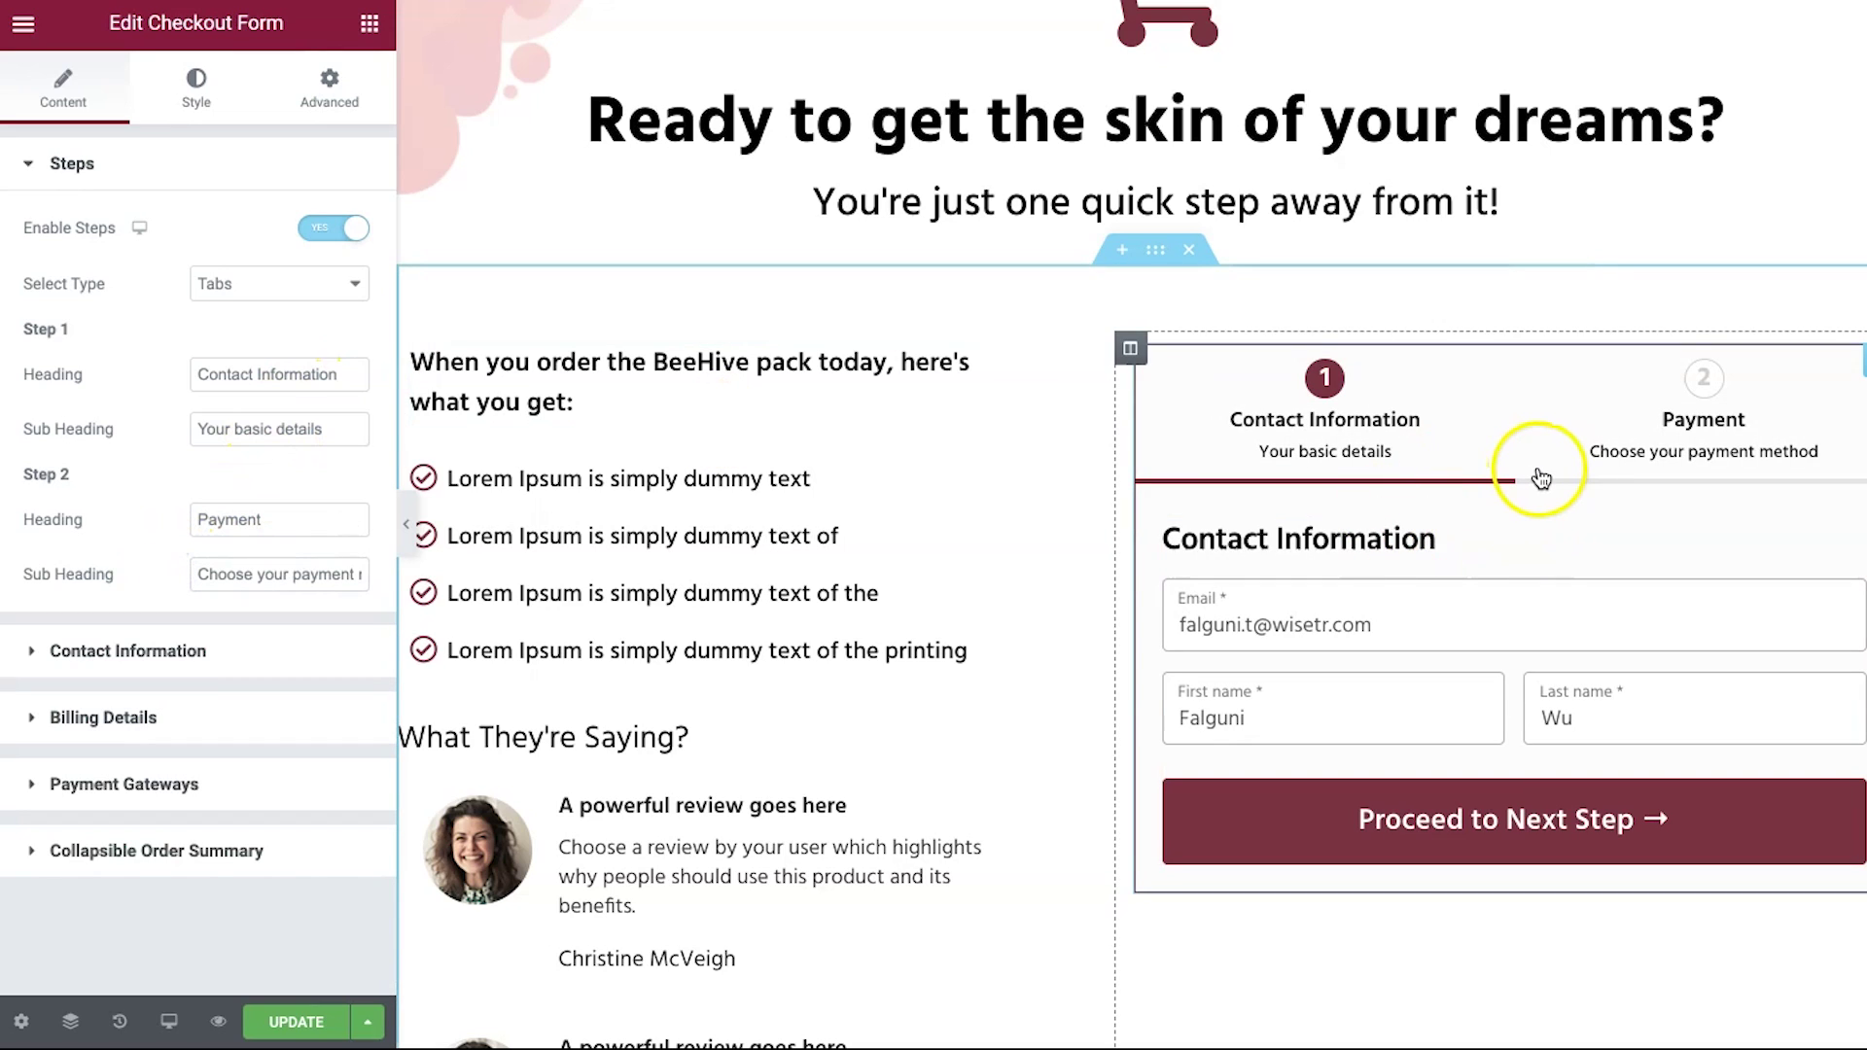
# - Try One Half width for the Email field, then restore it to Full
pyautogui.scroll(-5, 1232, 646)
pyautogui.scroll(-2, 1233, 645)
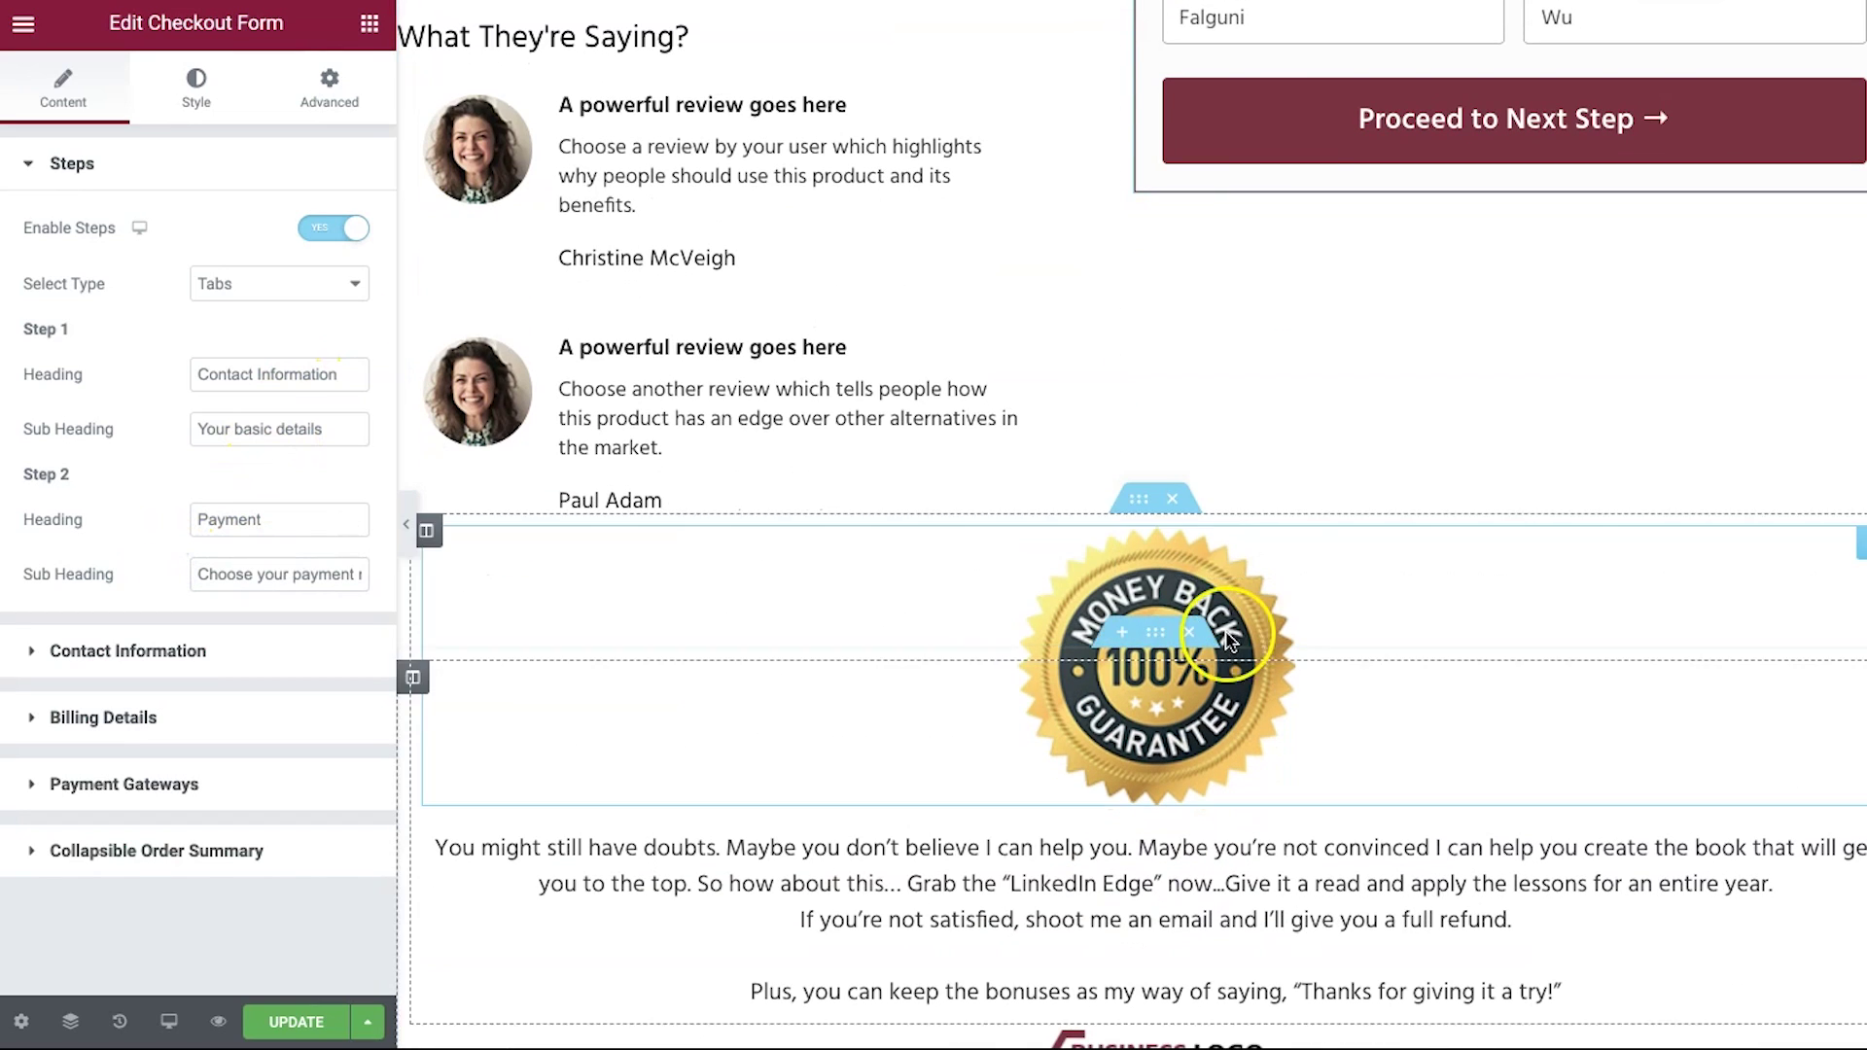
pyautogui.scroll(-1, 1455, 210)
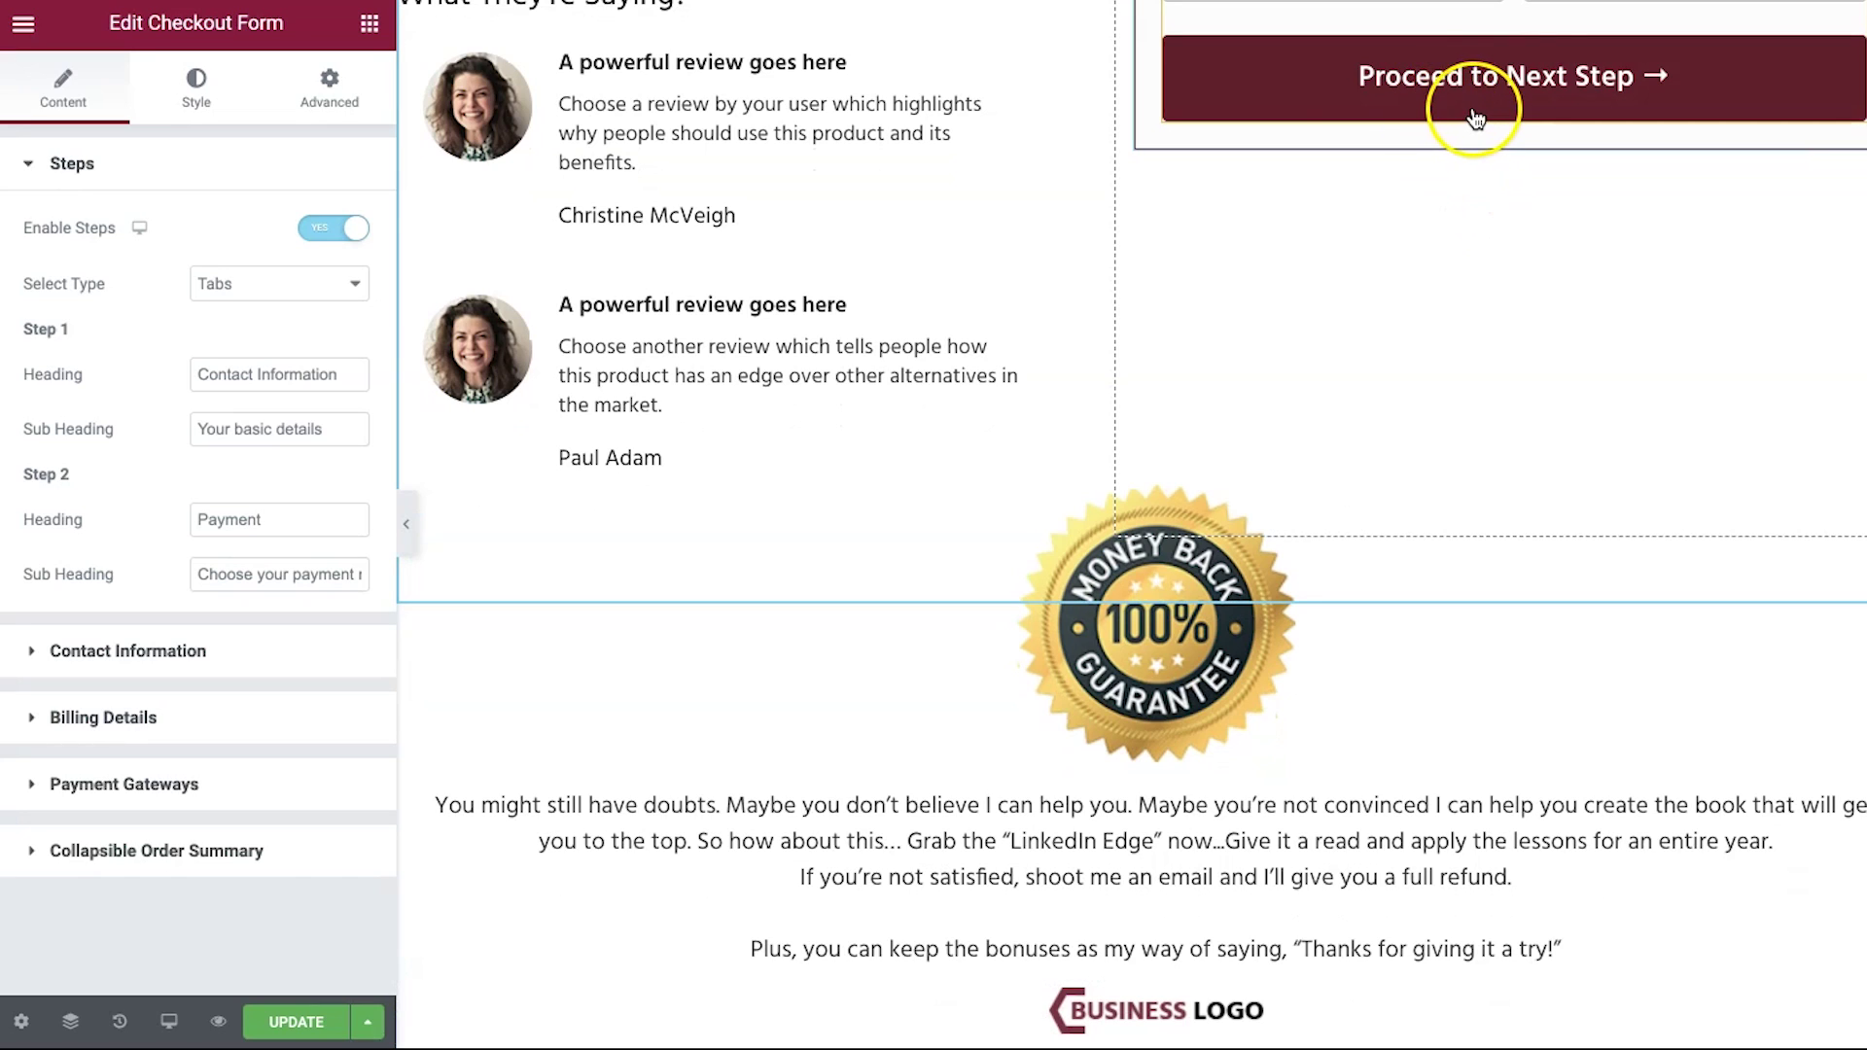
pyautogui.scroll(1, 486, 632)
pyautogui.click(268, 662)
pyautogui.scroll(2, 846, 530)
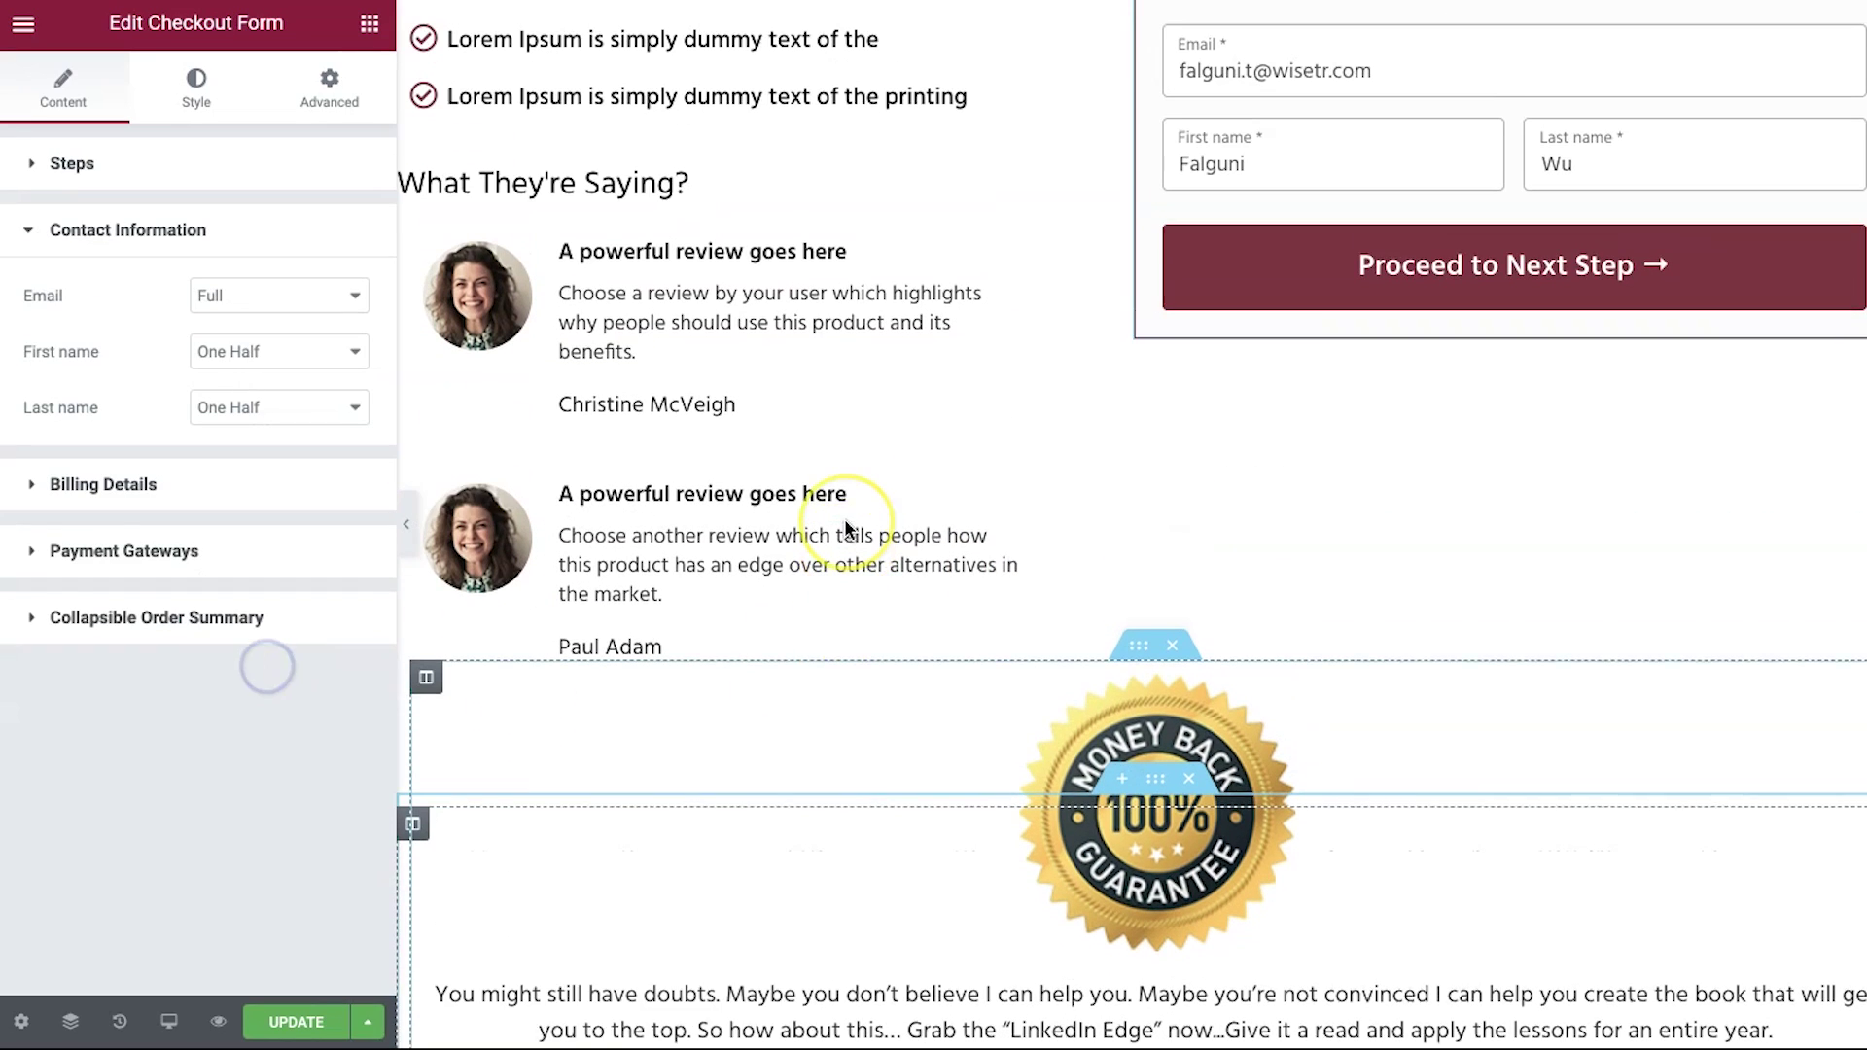
pyautogui.scroll(2, 846, 530)
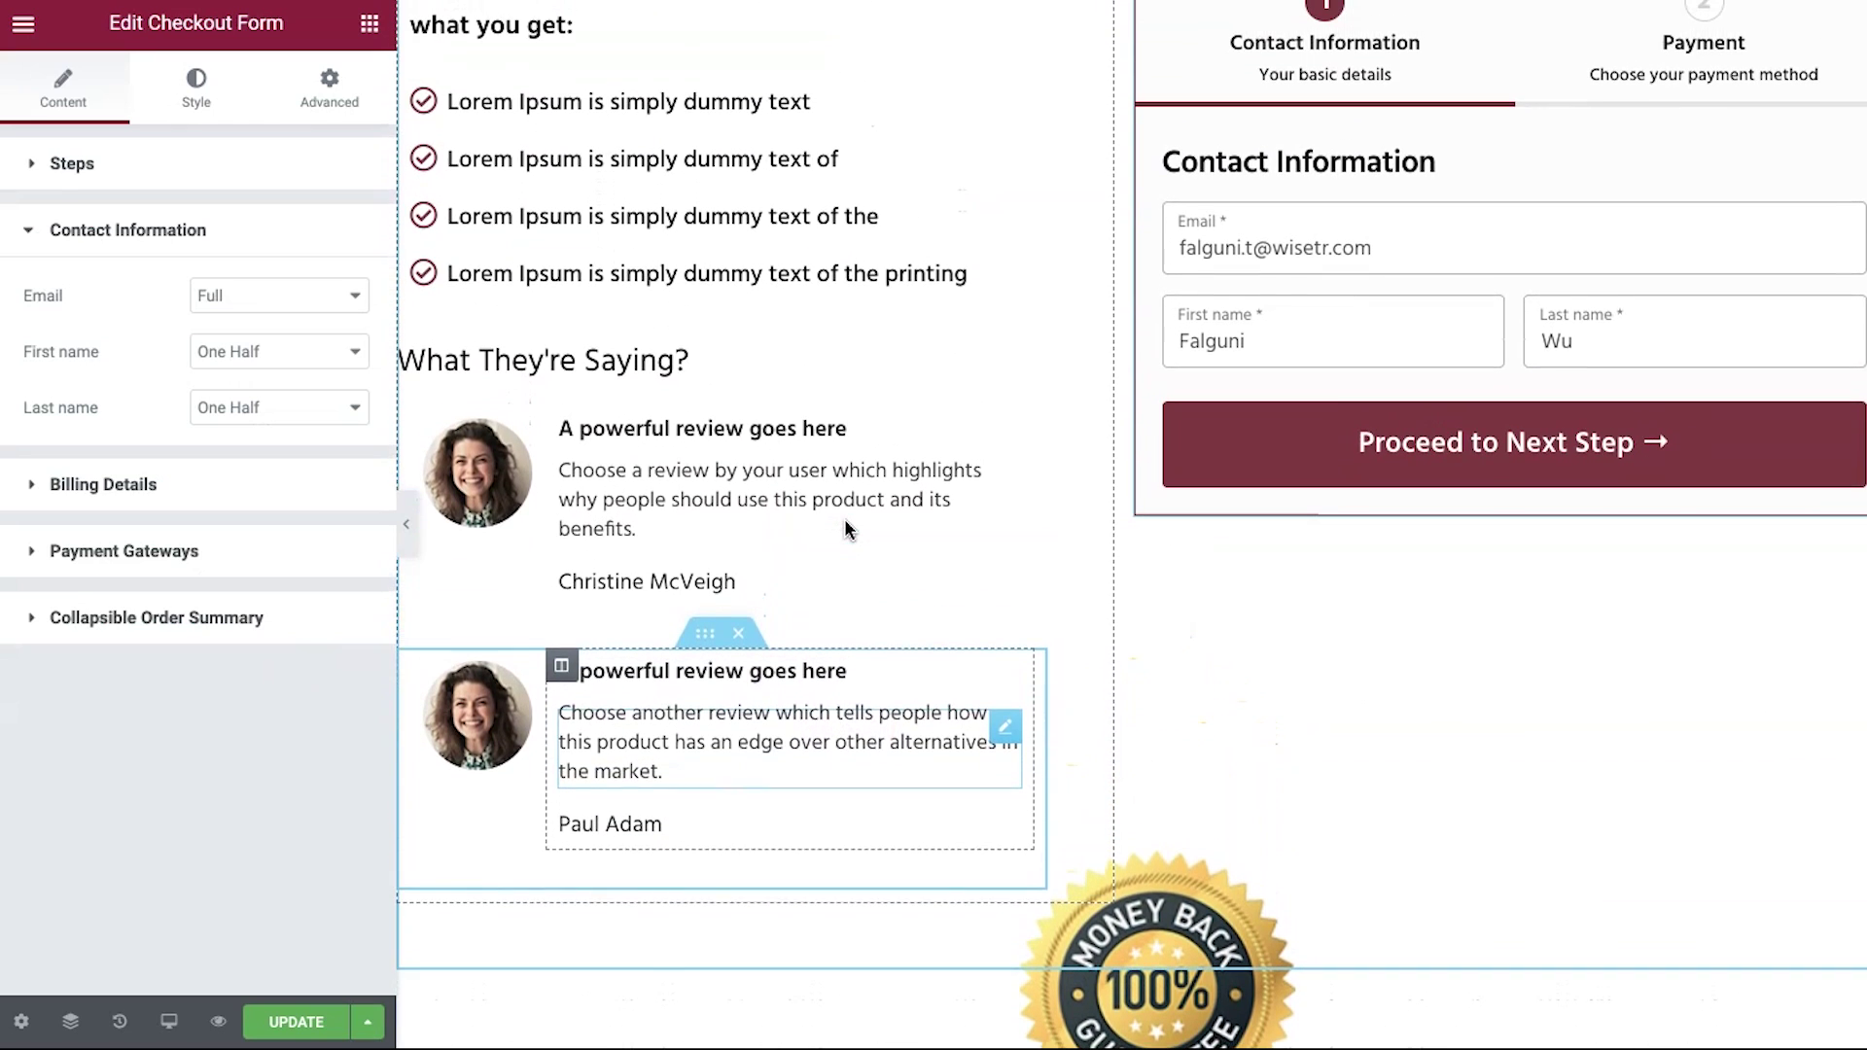
pyautogui.scroll(1, 506, 369)
pyautogui.click(264, 297)
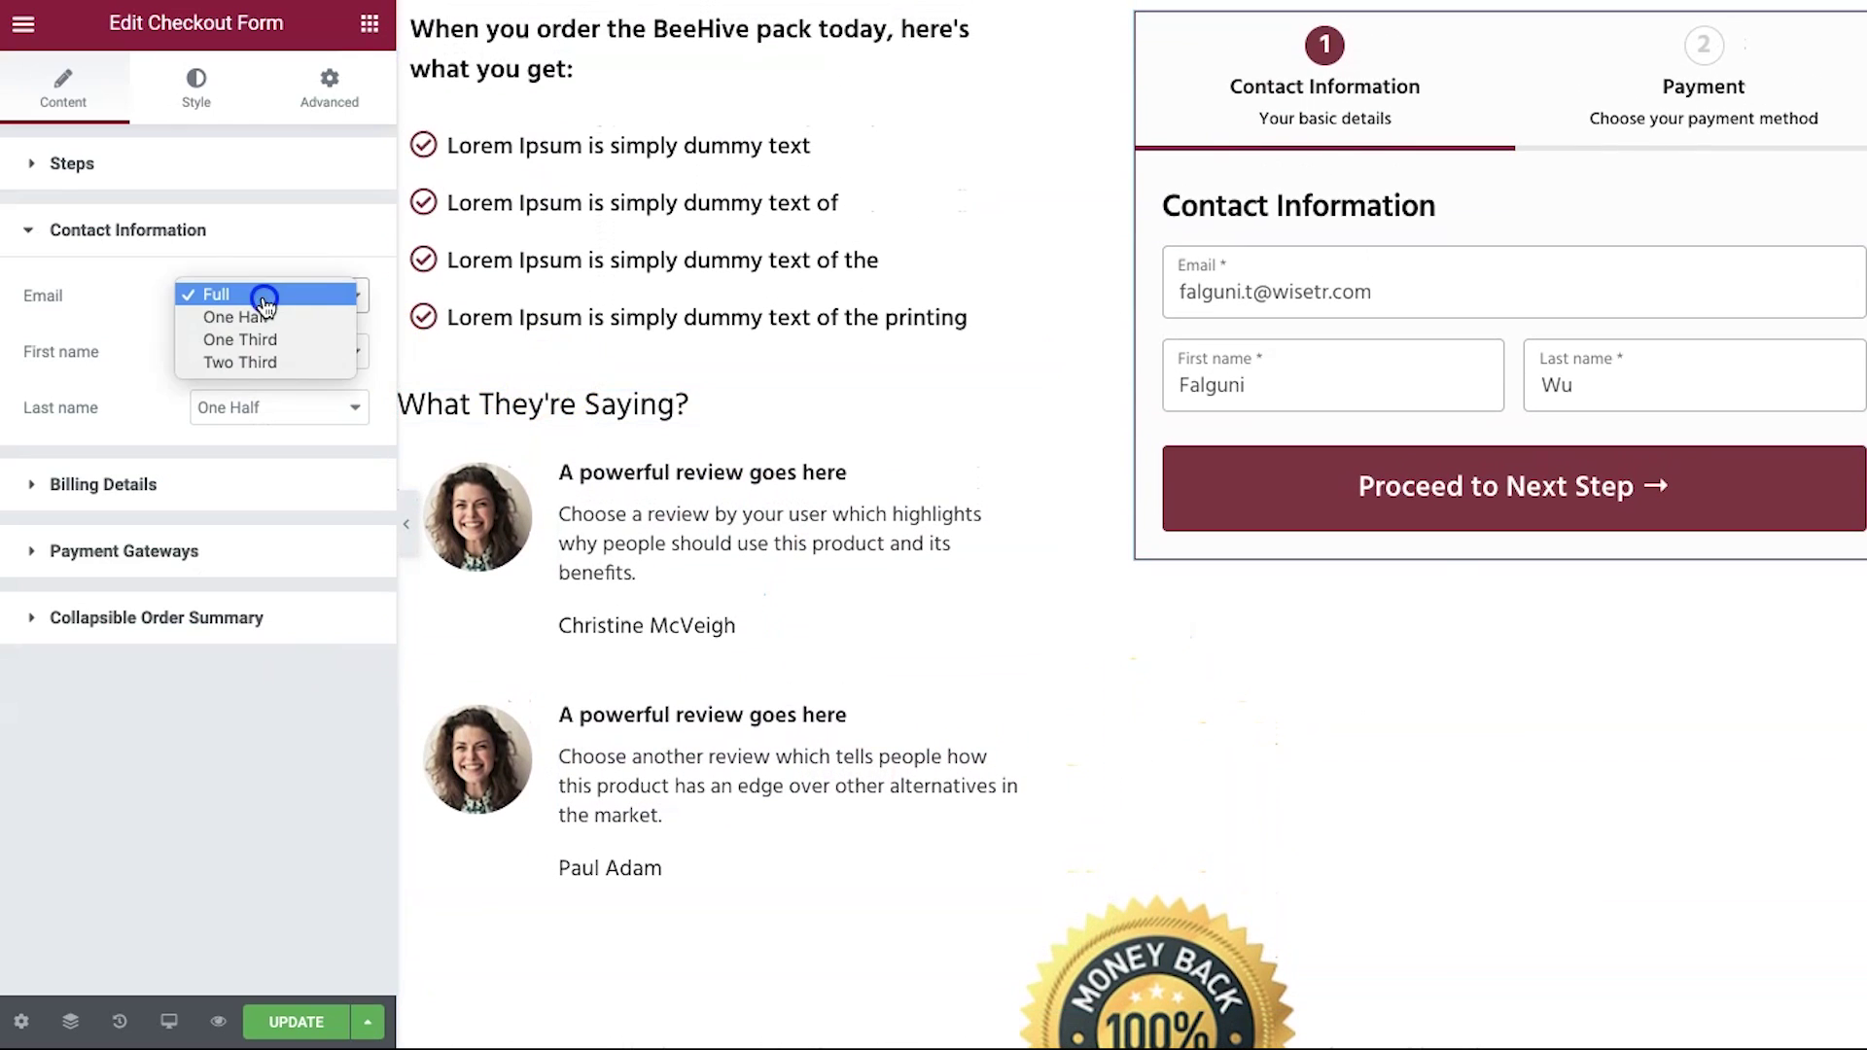
pyautogui.click(258, 318)
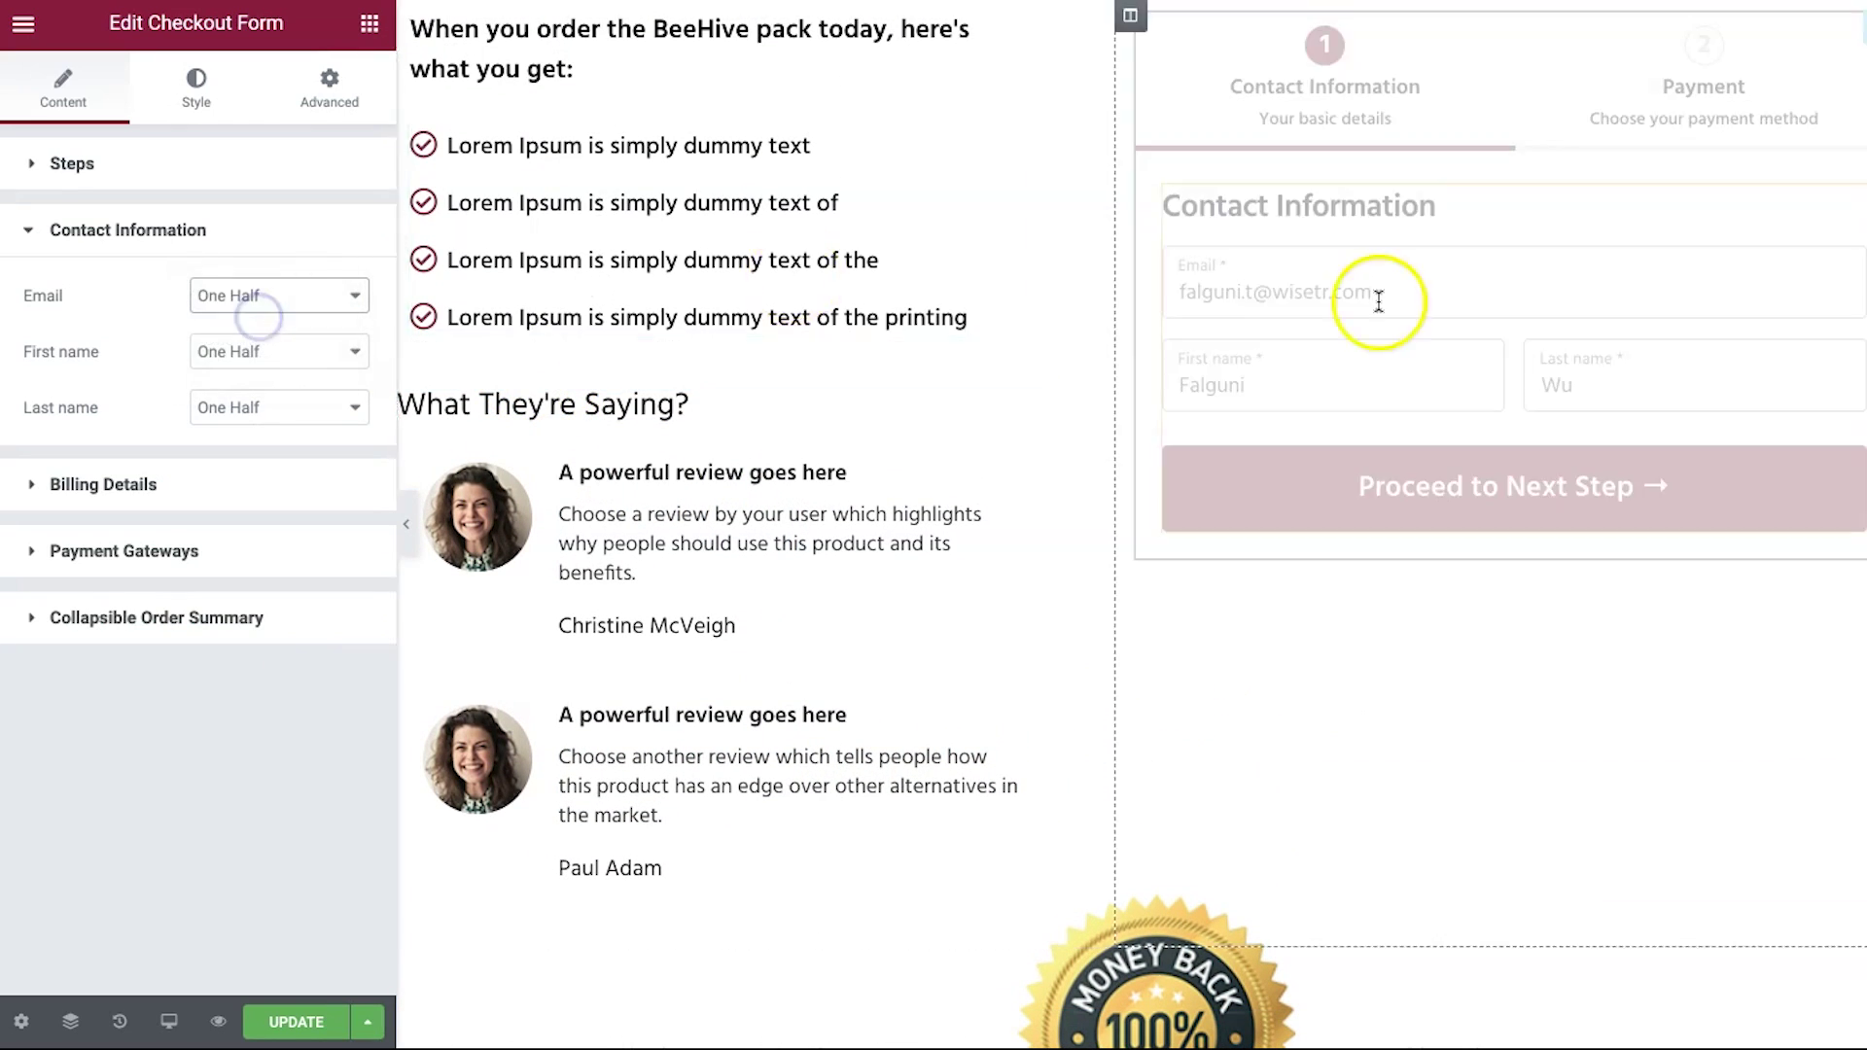
pyautogui.click(232, 303)
pyautogui.click(214, 272)
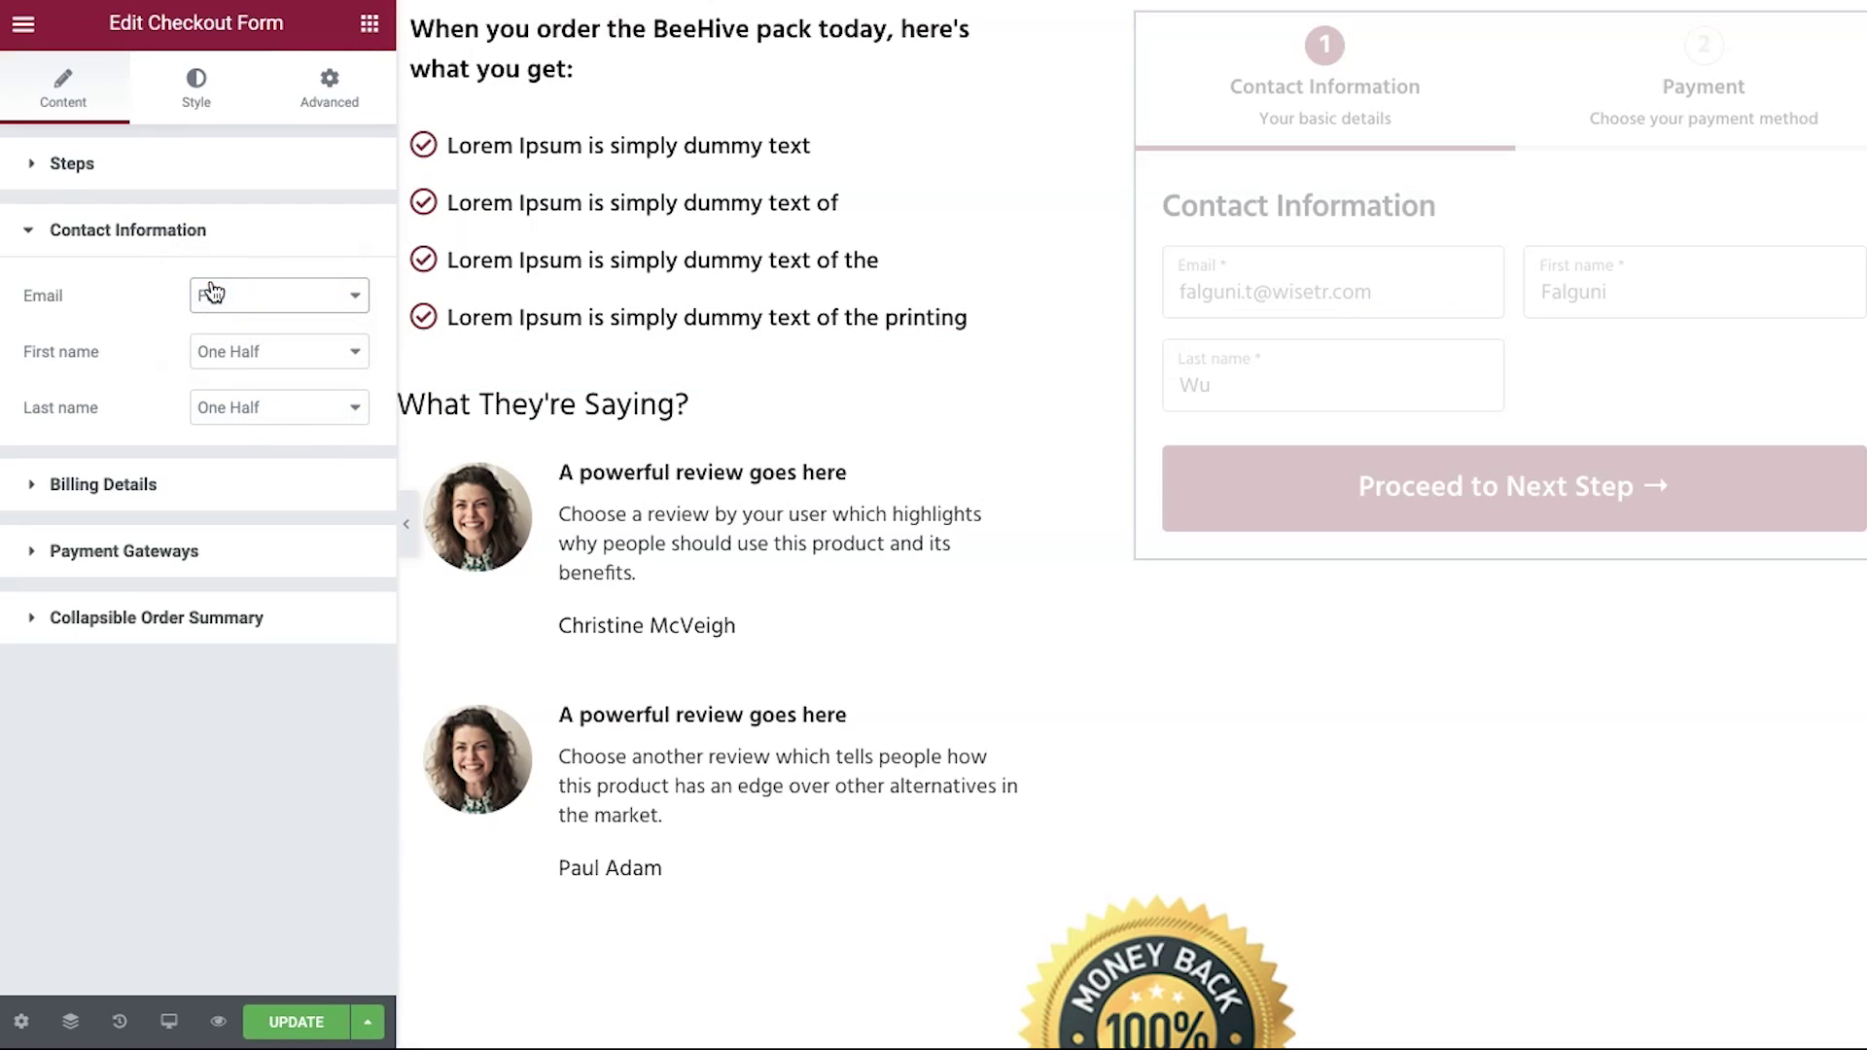
# - Check the Billing Details width settings and advance the preview to the Payment step
pyautogui.click(124, 491)
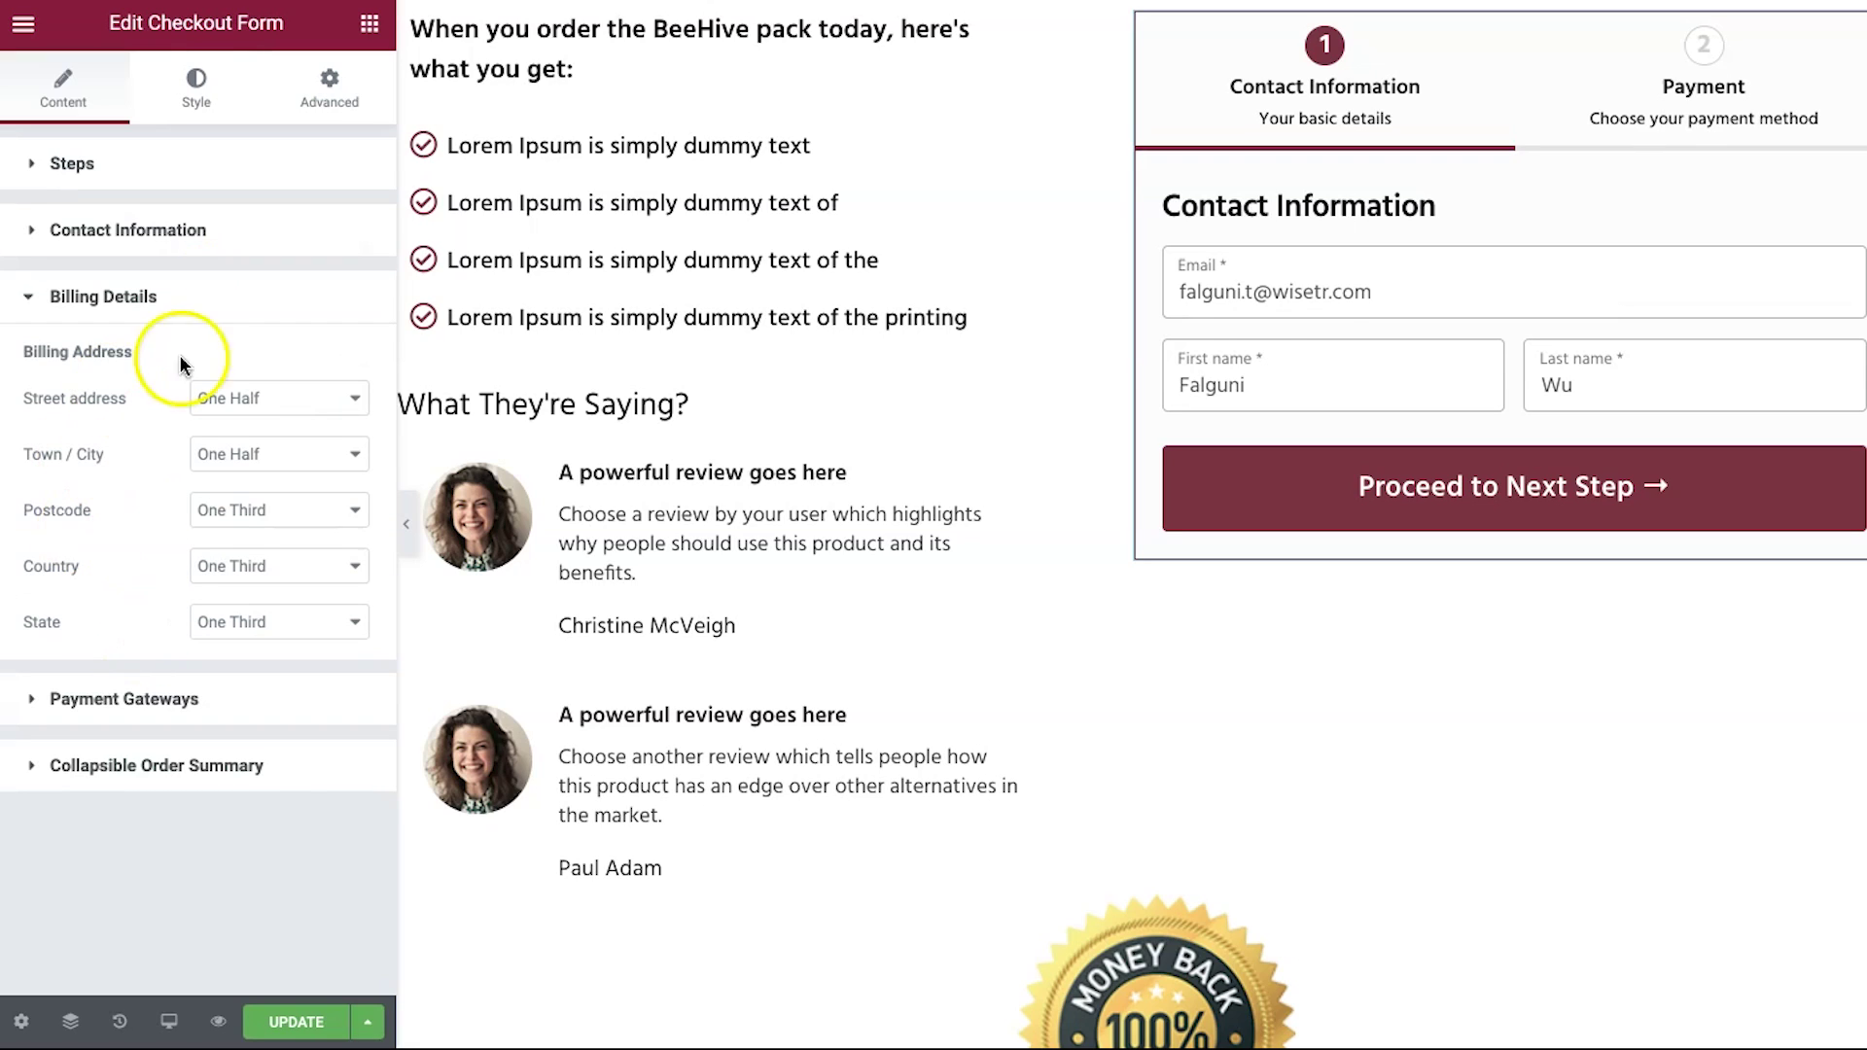
pyautogui.click(108, 297)
pyautogui.scroll(1, 1038, 447)
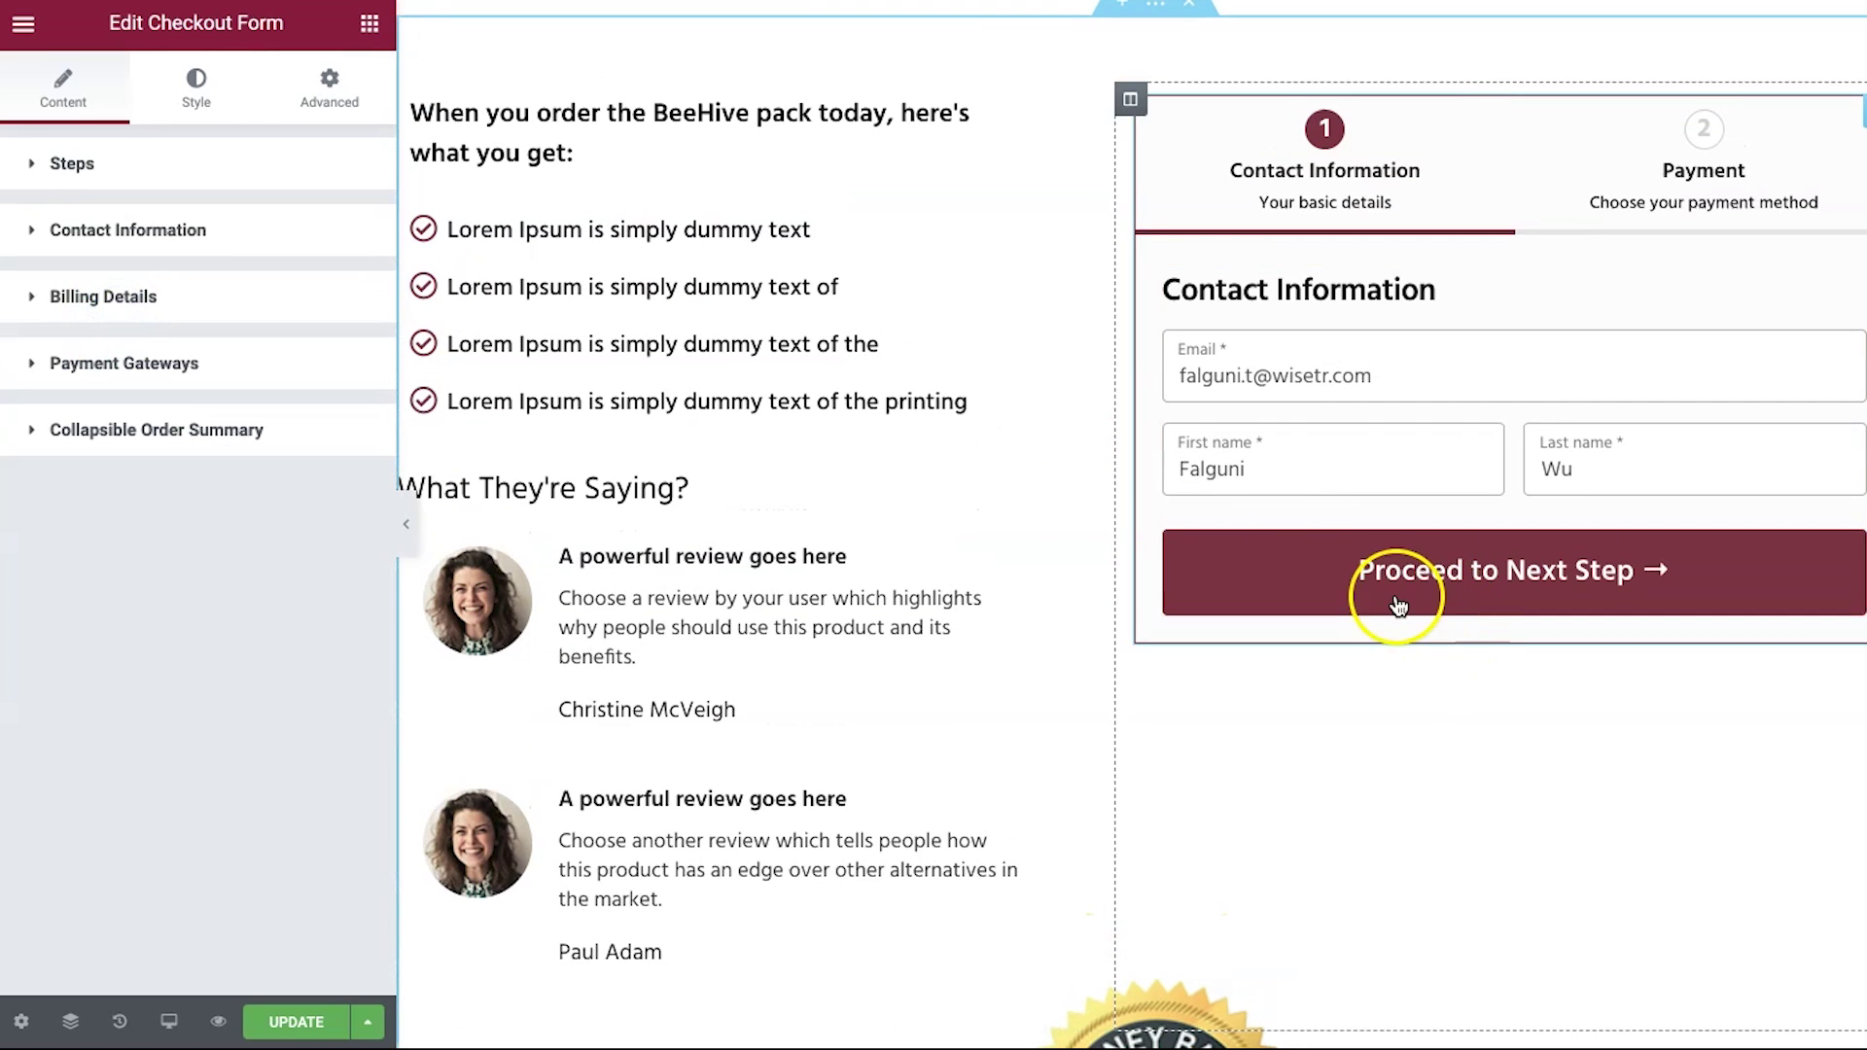
pyautogui.click(1392, 583)
pyautogui.scroll(-2, 1390, 593)
pyautogui.scroll(1, 1392, 595)
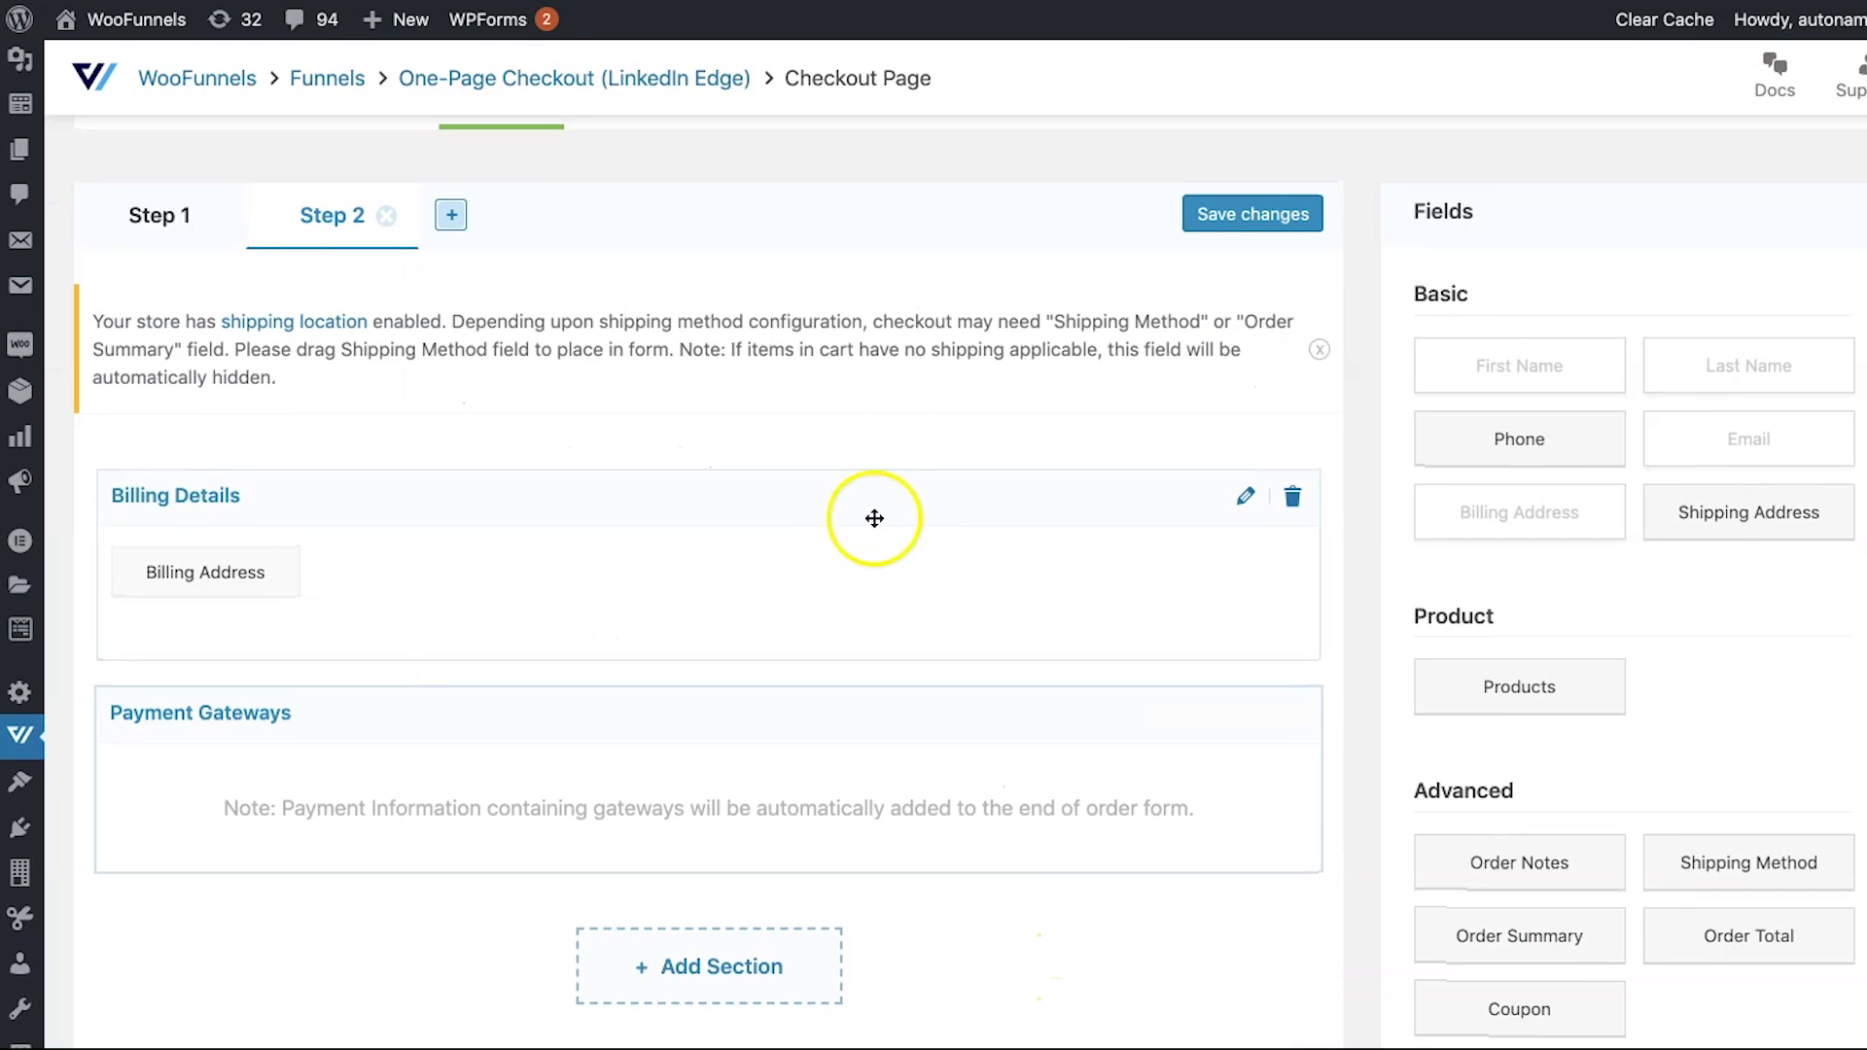
pyautogui.scroll(-1, 874, 518)
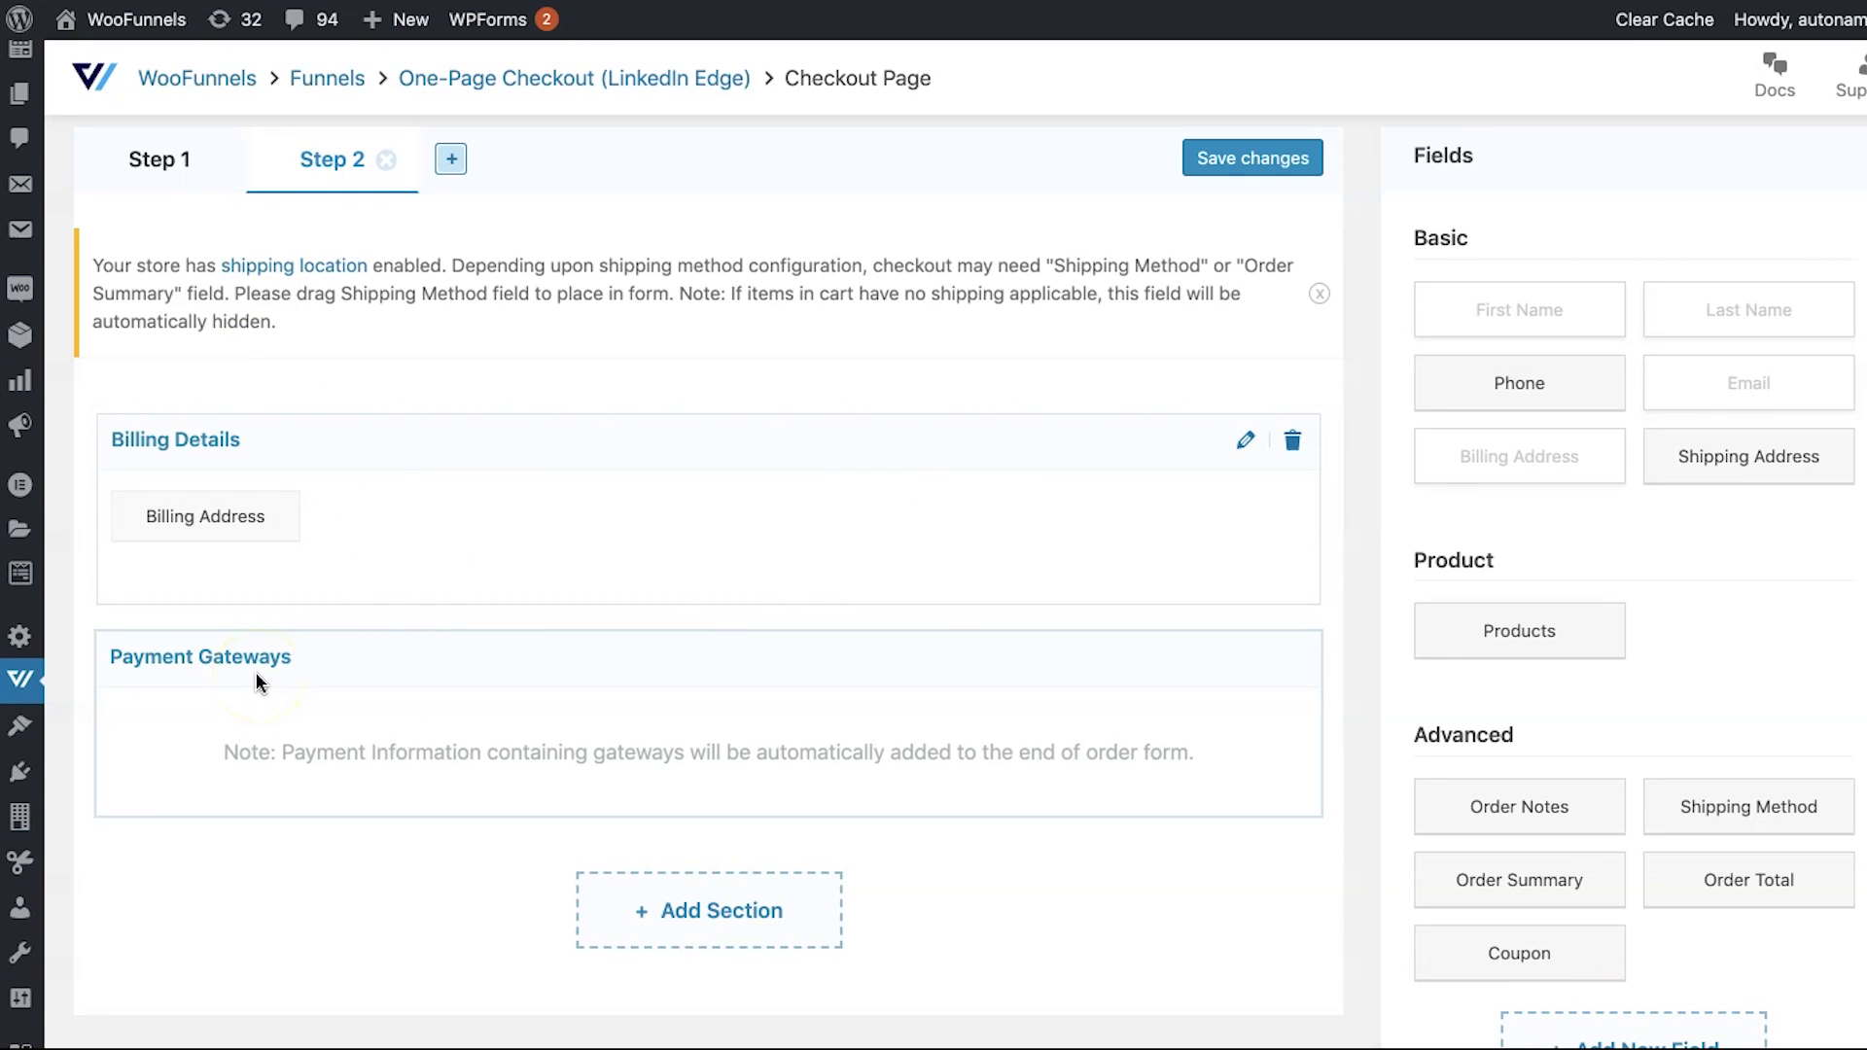
# - Inspect the Billing Details section settings and close them unchanged
pyautogui.click(1247, 445)
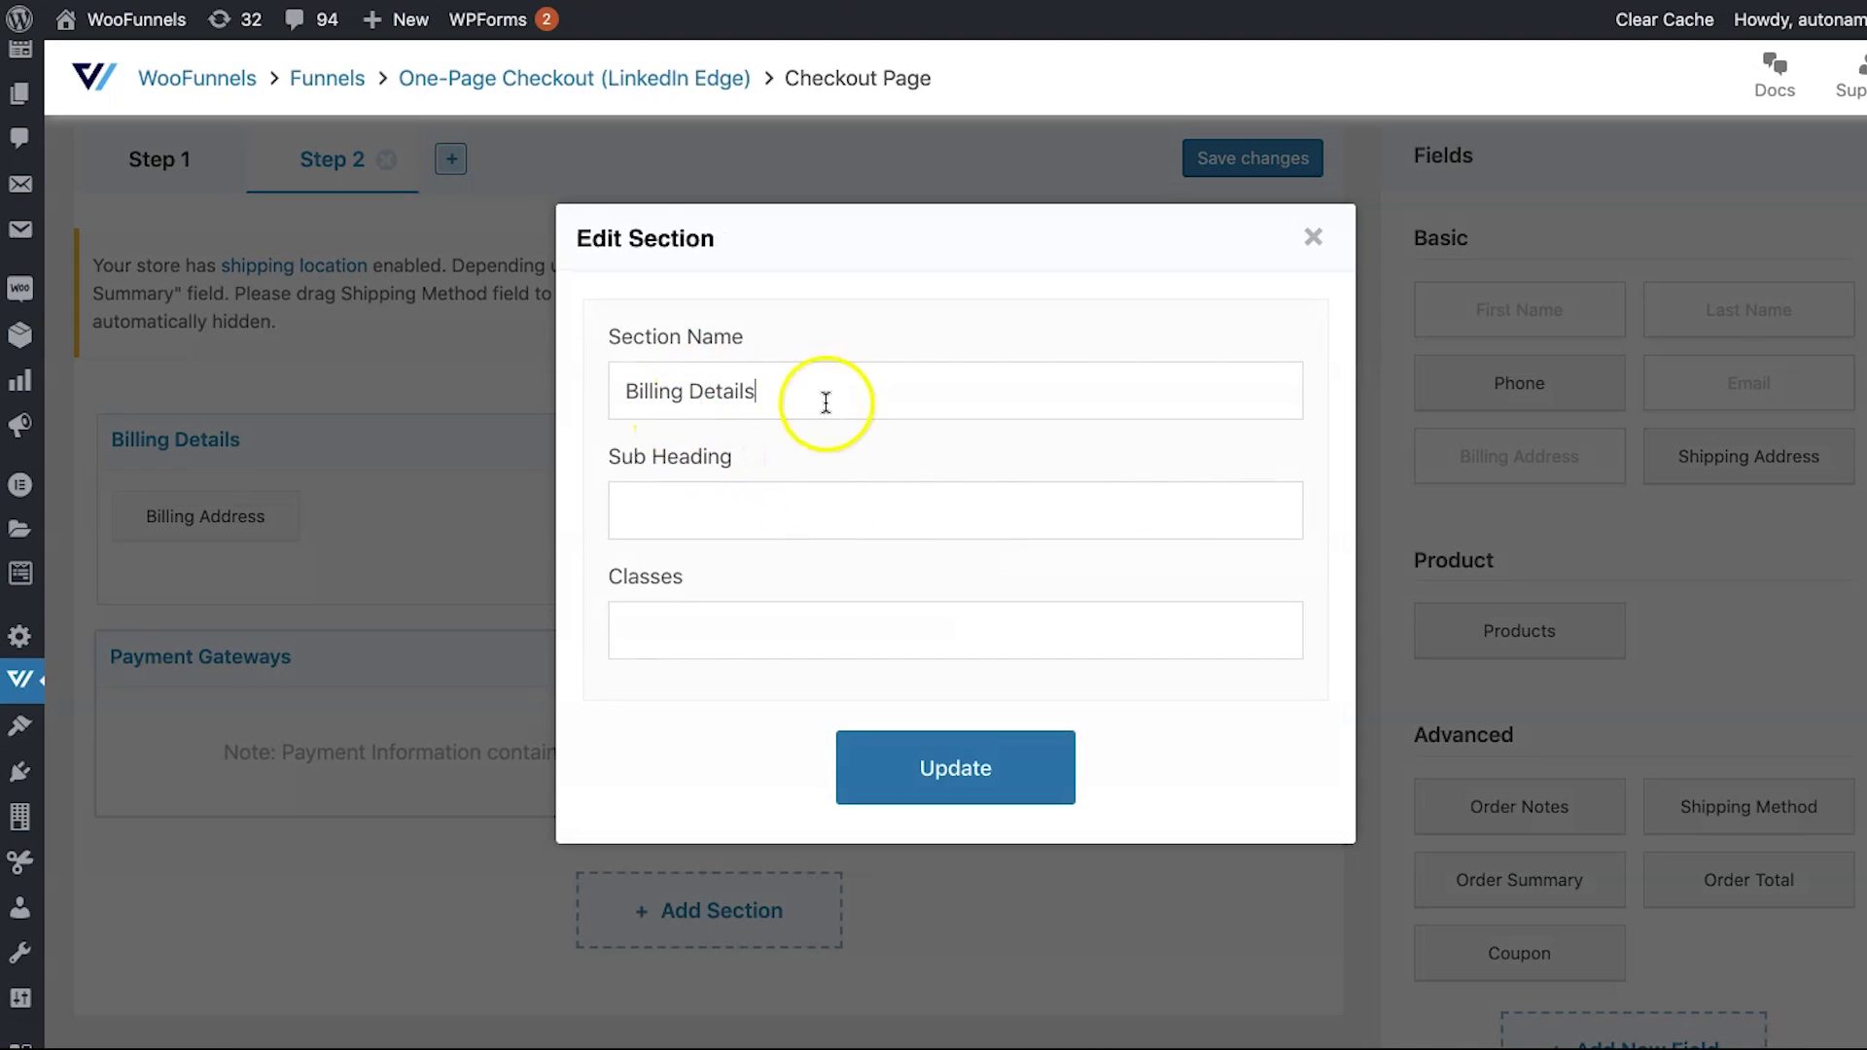
pyautogui.click(1361, 252)
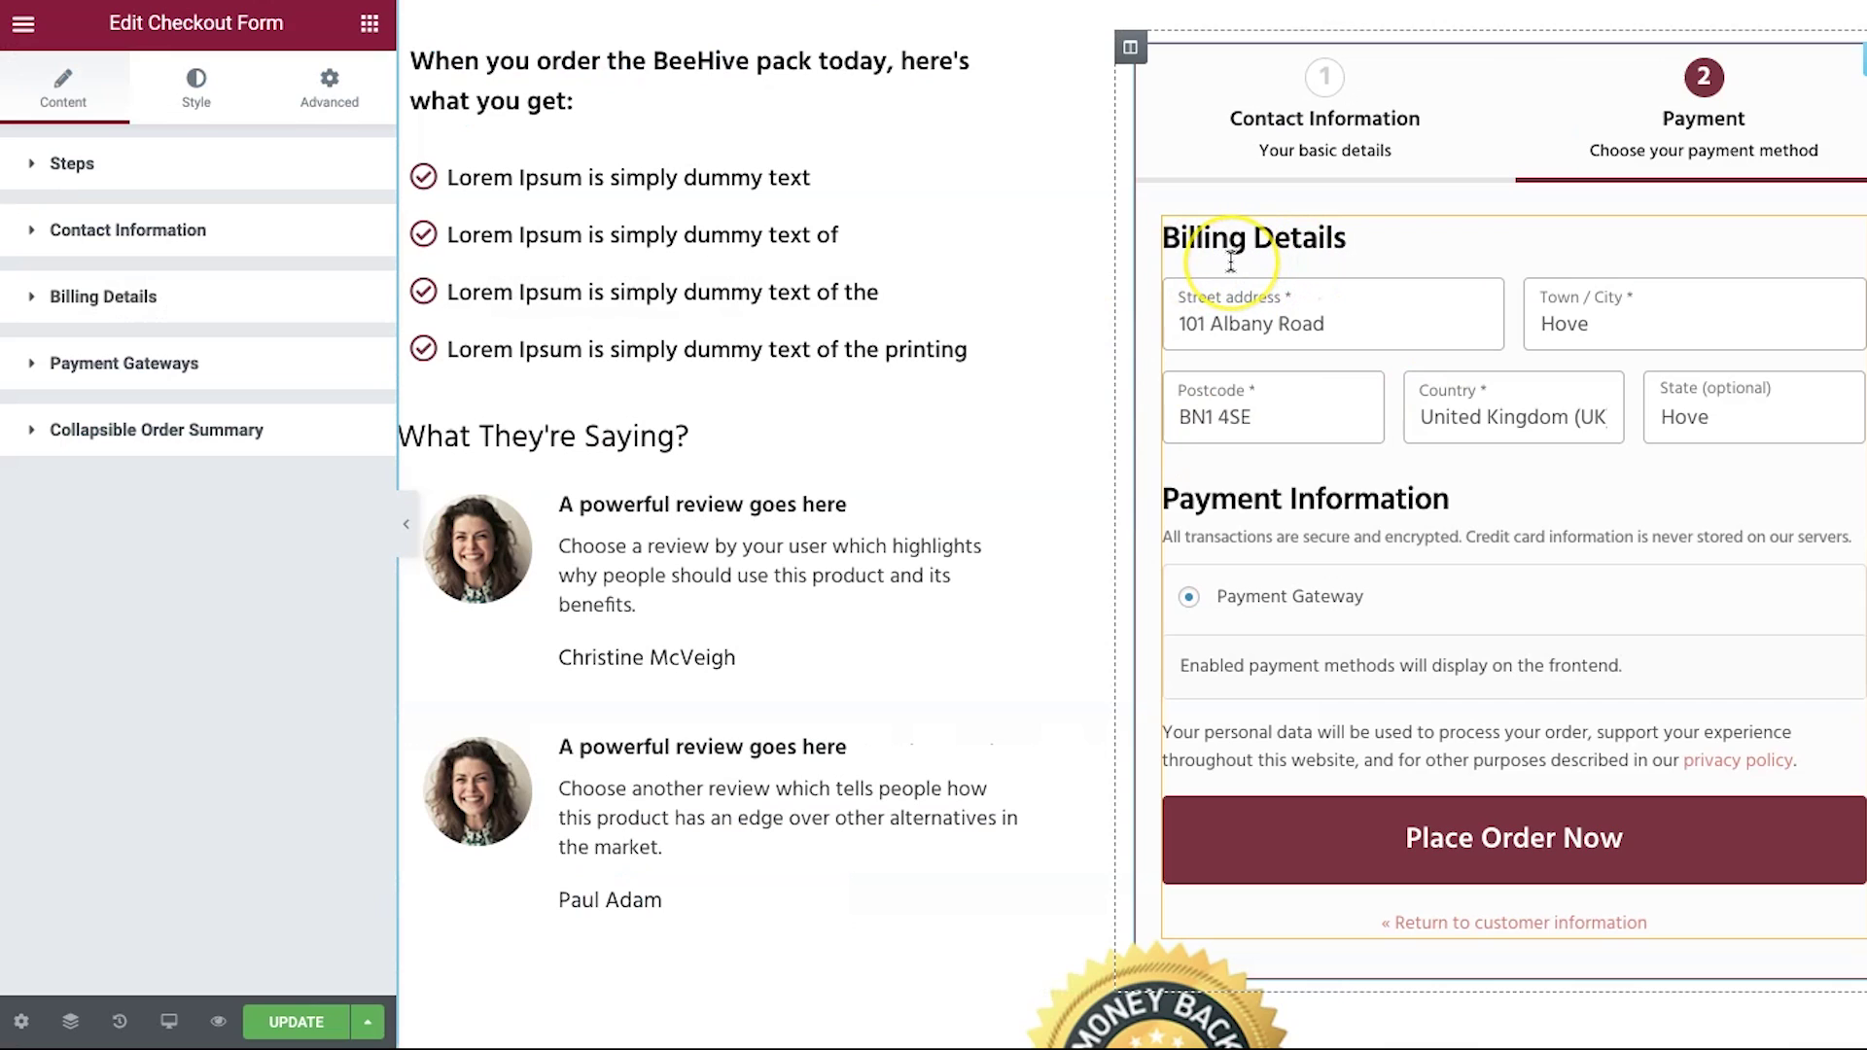
pyautogui.click(163, 307)
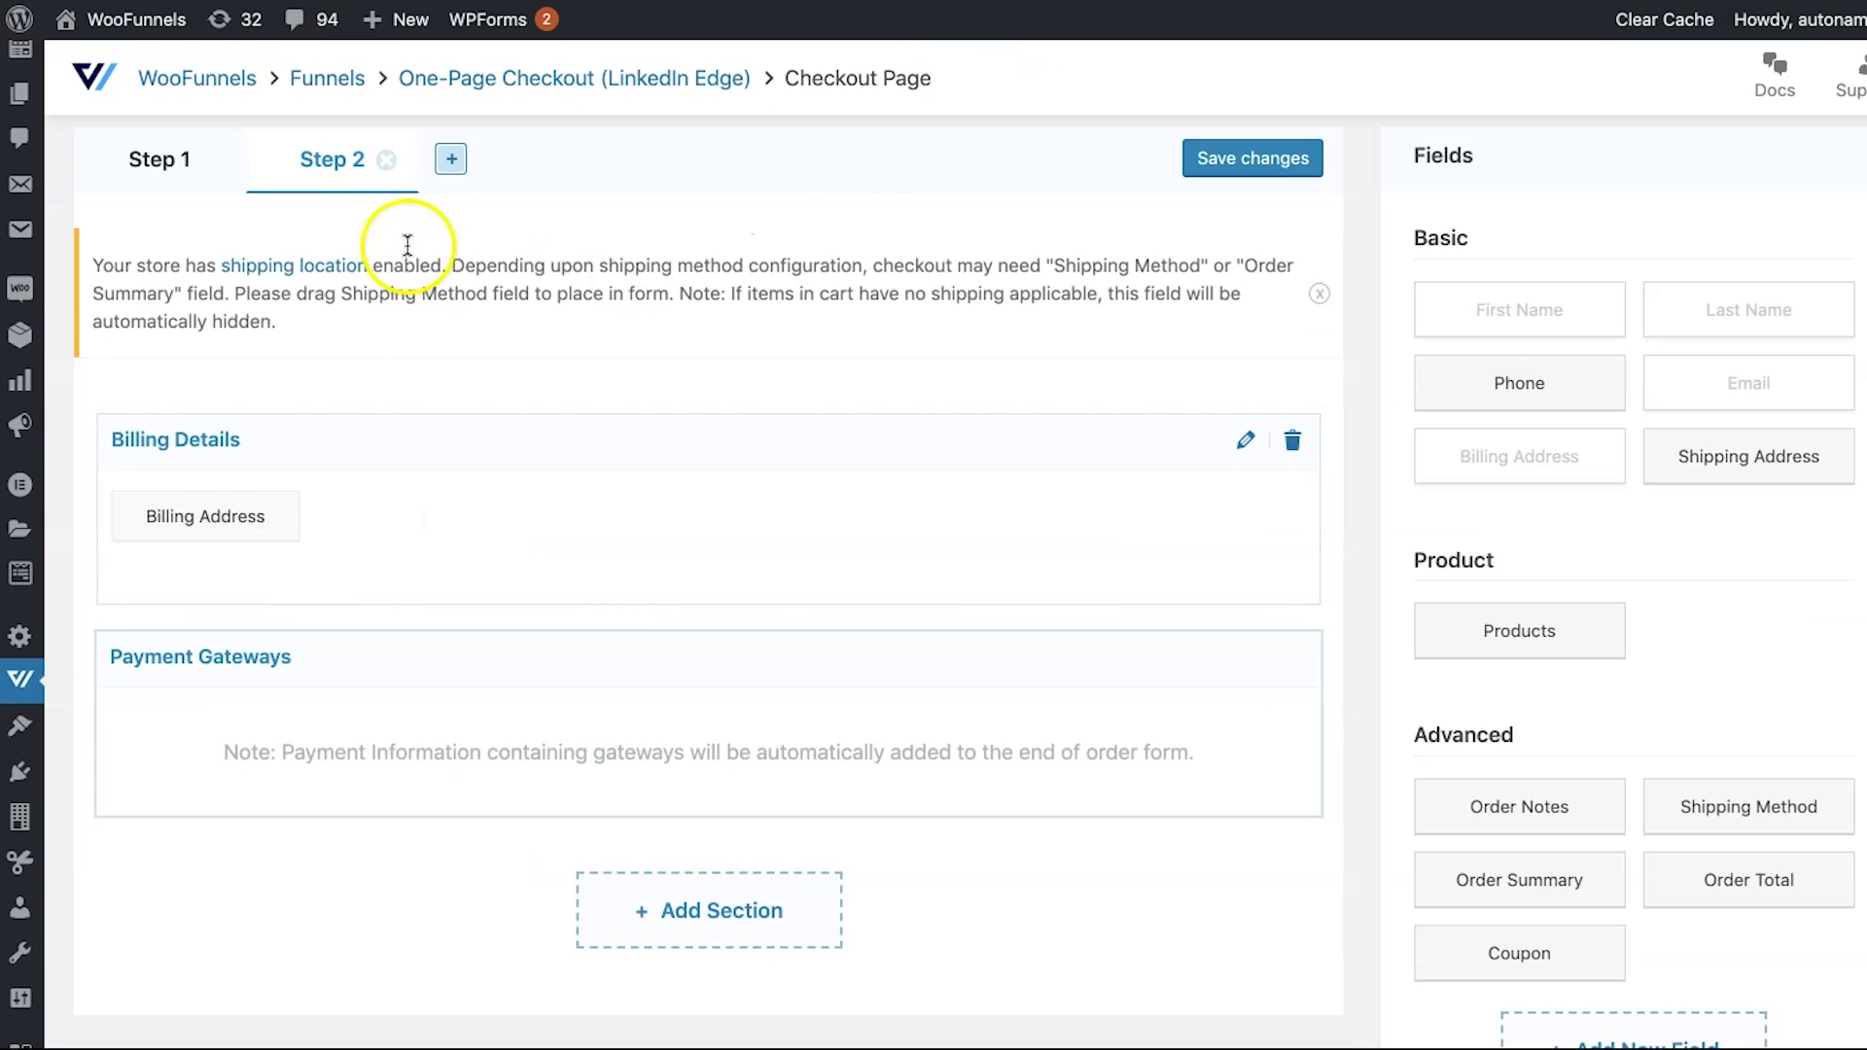
pyautogui.scroll(3, 407, 244)
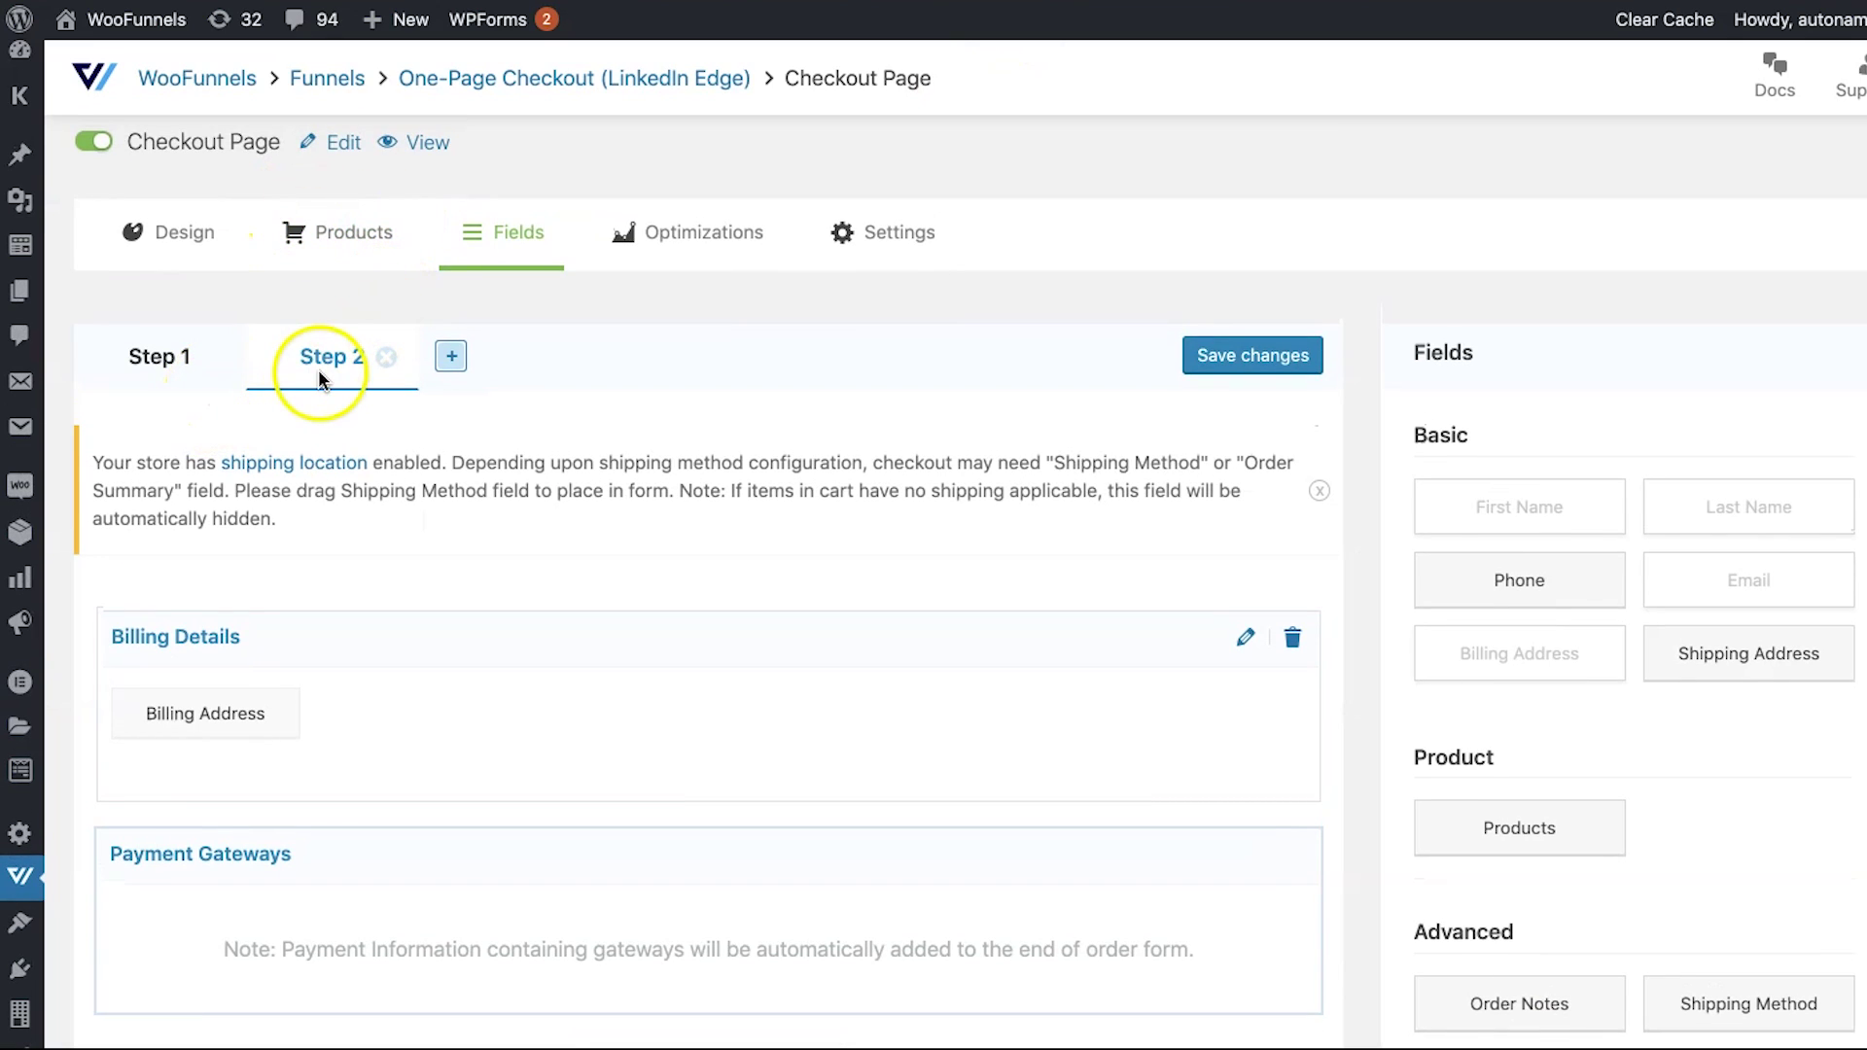
# - On Step 1, toggle First Name's Required setting off and back on
pyautogui.click(140, 370)
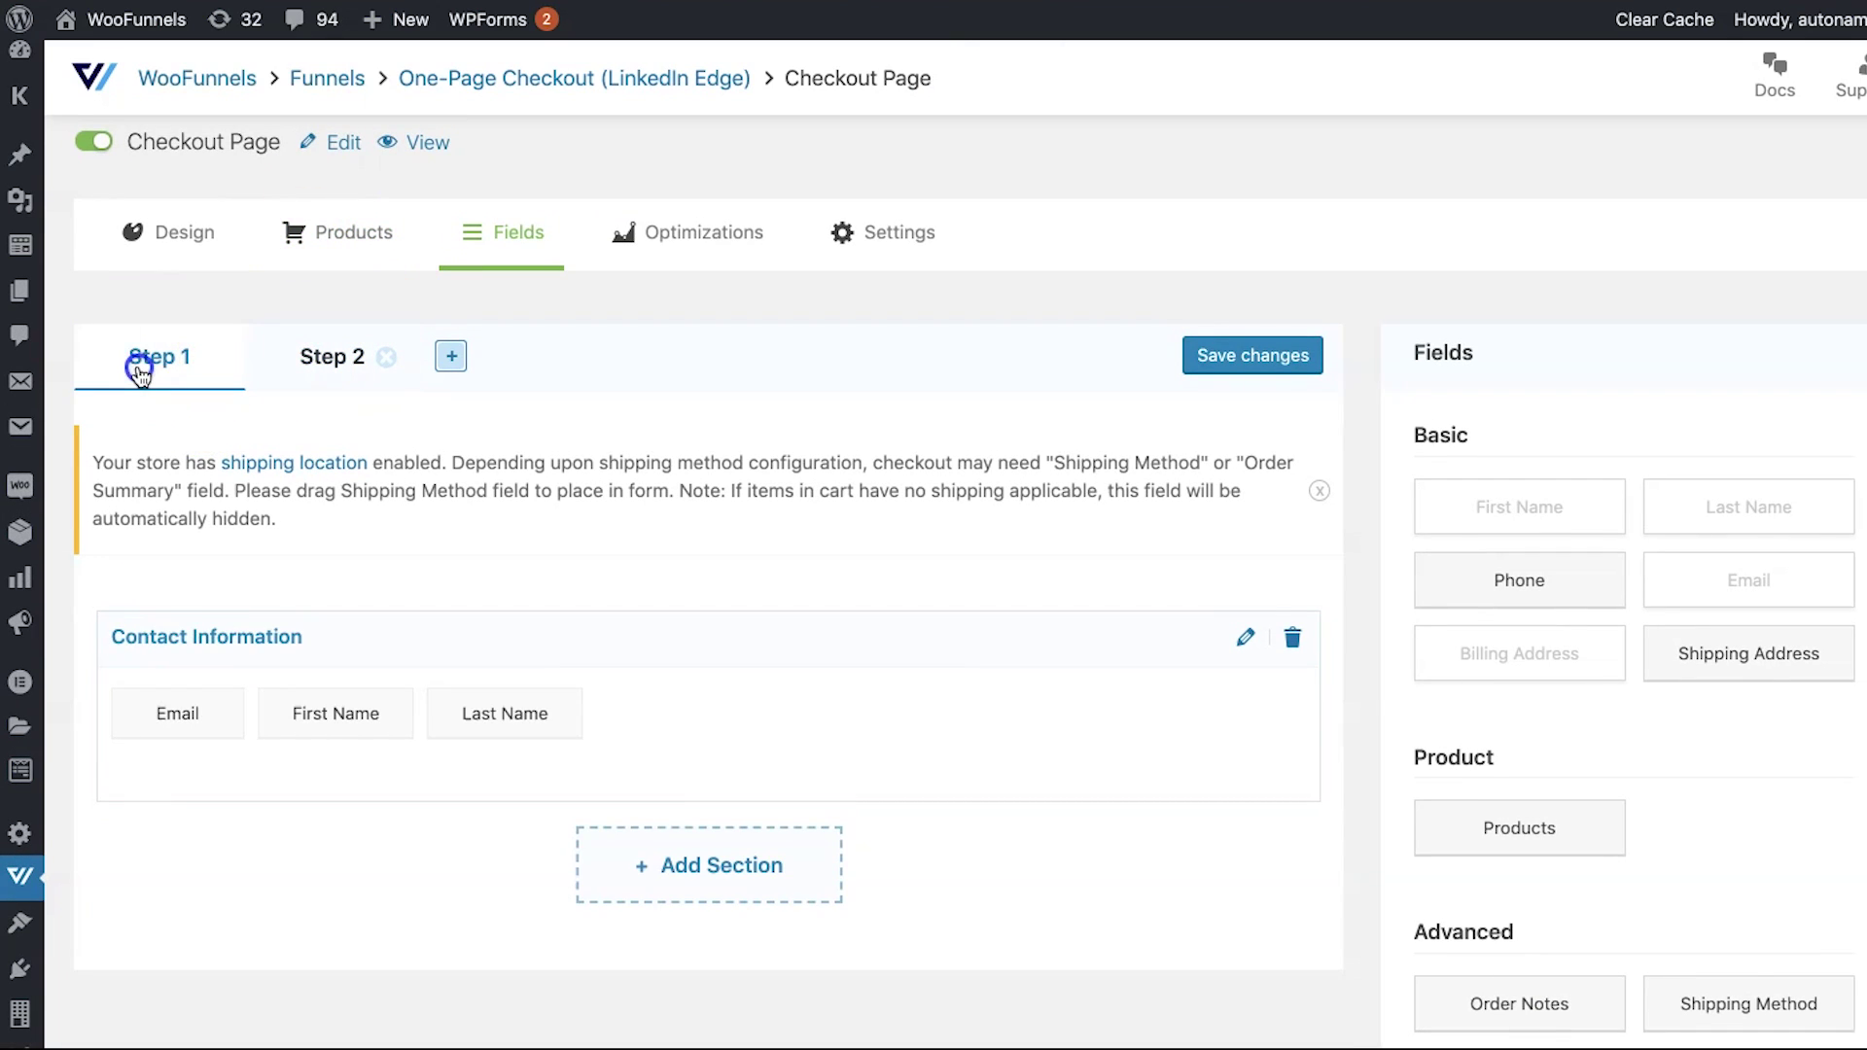
pyautogui.scroll(-1, 669, 532)
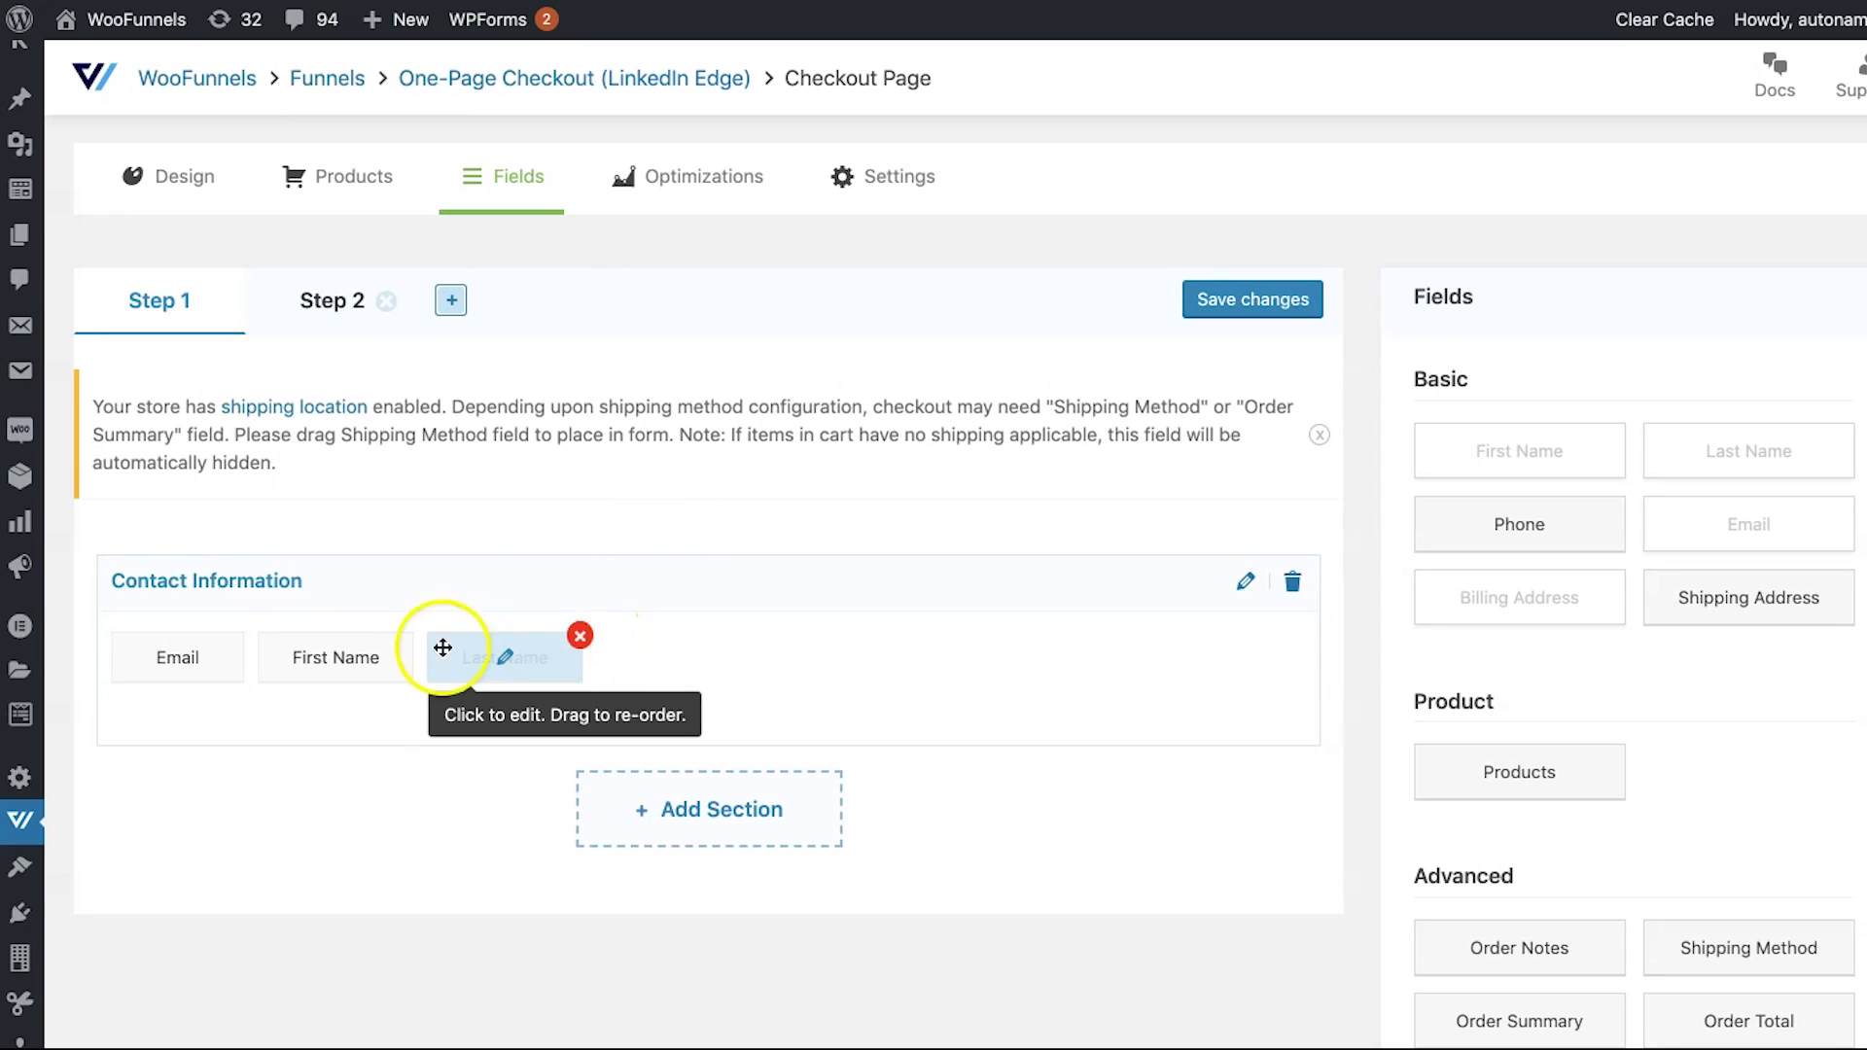
pyautogui.click(353, 658)
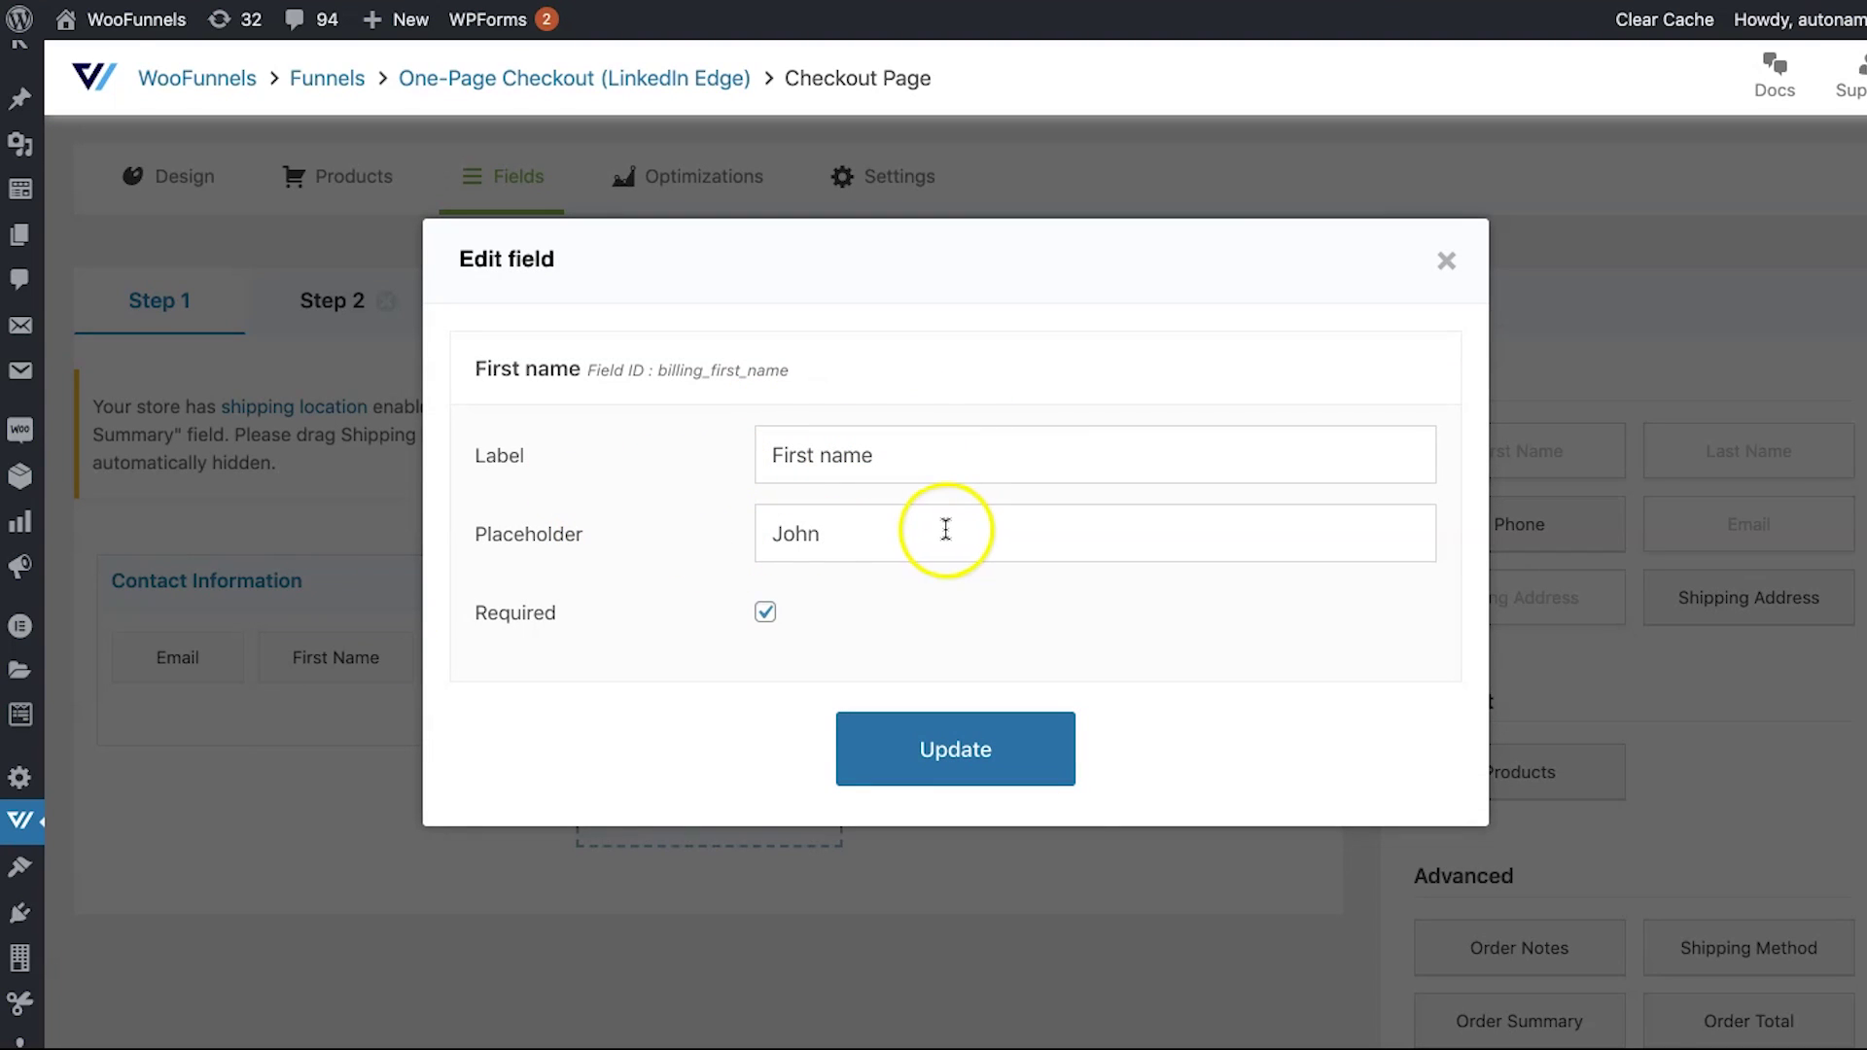
pyautogui.click(766, 615)
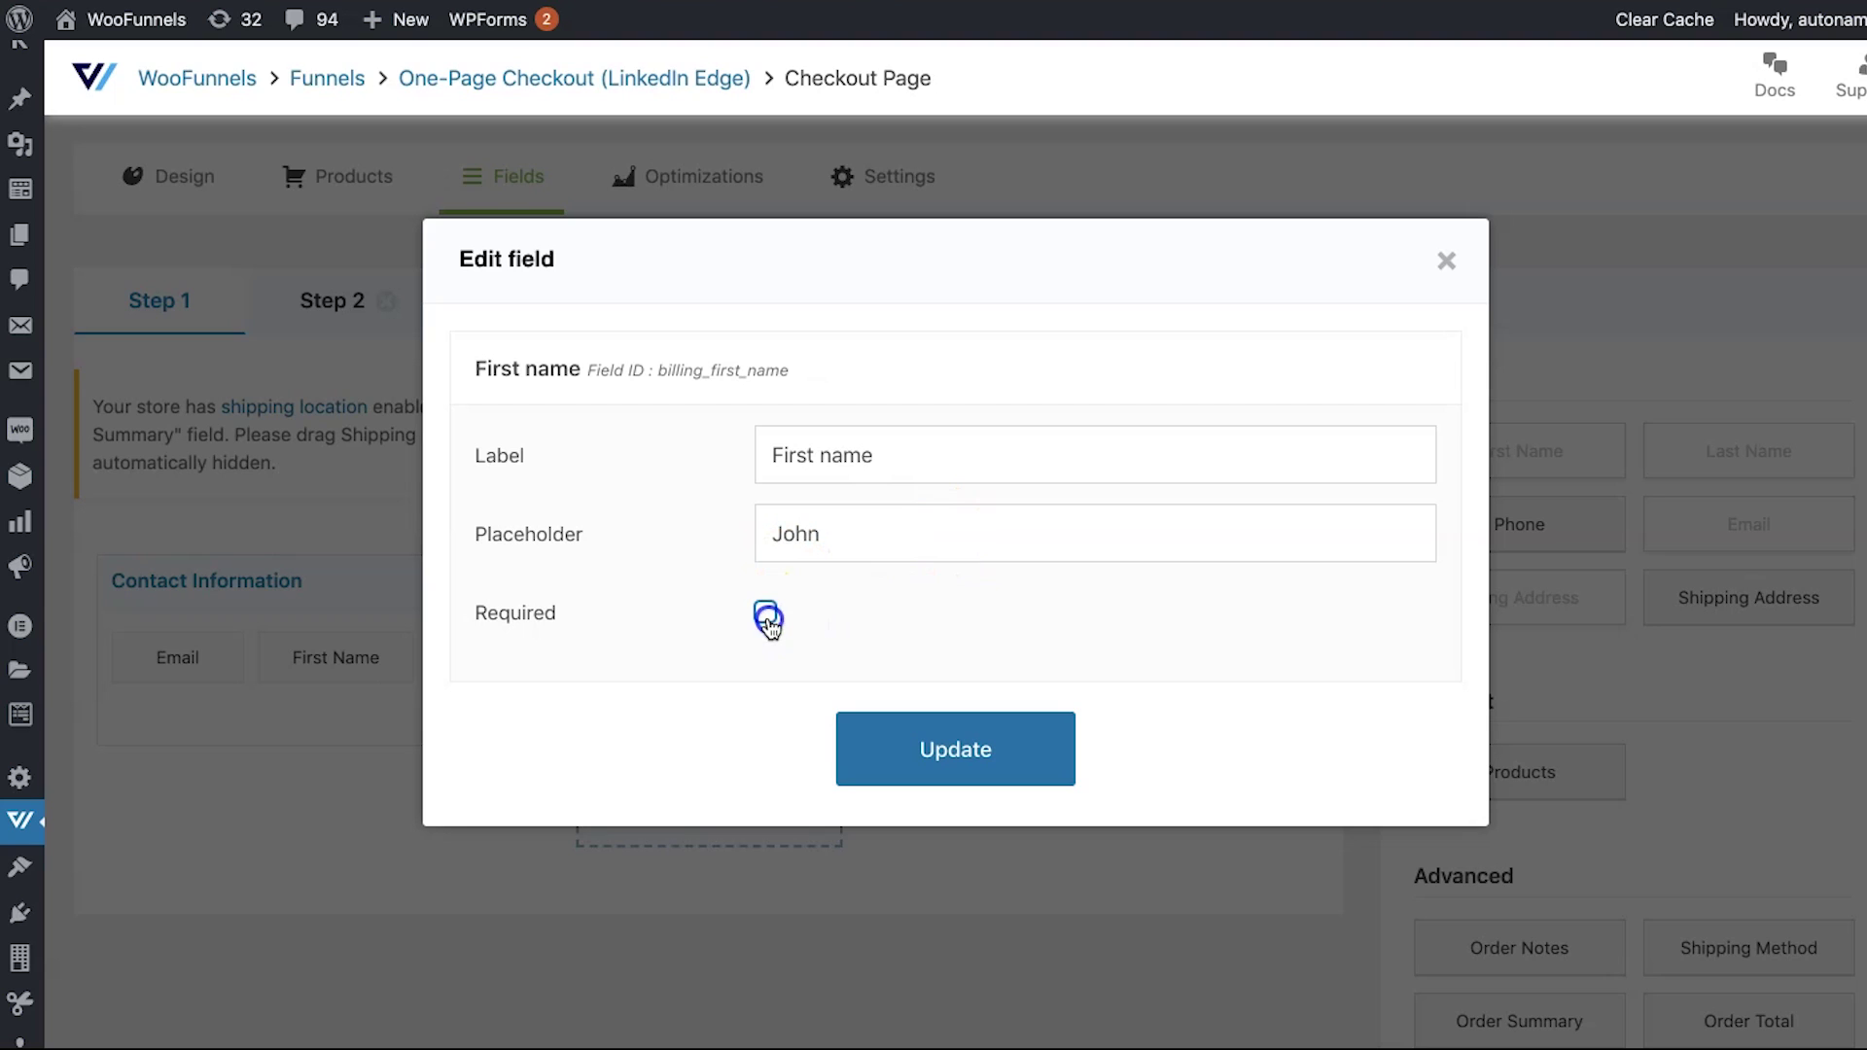
pyautogui.click(767, 615)
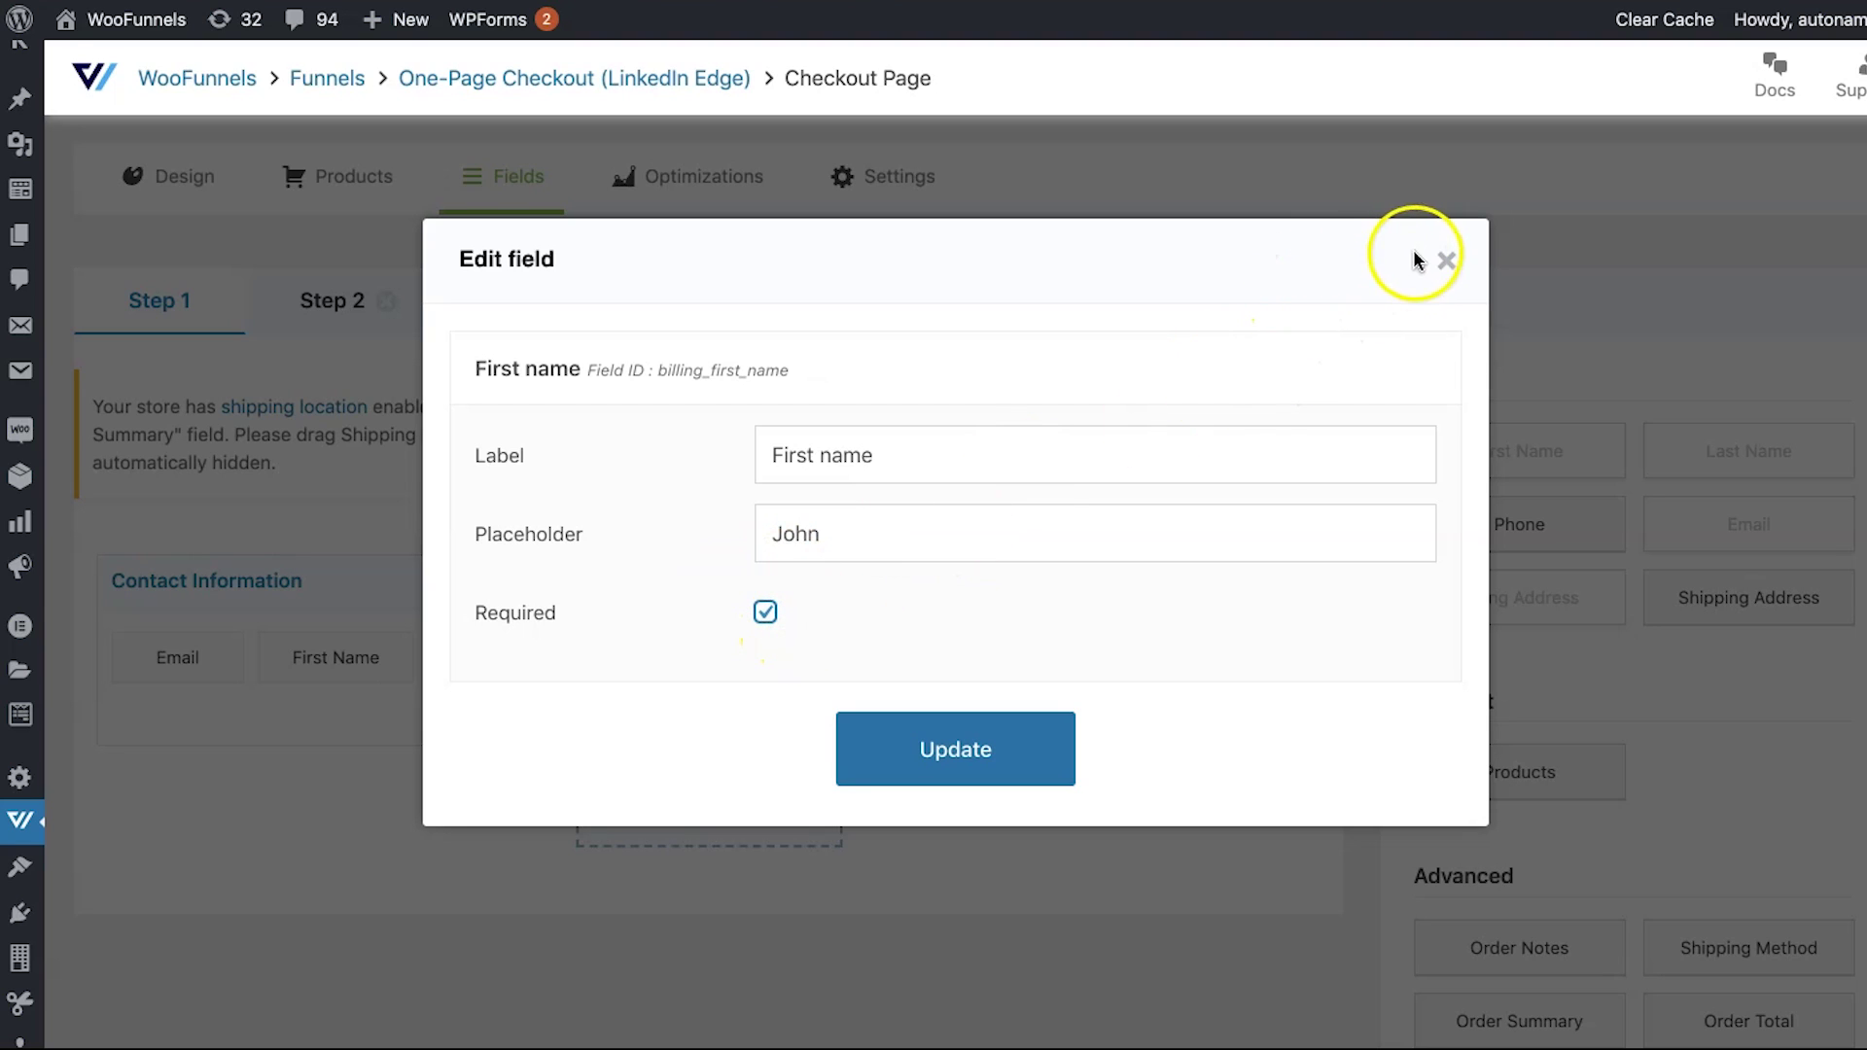
pyautogui.click(1446, 262)
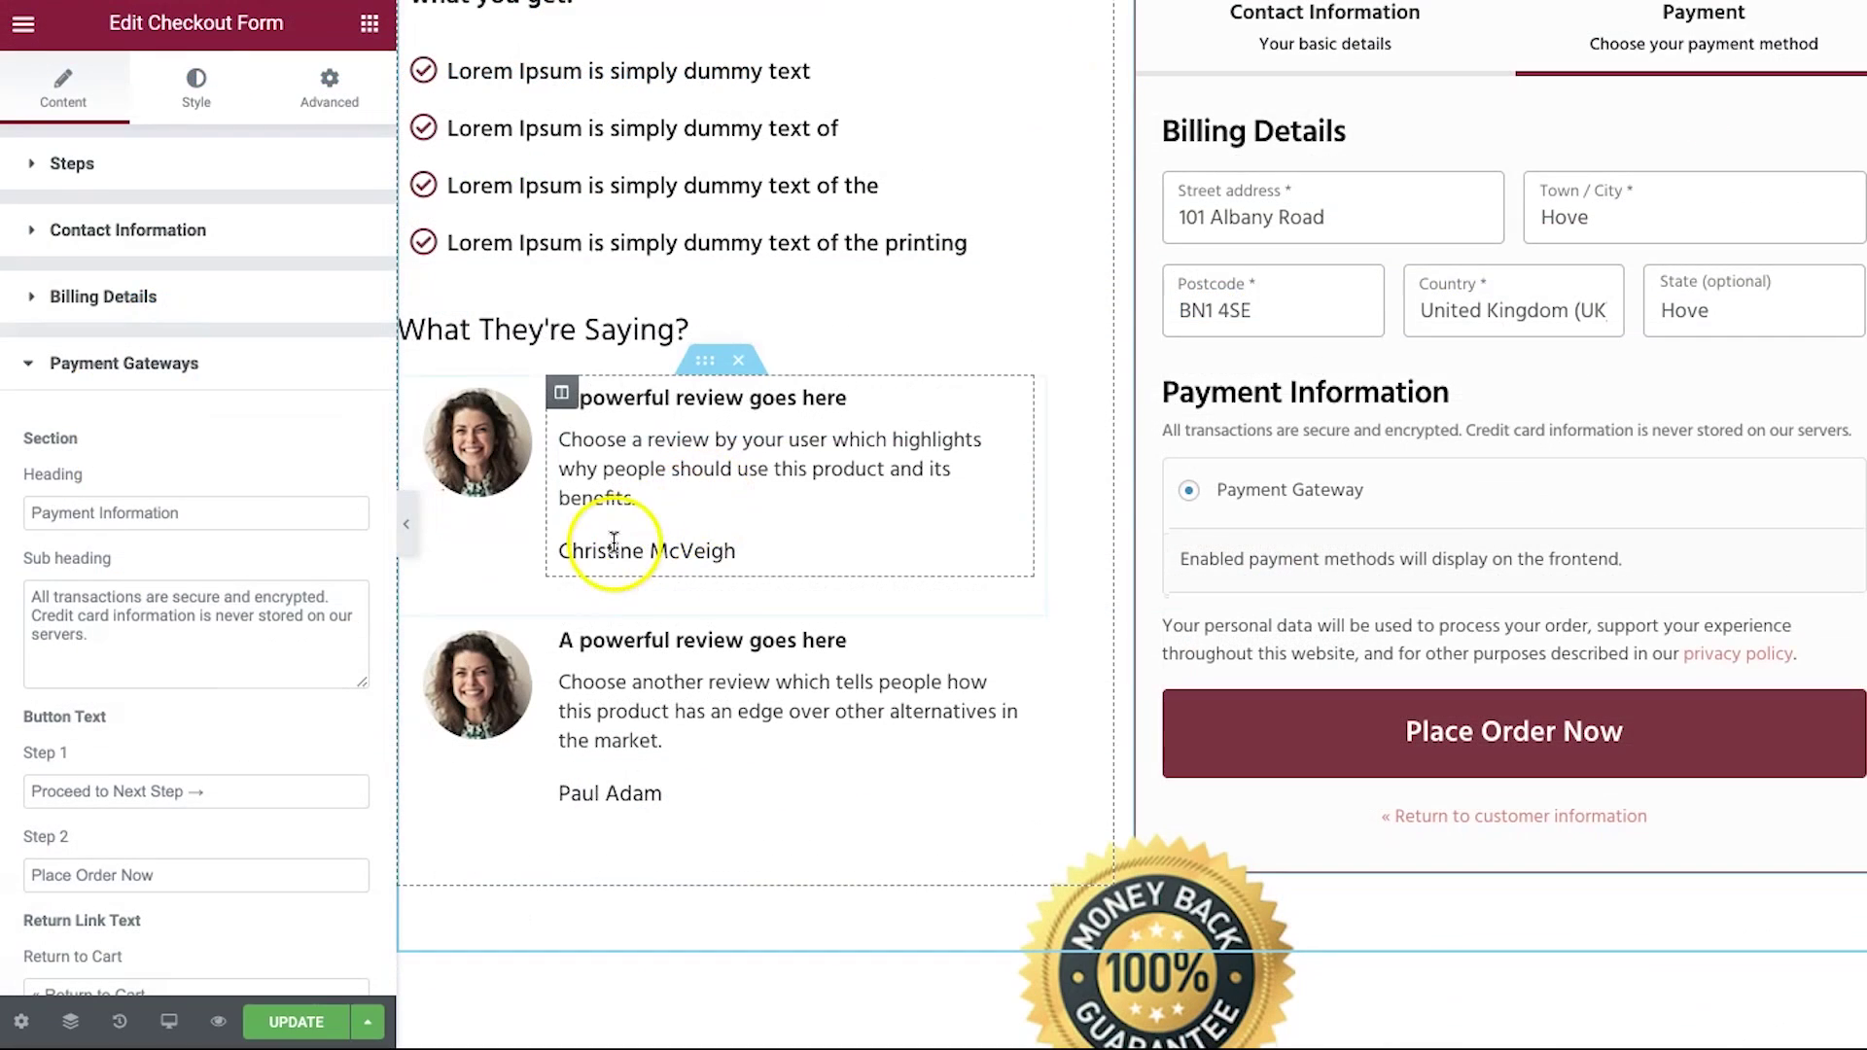
# - Review the payment Heading and 'Proceed to Next Step' button text with the preview on the contact step
pyautogui.scroll(1, 822, 605)
pyautogui.scroll(1, 1198, 574)
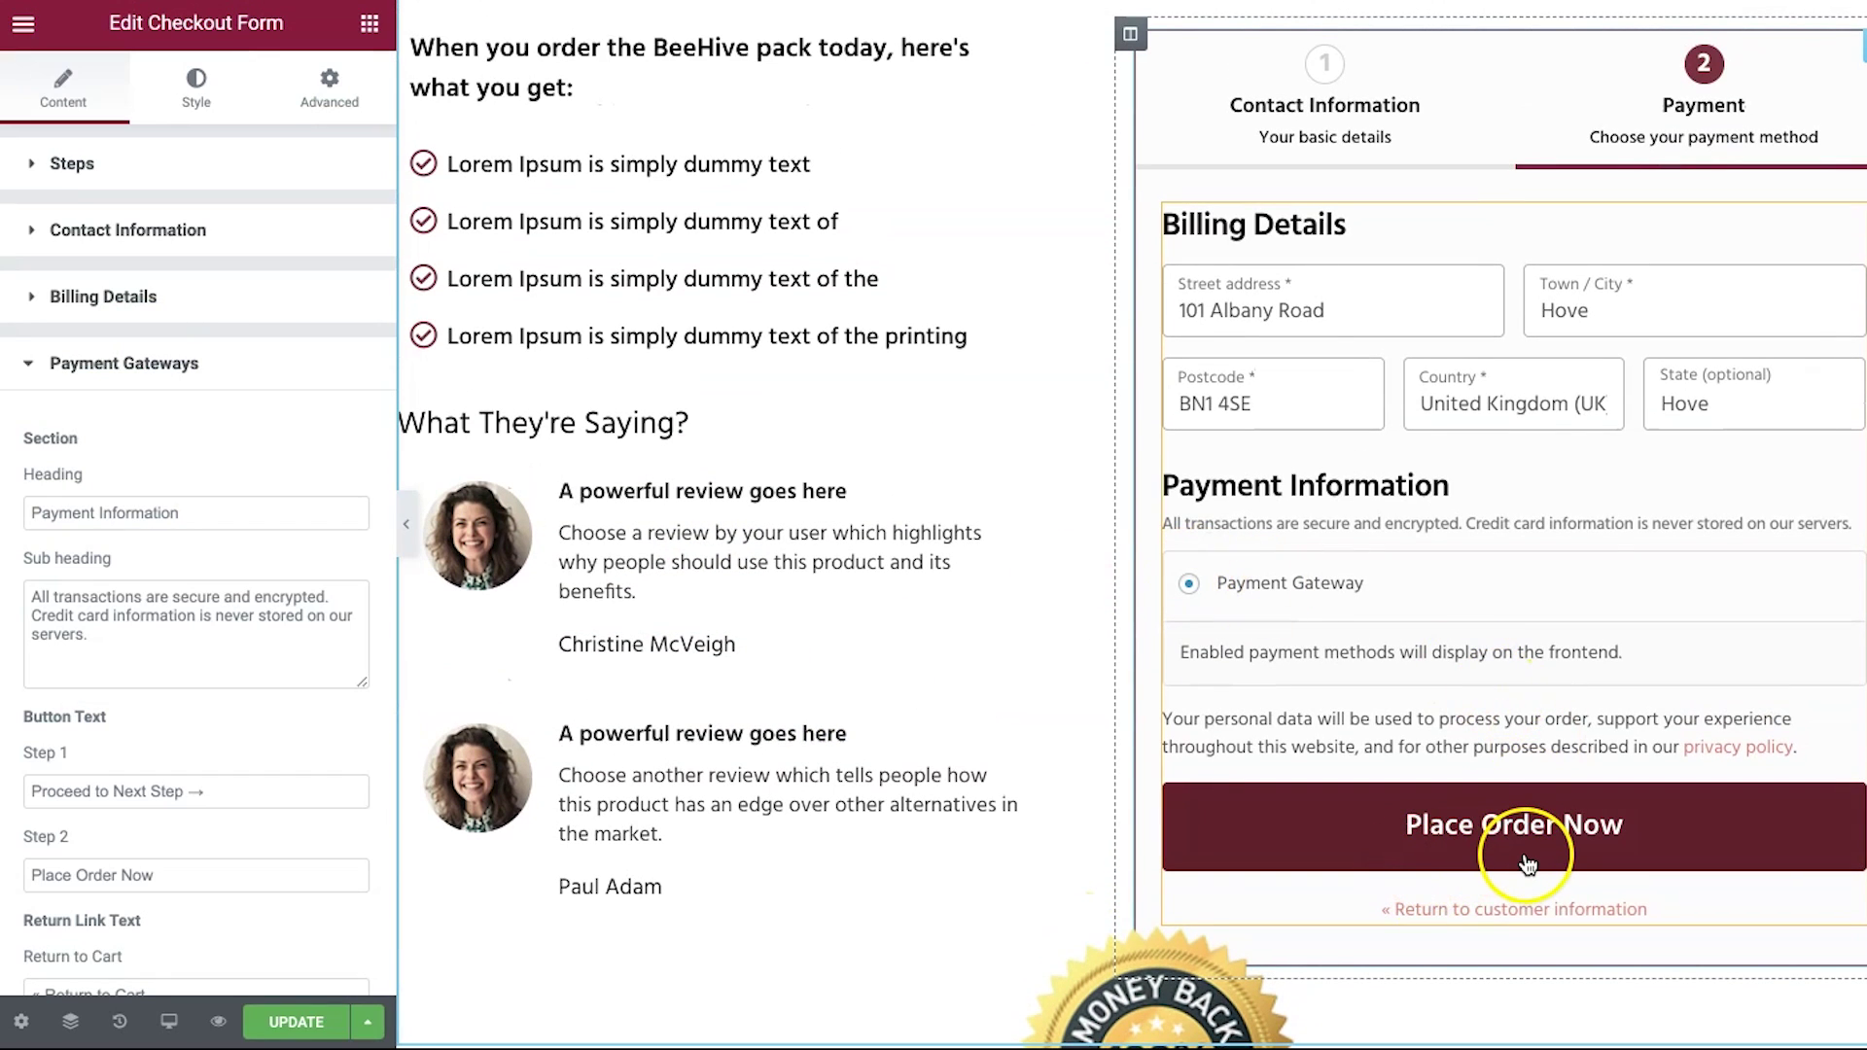
pyautogui.scroll(-3, 91, 542)
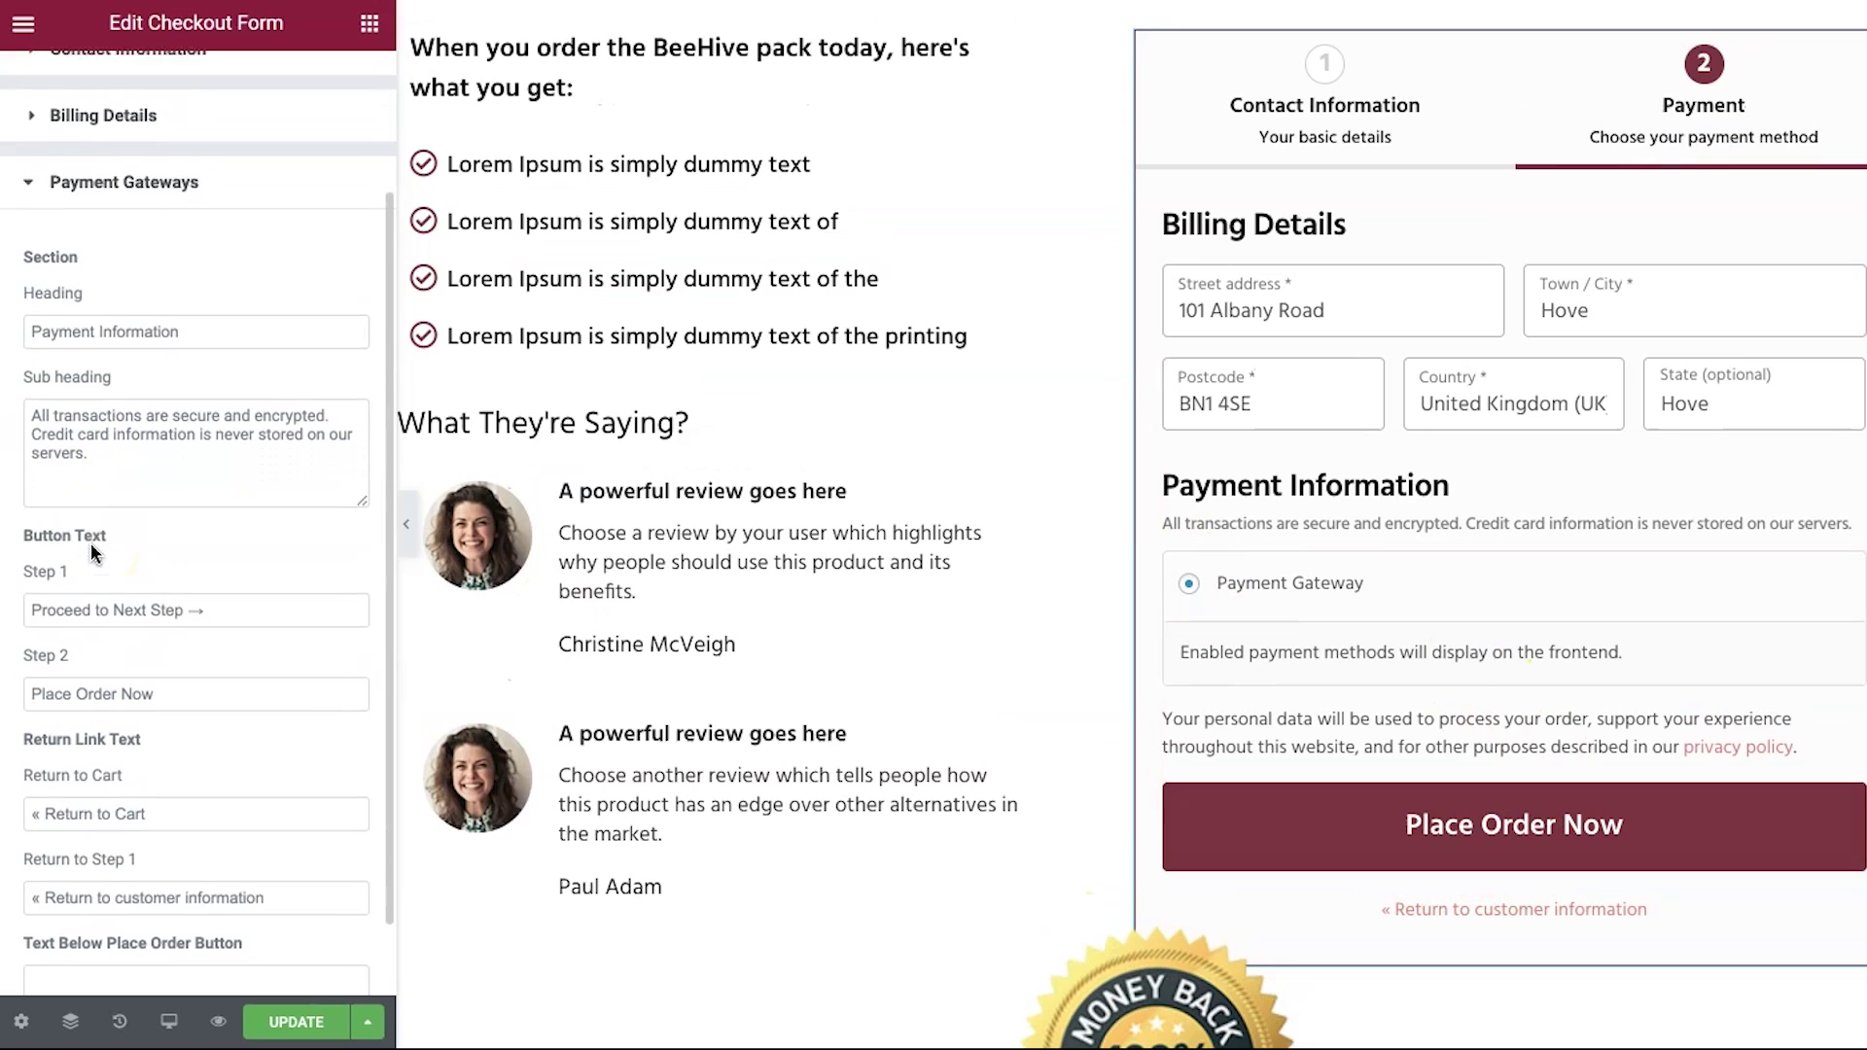
pyautogui.scroll(-1, 91, 553)
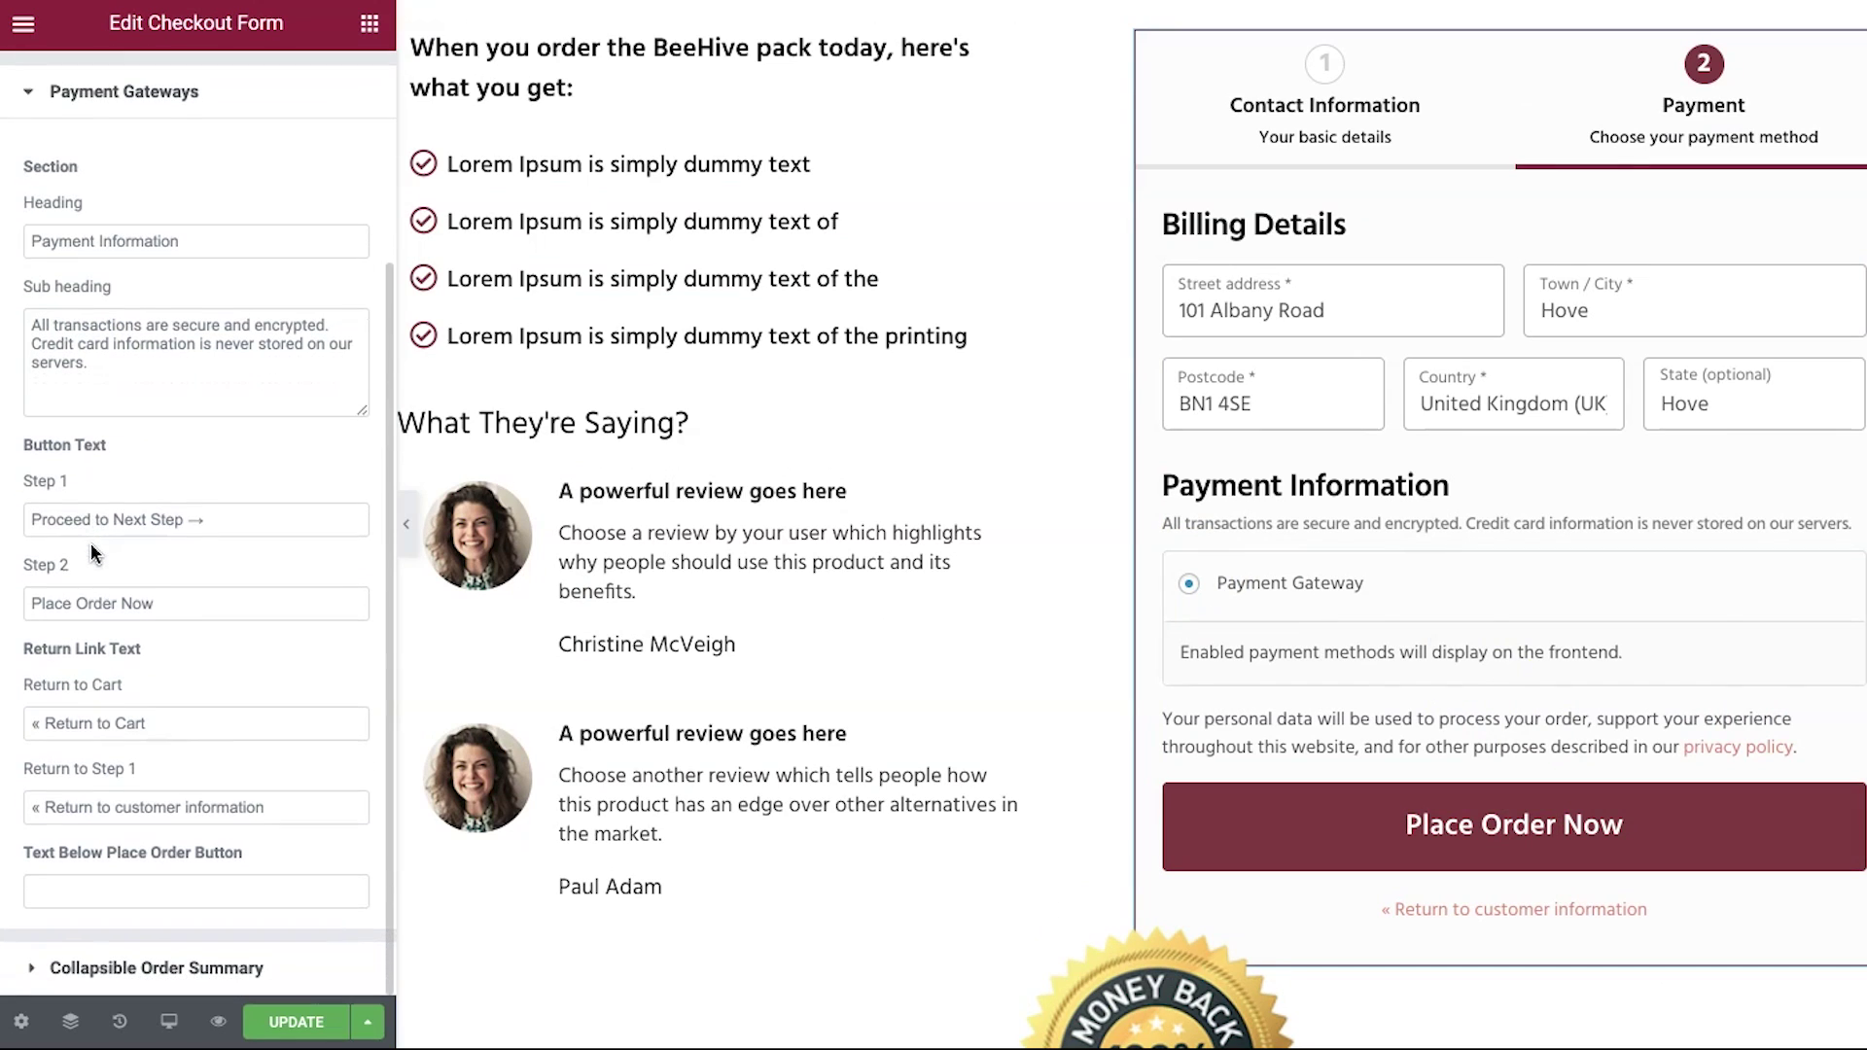
pyautogui.click(1522, 919)
pyautogui.scroll(-4, 1470, 653)
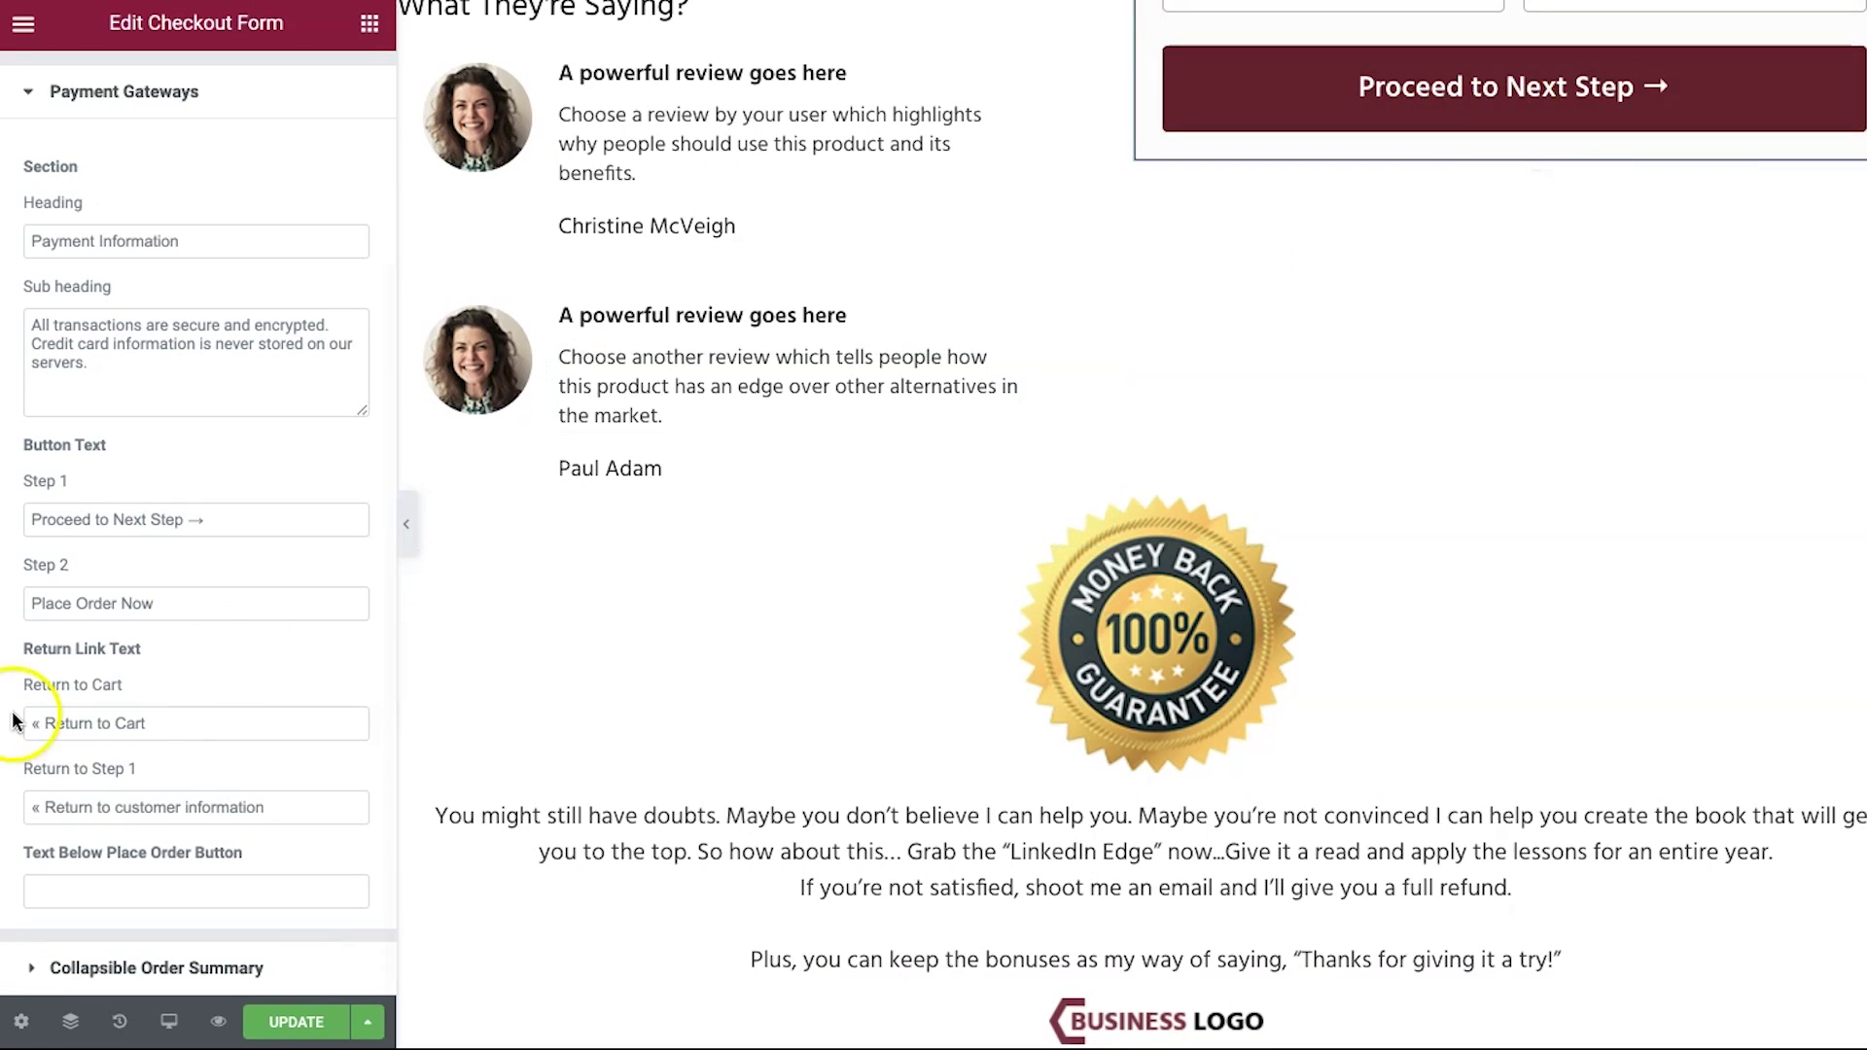
pyautogui.doubleClick(142, 523)
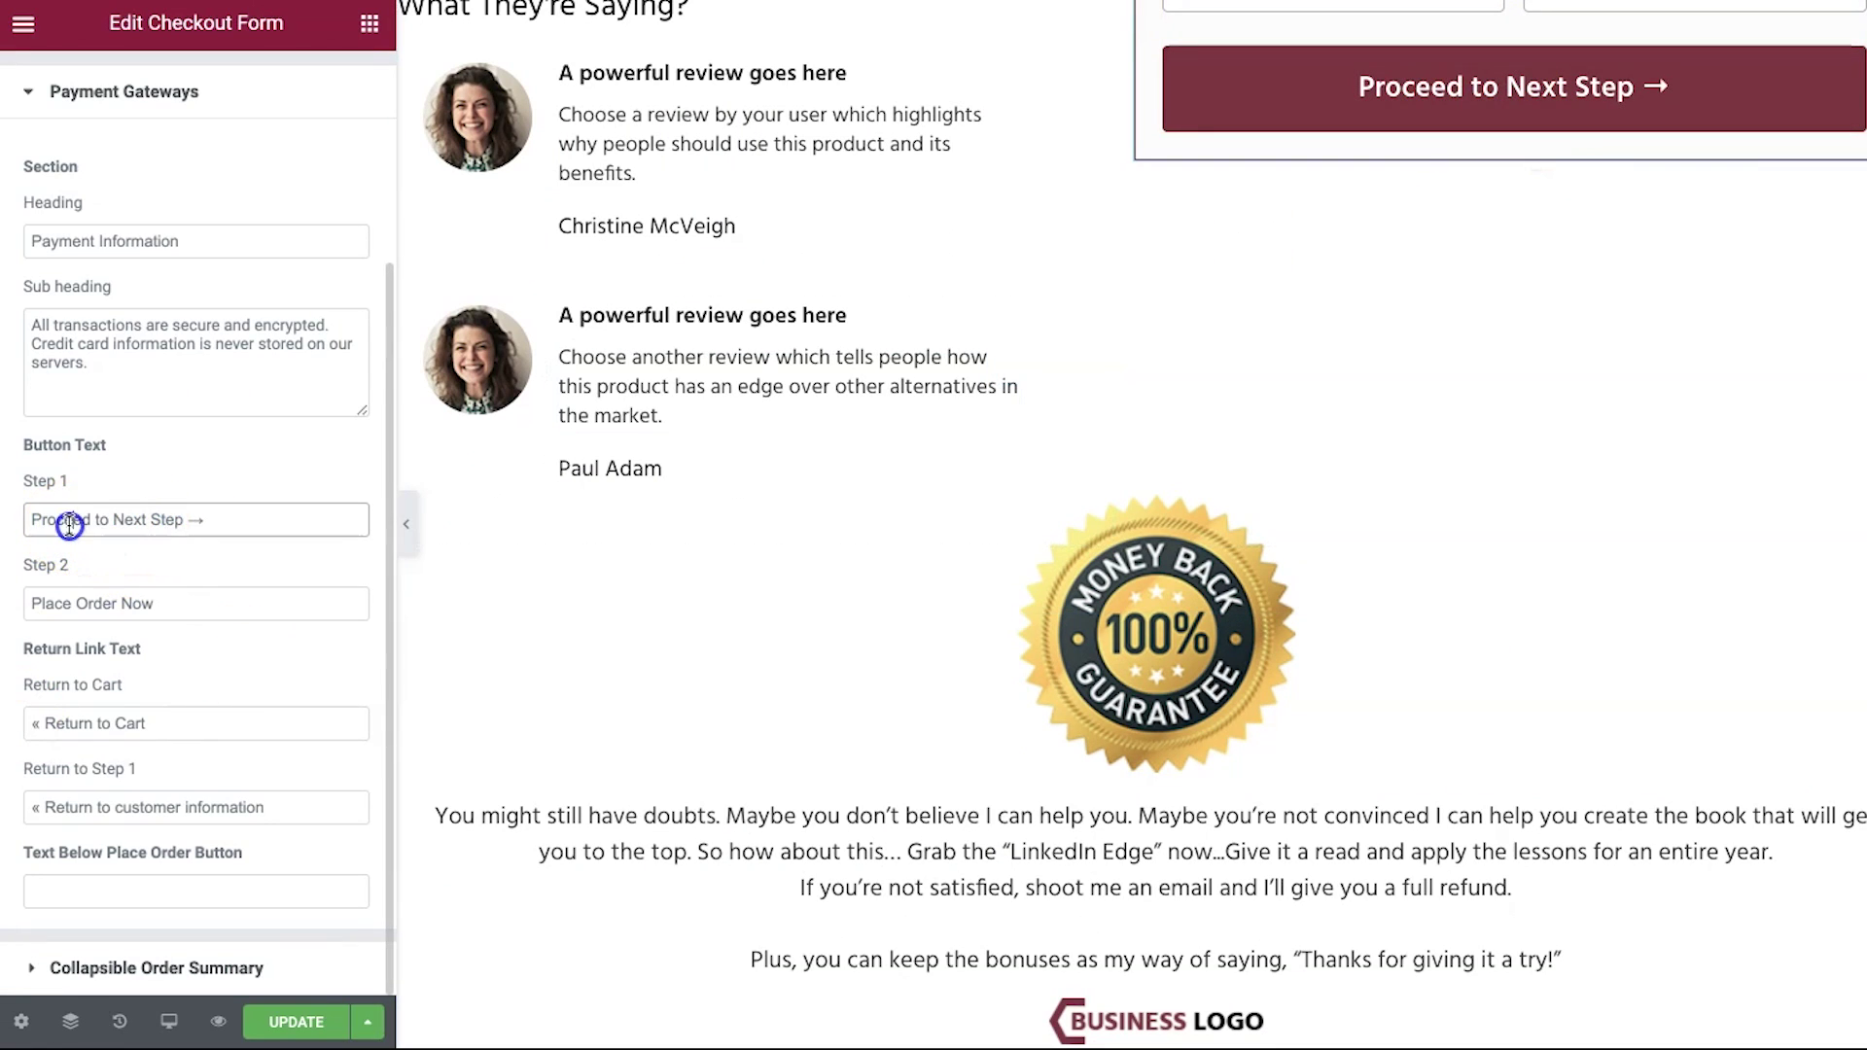
# - Advance the preview to Payment and expand the Collapsible Order Summary settings
pyautogui.click(1366, 124)
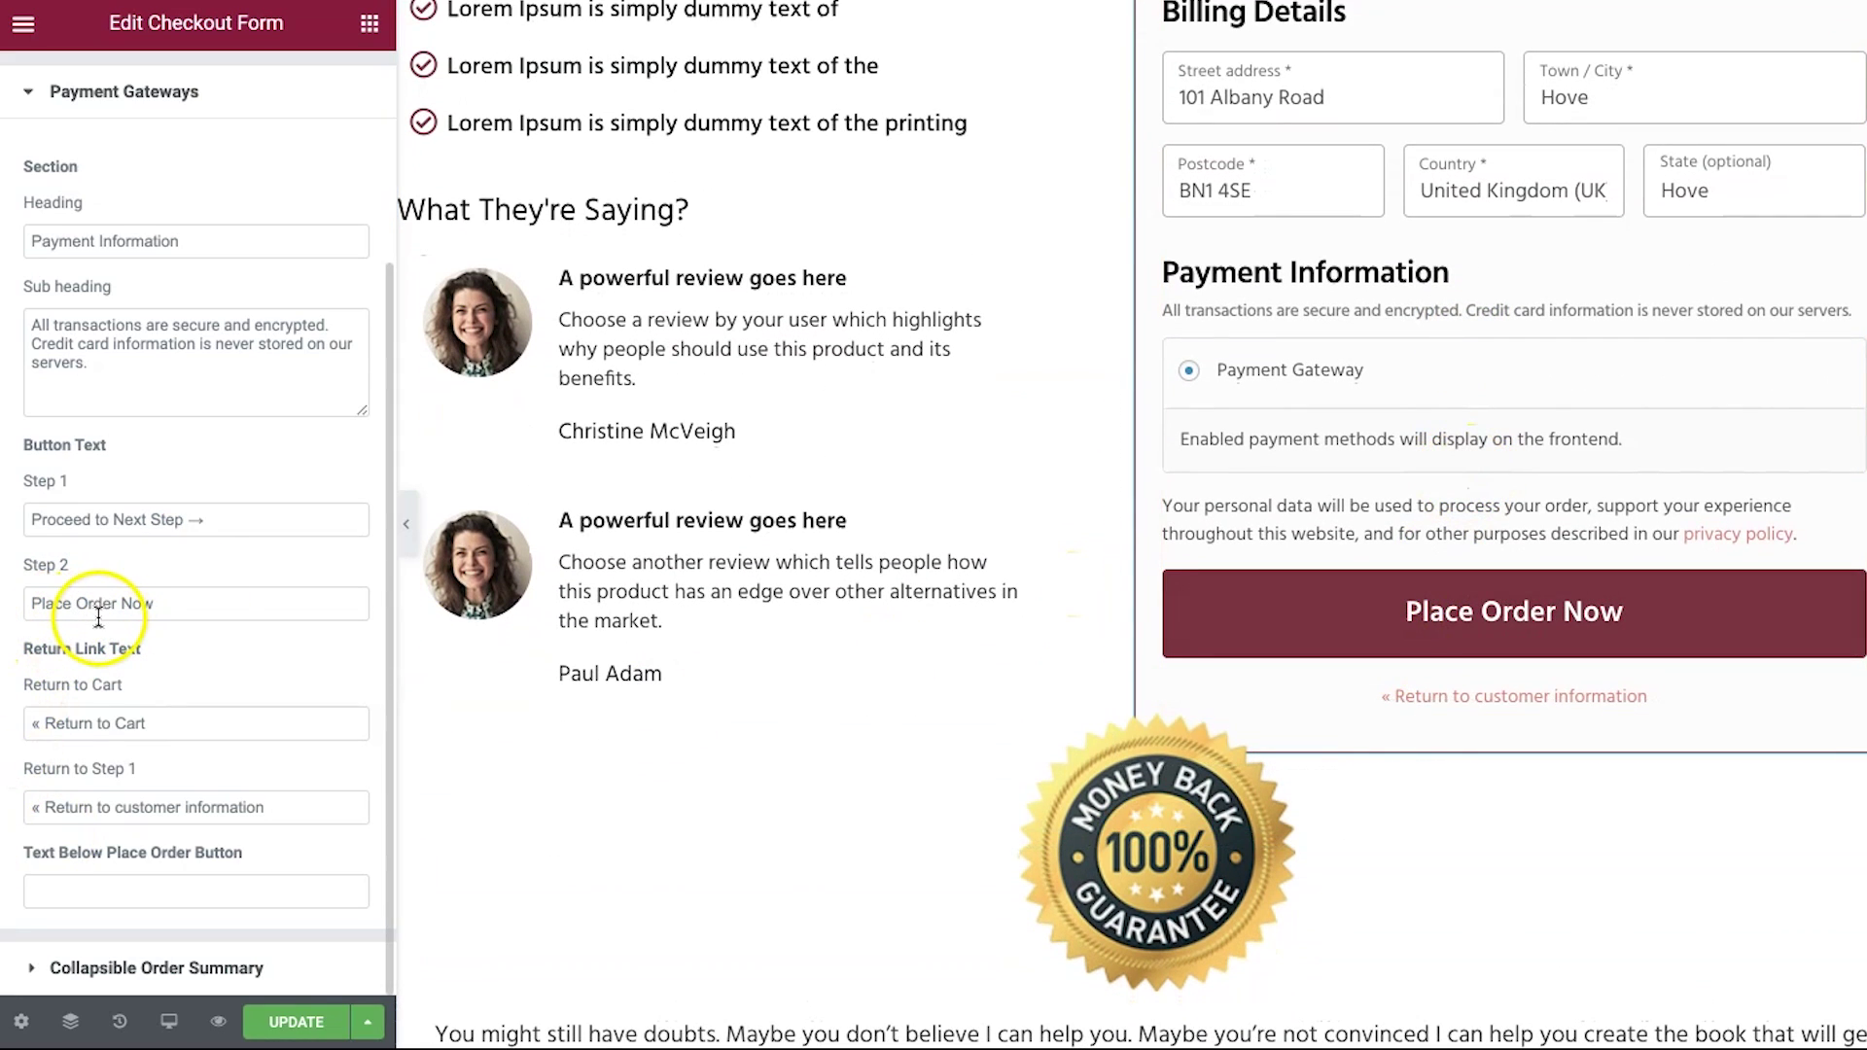
pyautogui.scroll(3, 887, 544)
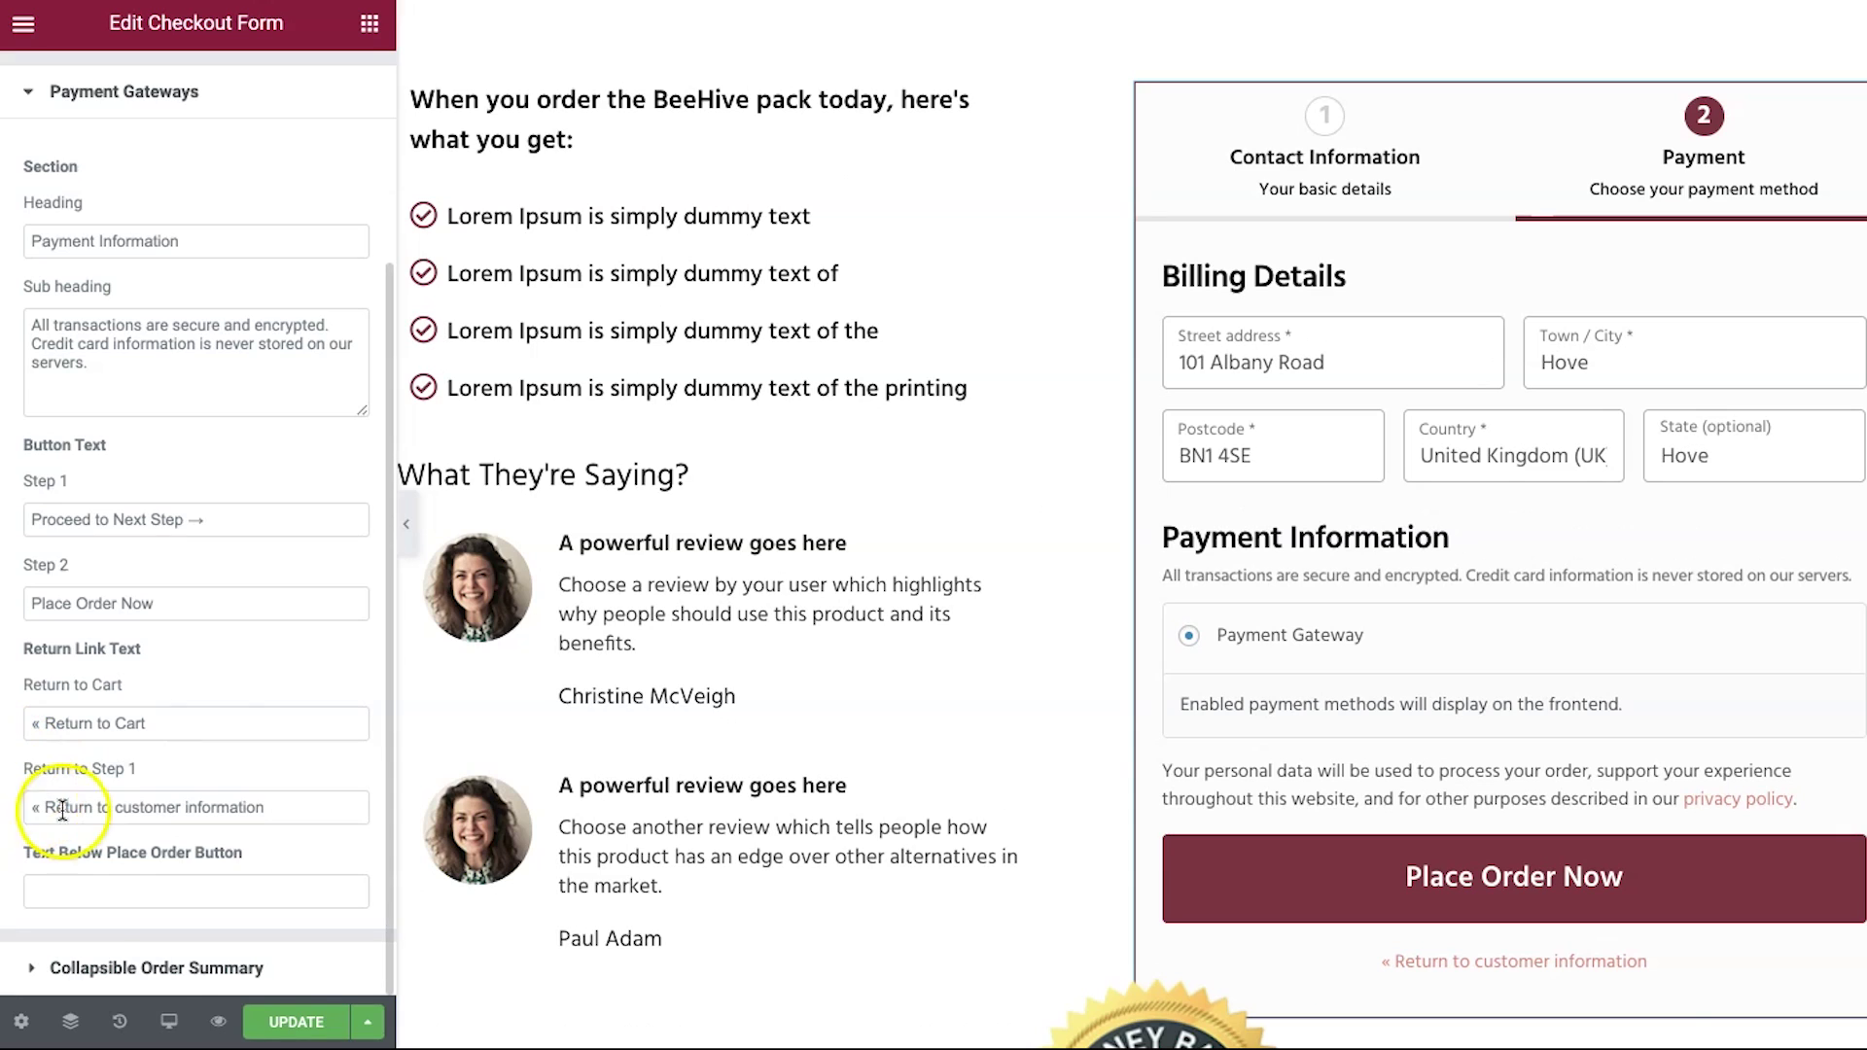
pyautogui.click(136, 967)
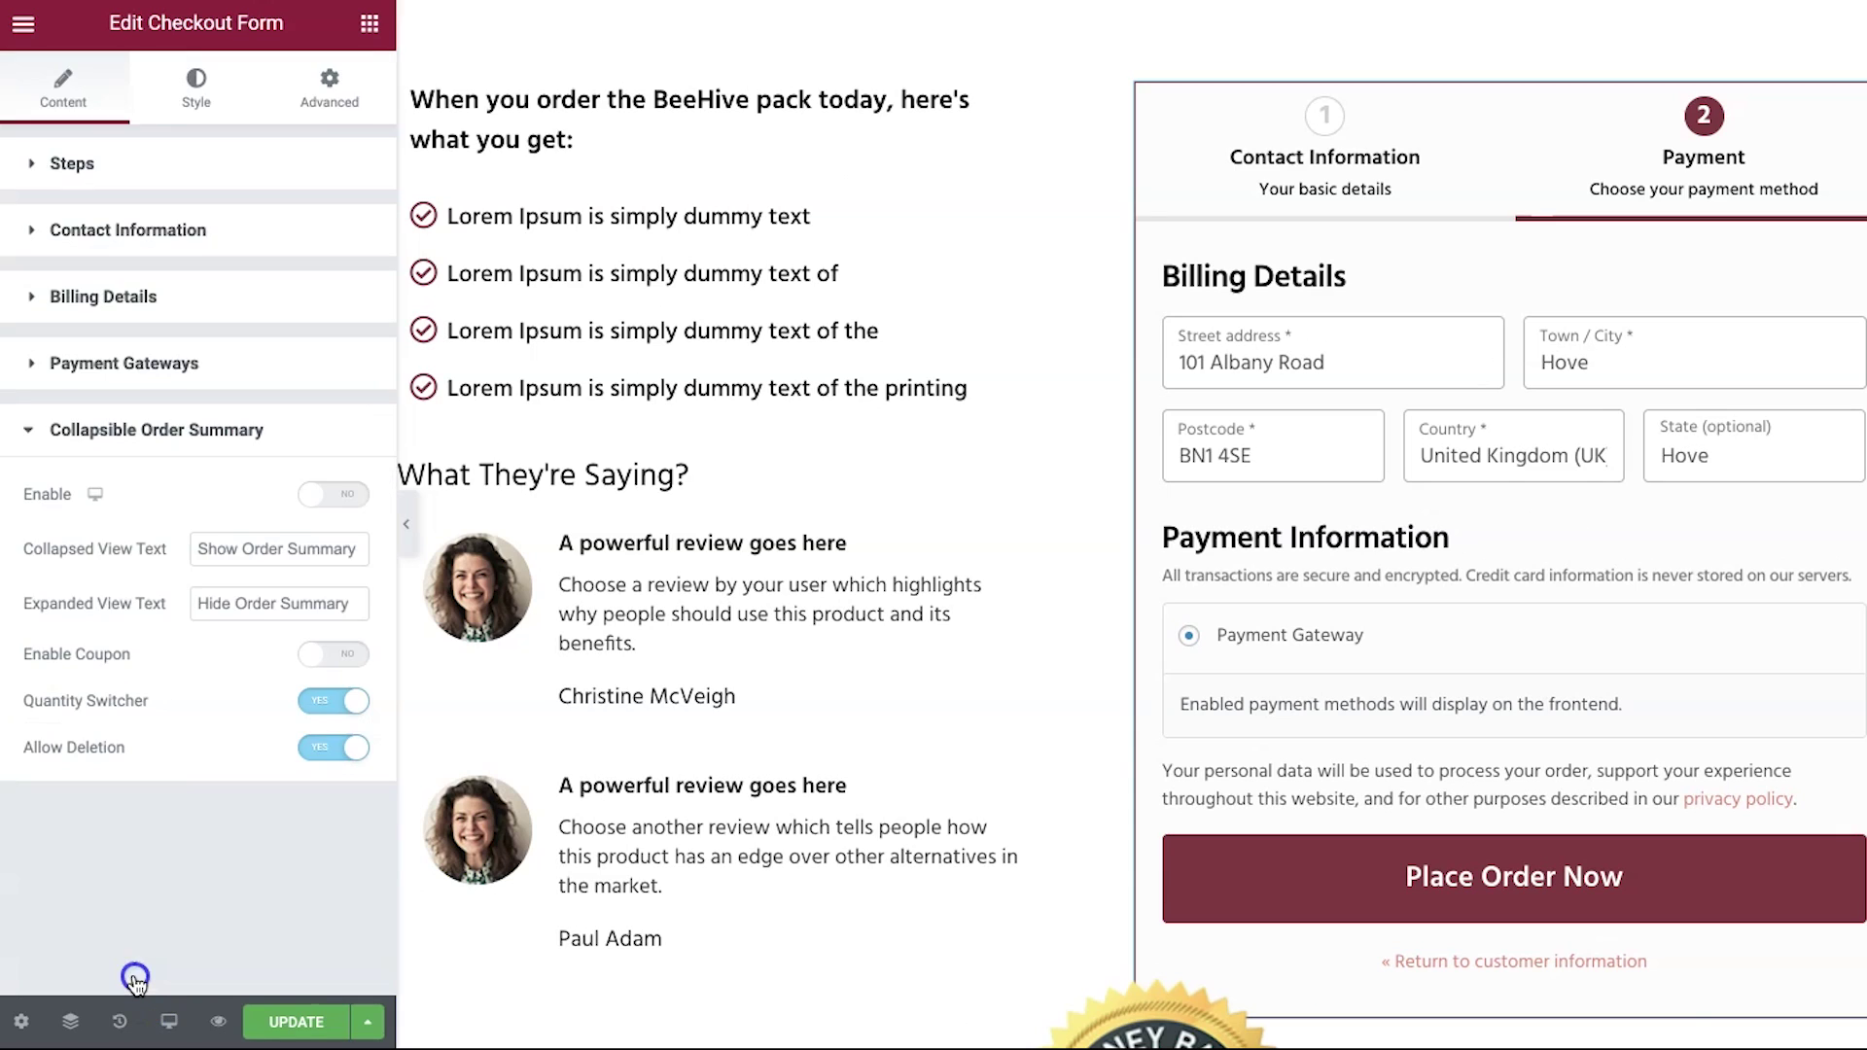
# - Enable the collapsible order summary and test expanding and collapsing it in the preview
pyautogui.click(327, 500)
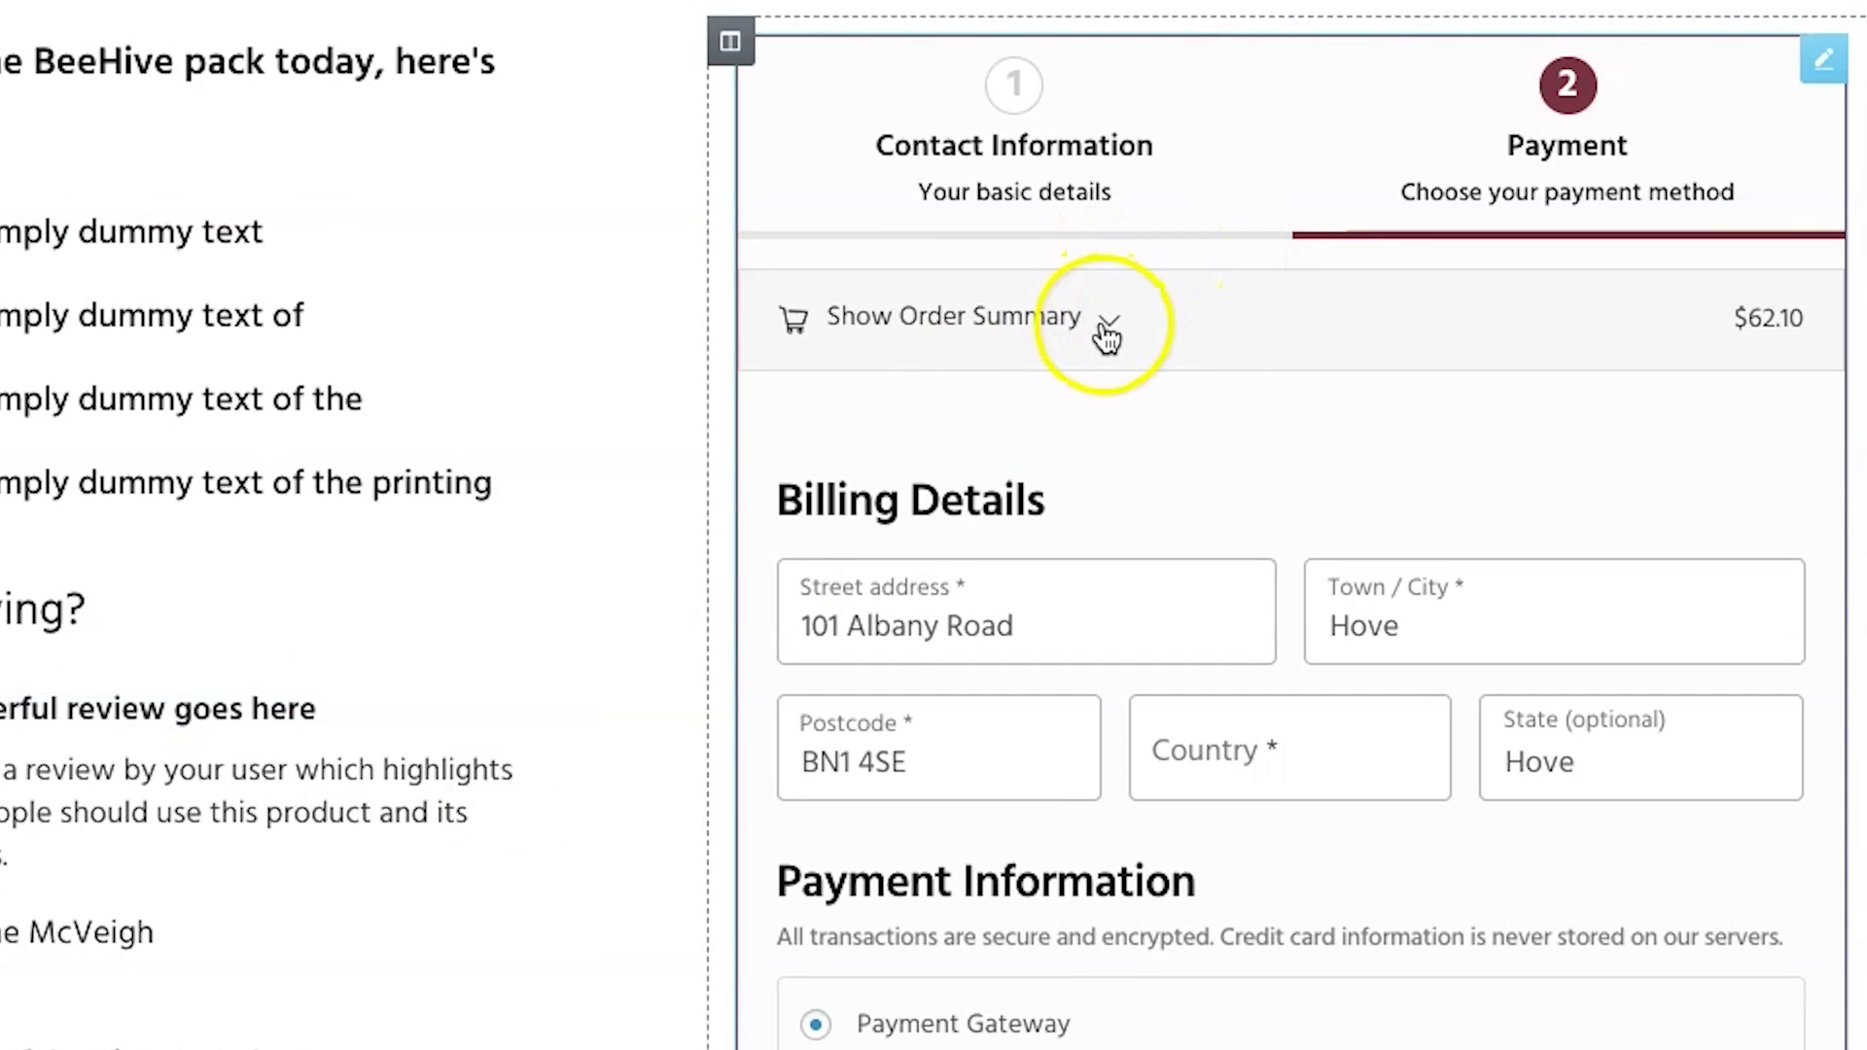
pyautogui.click(1106, 331)
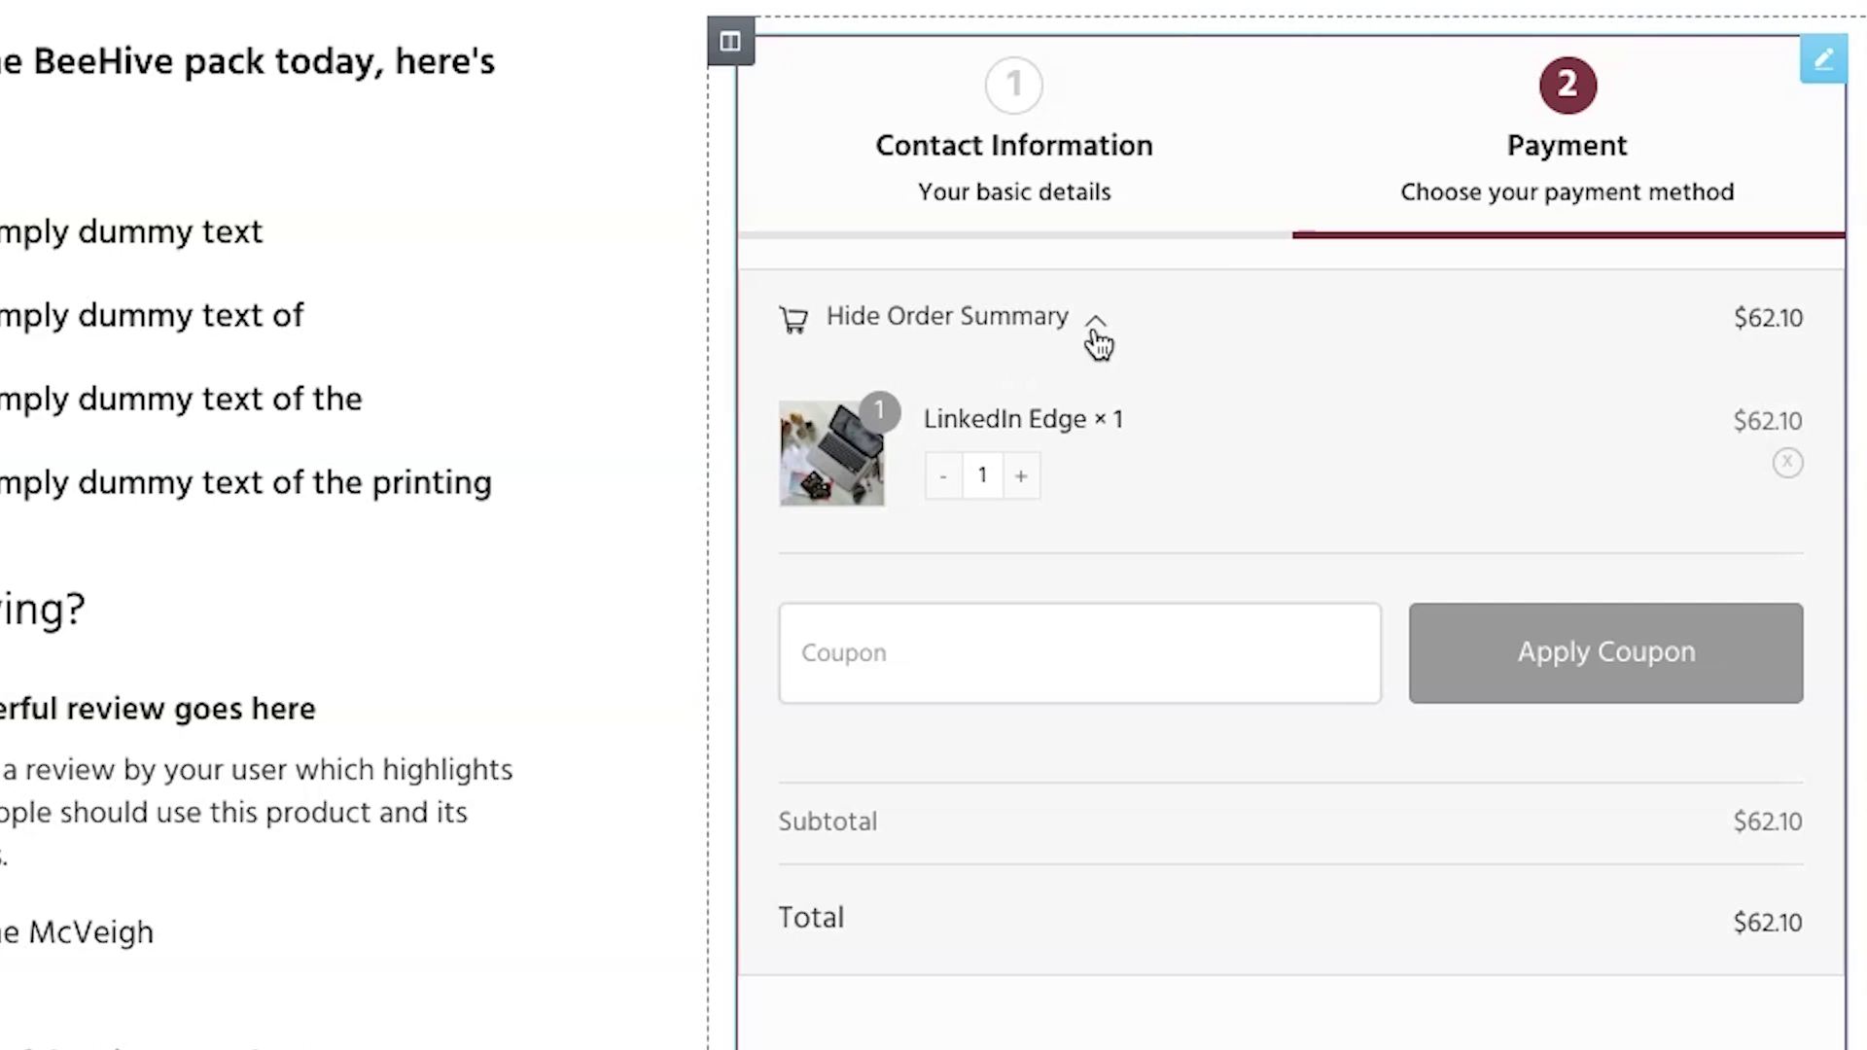
pyautogui.click(1097, 333)
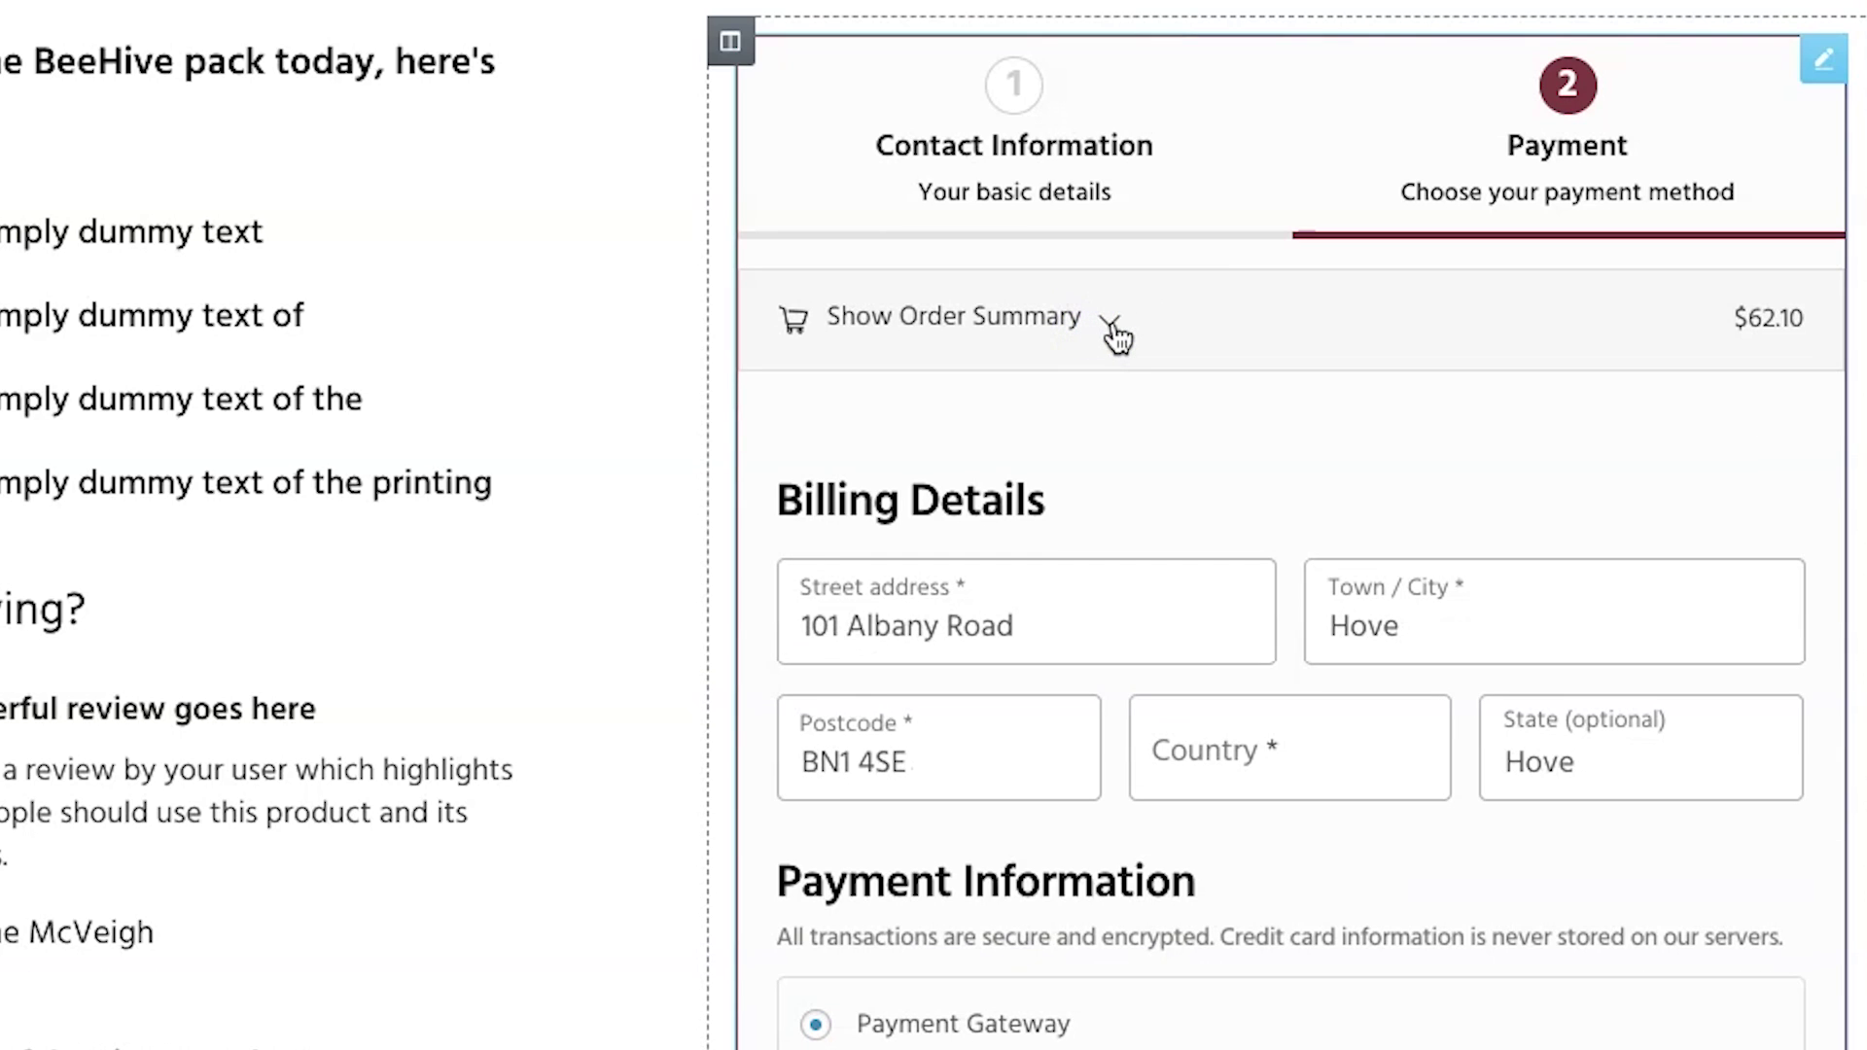
# - Switch the summary setting to Mobile and test Show/Hide Order Summary in the phone preview
pyautogui.click(1077, 323)
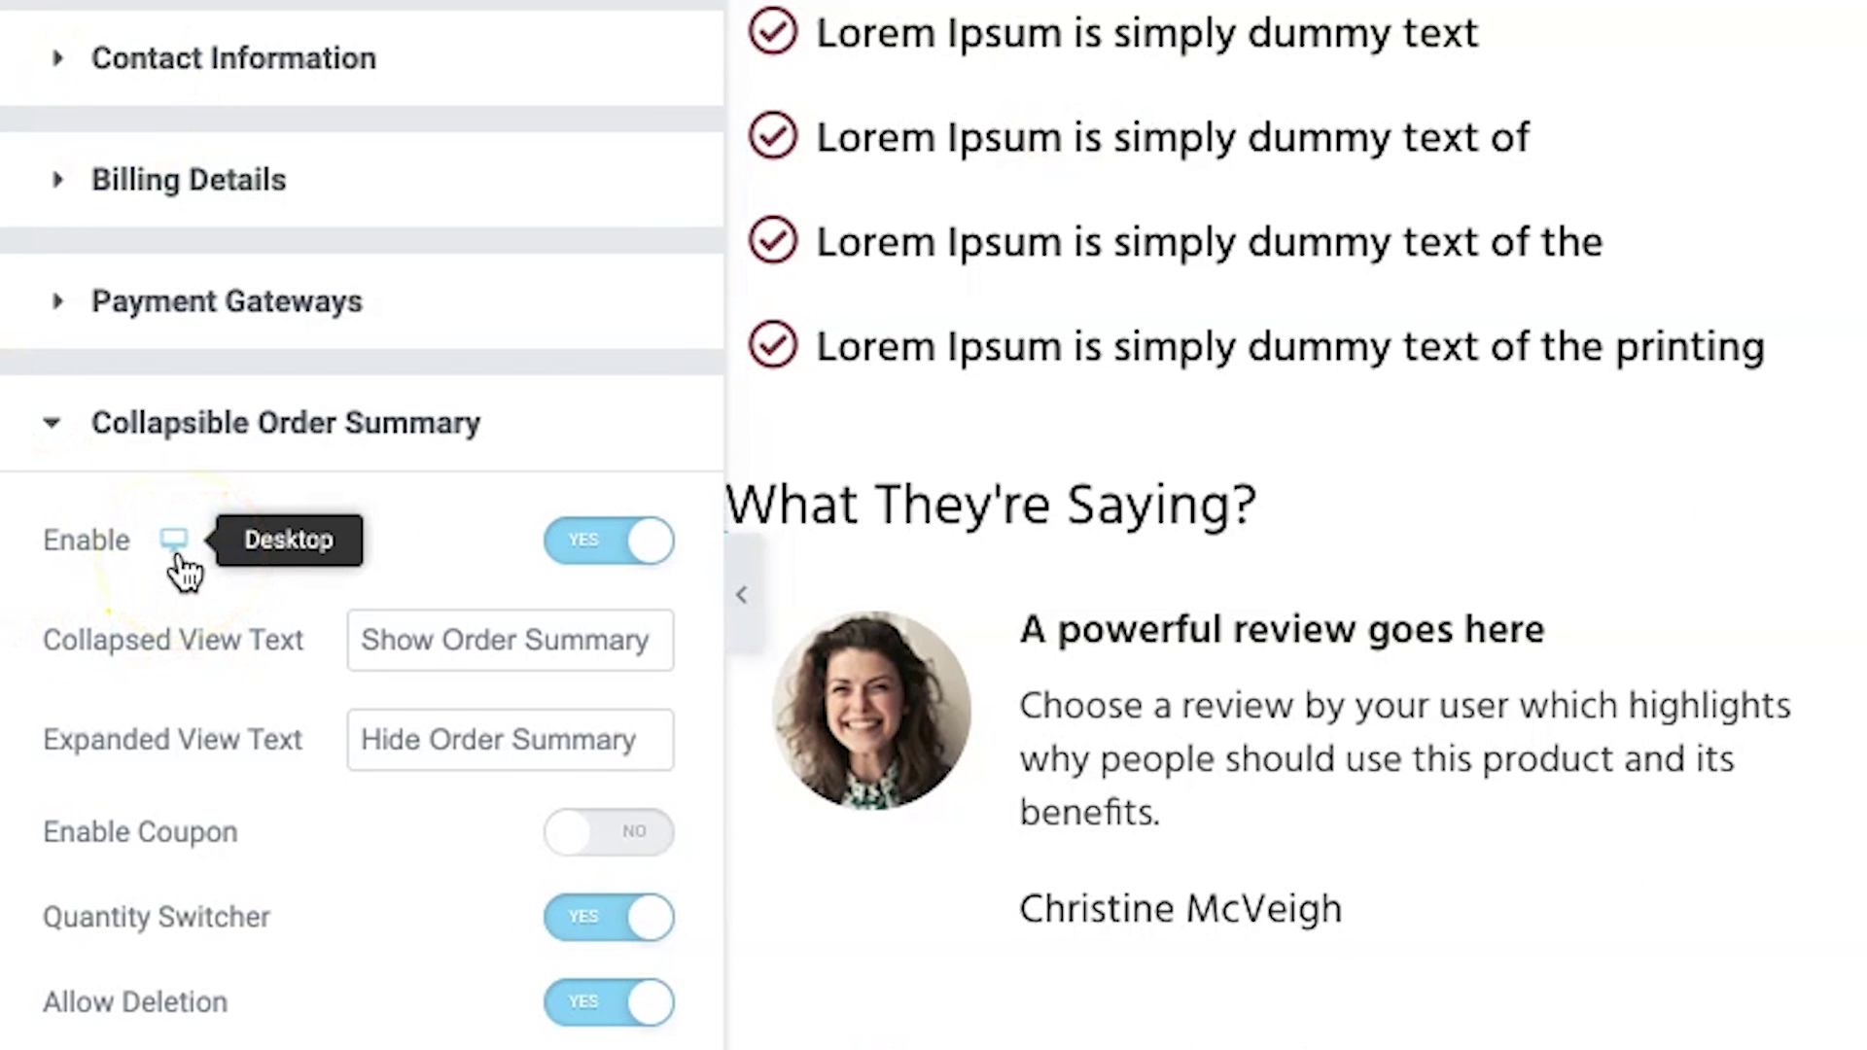
pyautogui.click(178, 554)
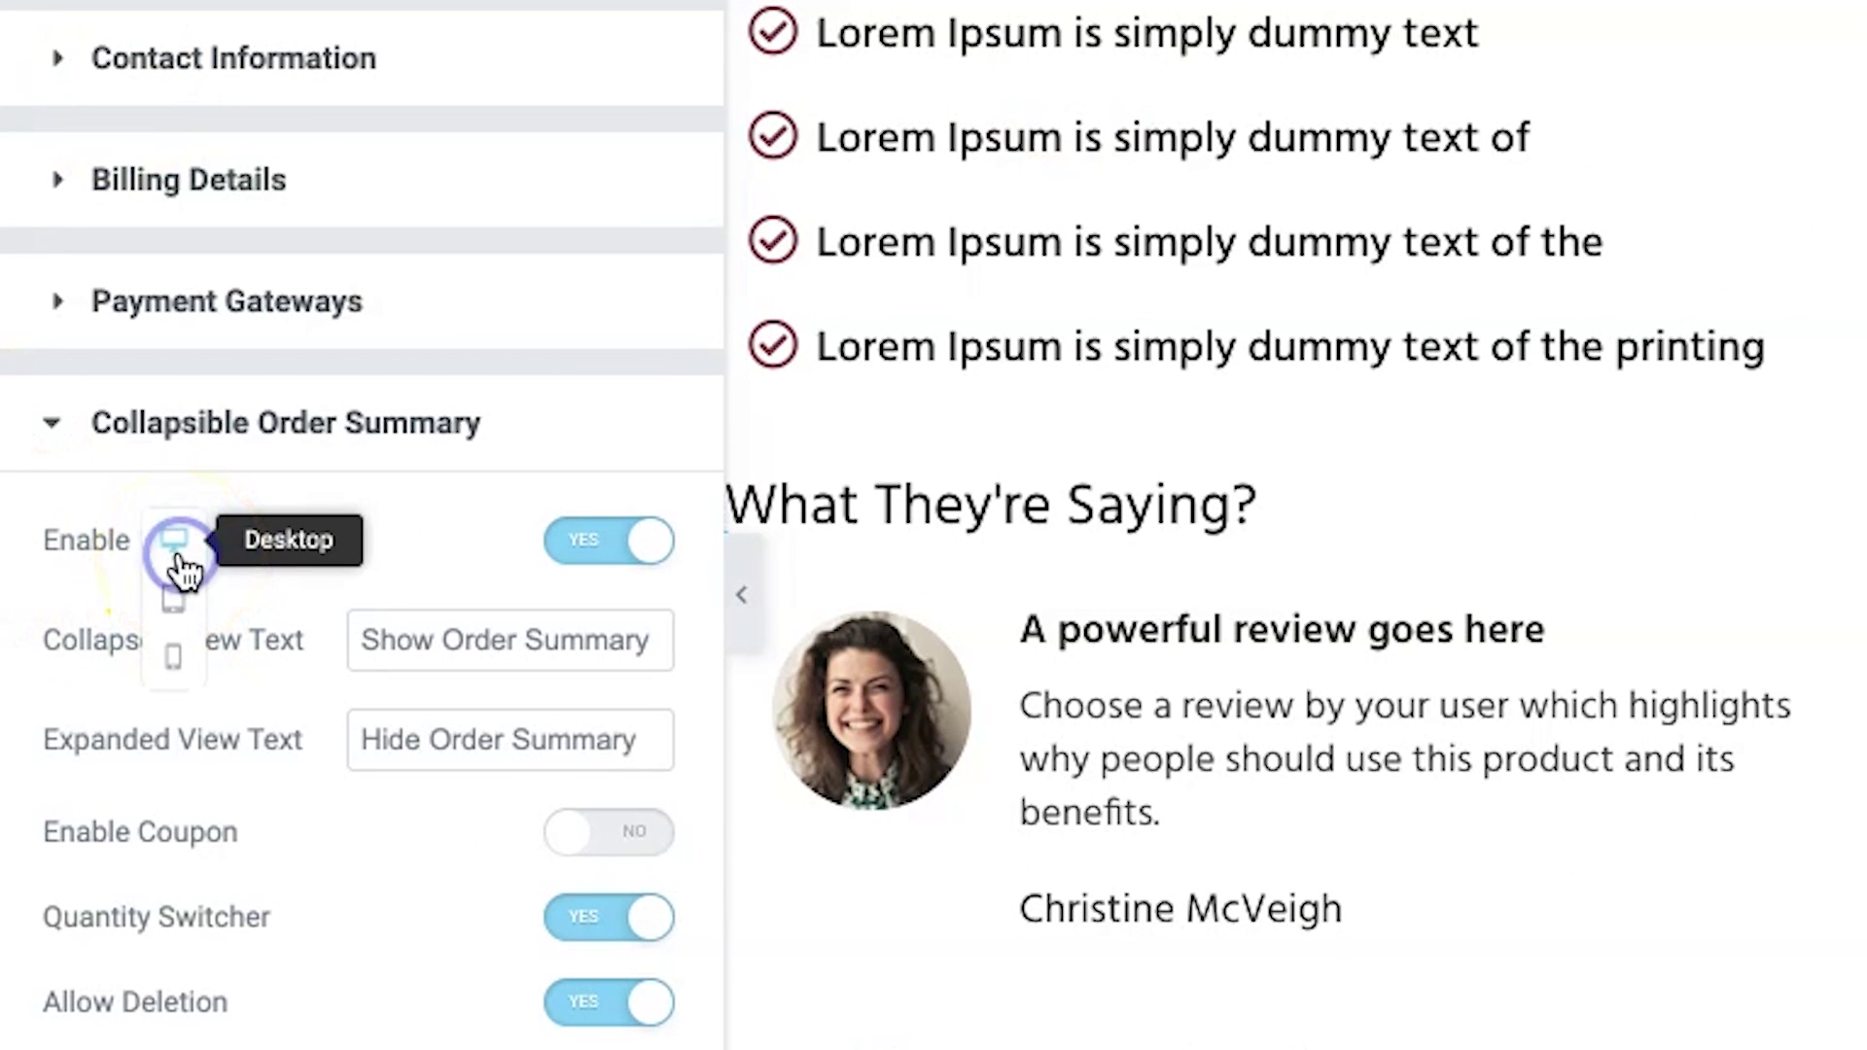
pyautogui.click(183, 669)
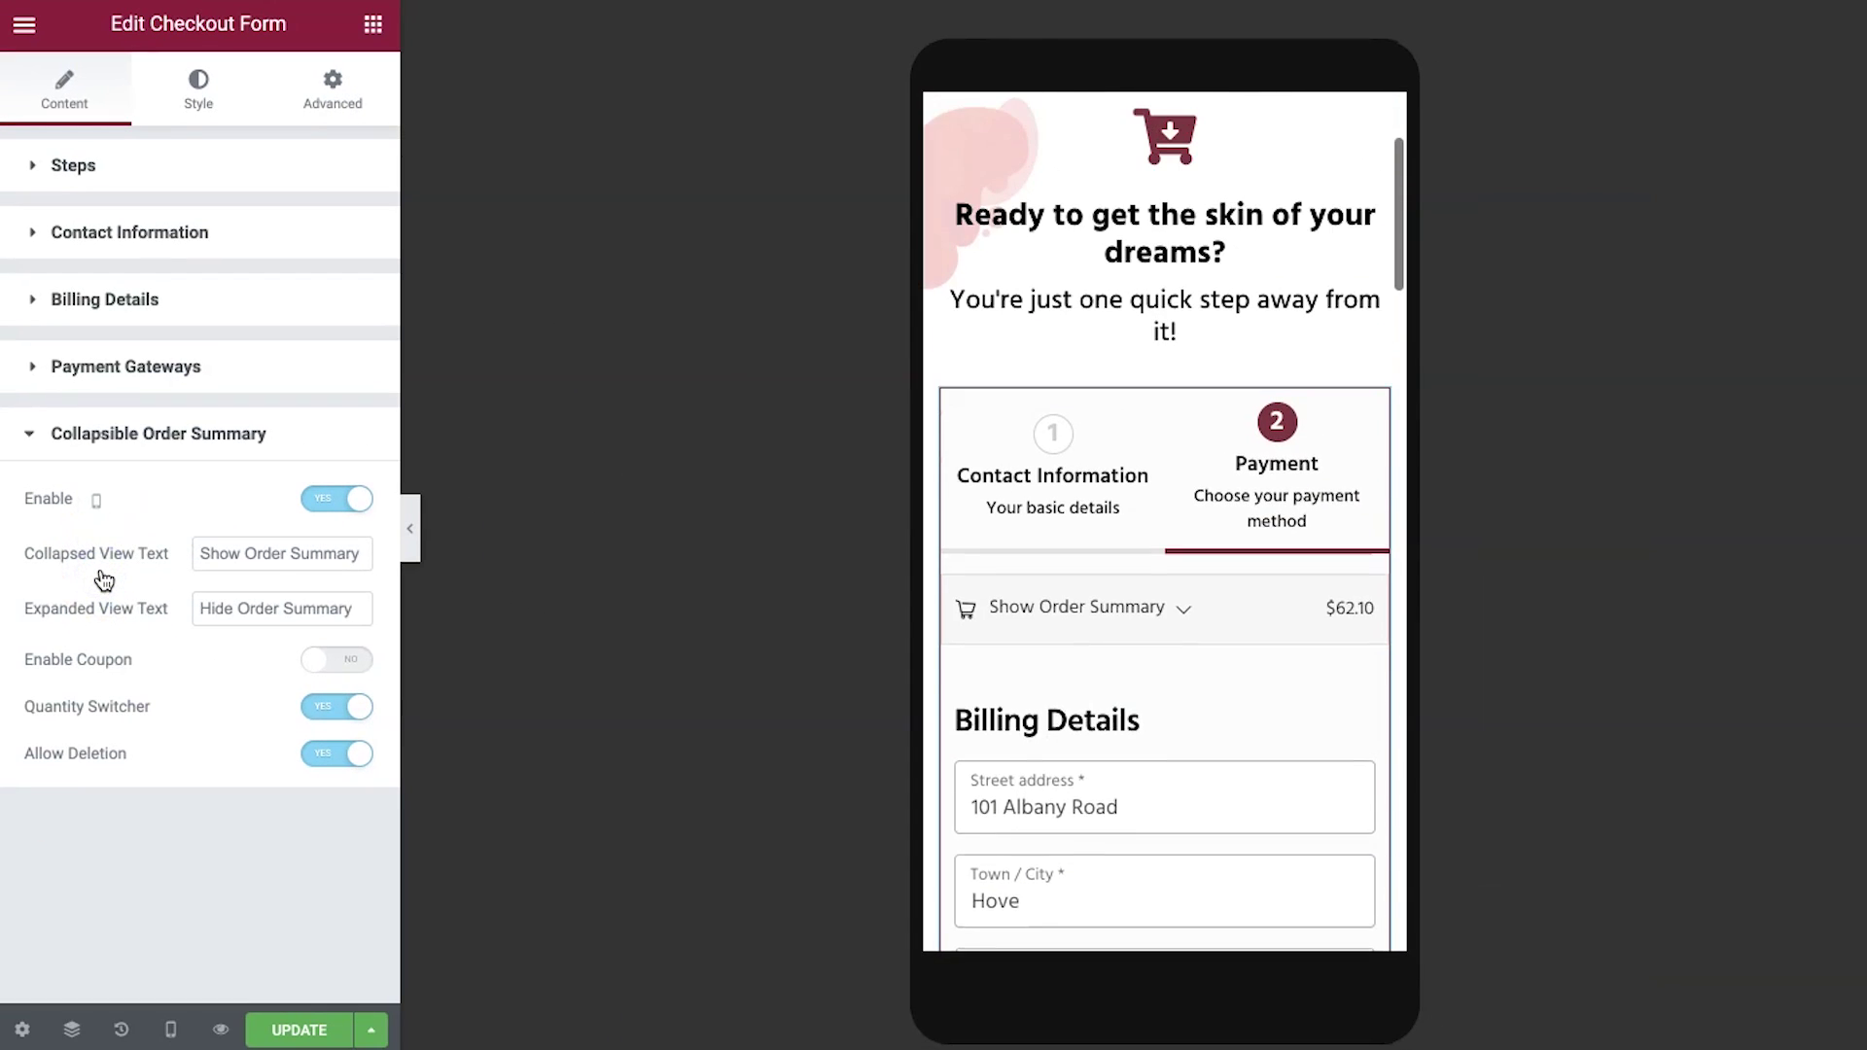
pyautogui.scroll(-2, 1125, 613)
pyautogui.click(1177, 564)
pyautogui.scroll(-3, 1186, 581)
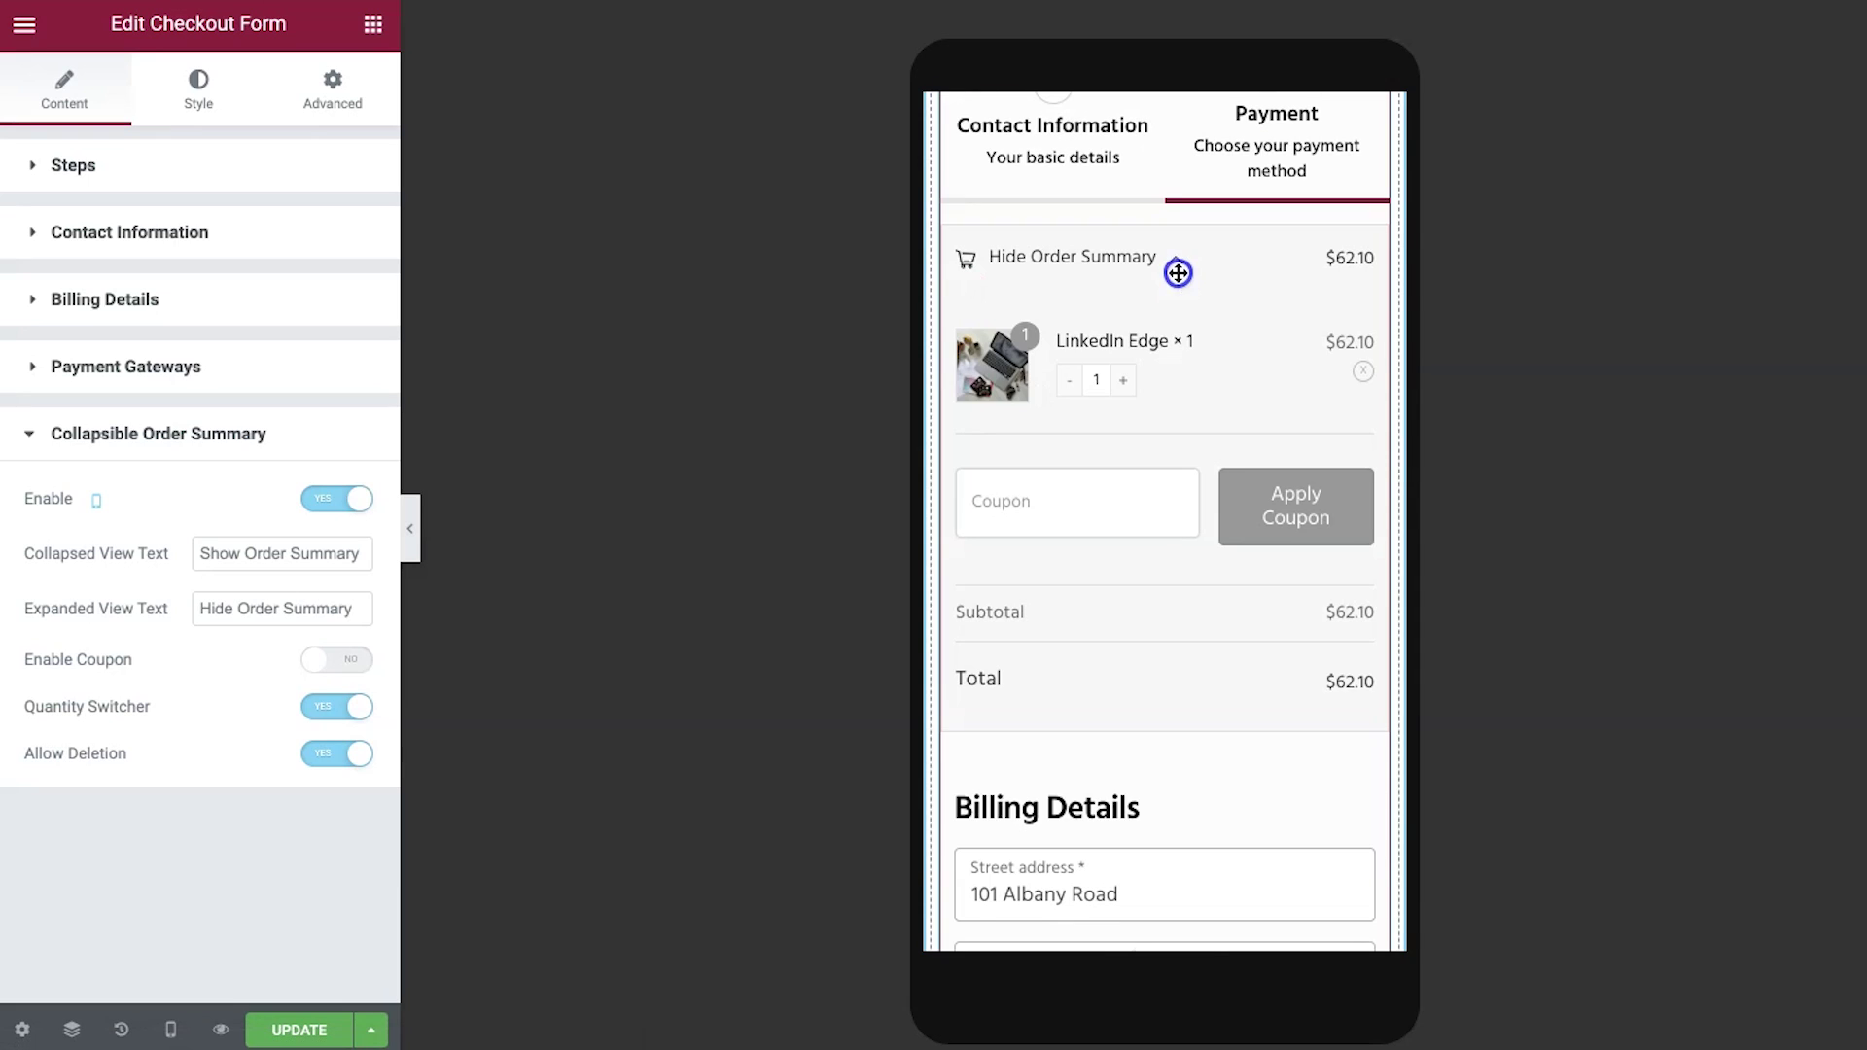
pyautogui.click(1176, 260)
pyautogui.scroll(-3, 1209, 541)
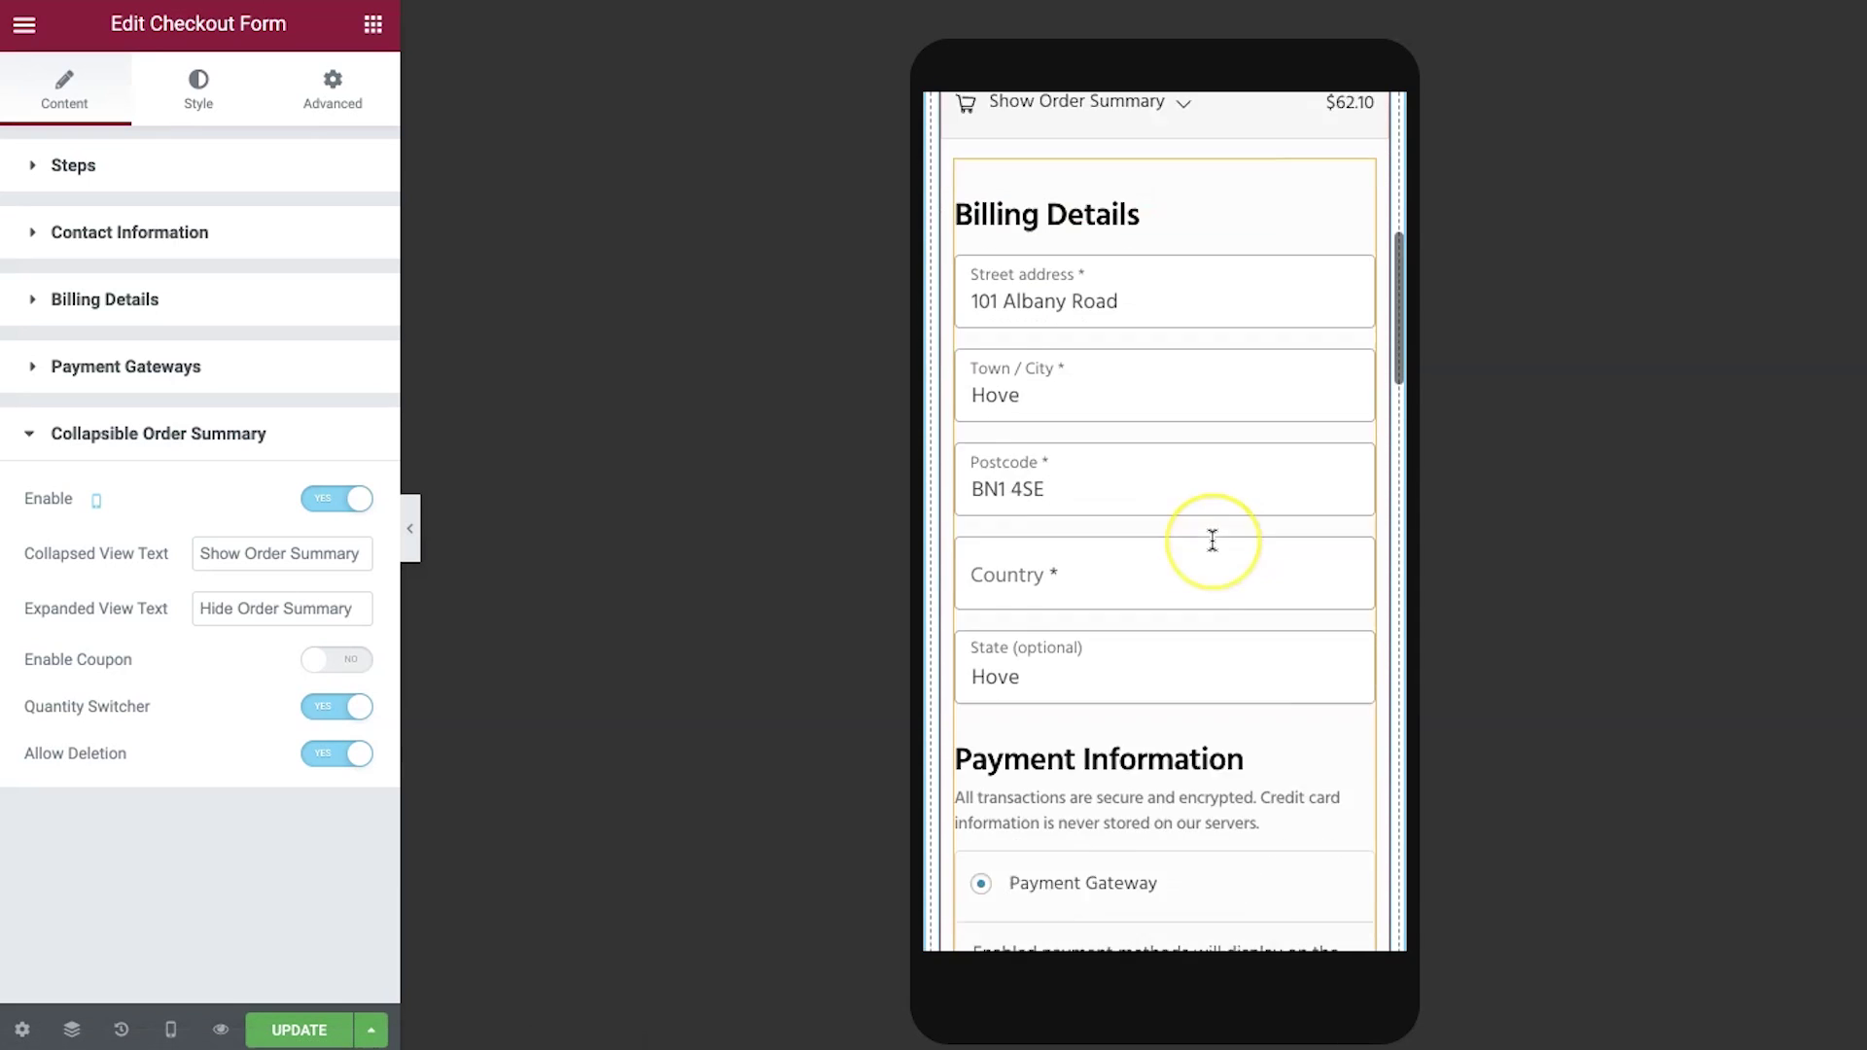
pyautogui.scroll(-1, 1212, 540)
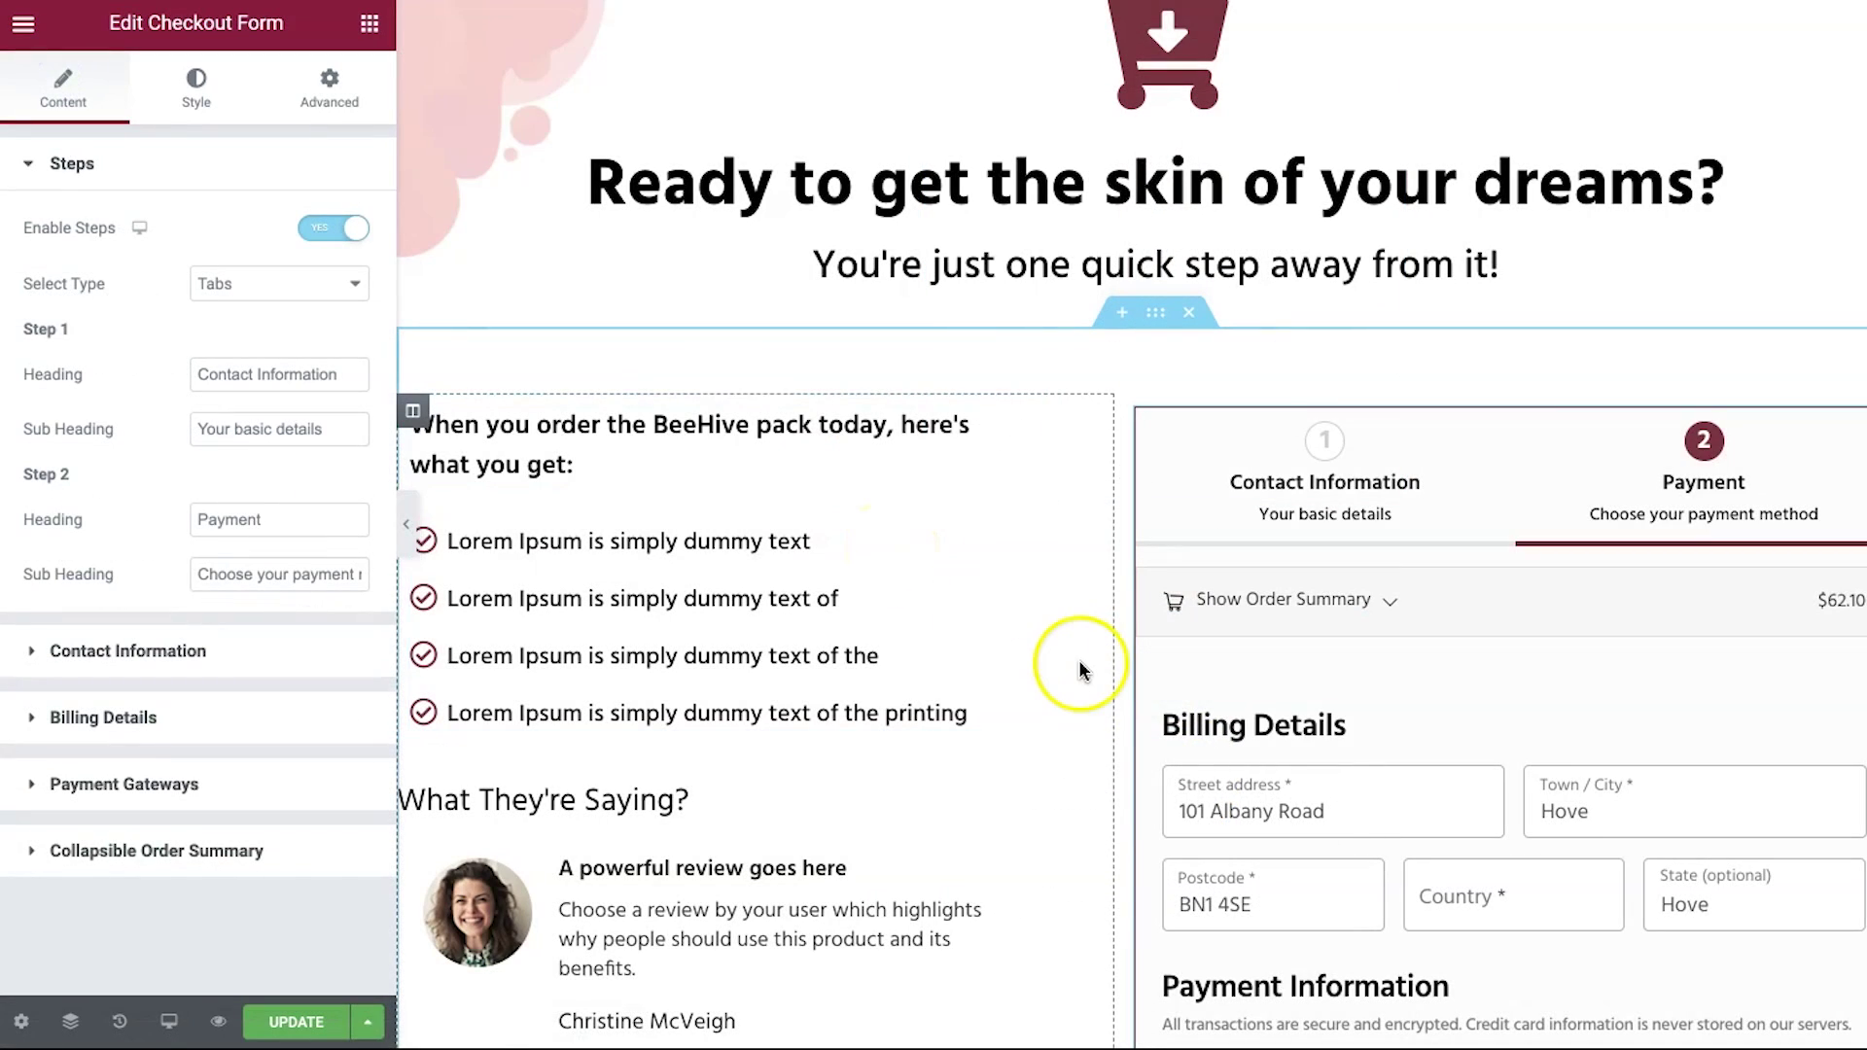
# - Set the steps' Count Background Color to a brighter red in the Style tab
pyautogui.scroll(1, 1076, 667)
pyautogui.scroll(2, 1082, 671)
pyautogui.scroll(-4, 1082, 671)
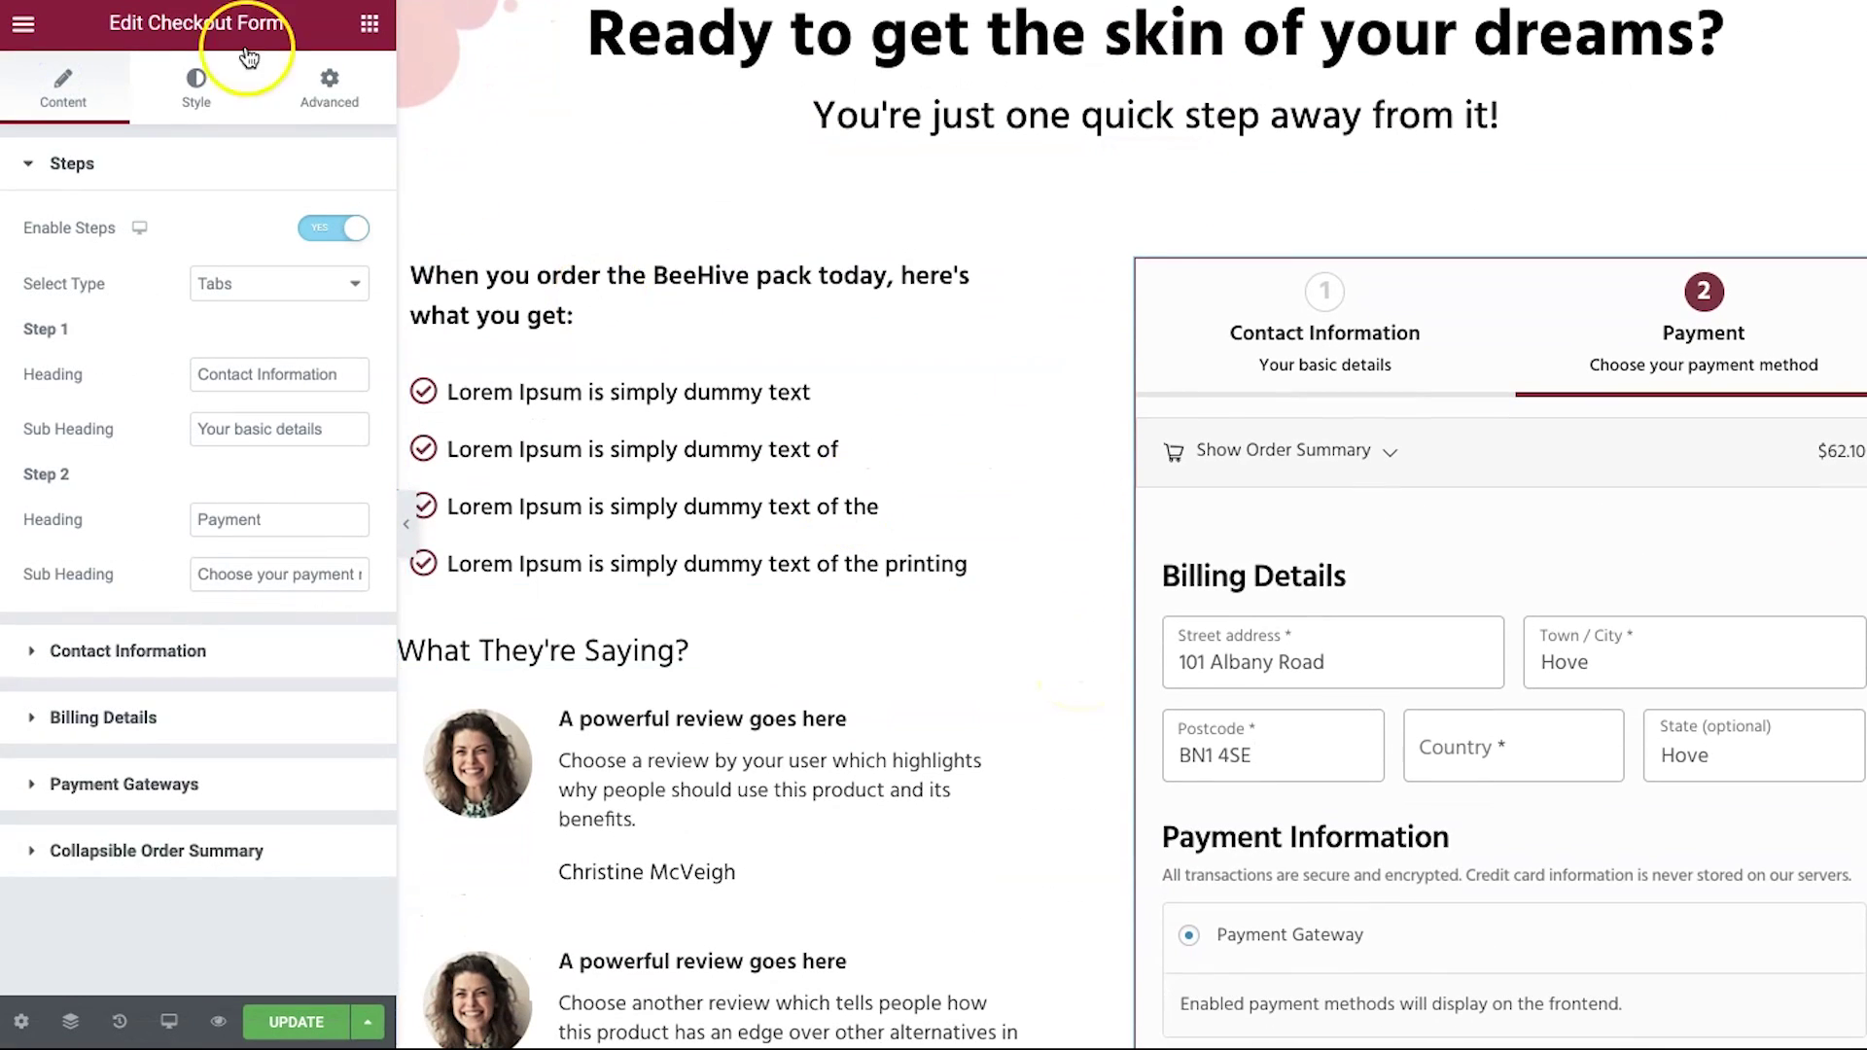
pyautogui.click(193, 98)
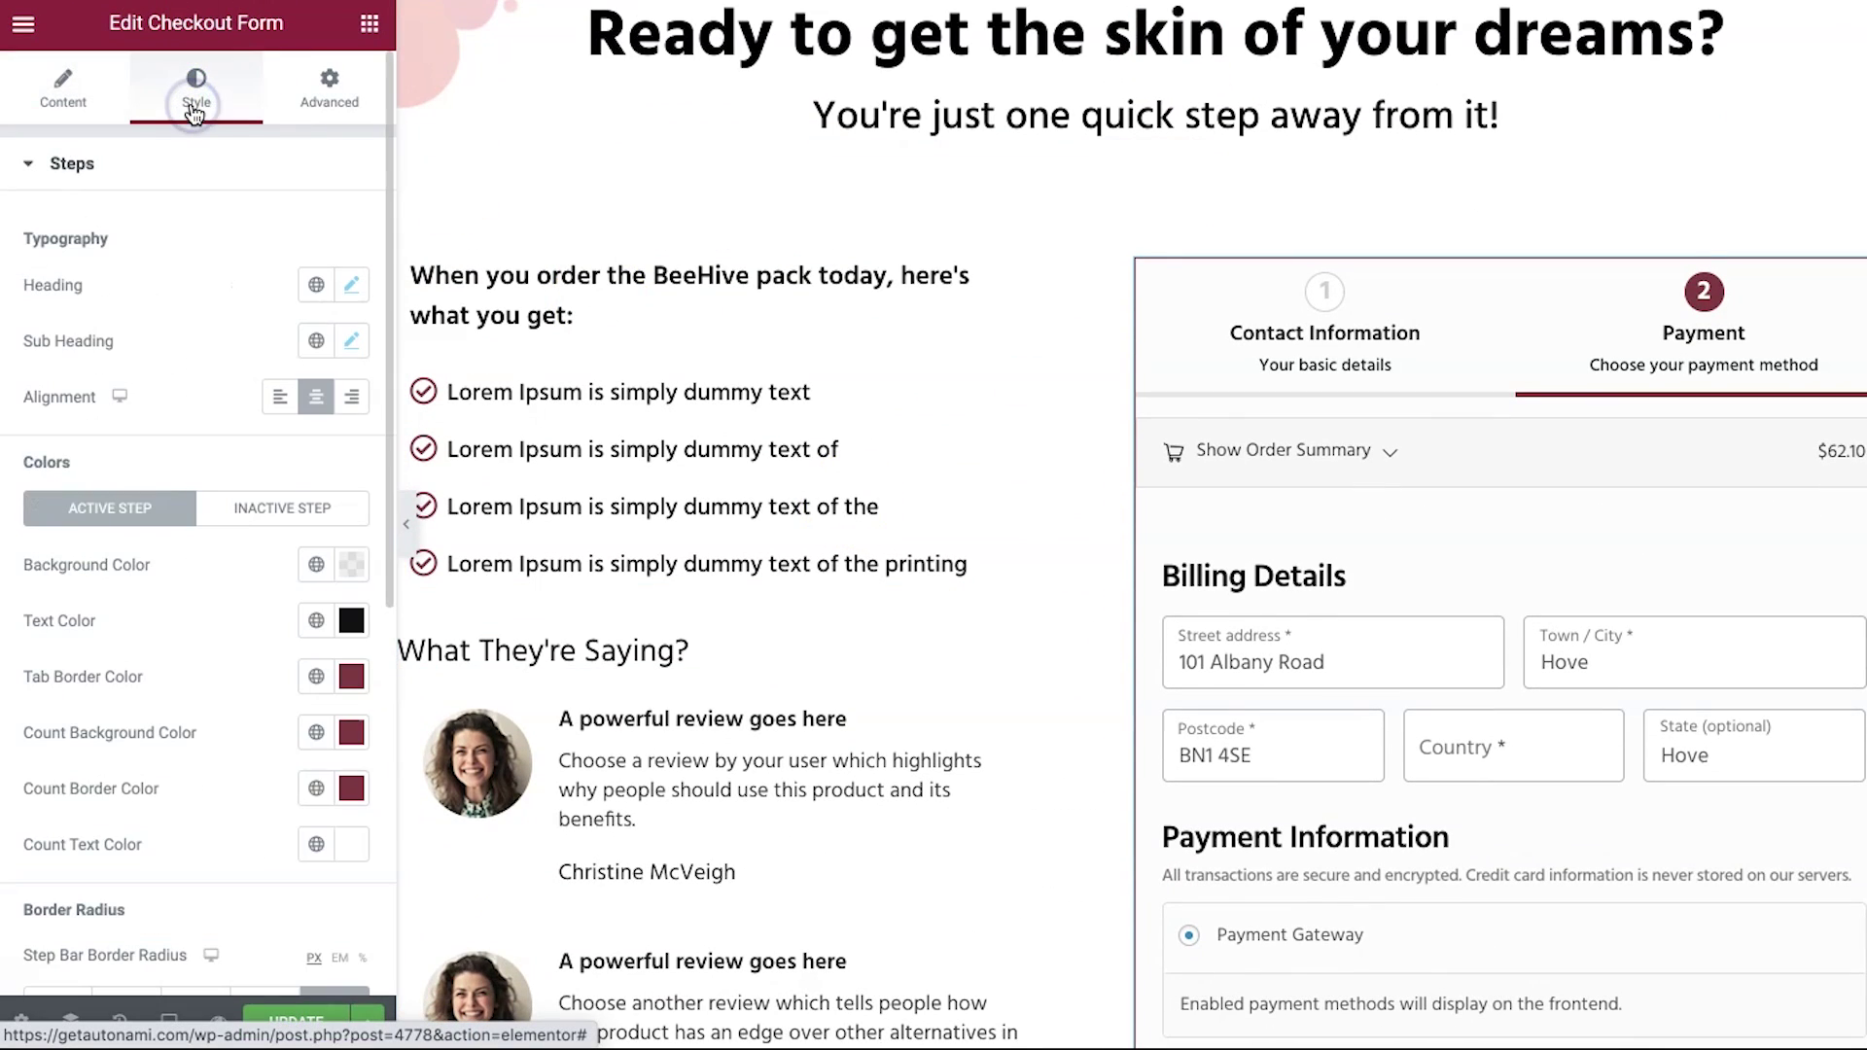
pyautogui.scroll(-2, 263, 564)
pyautogui.scroll(-2, 924, 554)
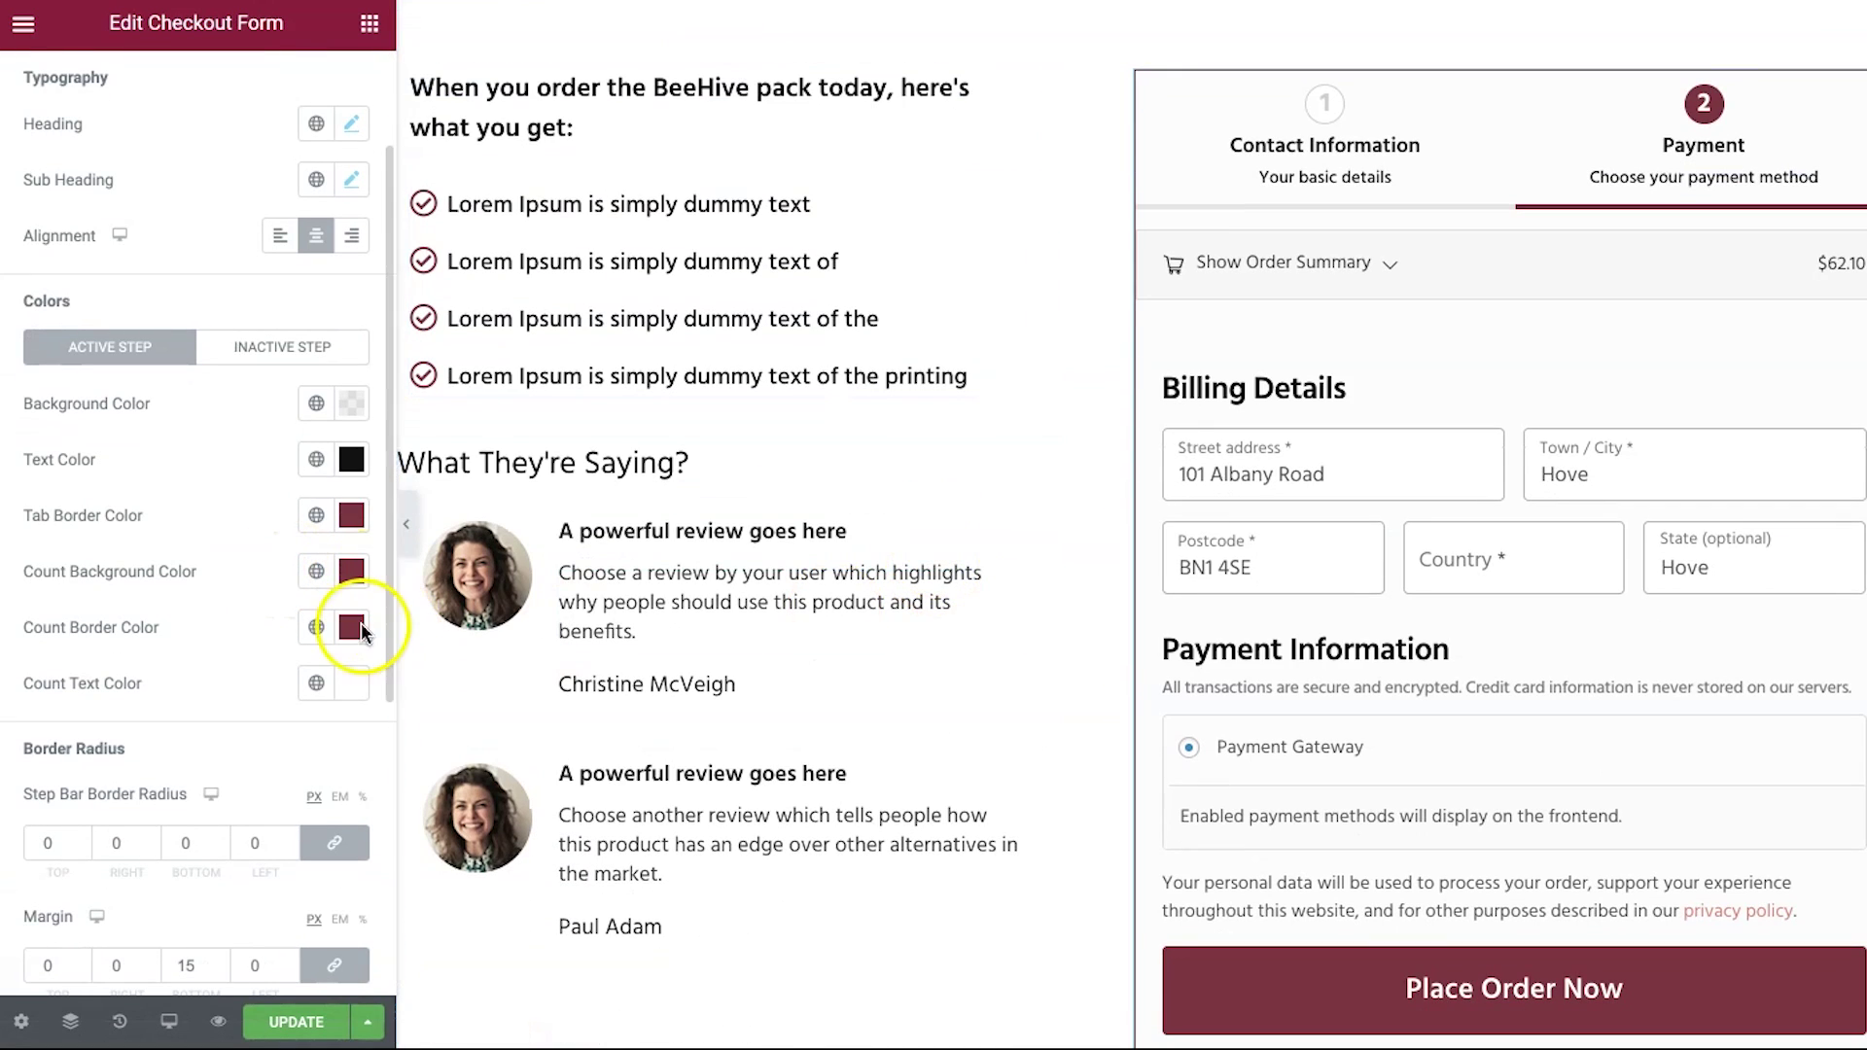
pyautogui.scroll(-1, 500, 604)
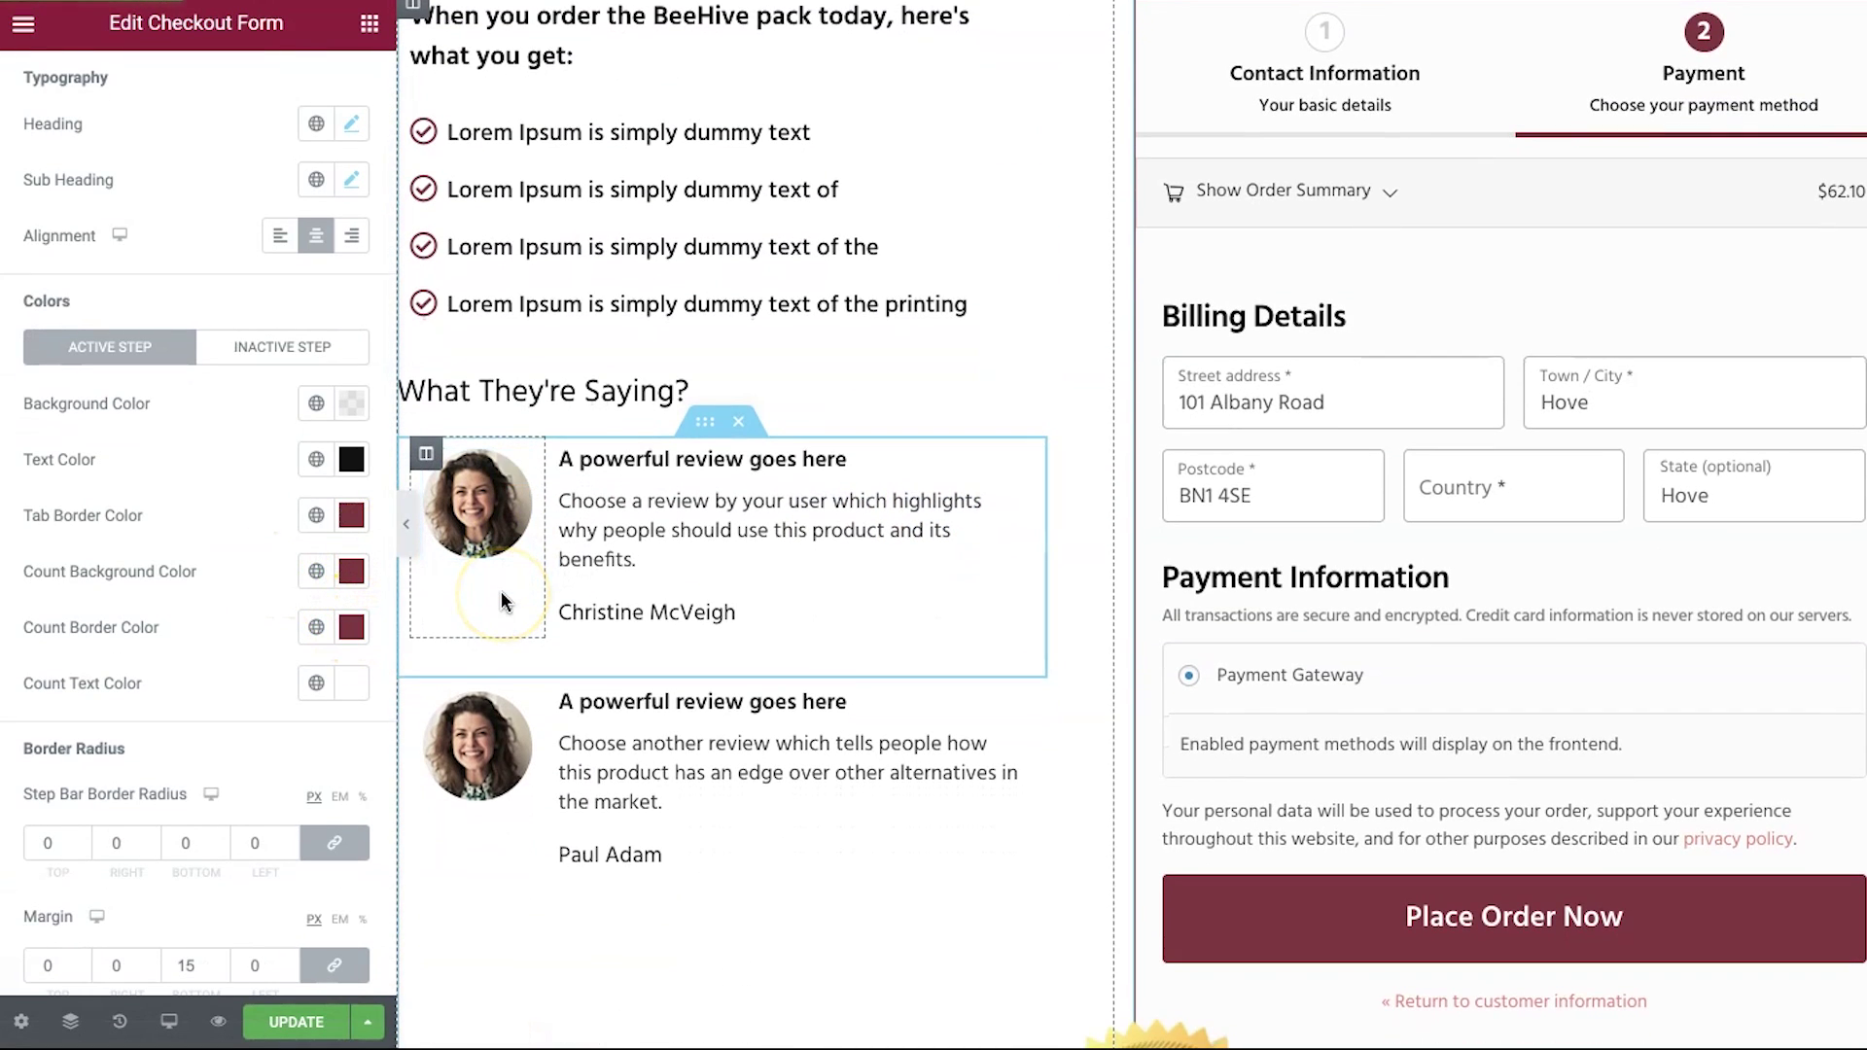
pyautogui.scroll(3, 500, 525)
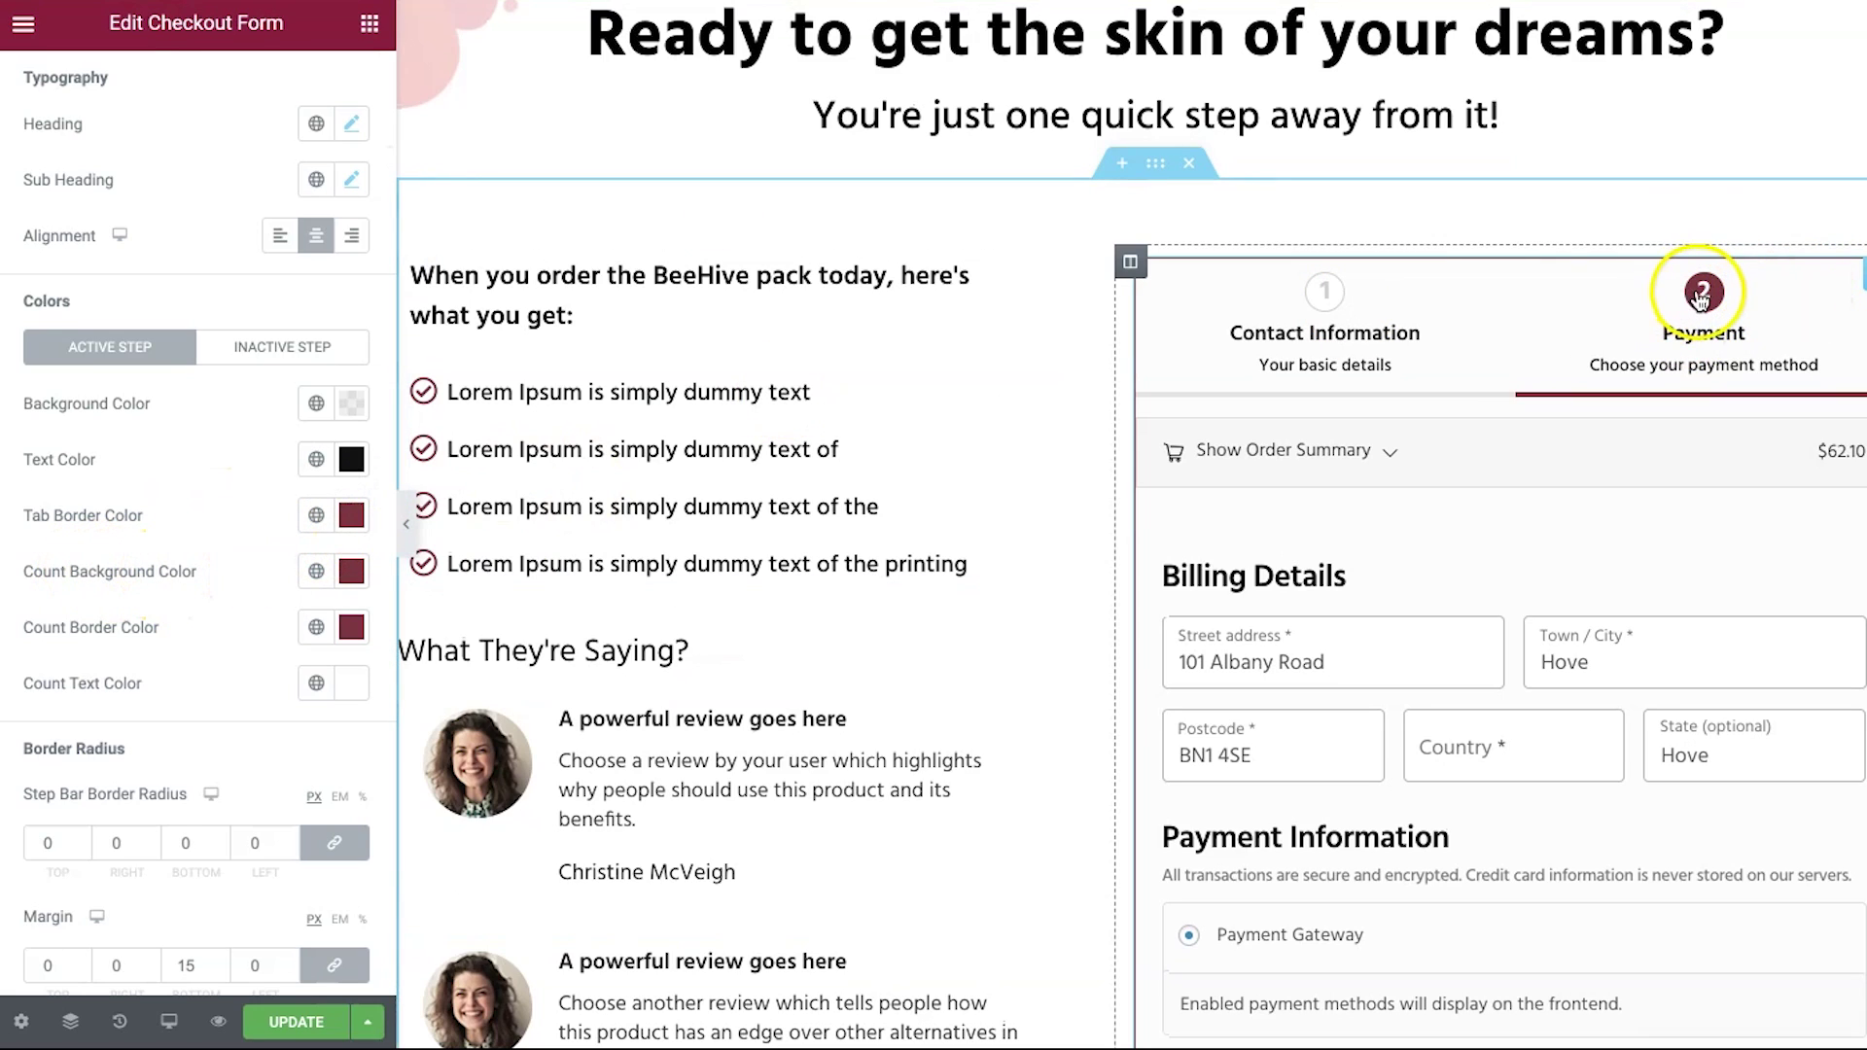
pyautogui.click(351, 571)
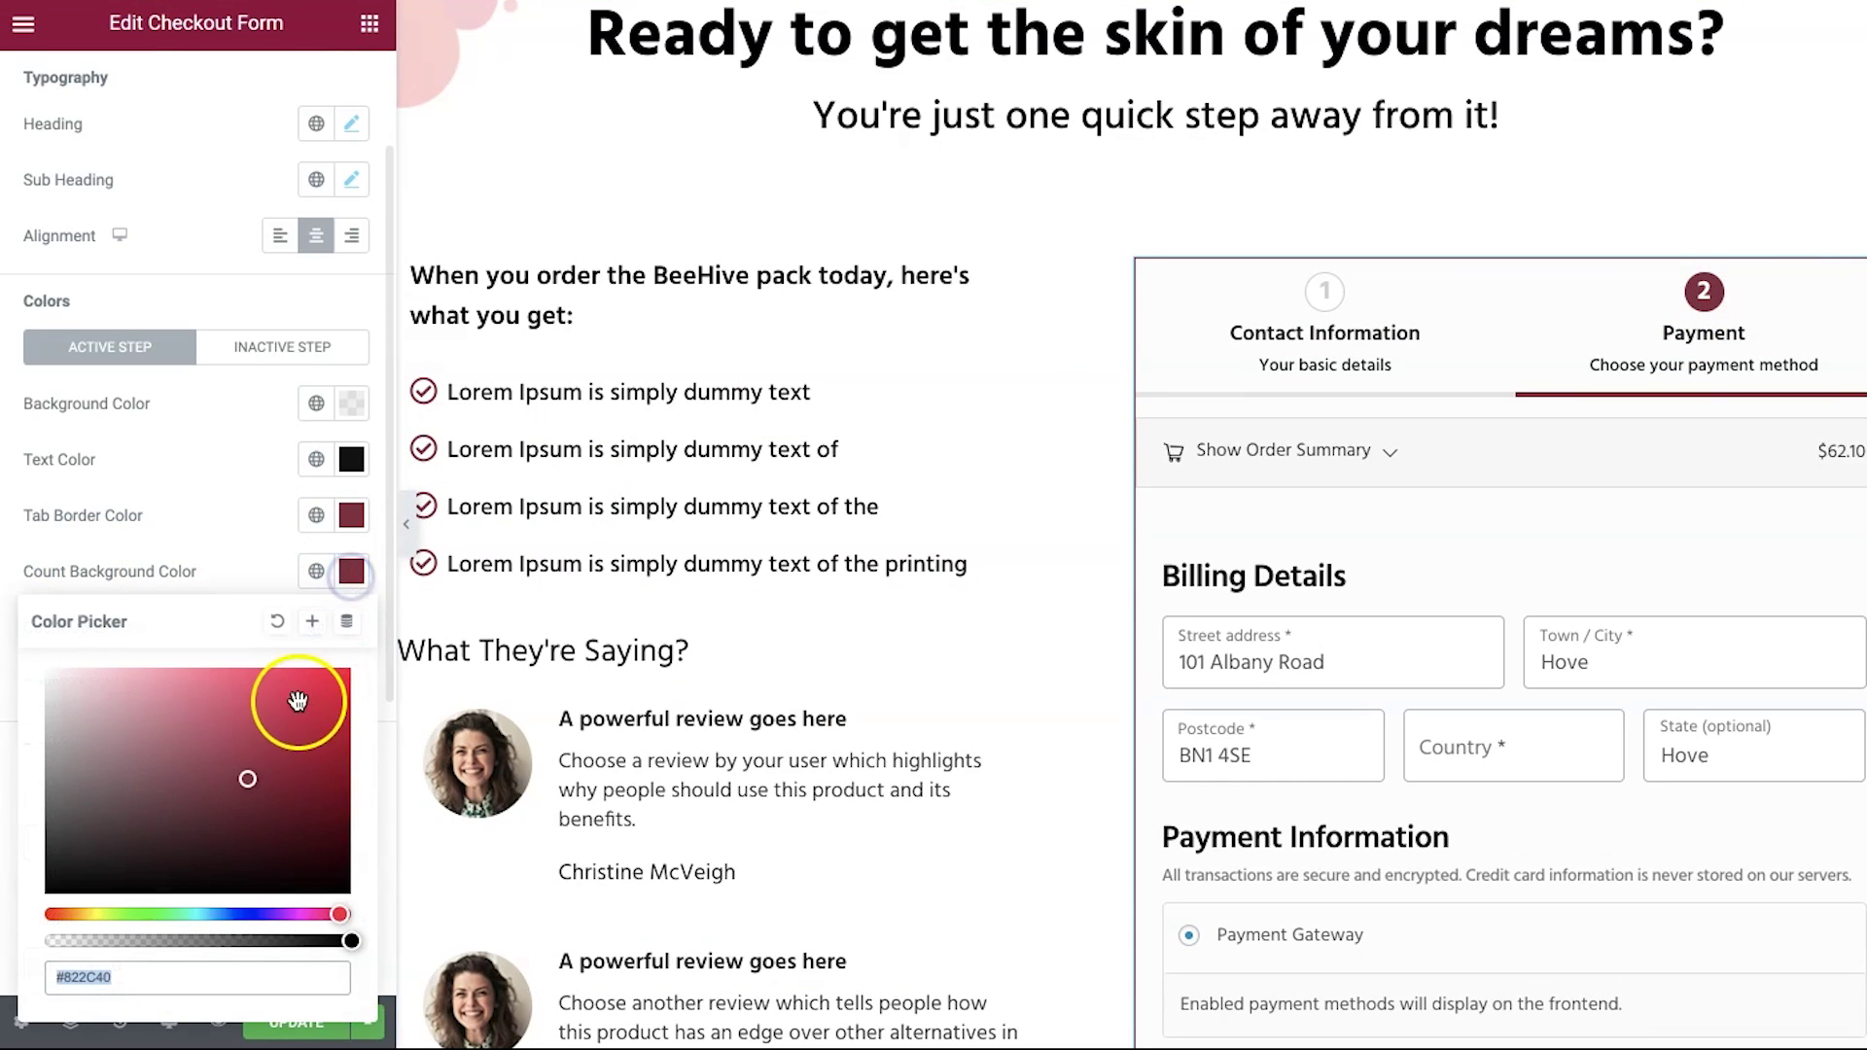
pyautogui.moveTo(298, 698); pyautogui.dragTo(340, 675)
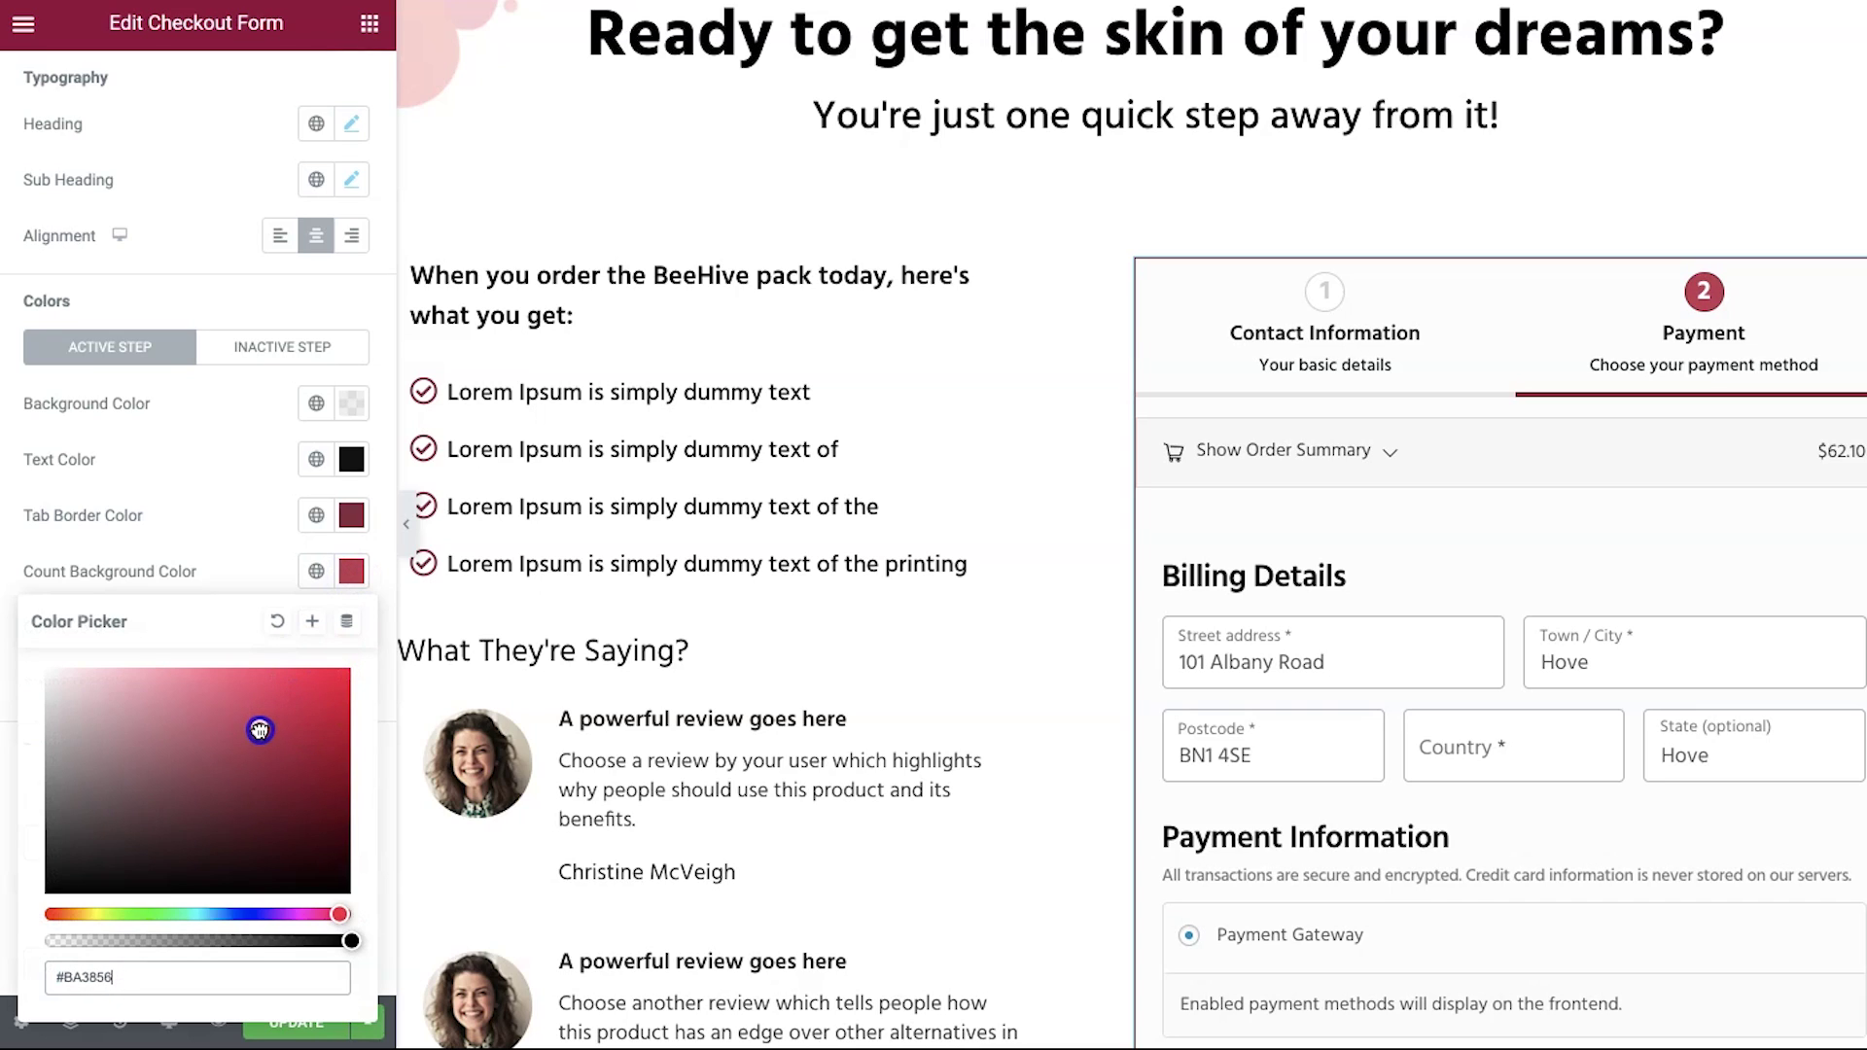
pyautogui.click(242, 529)
# - Review the Step Bar Border Radius, leaving all sides at 0
pyautogui.scroll(-1, 242, 528)
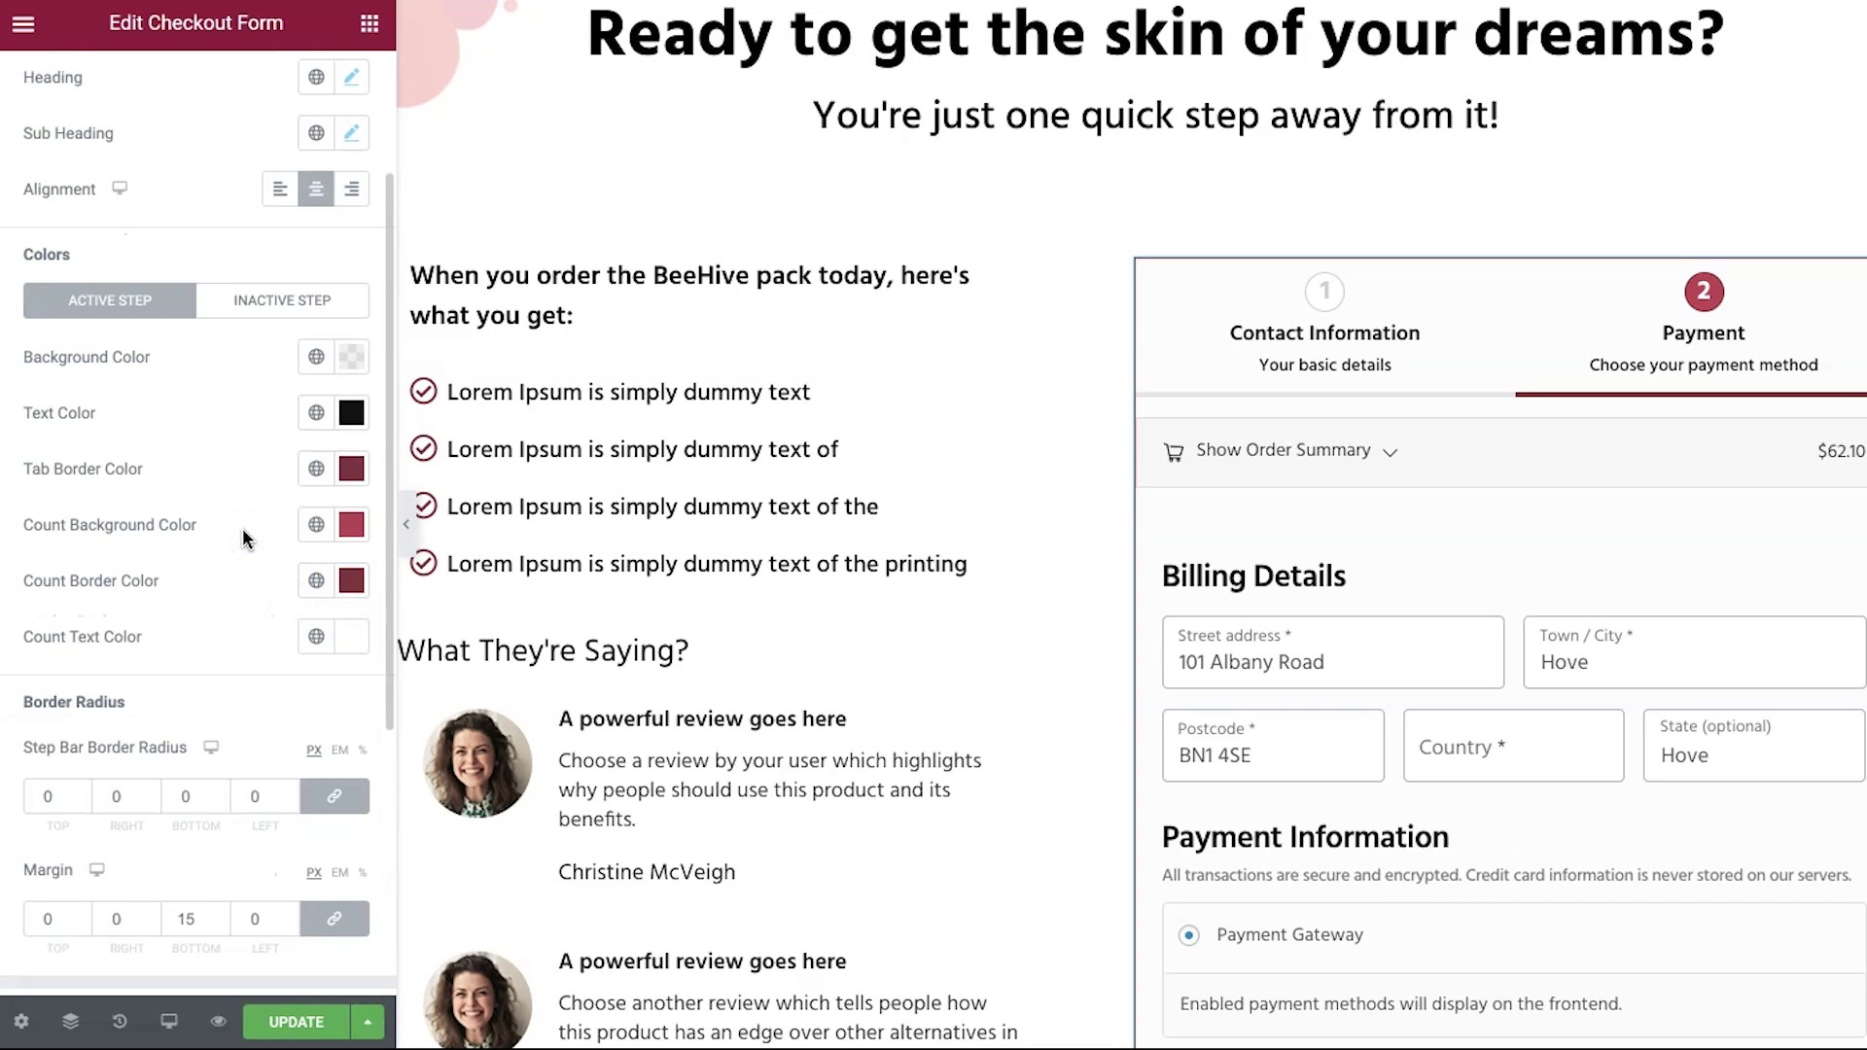
pyautogui.scroll(-3, 242, 528)
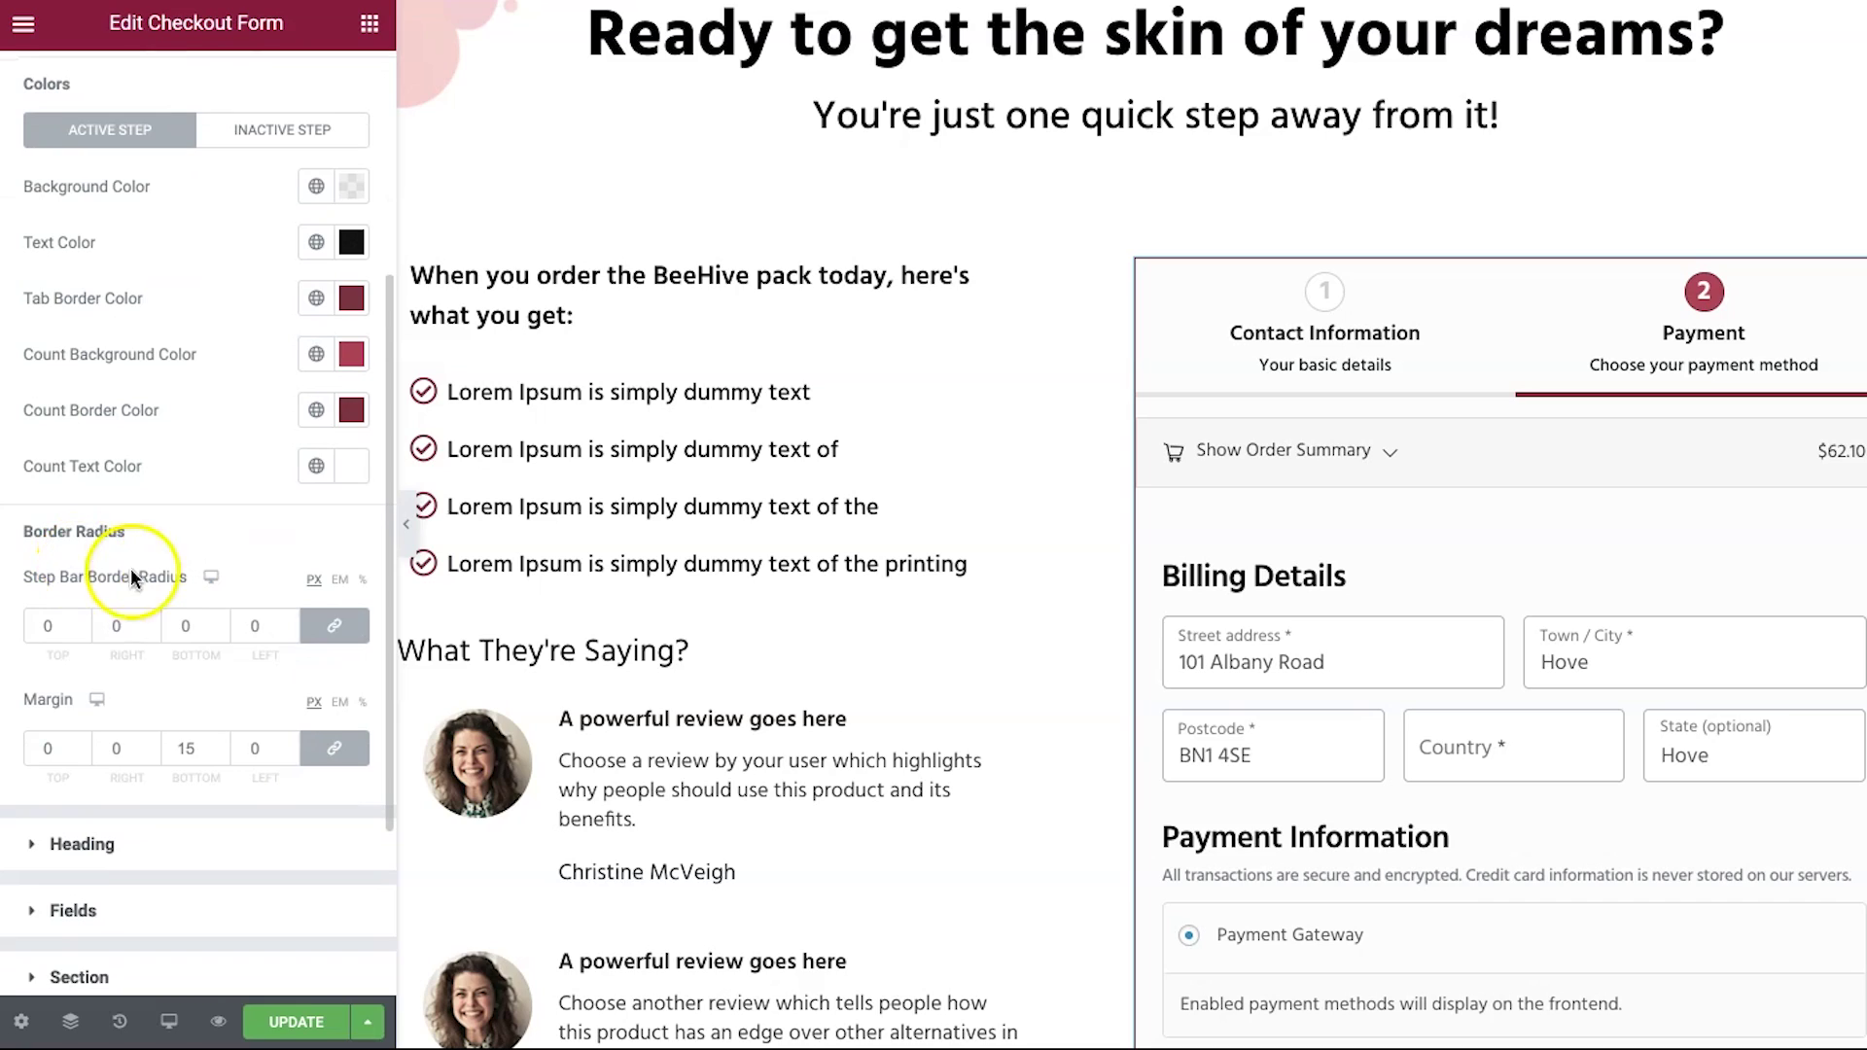
pyautogui.scroll(-1, 127, 574)
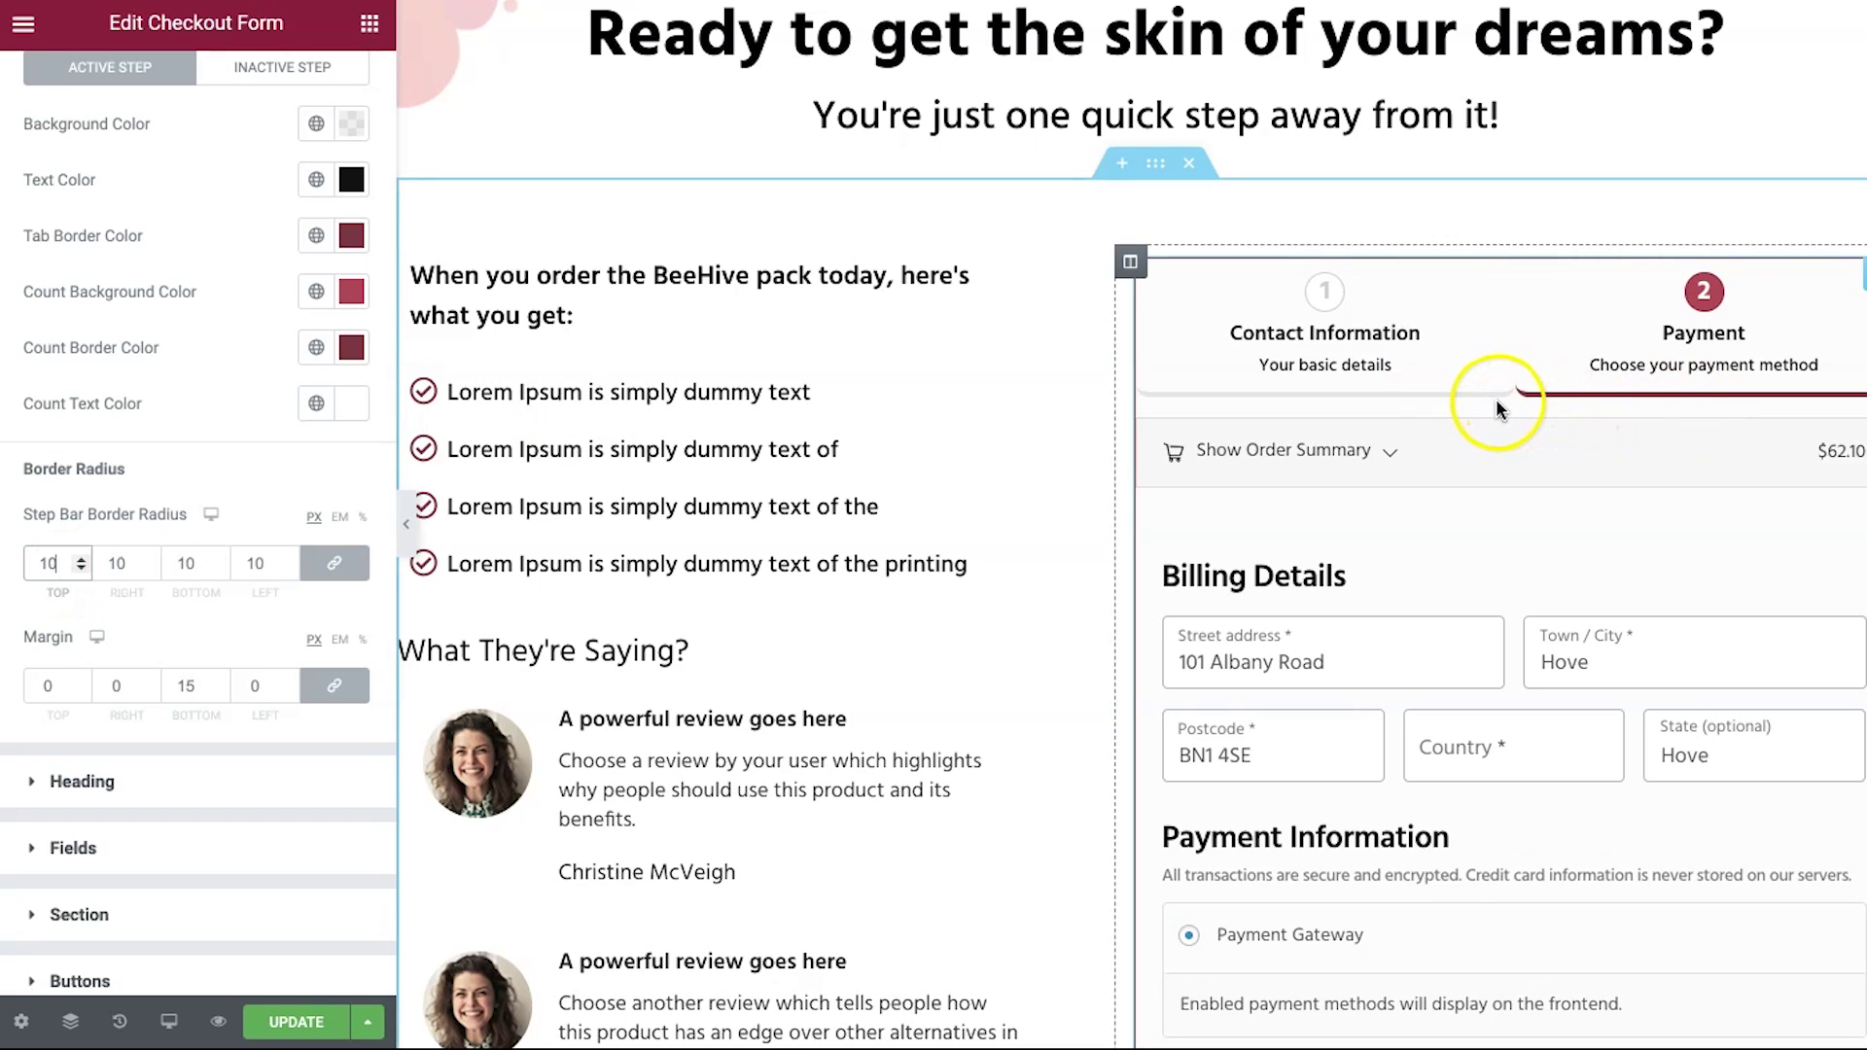
pyautogui.scroll(-3, 1325, 583)
pyautogui.scroll(6, 561, 834)
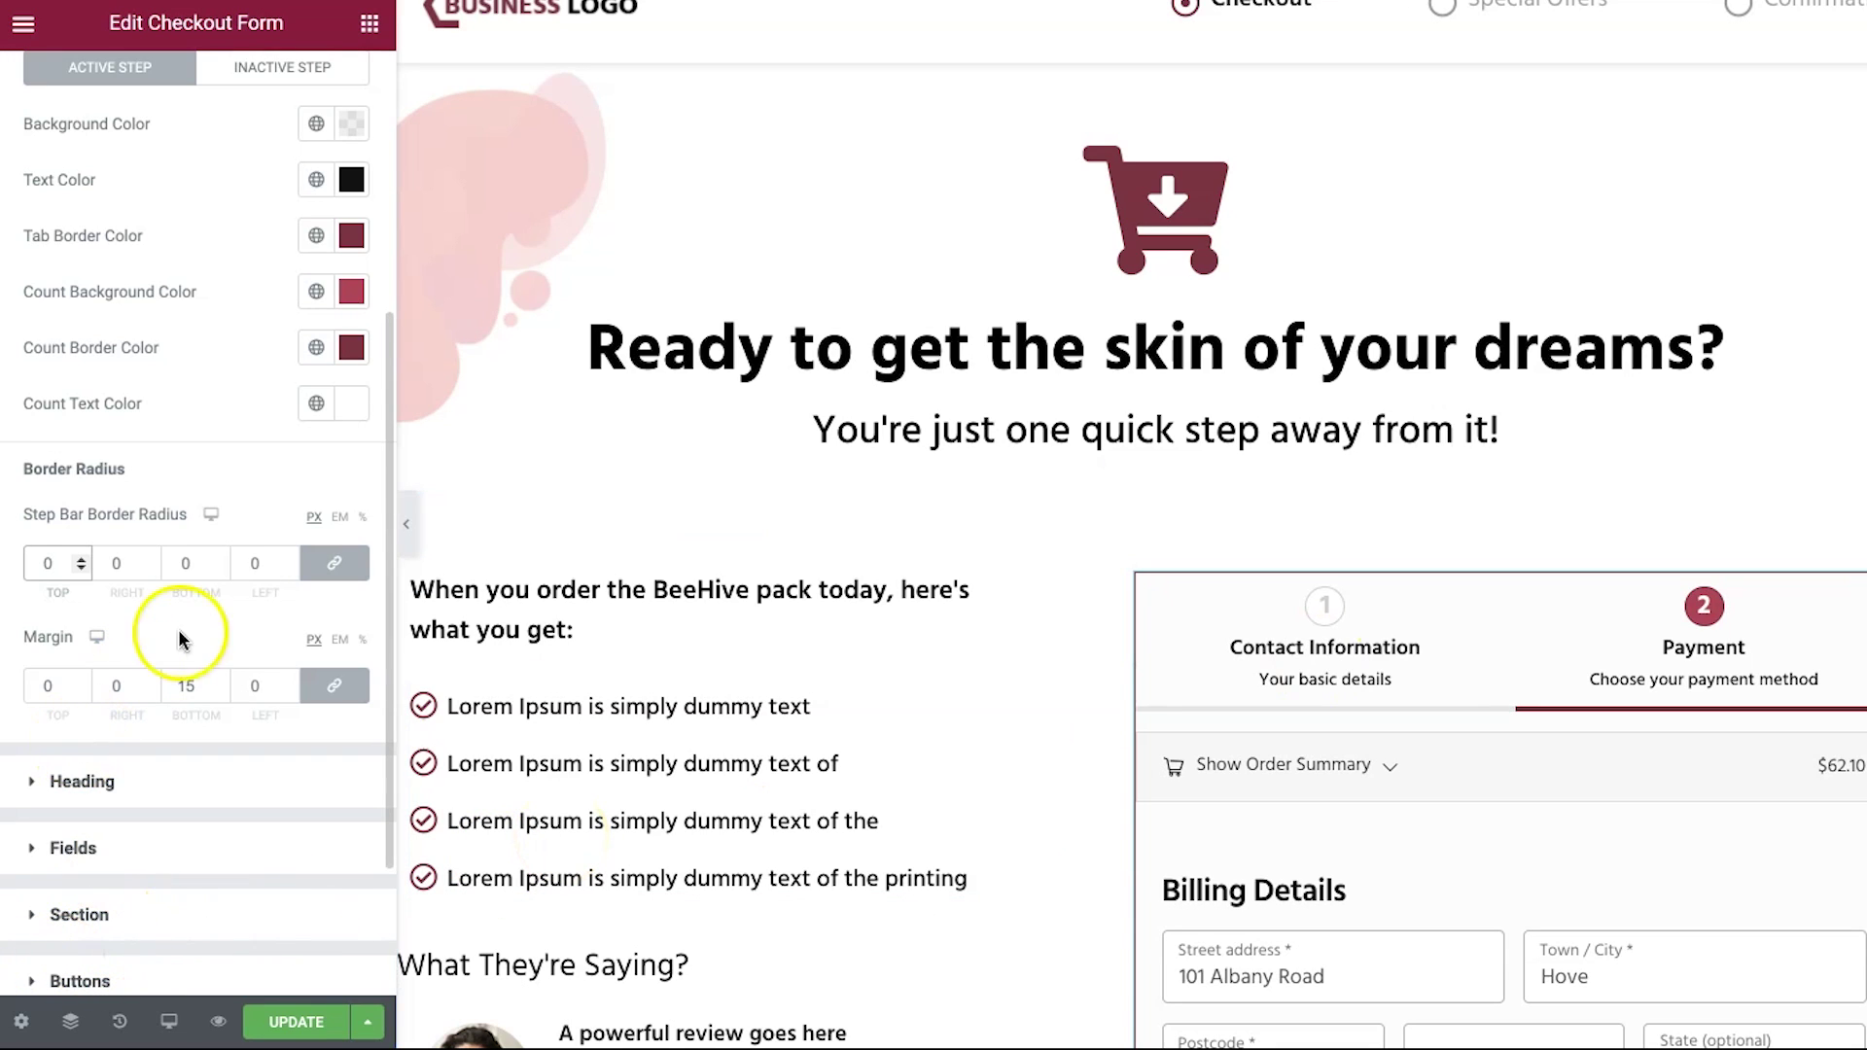
pyautogui.click(199, 566)
pyautogui.scroll(-3, 1055, 727)
pyautogui.scroll(-5, 1055, 727)
pyautogui.scroll(3, 1055, 727)
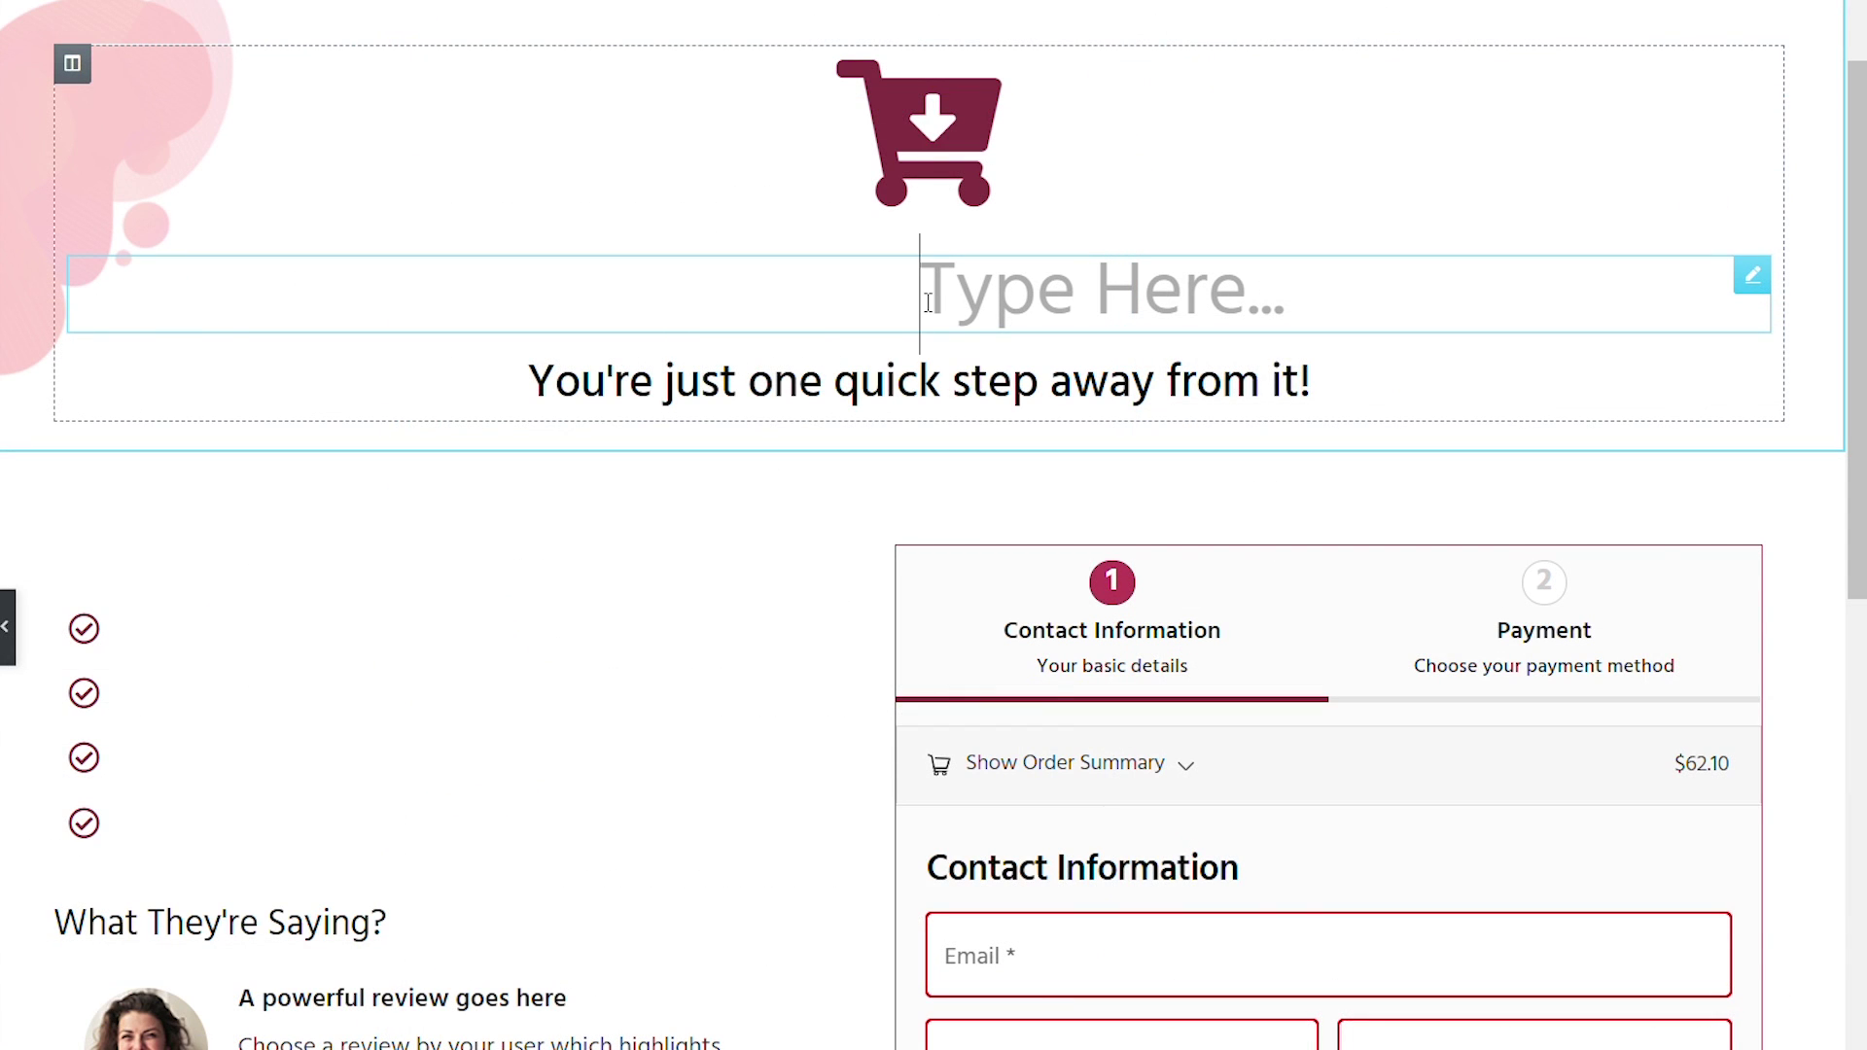
# - Type the headline 'Build a client-Attracting LinkedIn Profile' into the page heading
pyautogui.write('Build a clie')
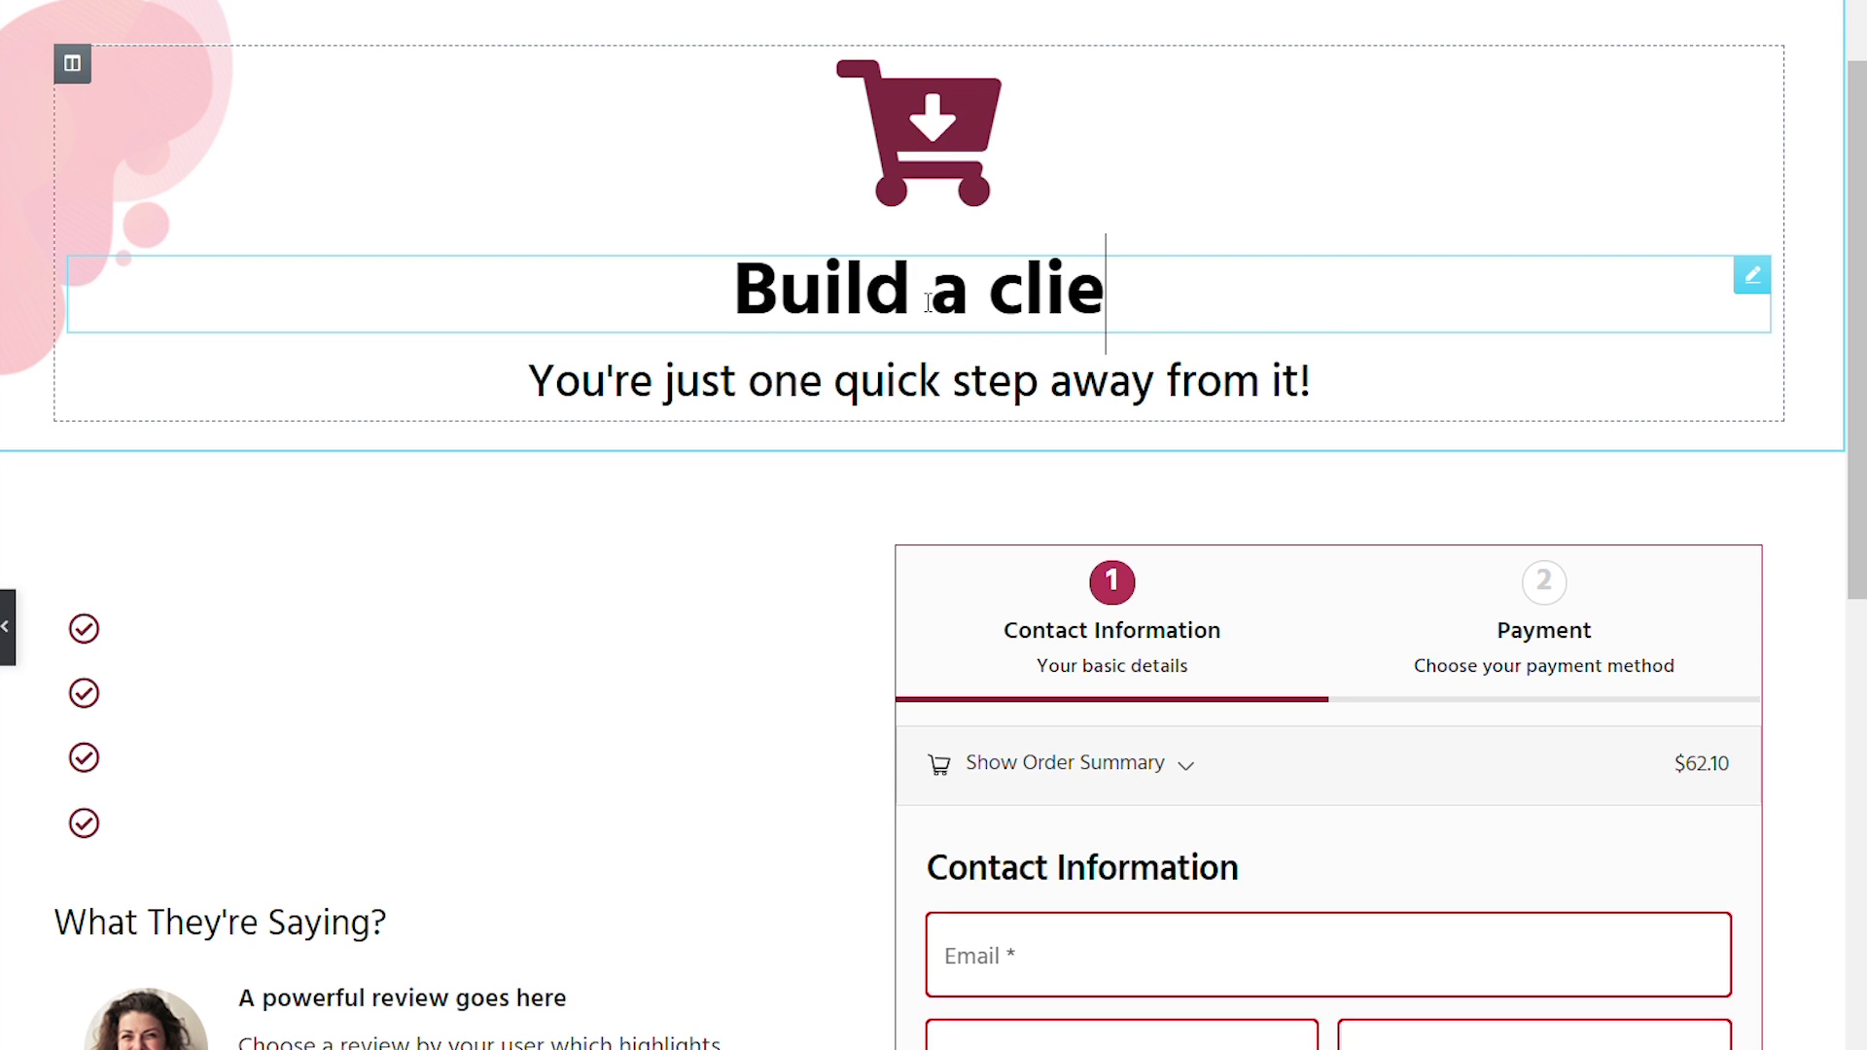
pyautogui.write('nt-Attracting Linked')
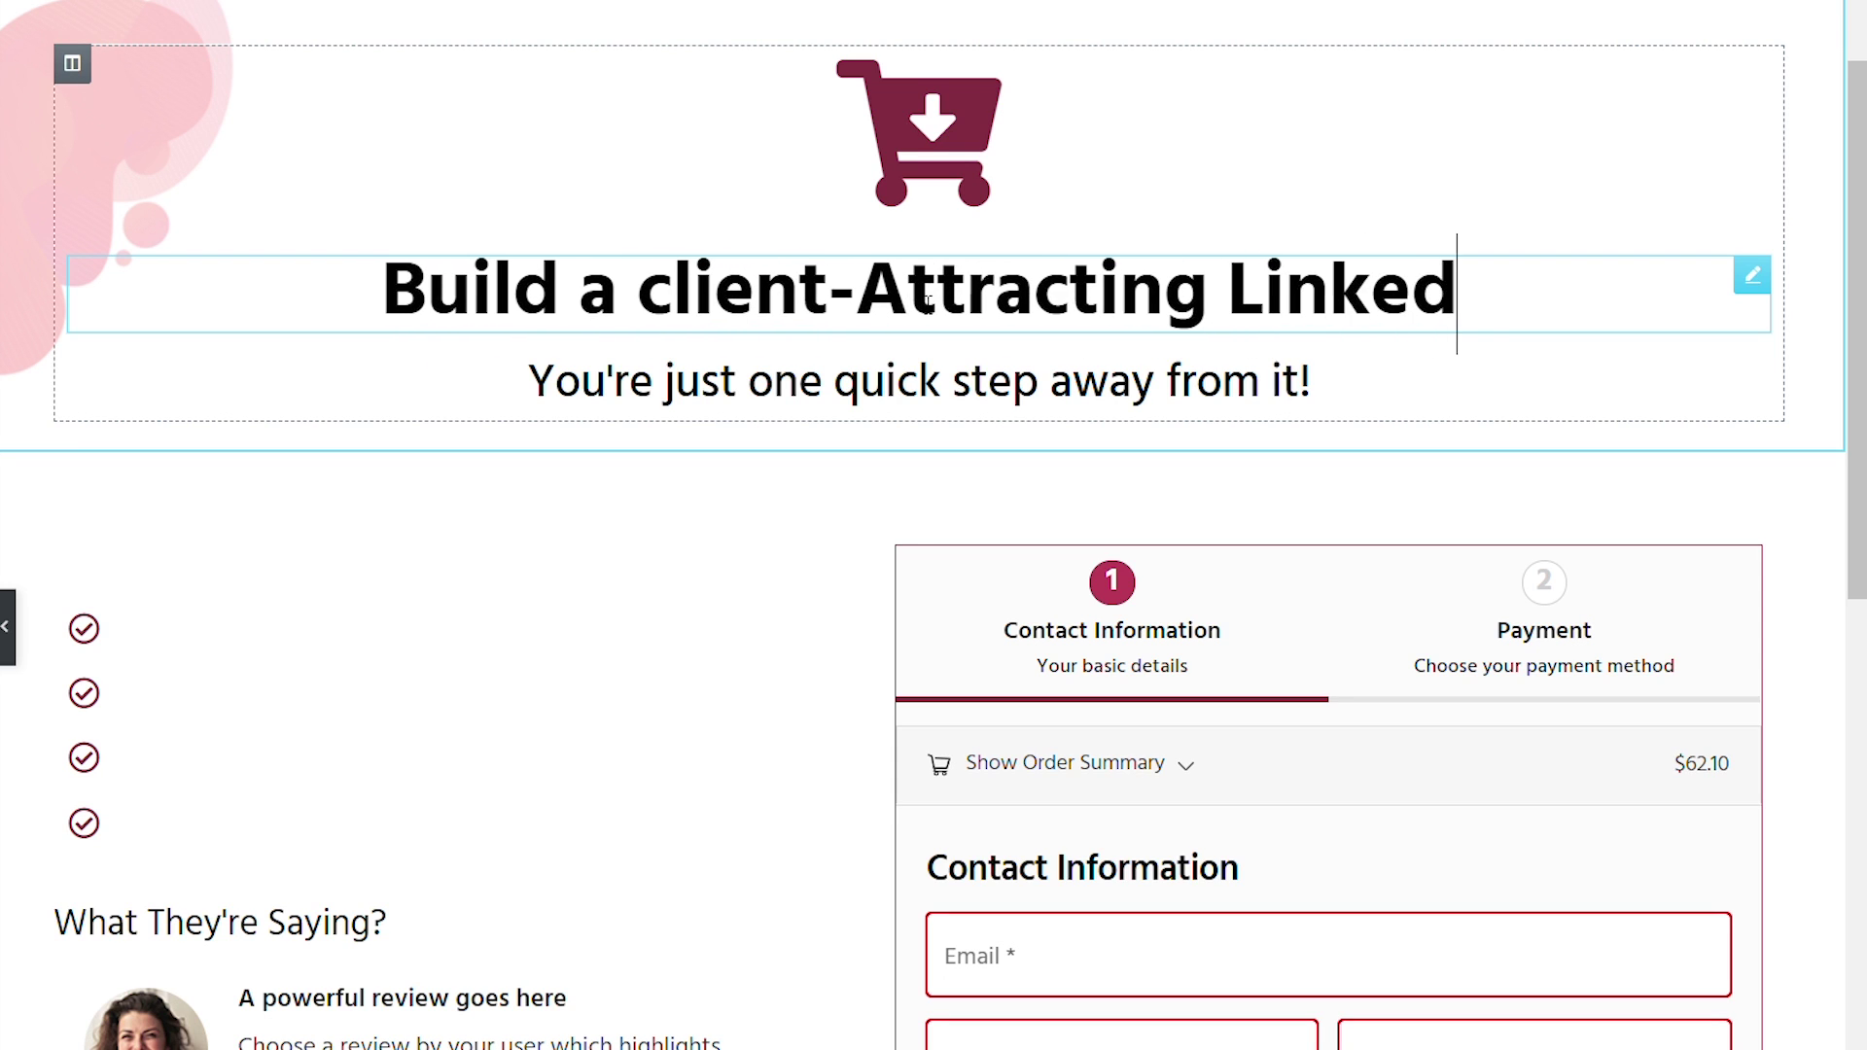
pyautogui.write('In Profile')
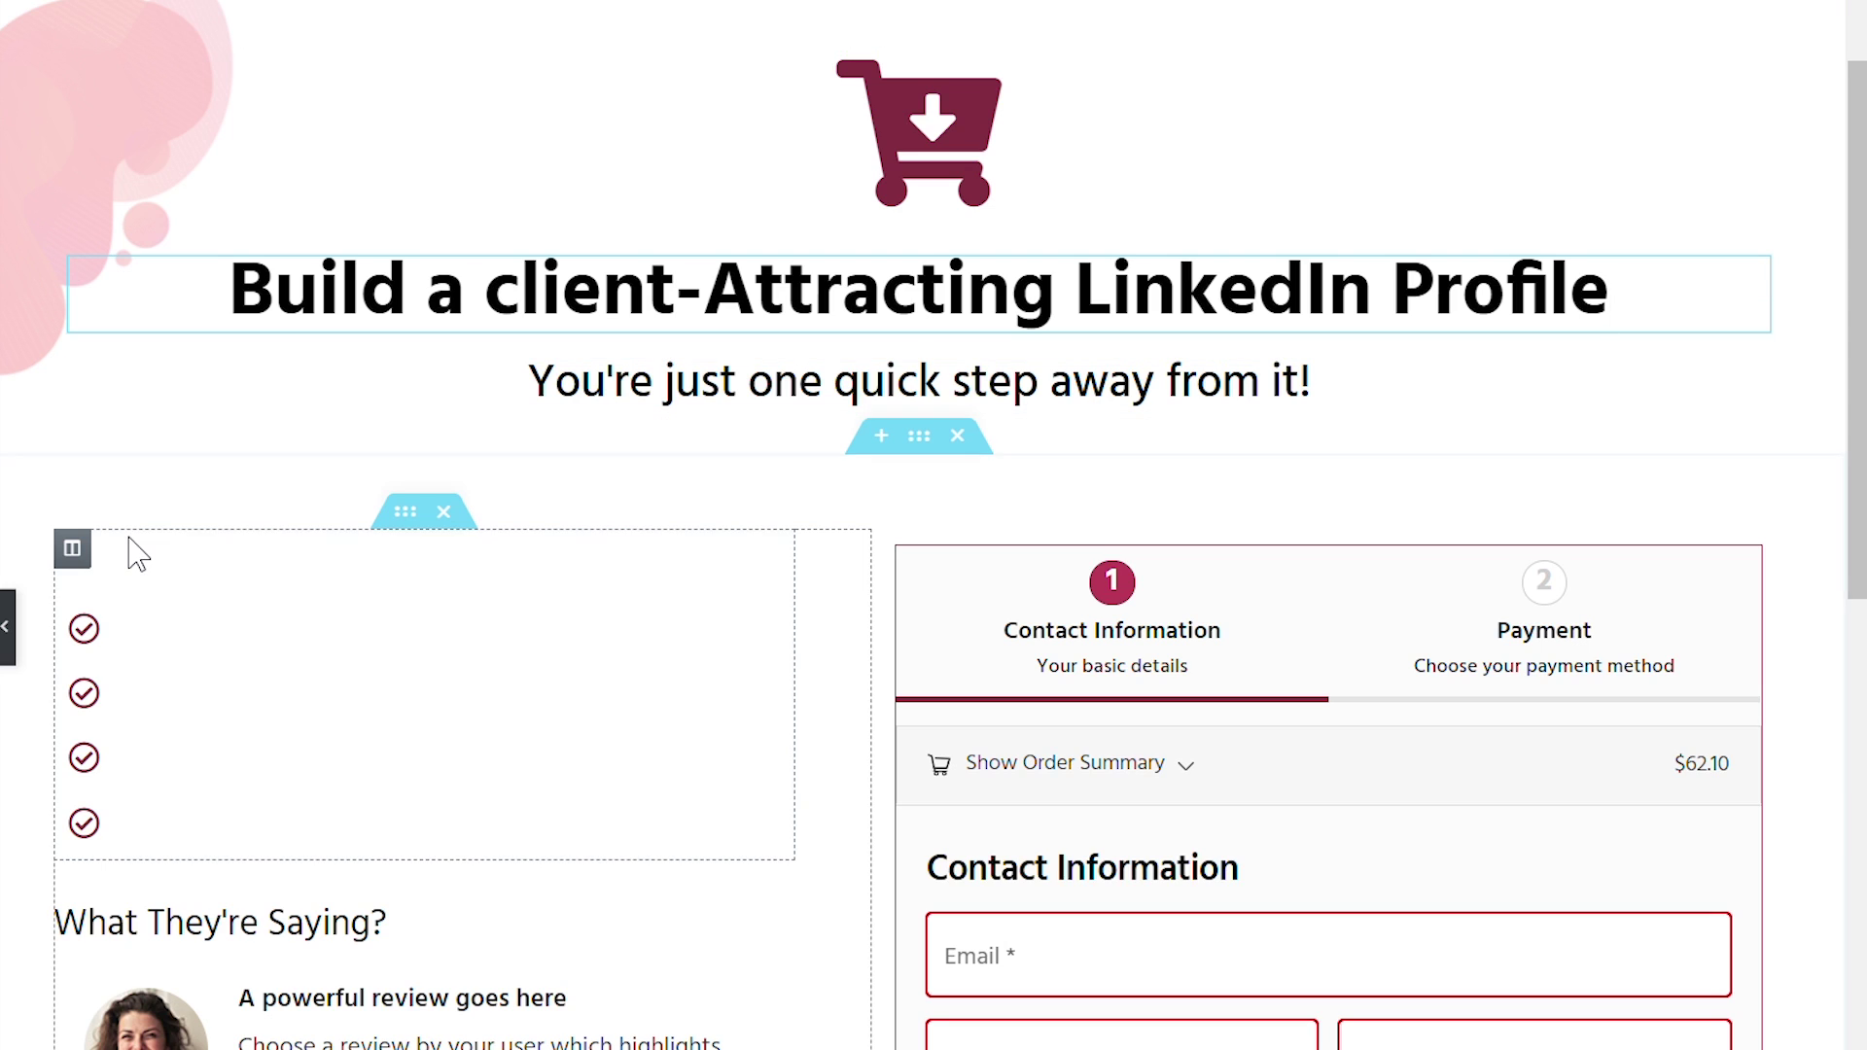
# - Write the intro line and four benefits: Word-for-Word Scripts, Lead Manager, 500+ Article Ideas, $497 Bonuses
pyautogui.click(119, 576)
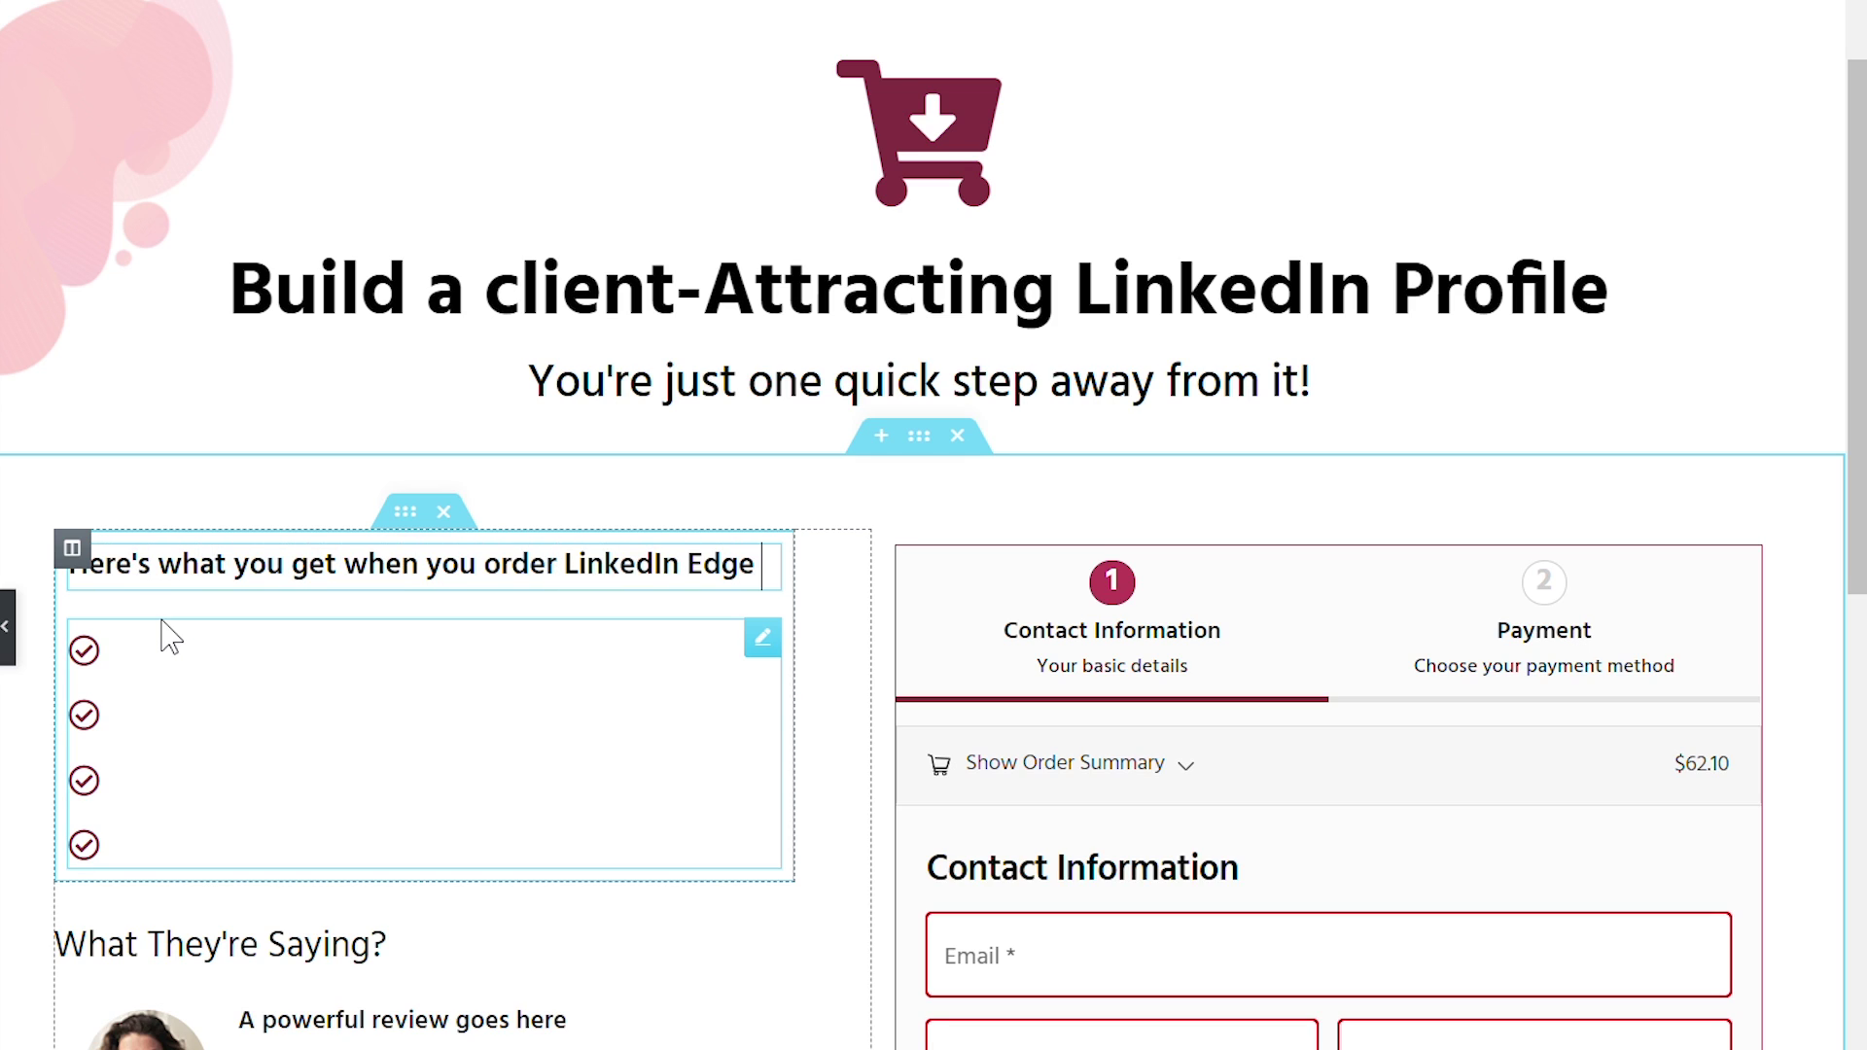
pyautogui.write('today:')
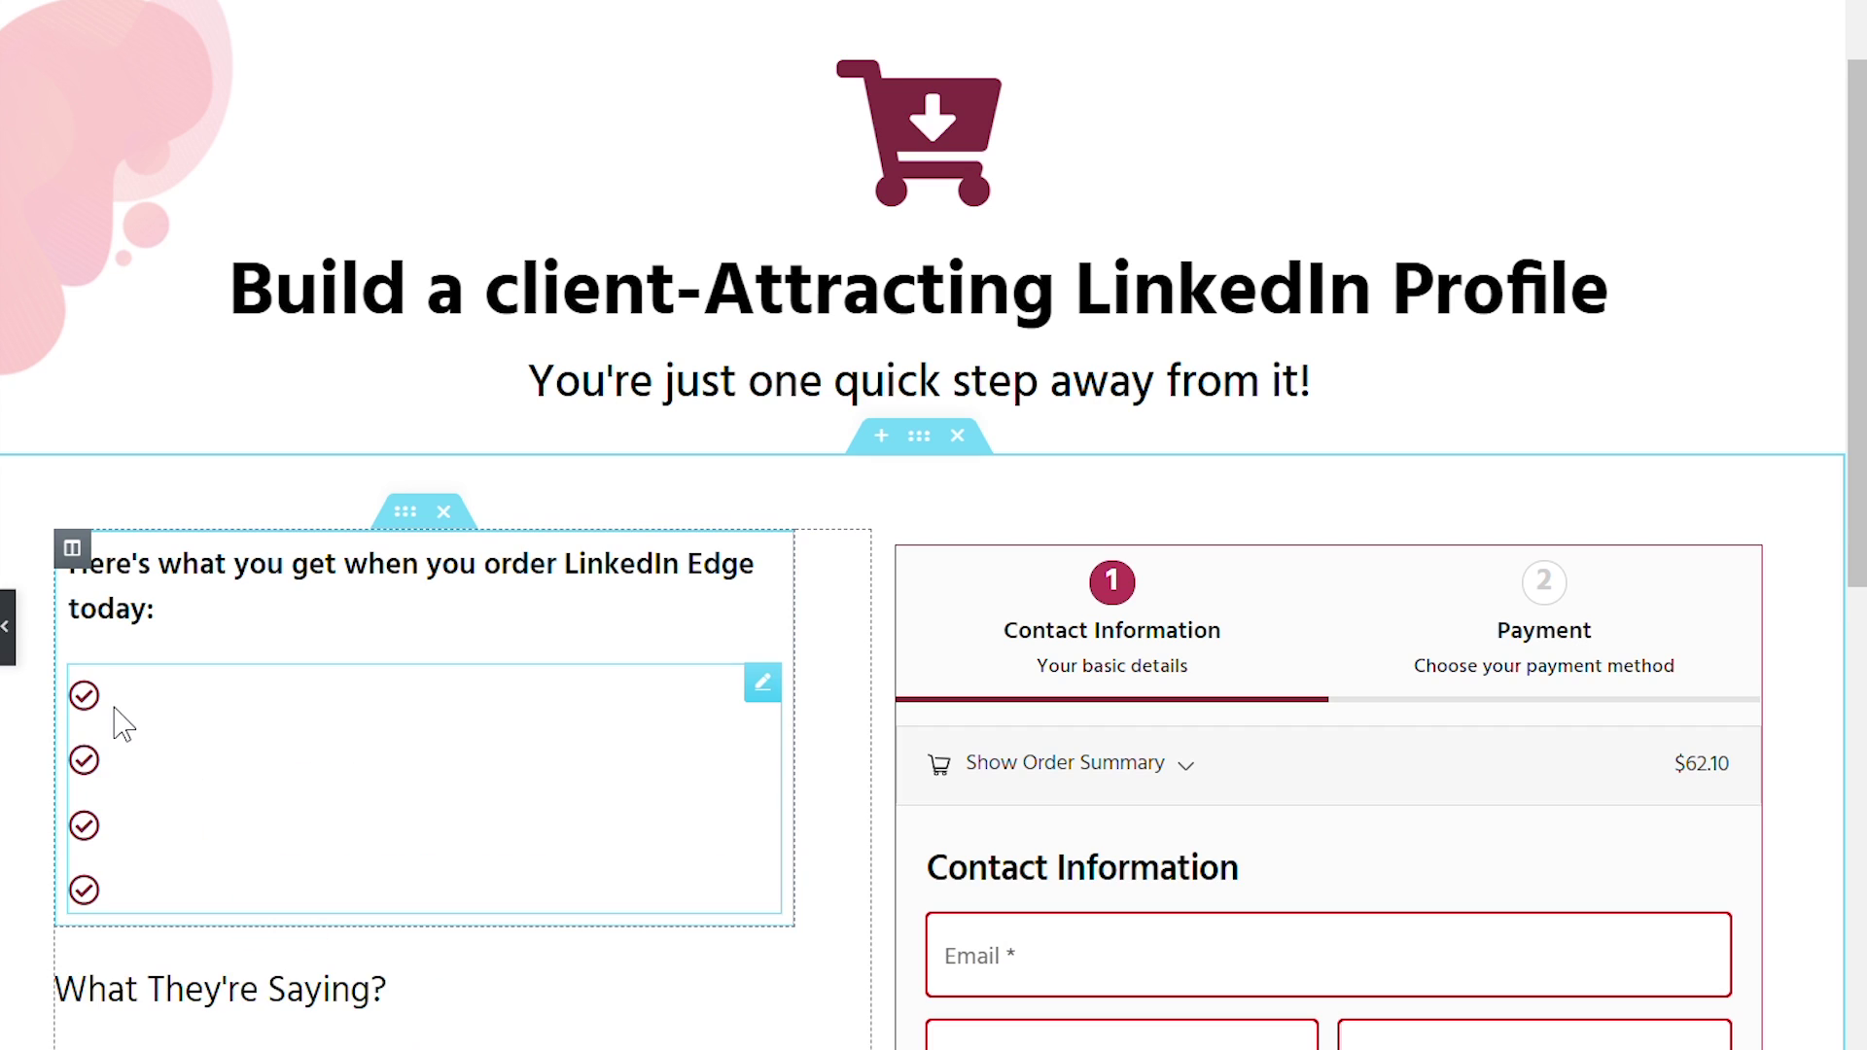
pyautogui.click(119, 696)
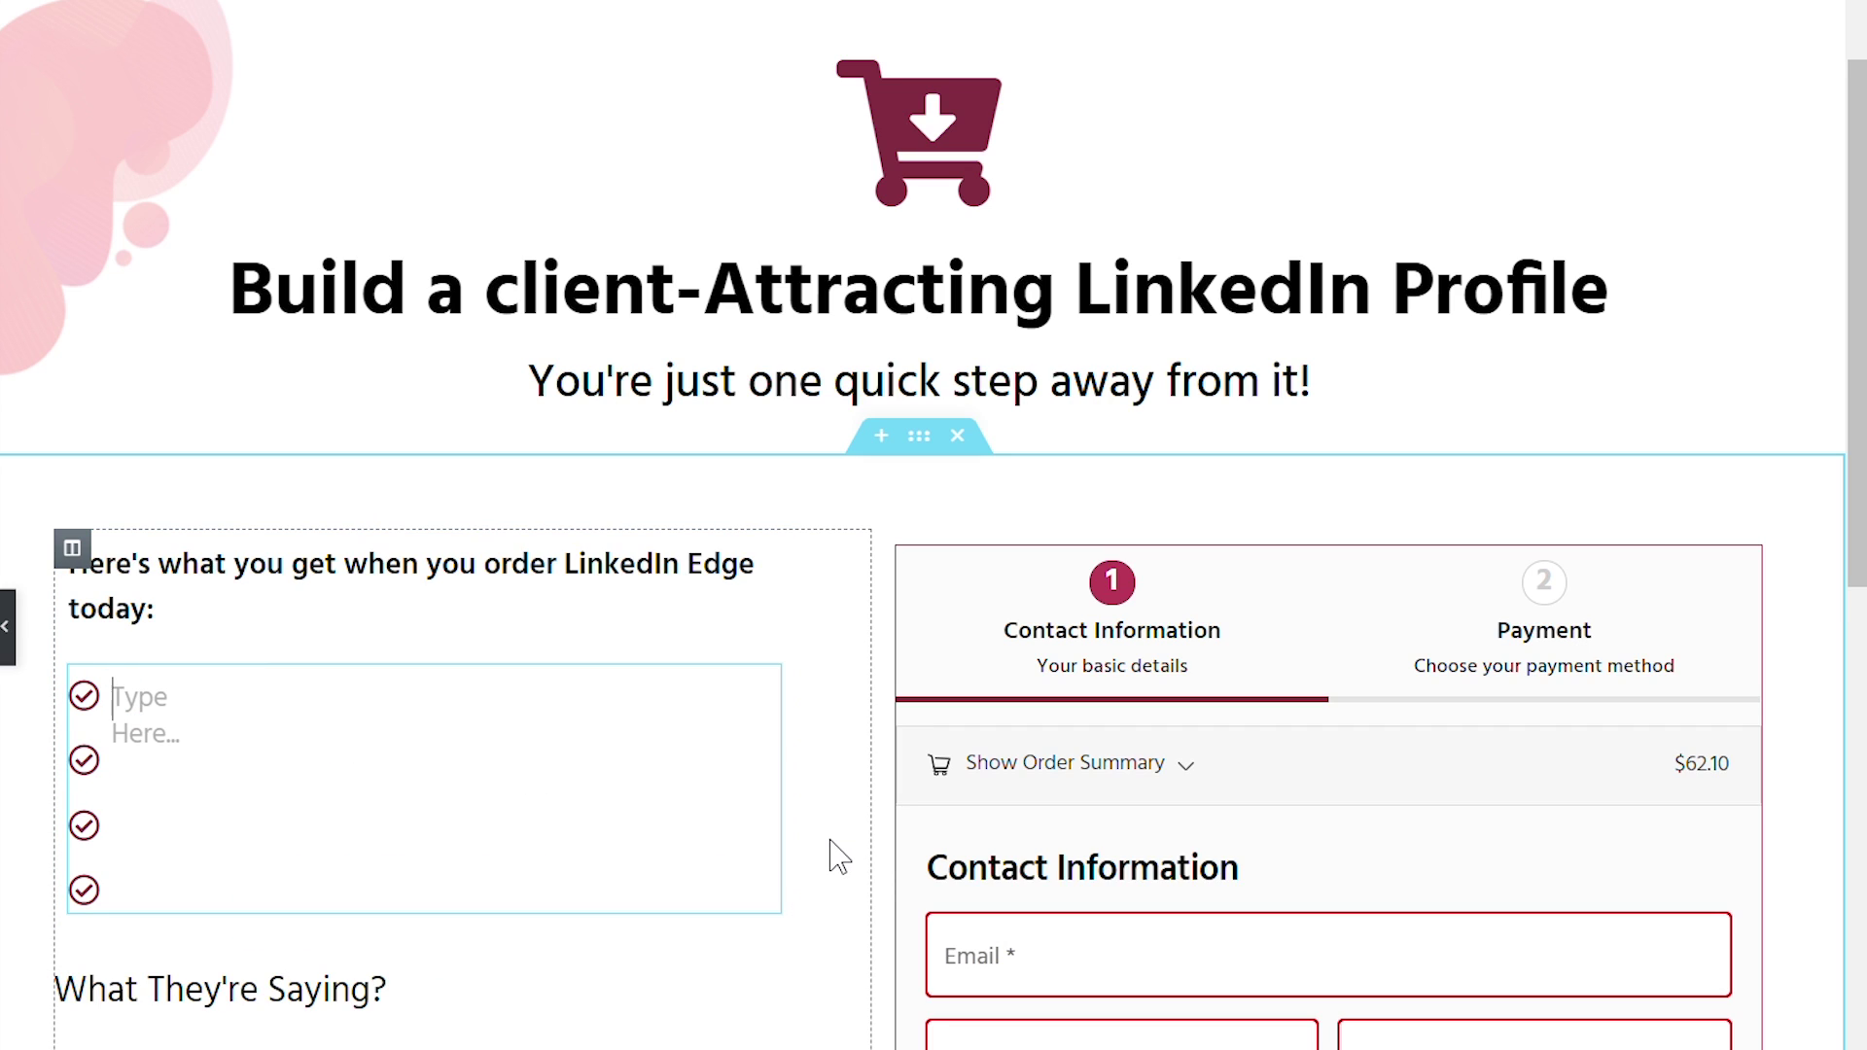
pyautogui.write('Word-for-')
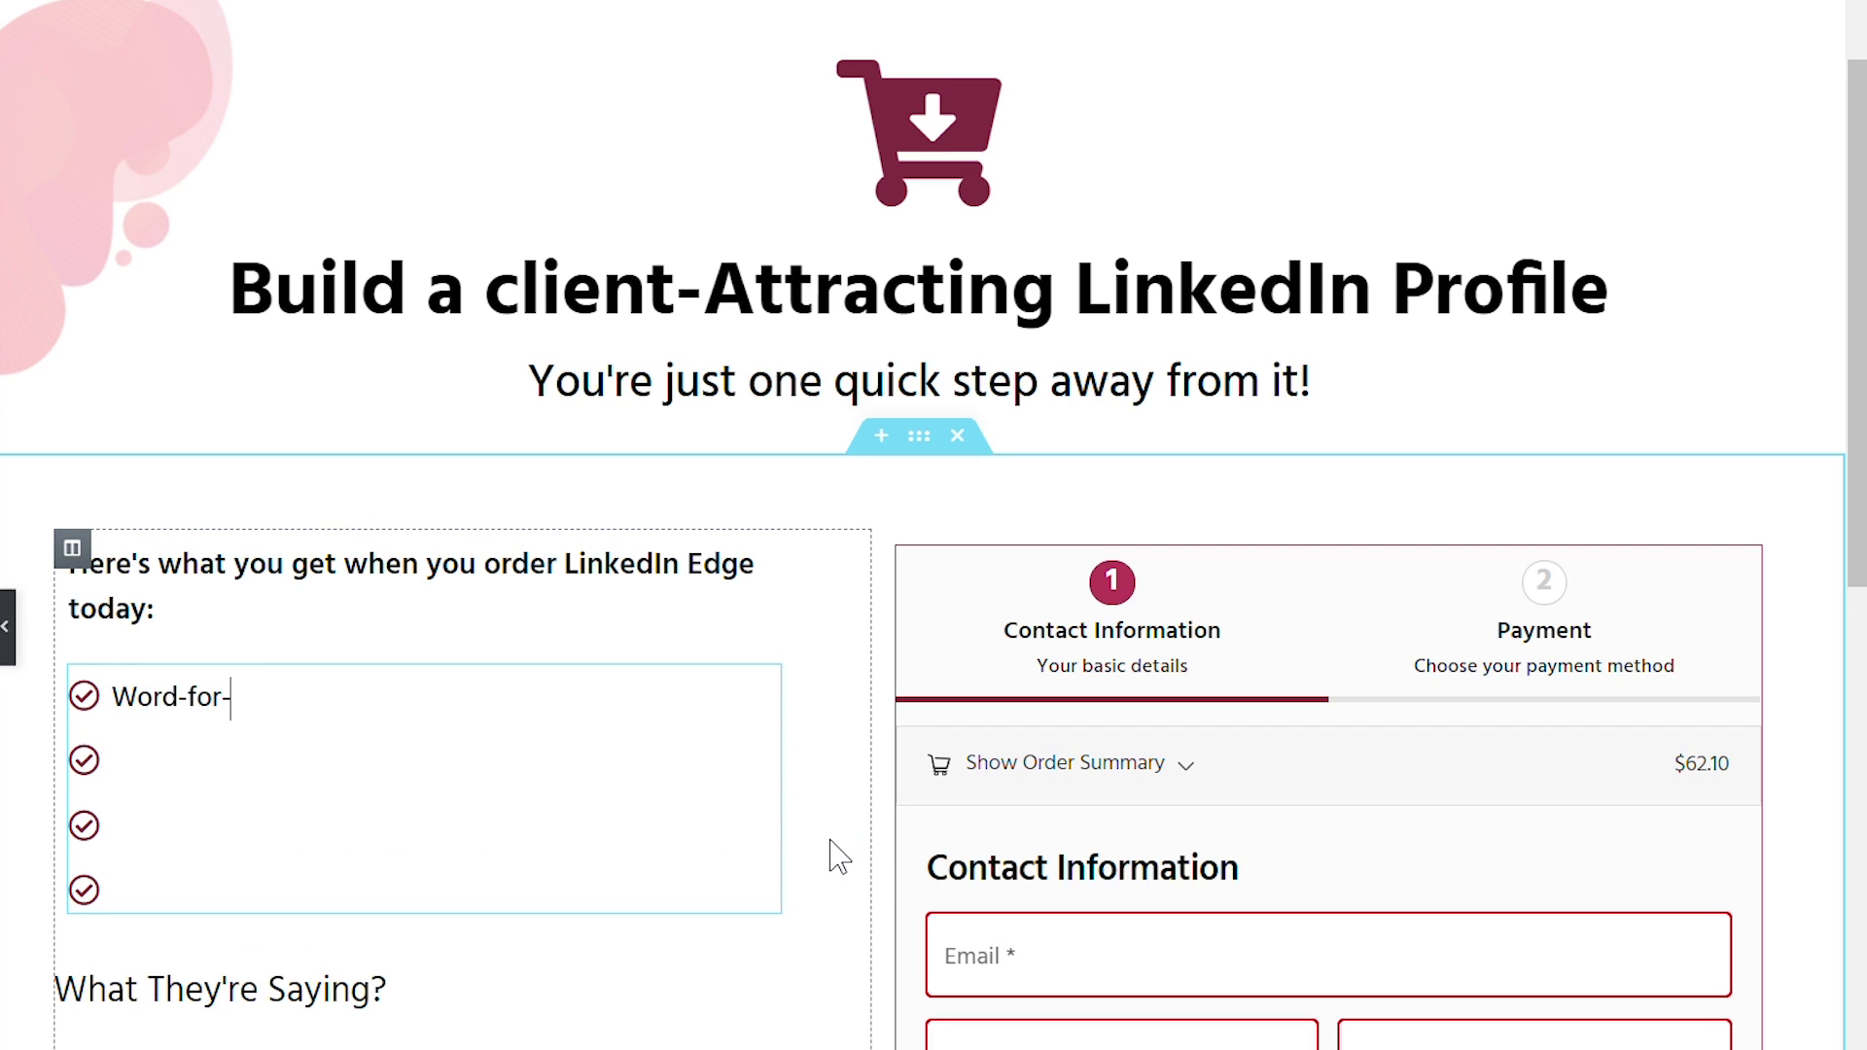
pyautogui.write('Word Scripts for C')
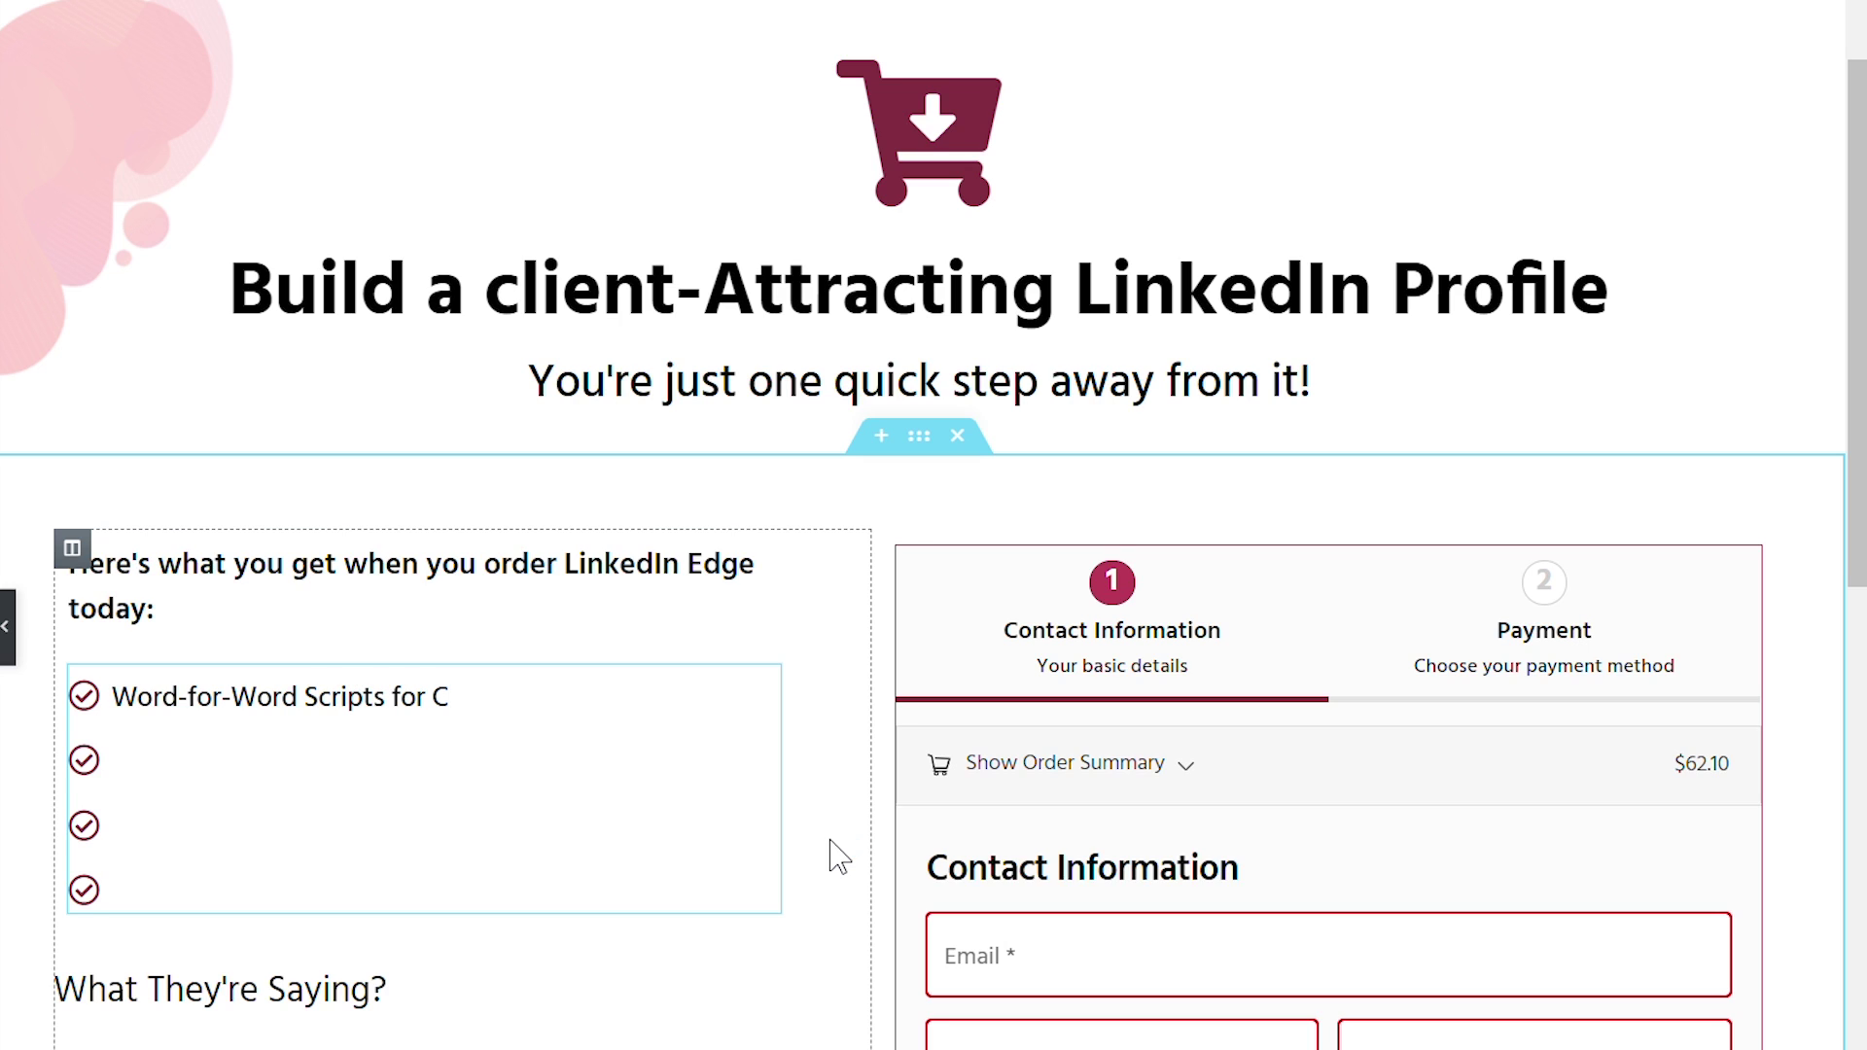
pyautogui.write('old Outreaches - No m')
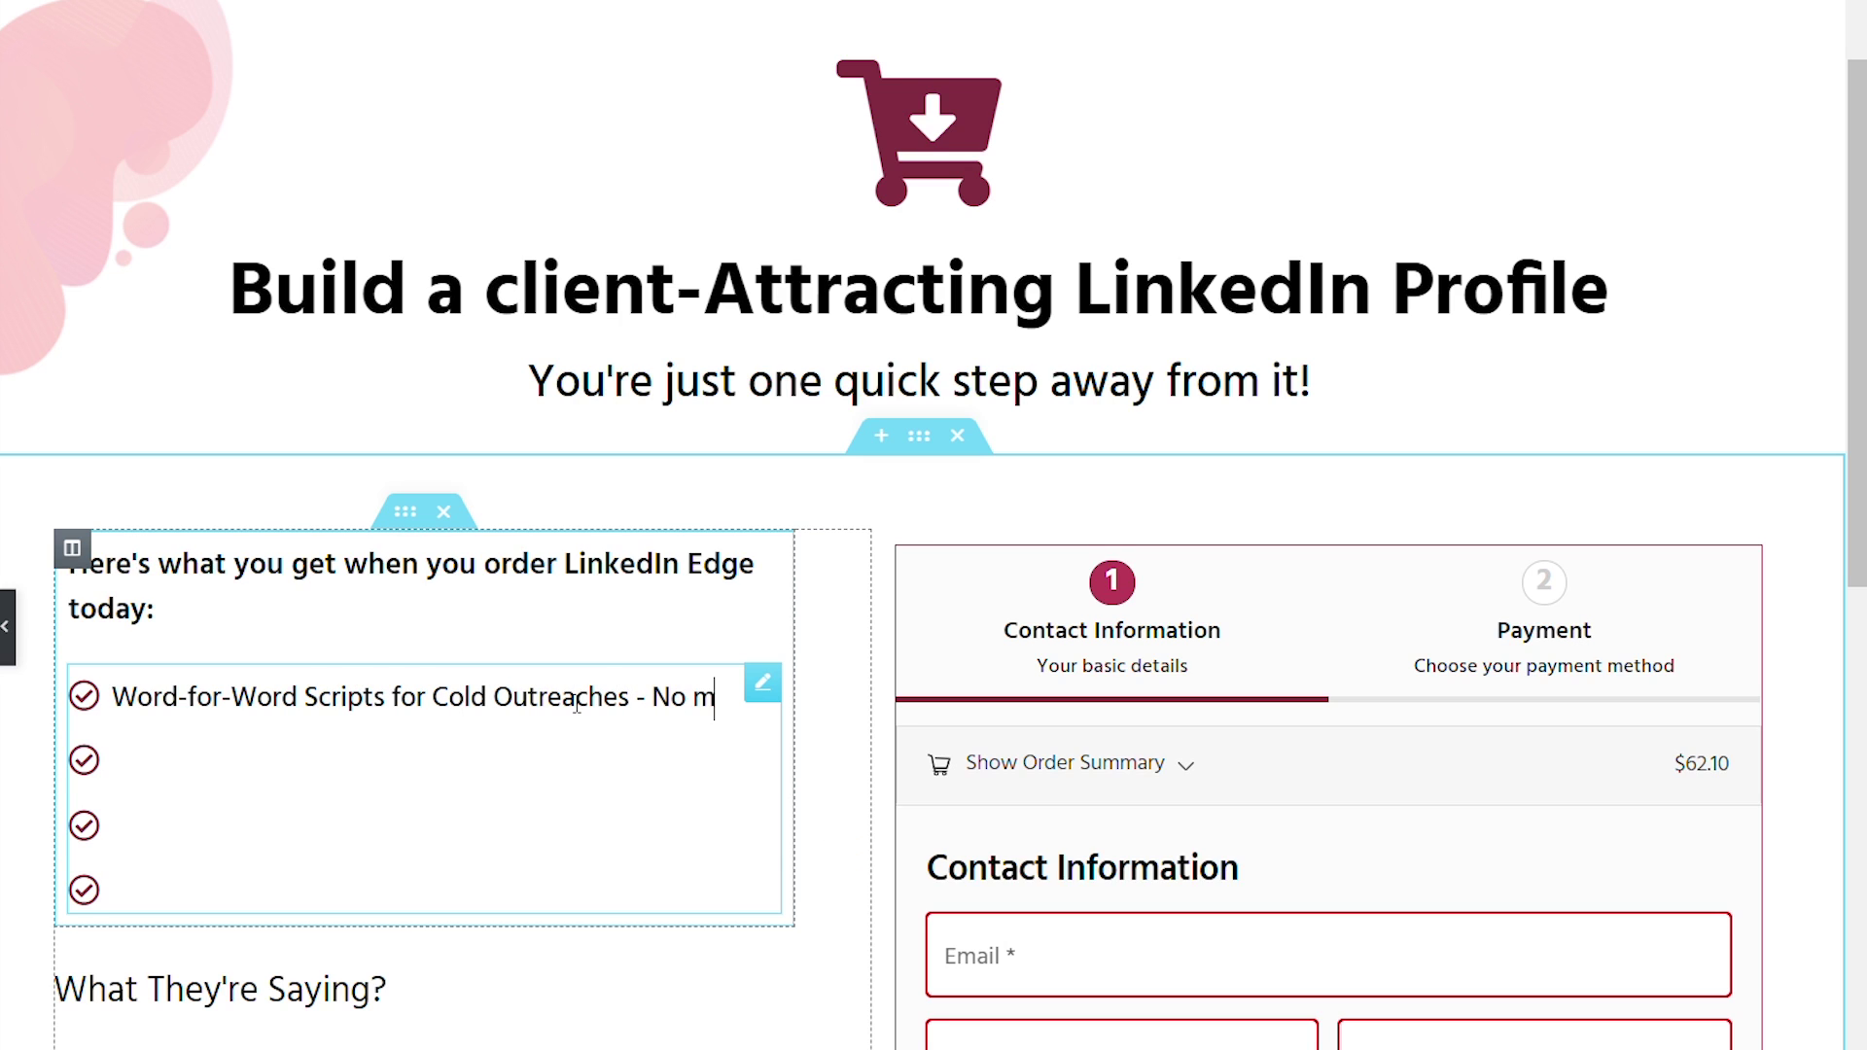
pyautogui.write('ore wondering what to say and how to say it.')
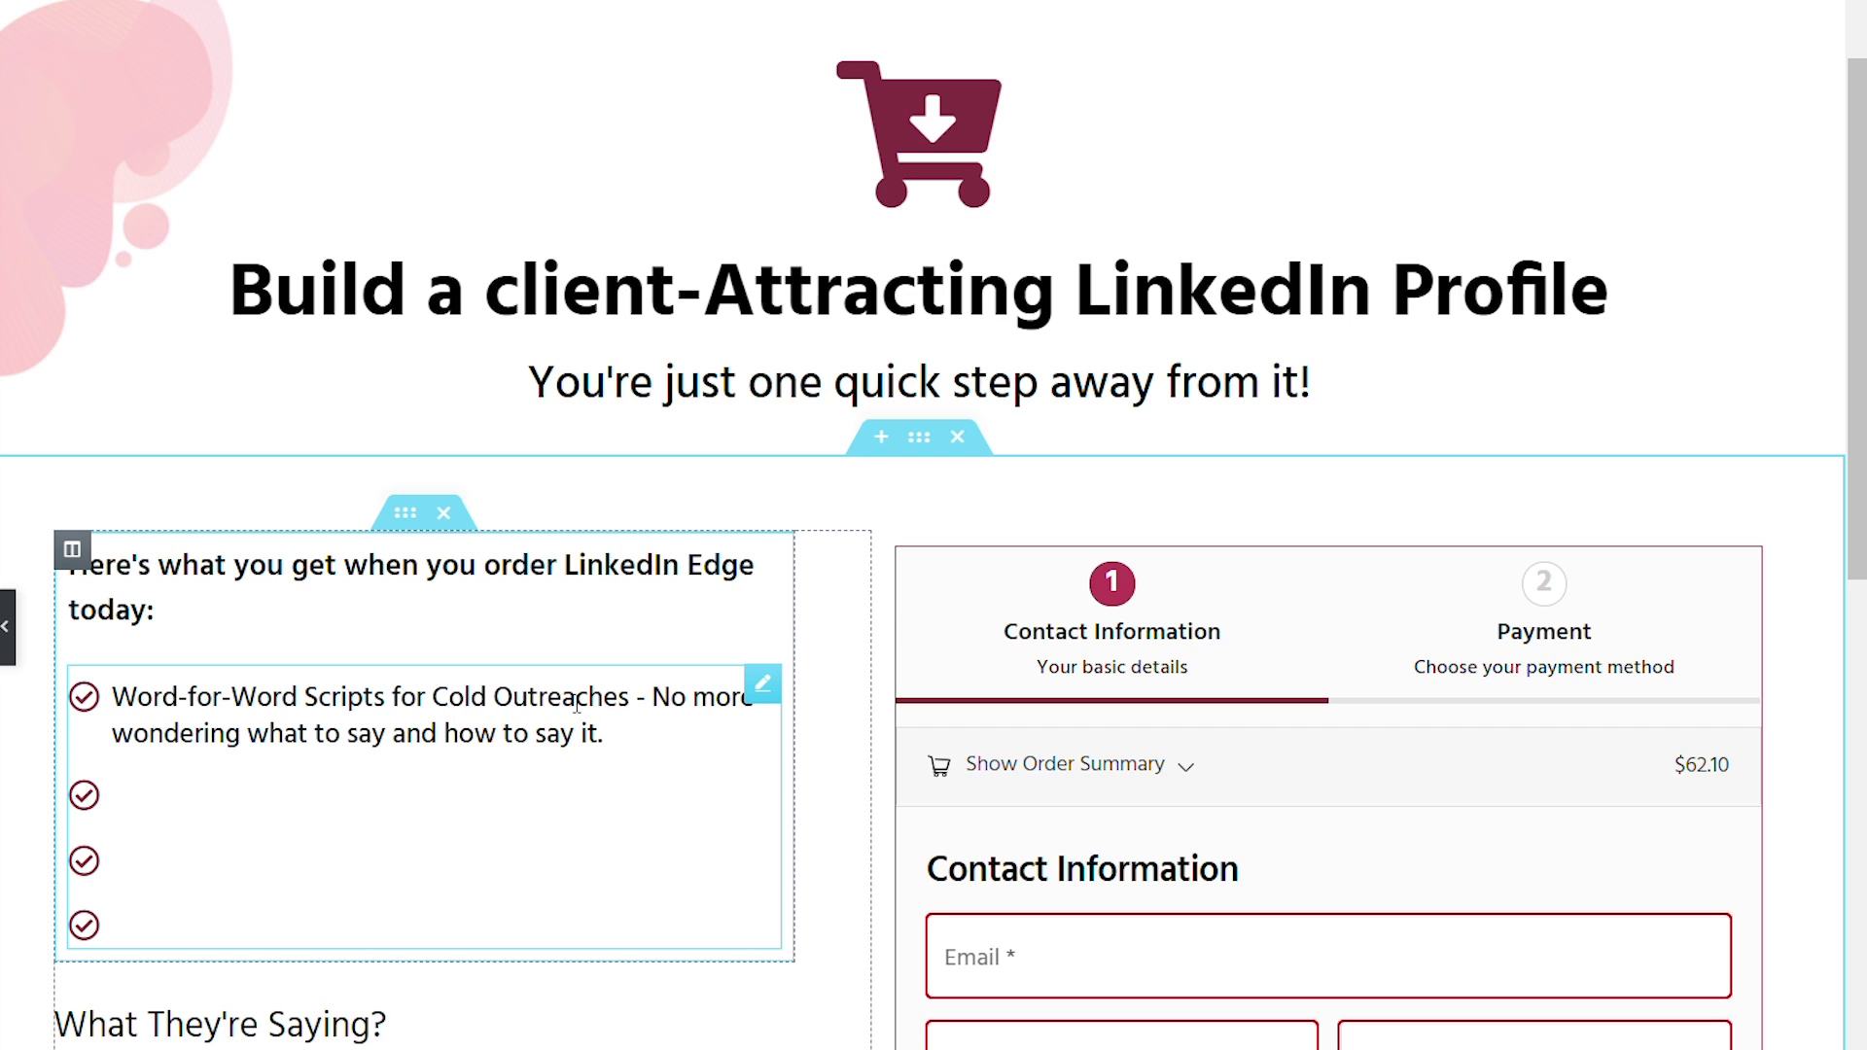
pyautogui.click(121, 803)
pyautogui.click(116, 801)
pyautogui.write('Instant Access to LinkedIn L')
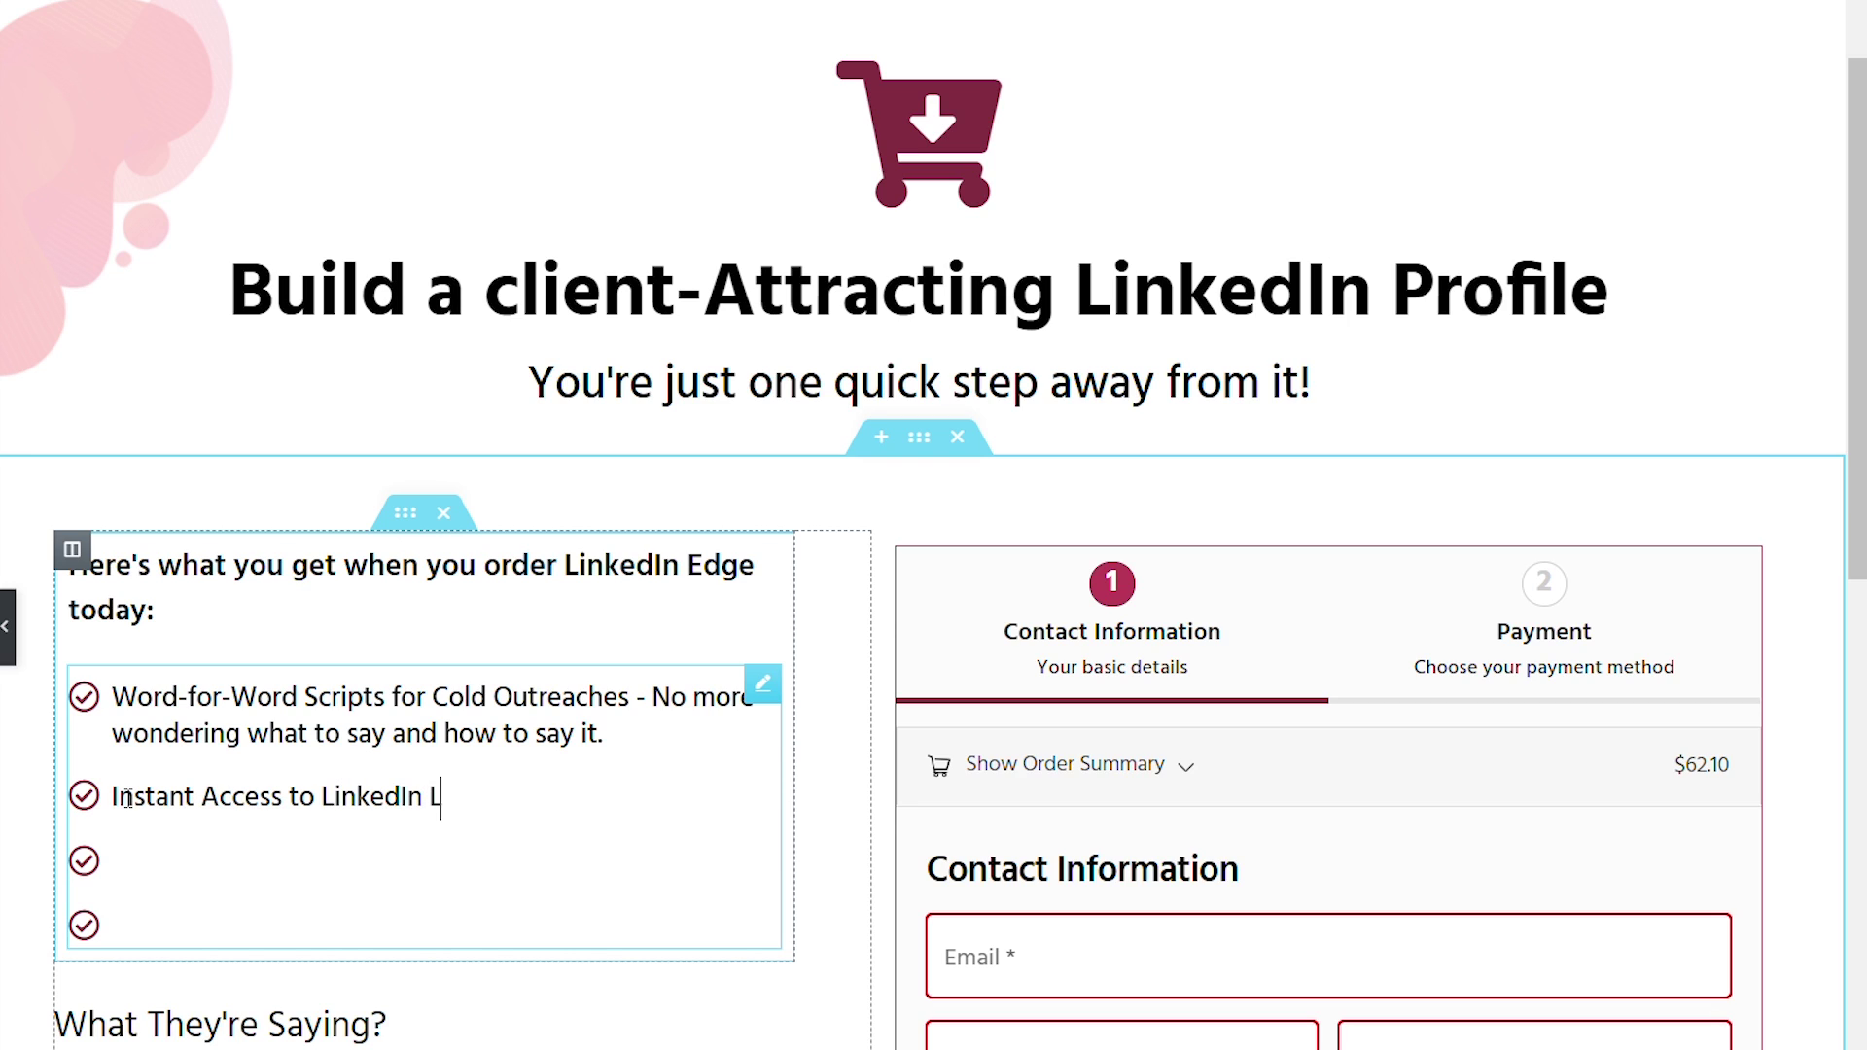
pyautogui.write('ead Manager - Use it to manage you leads and know when to follow up.')
pyautogui.press('Tab')
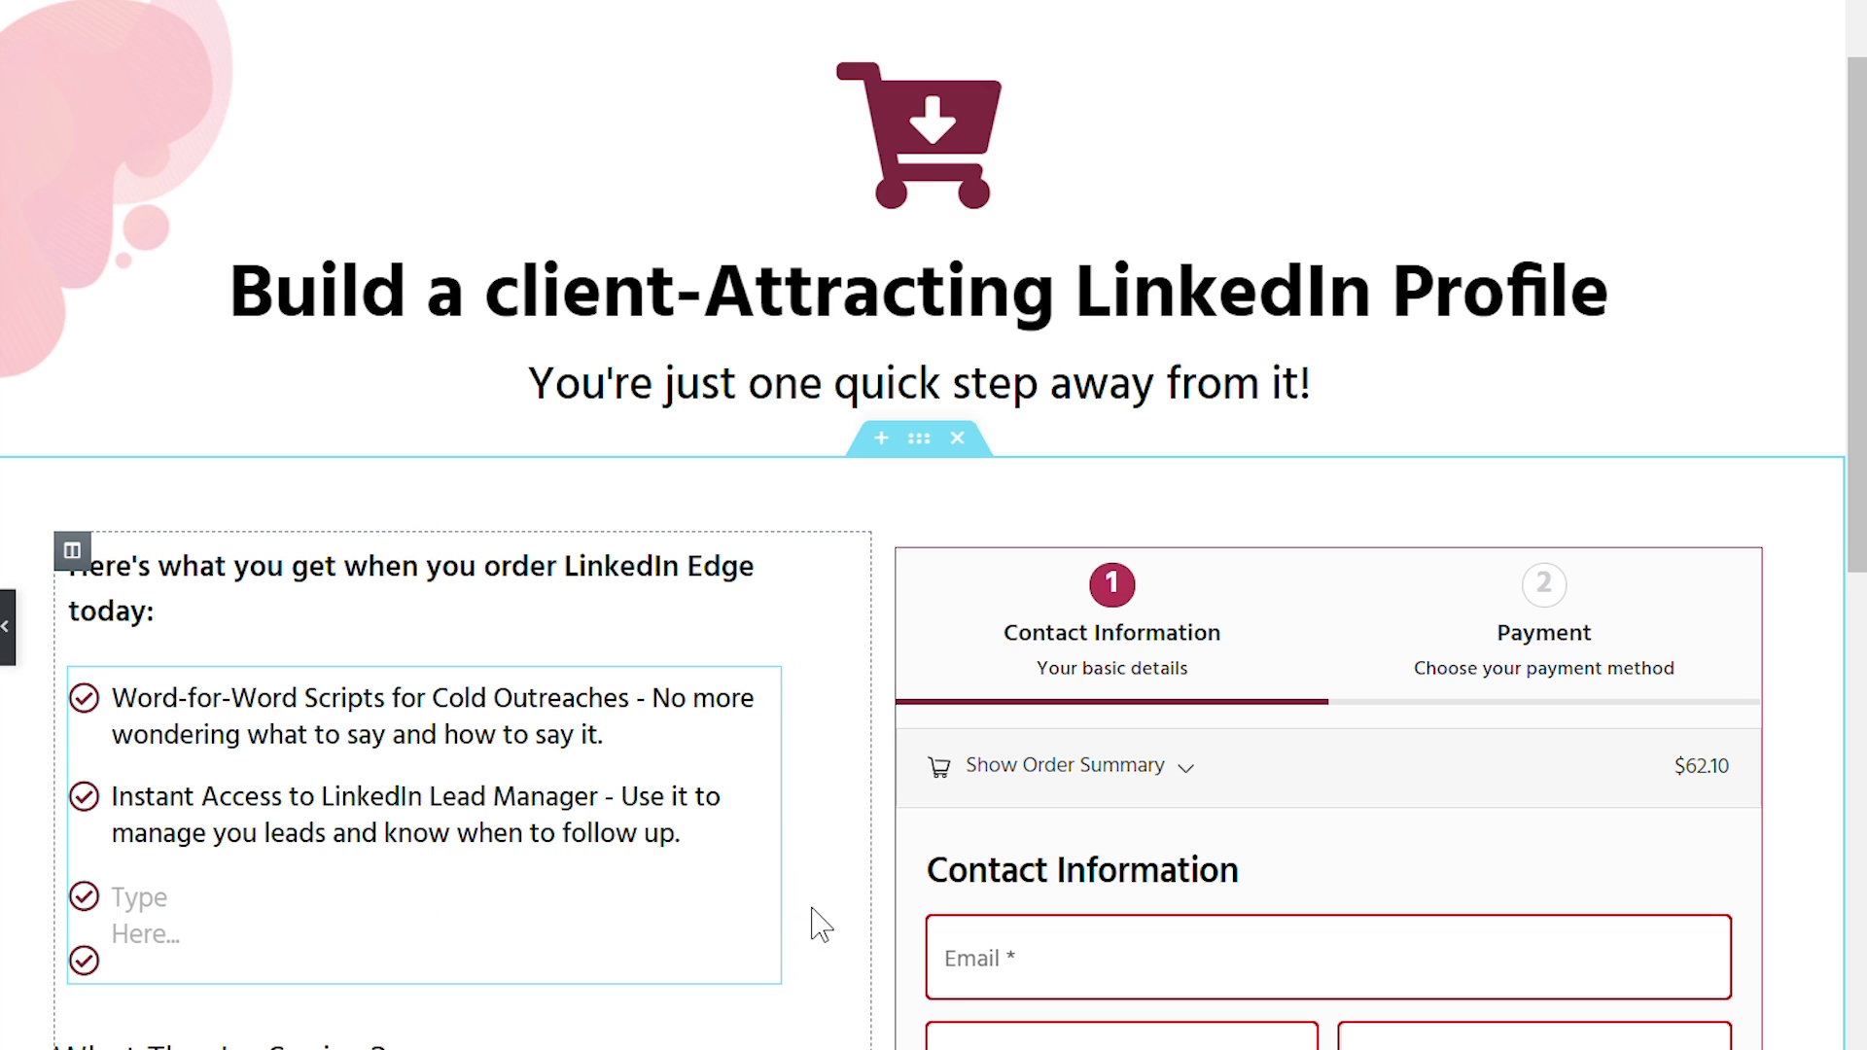
pyautogui.write('500+ Ideas')
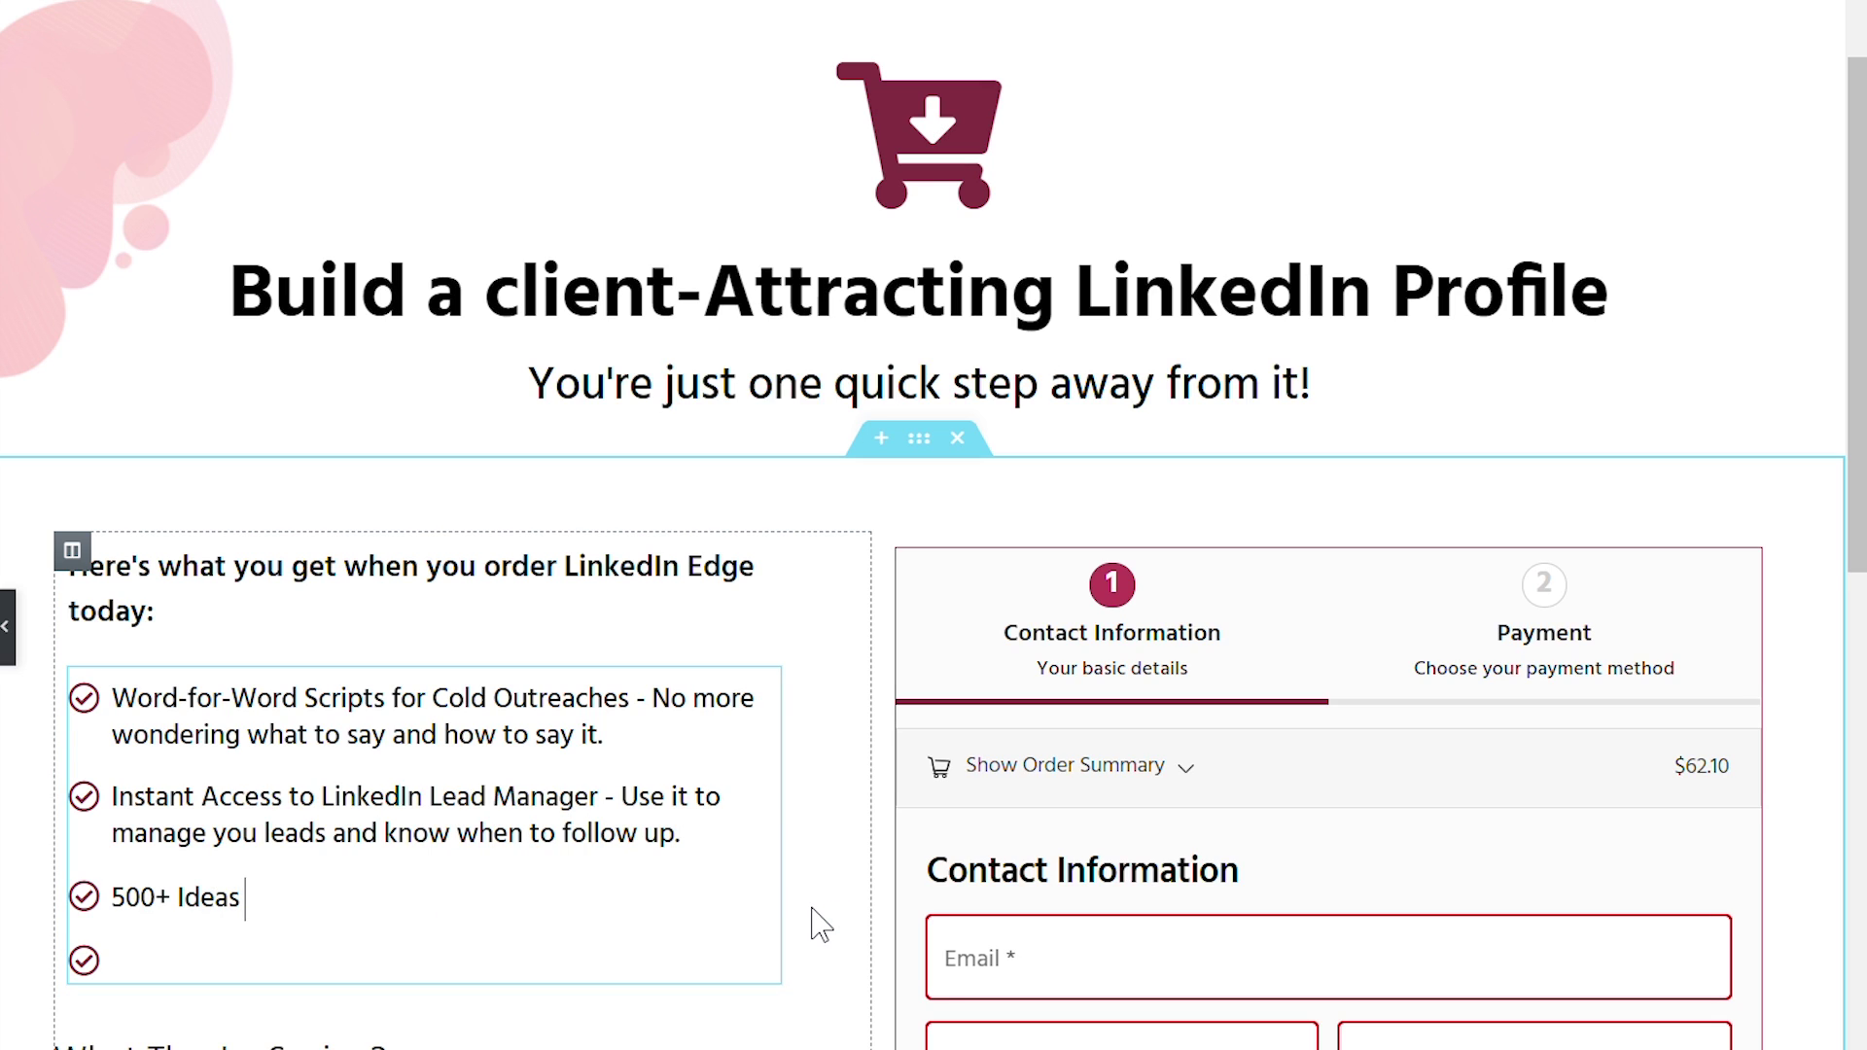
pyautogui.write(' to Create LinkedIn Articles - Attract the right people and make your profile look trustworthy.')
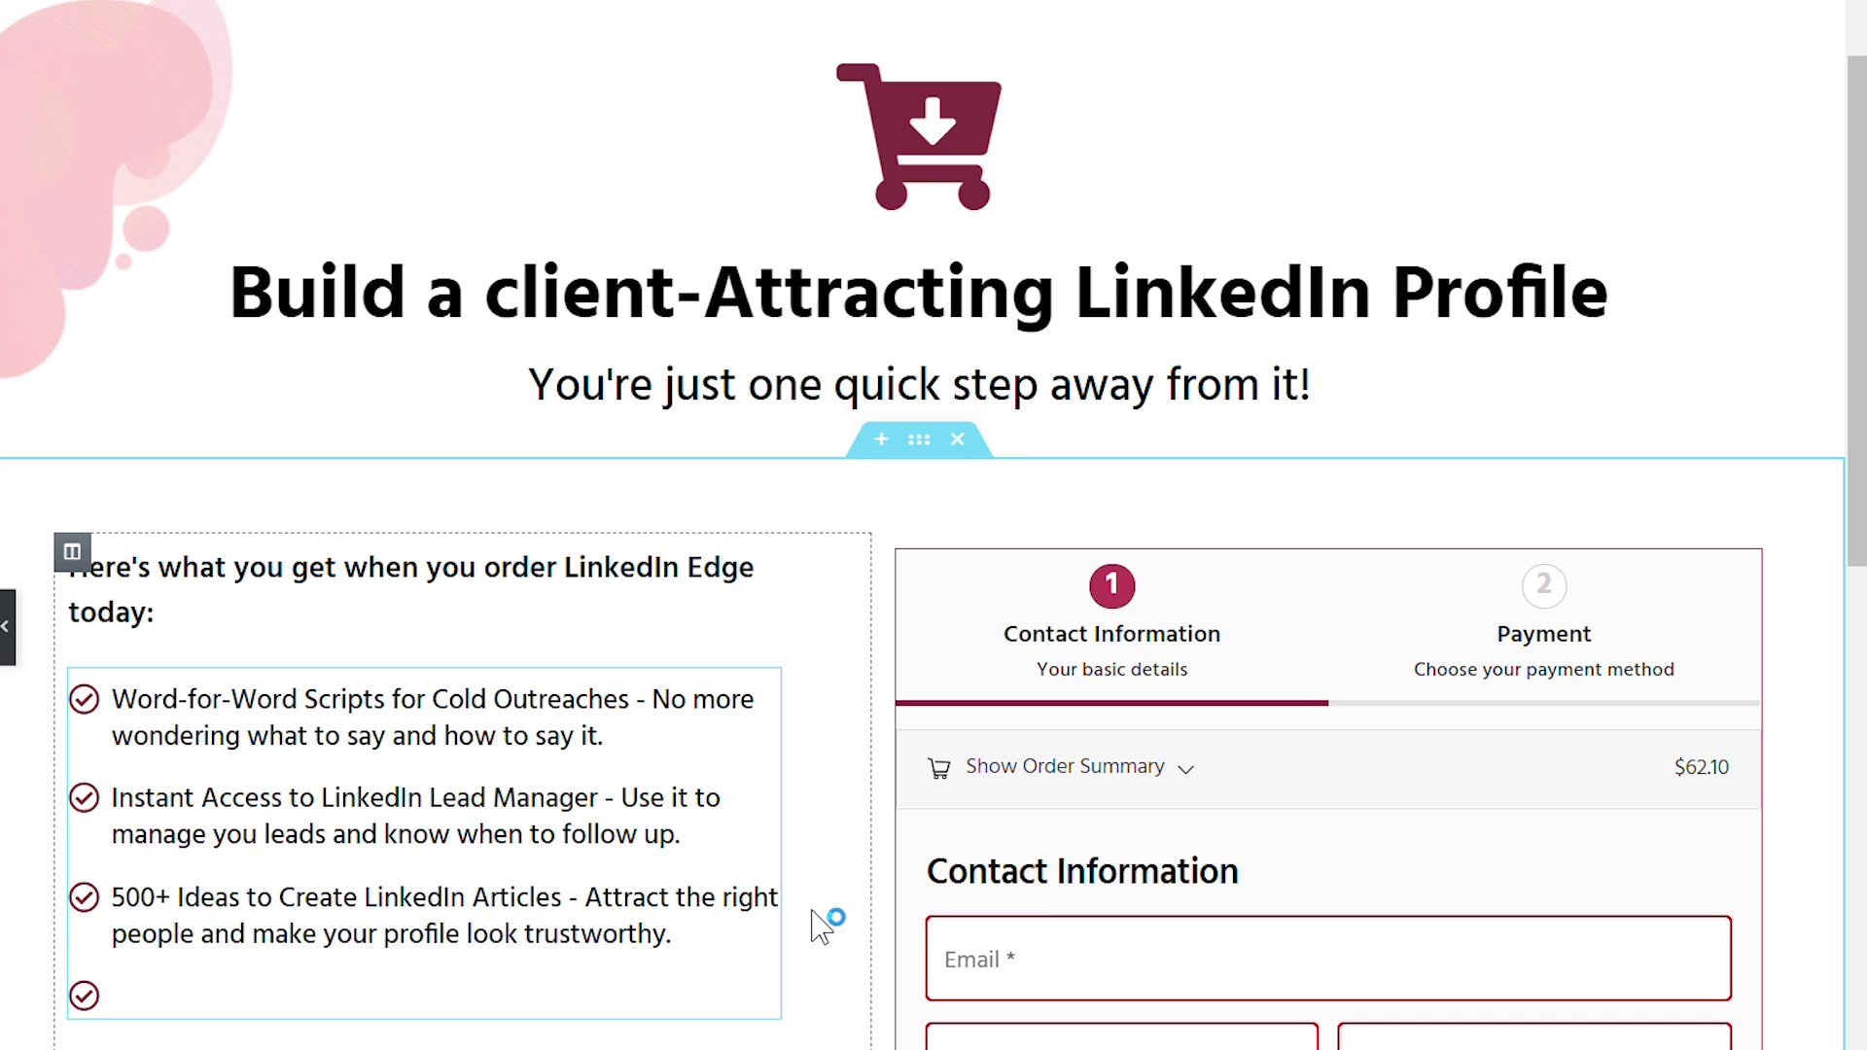
pyautogui.click(126, 1012)
pyautogui.write('Access to Linke')
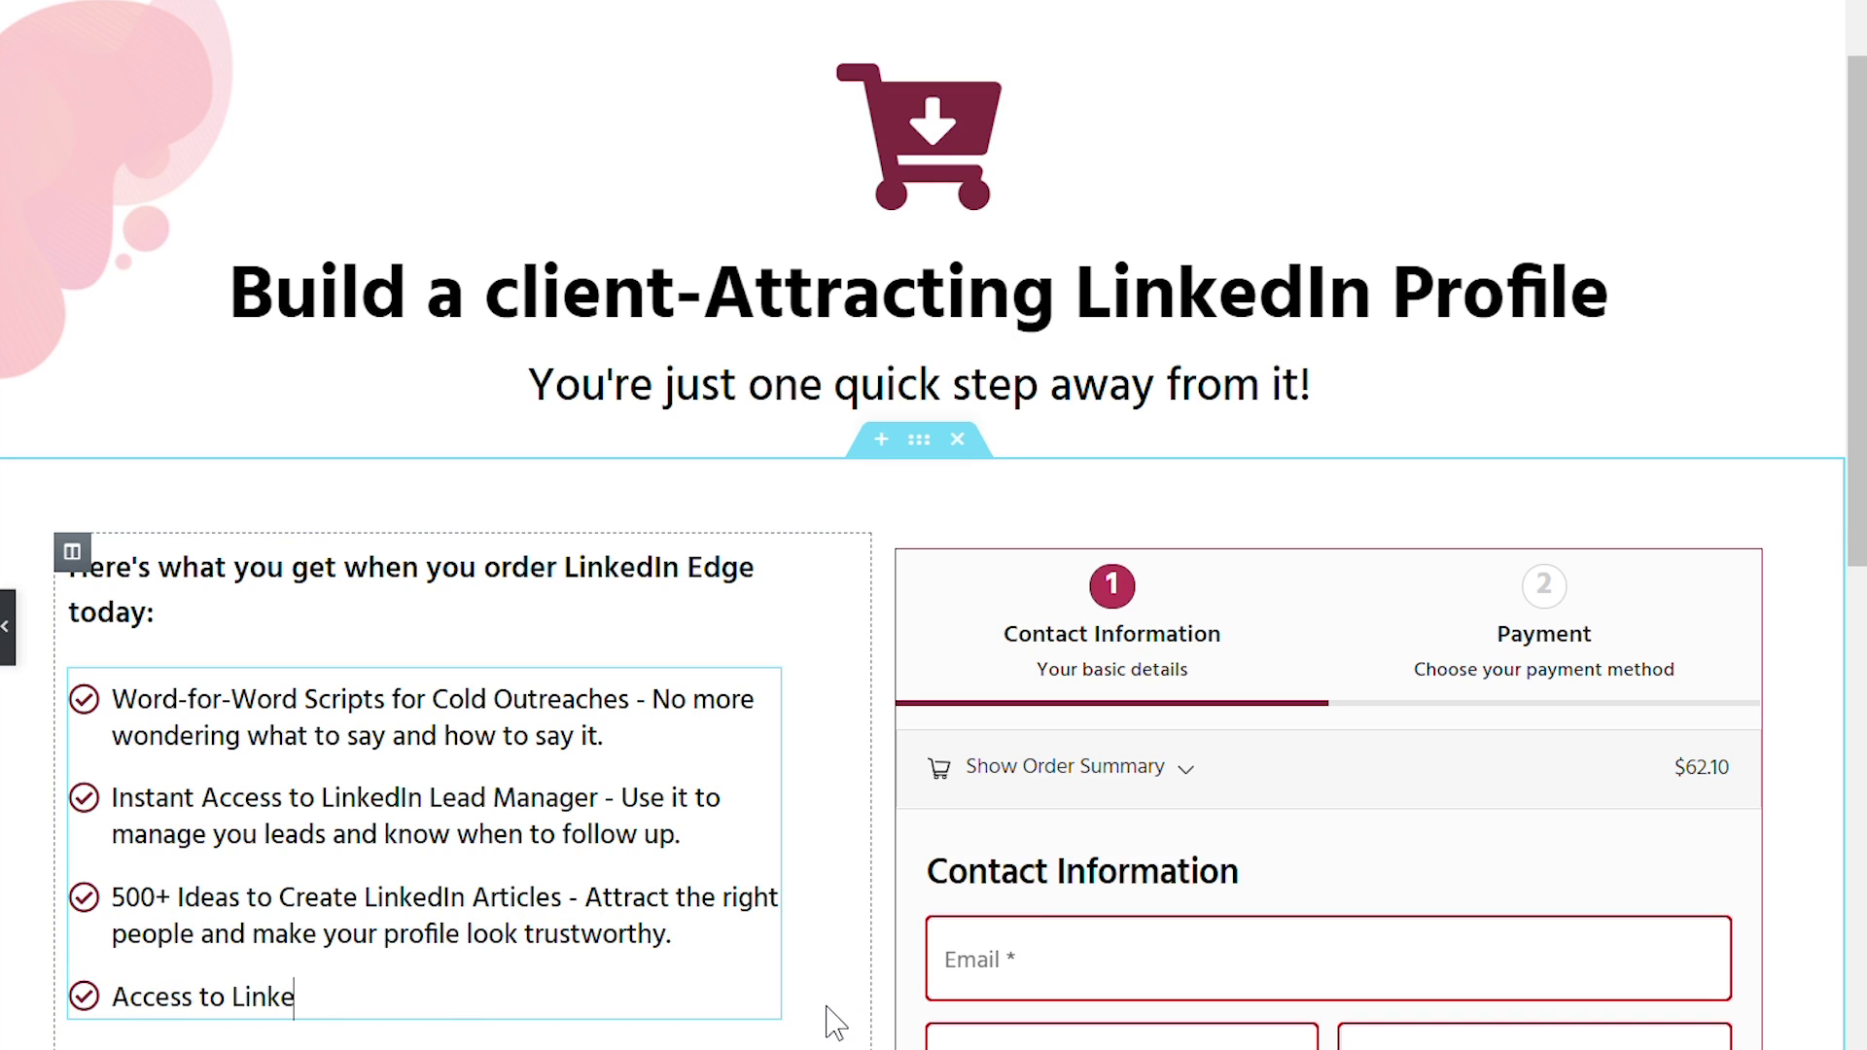
pyautogui.write('dIn Profile Supercharged ')
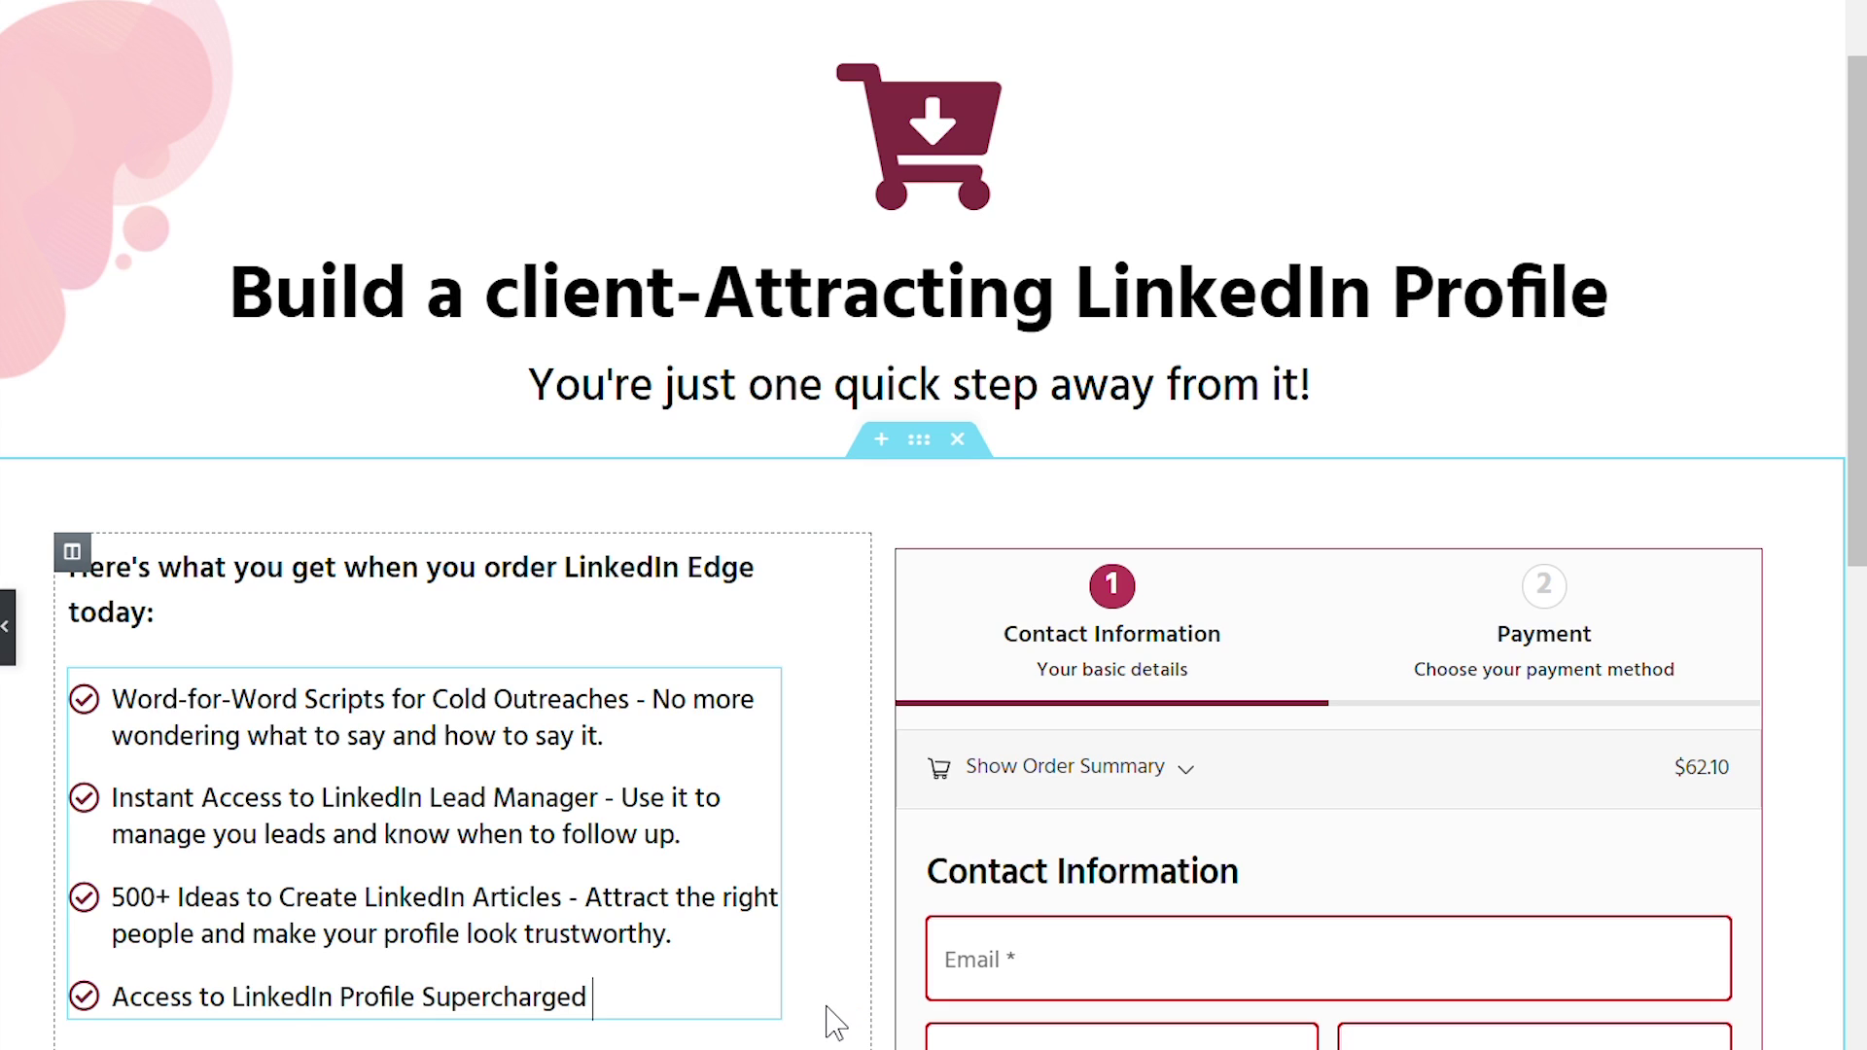
pyautogui.write('Bonuses worth $497')
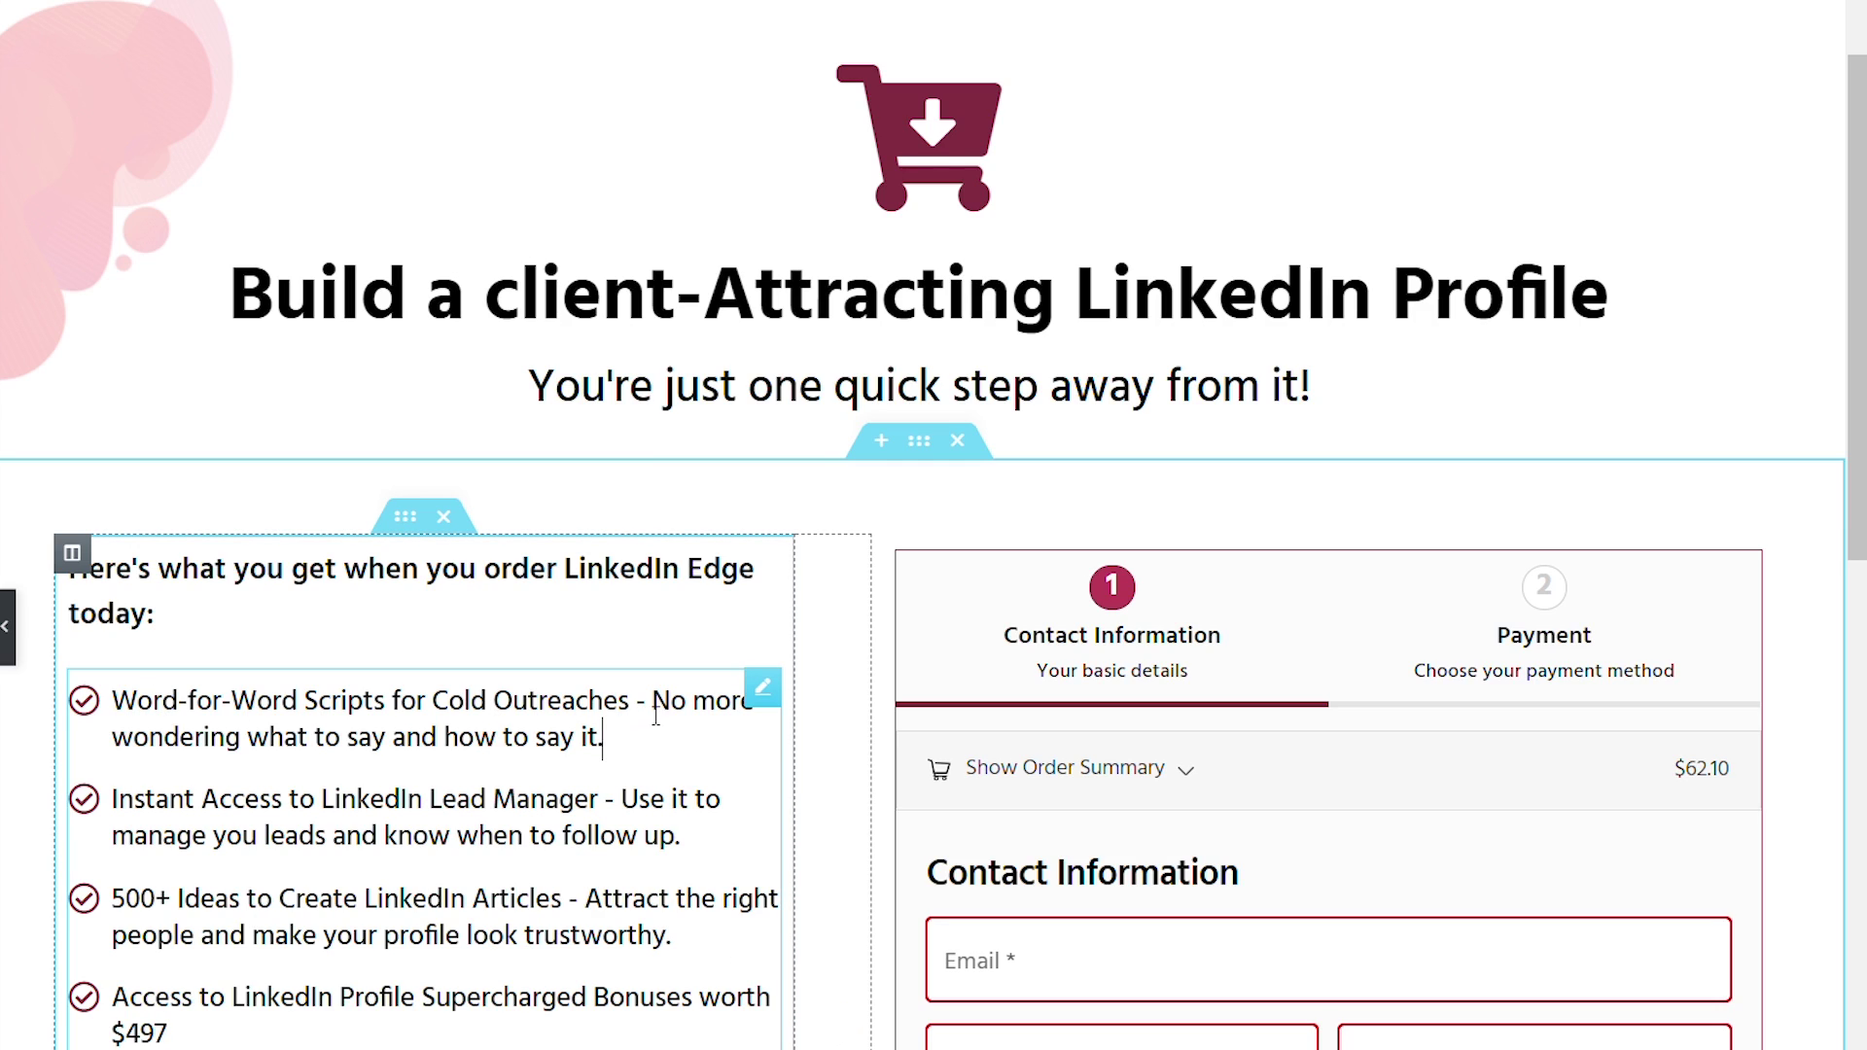
# - Bold the four benefit titles, from Word-for-Word Scripts to Profile Supercharged Bonuses
pyautogui.moveTo(637, 704); pyautogui.dragTo(112, 704)
pyautogui.click(313, 634)
pyautogui.click(538, 812)
pyautogui.moveTo(616, 799); pyautogui.dragTo(112, 800)
pyautogui.click(313, 729)
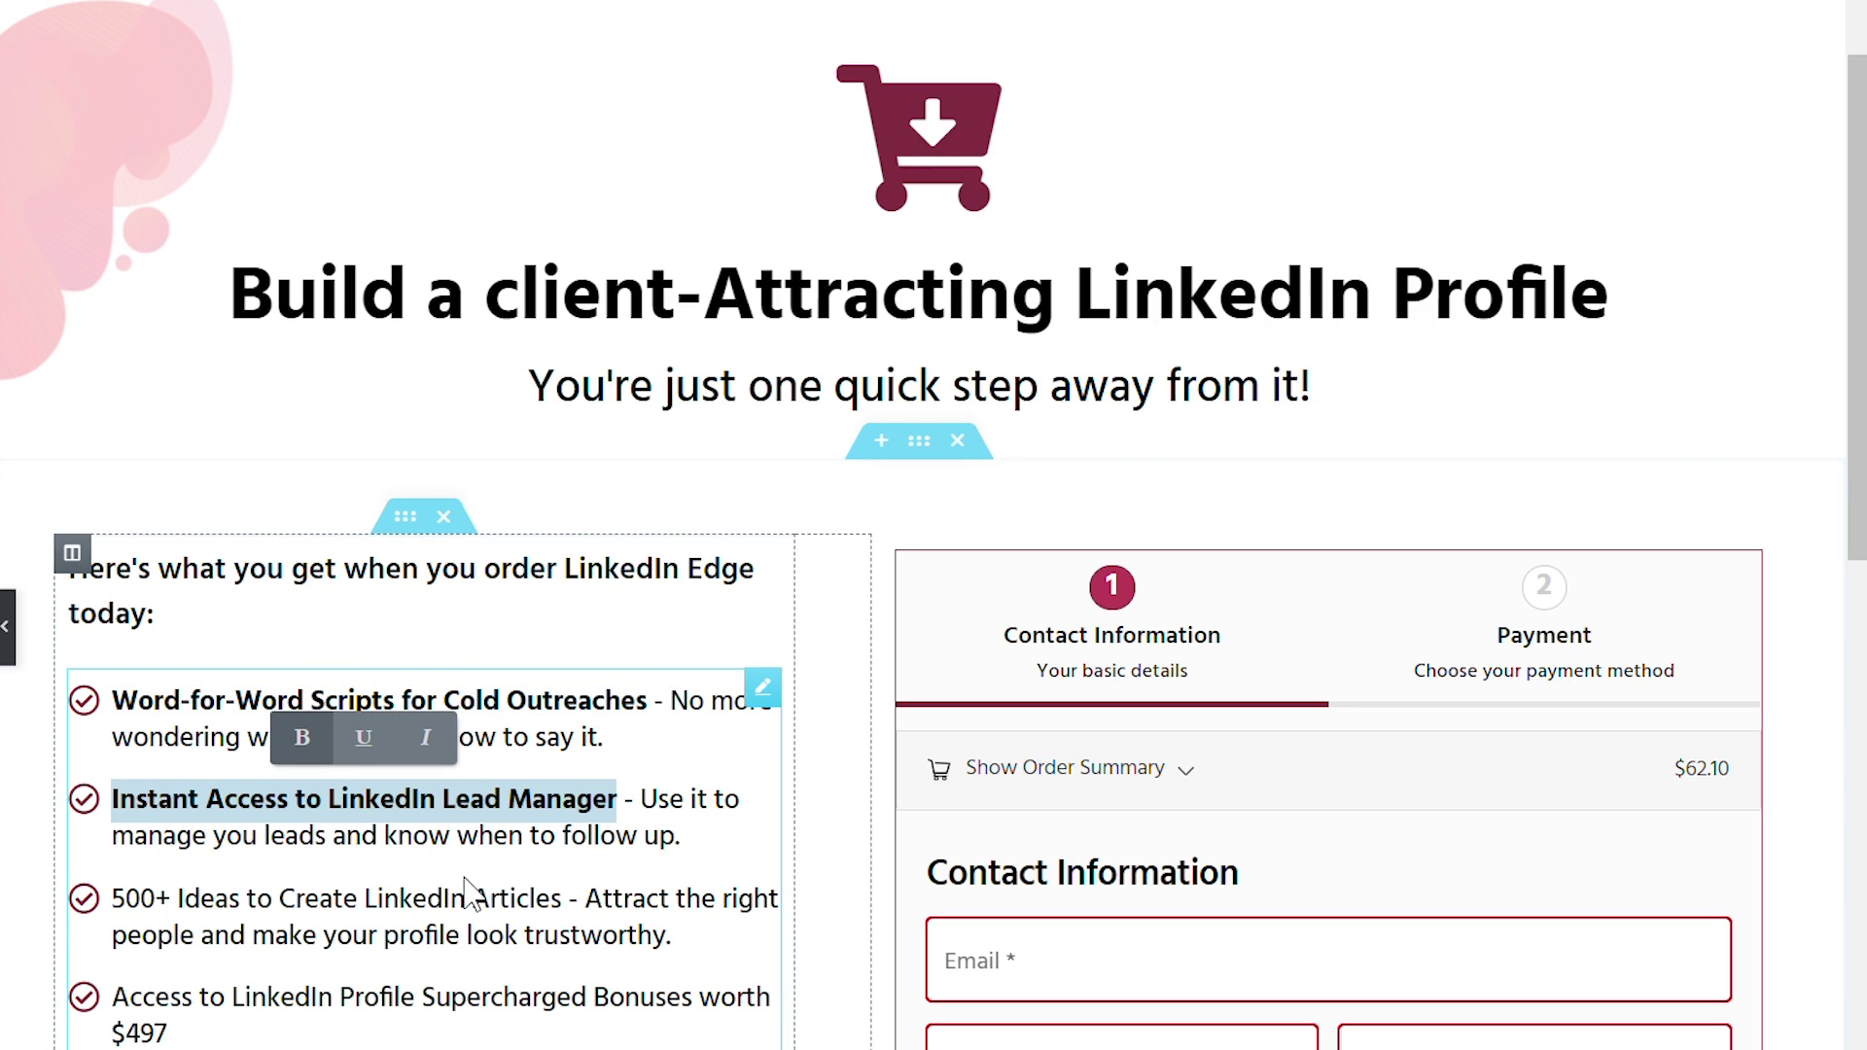
pyautogui.click(573, 905)
pyautogui.moveTo(562, 898); pyautogui.dragTo(112, 898)
pyautogui.click(313, 829)
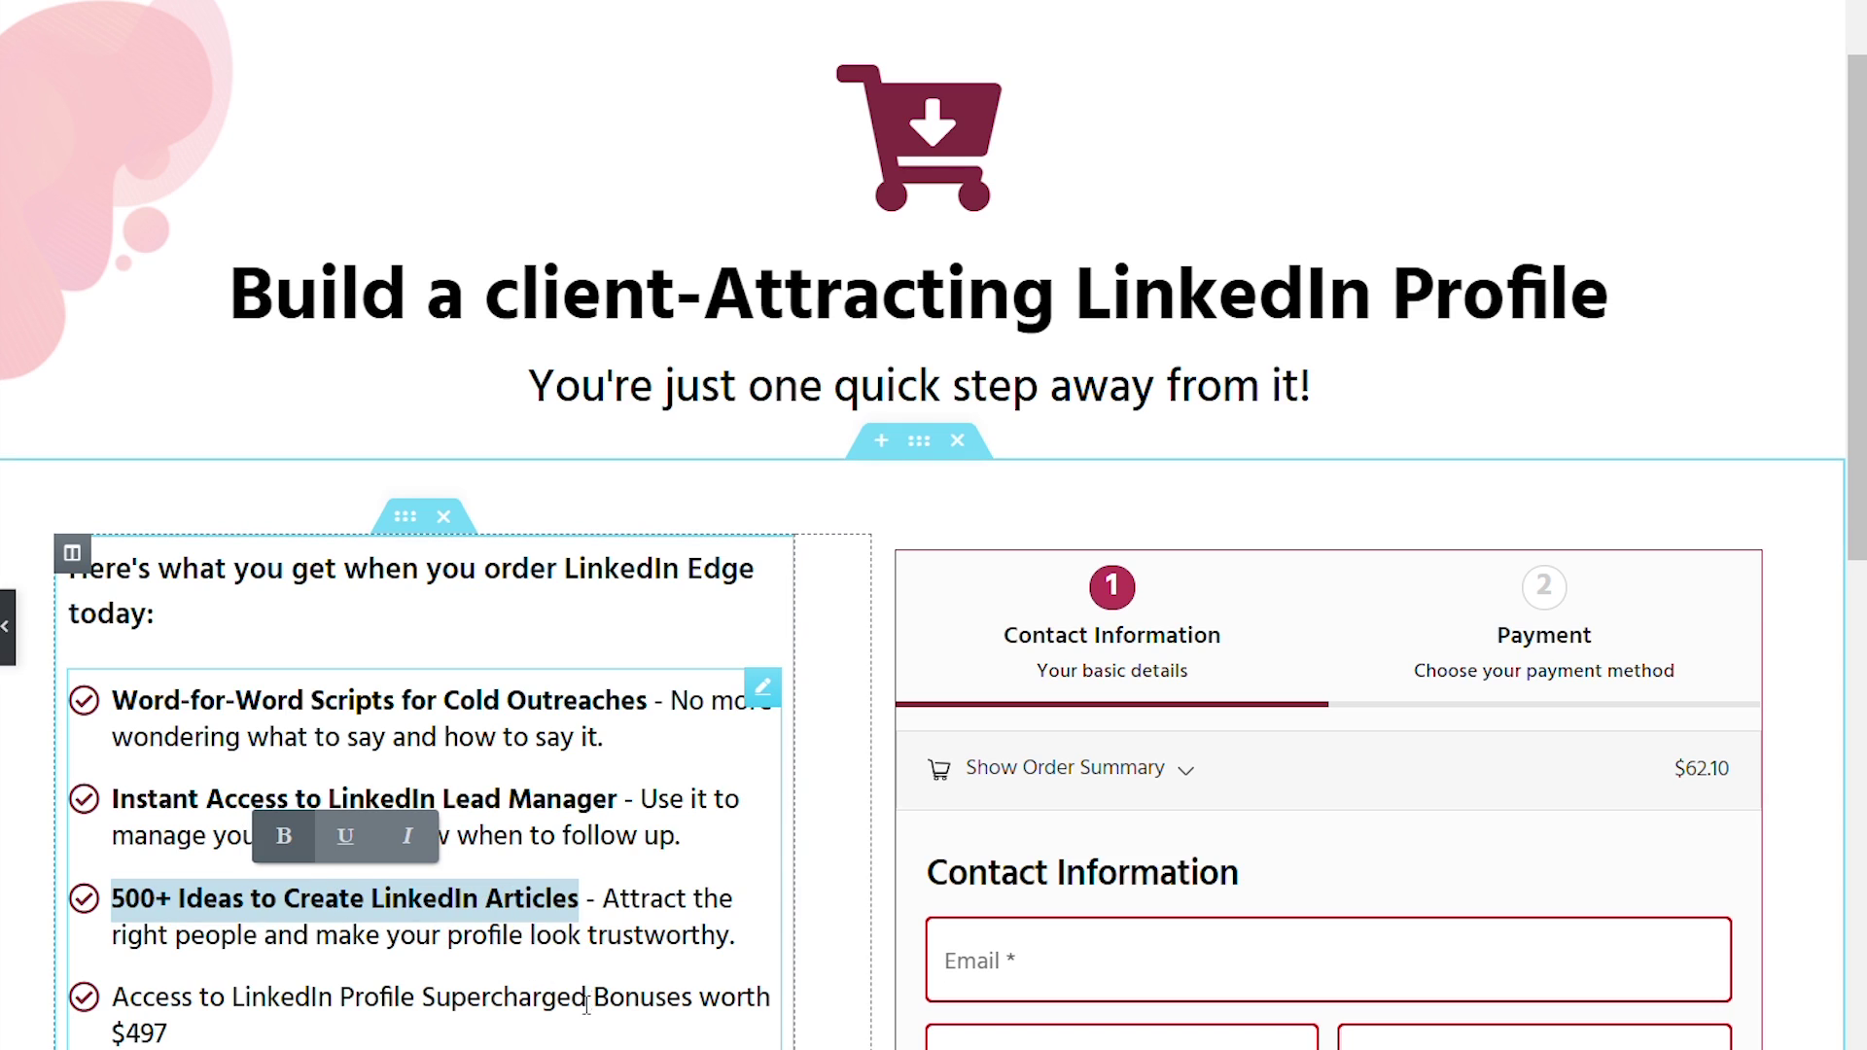
pyautogui.click(702, 1007)
pyautogui.moveTo(702, 1006); pyautogui.dragTo(112, 999)
pyautogui.click(314, 927)
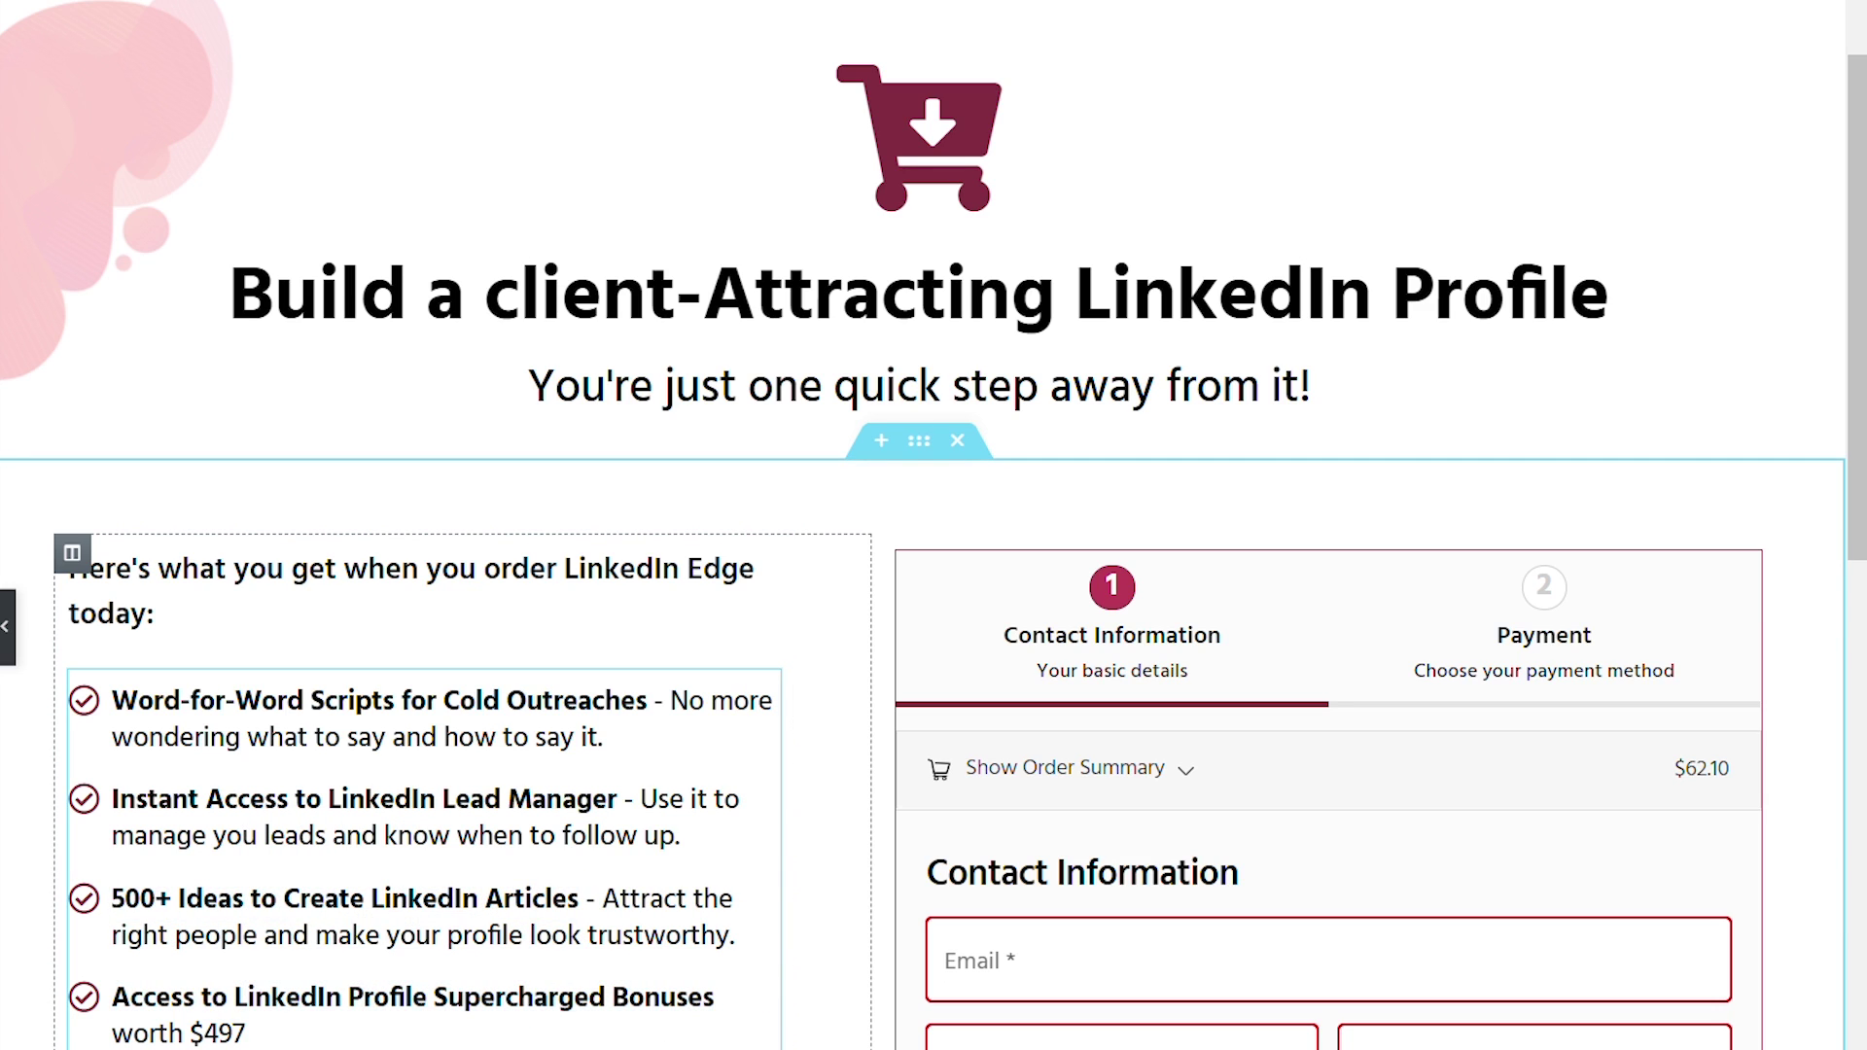
# - Scroll the checkout page down to the footer and back up
pyautogui.scroll(-6, 933, 525)
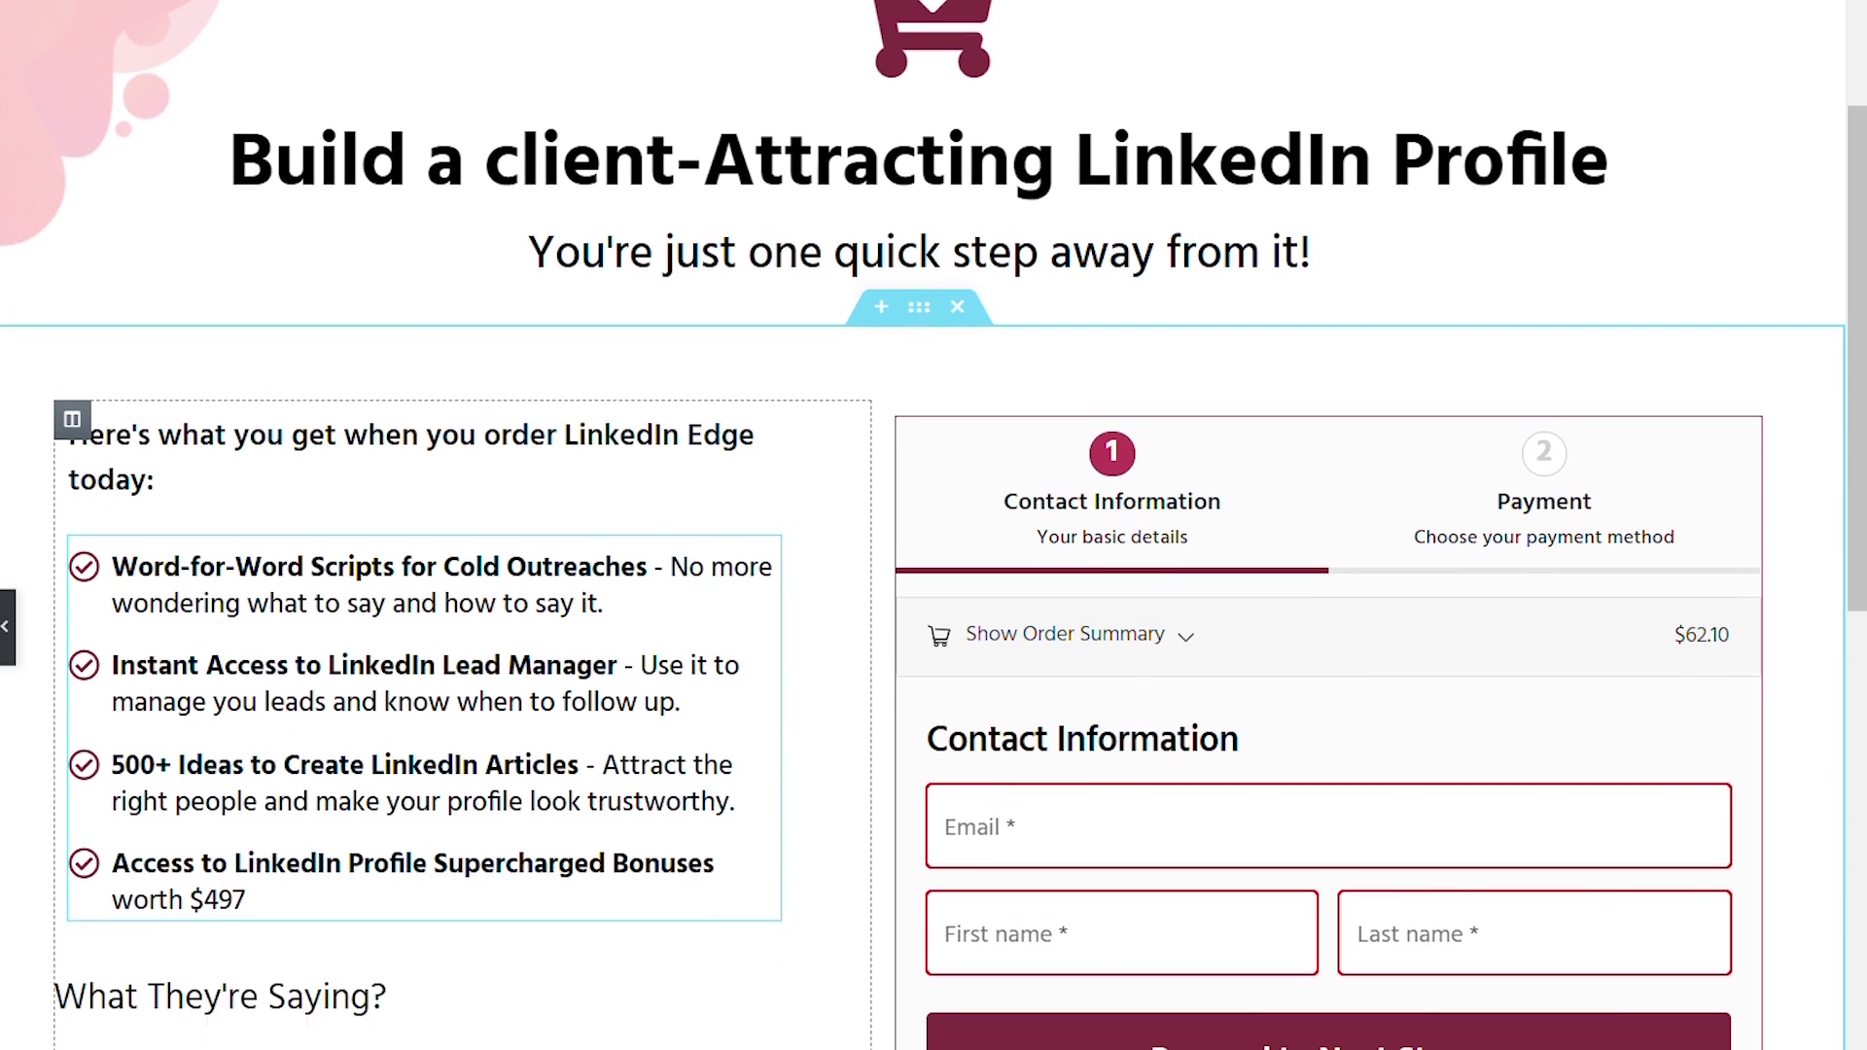
pyautogui.scroll(-1, 934, 525)
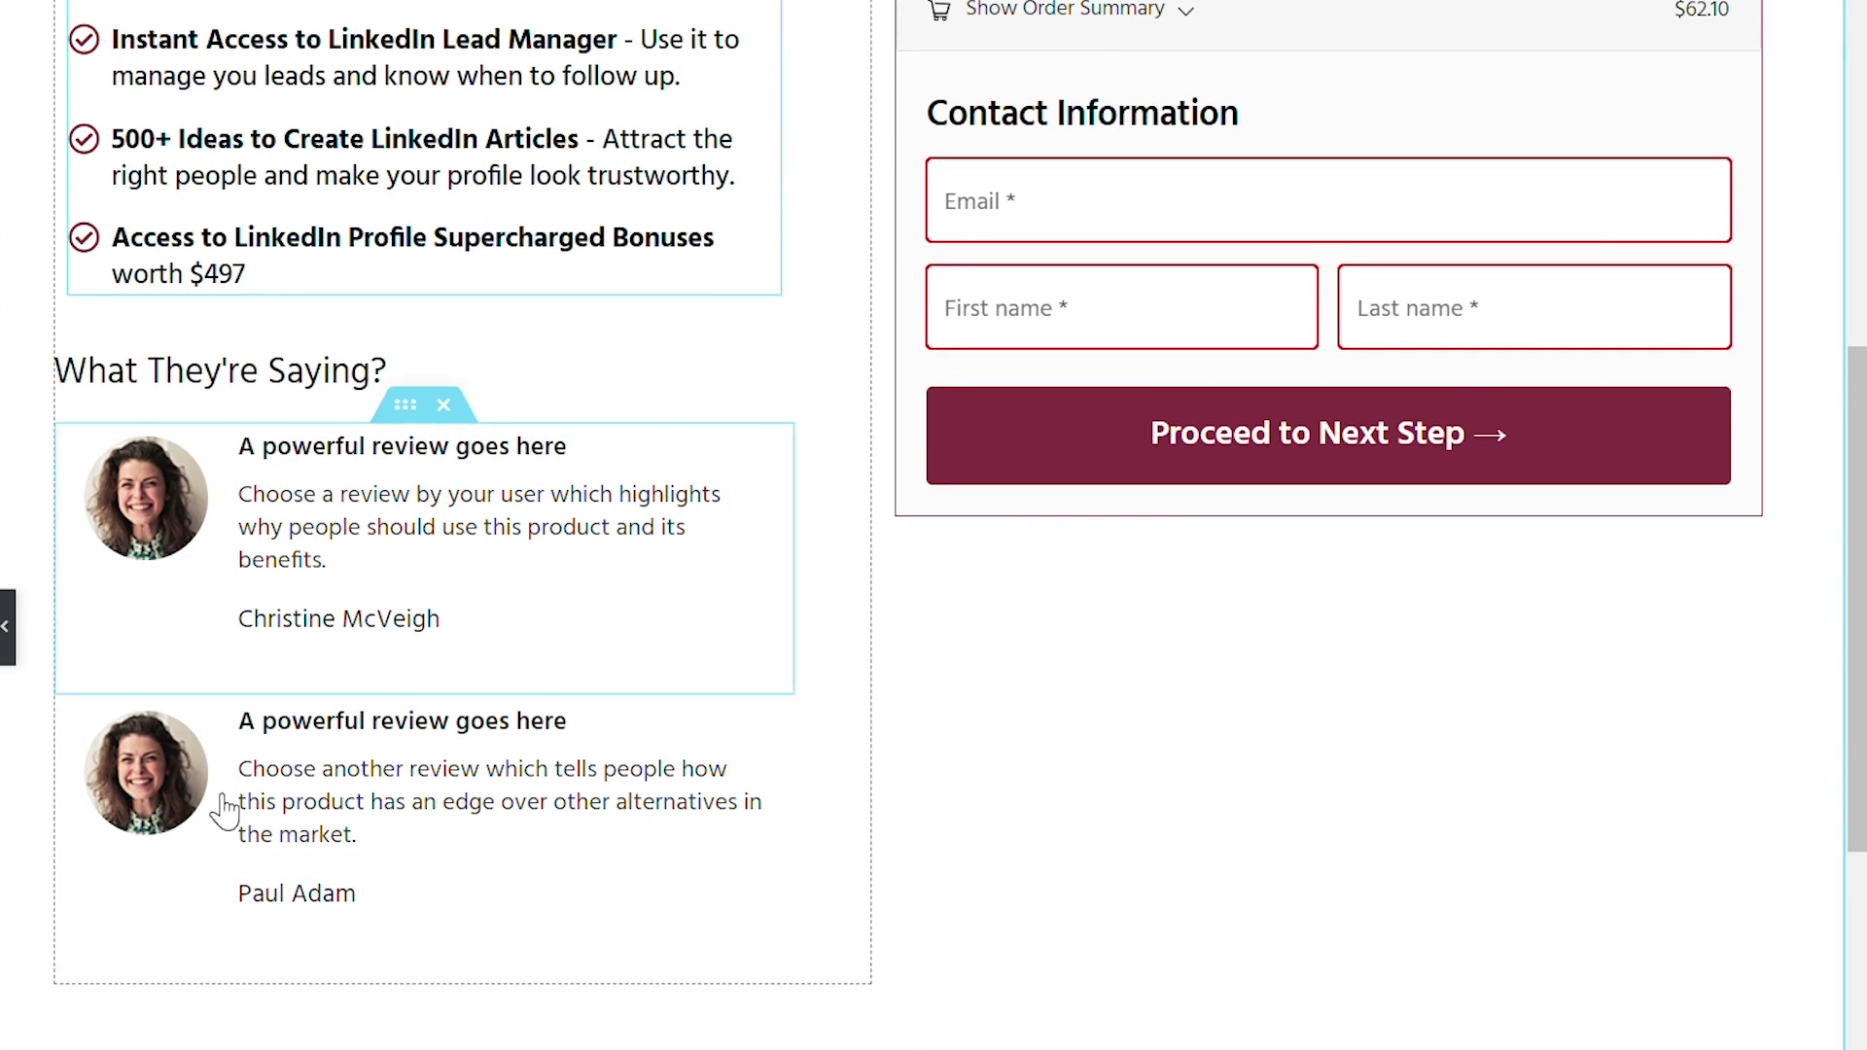
pyautogui.scroll(-5, 901, 733)
pyautogui.scroll(-3, 901, 733)
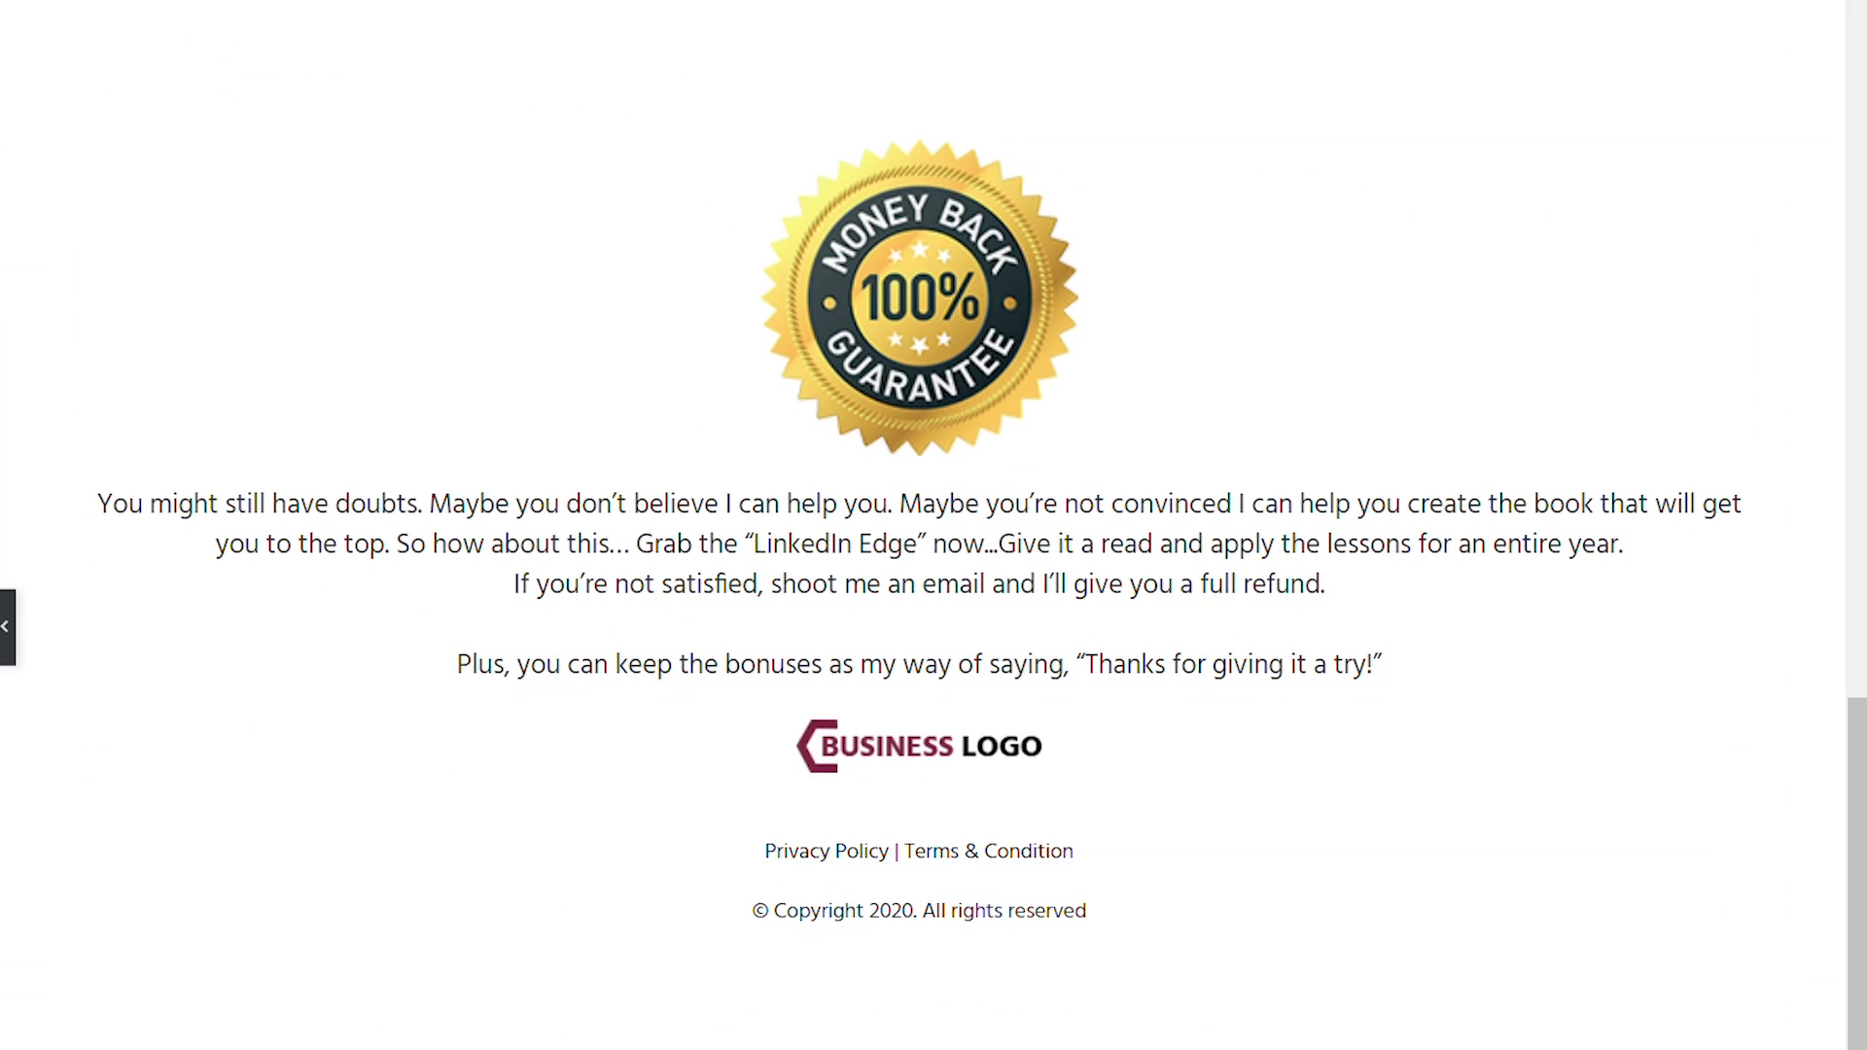
pyautogui.scroll(14, 933, 525)
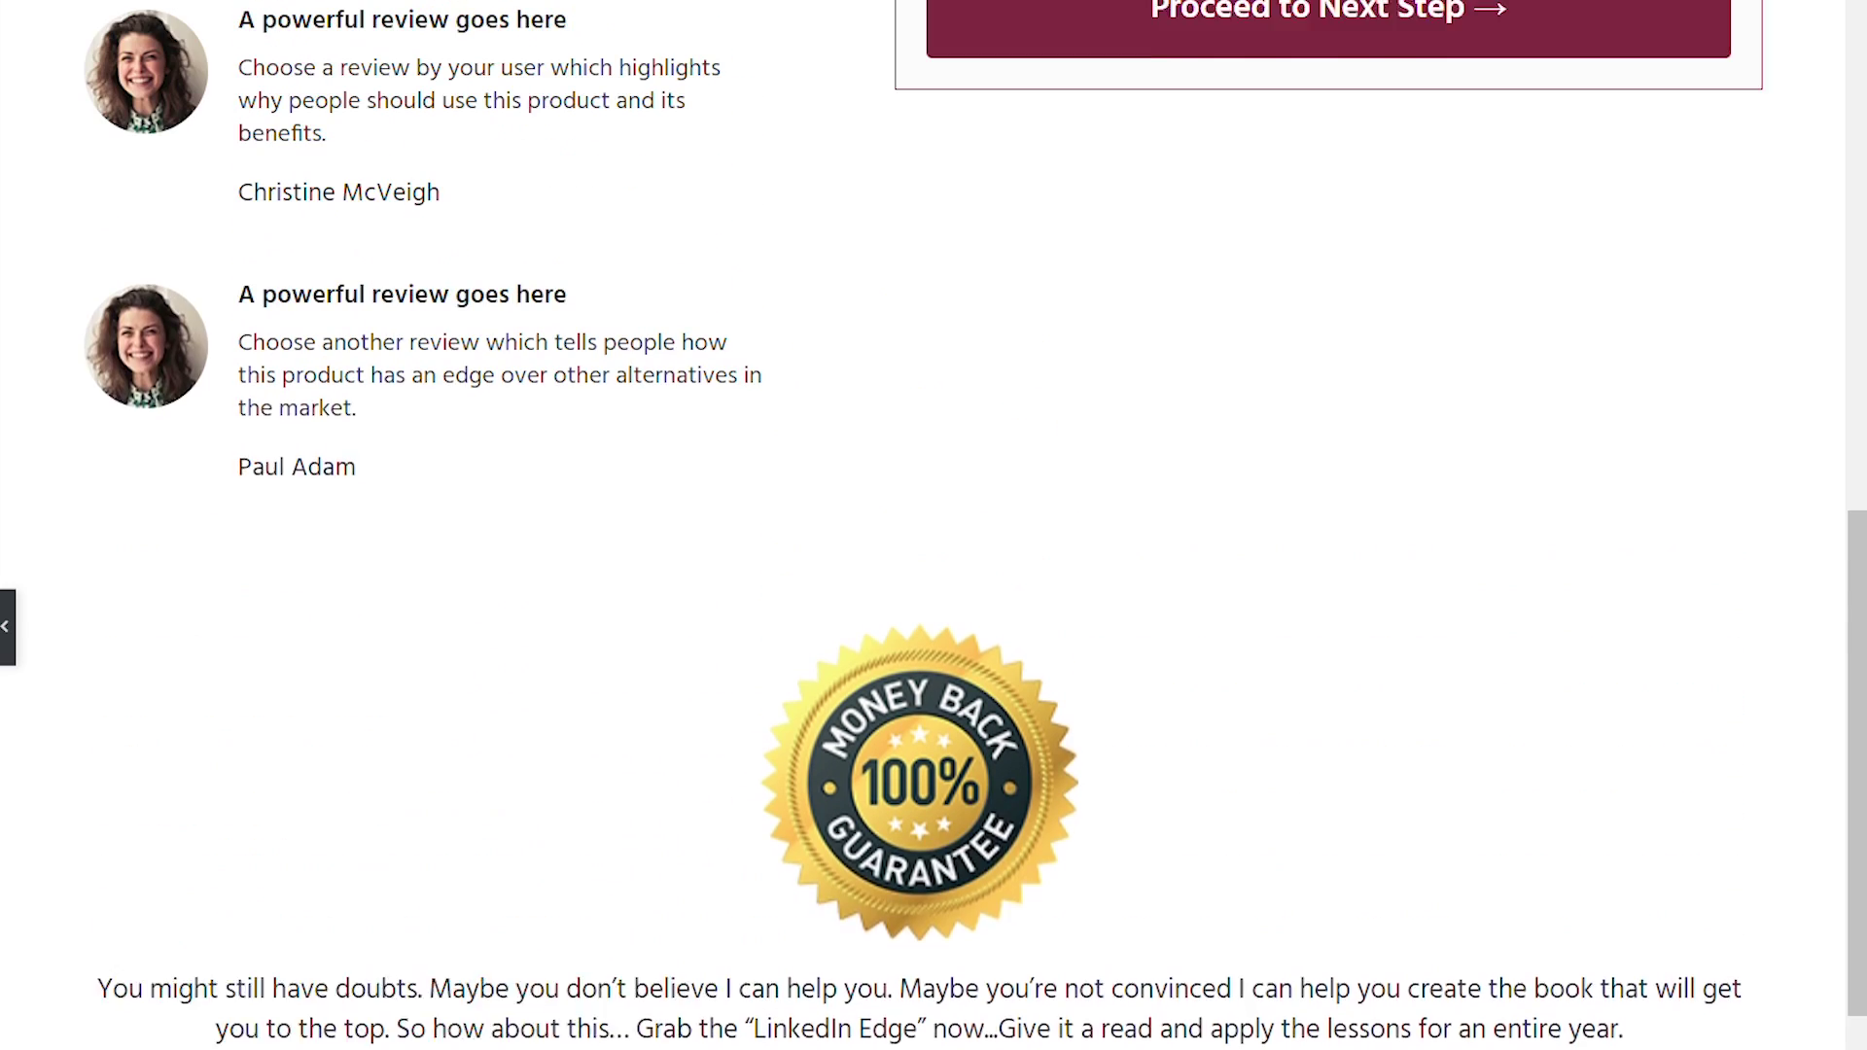
pyautogui.scroll(3, 933, 525)
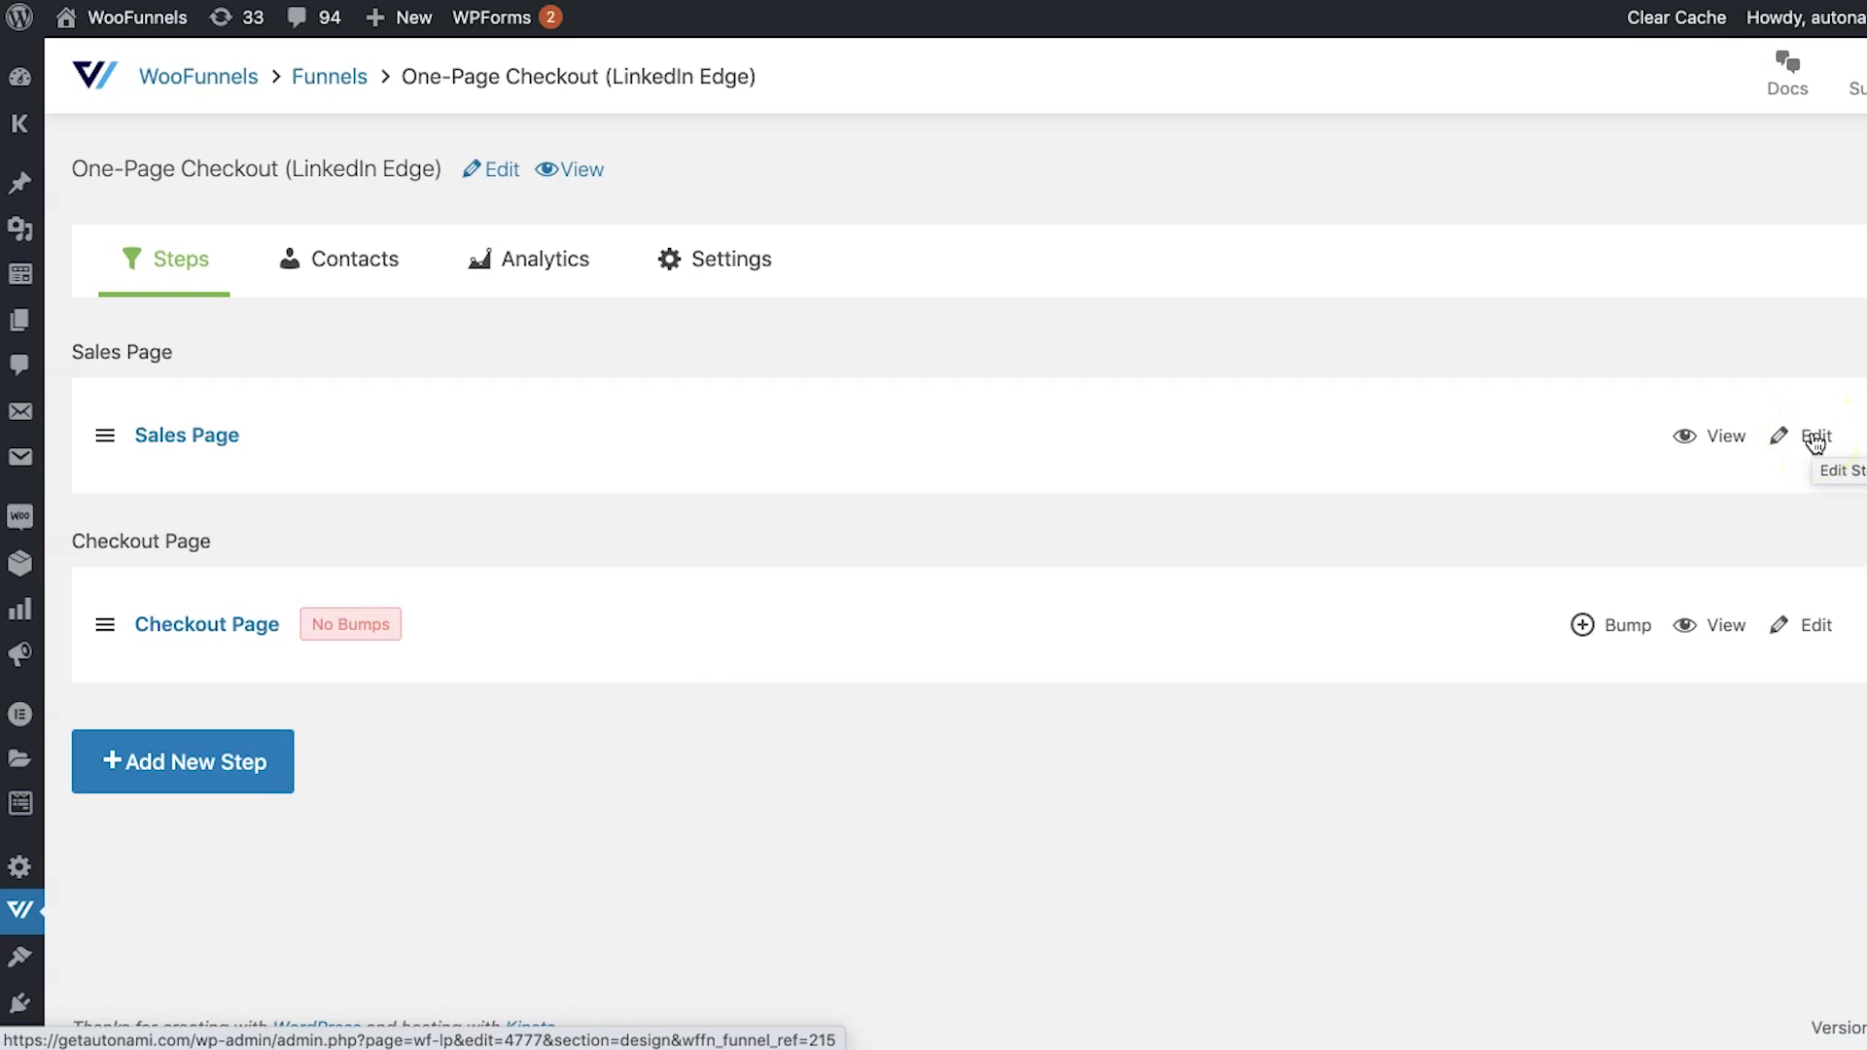
# - Copy the Sales Page step's next-step link from its Next Link Settings
pyautogui.click(1815, 439)
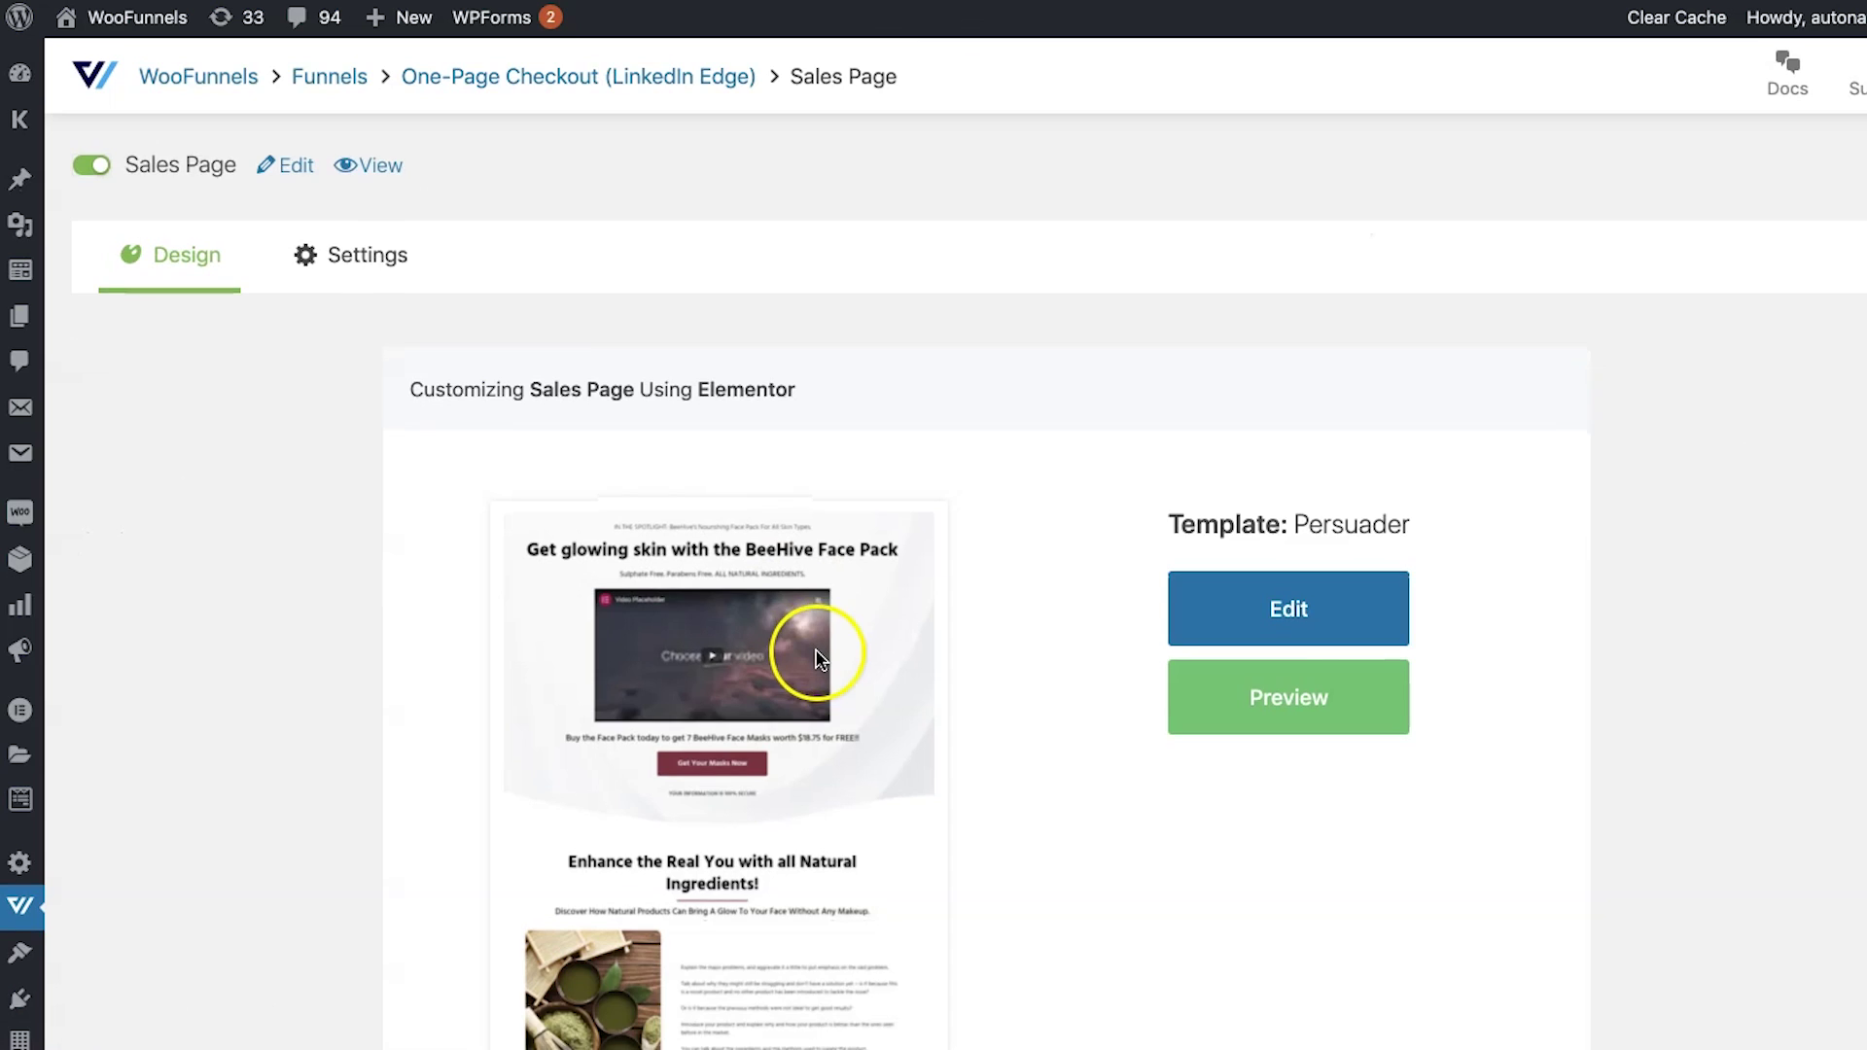
pyautogui.scroll(-2, 914, 619)
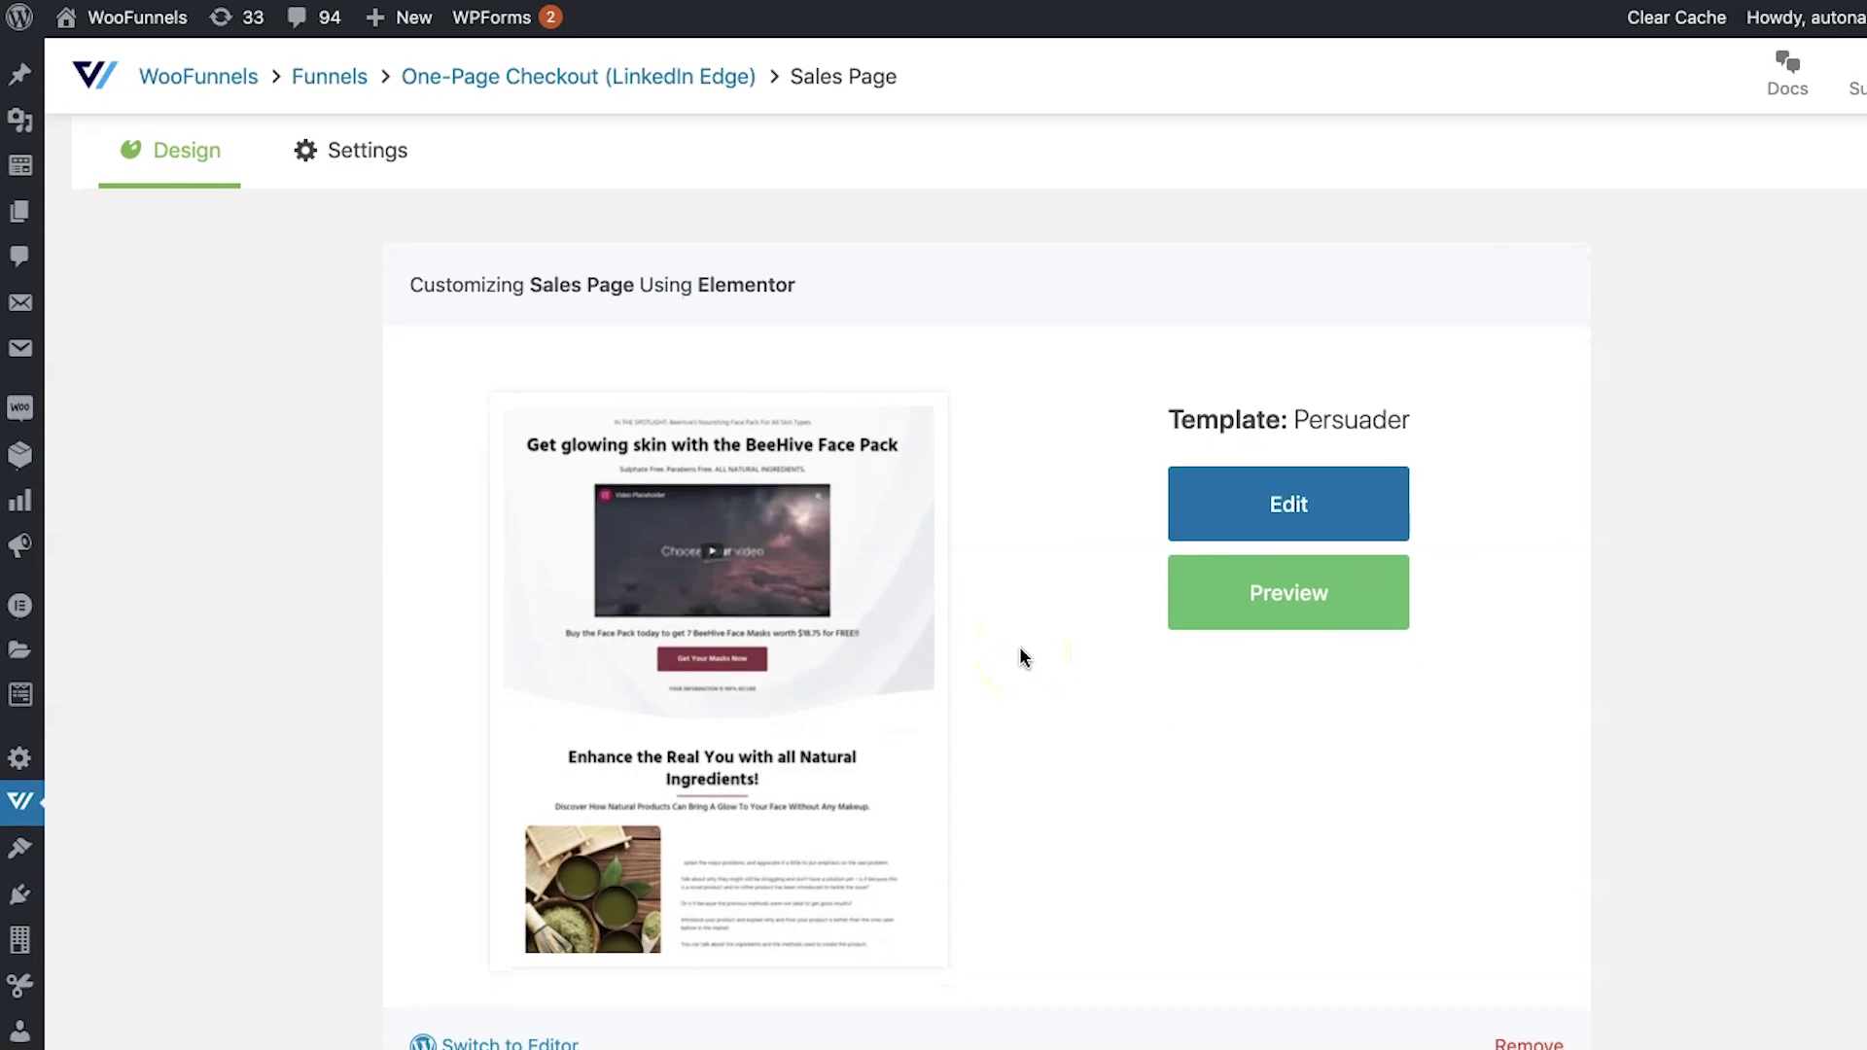
pyautogui.scroll(-1, 1020, 649)
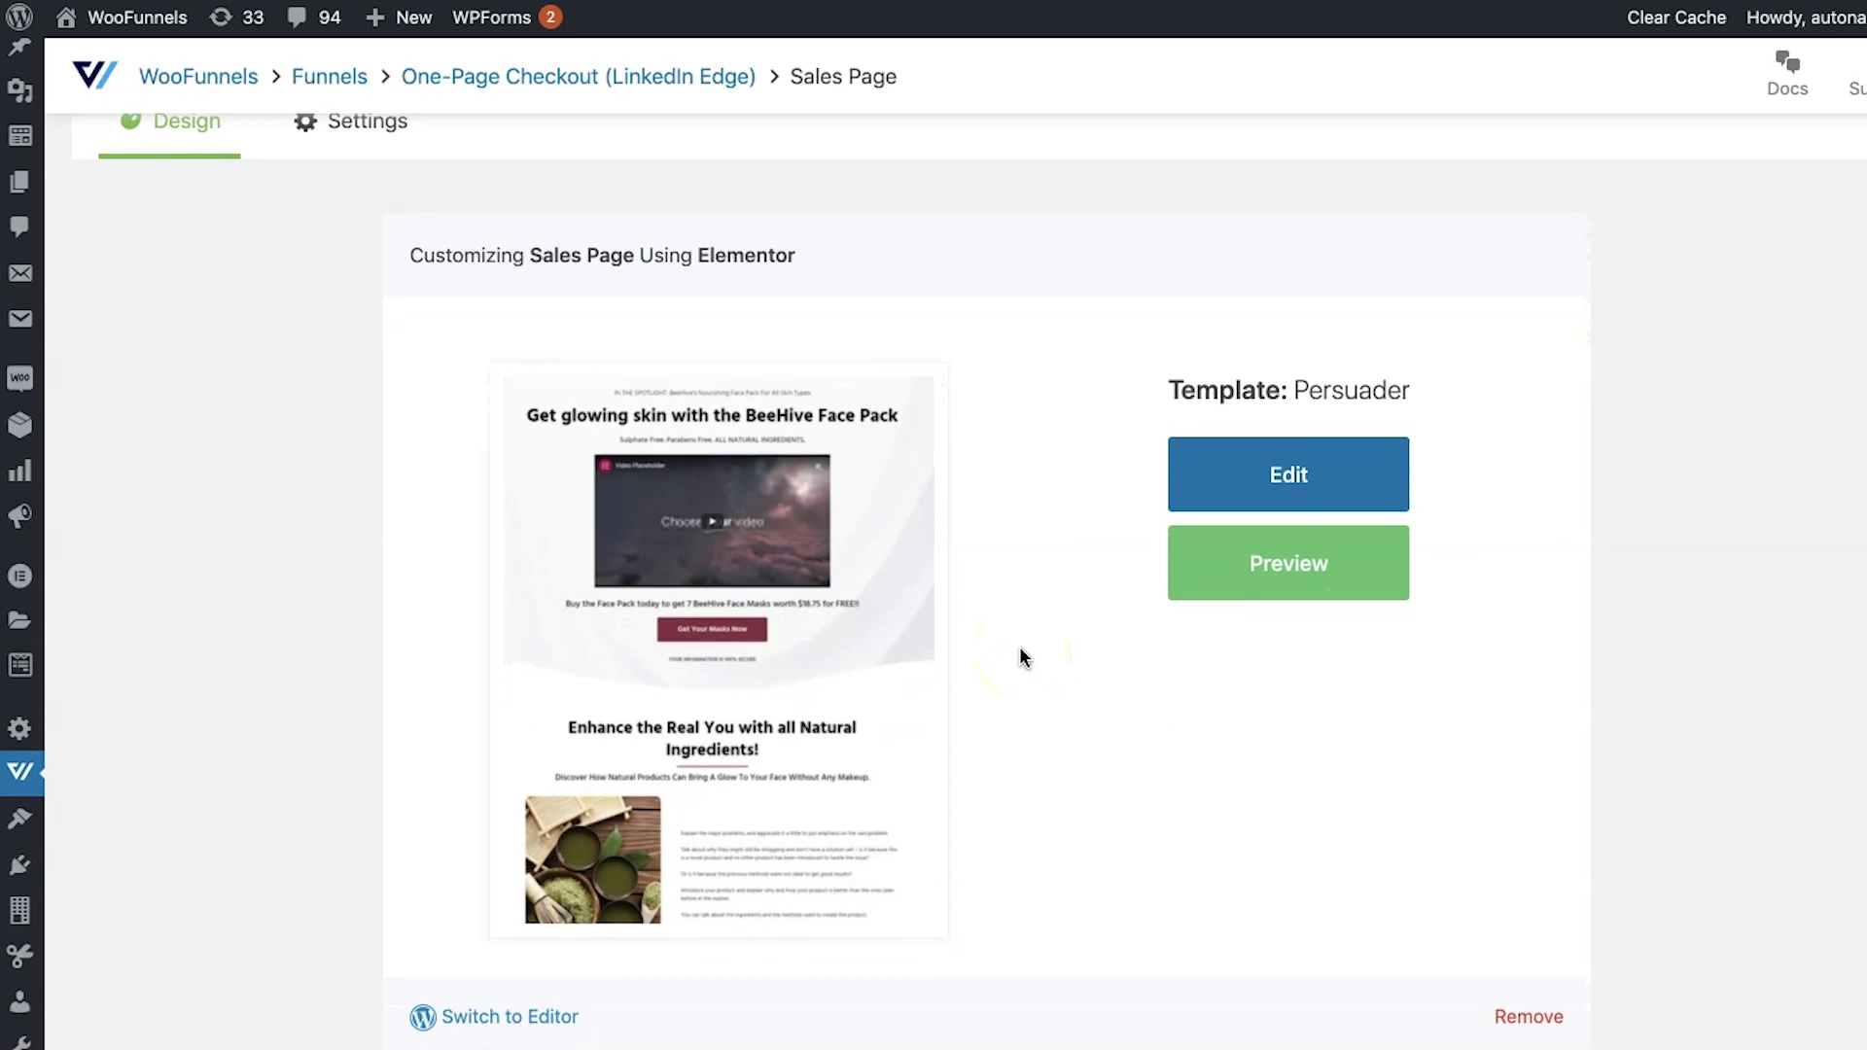
pyautogui.scroll(-1, 1020, 648)
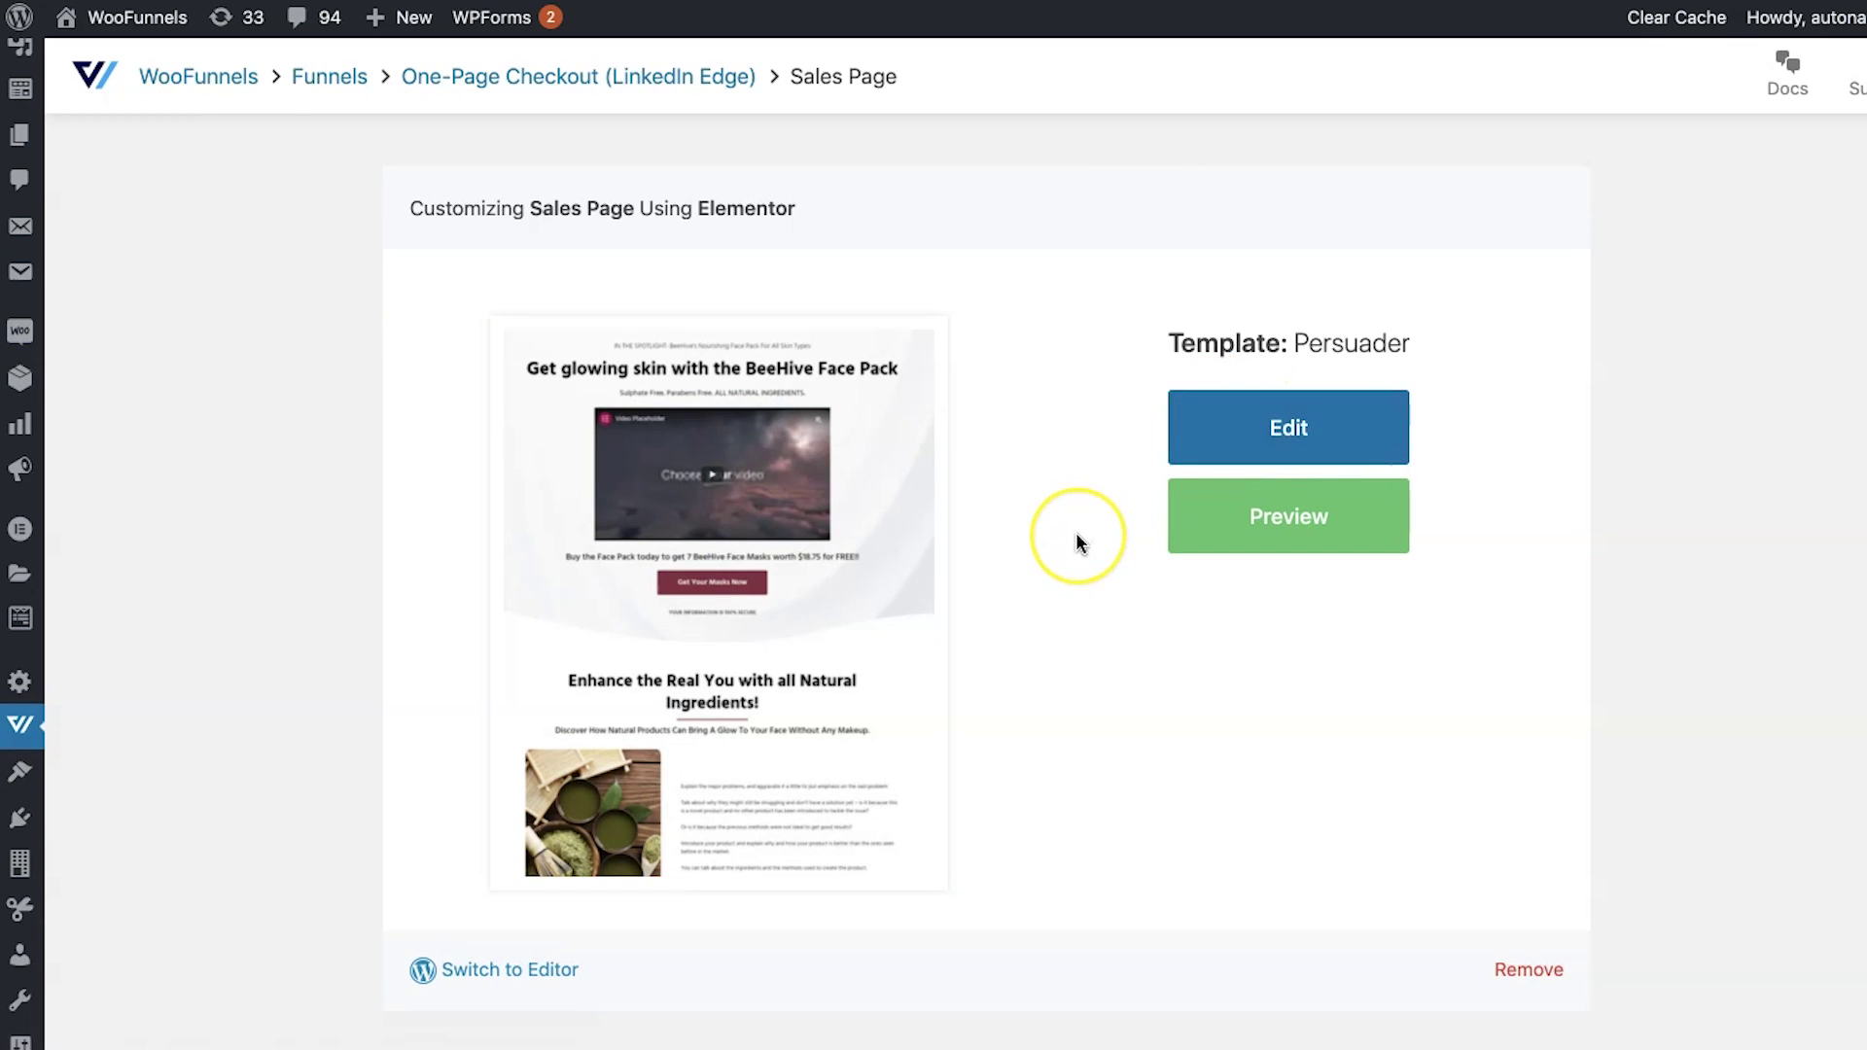
pyautogui.scroll(-1, 1077, 538)
pyautogui.scroll(-5, 1076, 542)
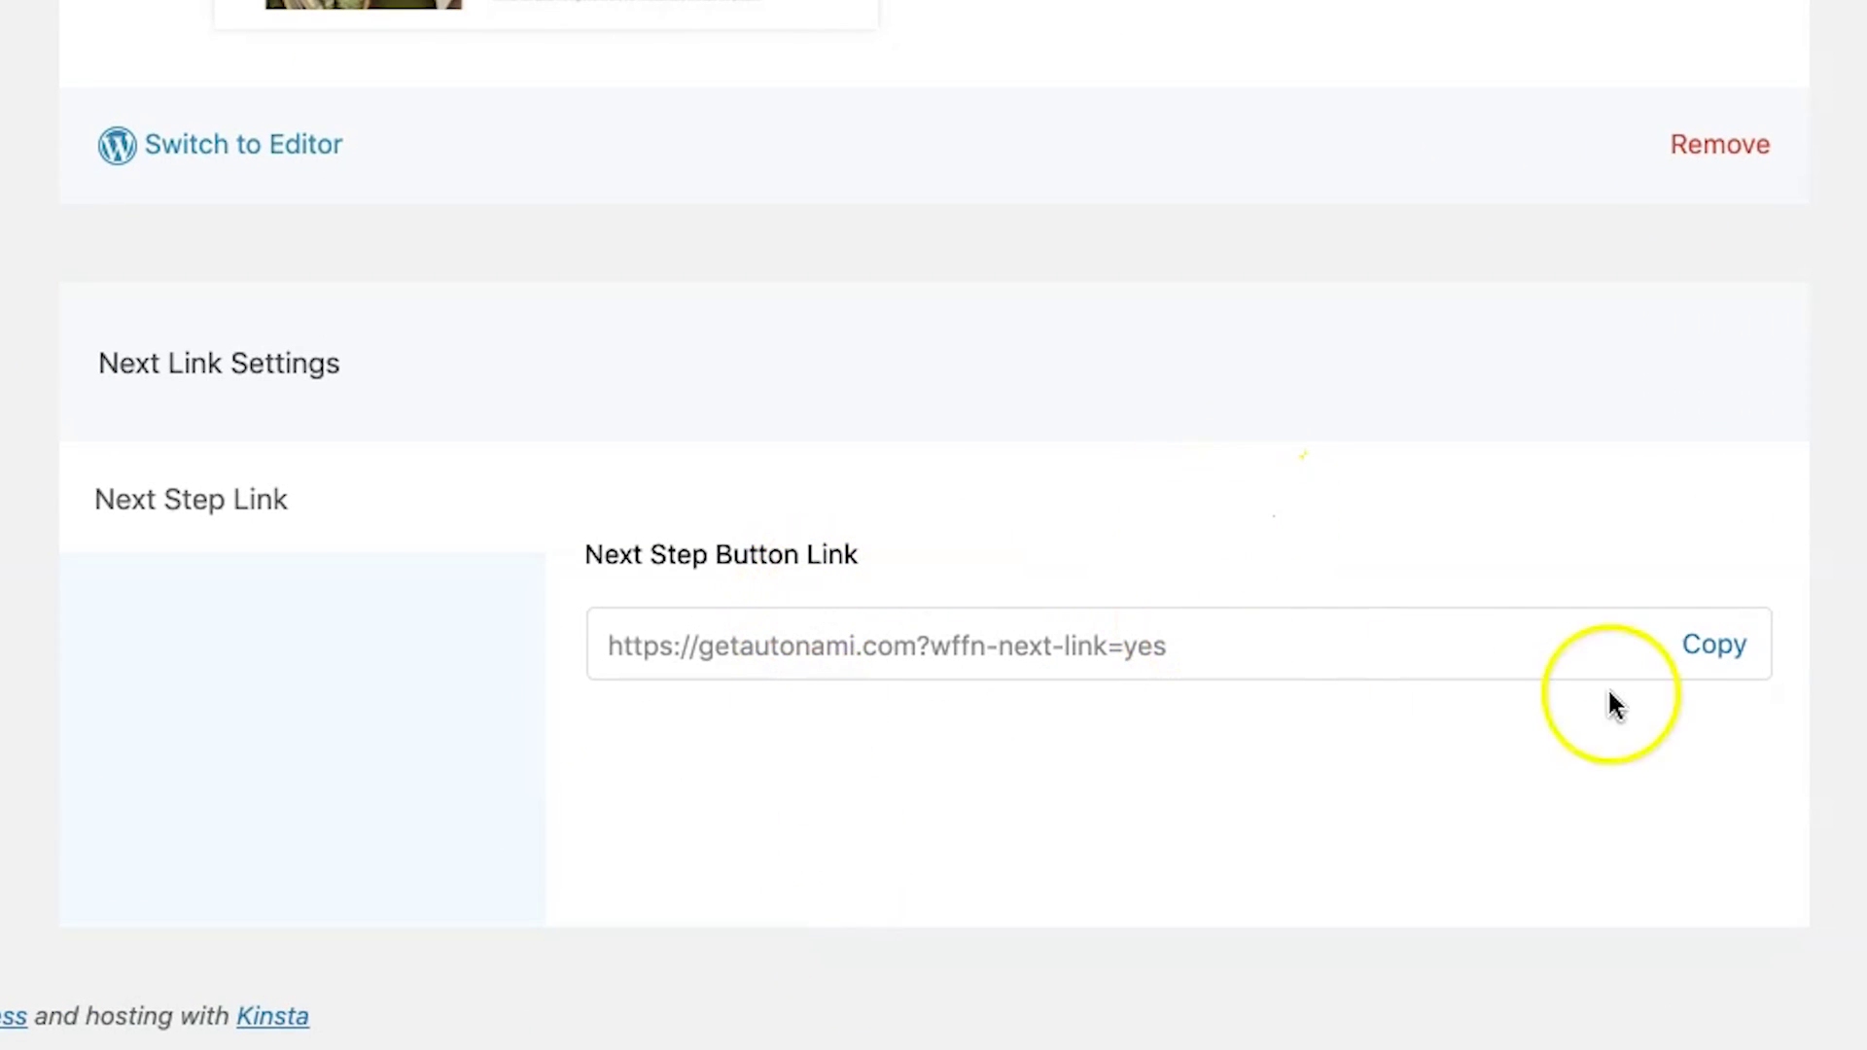
pyautogui.click(1703, 652)
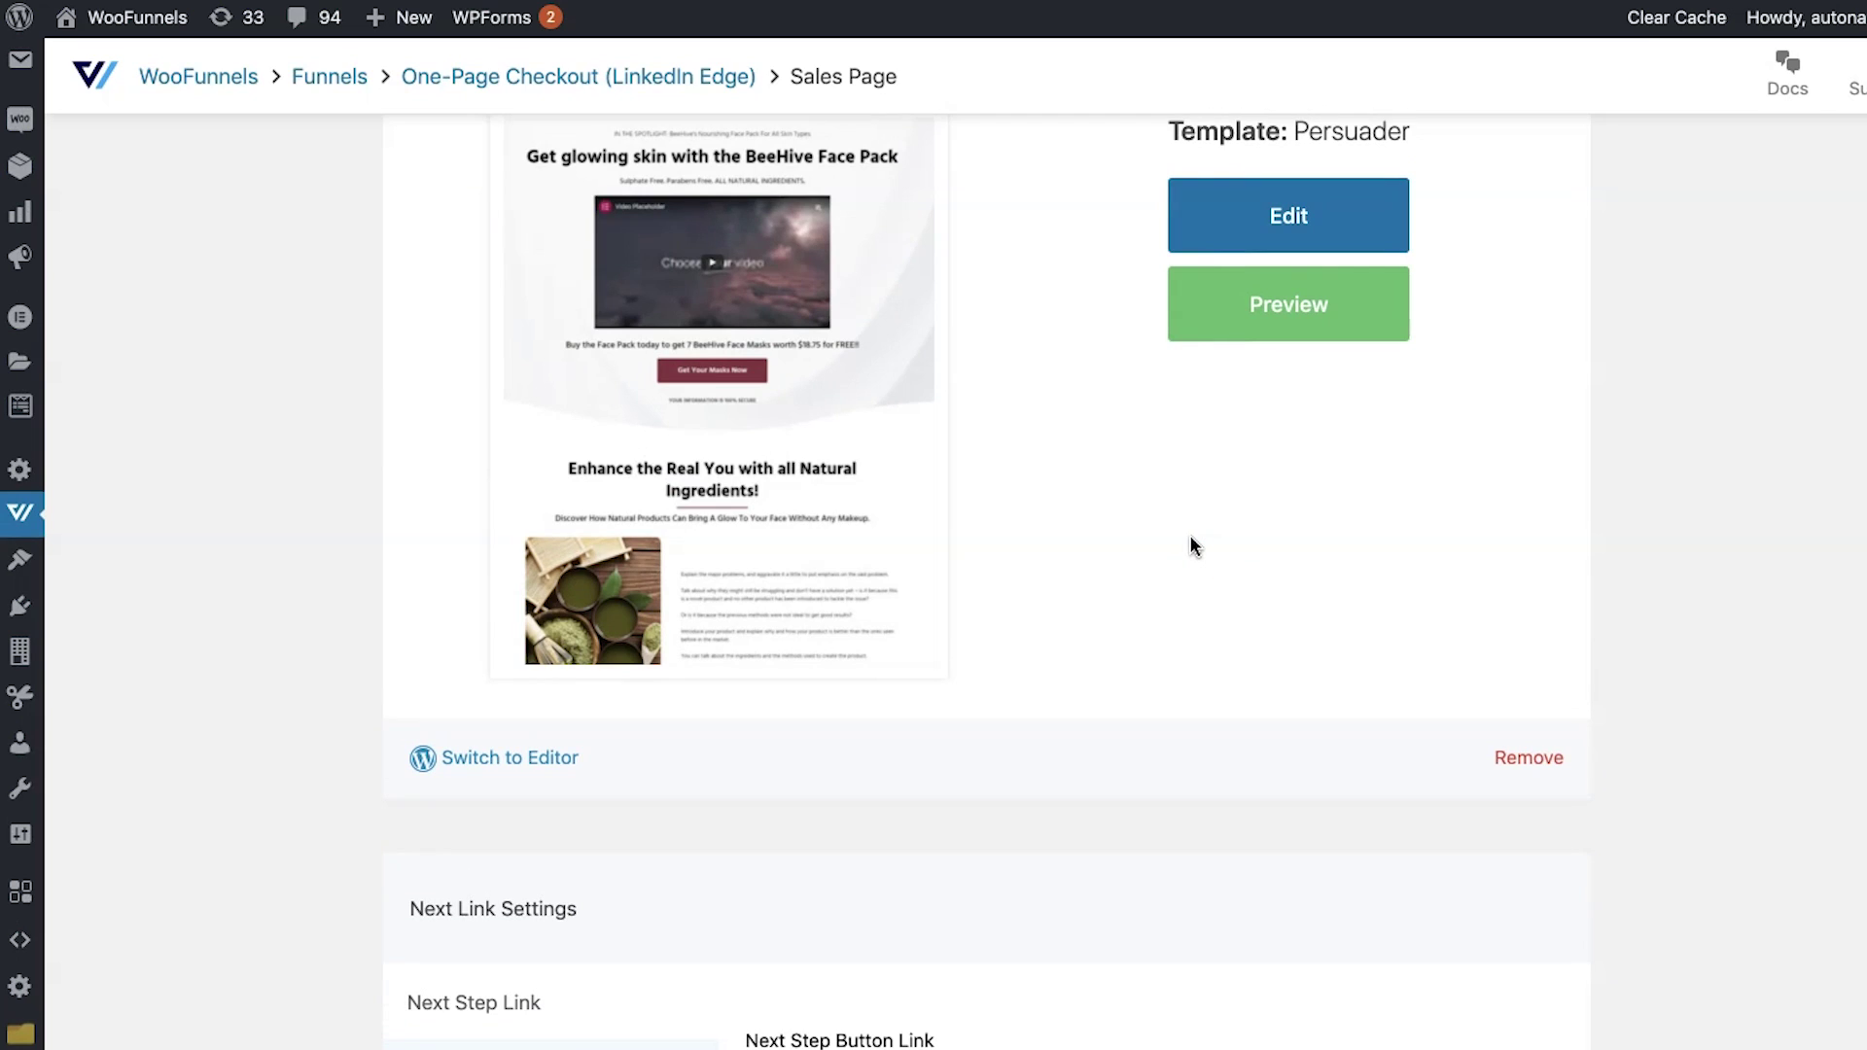
pyautogui.moveTo(725, 348); pyautogui.dragTo(786, 391)
pyautogui.scroll(-3, 1011, 484)
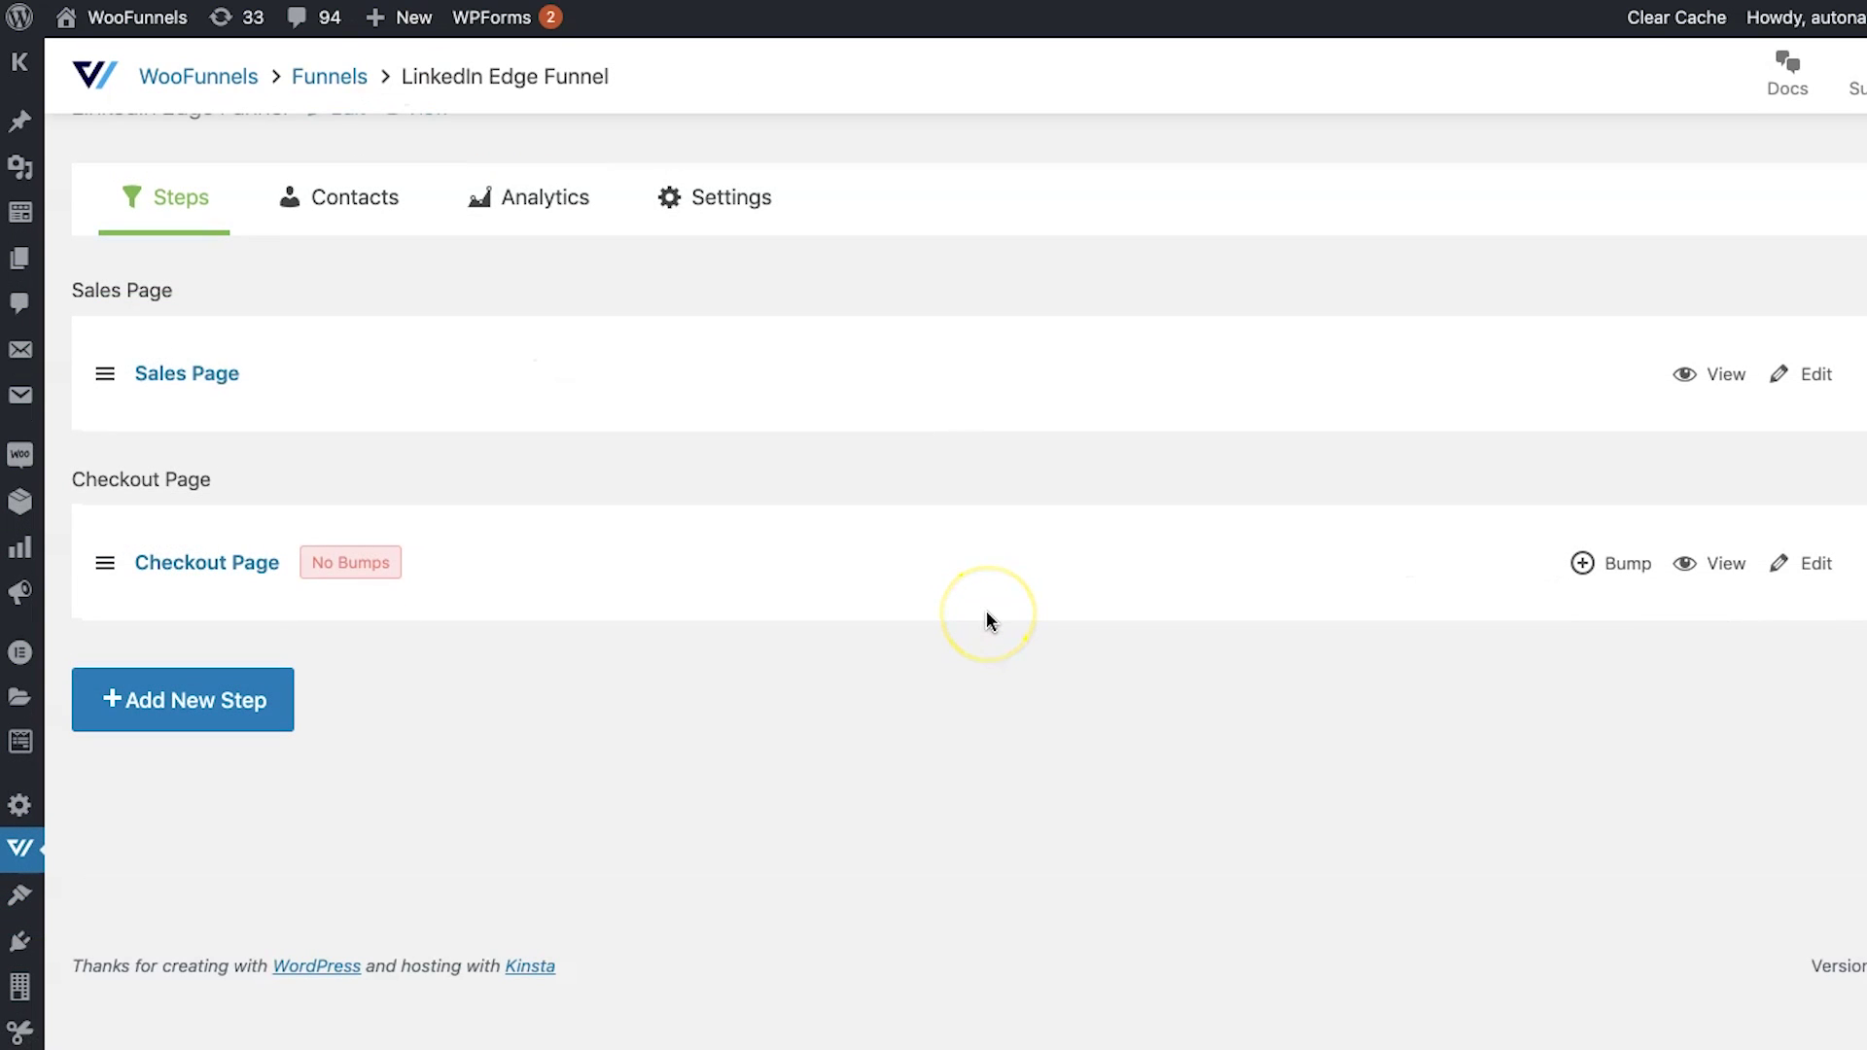
# - Create the Checkout Page bump 'Order Bump for LinkedIn Course' and open it for editing
pyautogui.scroll(-1, 986, 620)
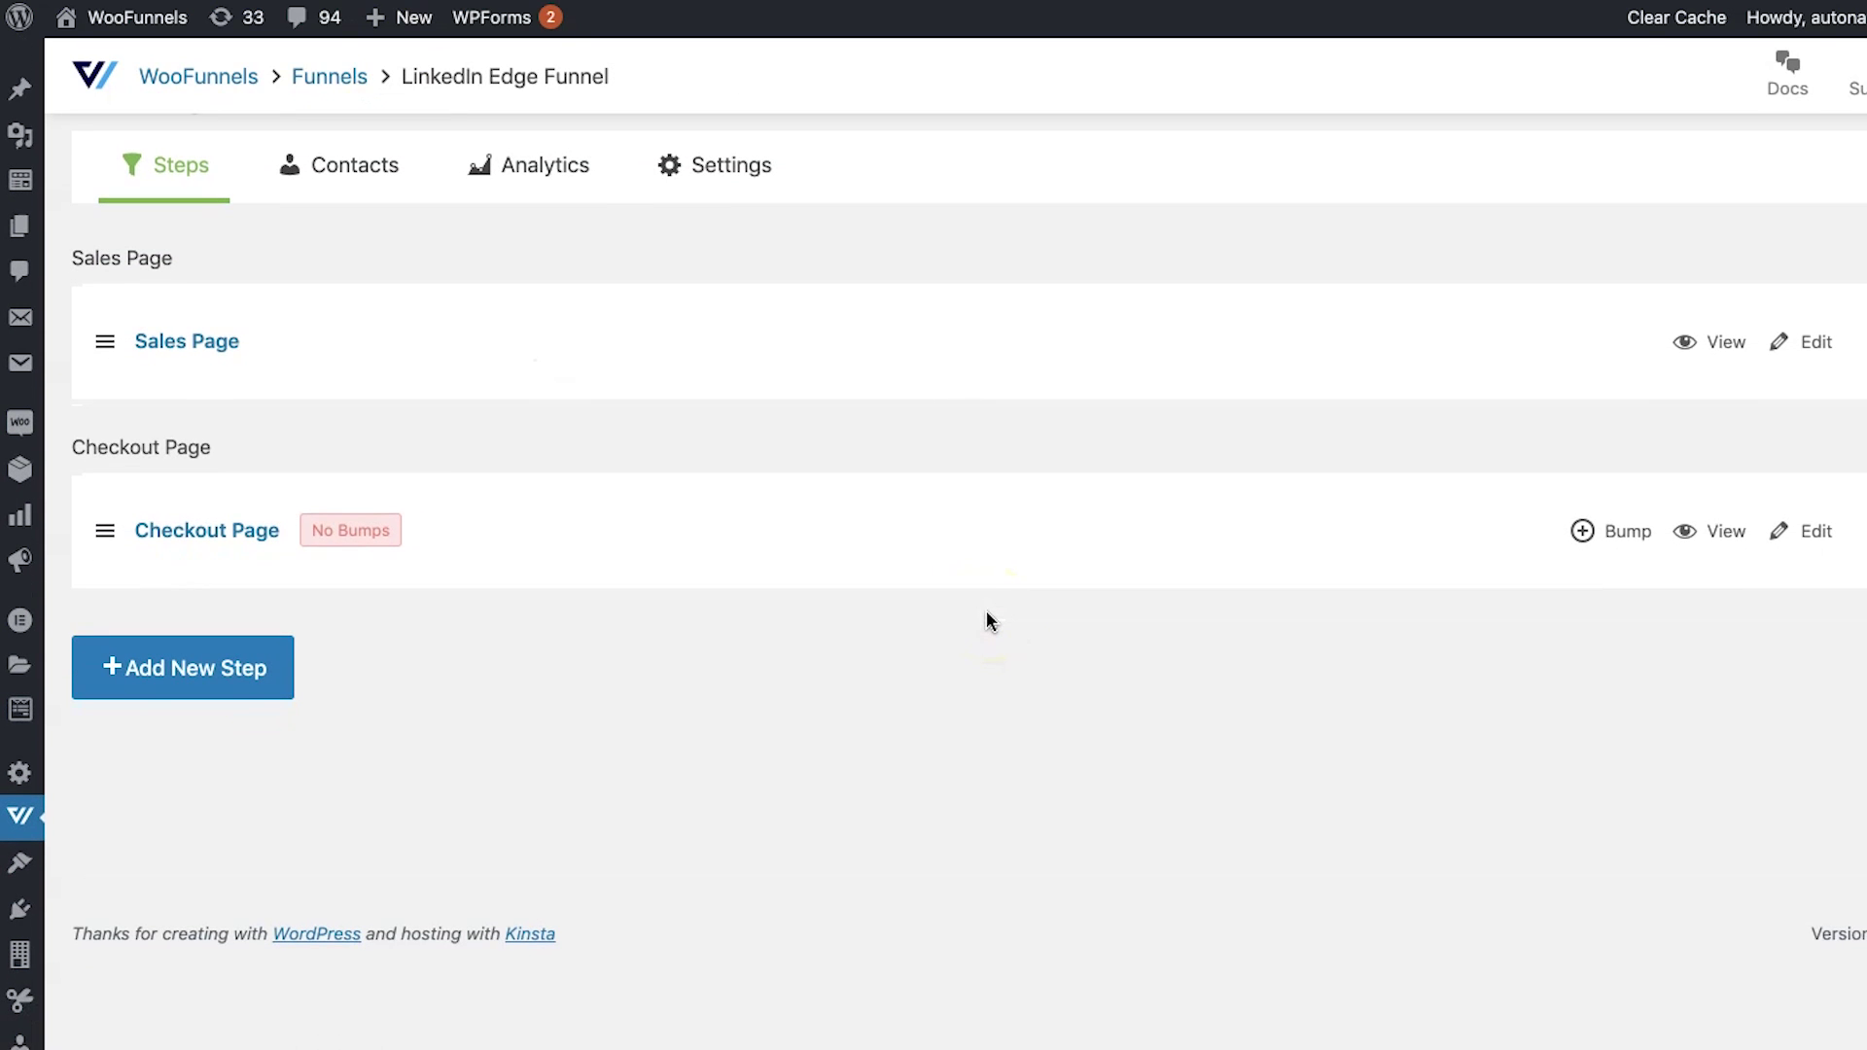
pyautogui.click(1619, 531)
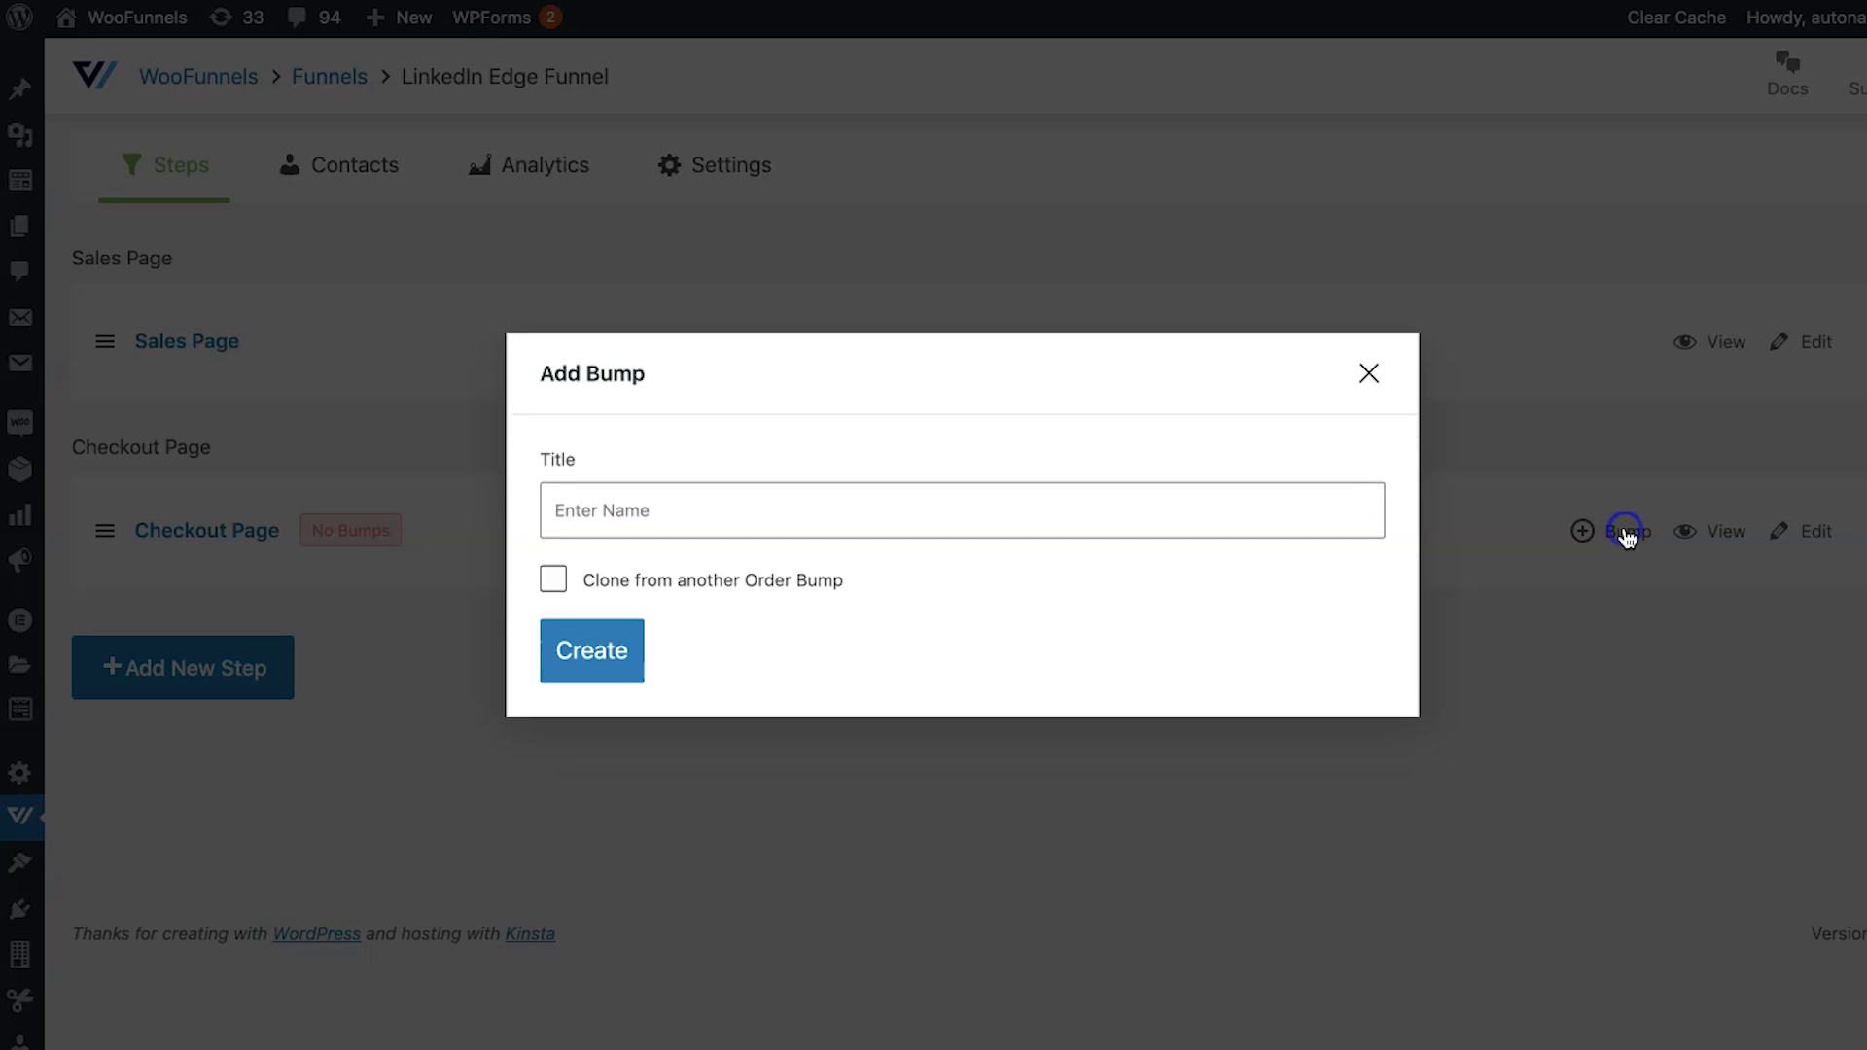
pyautogui.click(689, 513)
pyautogui.write('Order Bump for Linked/I')
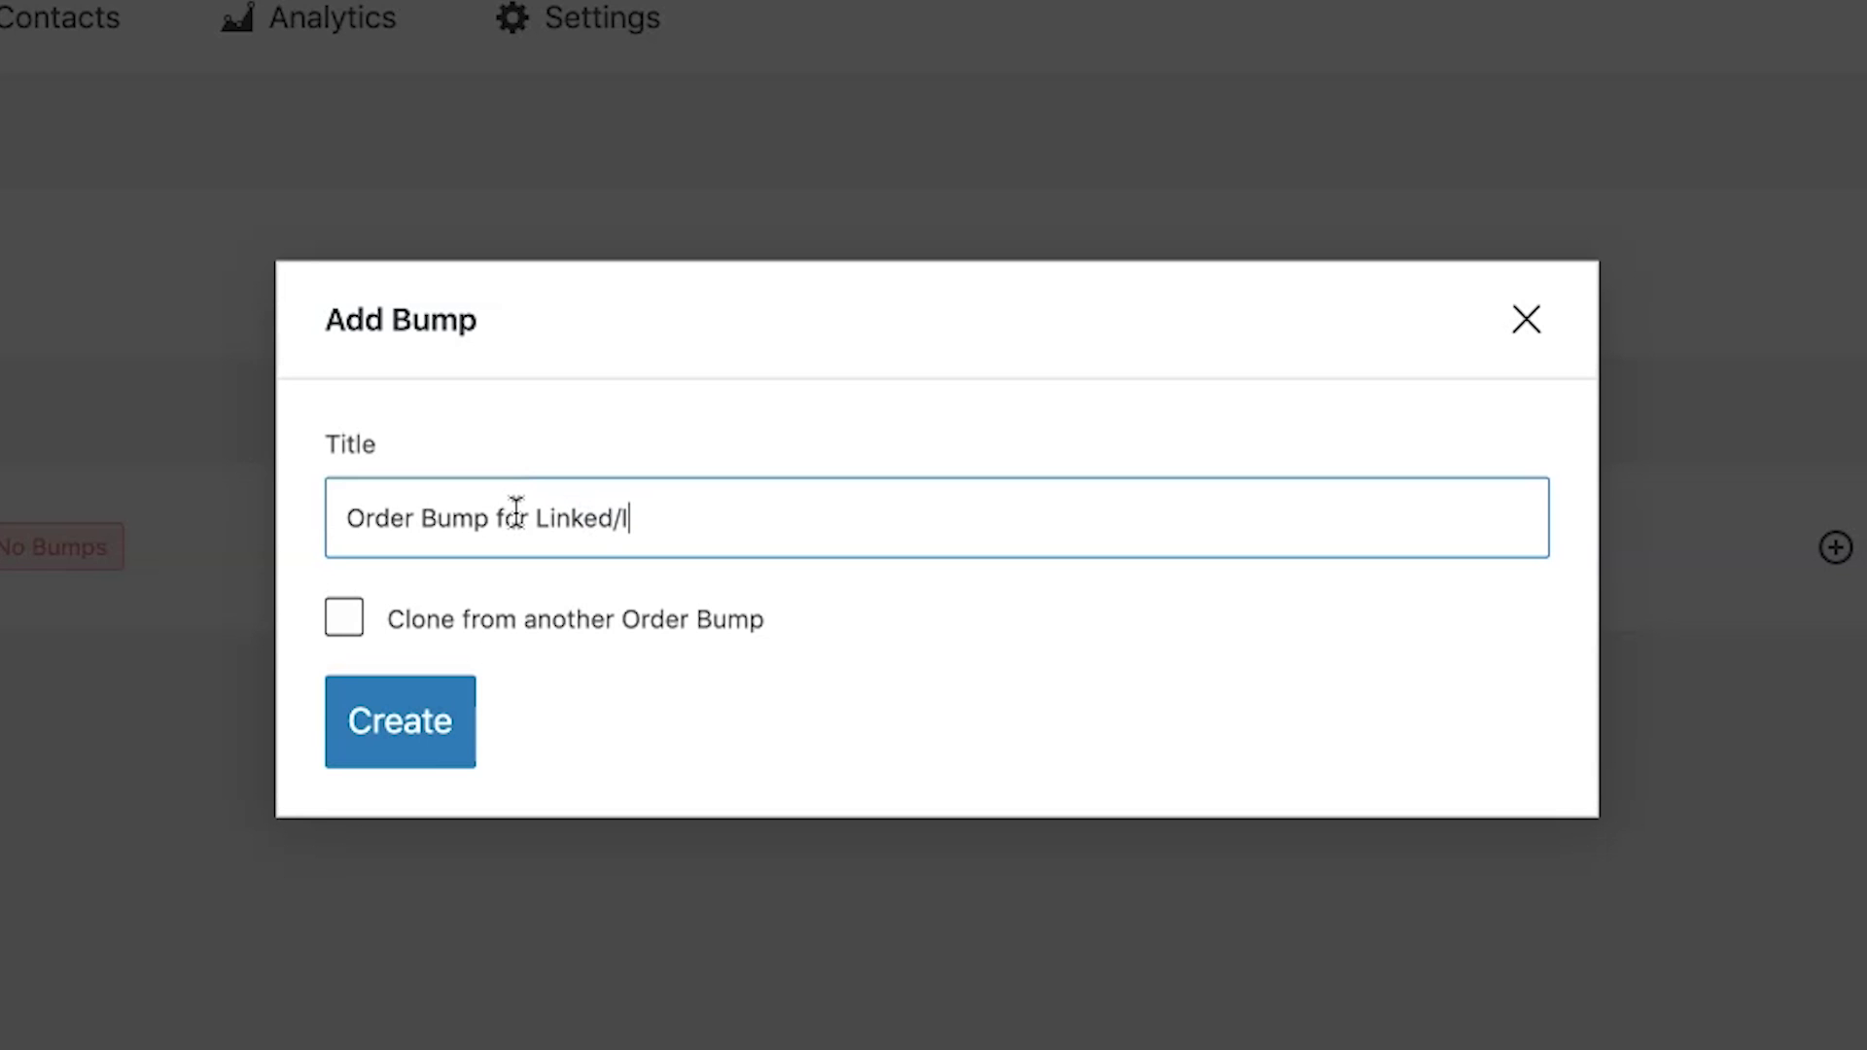
pyautogui.press('BackSpace')
pyautogui.press('BackSpace')
pyautogui.press('BackSpace')
pyautogui.press('BackSpace')
pyautogui.write('u')
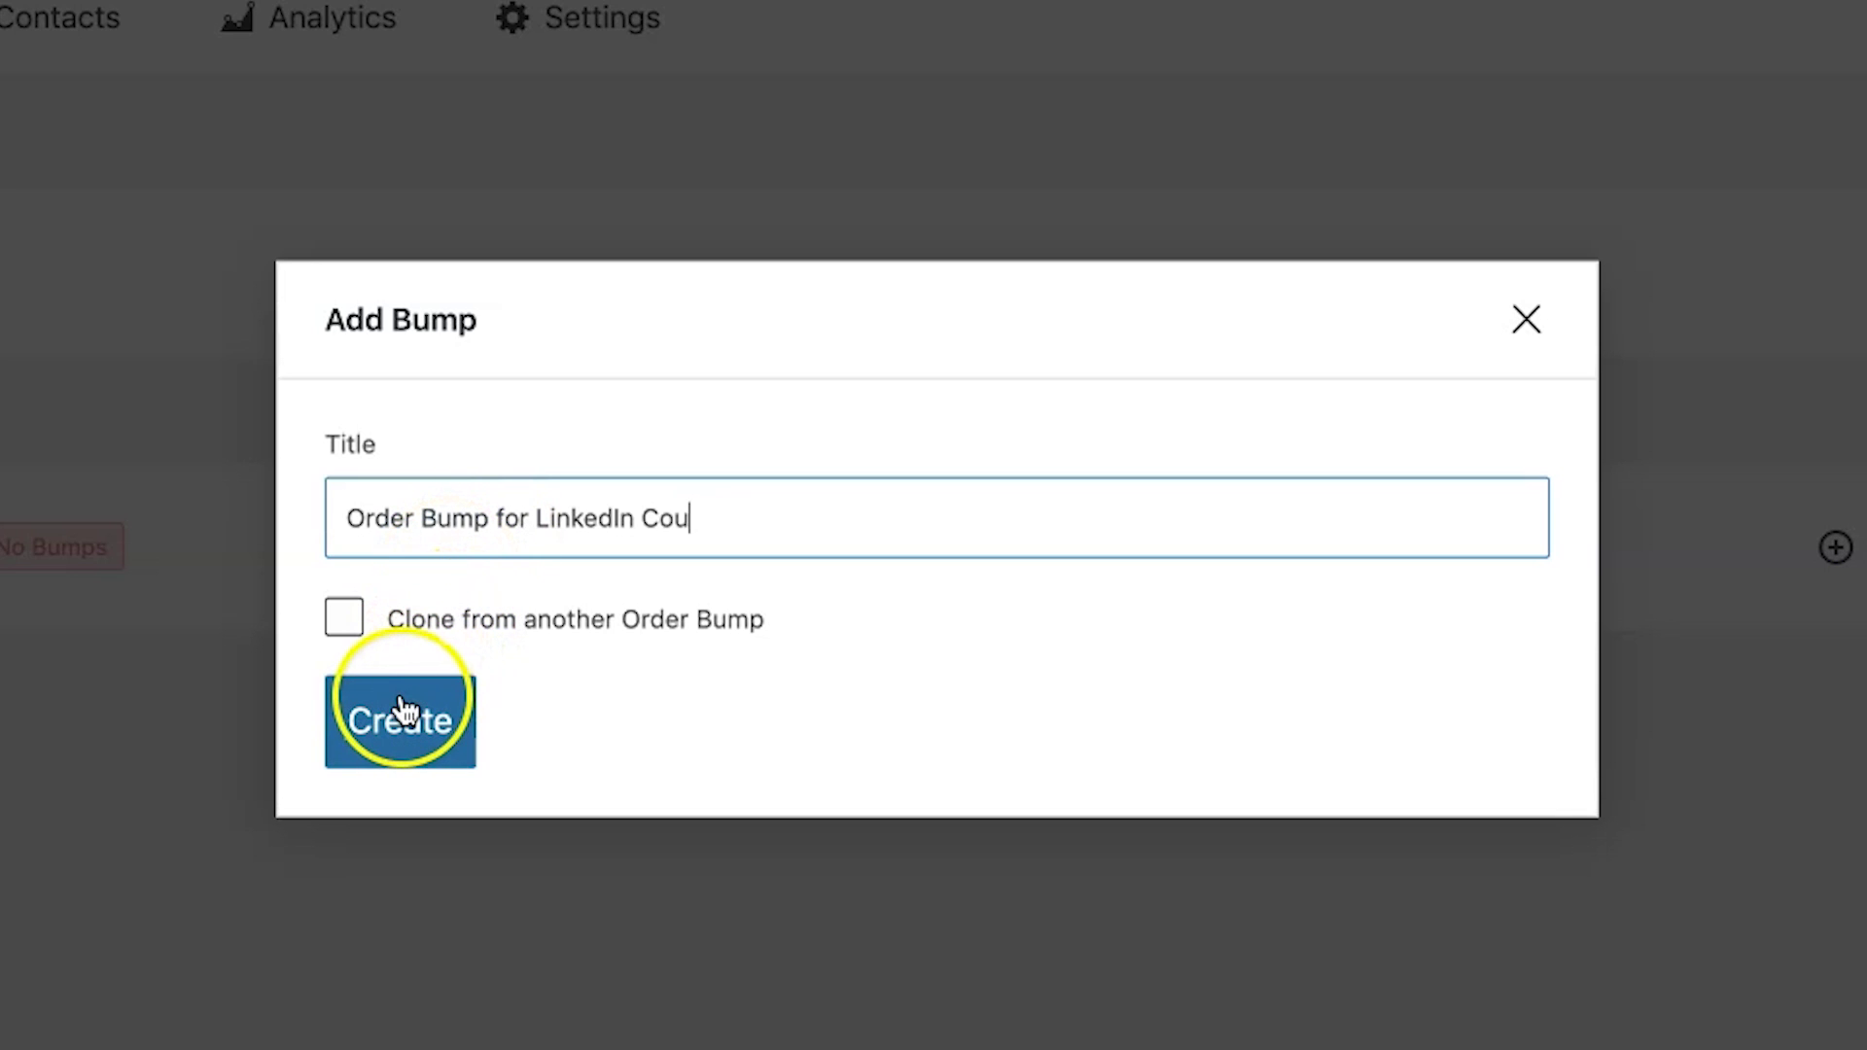
pyautogui.write('sese')
pyautogui.click(367, 720)
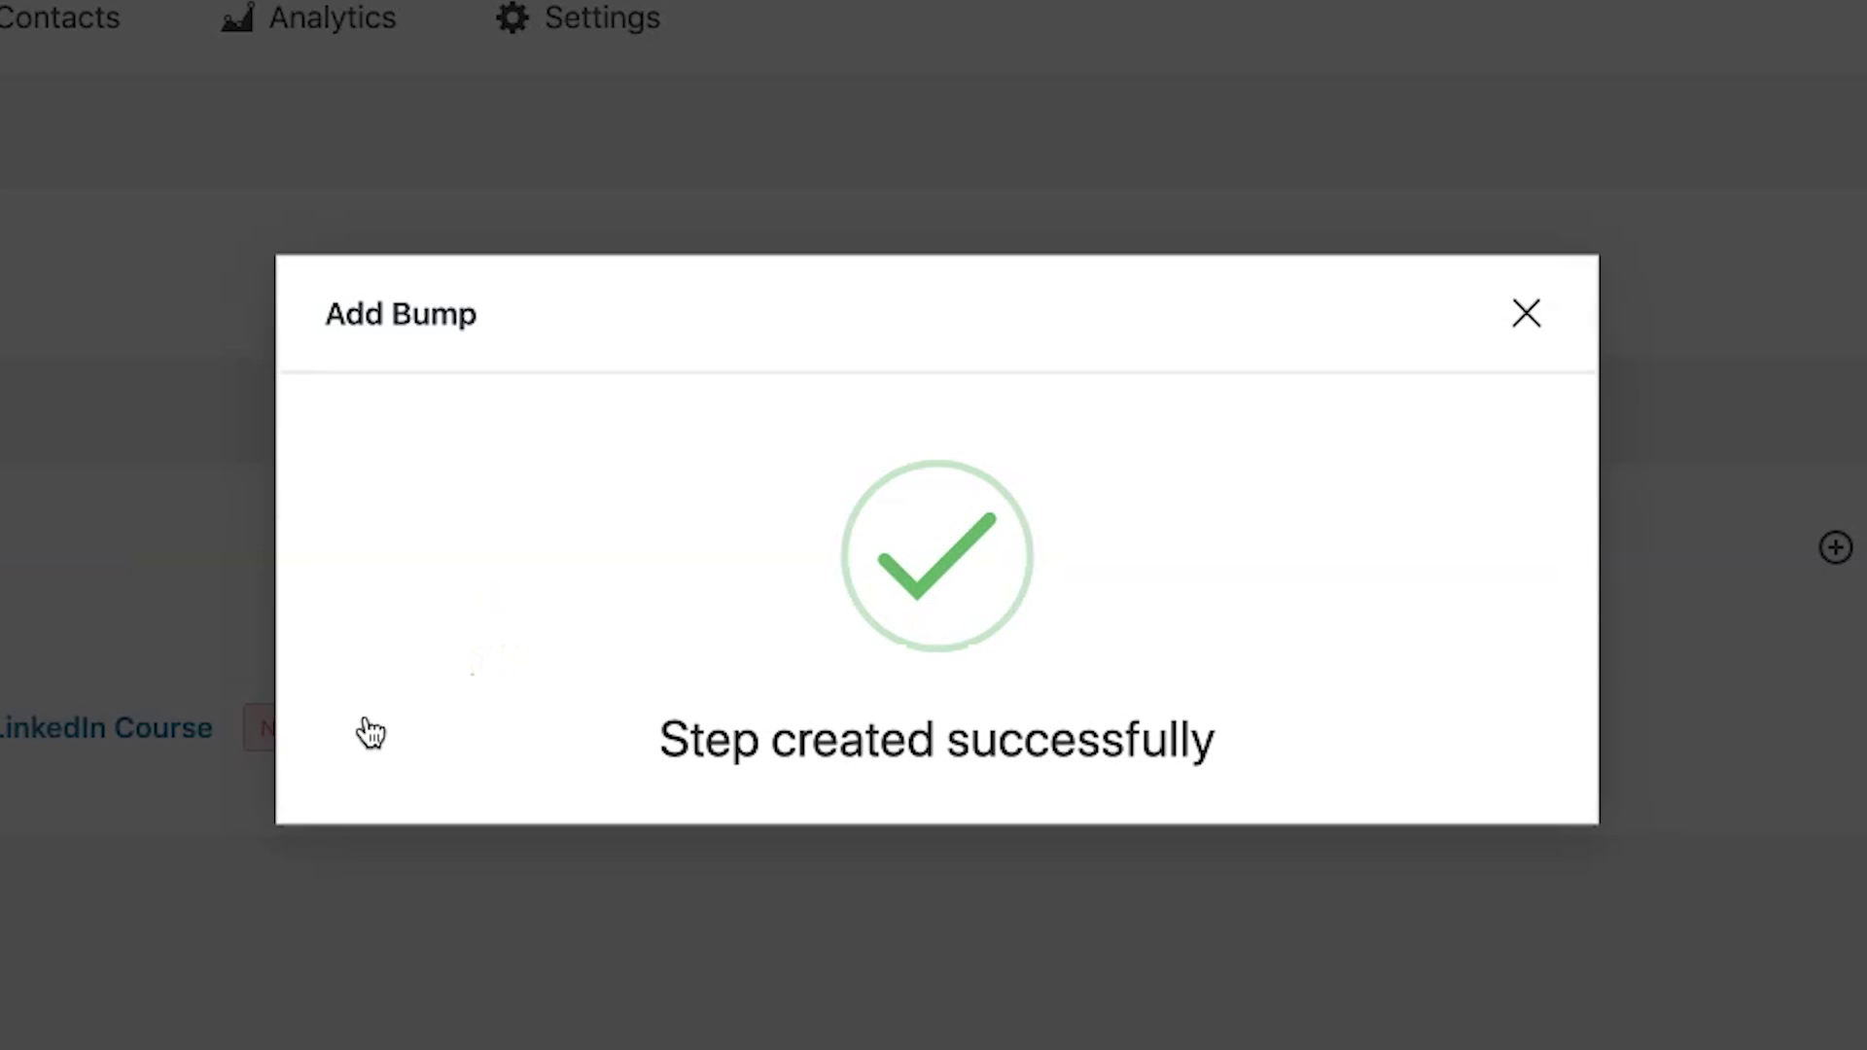
pyautogui.click(1531, 314)
pyautogui.scroll(-1, 980, 842)
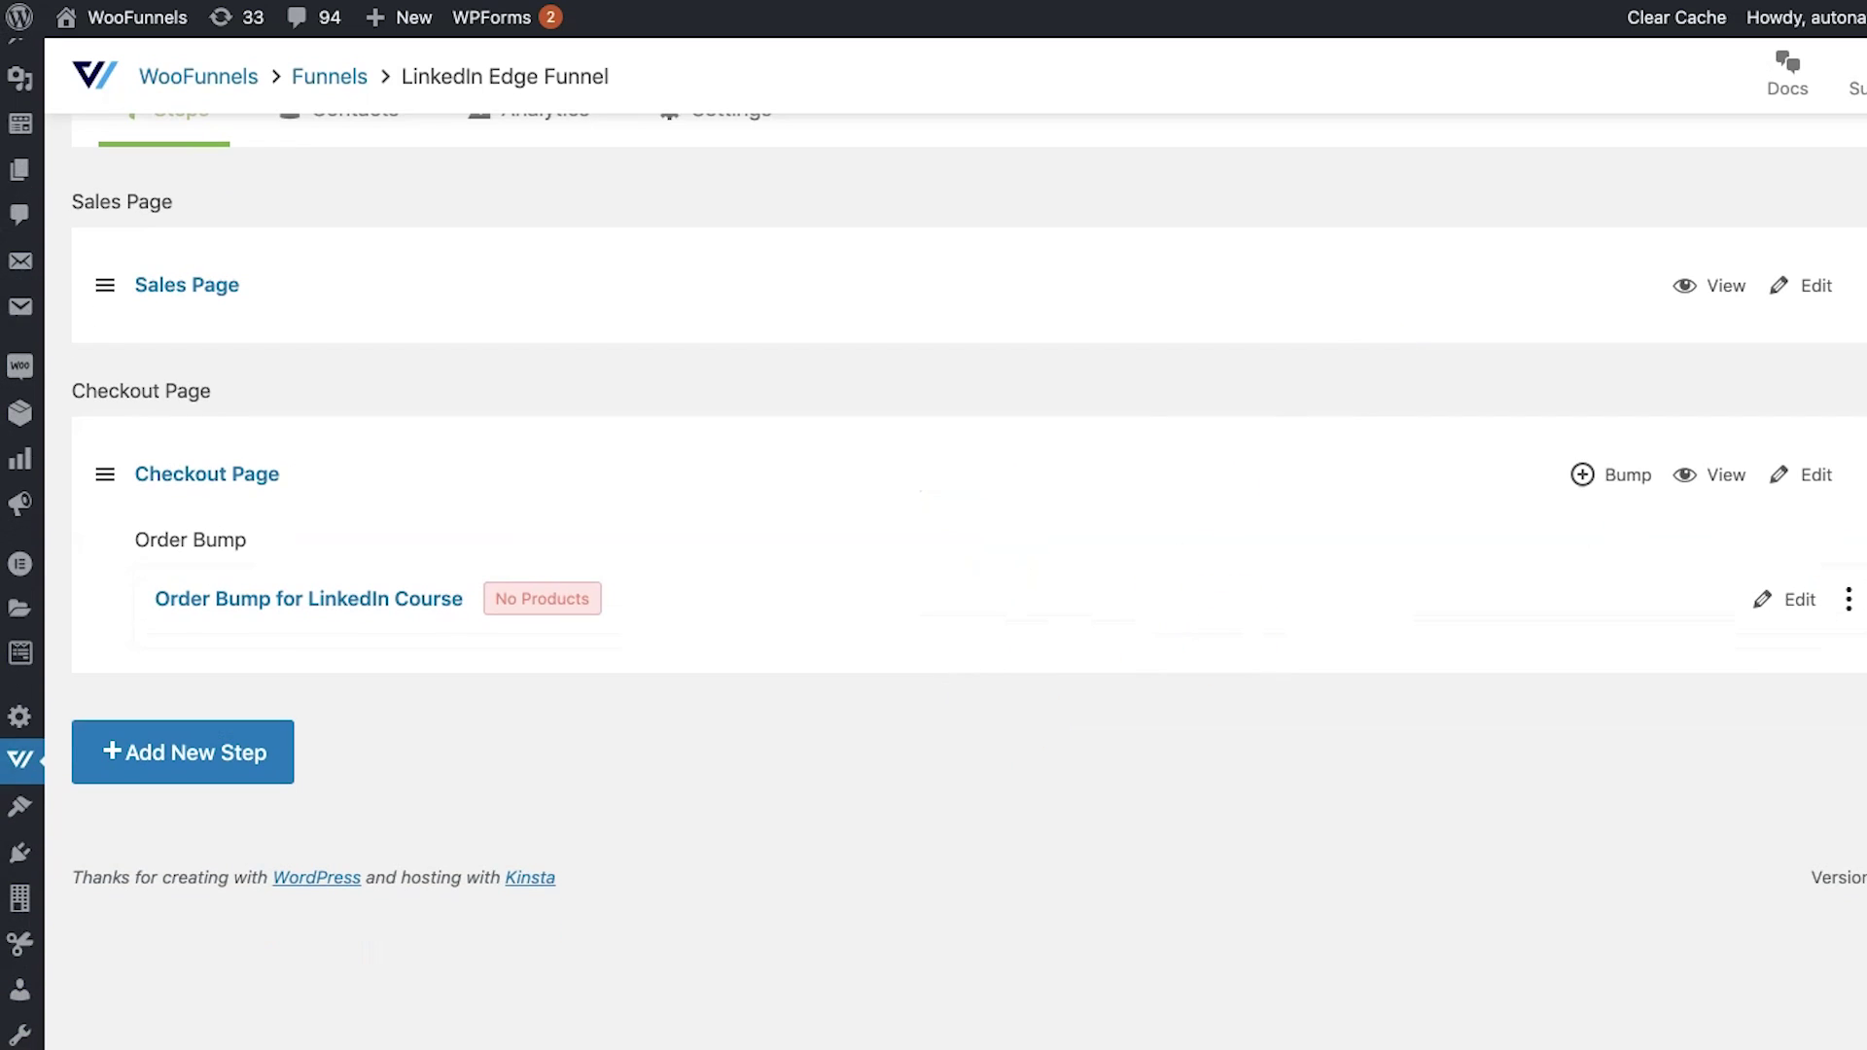
pyautogui.click(1787, 600)
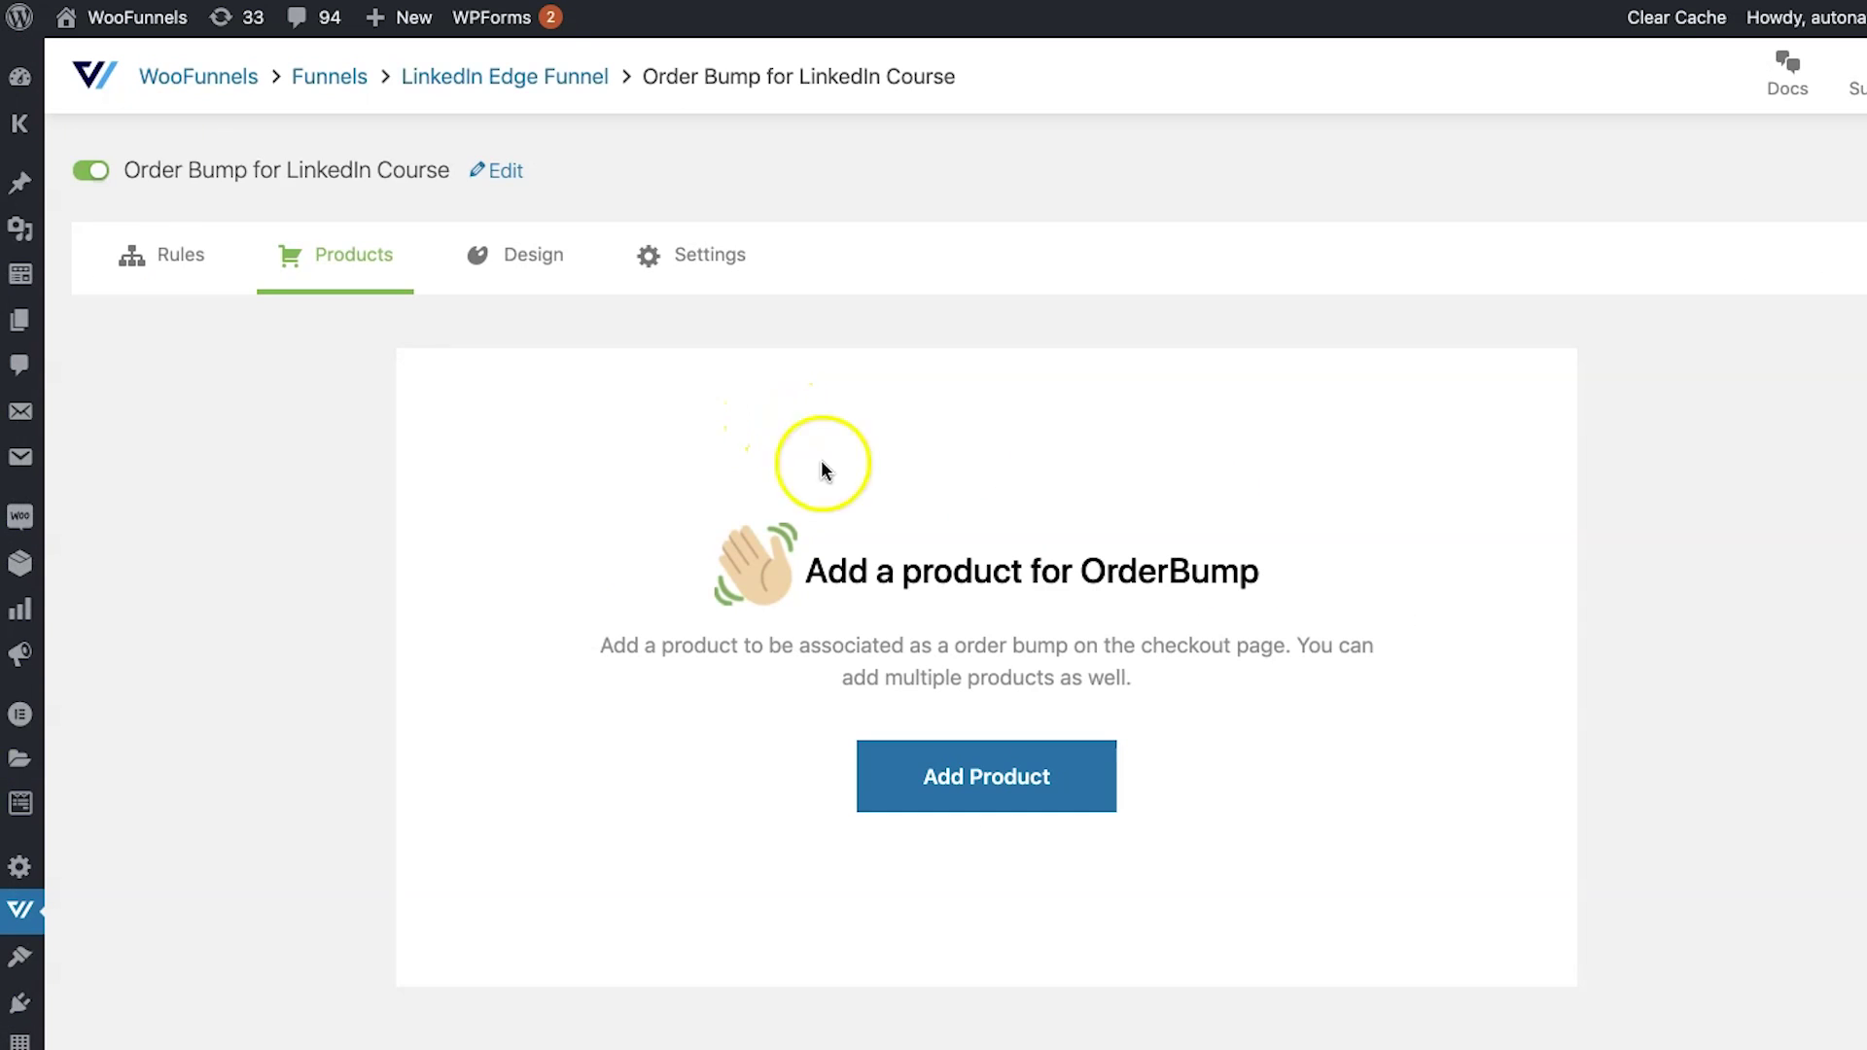
# - Add LinkedIn Posts Writing Masterclass to the bump at 30% off sale price and save
pyautogui.click(962, 778)
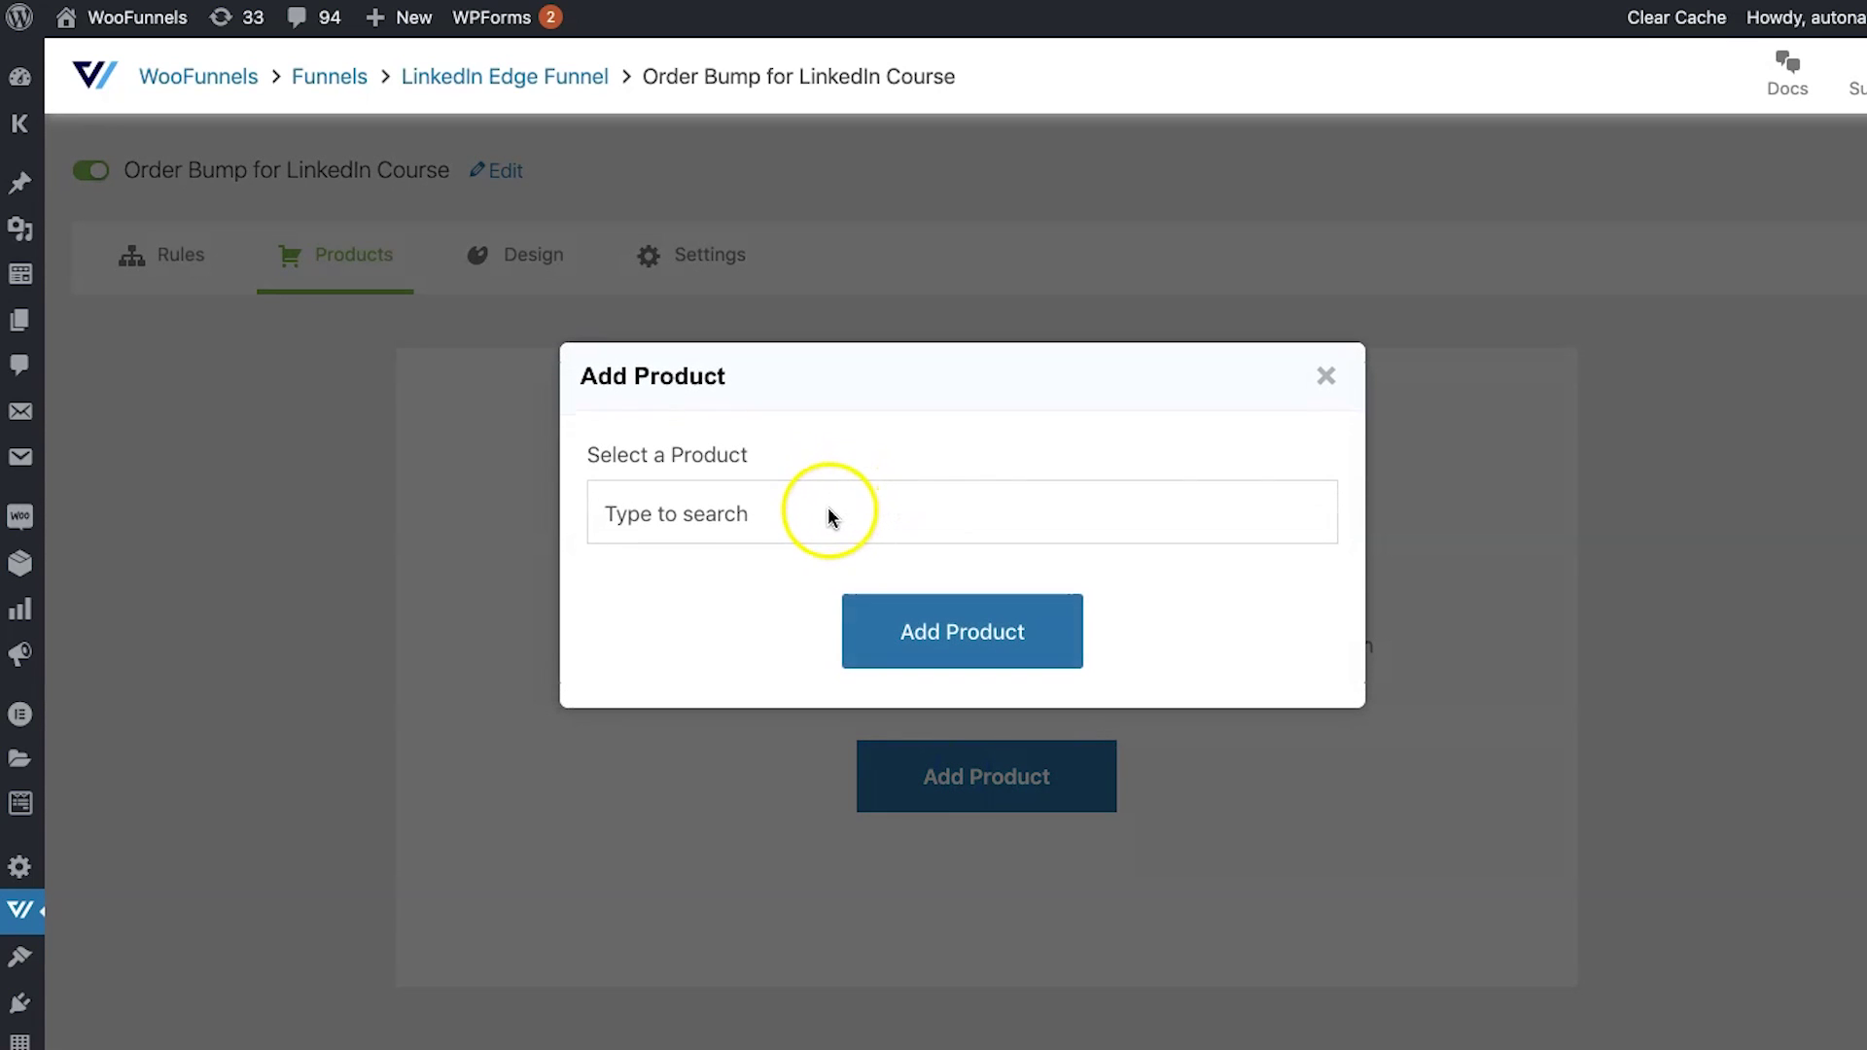
pyautogui.click(828, 515)
pyautogui.write('linked')
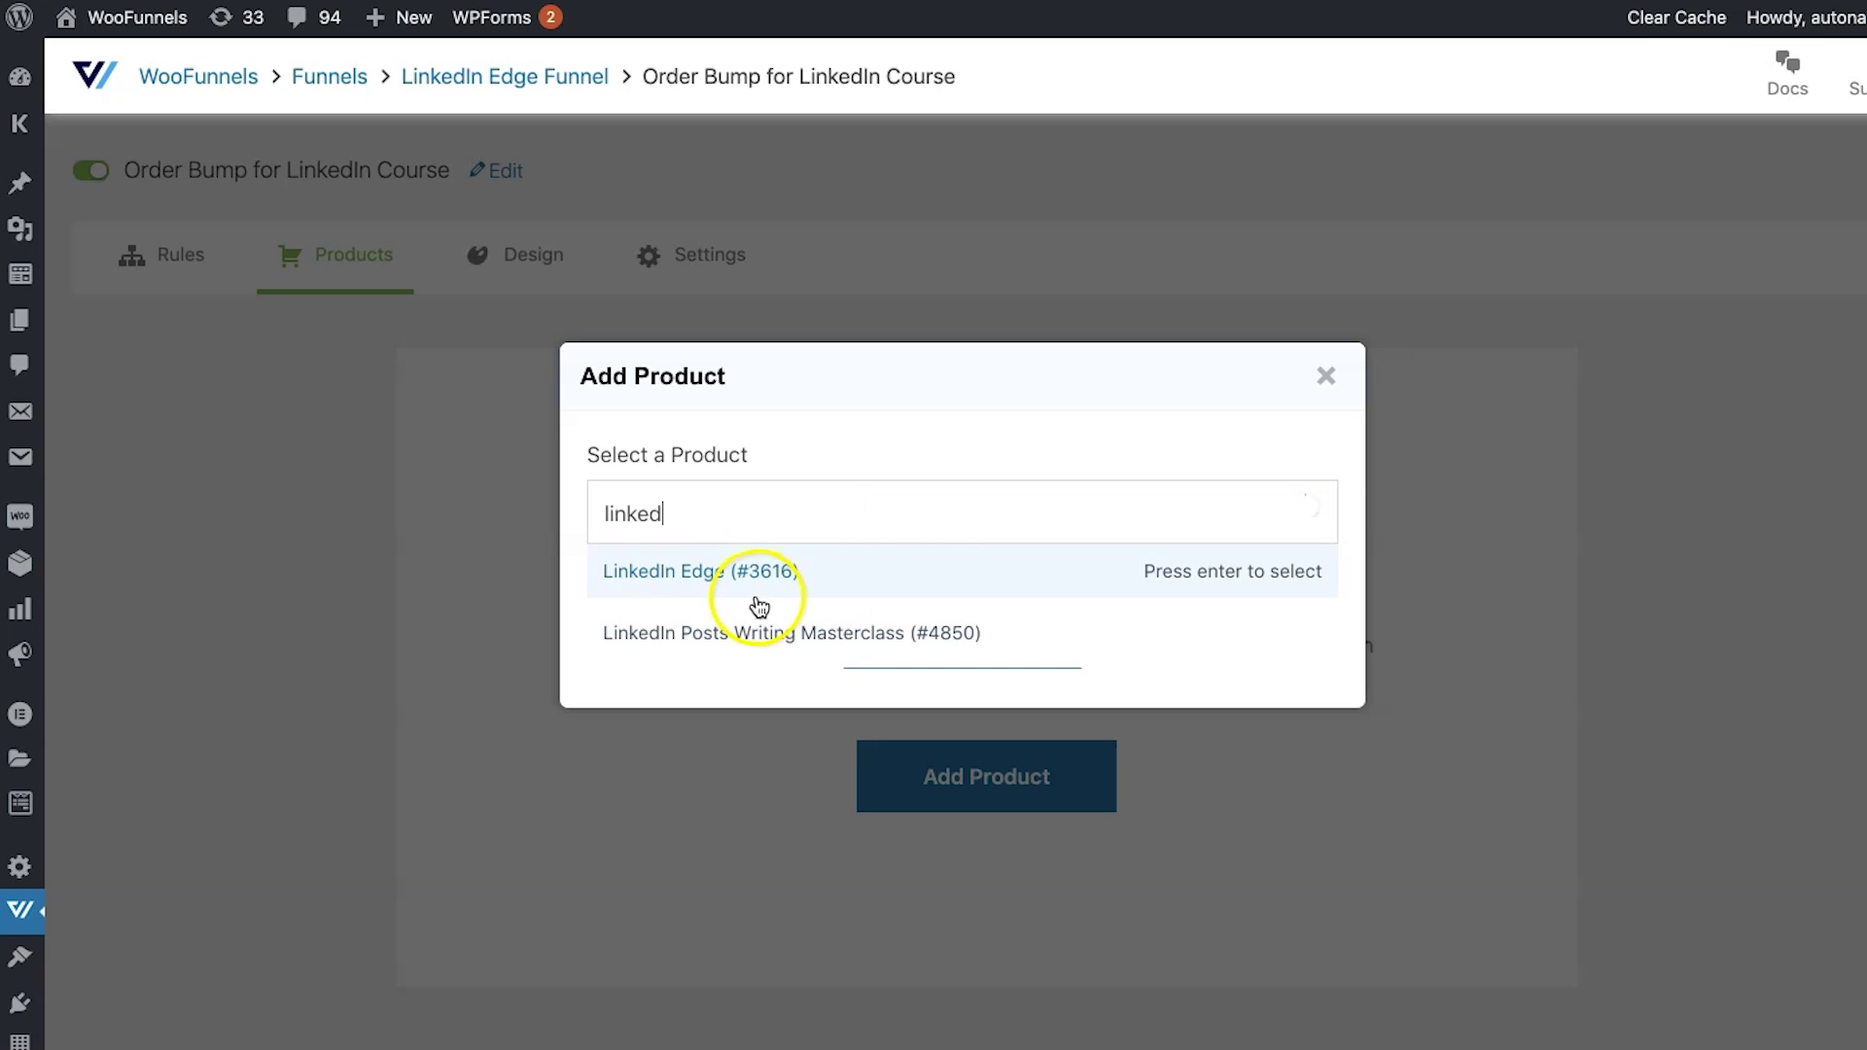
pyautogui.click(722, 638)
pyautogui.click(948, 615)
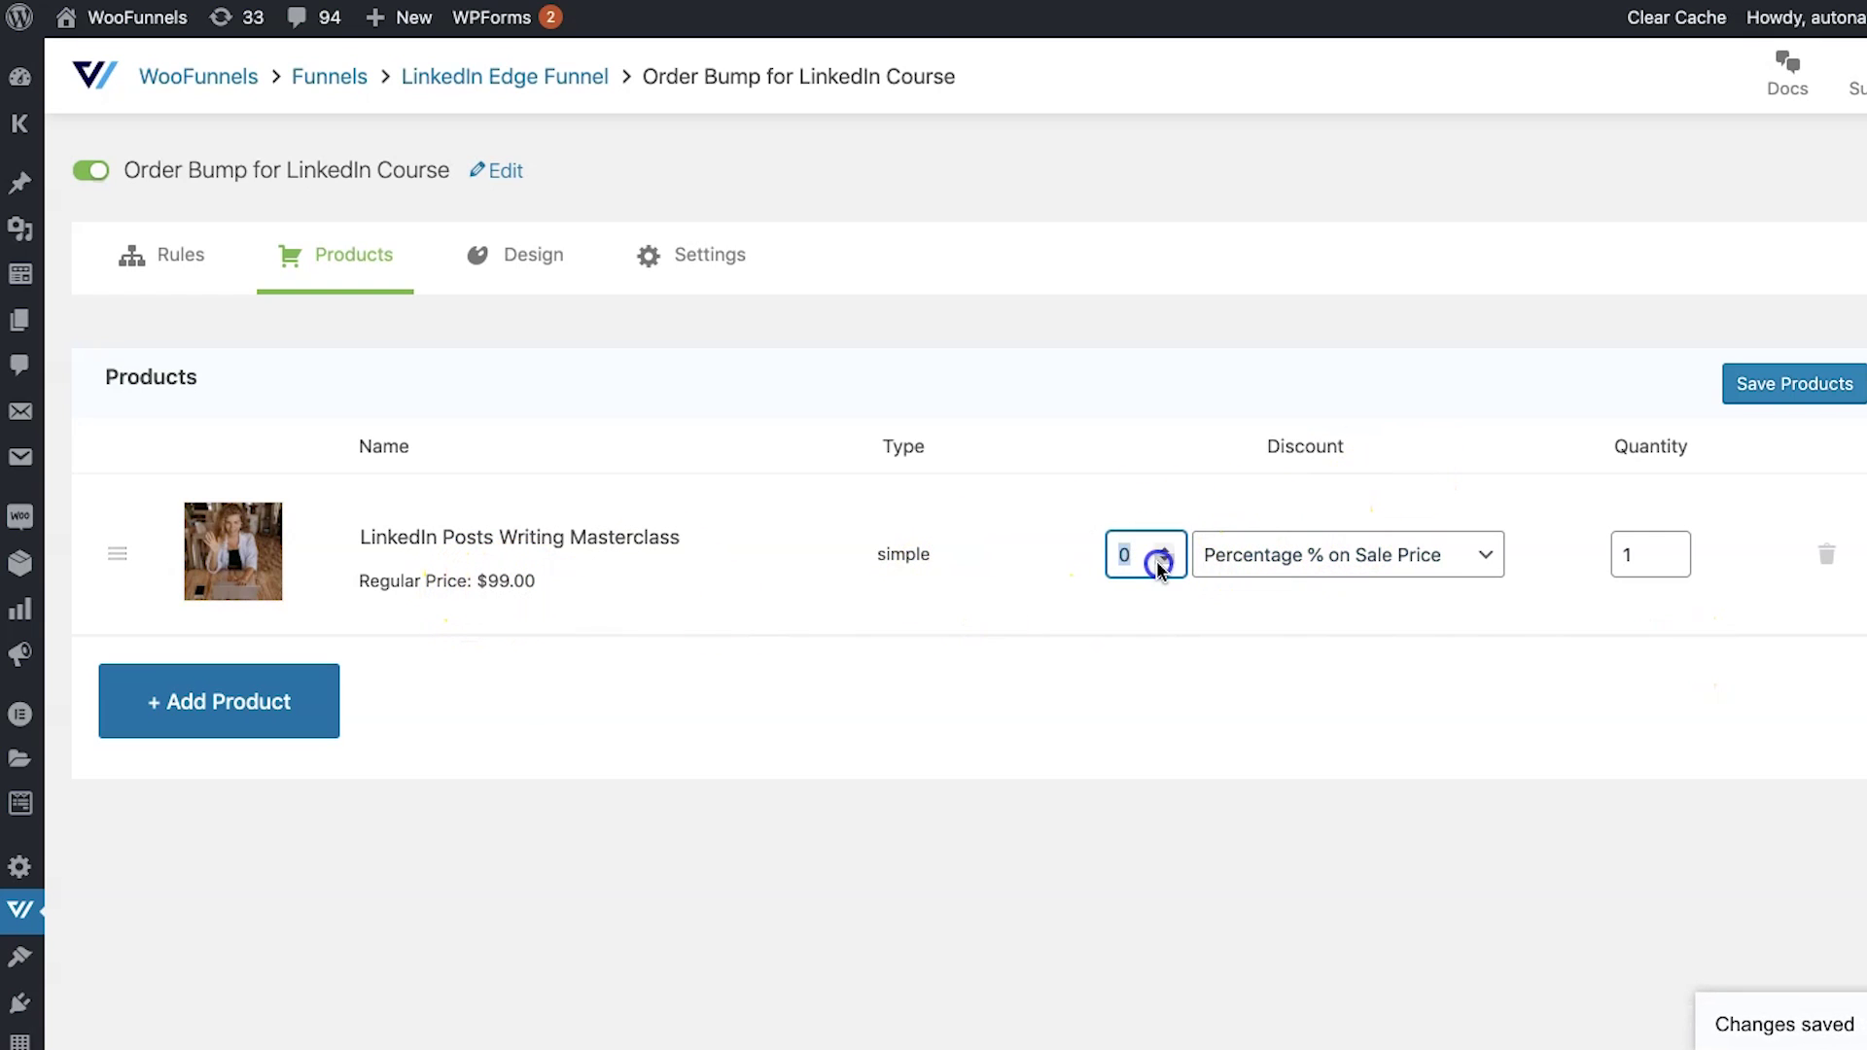
pyautogui.write('0')
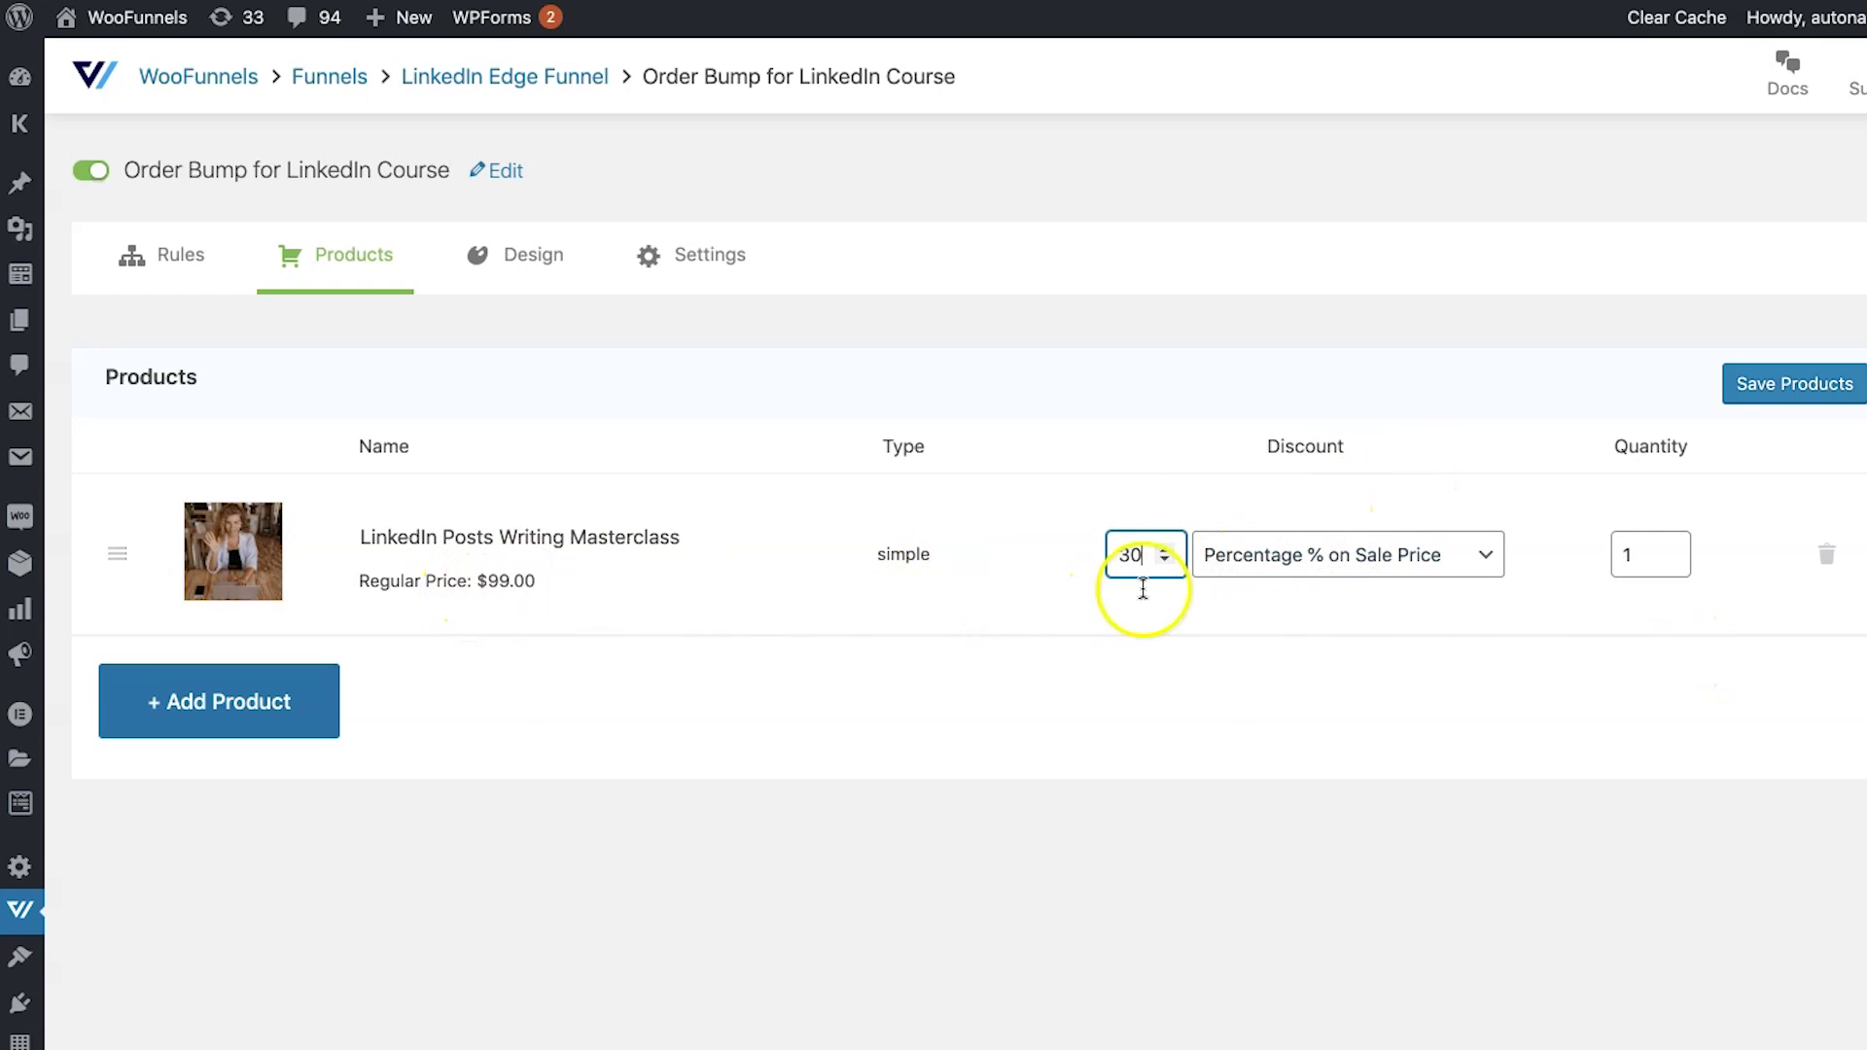
pyautogui.click(1240, 715)
pyautogui.click(1750, 394)
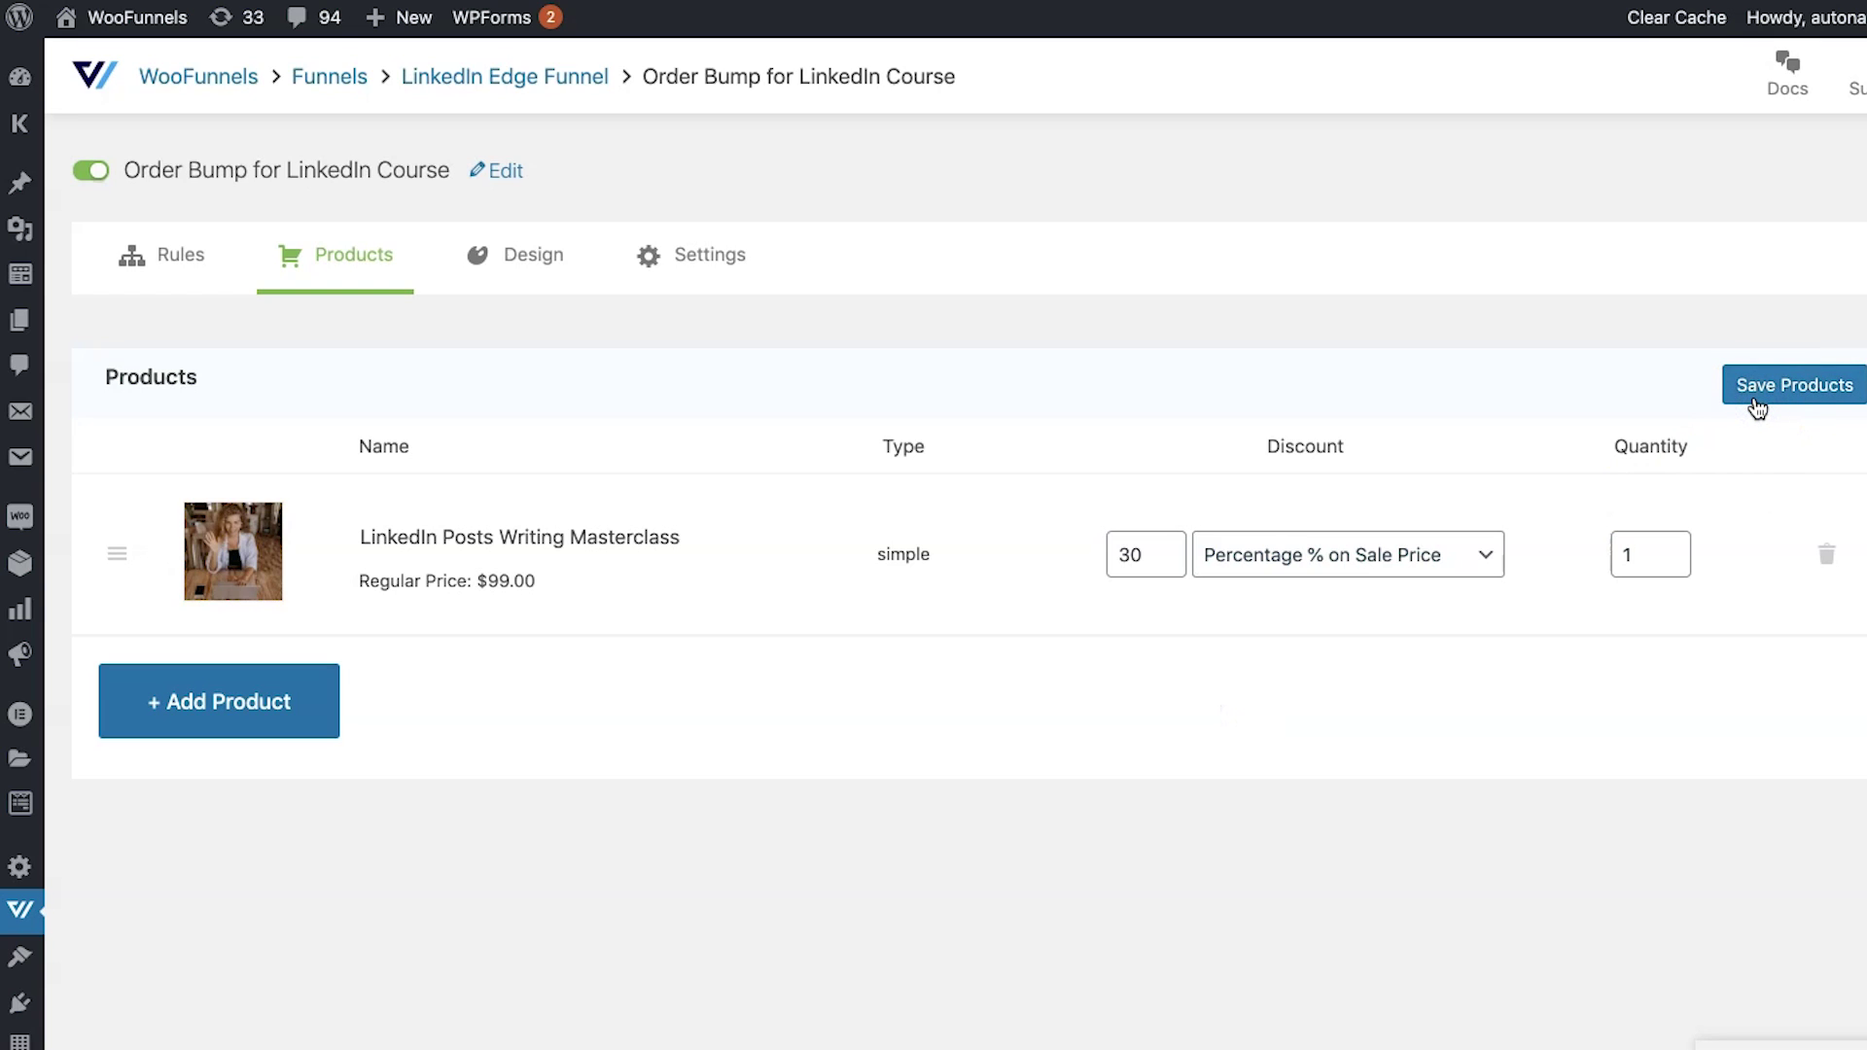
pyautogui.click(516, 277)
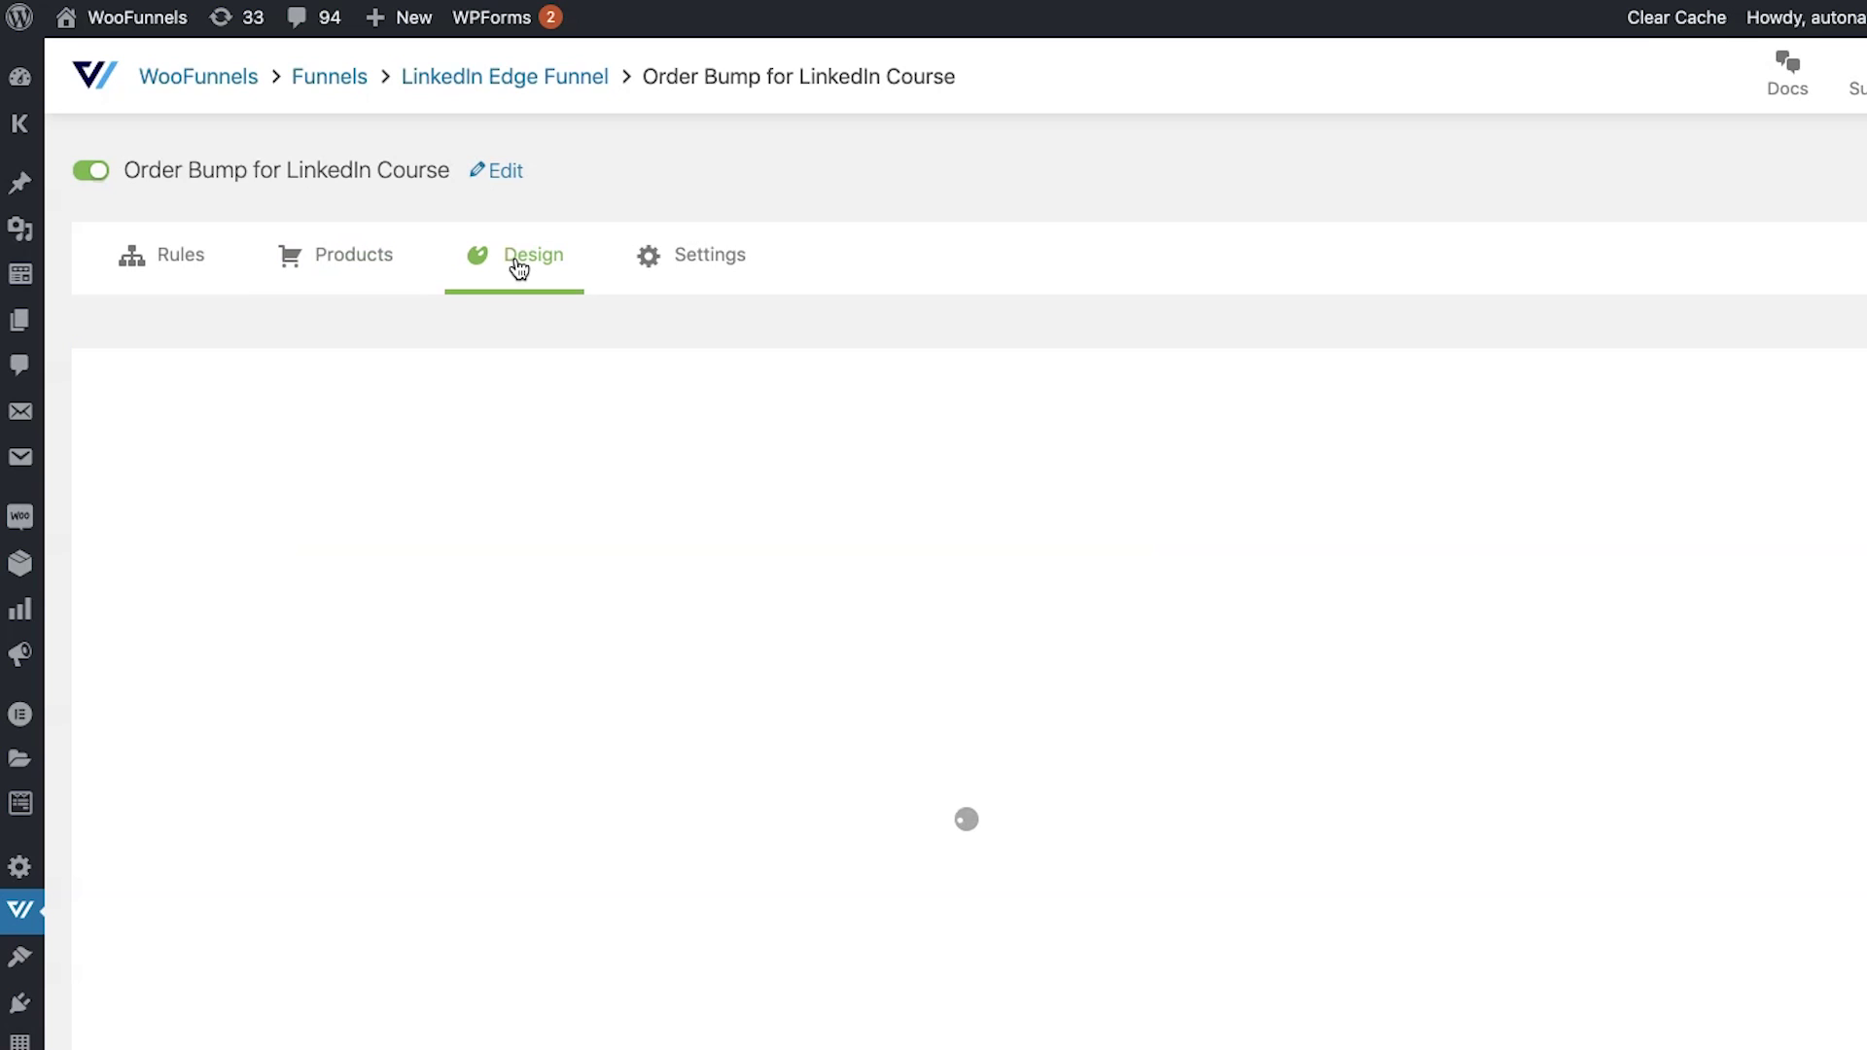
# - Switch the order bump to the Exclusive Offer layout
pyautogui.scroll(-2, 846, 584)
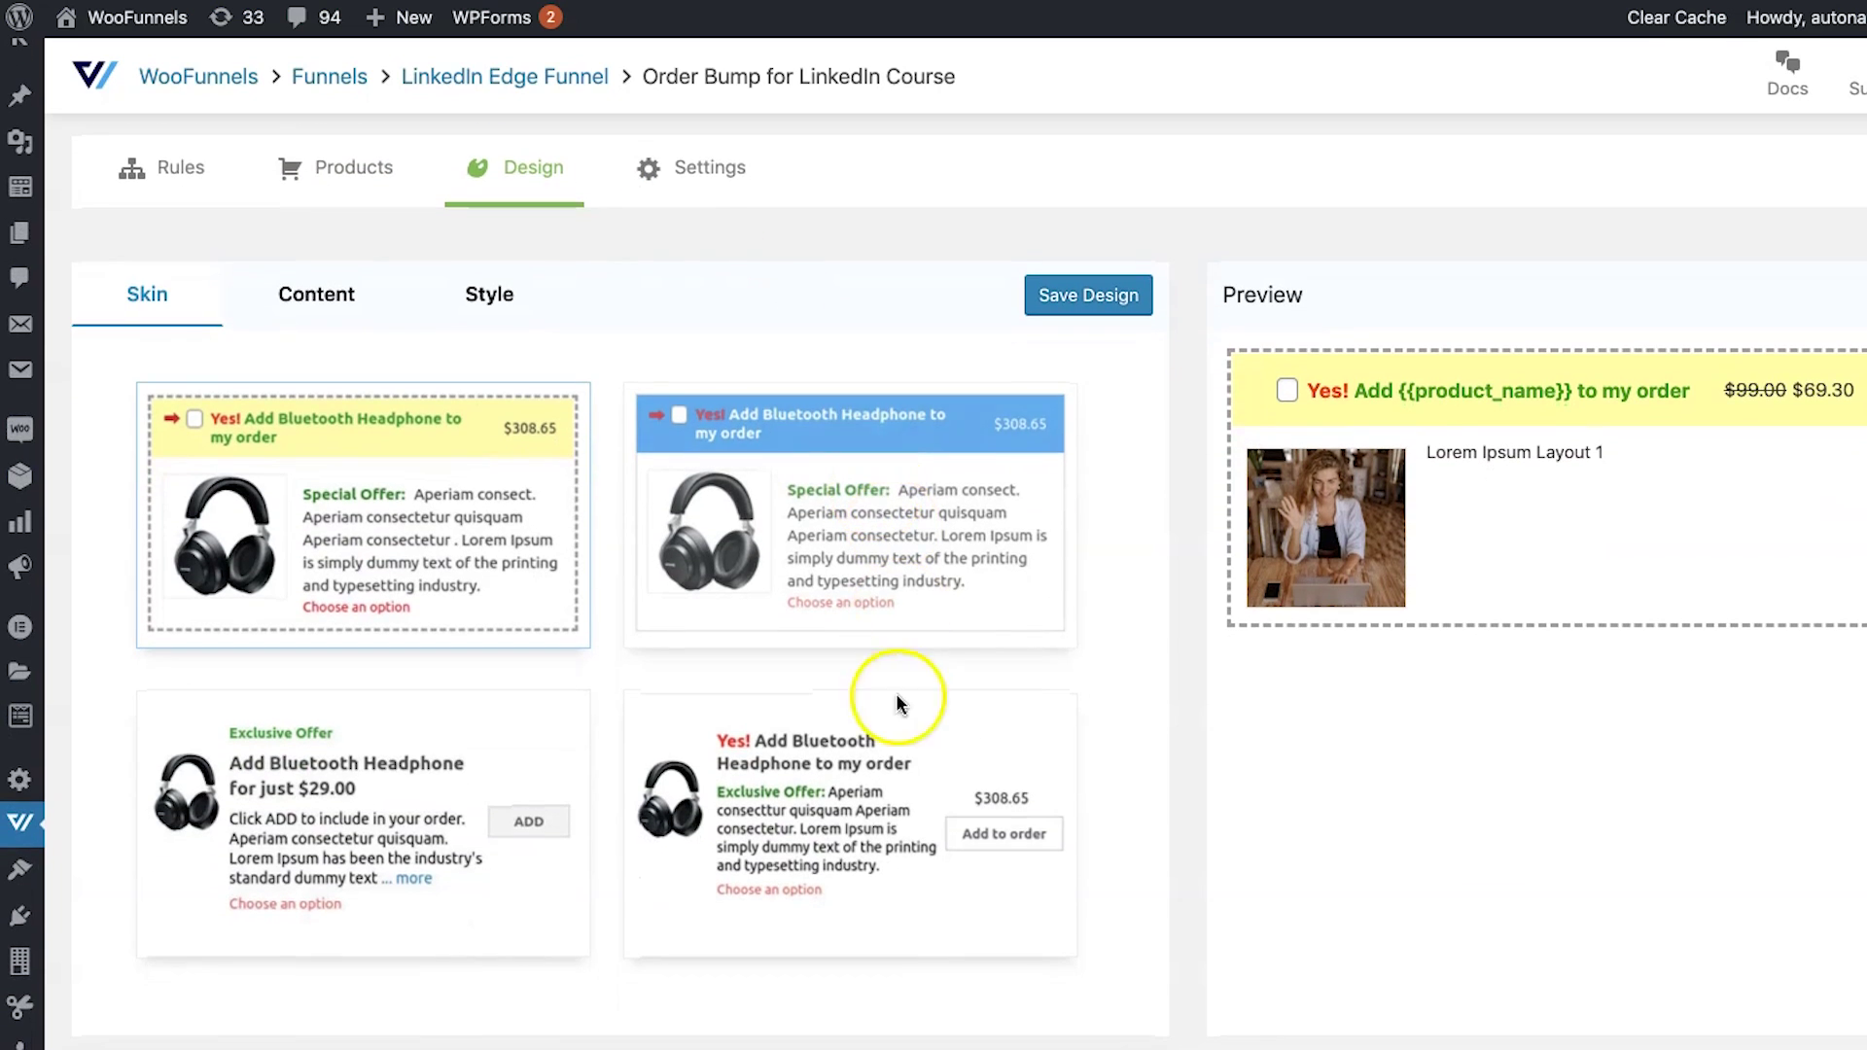
pyautogui.click(521, 796)
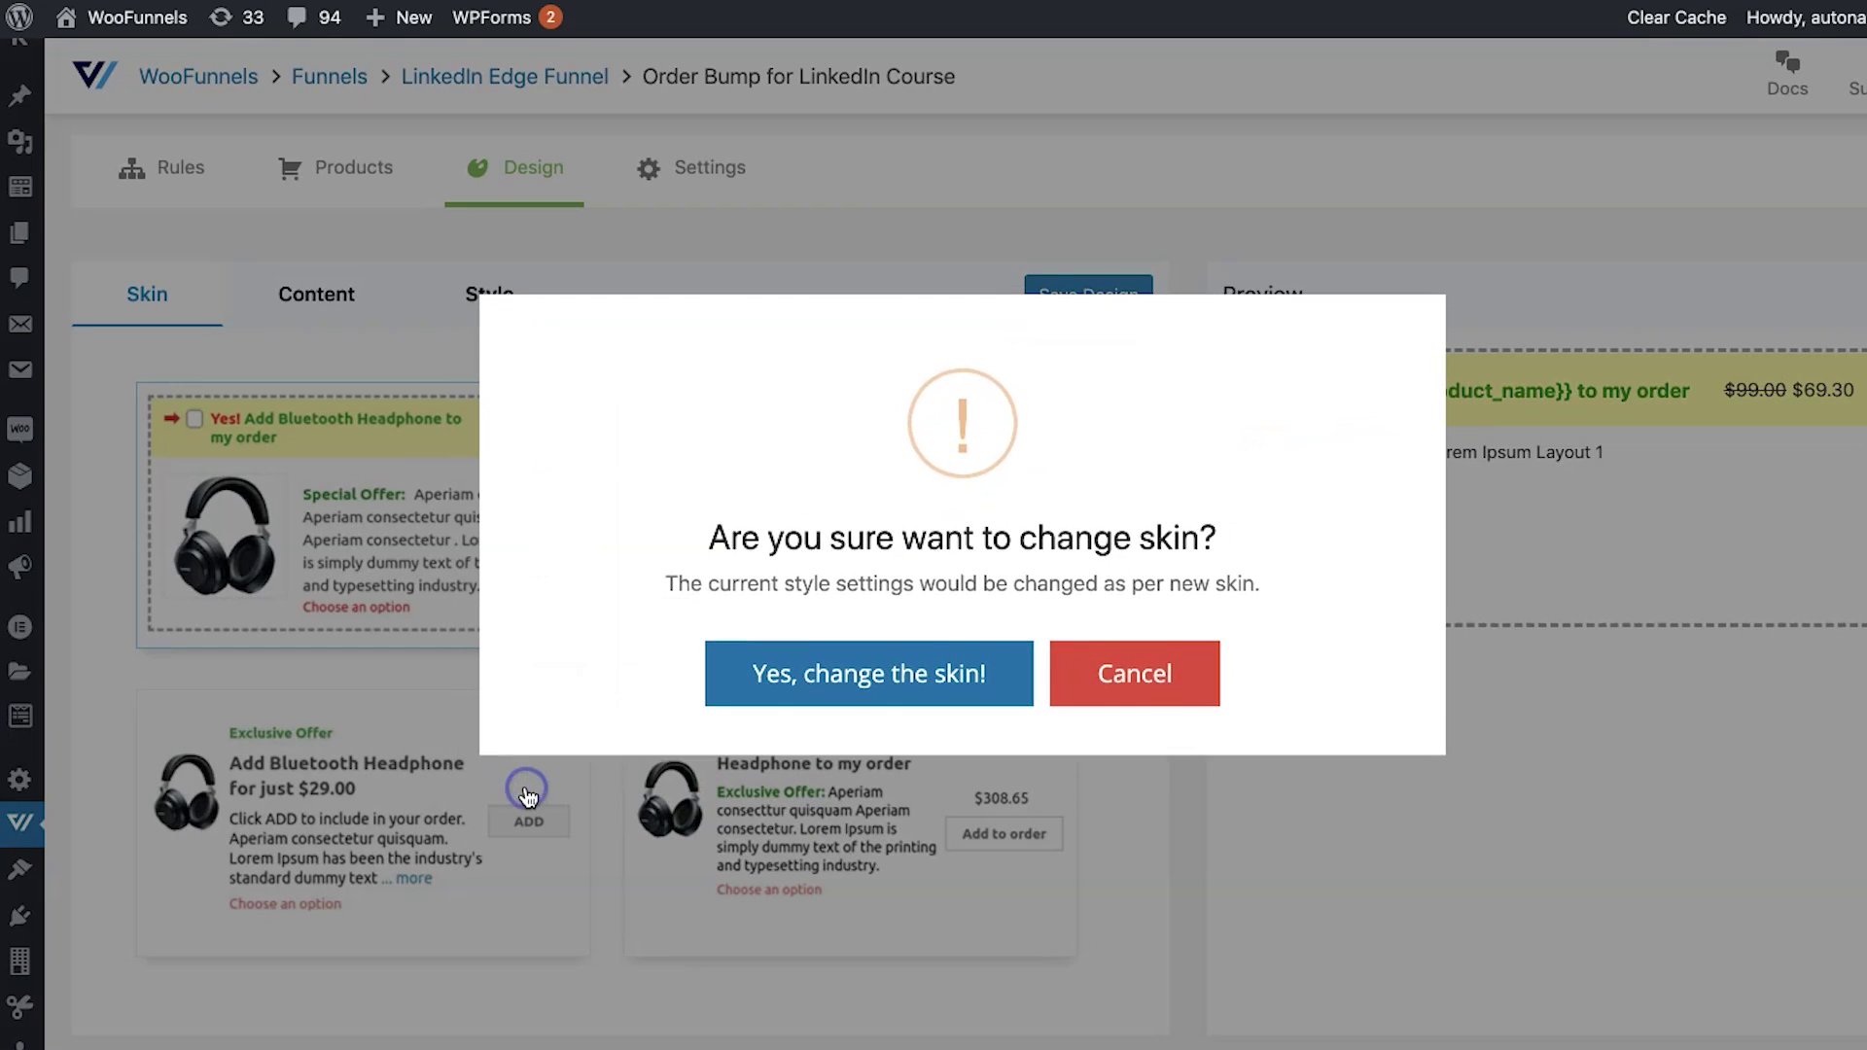
pyautogui.click(775, 681)
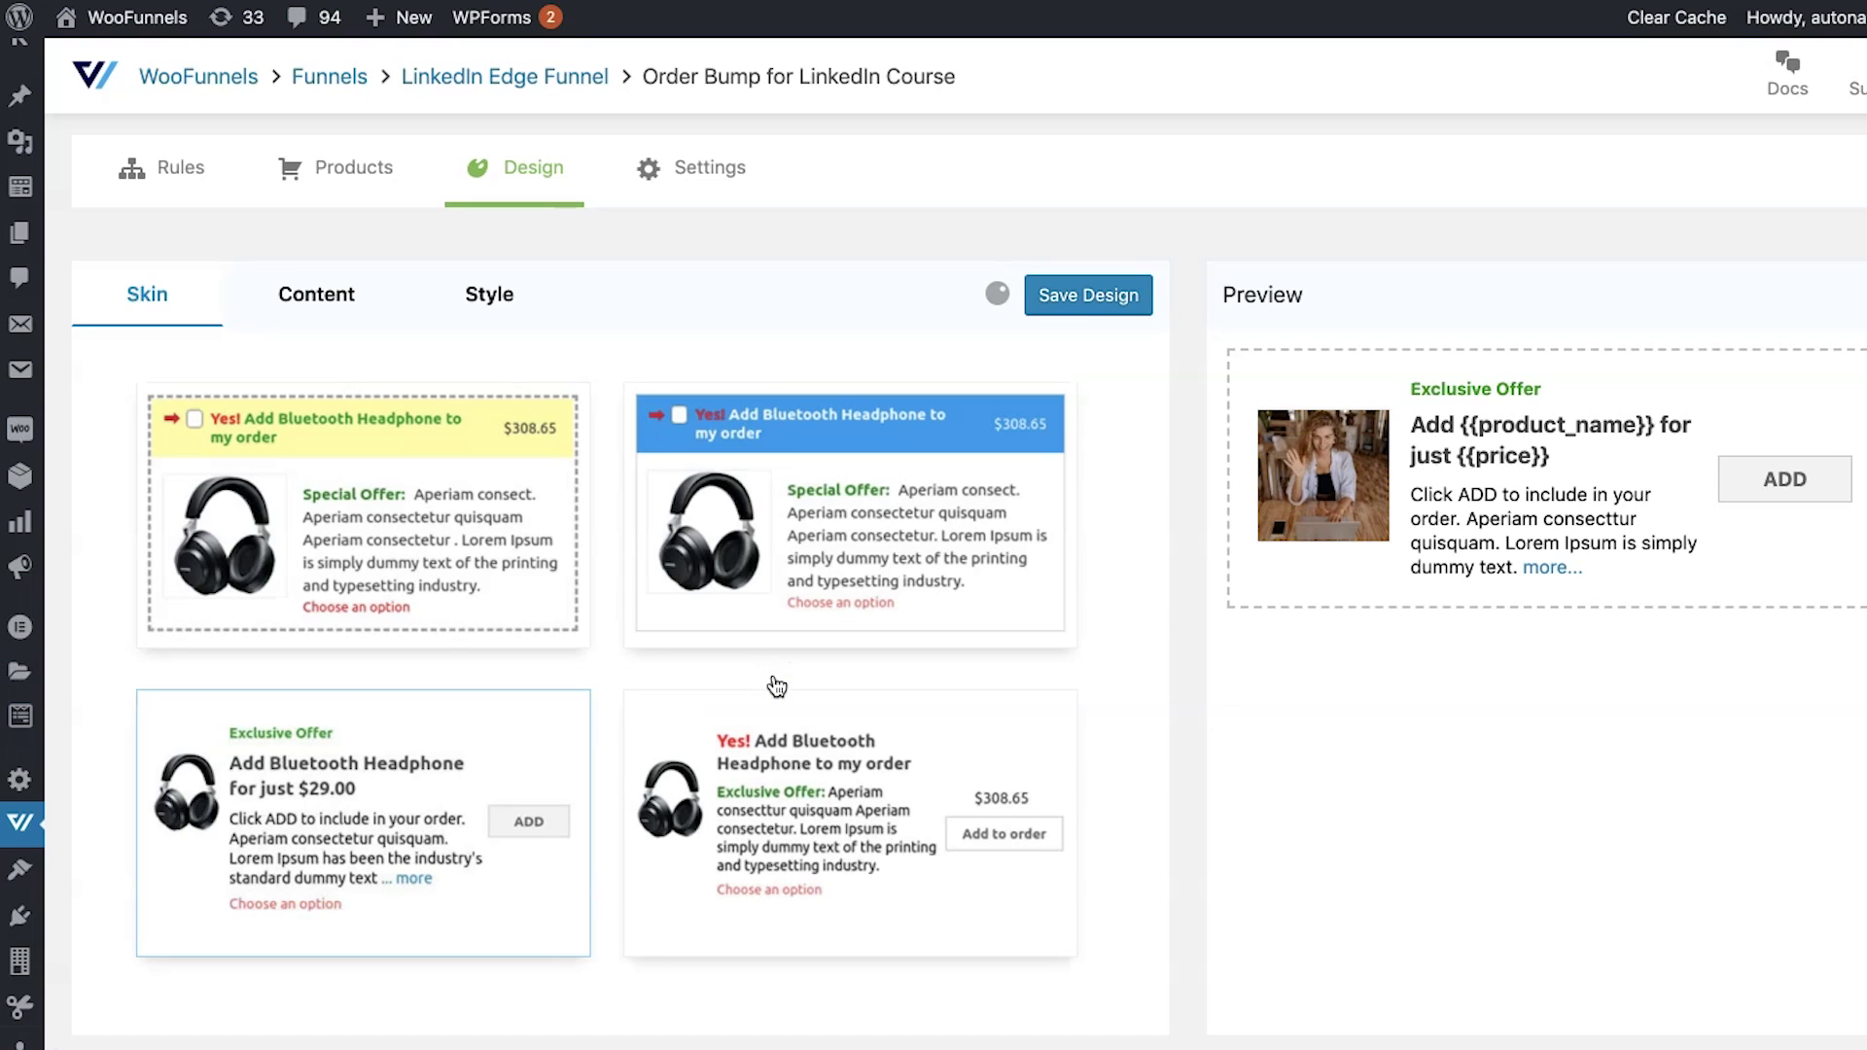
# - Replace the placeholder short description with the pasted masterclass pitch
pyautogui.scroll(-1, 811, 681)
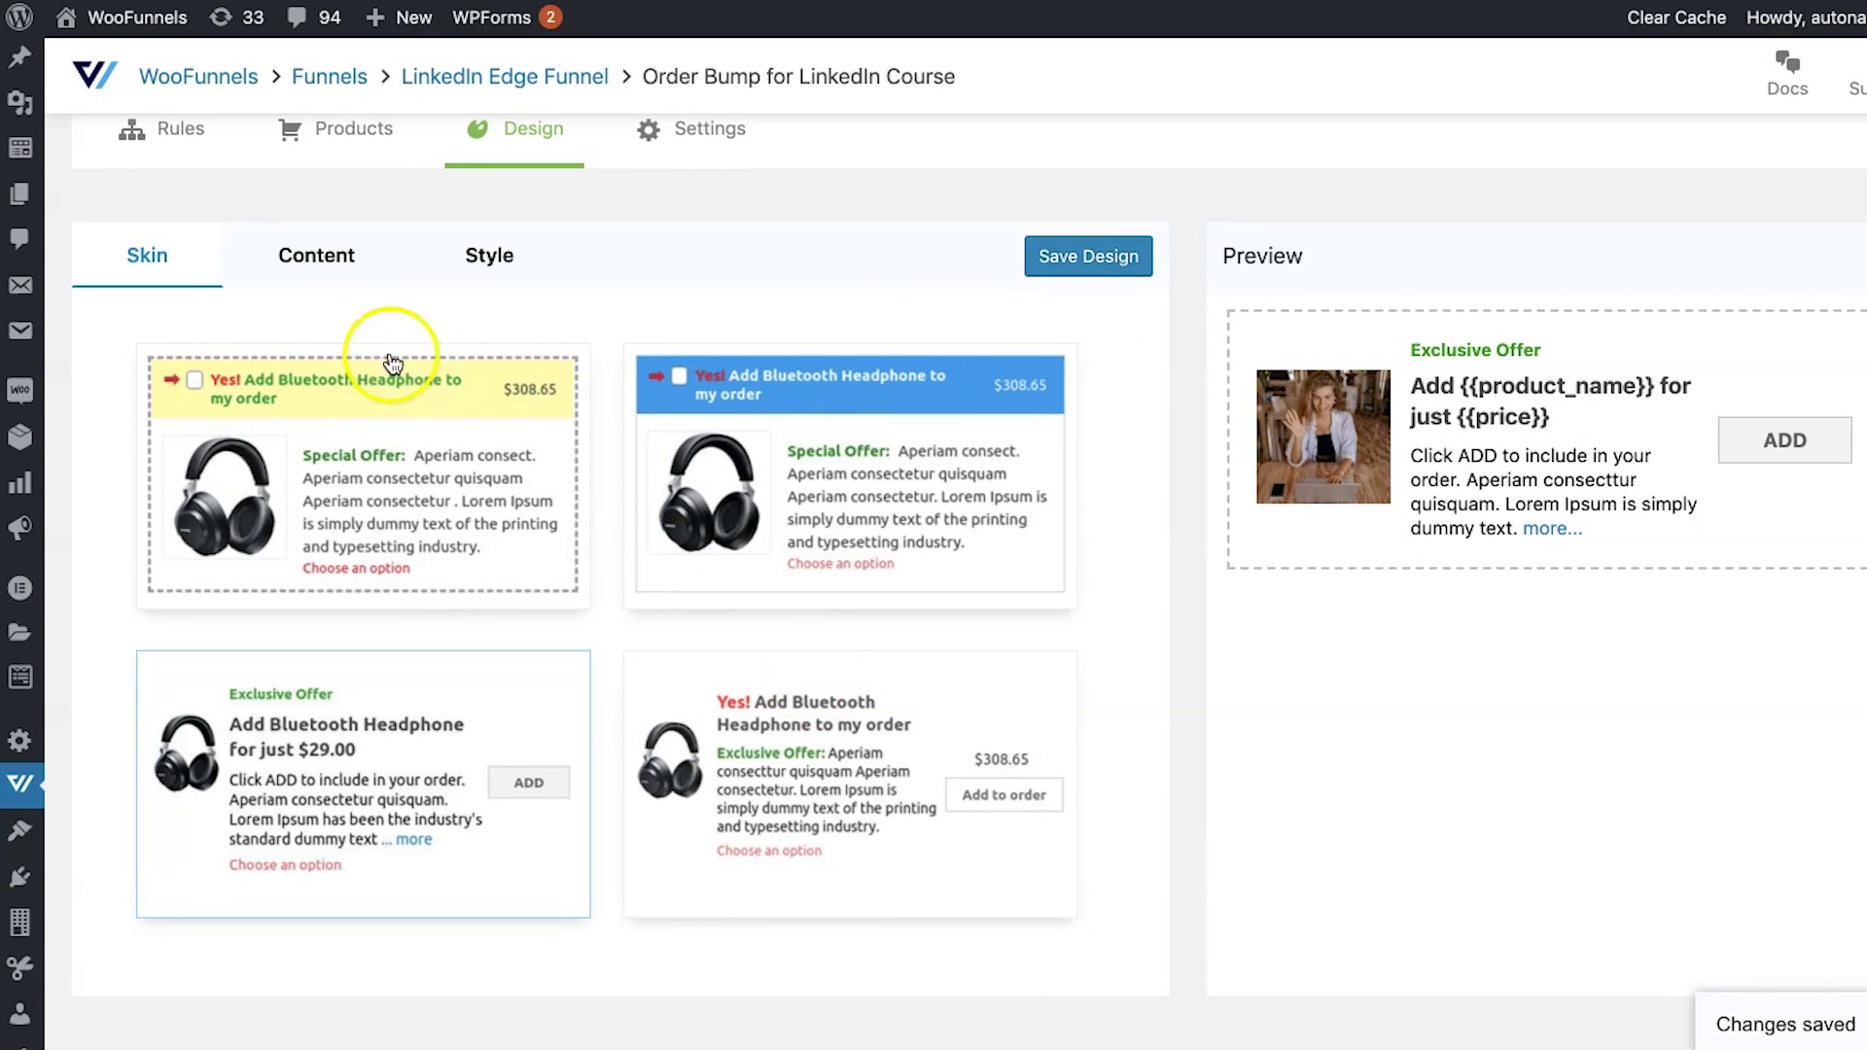
pyautogui.click(316, 257)
pyautogui.scroll(-3, 634, 597)
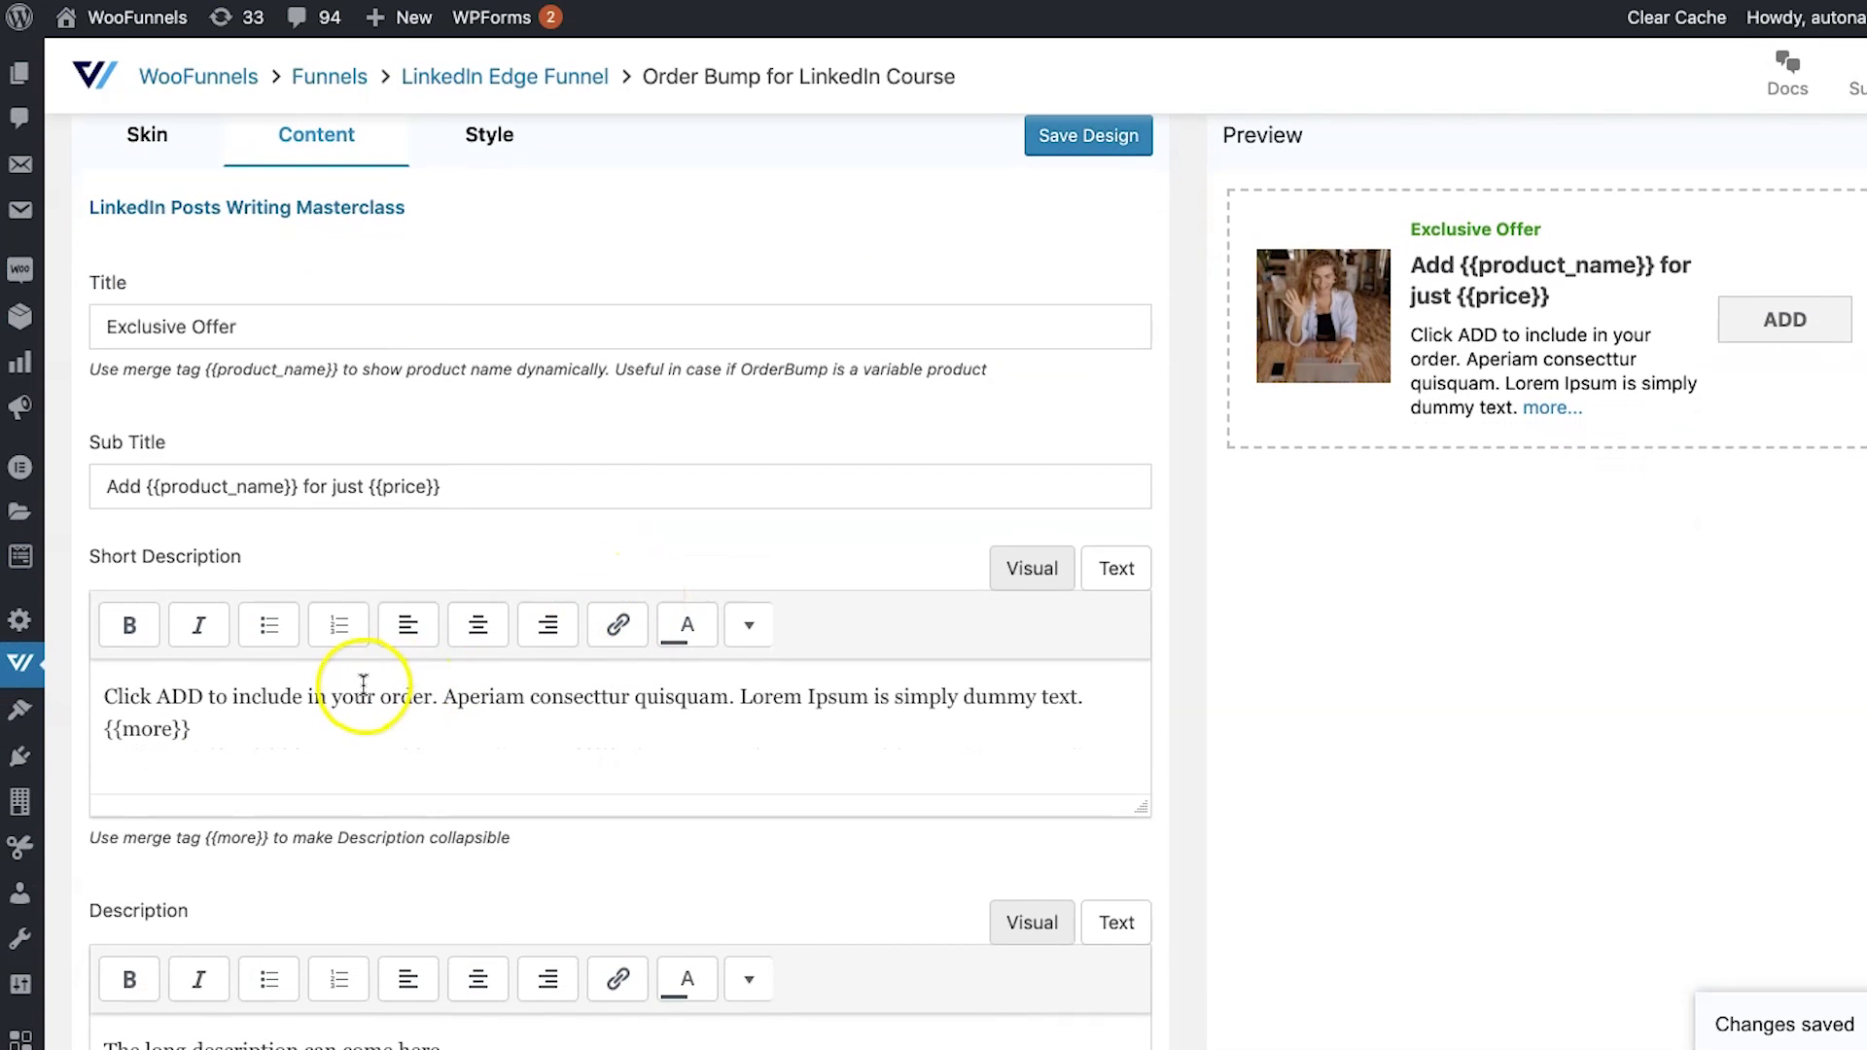
pyautogui.scroll(-2, 358, 700)
pyautogui.tripleClick(311, 639)
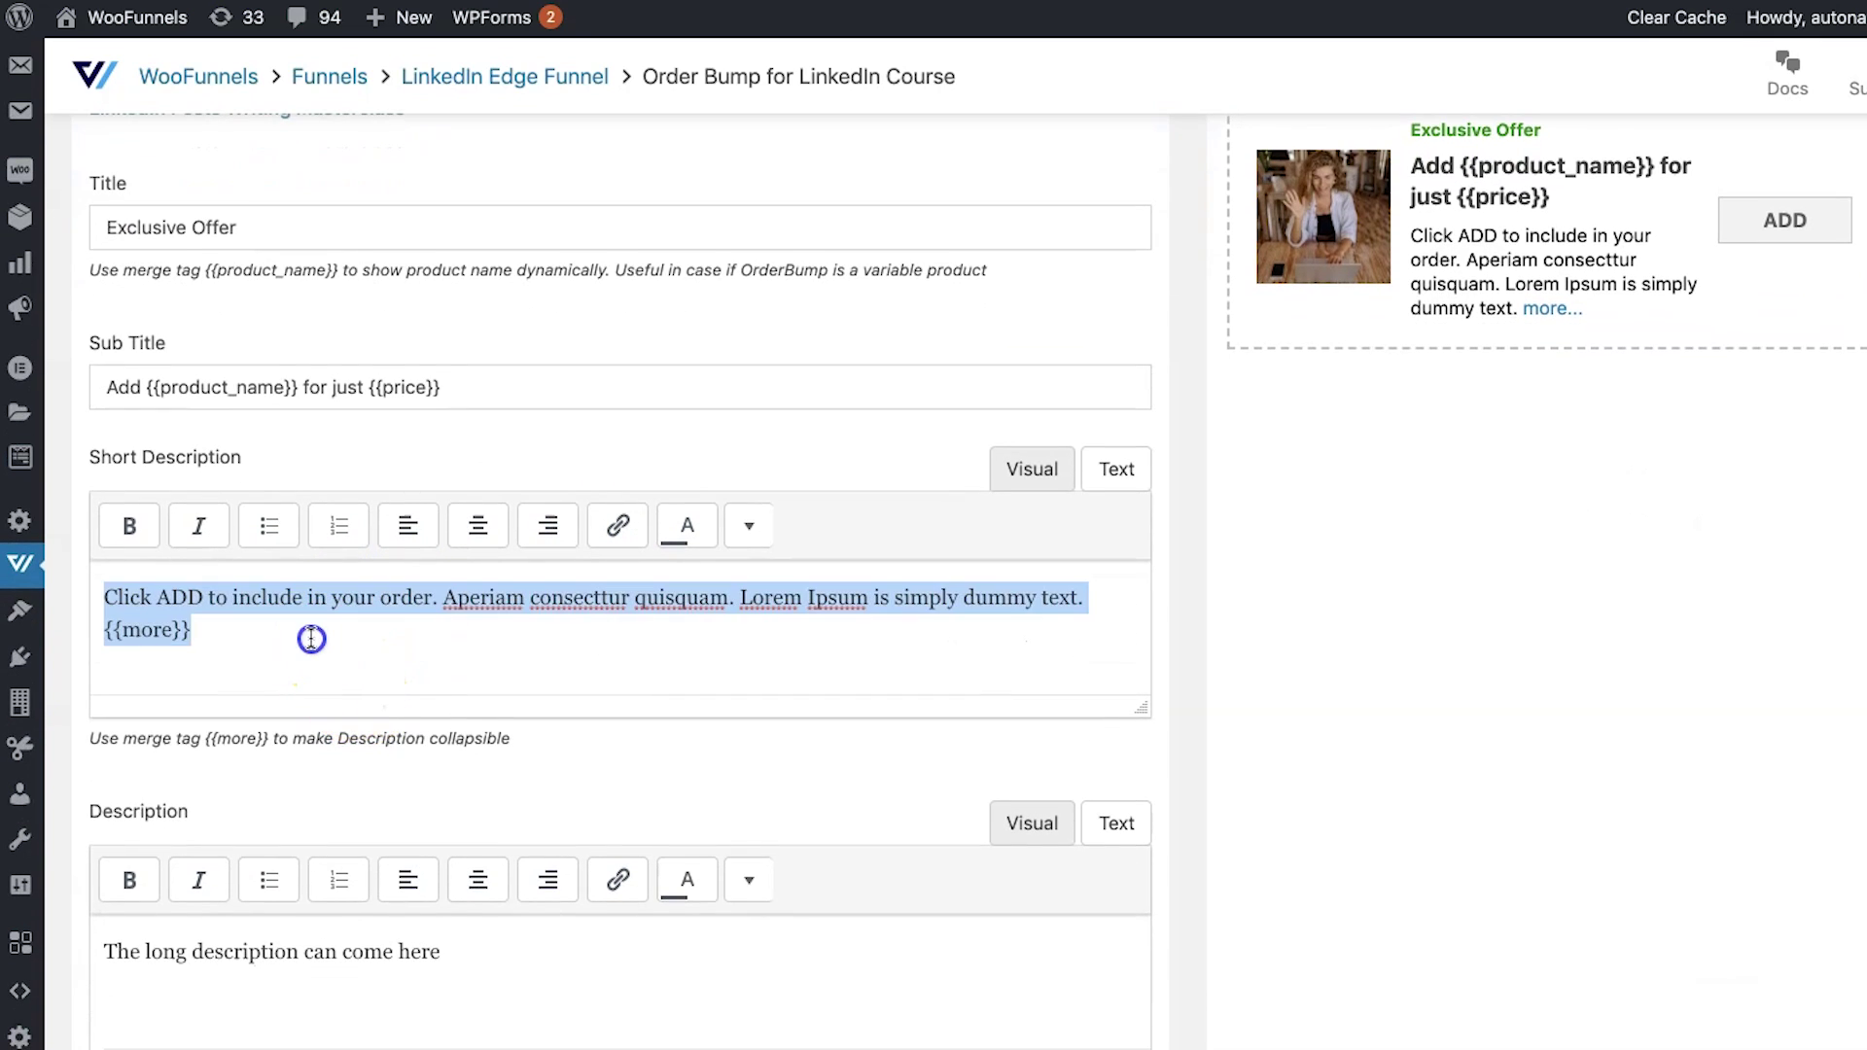
pyautogui.press('BackSpace')
pyautogui.write("My masterclass will help you capture the industry trends and explain them, ahead of others! It's a proven formula for getting discovered on LinkedIn, and now you can have it too!")
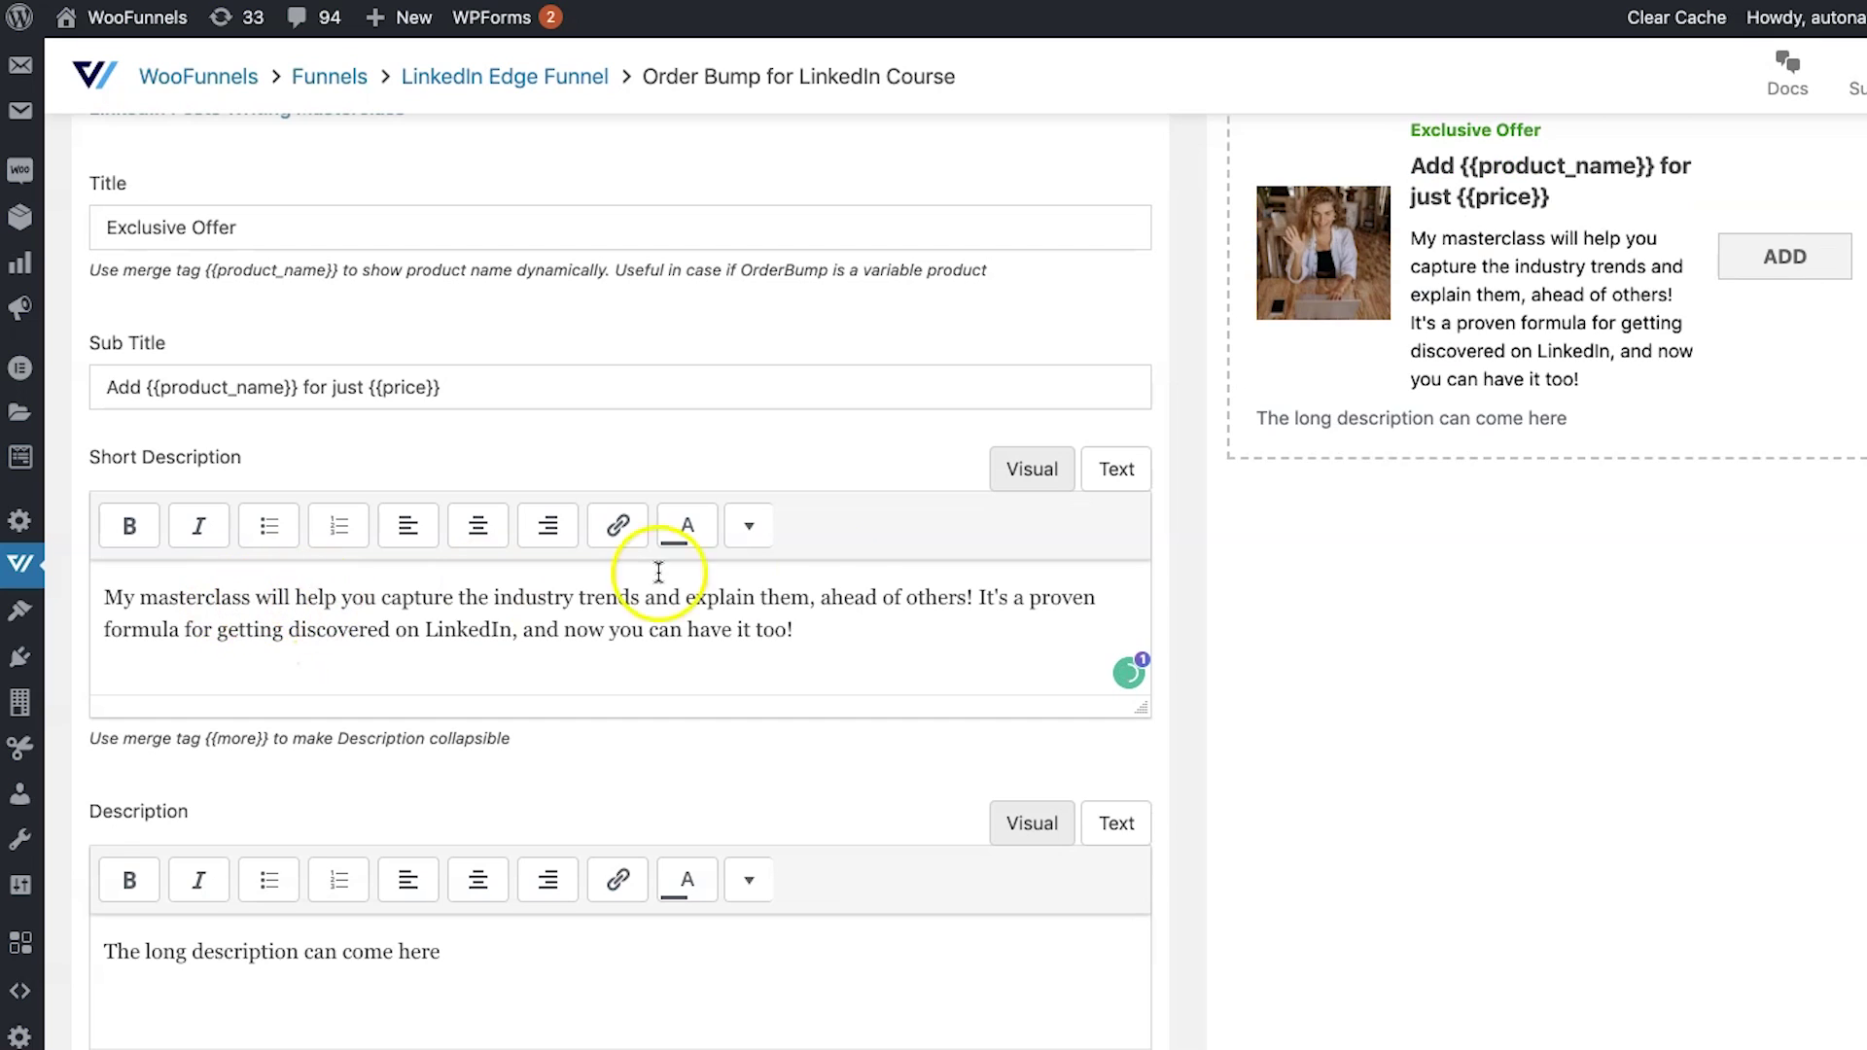
# - Clear the long description, save the bump design, and return to the LinkedIn Edge Funnel
pyautogui.scroll(2, 1216, 549)
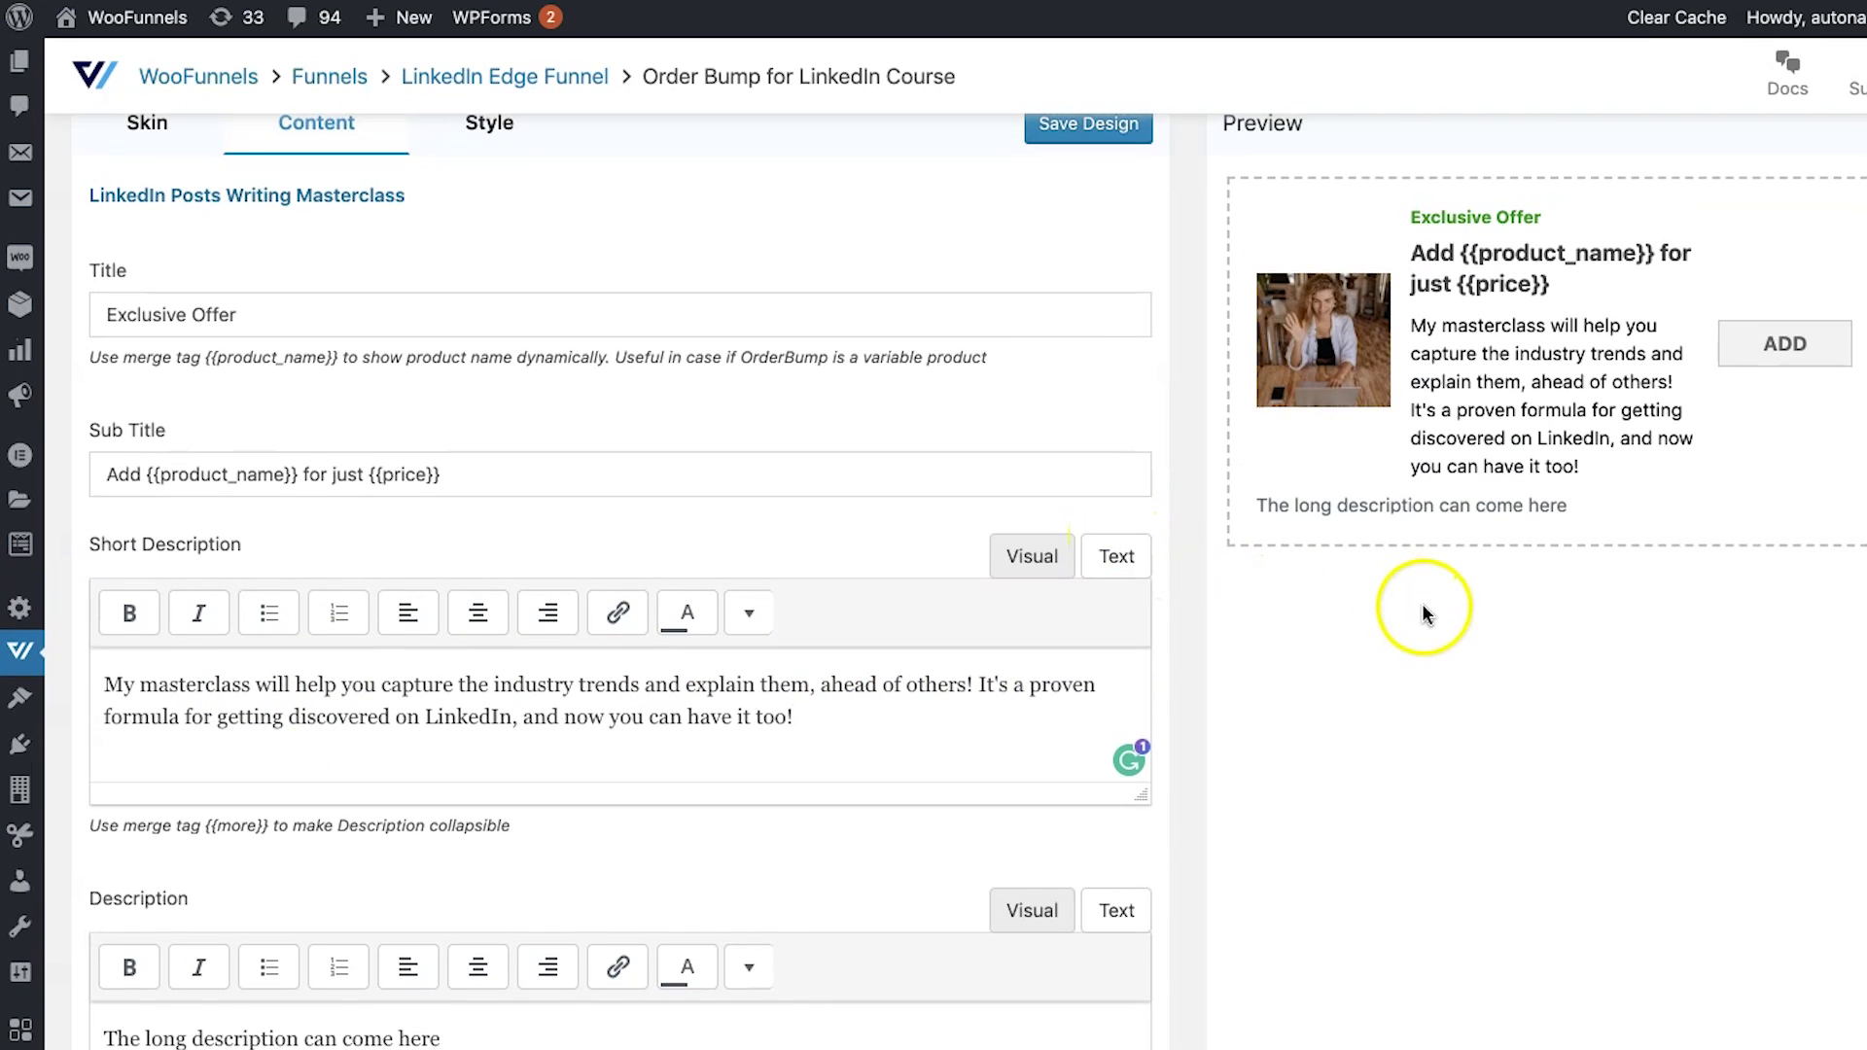
pyautogui.scroll(-5, 632, 826)
pyautogui.tripleClick(467, 871)
pyautogui.press('BackSpace')
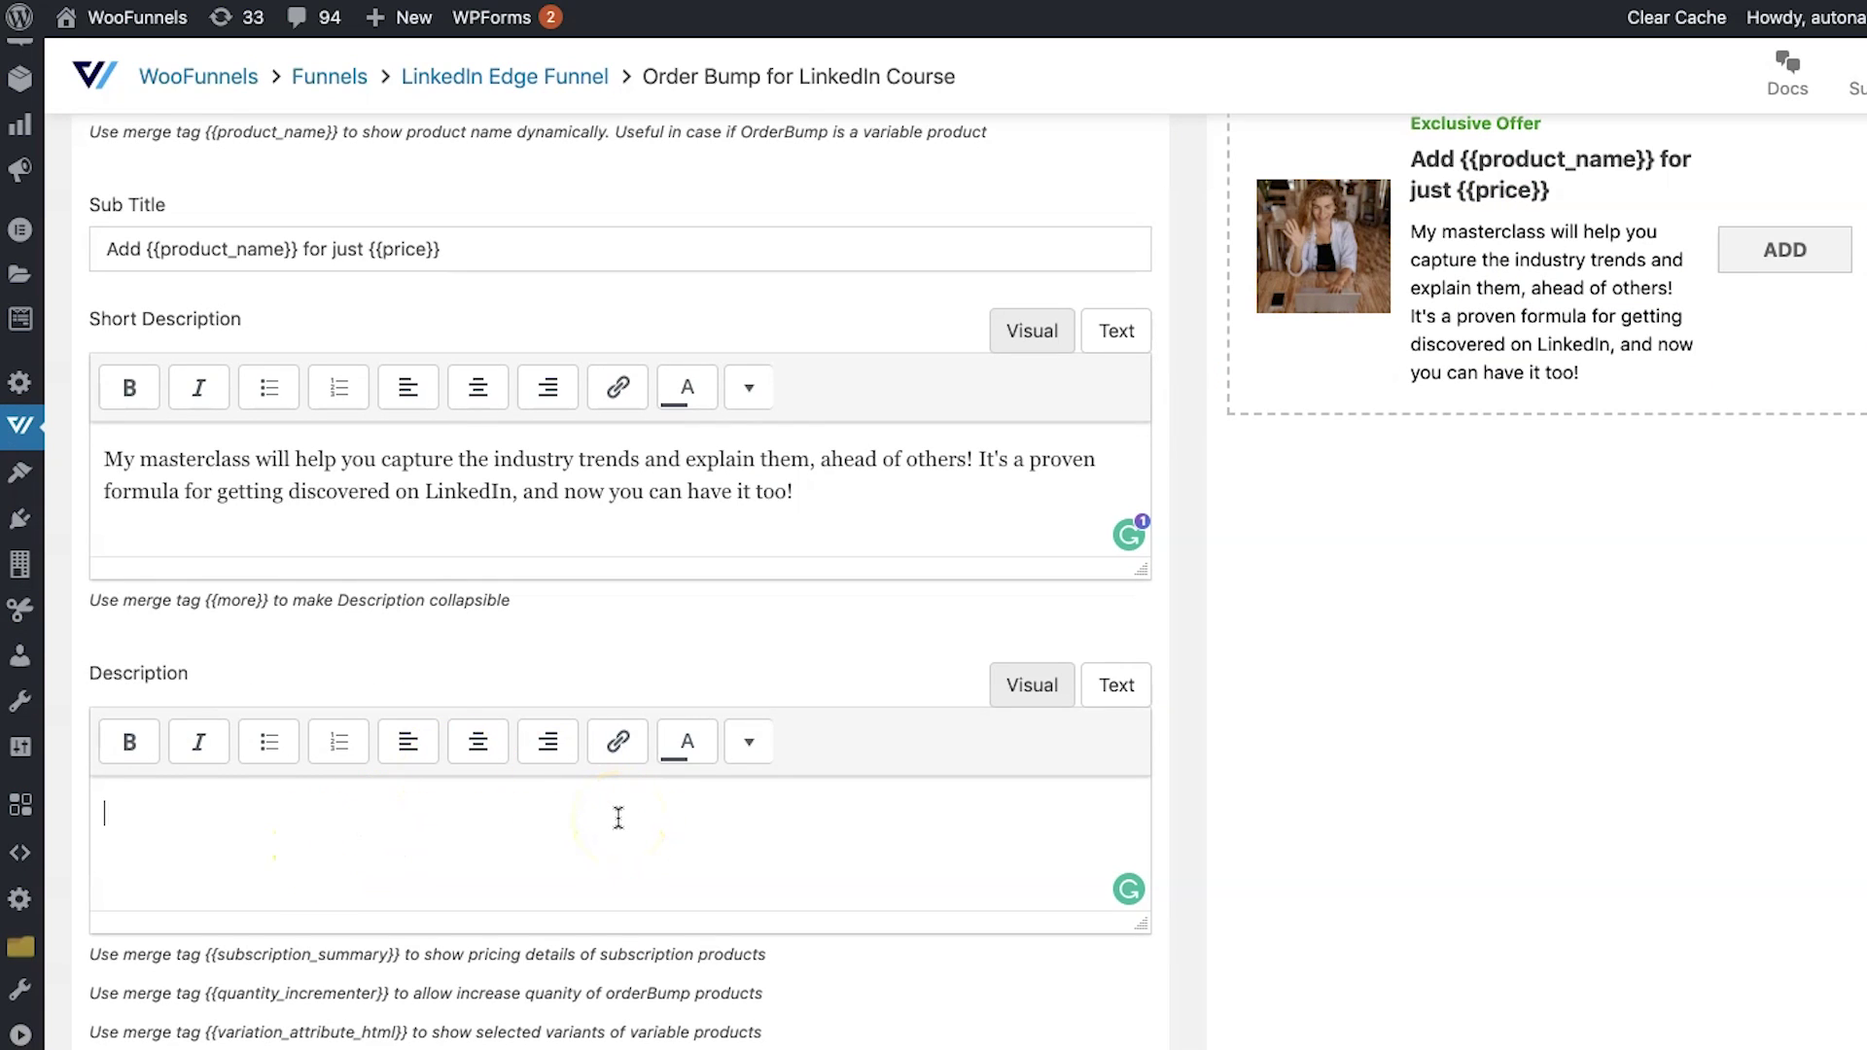
pyautogui.scroll(2, 1293, 547)
pyautogui.scroll(3, 1507, 330)
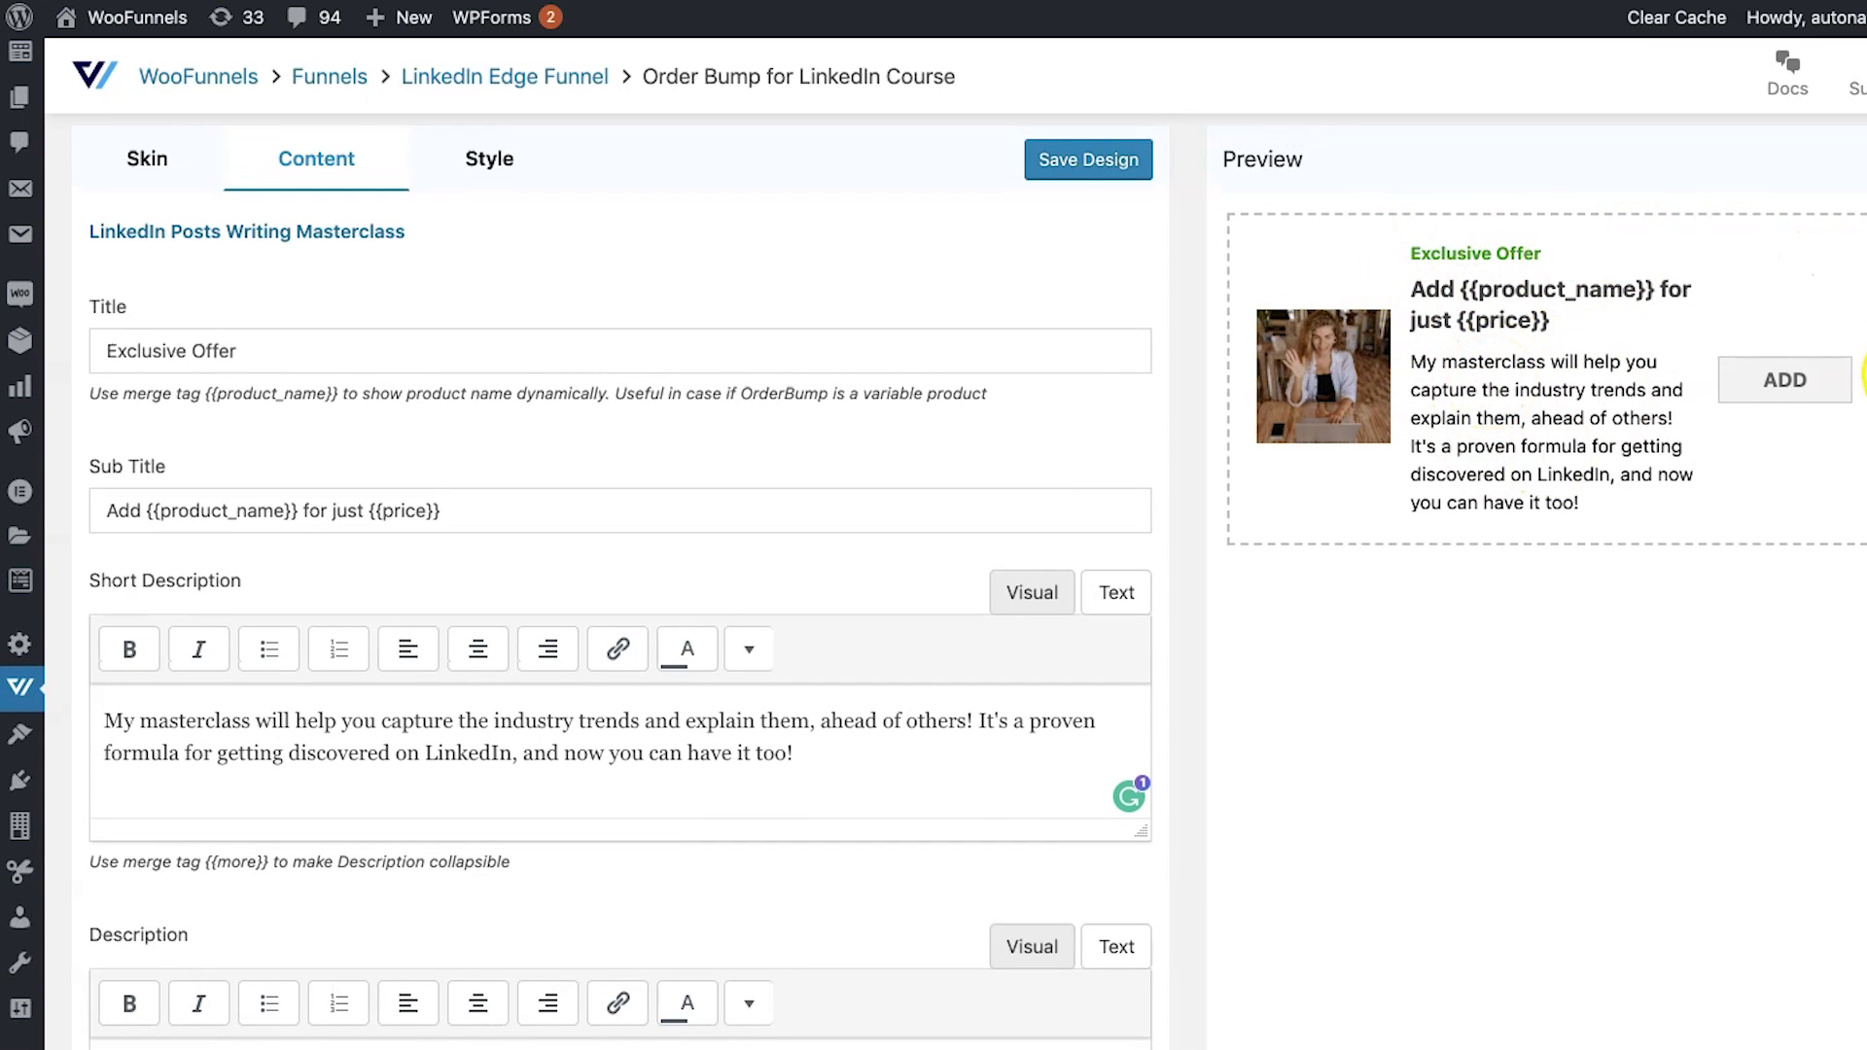
pyautogui.click(1085, 161)
pyautogui.scroll(-4, 936, 494)
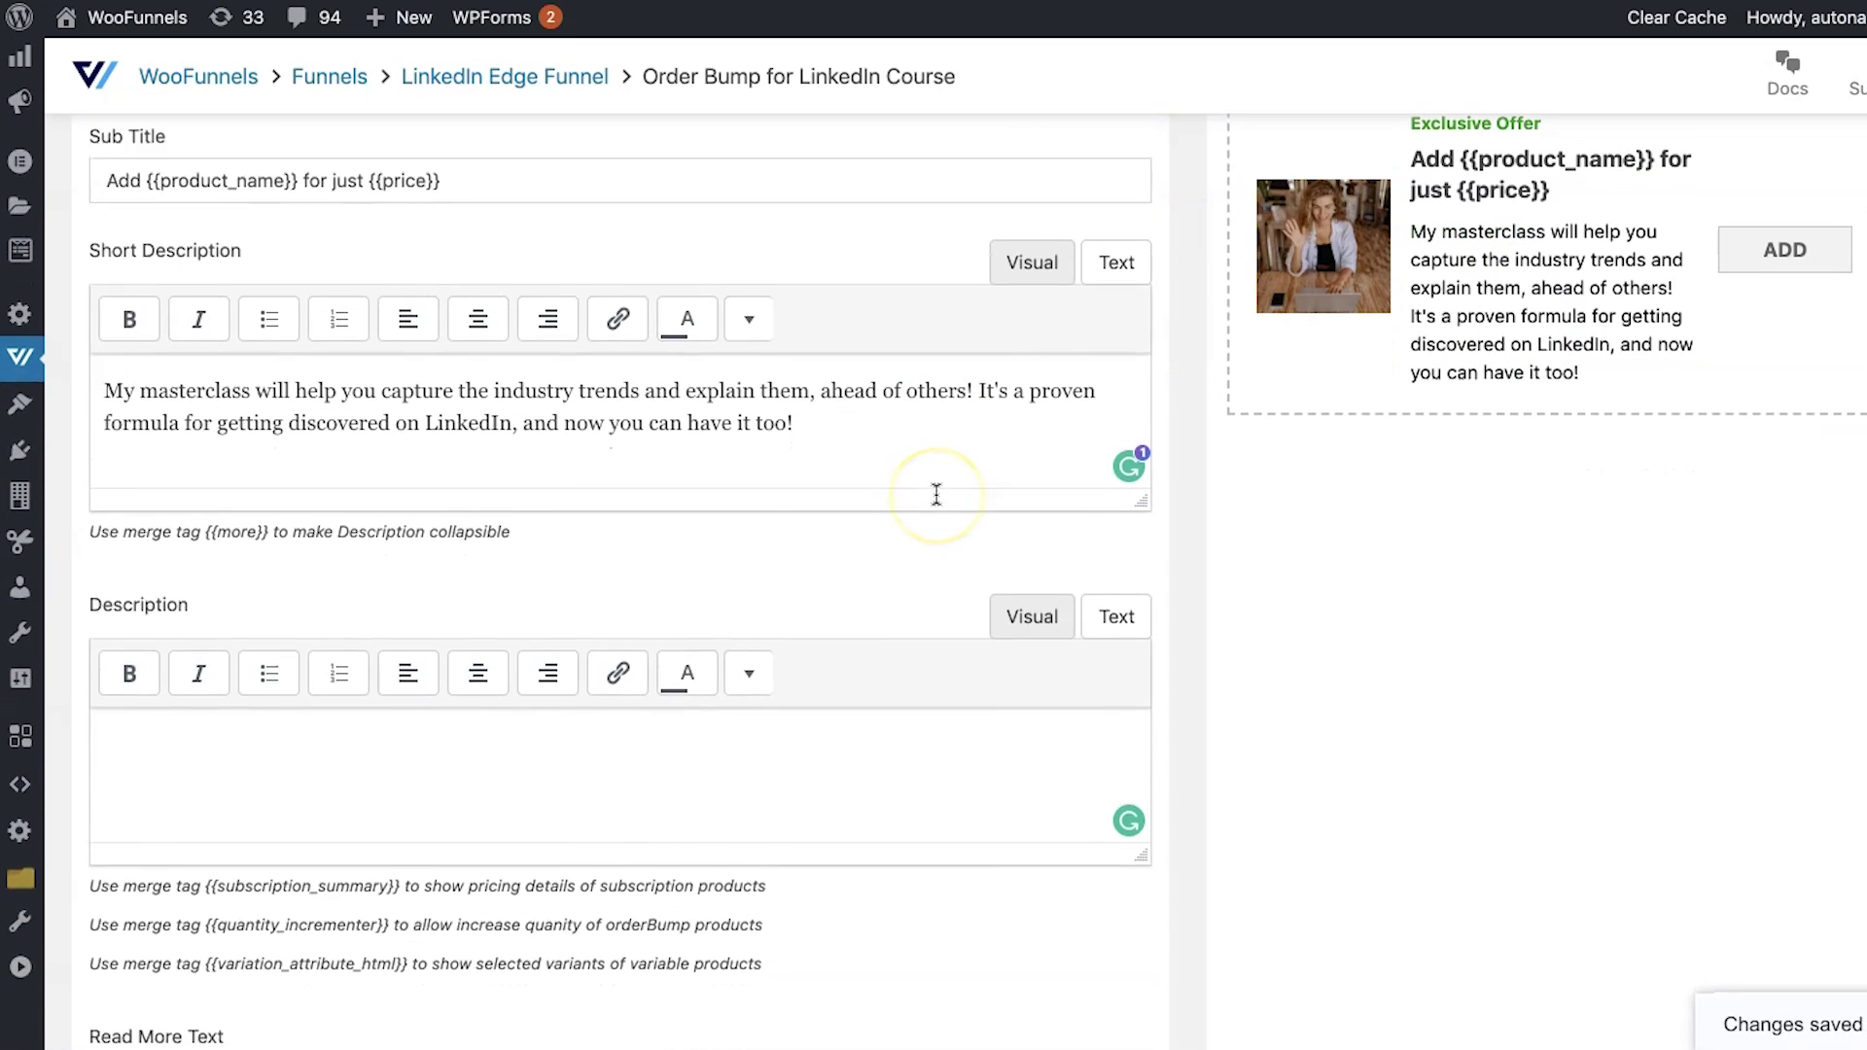
pyautogui.scroll(2, 935, 494)
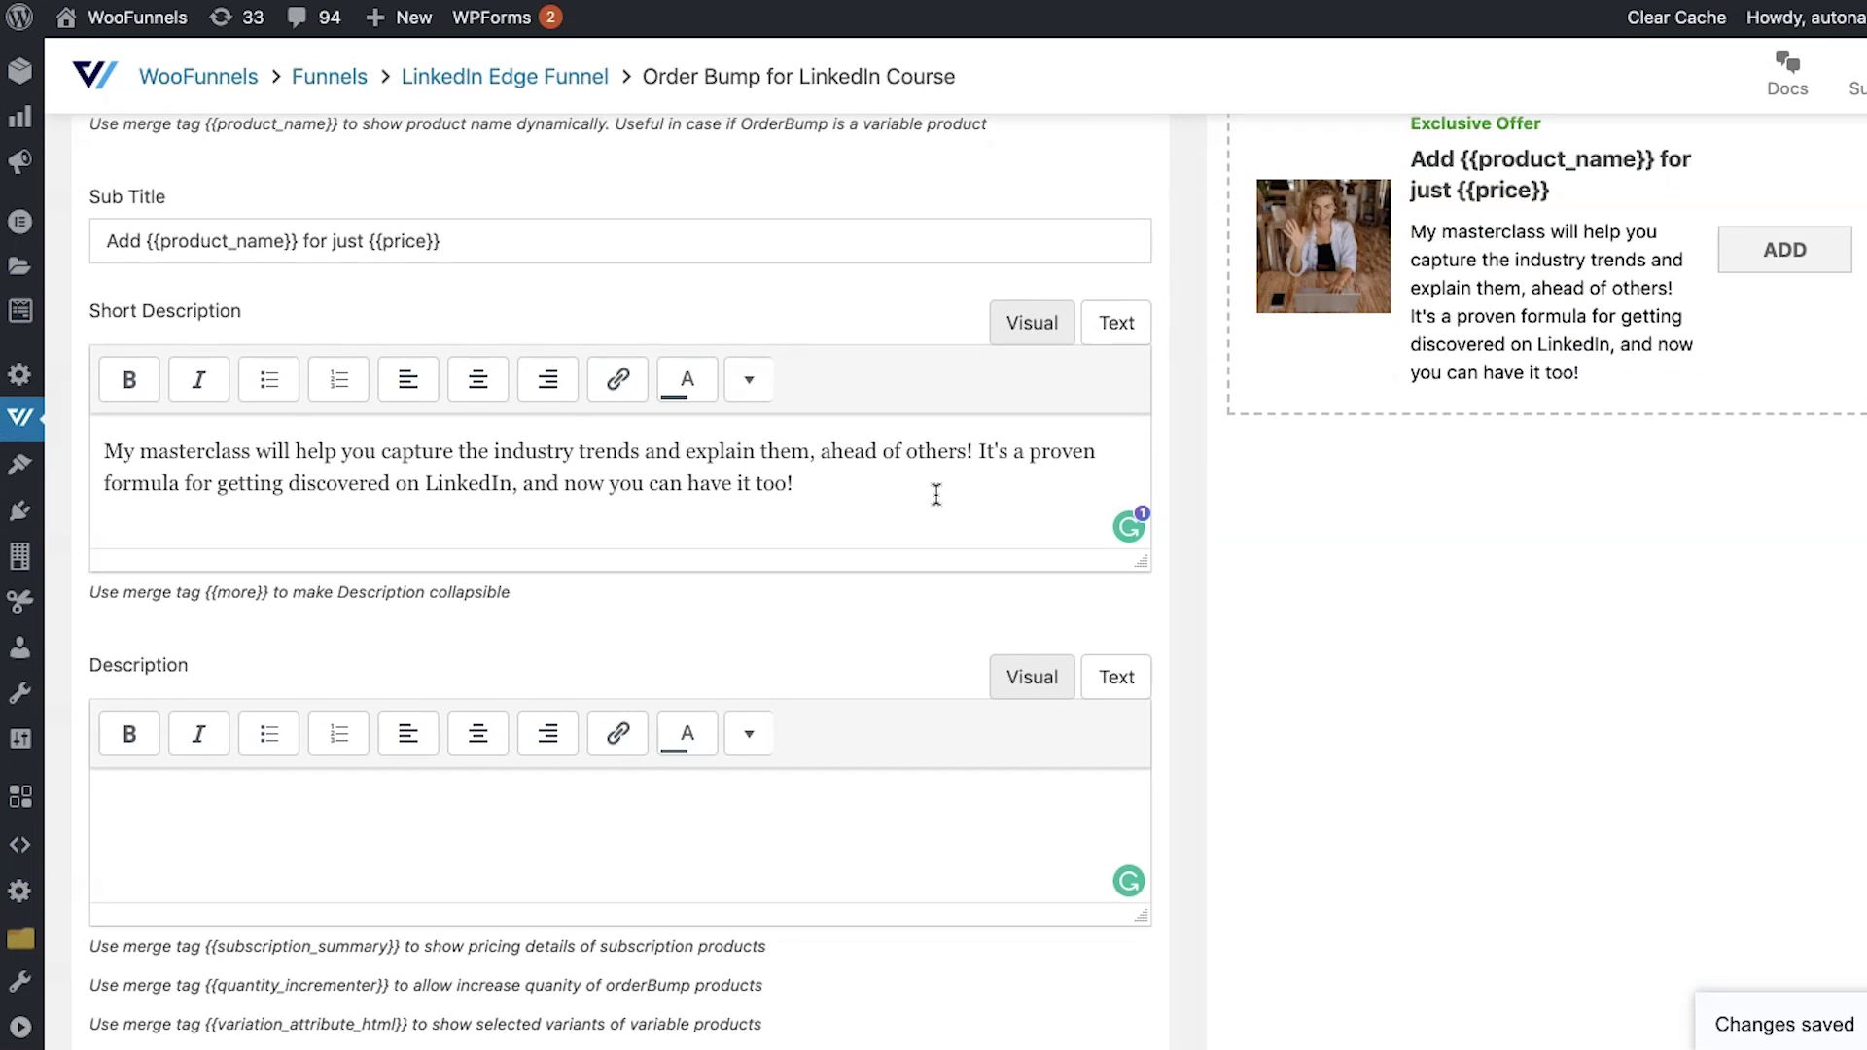
pyautogui.scroll(1, 935, 494)
pyautogui.scroll(1, 936, 494)
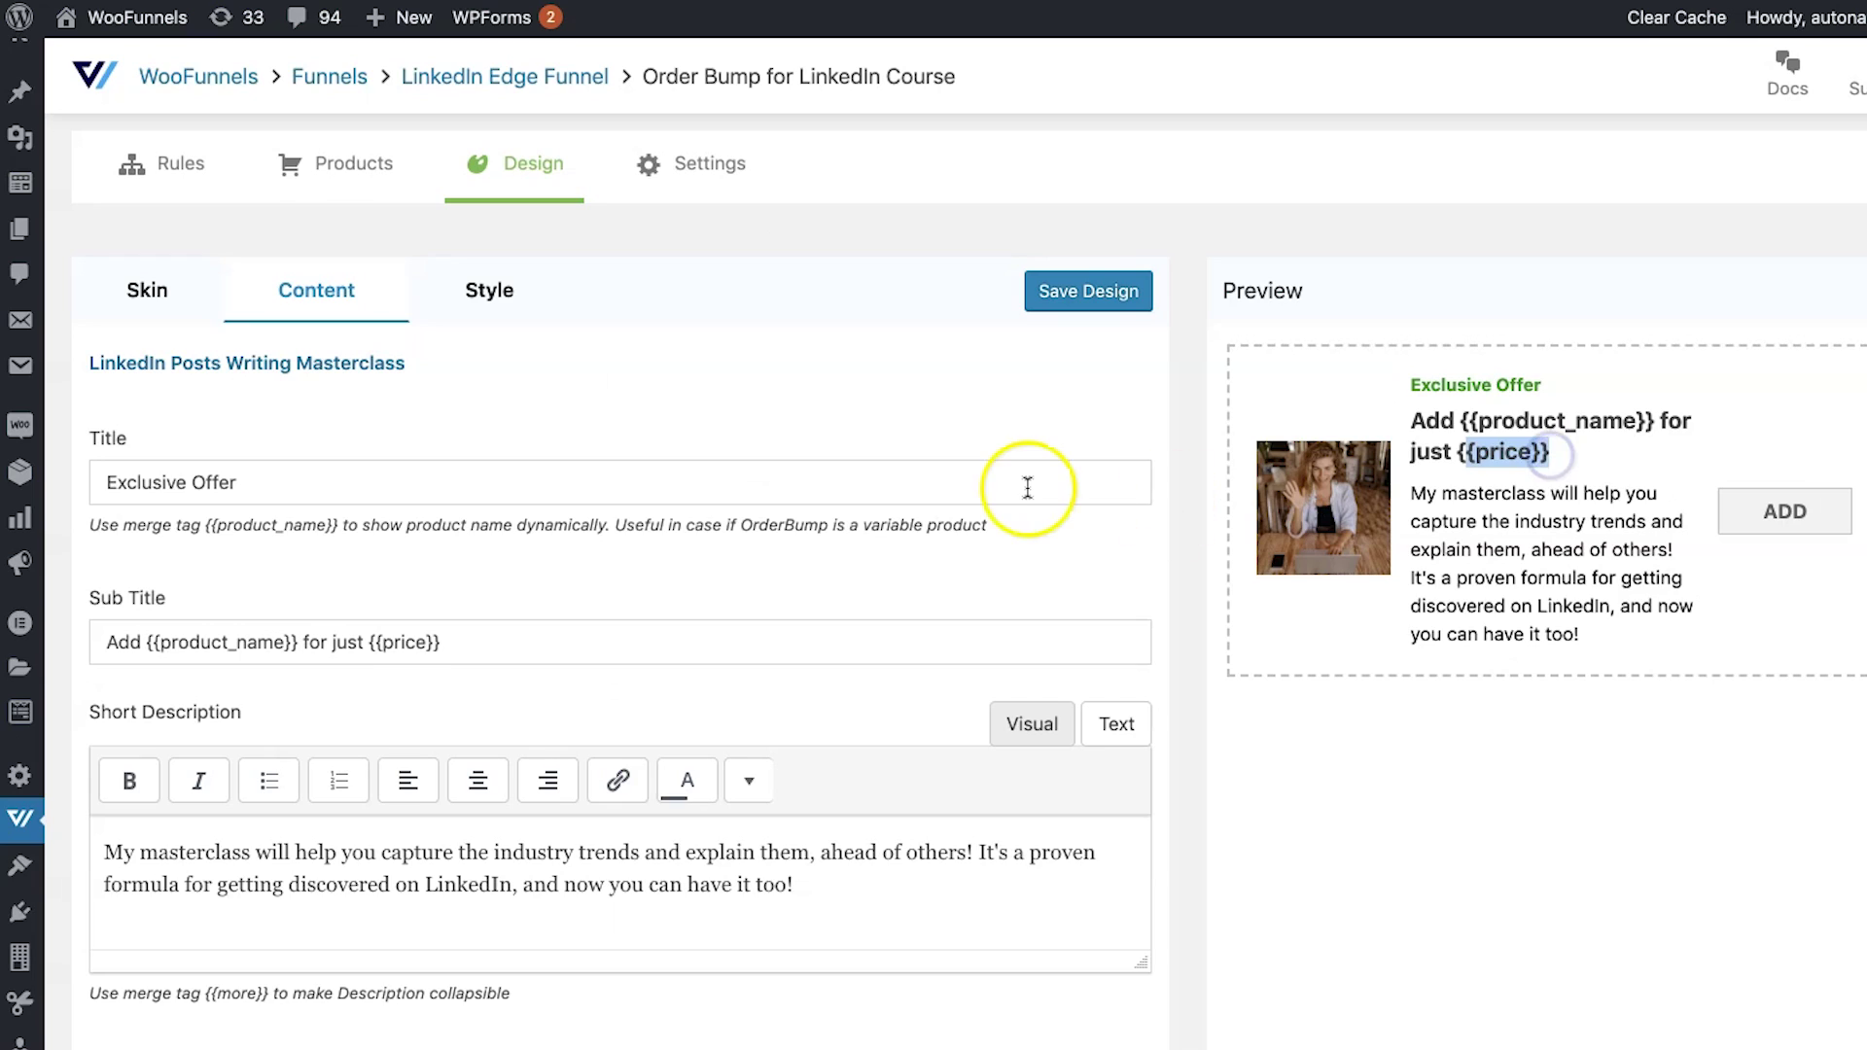
pyautogui.scroll(1, 1028, 488)
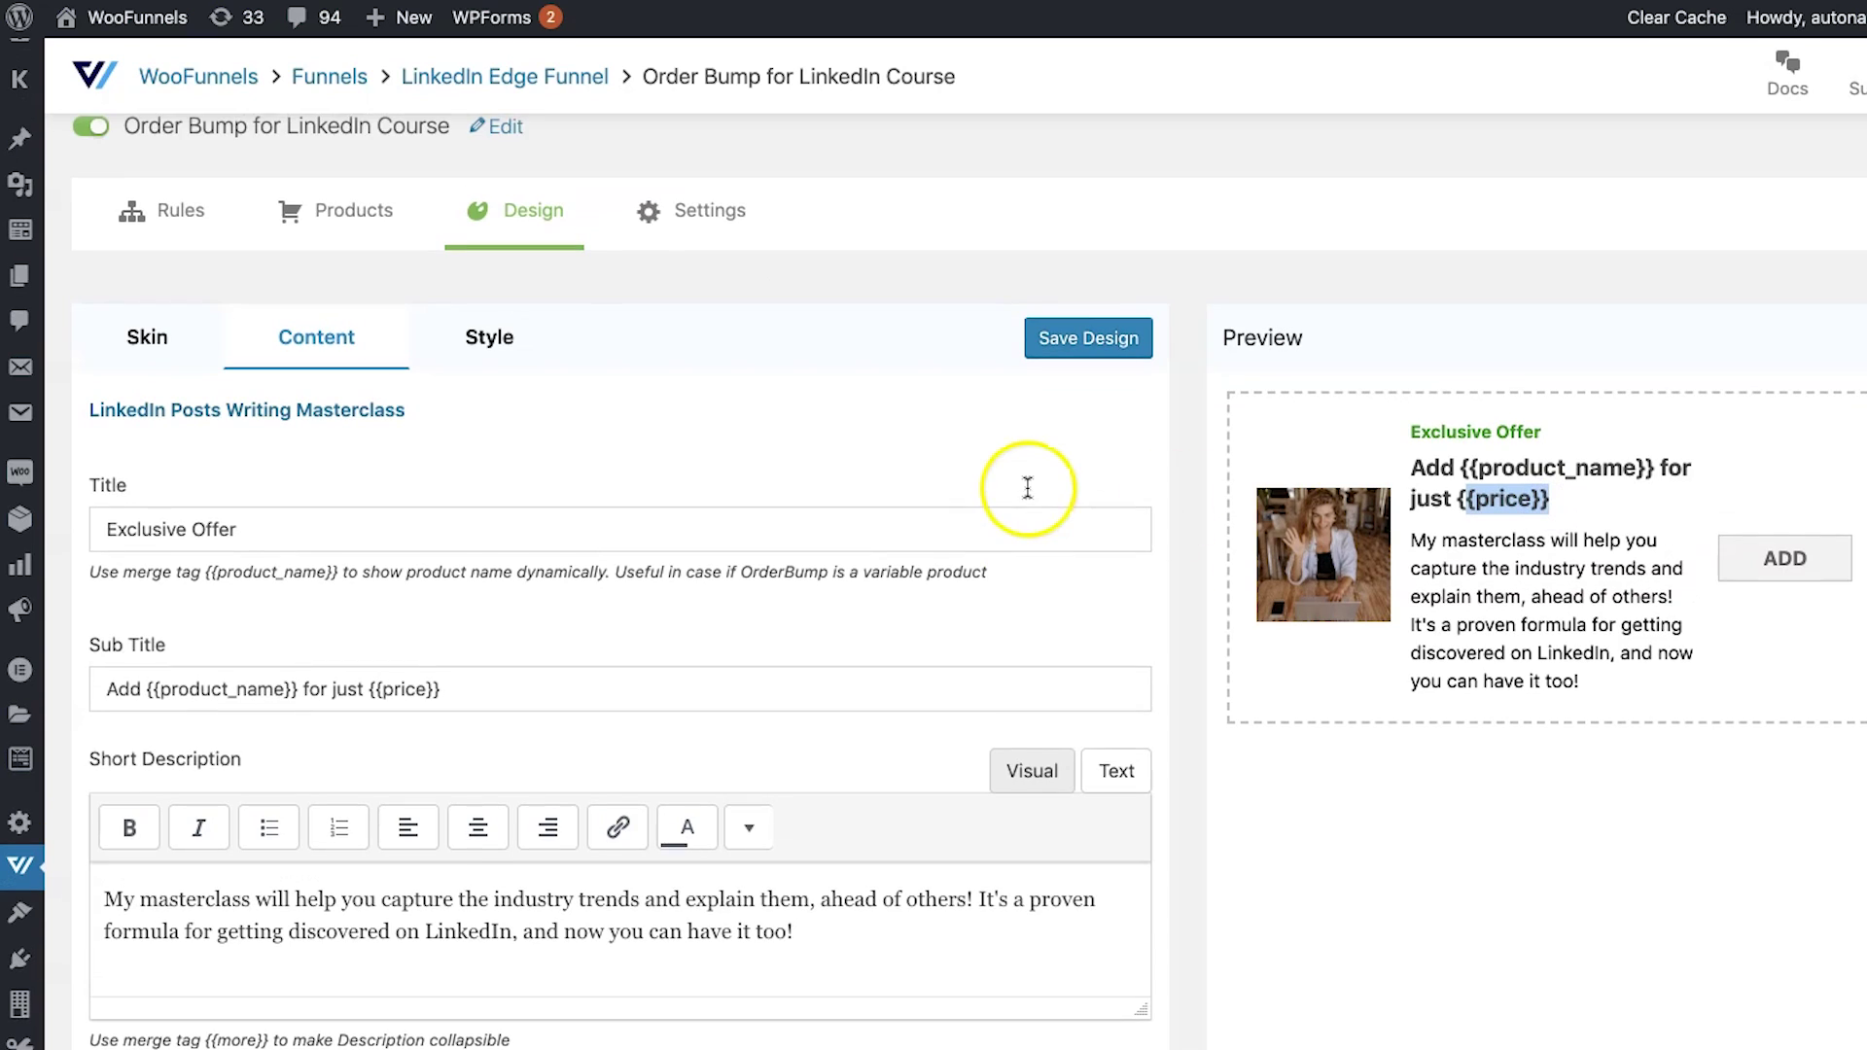
pyautogui.scroll(1, 478, 286)
pyautogui.click(453, 81)
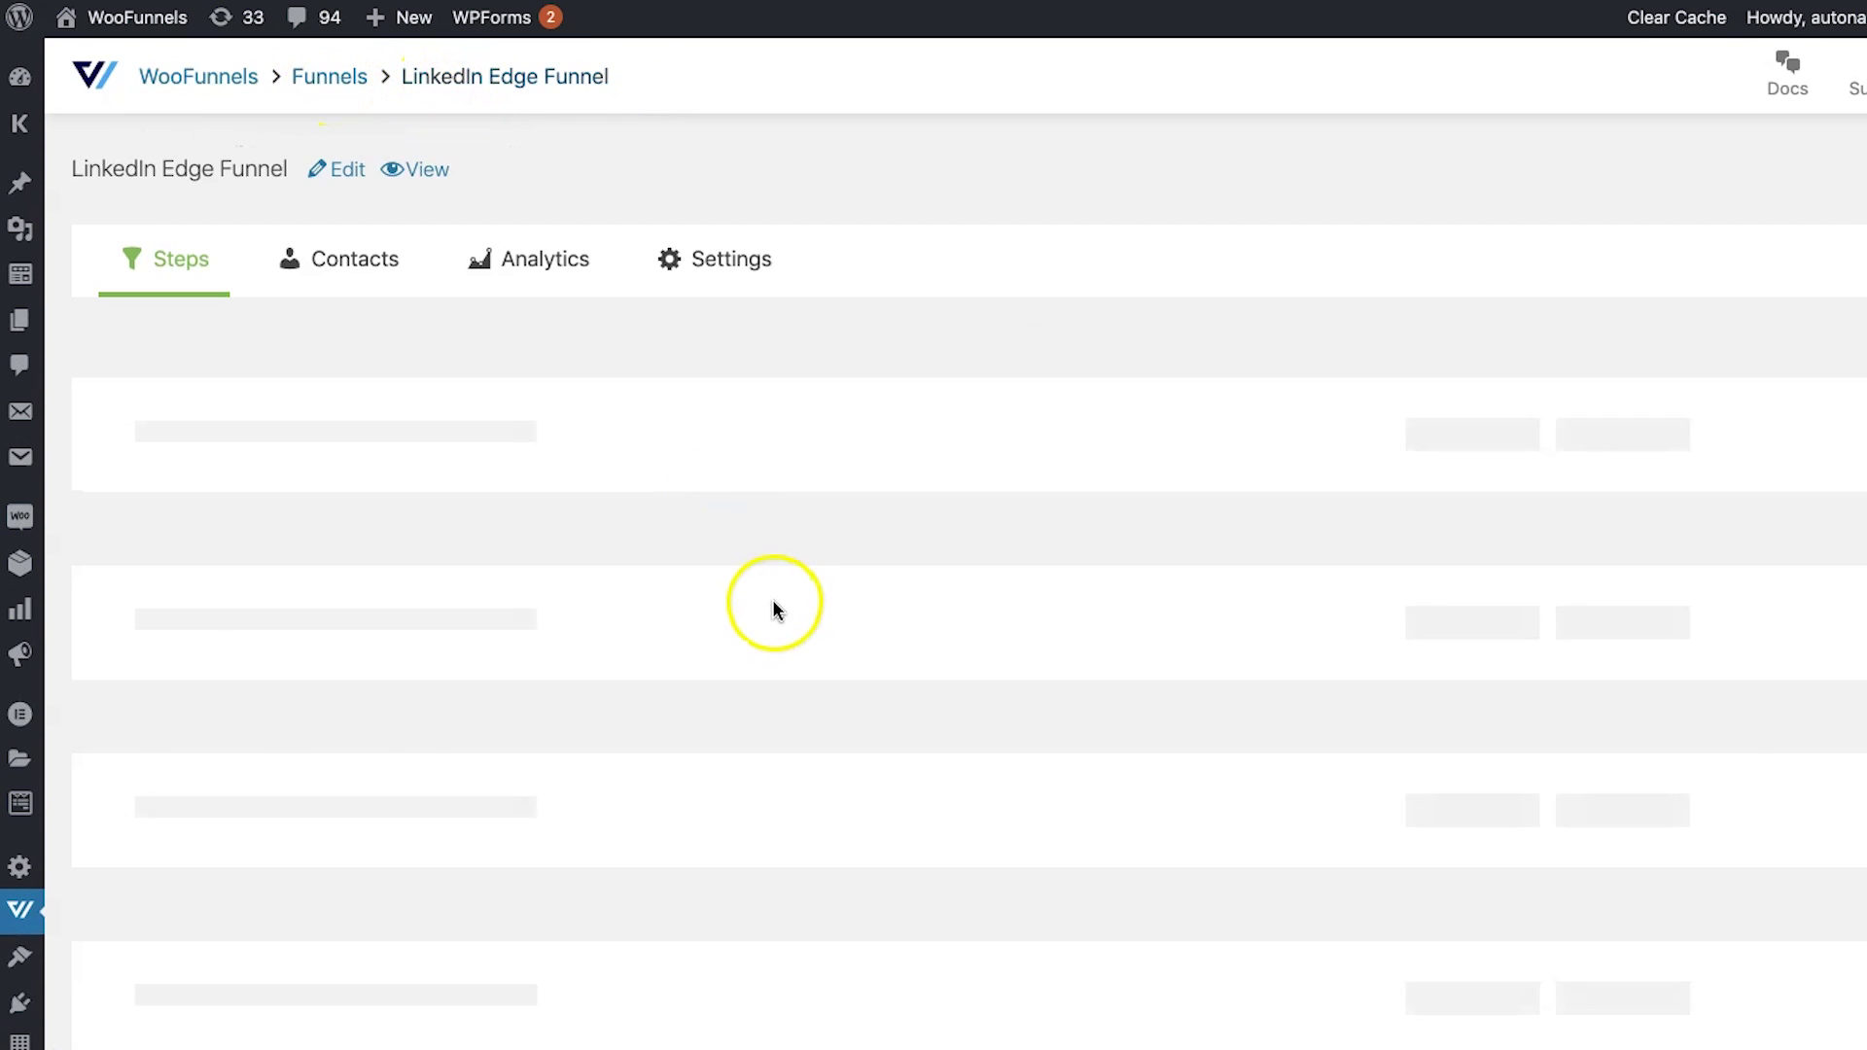
# - Add a one-click upsell step titled Strategy Session to the funnel
pyautogui.scroll(-5, 768, 622)
pyautogui.click(156, 589)
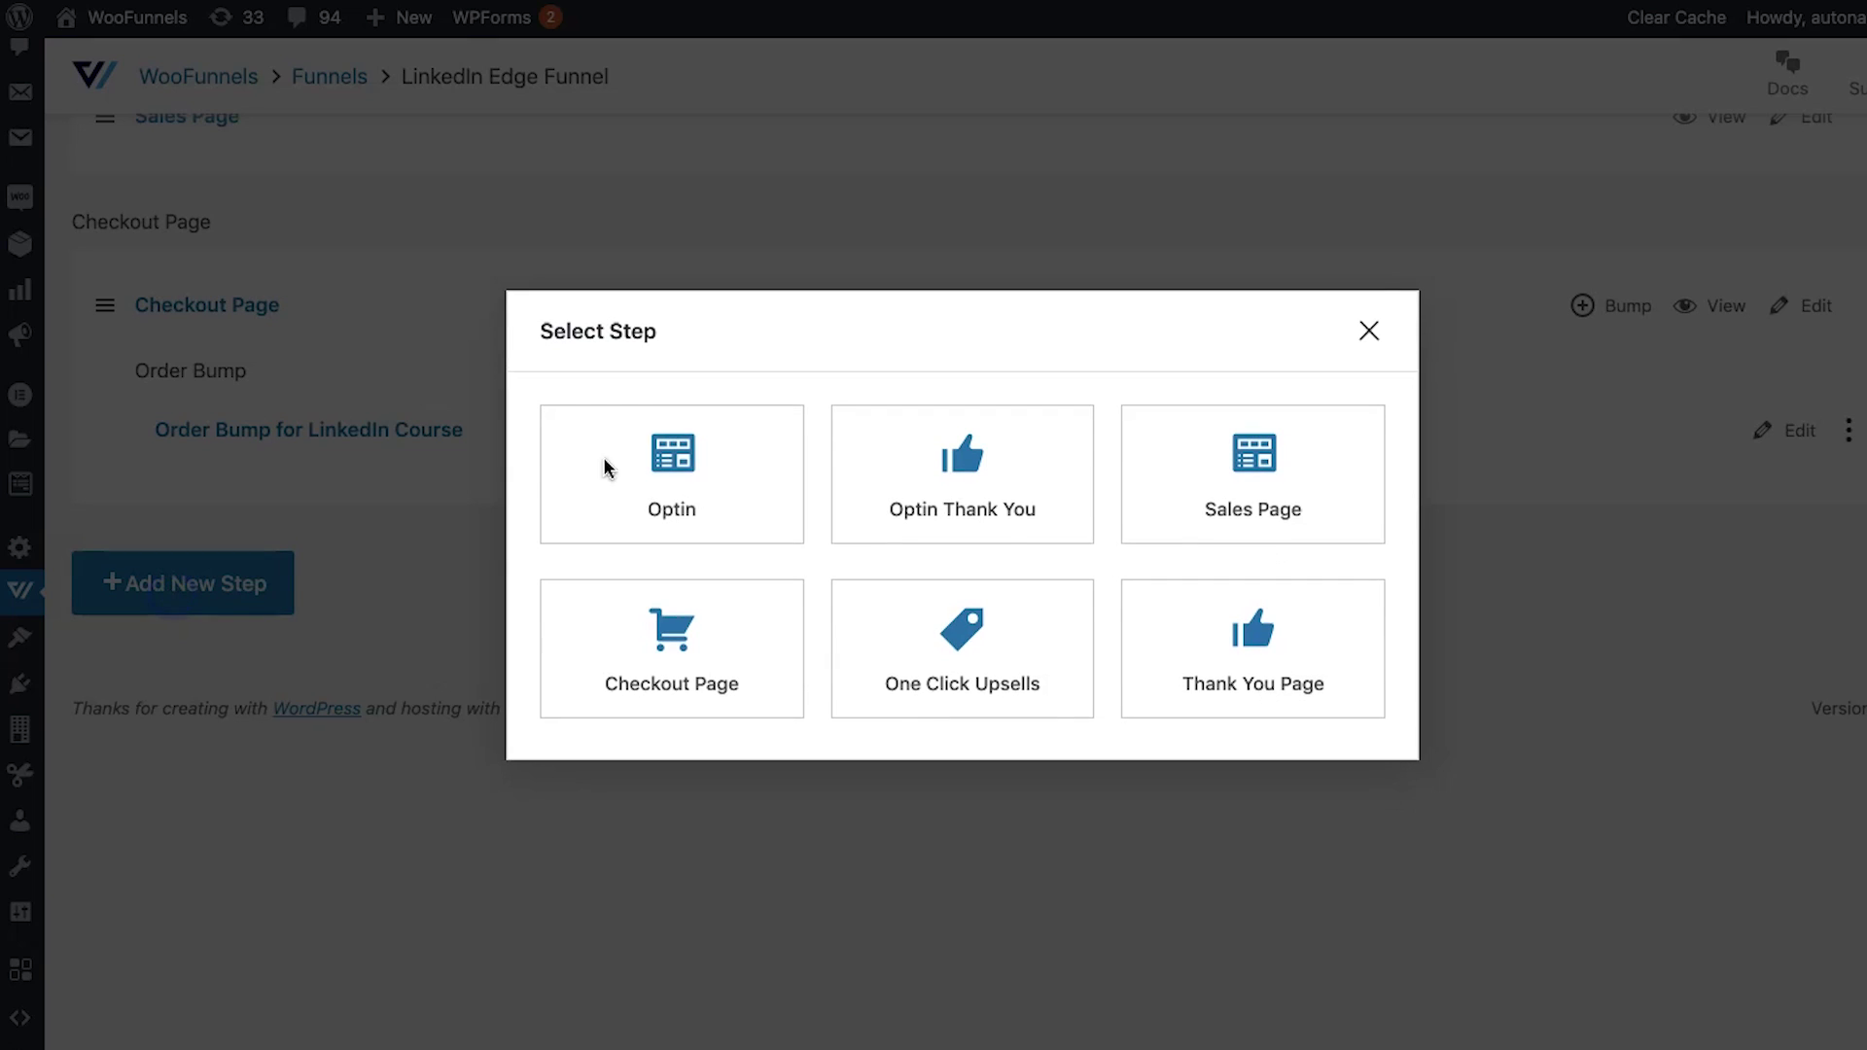
pyautogui.click(889, 659)
pyautogui.click(625, 533)
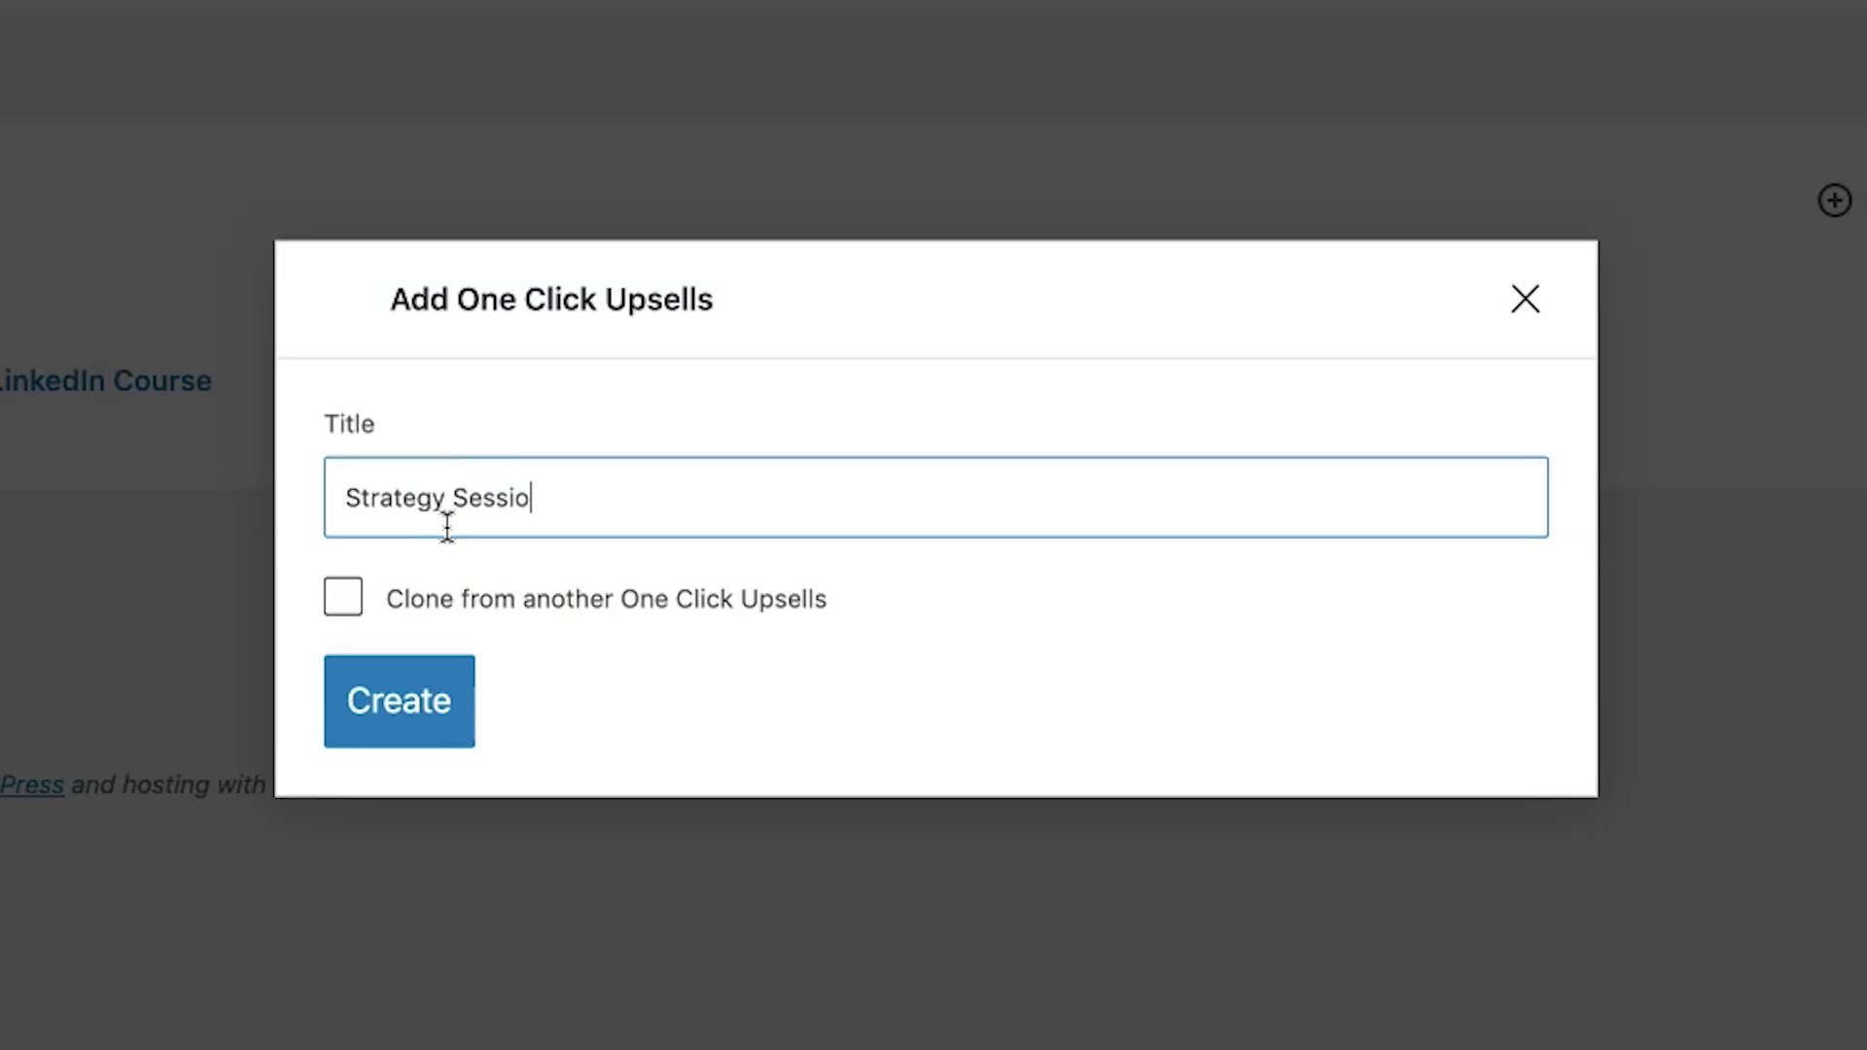
pyautogui.click(396, 698)
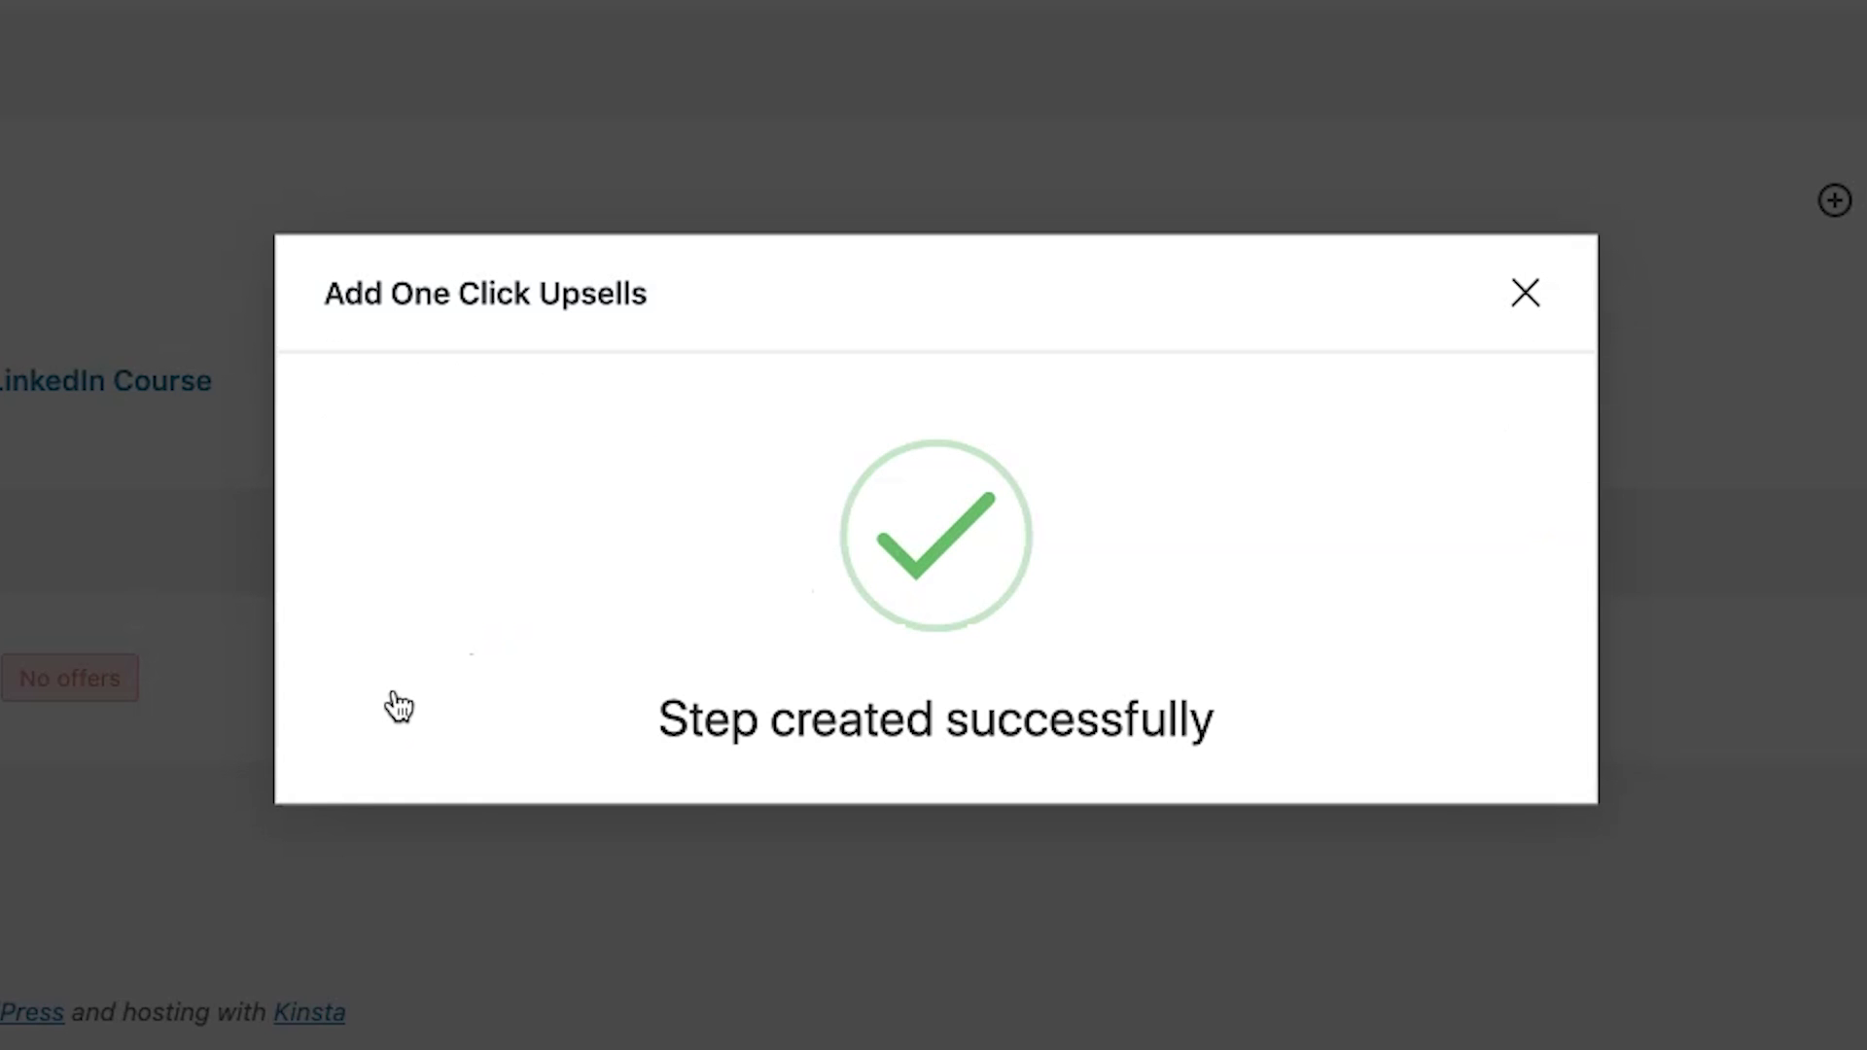
pyautogui.click(1525, 422)
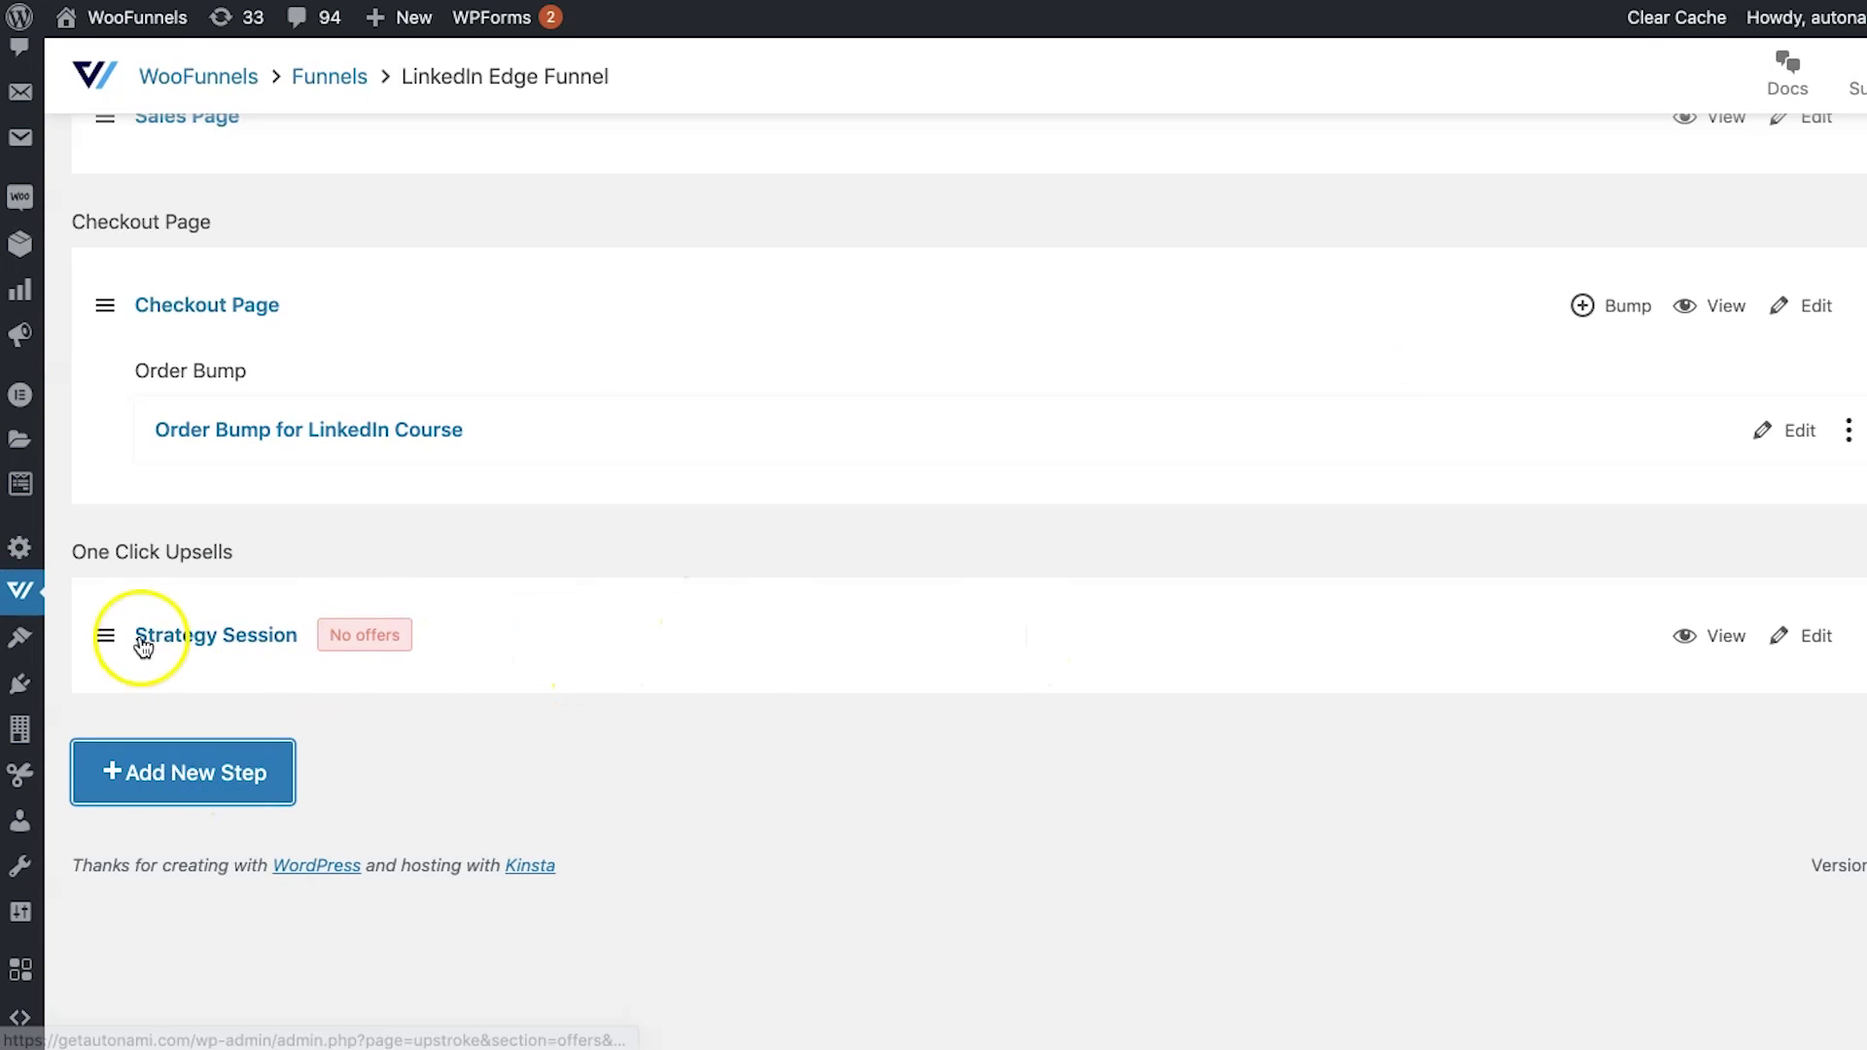
# - Add a Thank You Page step titled 'Thank you' to the funnel
pyautogui.click(207, 753)
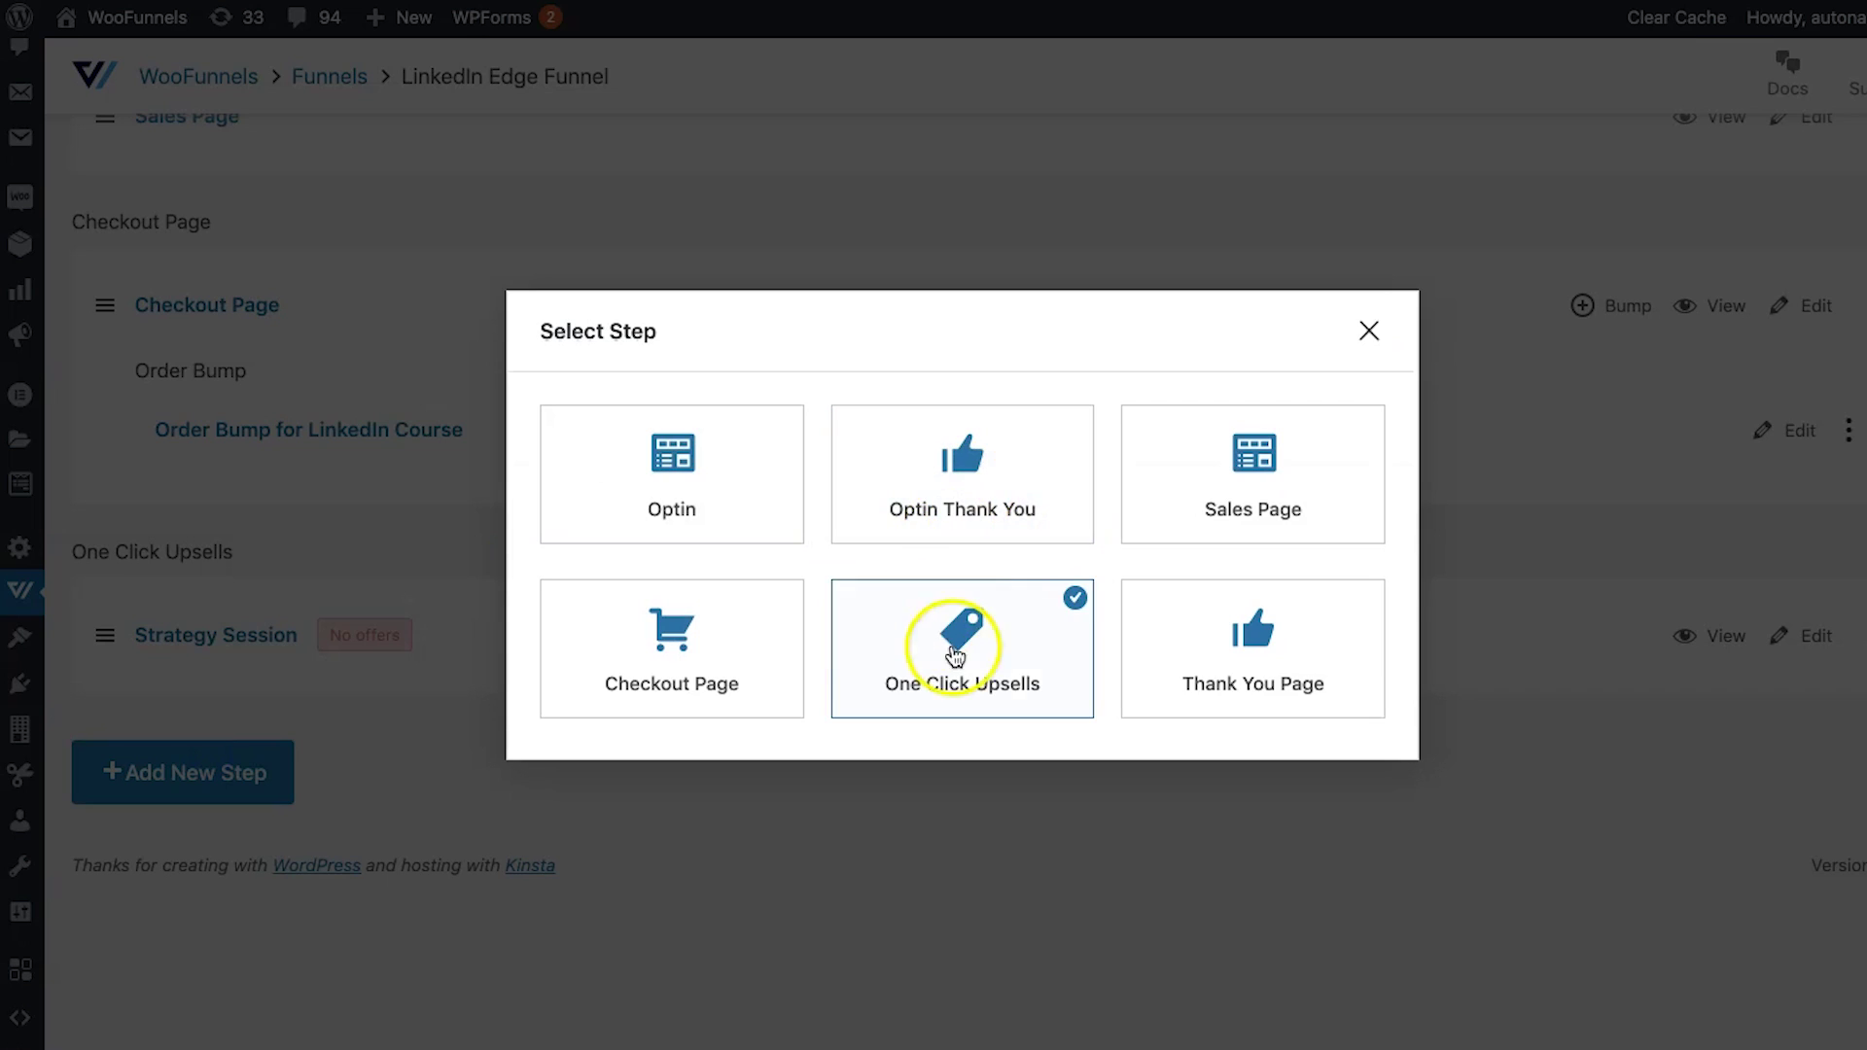
pyautogui.click(1227, 671)
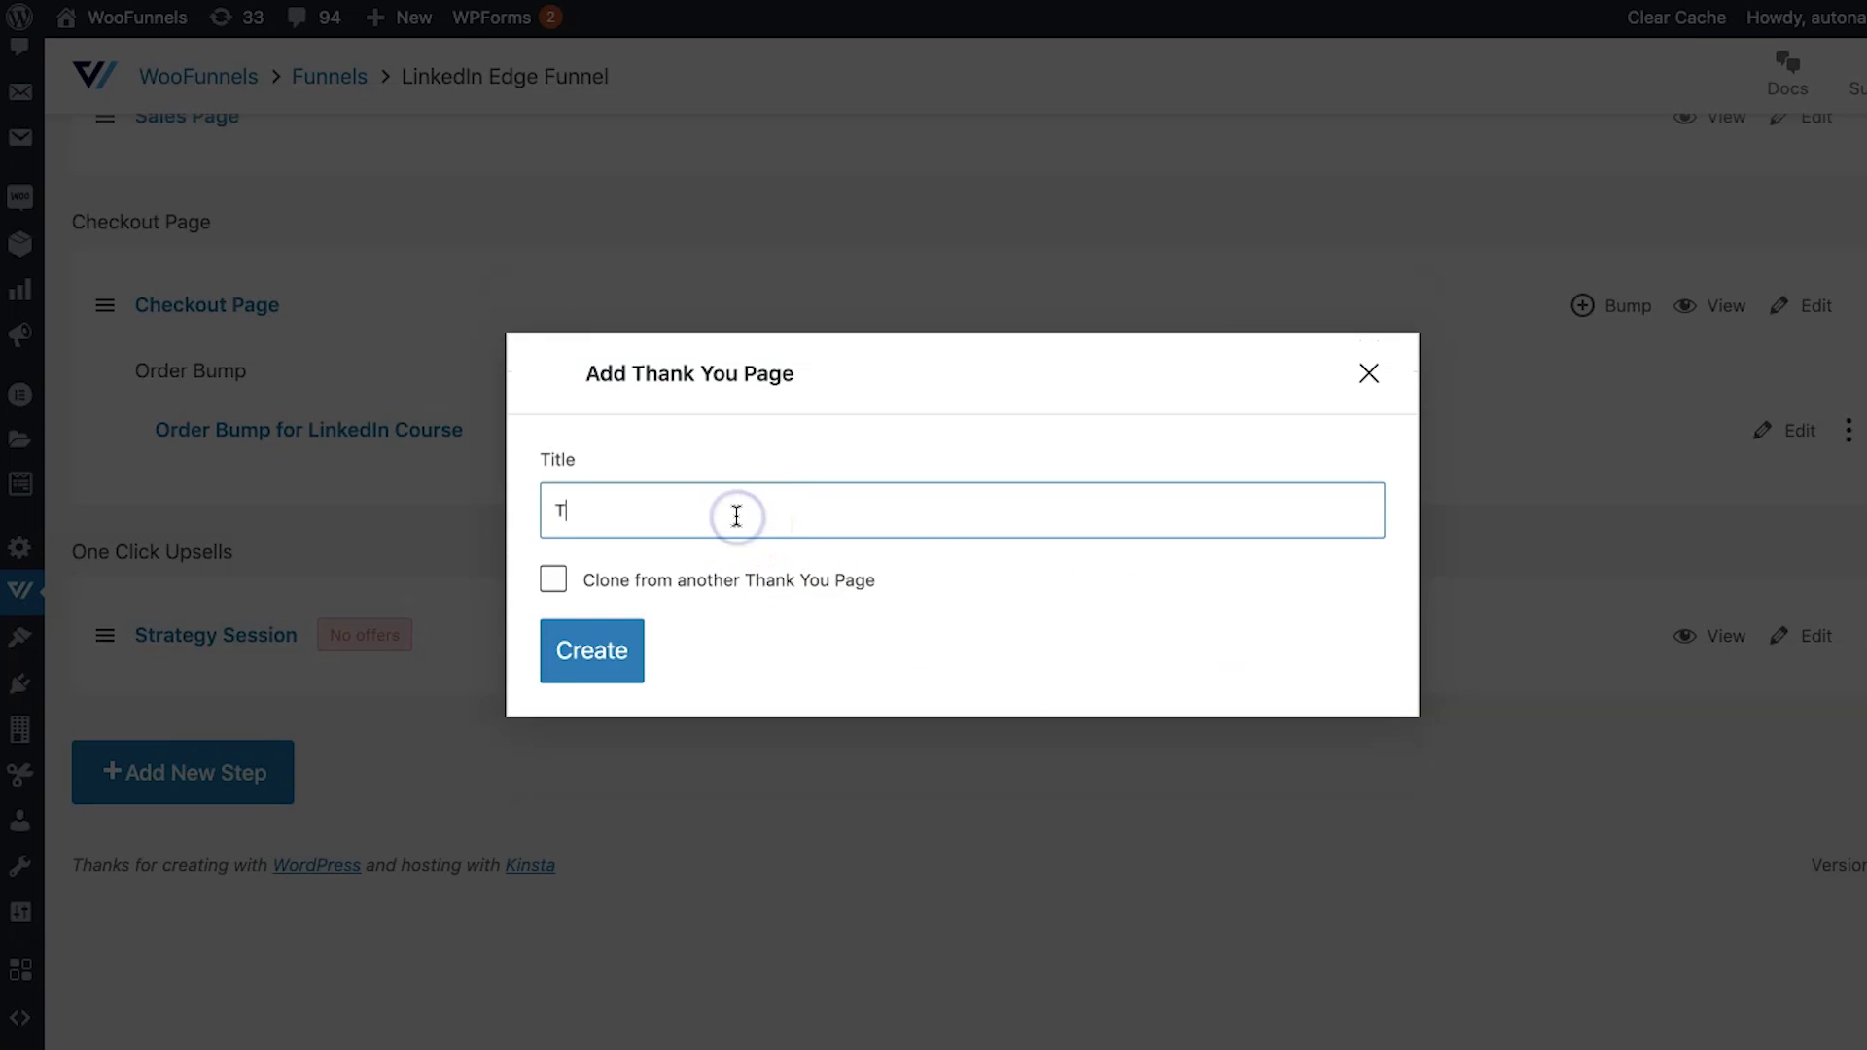
pyautogui.click(613, 648)
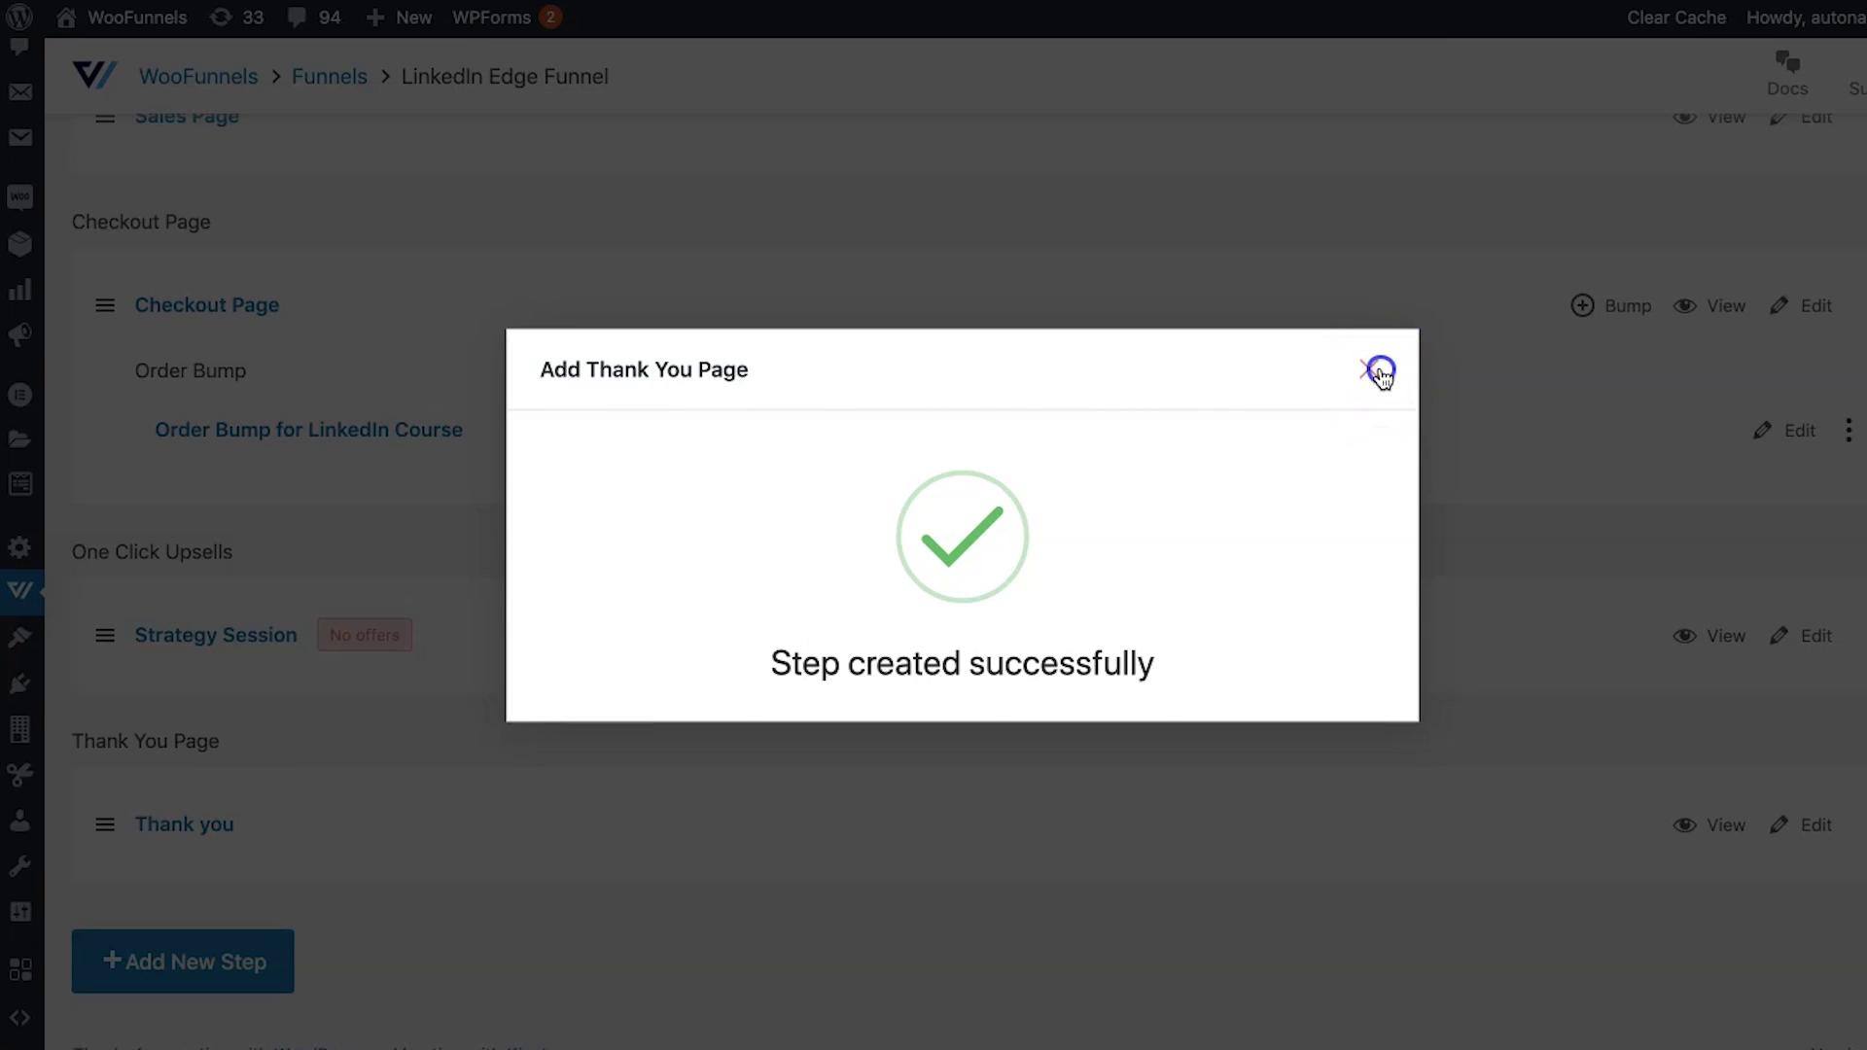
pyautogui.click(1371, 369)
pyautogui.scroll(2, 1771, 799)
pyautogui.scroll(-1, 1836, 827)
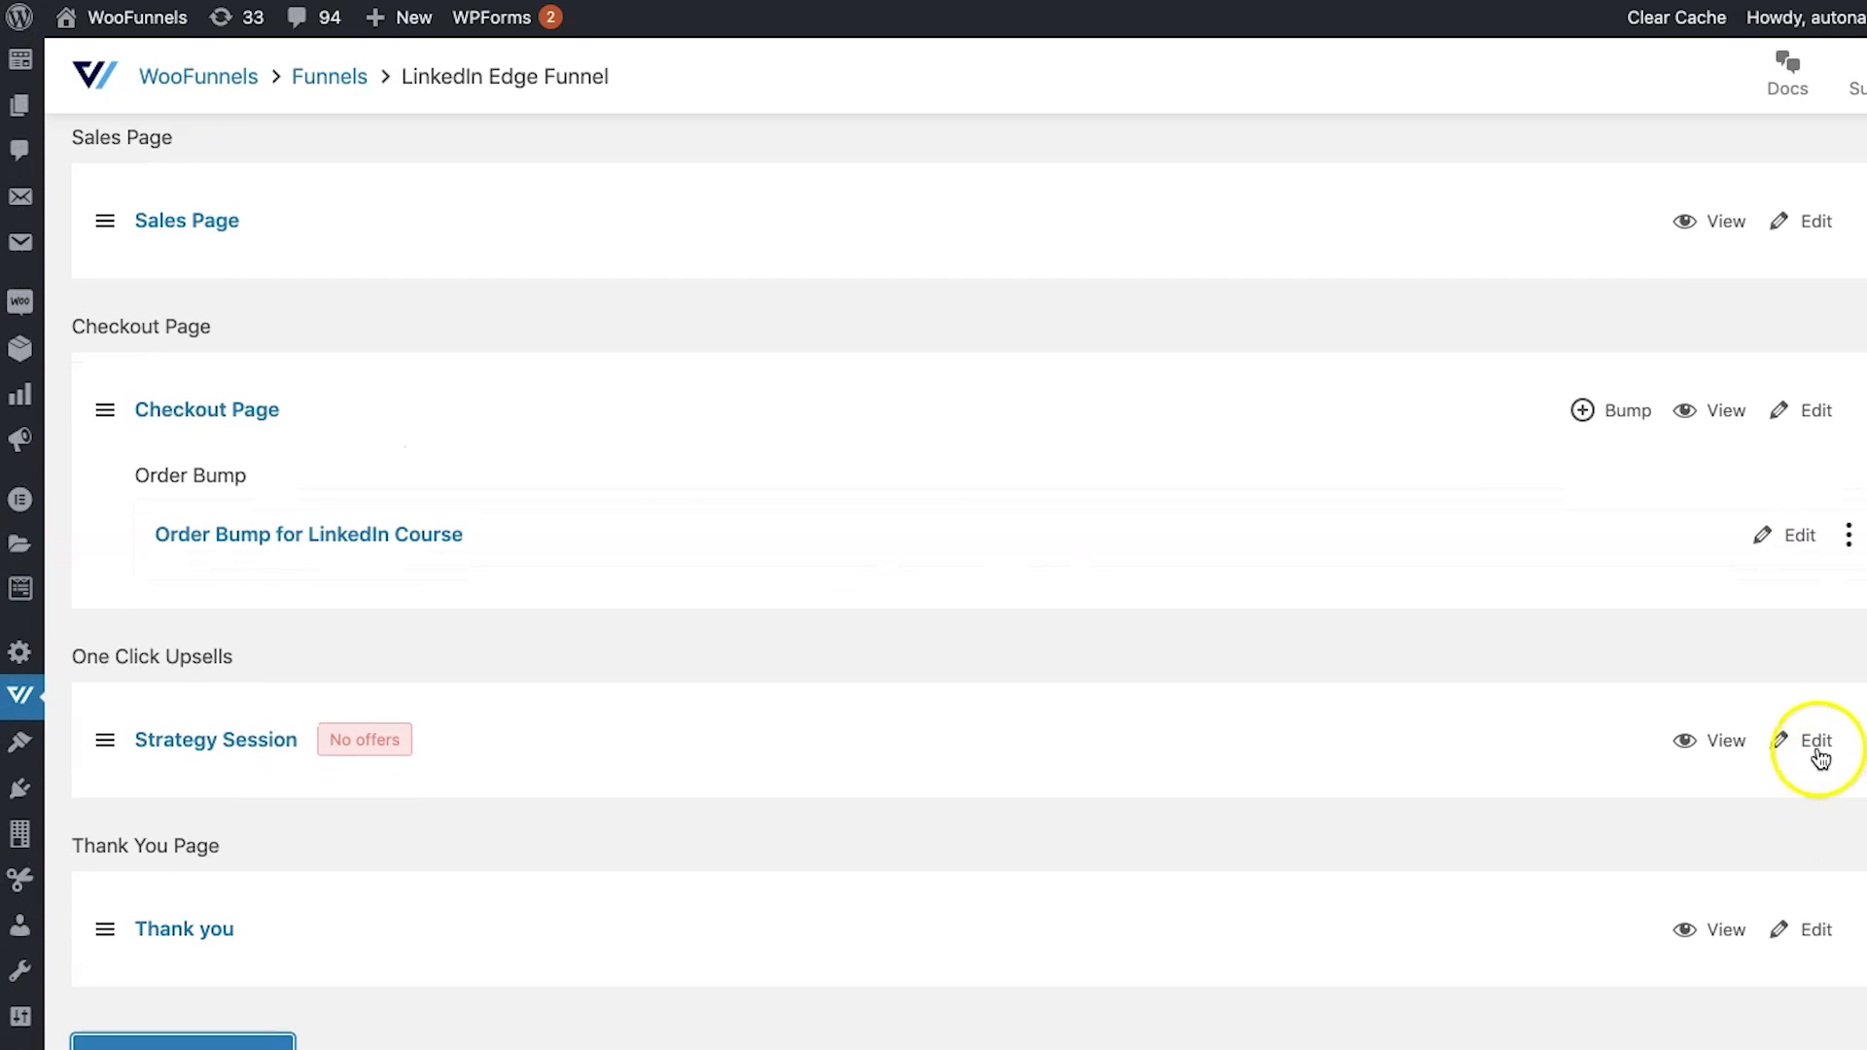
# - Create a first offer named Masterclass in the Strategy Session upsell
pyautogui.click(1815, 744)
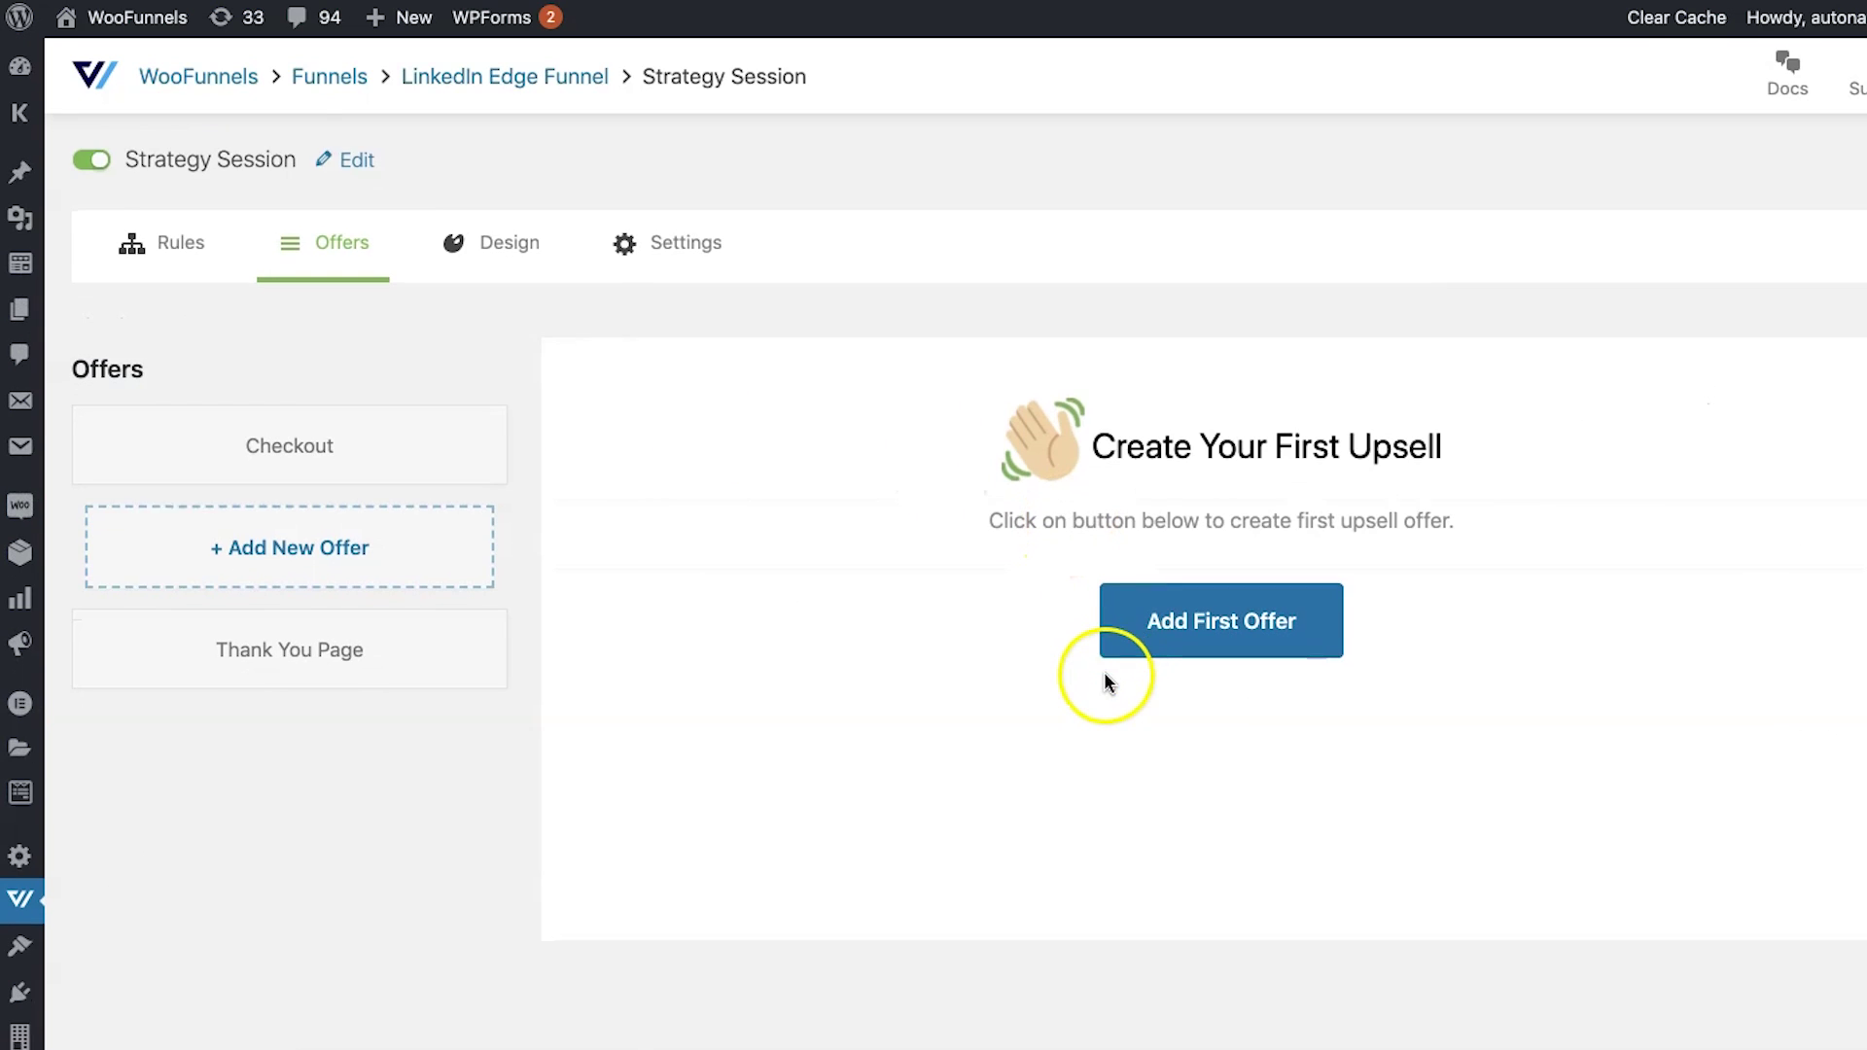
pyautogui.scroll(-2, 1100, 679)
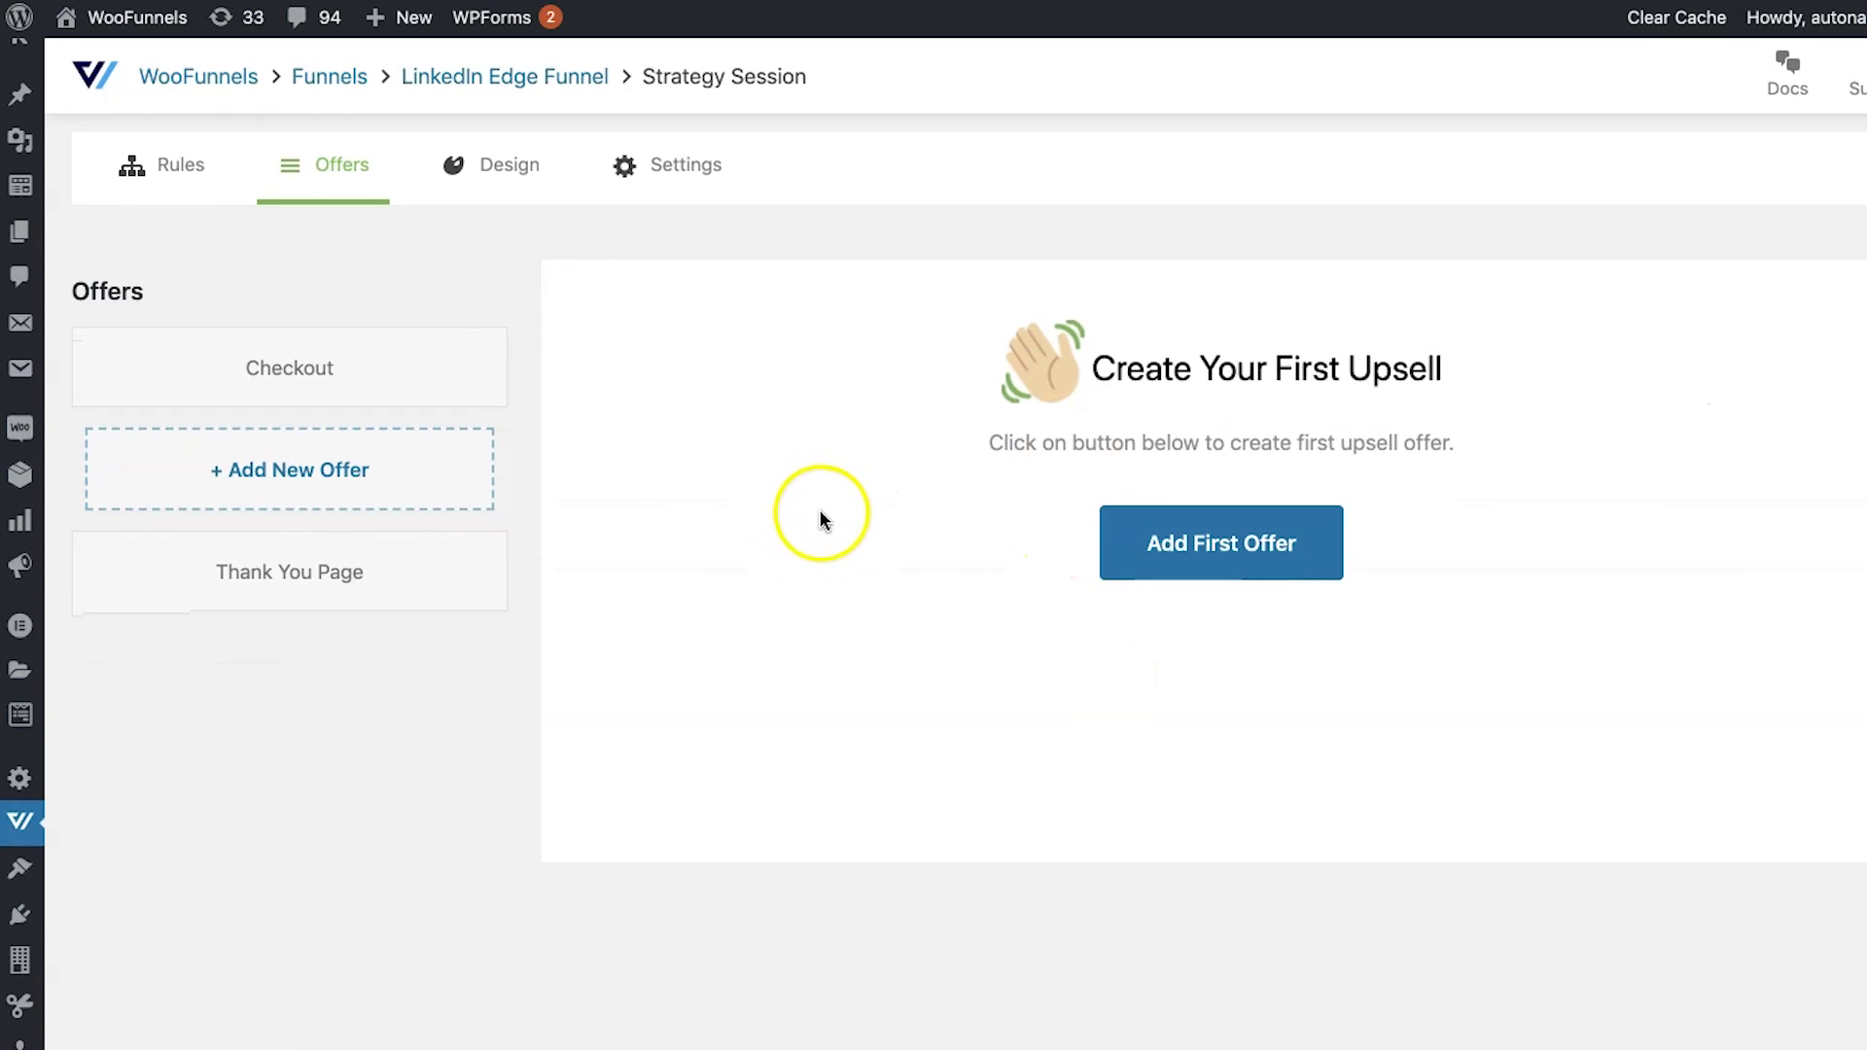
pyautogui.click(508, 165)
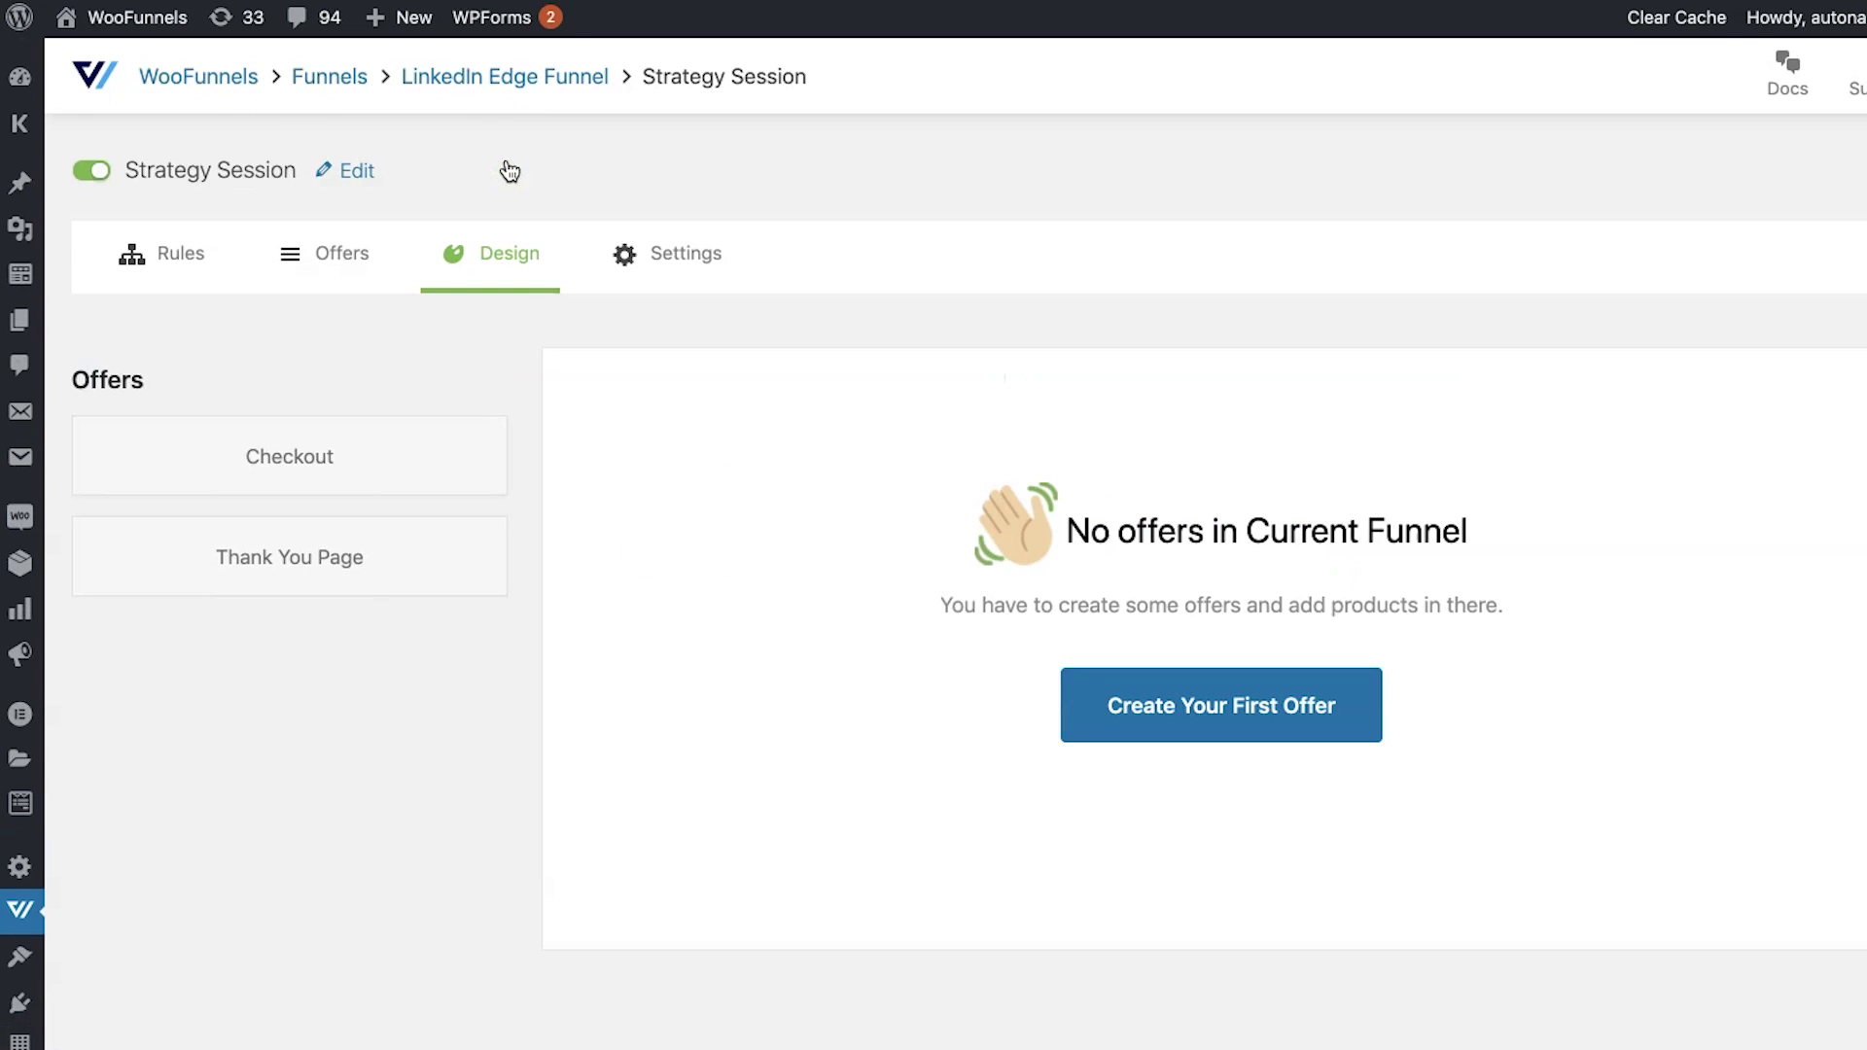
pyautogui.click(366, 253)
pyautogui.scroll(-1, 1057, 608)
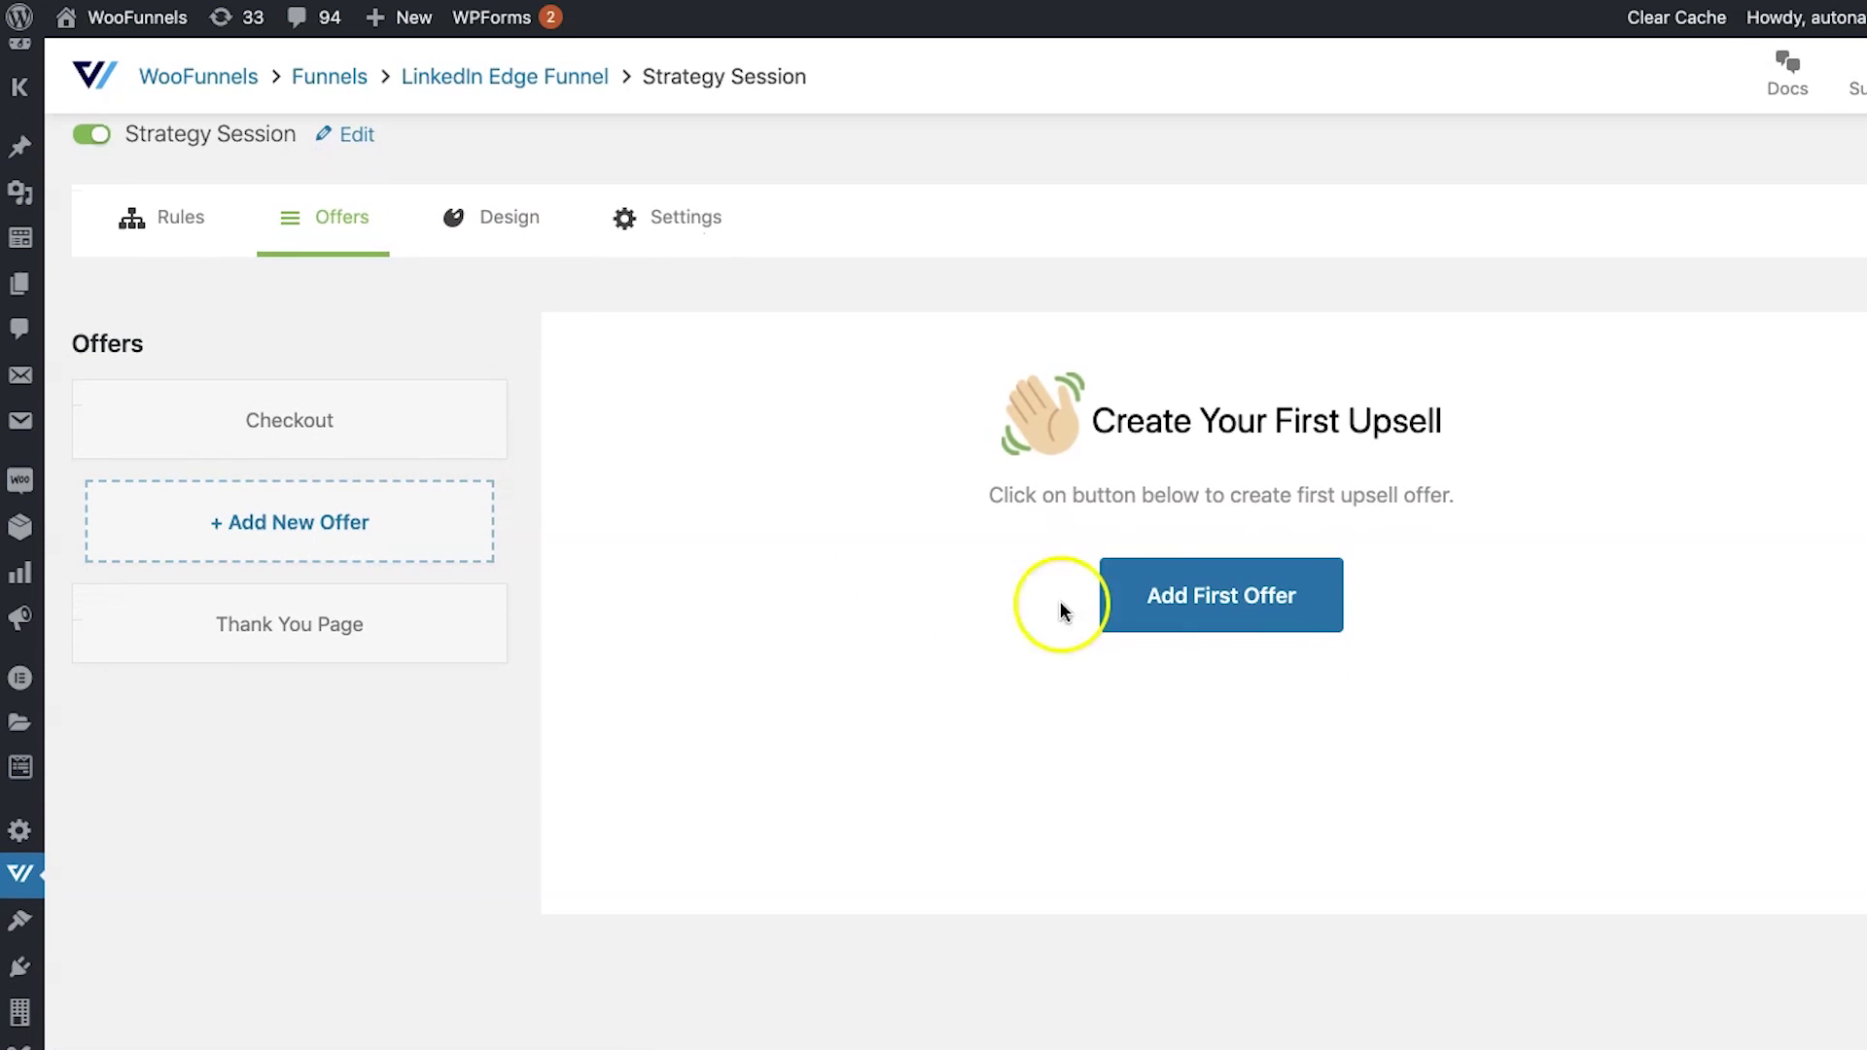
pyautogui.click(1186, 604)
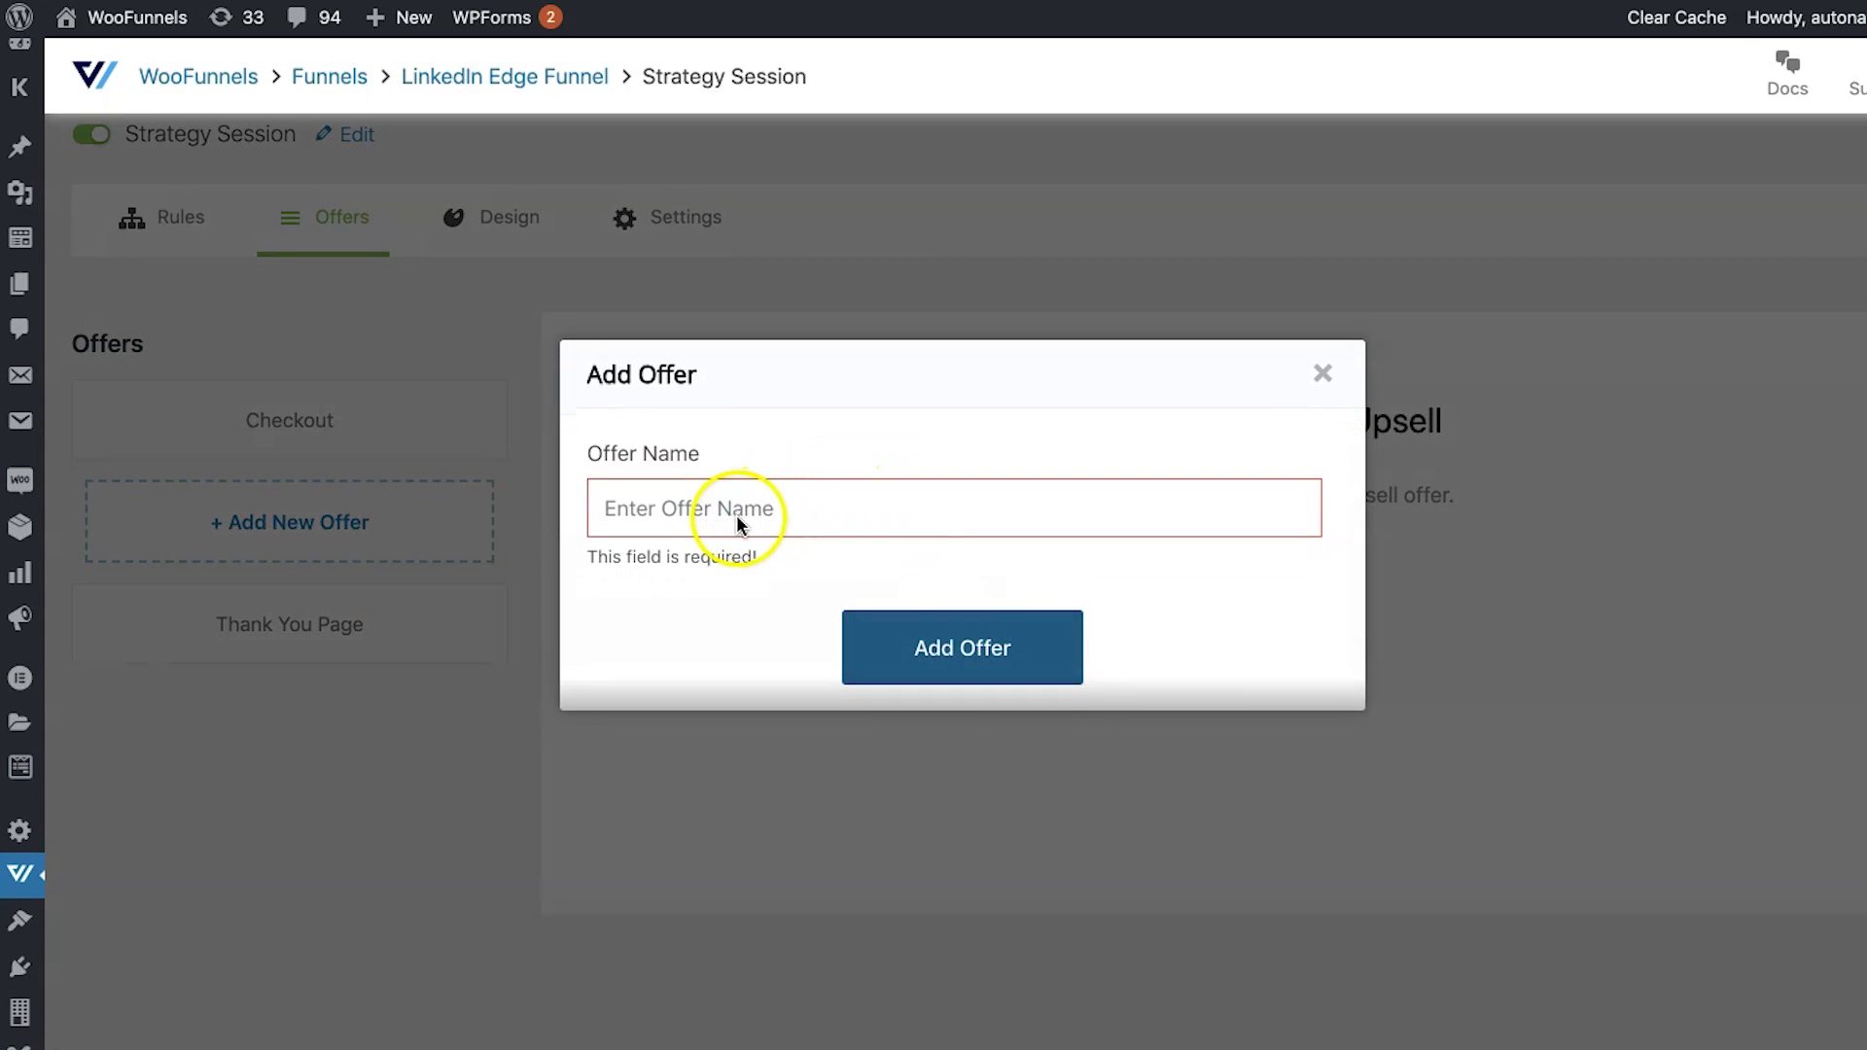
pyautogui.click(734, 513)
pyautogui.write('link')
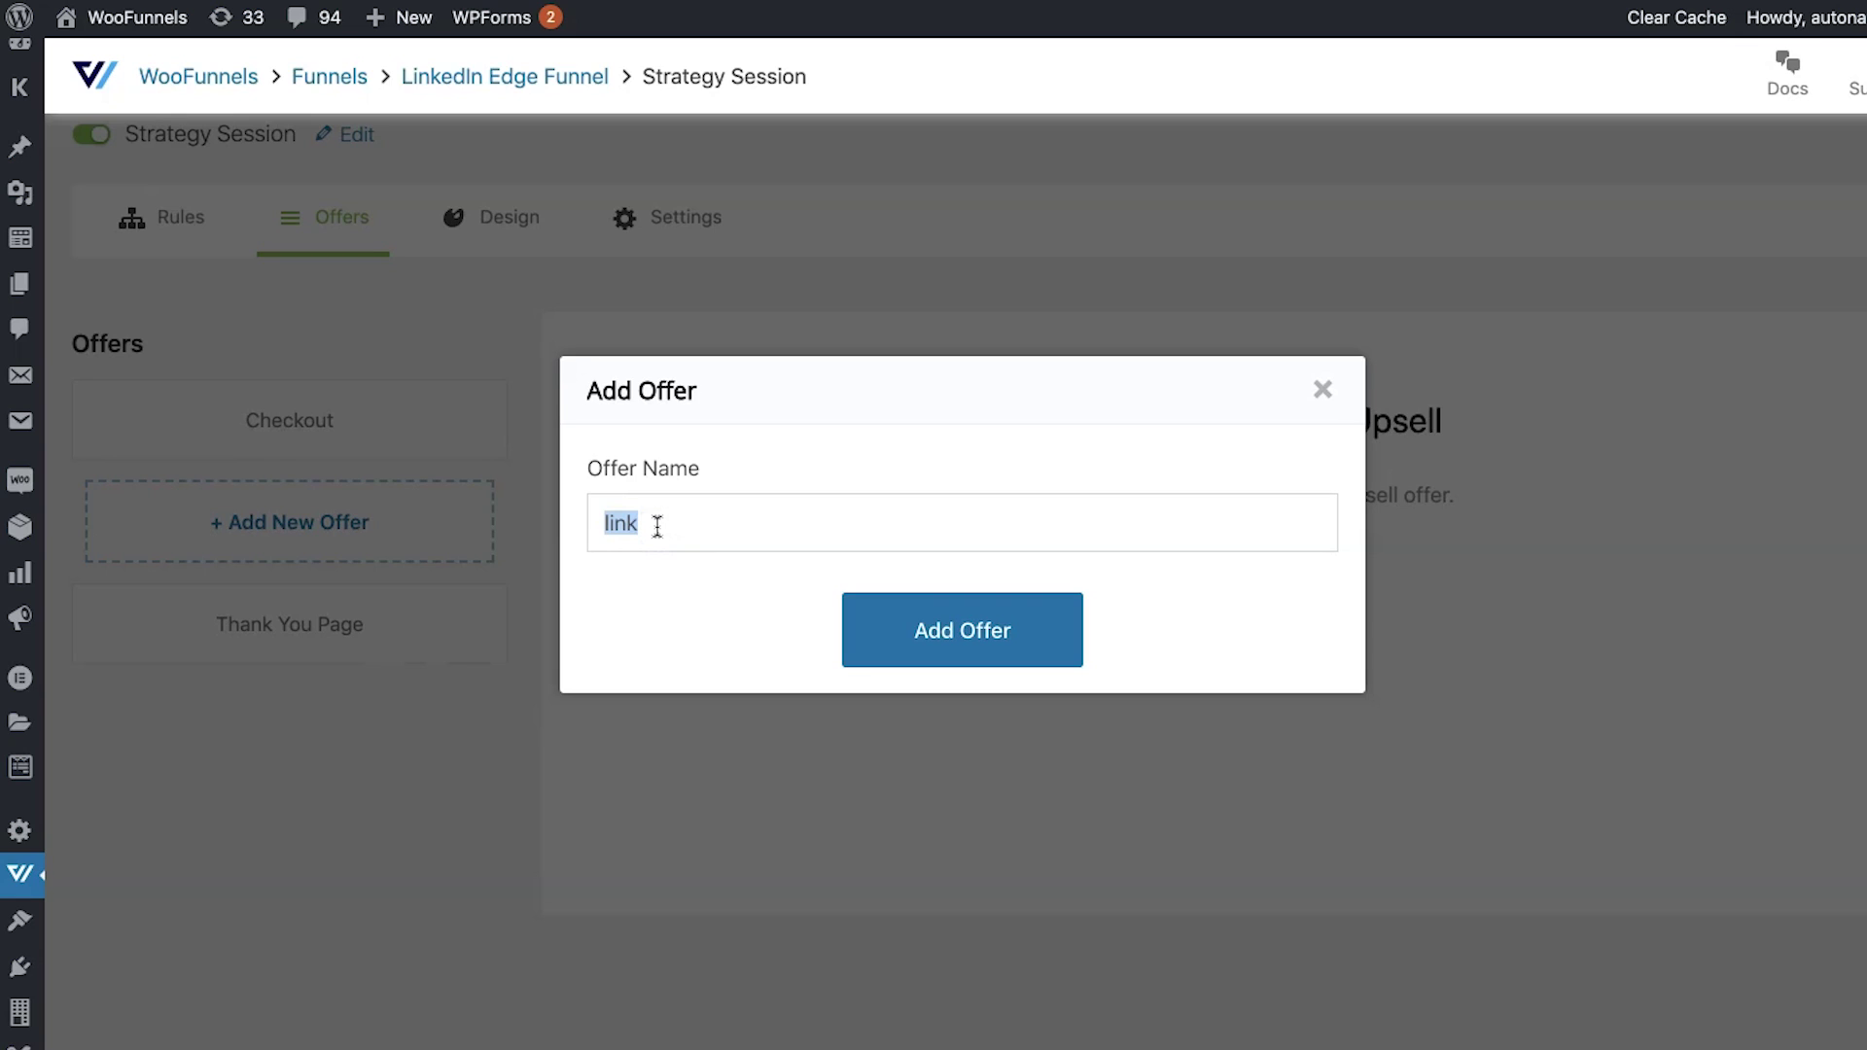
pyautogui.click(941, 632)
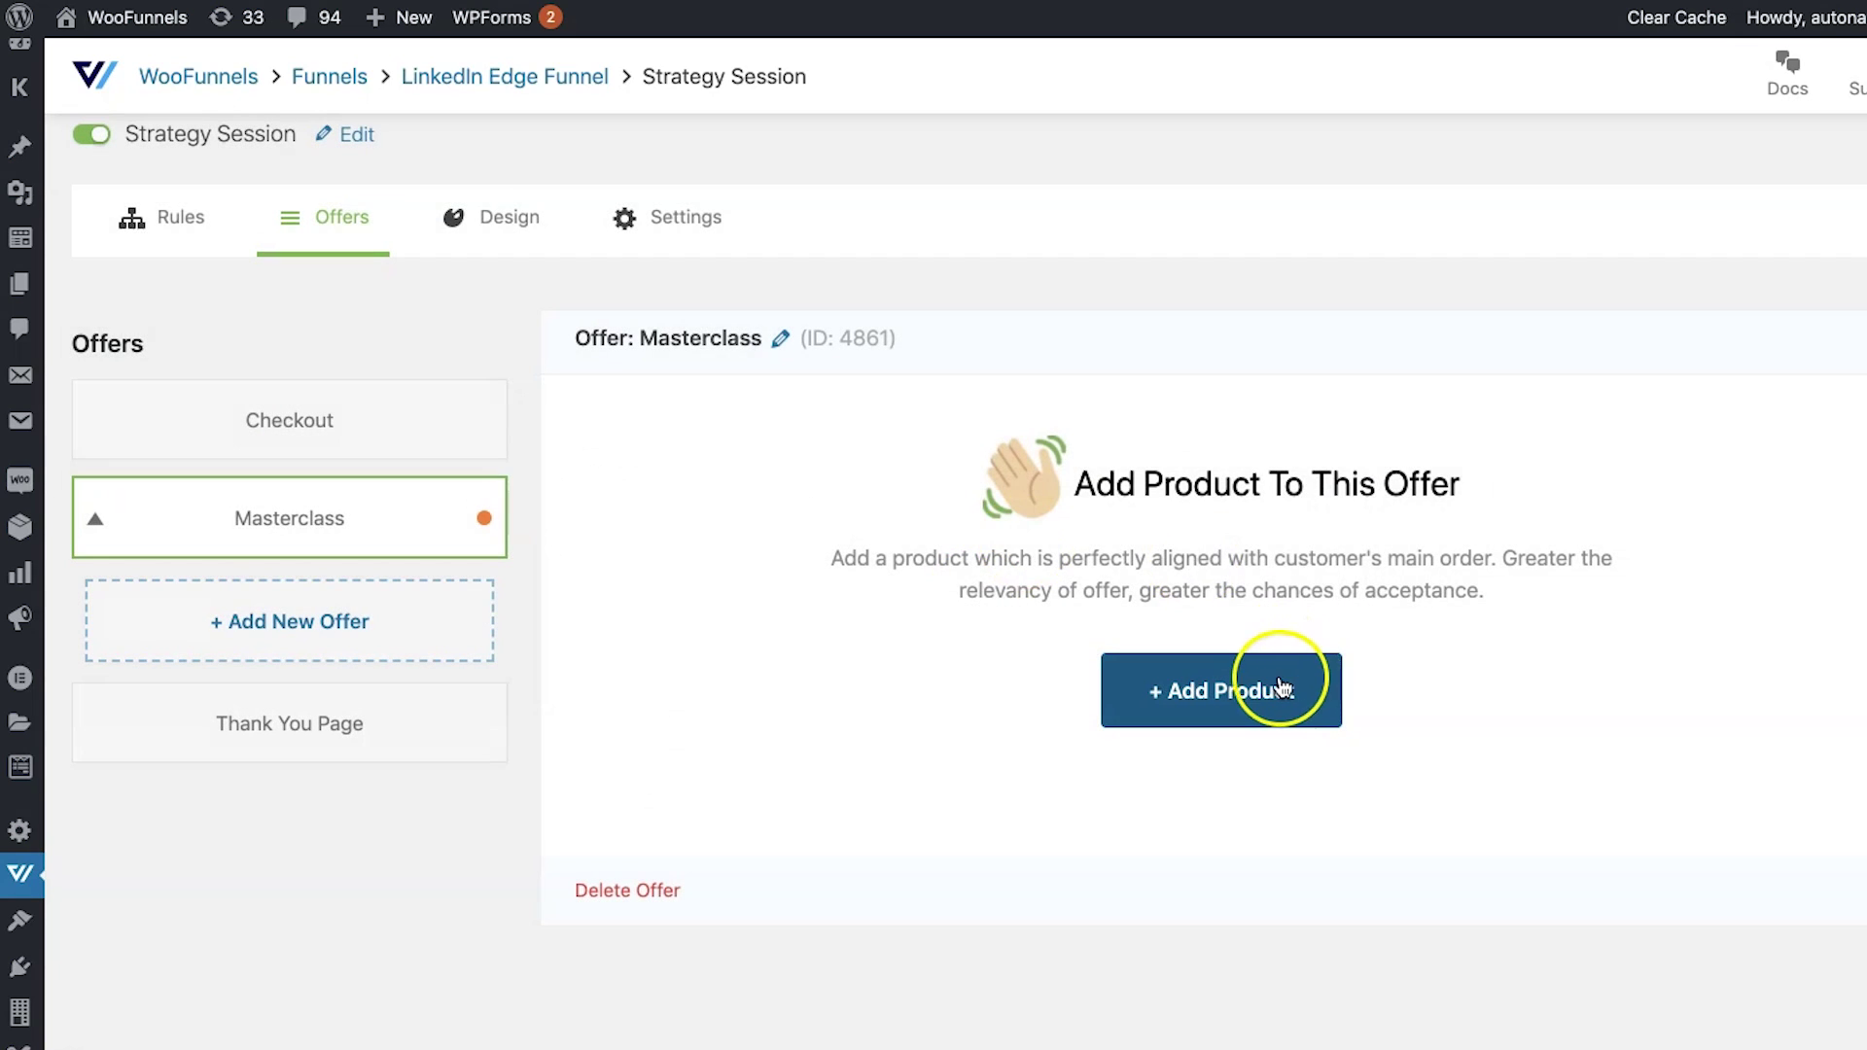
# - Add LinkedIn Posts Writing Masterclass to the offer and save it despite being inactive
pyautogui.click(1282, 688)
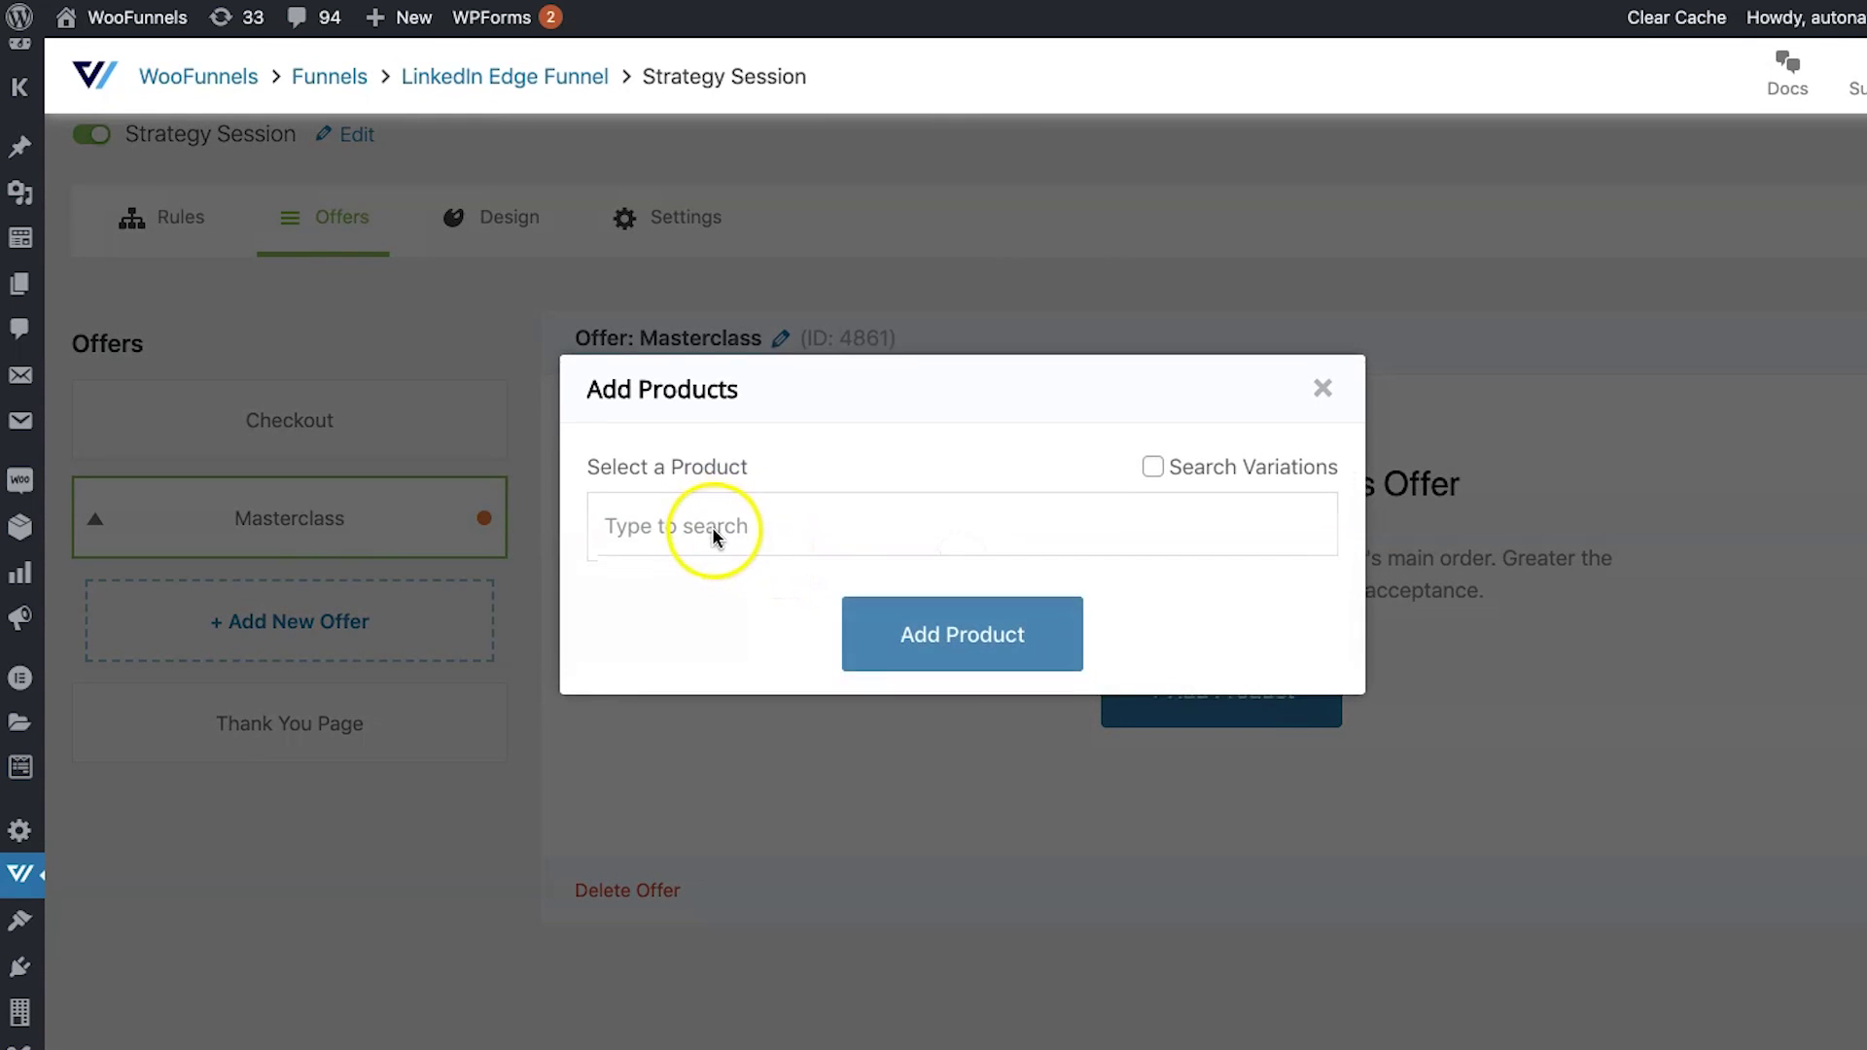
pyautogui.click(682, 525)
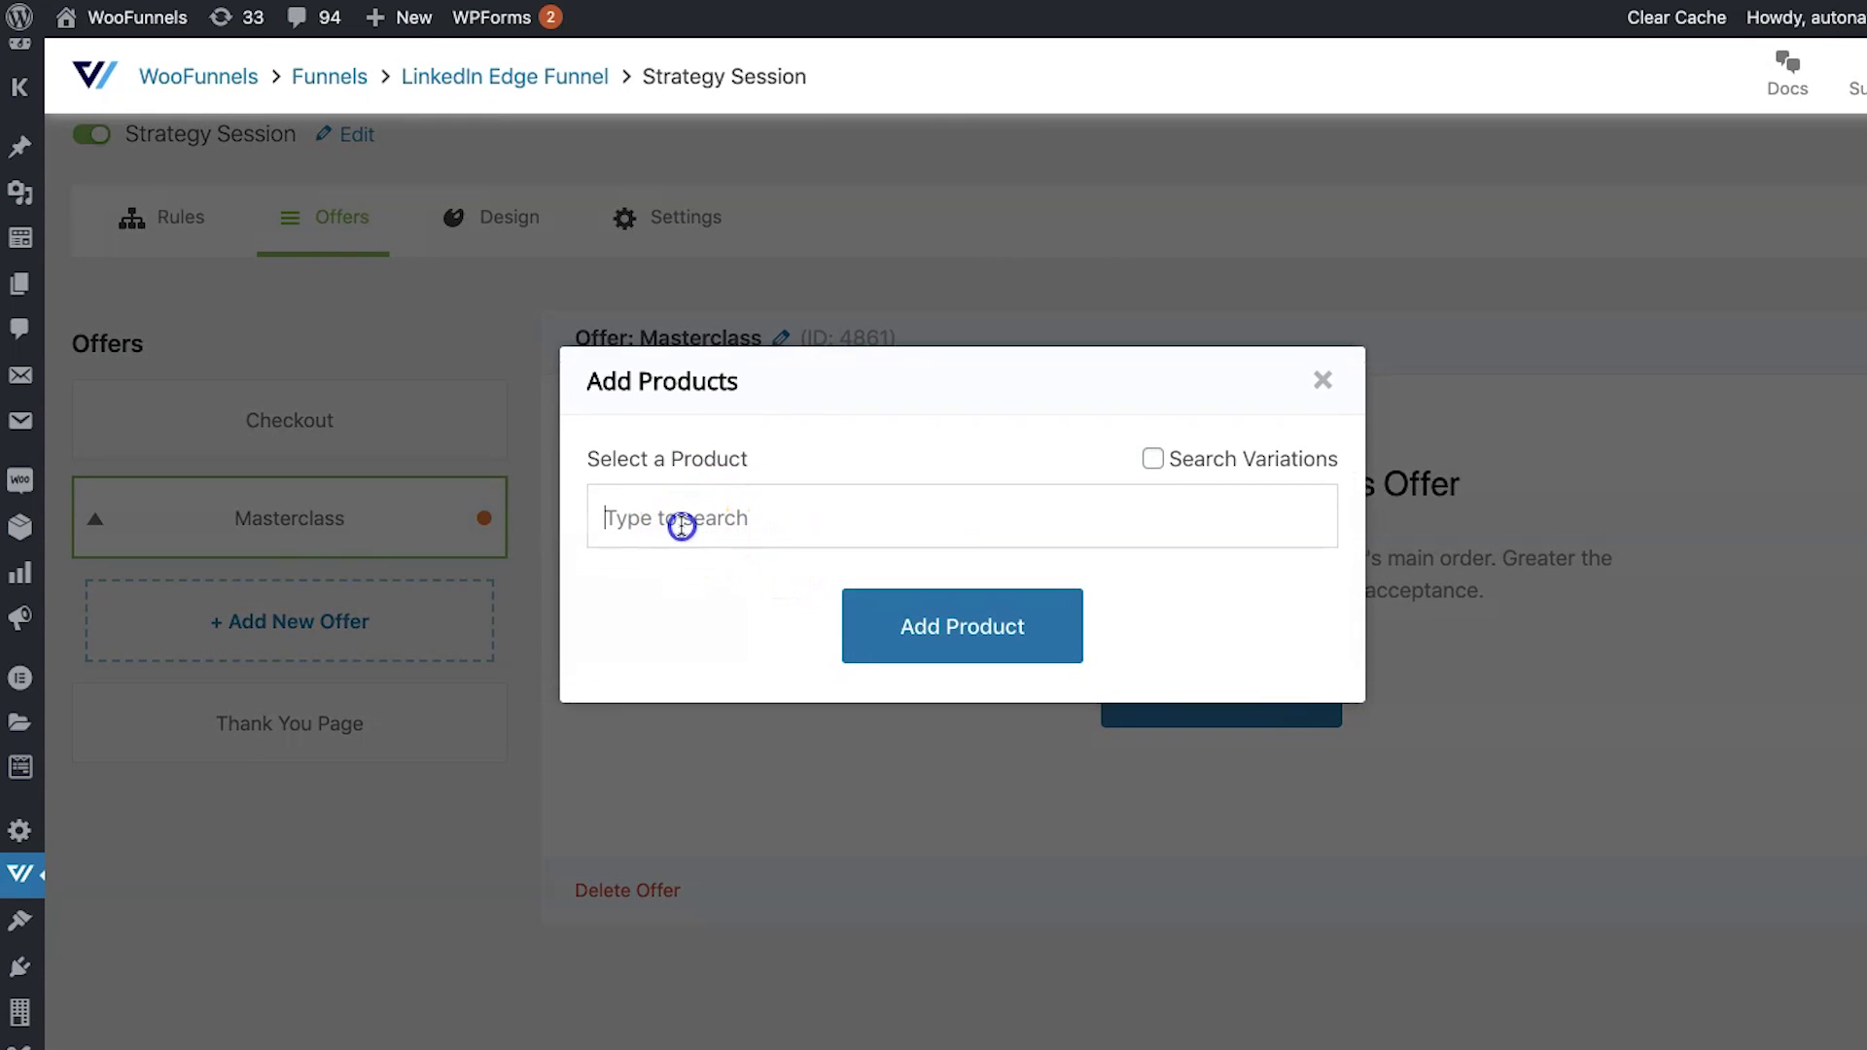
pyautogui.click(687, 577)
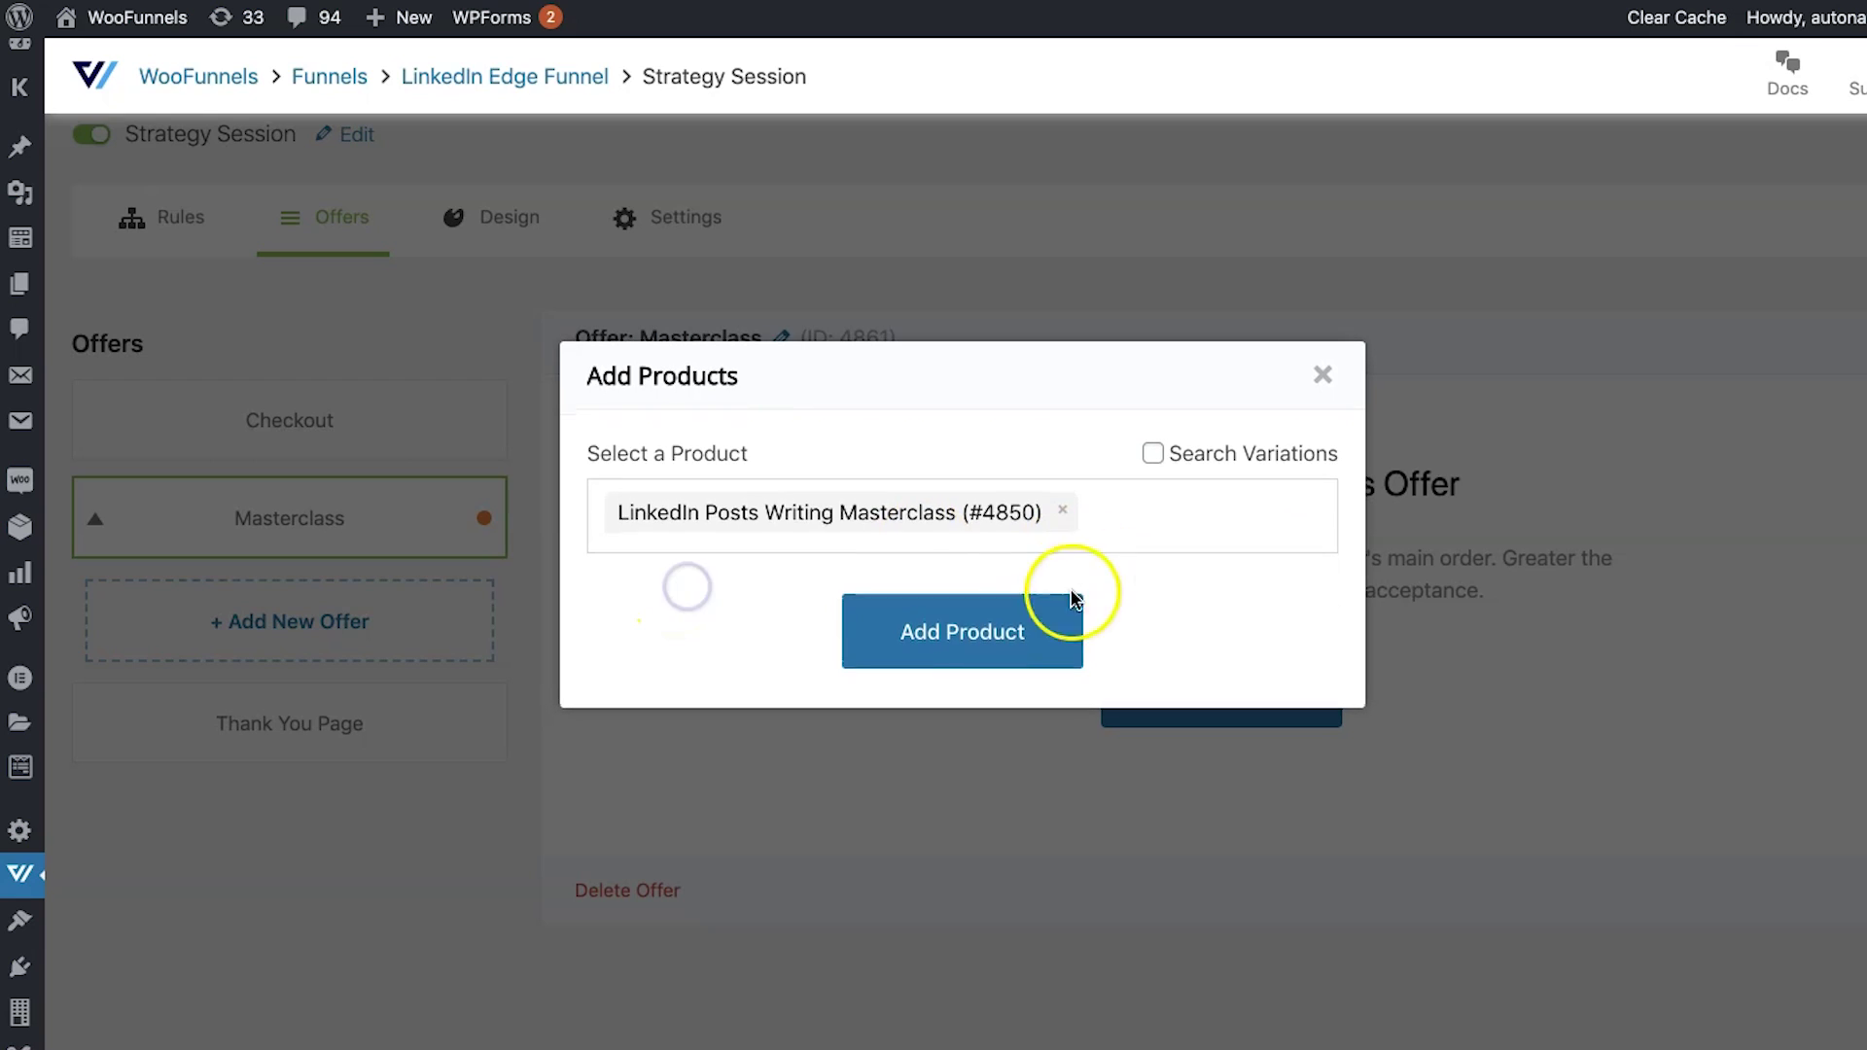
pyautogui.click(1000, 624)
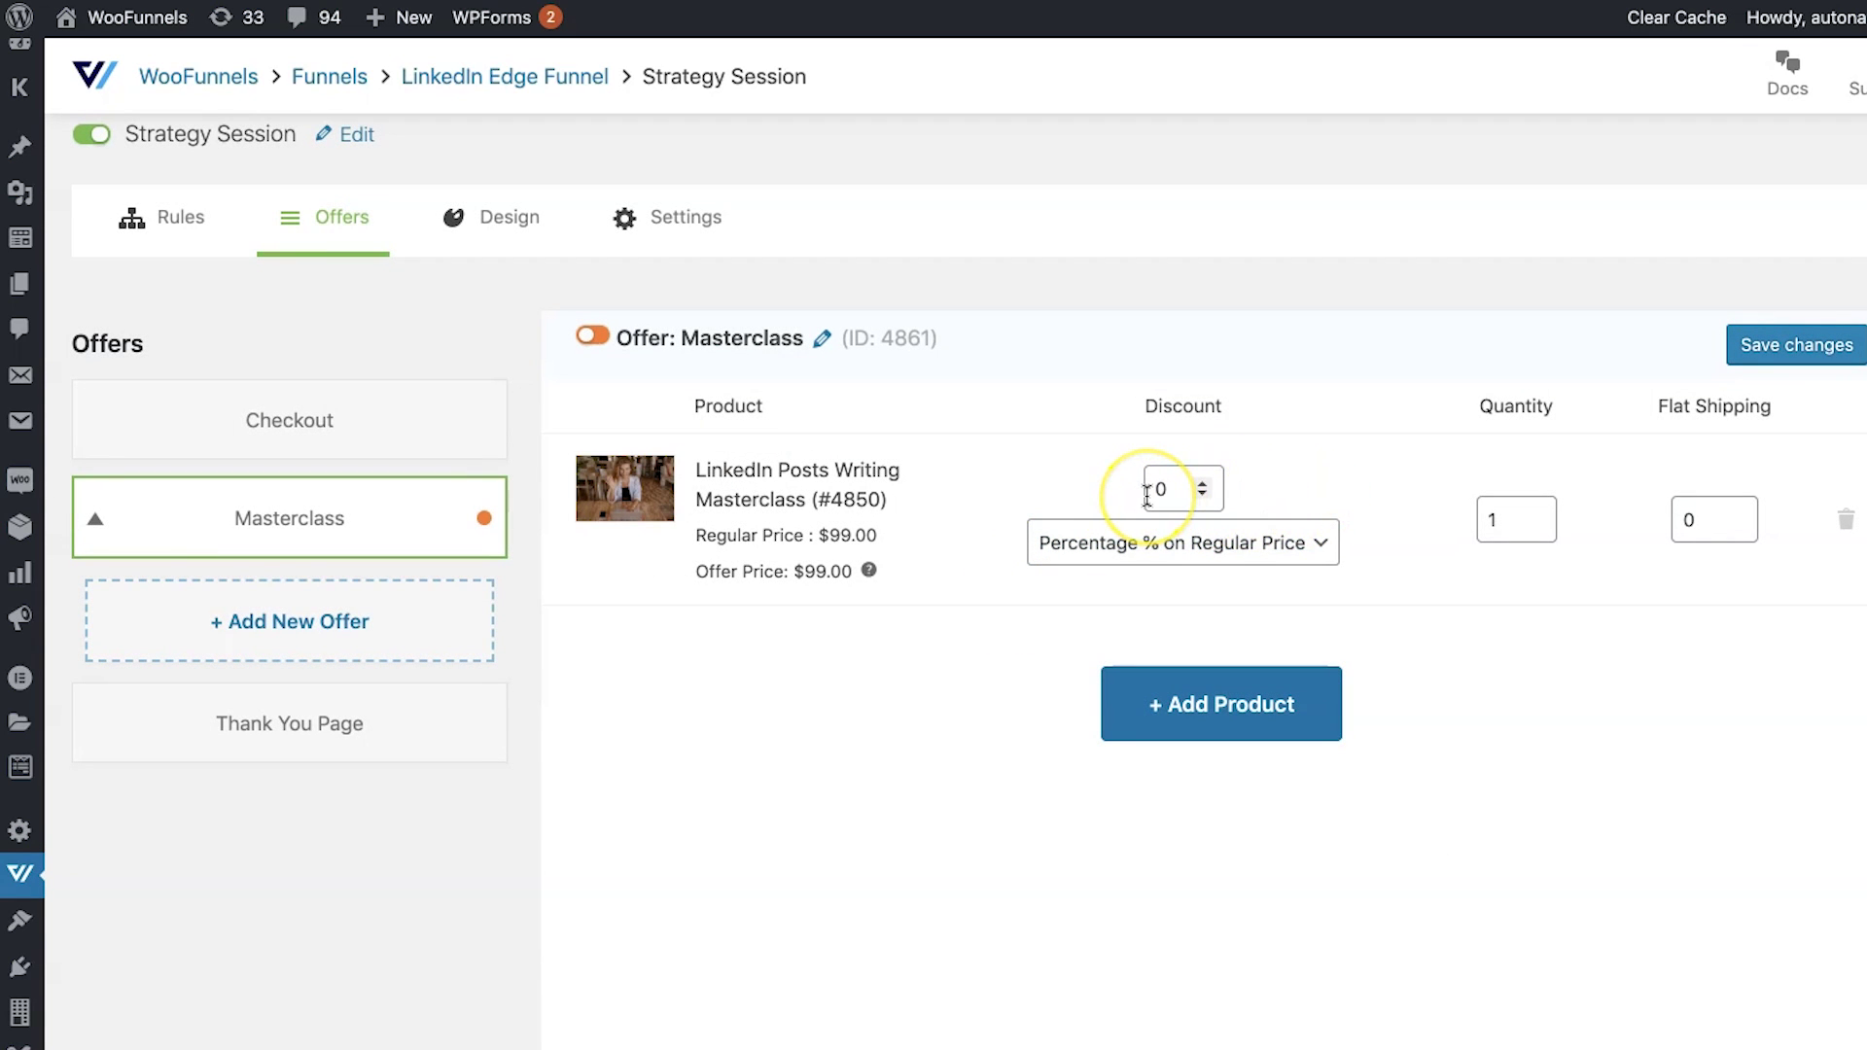
pyautogui.click(1741, 348)
pyautogui.click(940, 688)
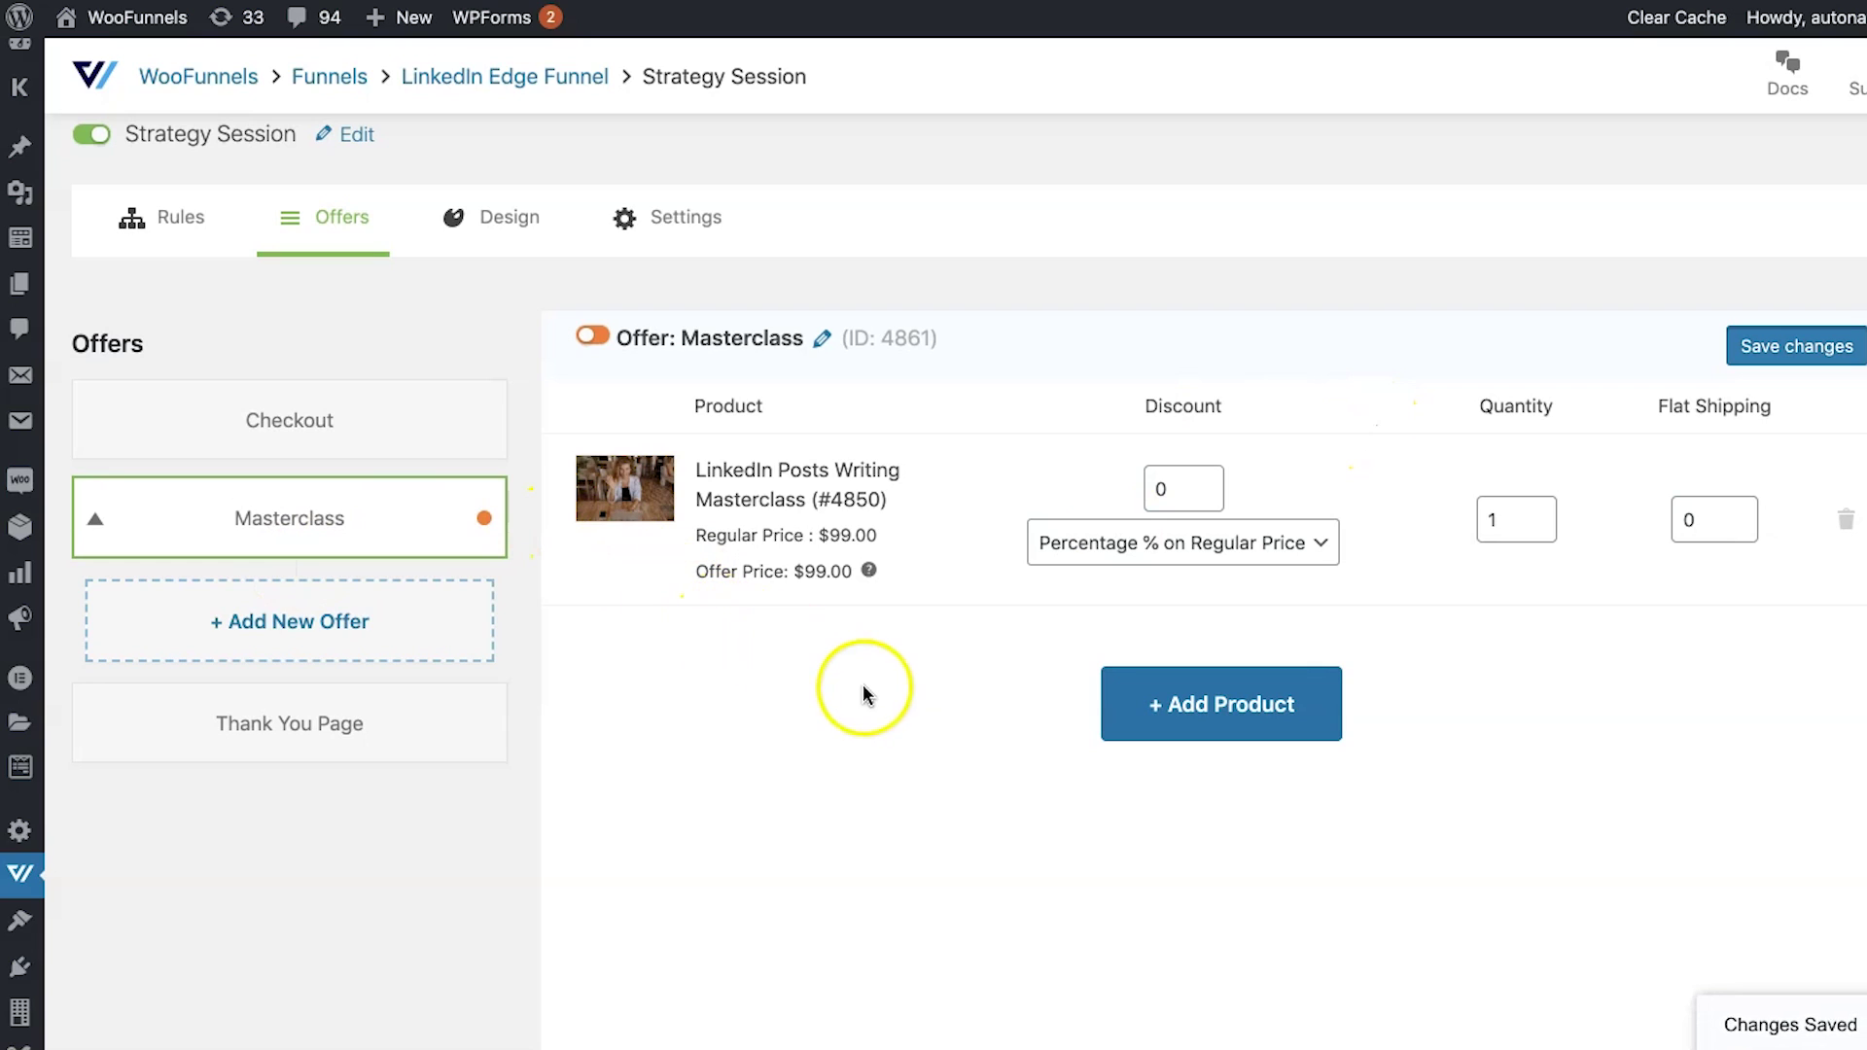
# - Browse the Elementor design templates for the Masterclass offer, then go back to the funnel
pyautogui.scroll(-1, 623, 350)
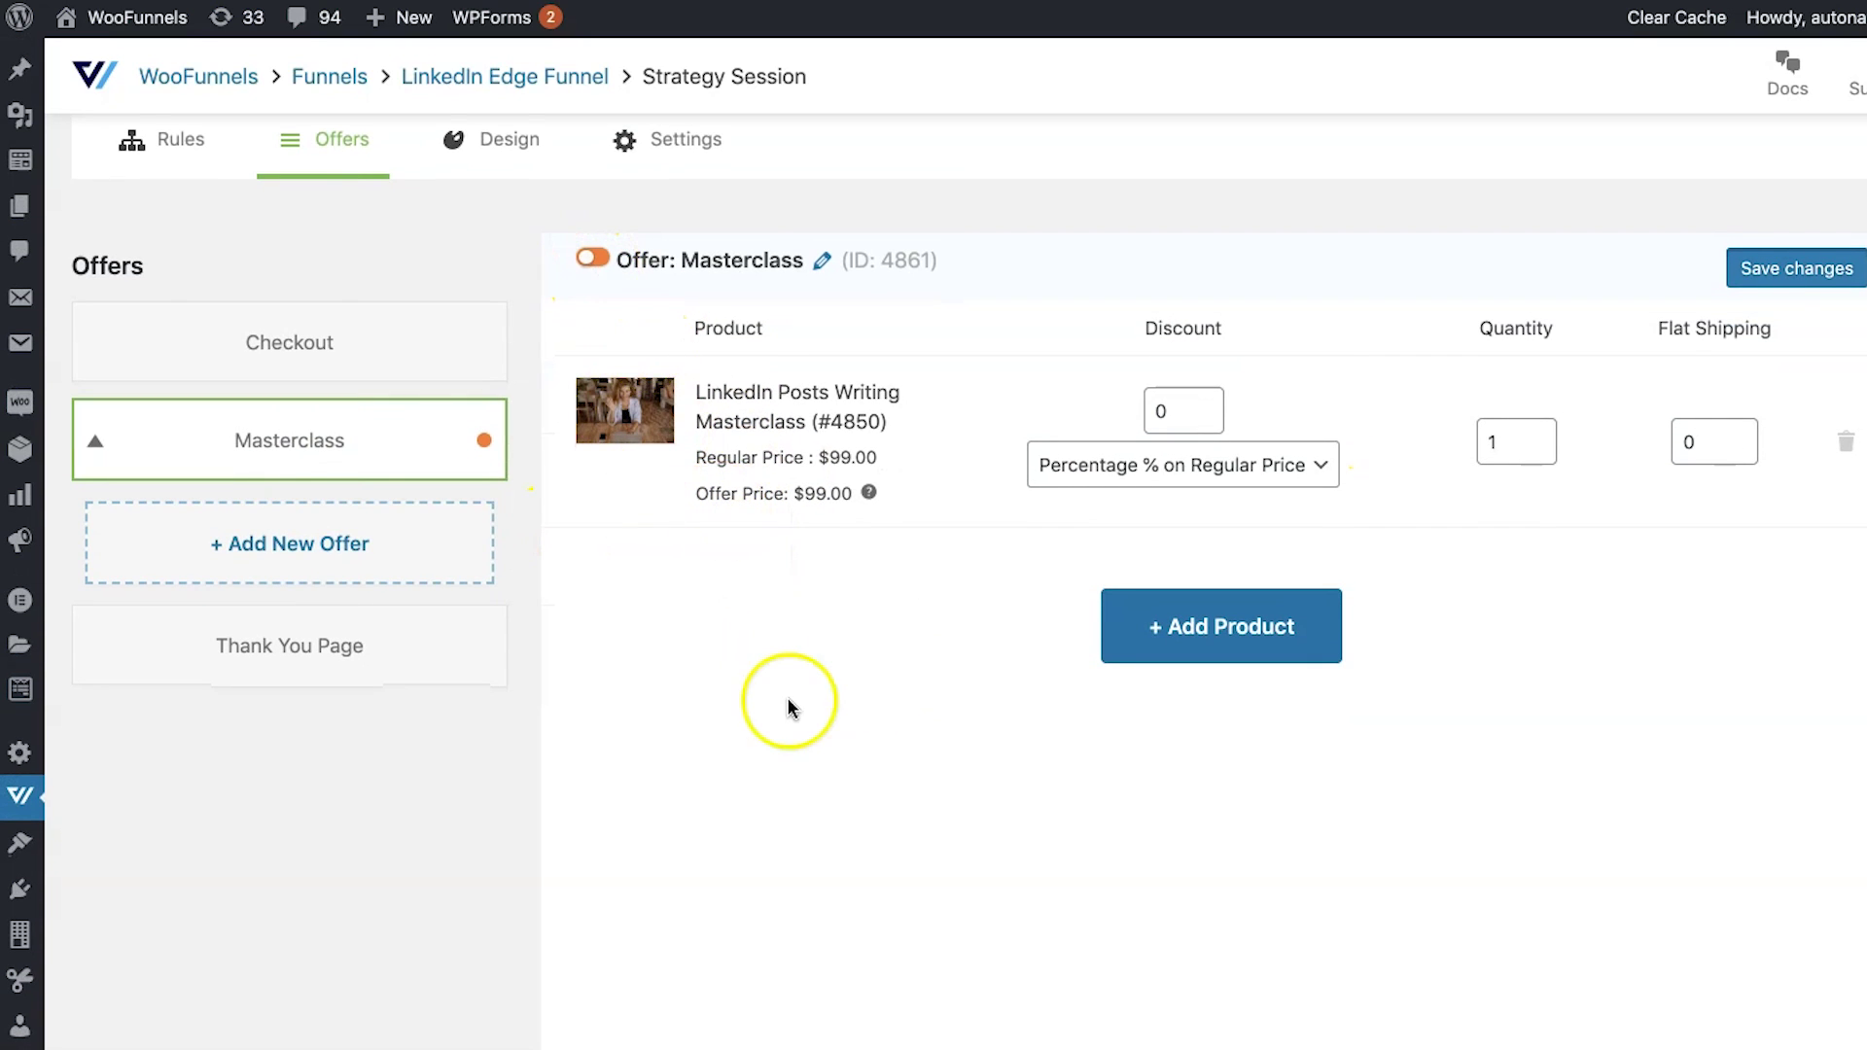
pyautogui.scroll(-6, 785, 697)
pyautogui.scroll(5, 759, 623)
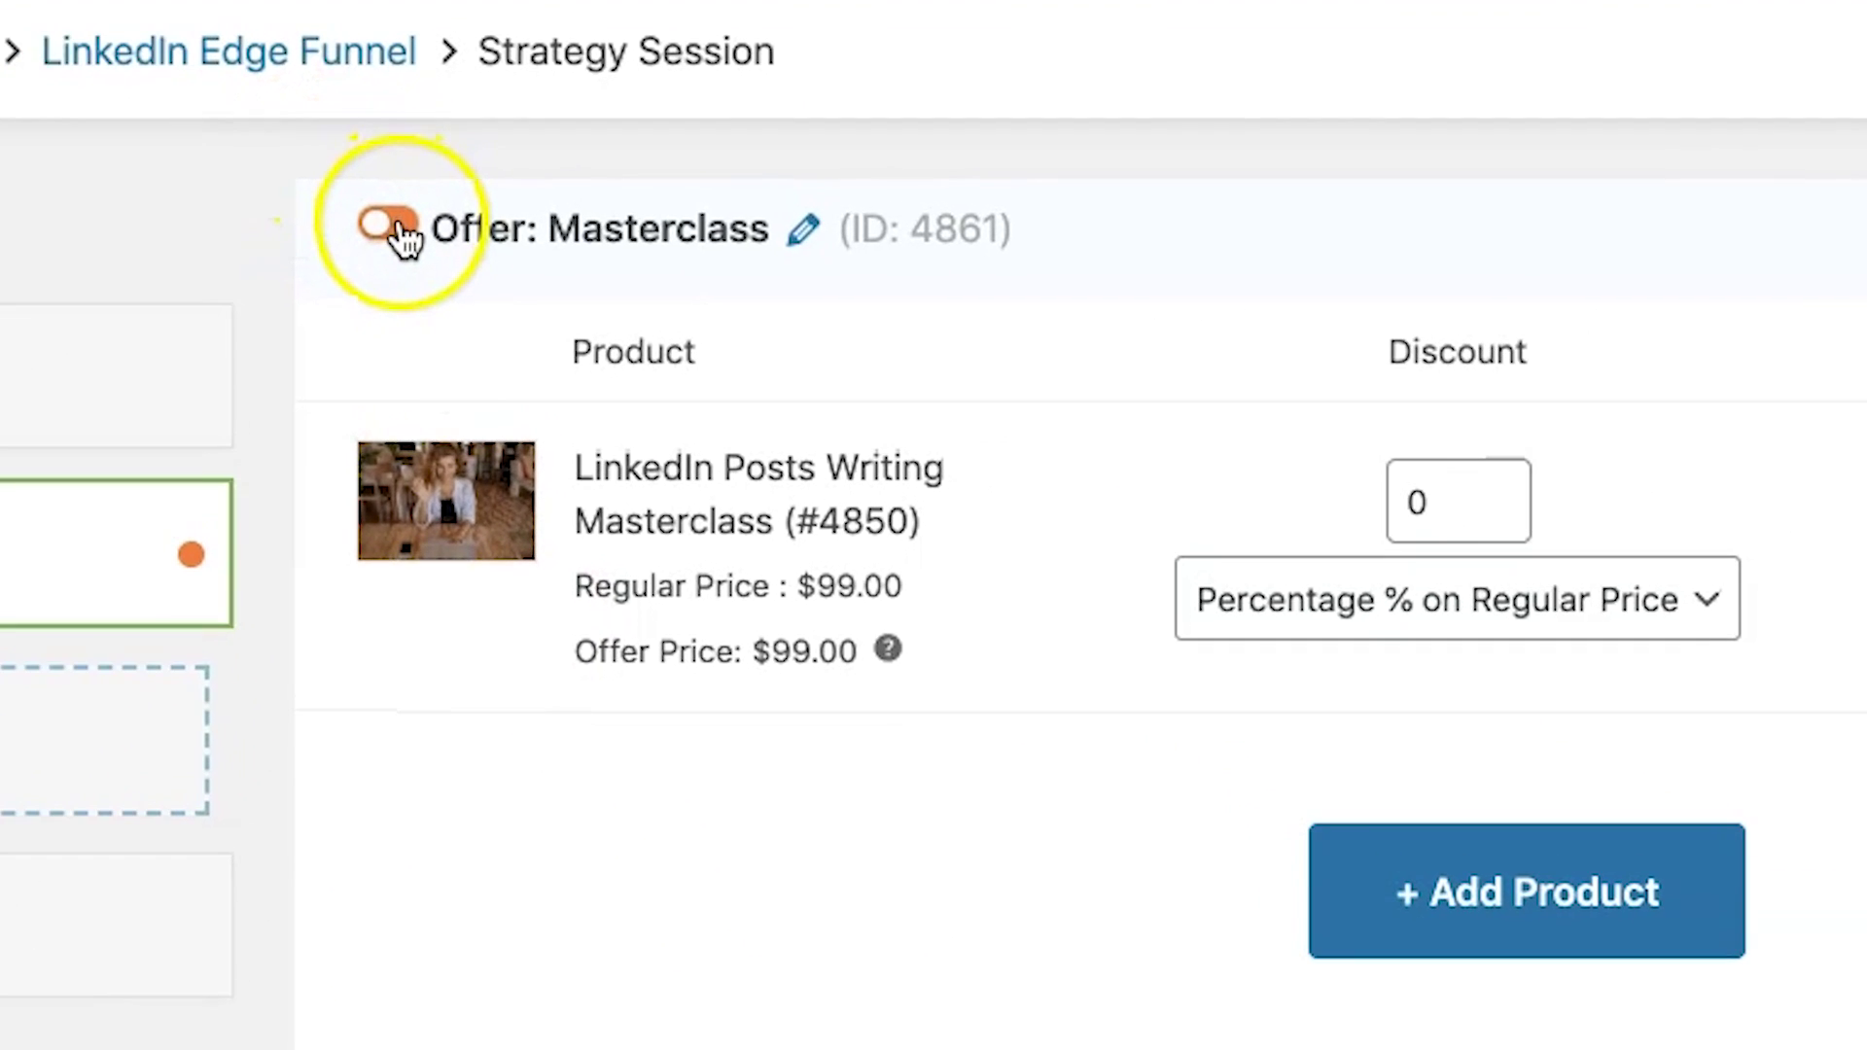
pyautogui.scroll(-10, 466, 1030)
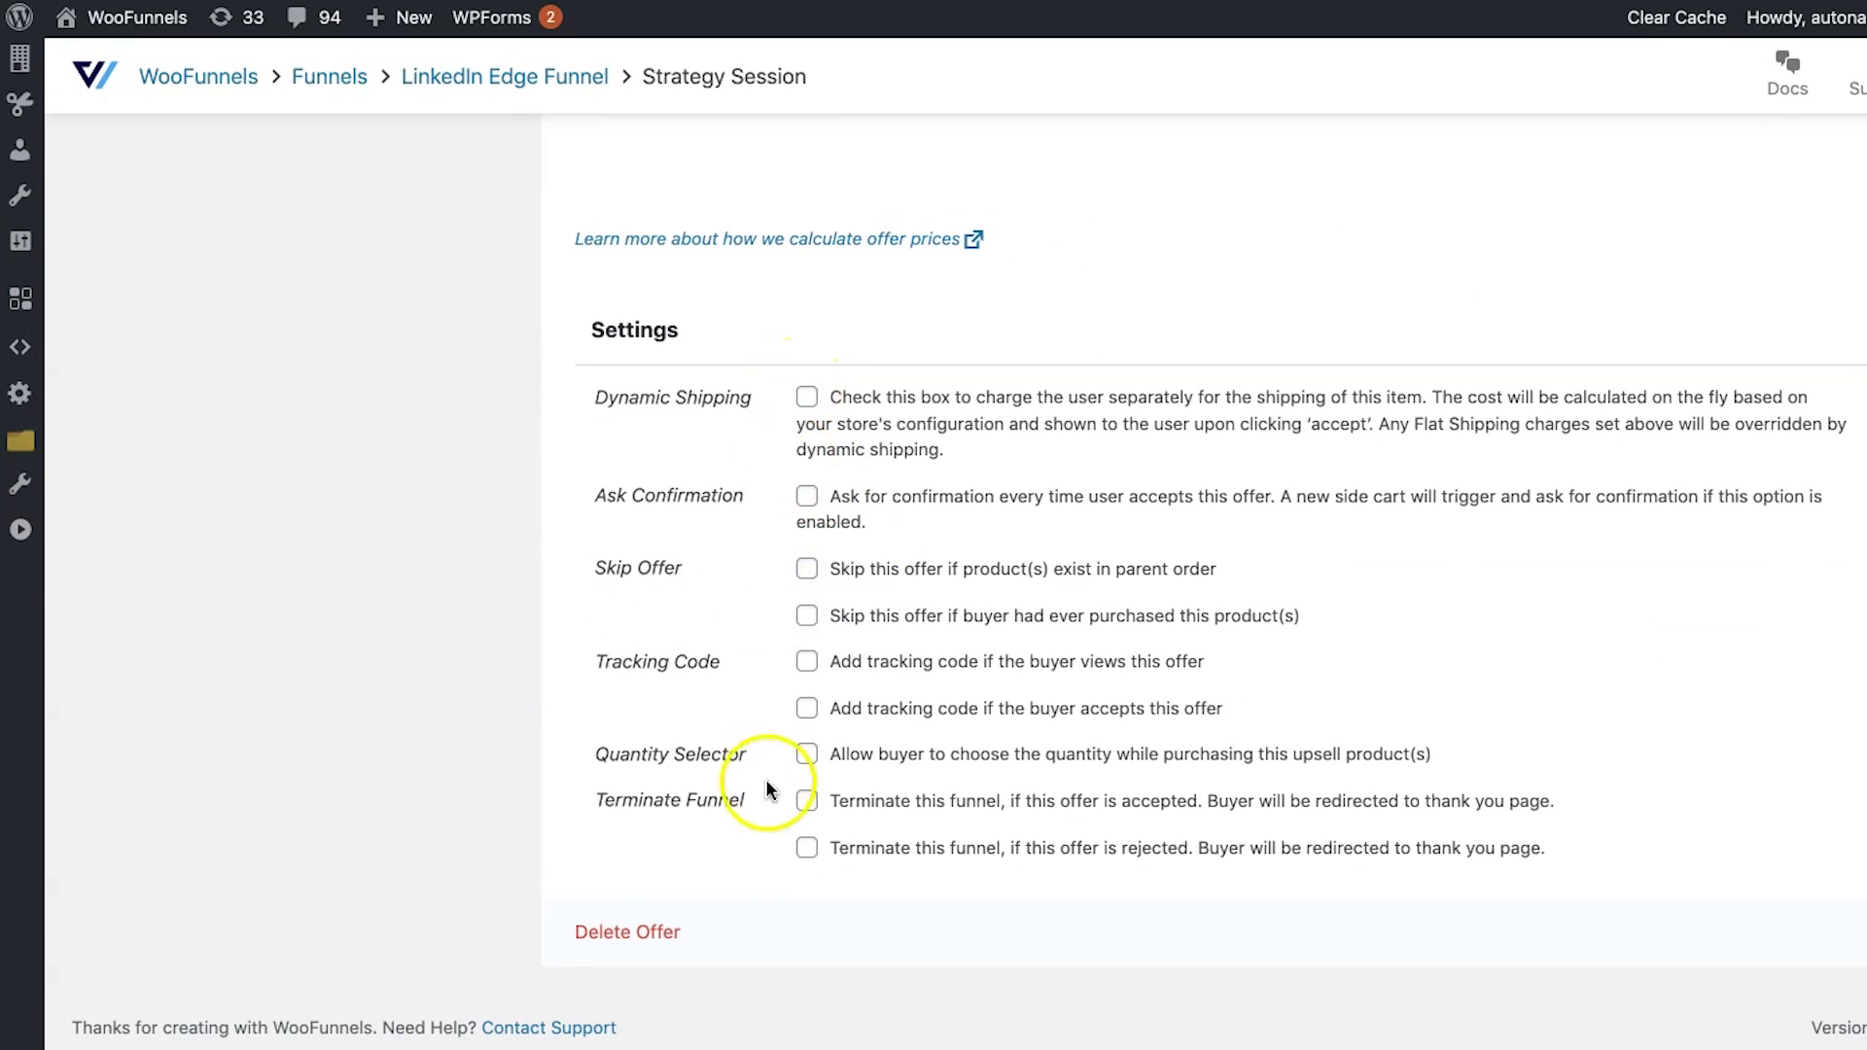
pyautogui.scroll(15, 764, 789)
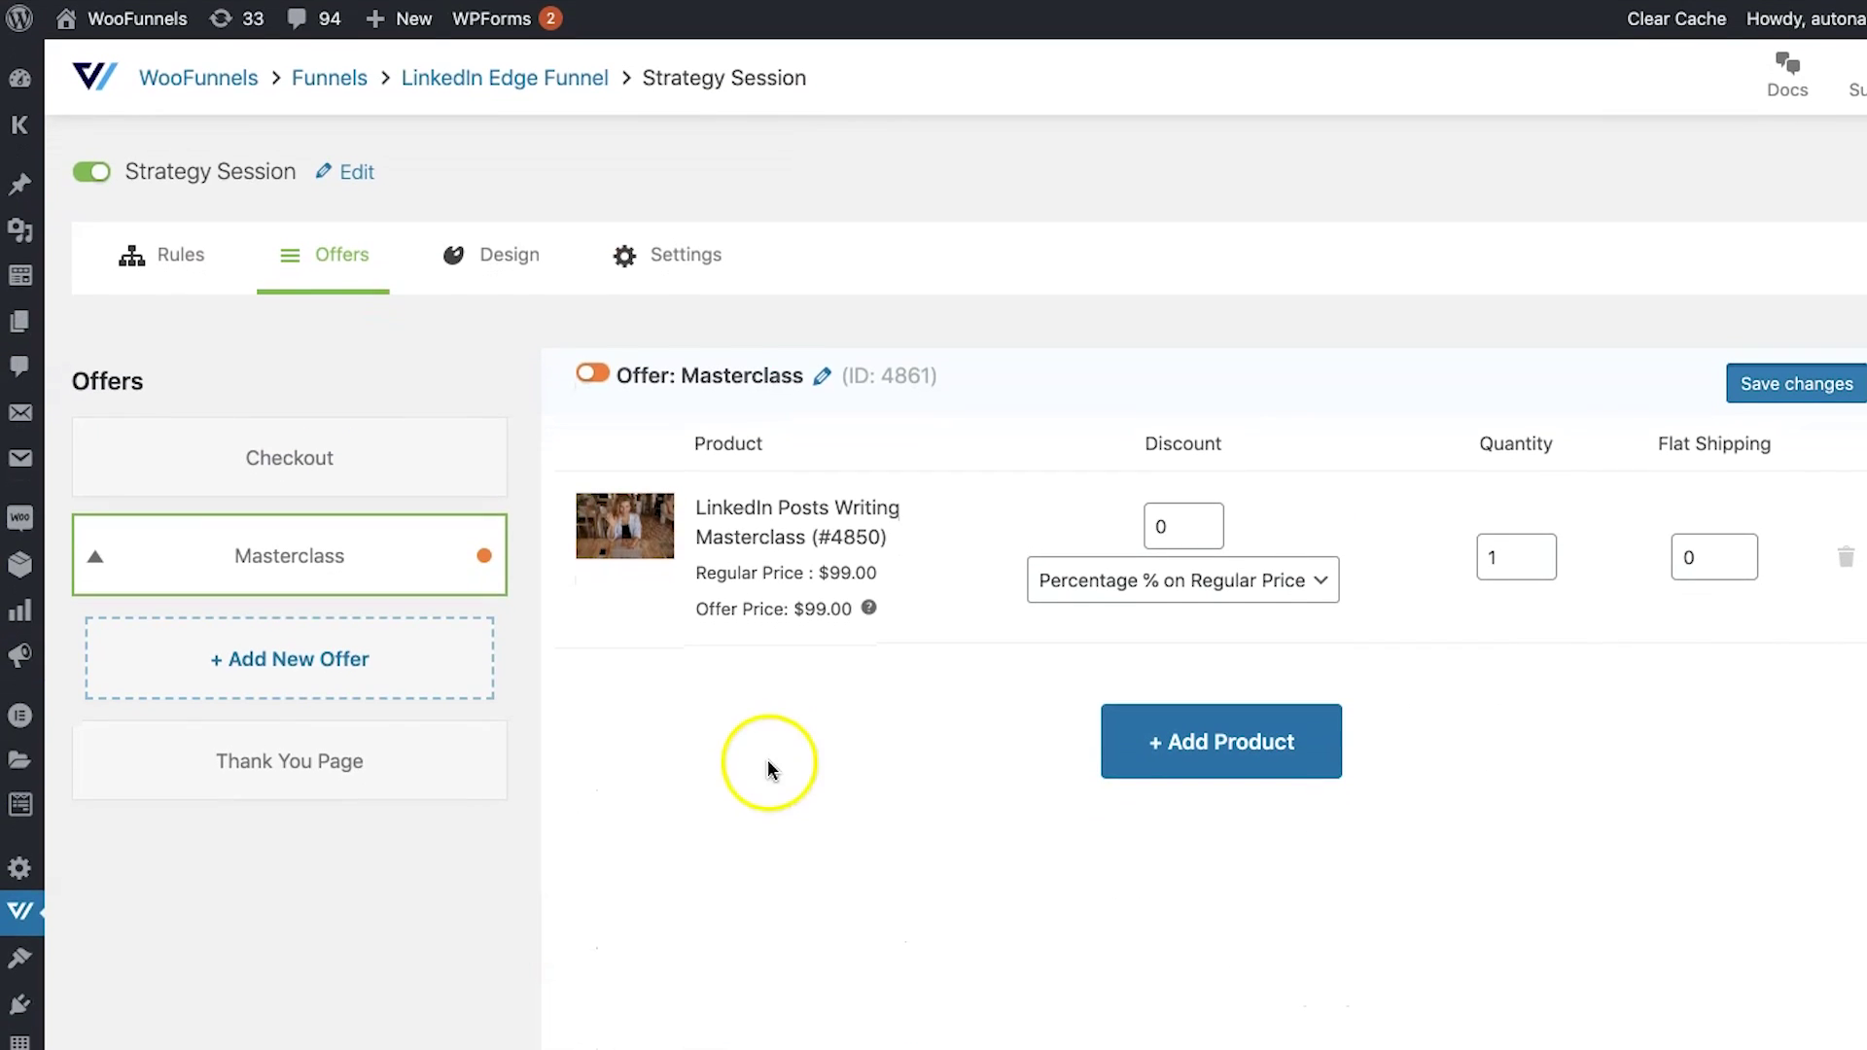
pyautogui.click(473, 277)
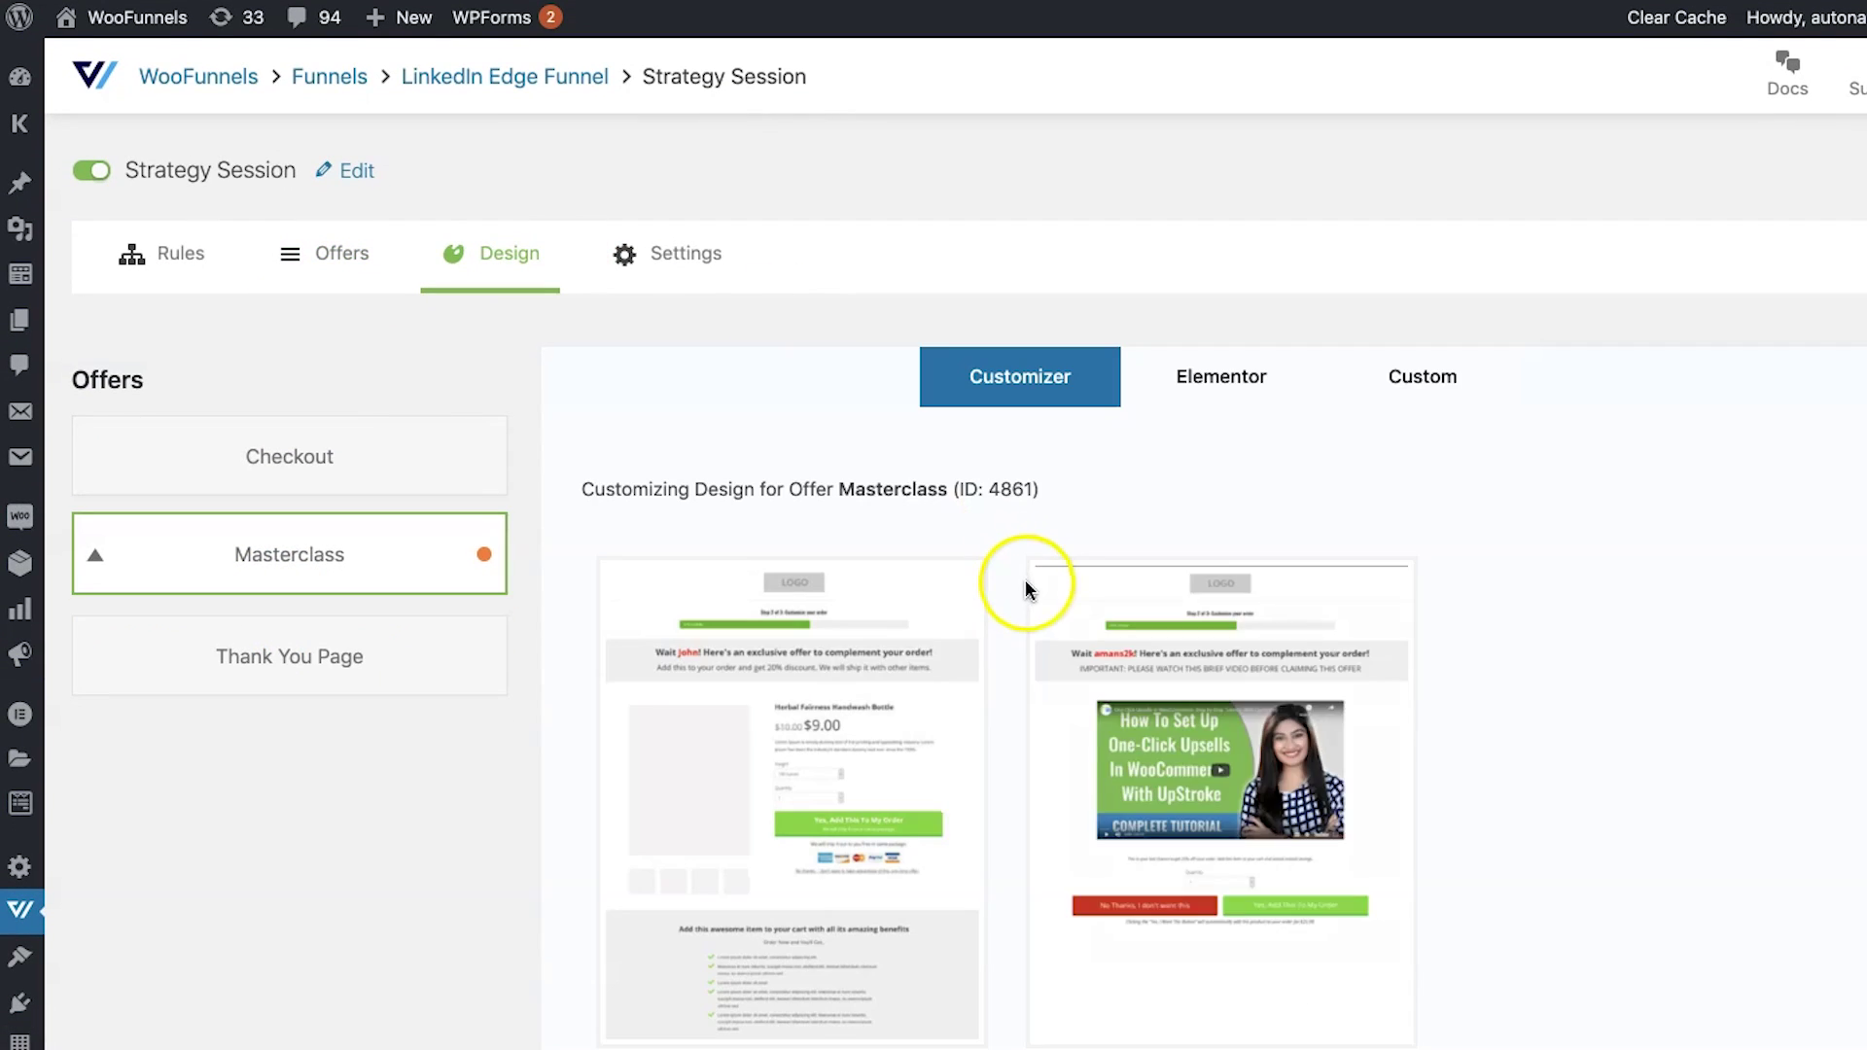
pyautogui.scroll(-2, 1029, 466)
pyautogui.click(1251, 201)
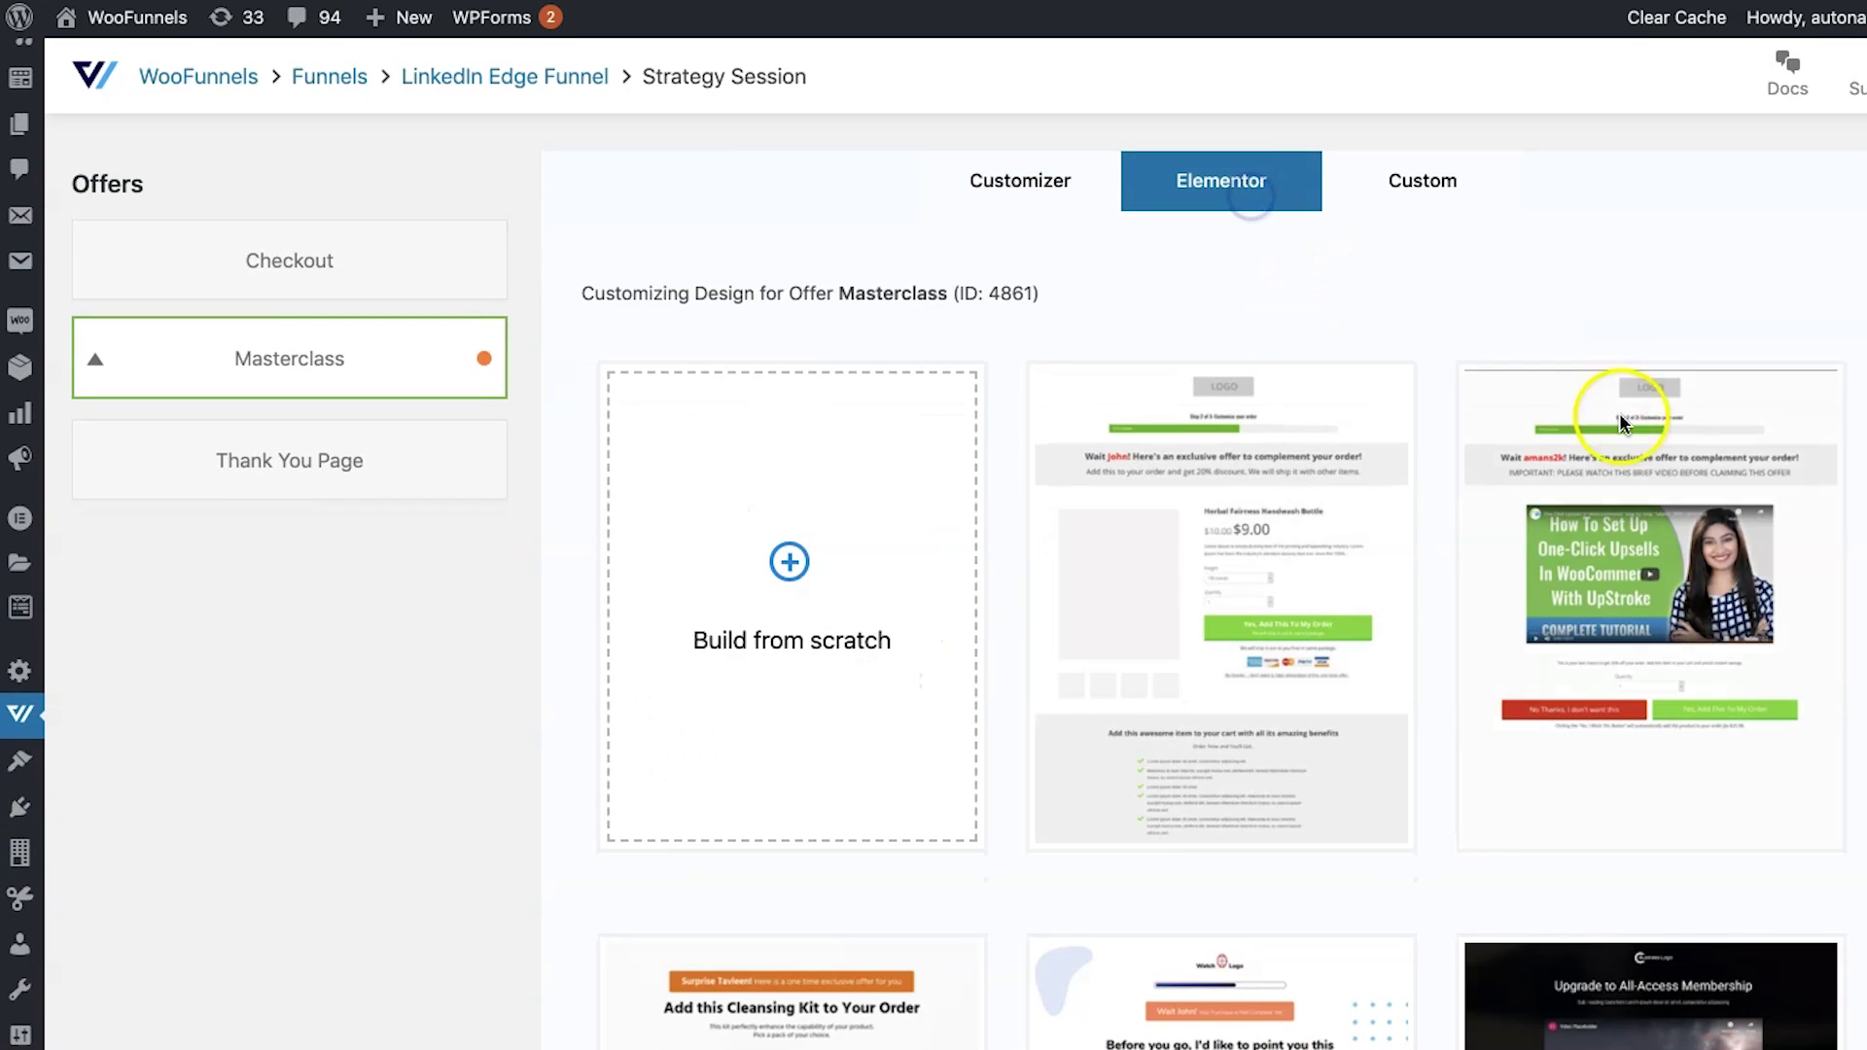
pyautogui.scroll(-6, 1619, 416)
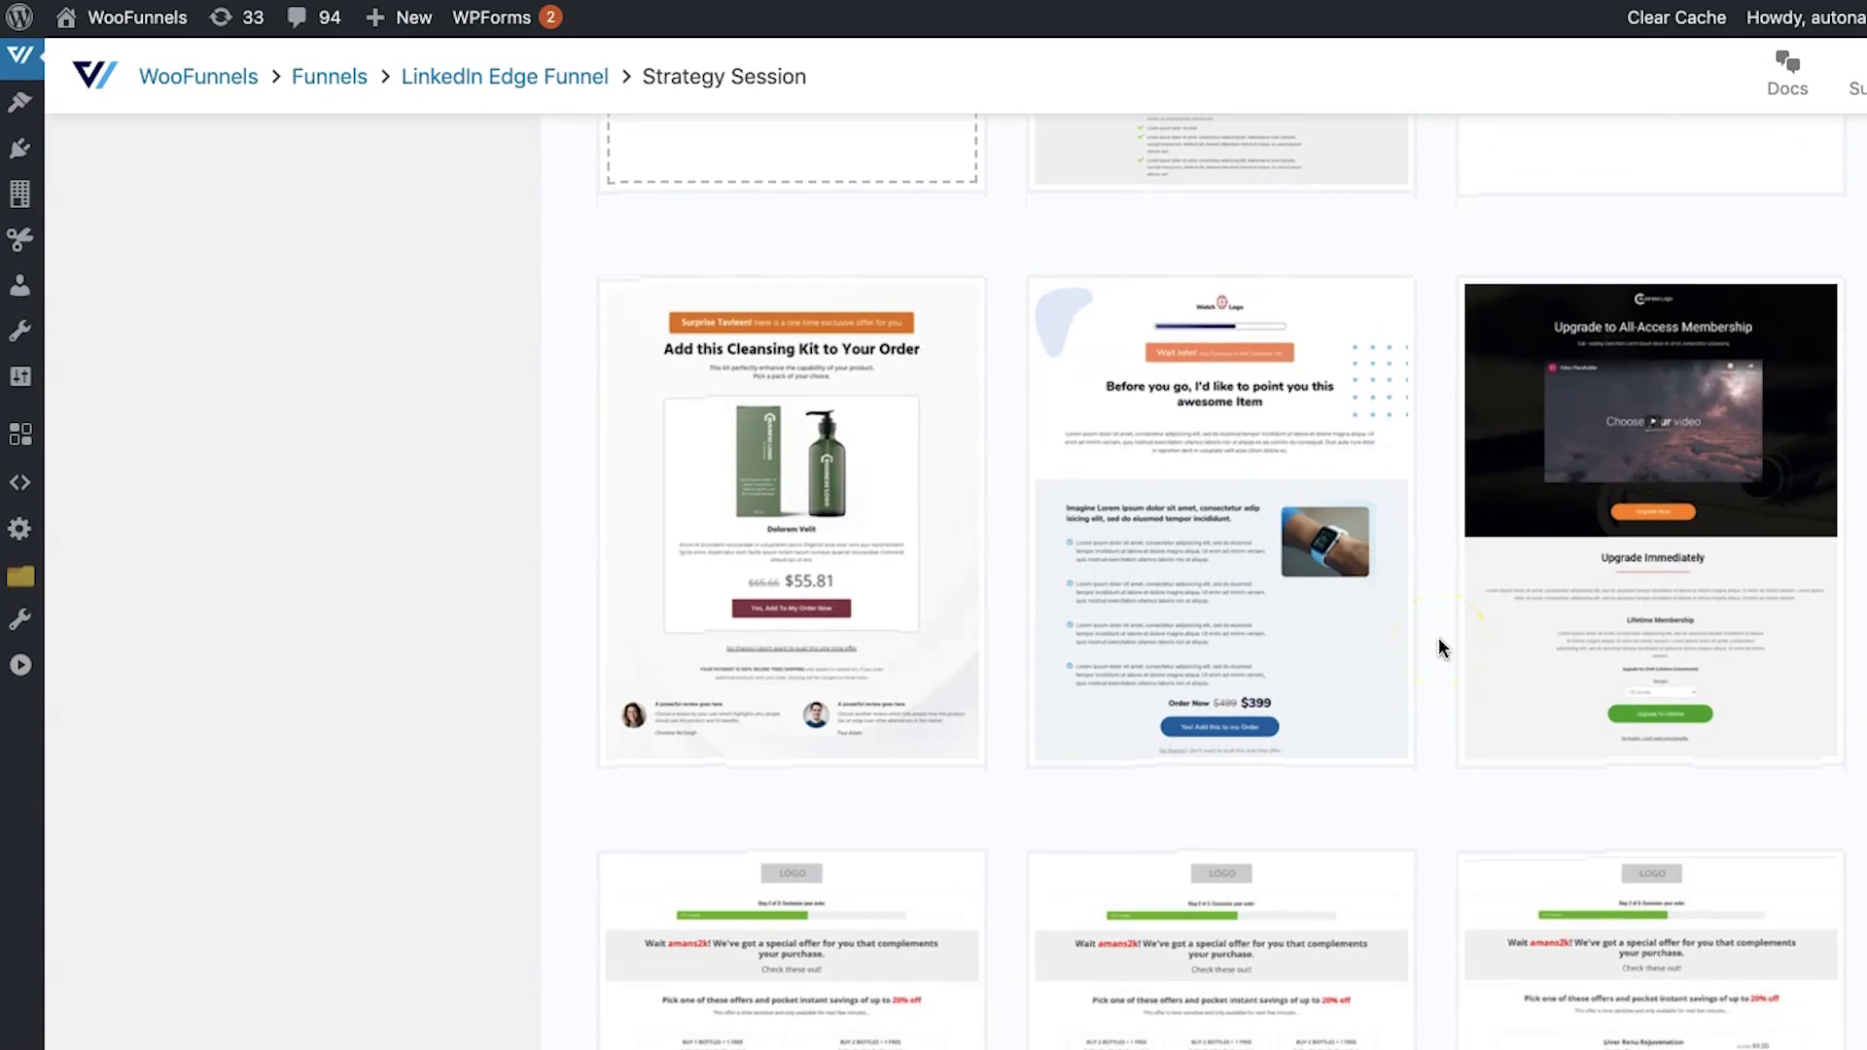
pyautogui.scroll(-7, 1439, 640)
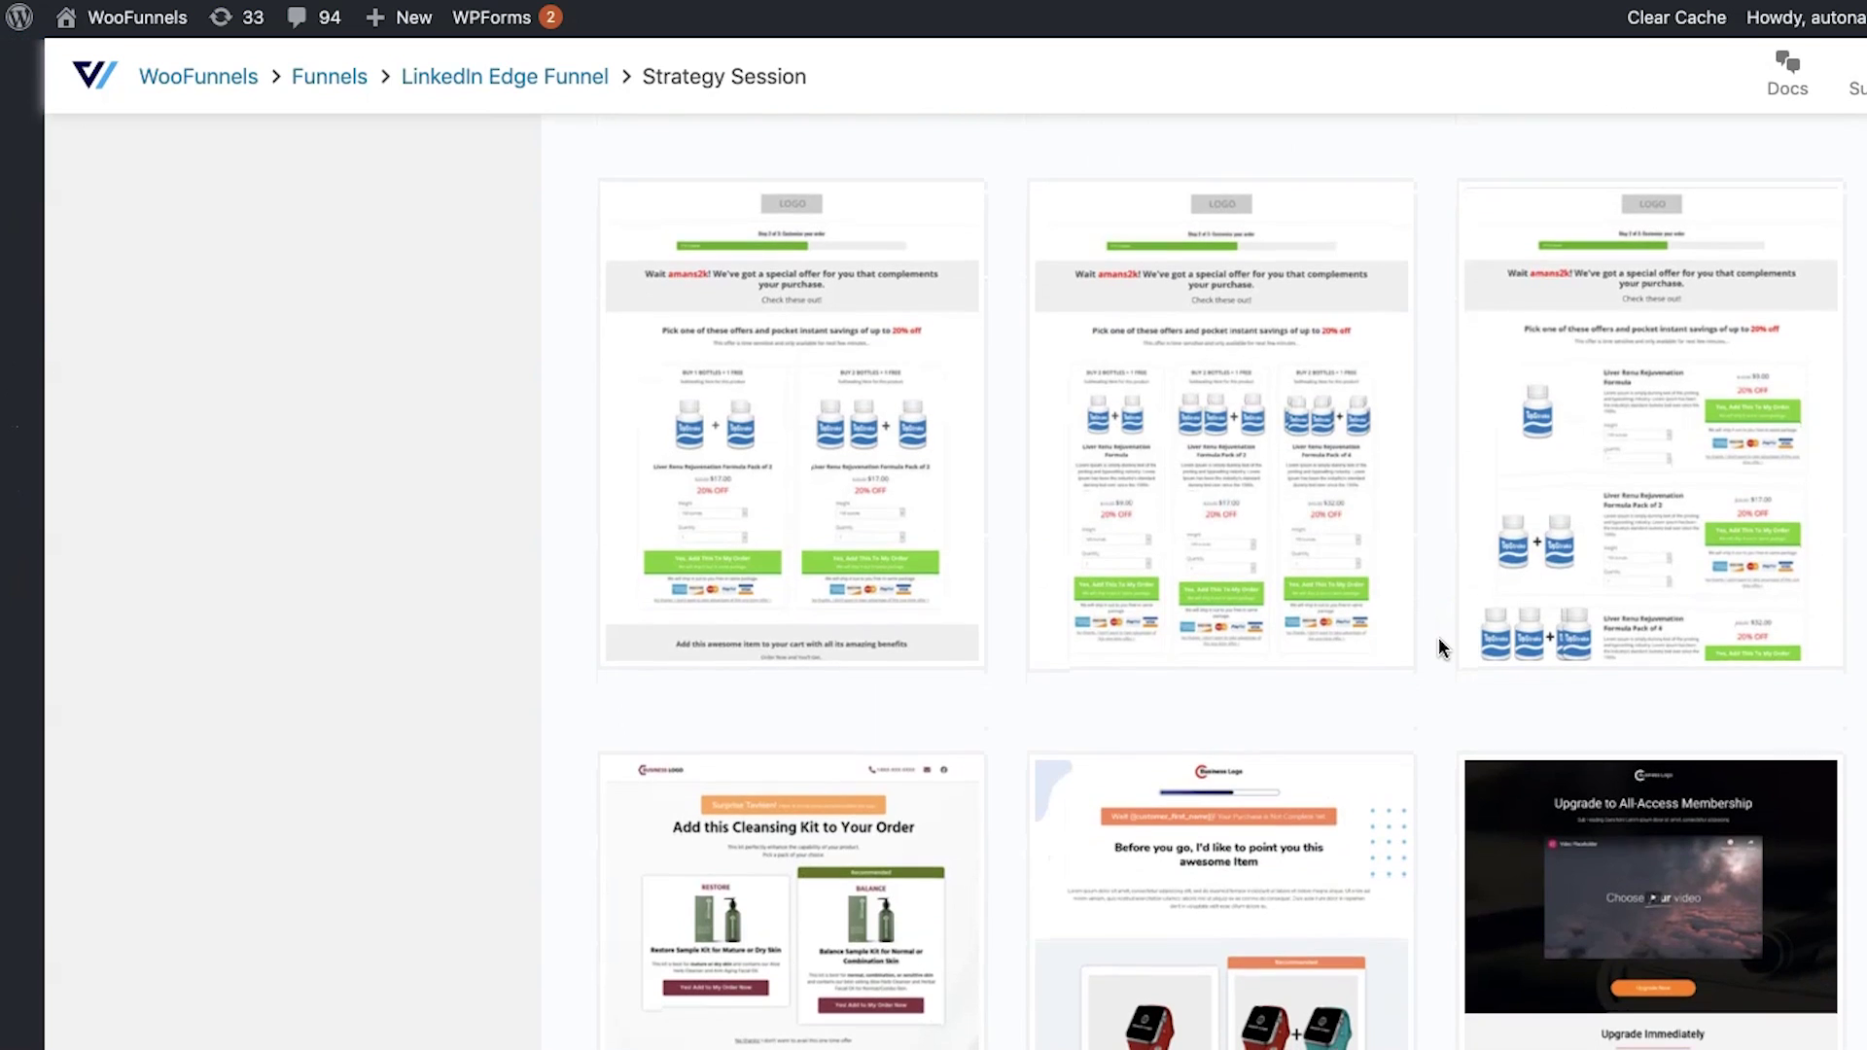
pyautogui.scroll(-6, 1440, 648)
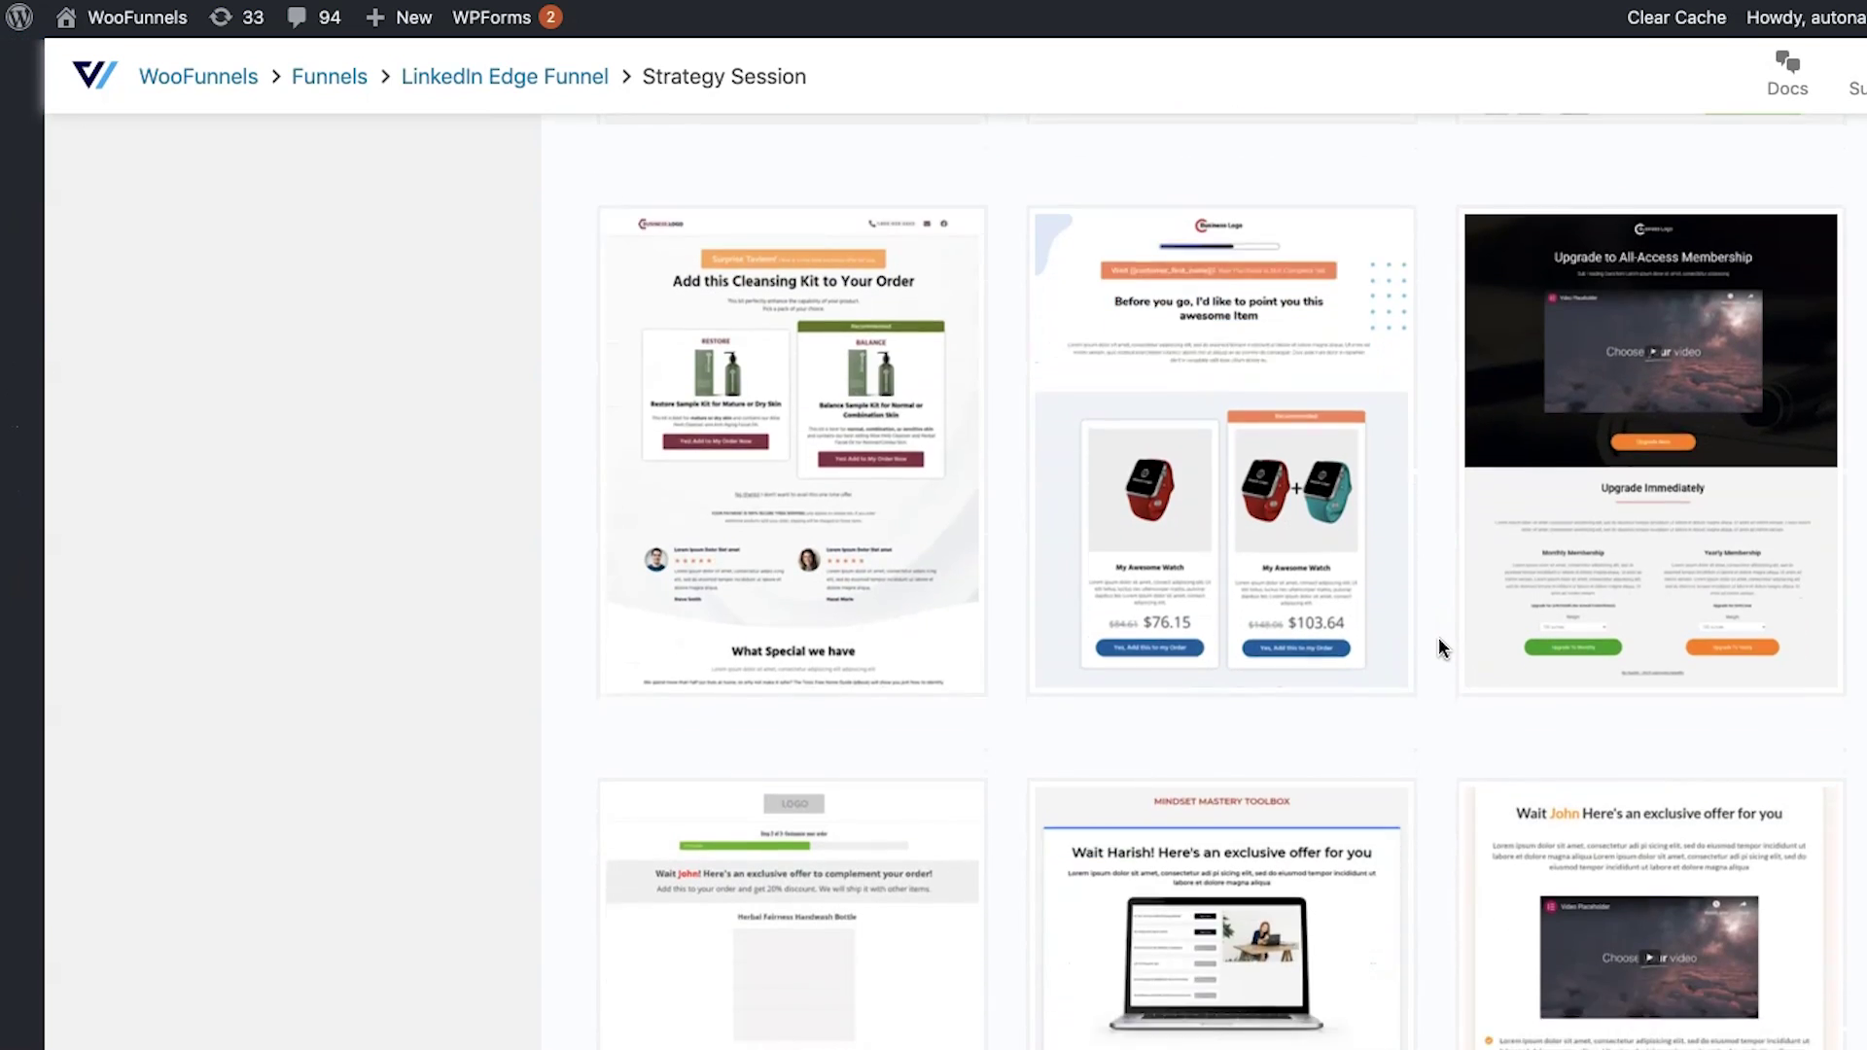
pyautogui.scroll(-3, 1438, 638)
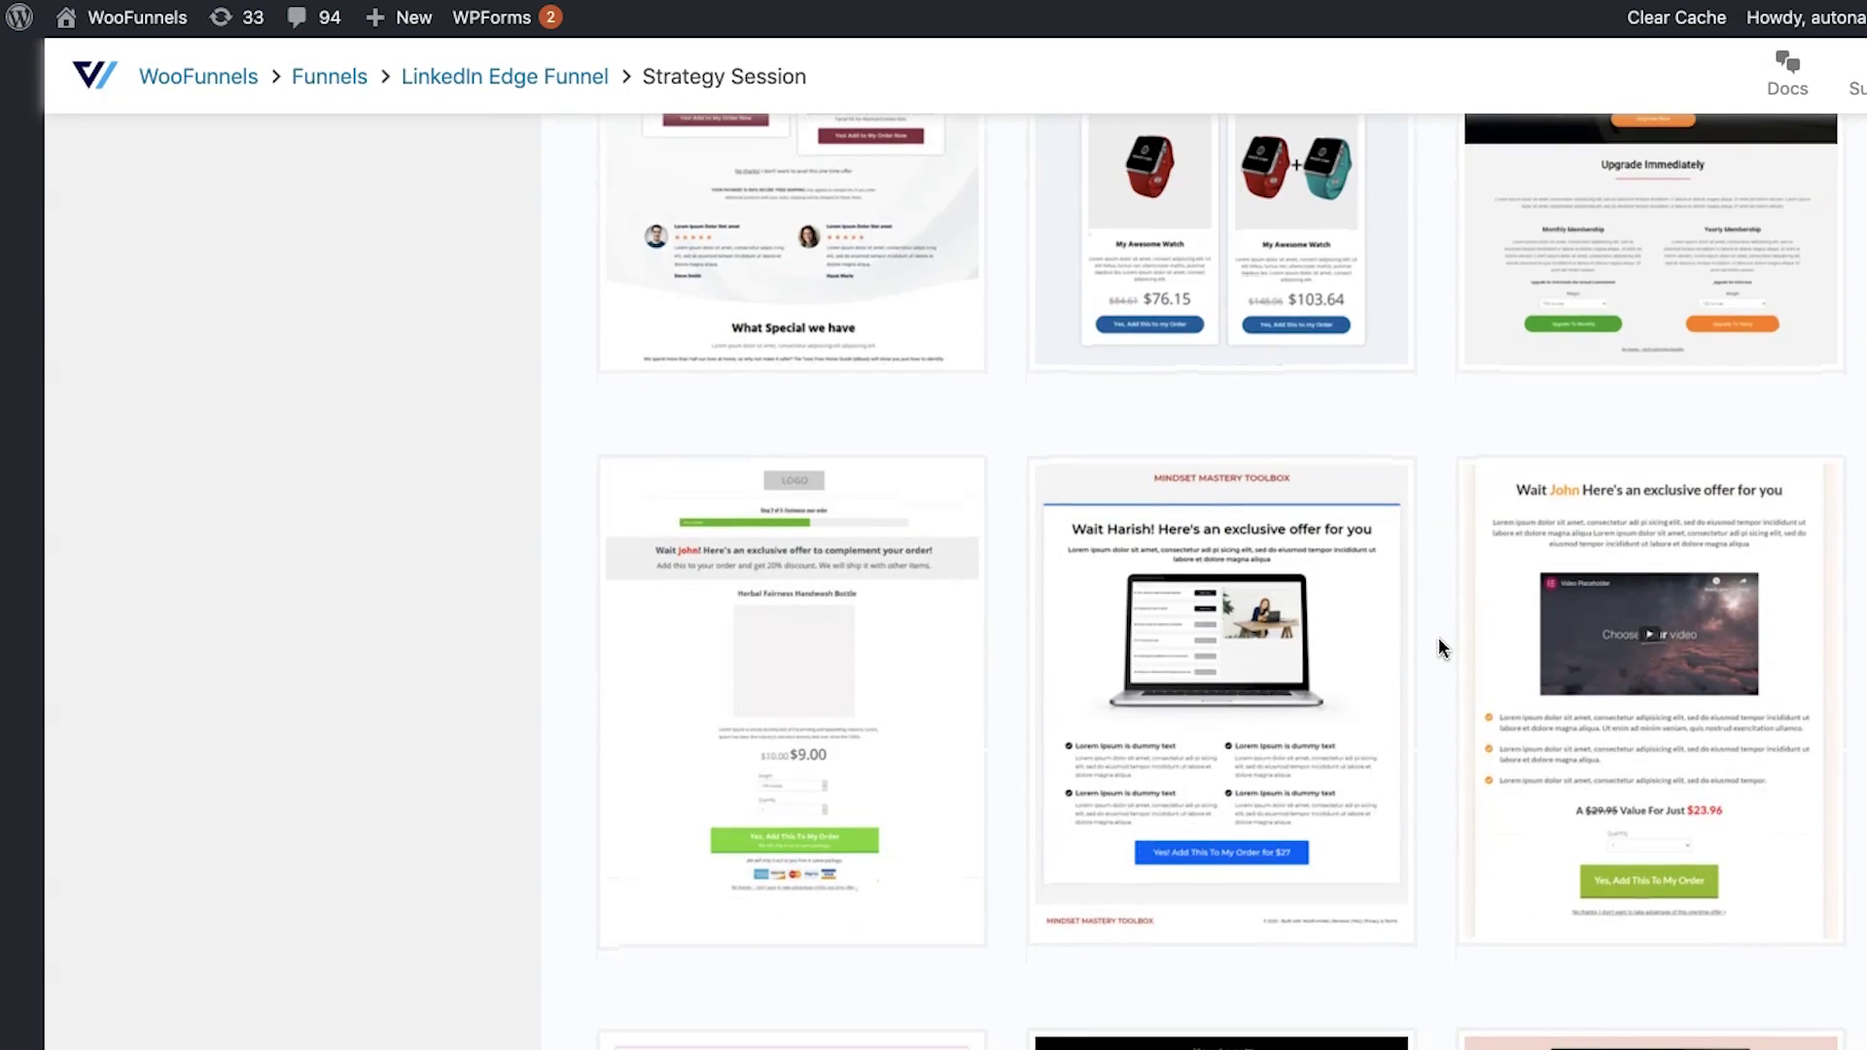
pyautogui.scroll(20, 1438, 637)
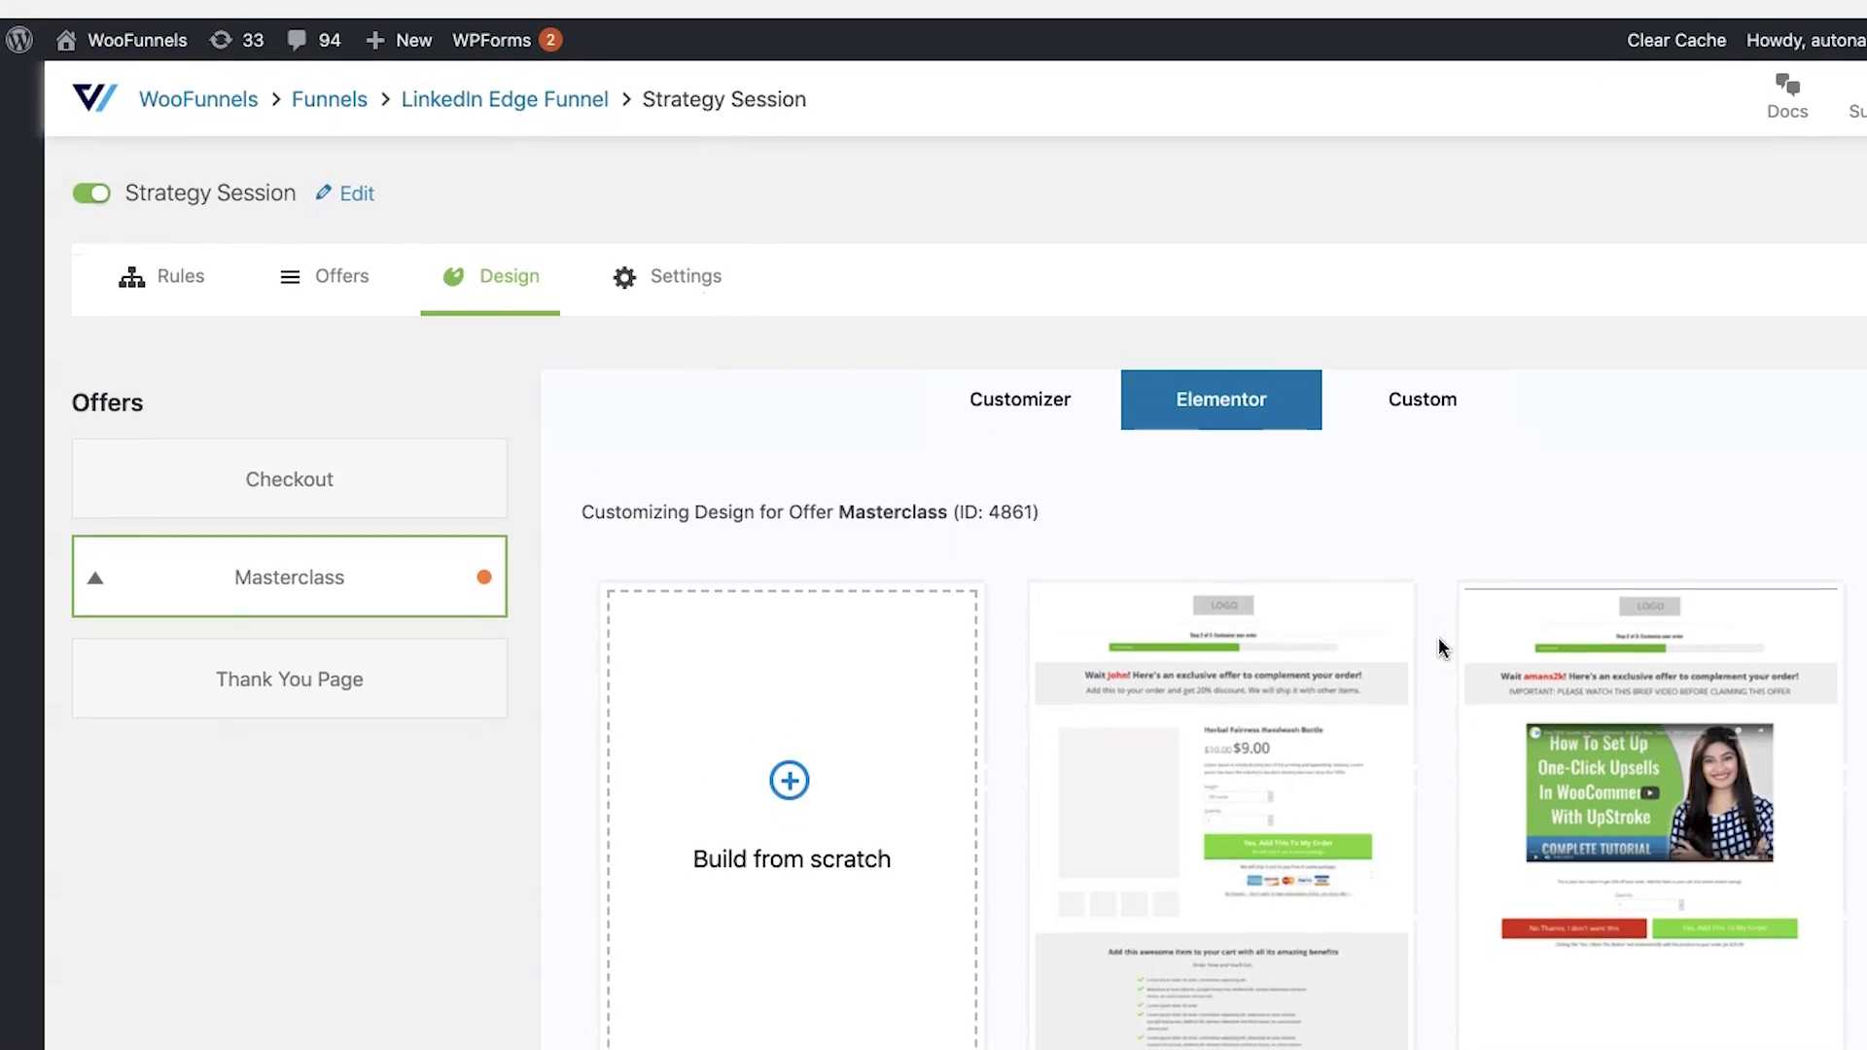
pyautogui.click(475, 88)
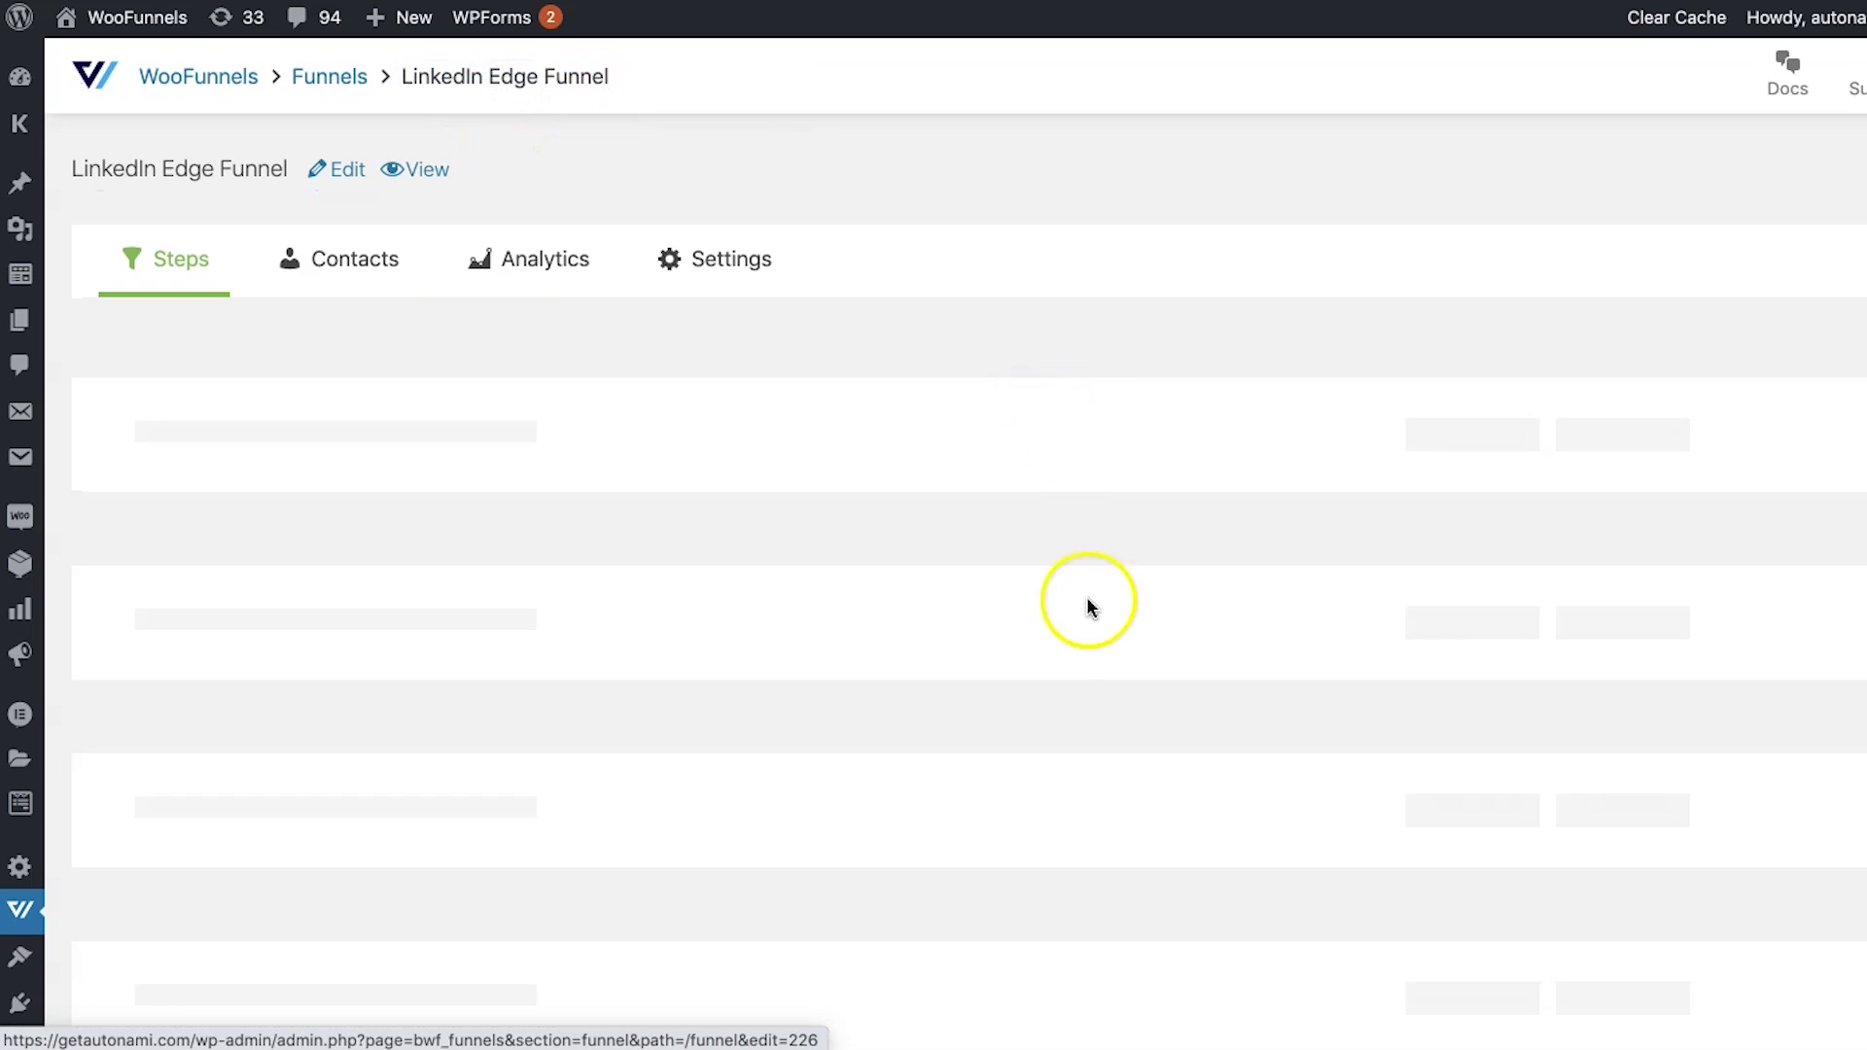
# - Scroll through the LinkedIn Edge Funnel's list of steps
pyautogui.scroll(-3, 1088, 623)
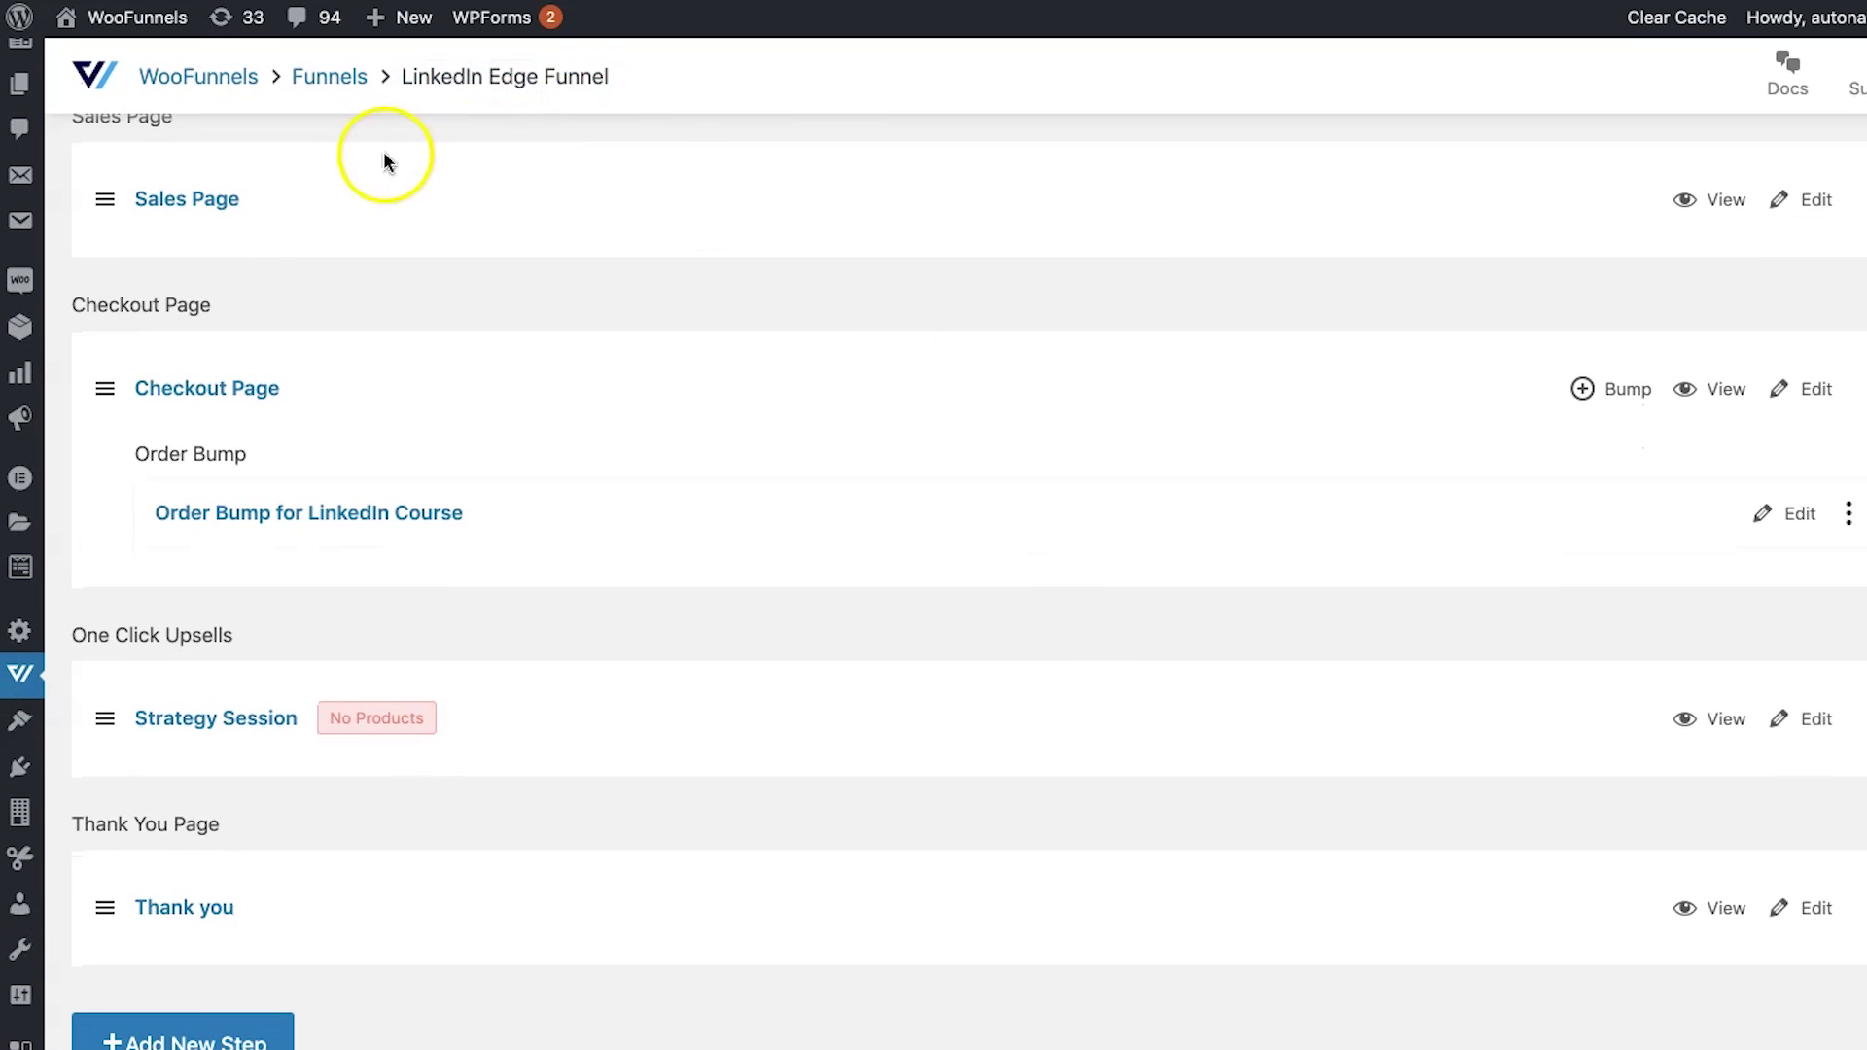
pyautogui.scroll(-1, 655, 367)
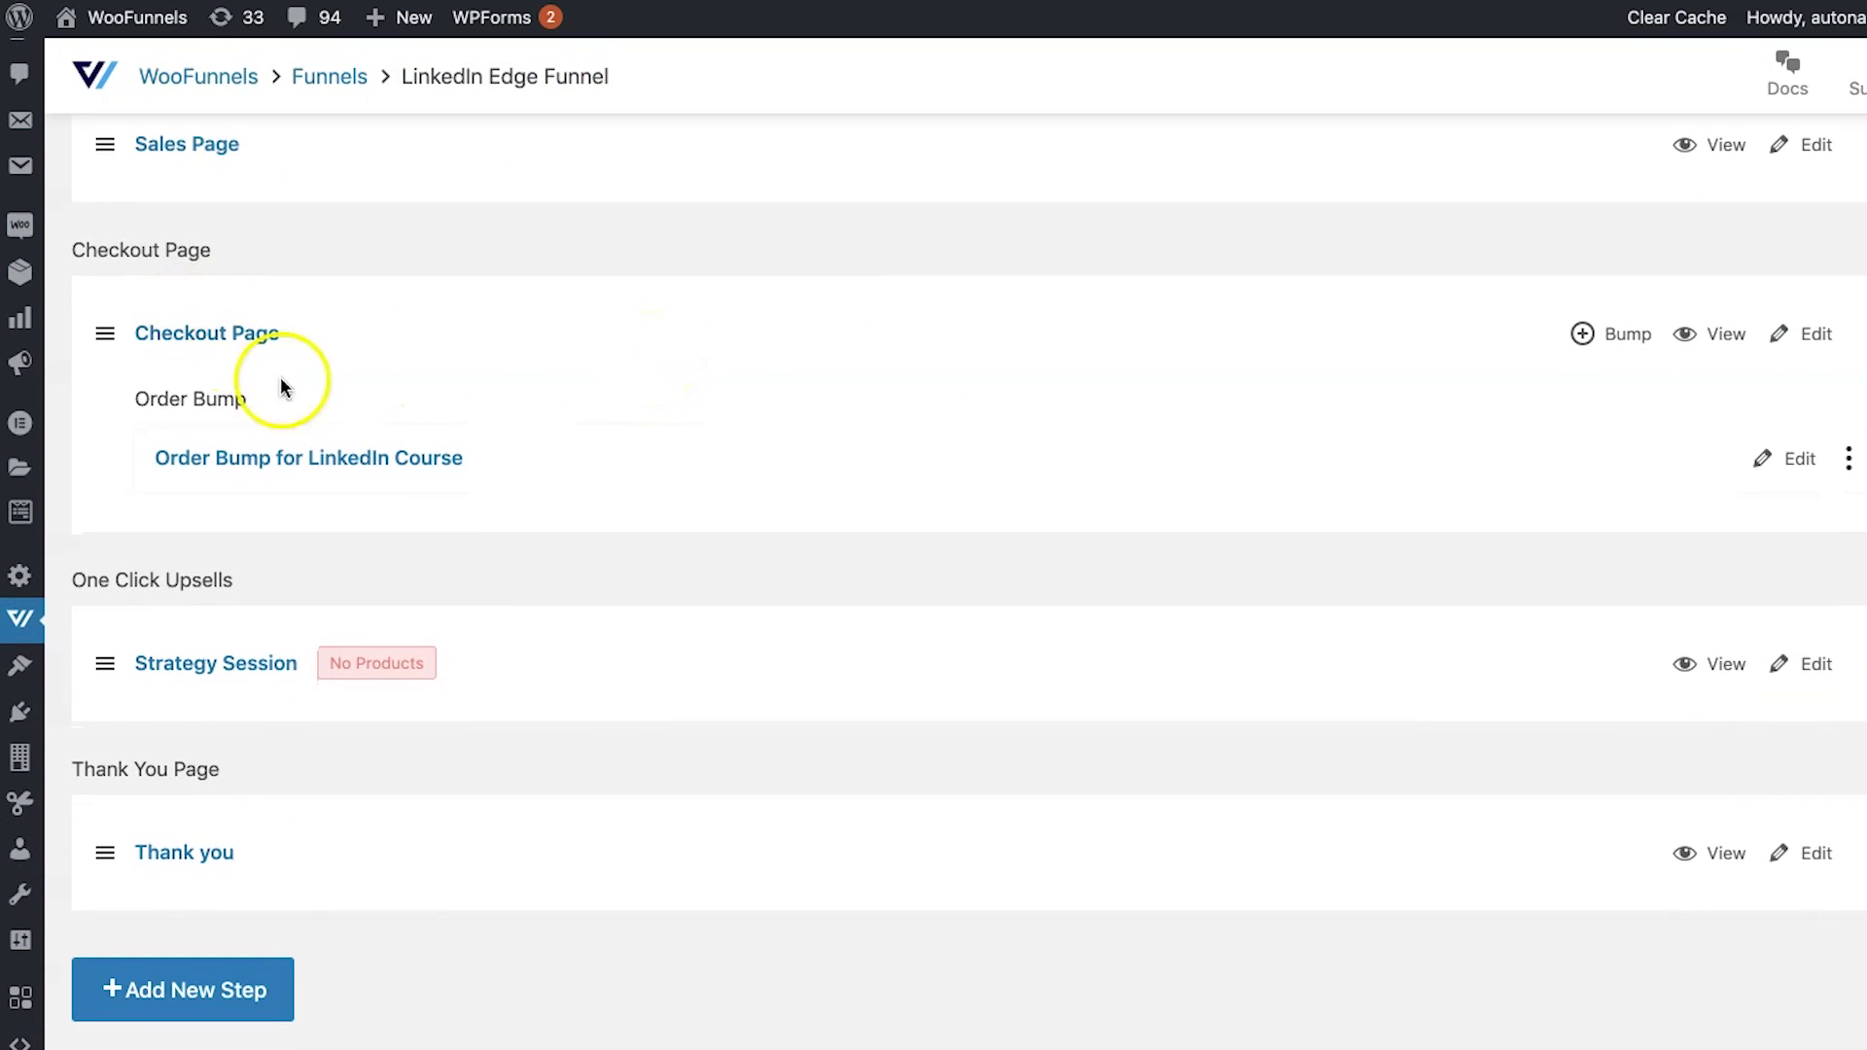
pyautogui.scroll(-1, 292, 409)
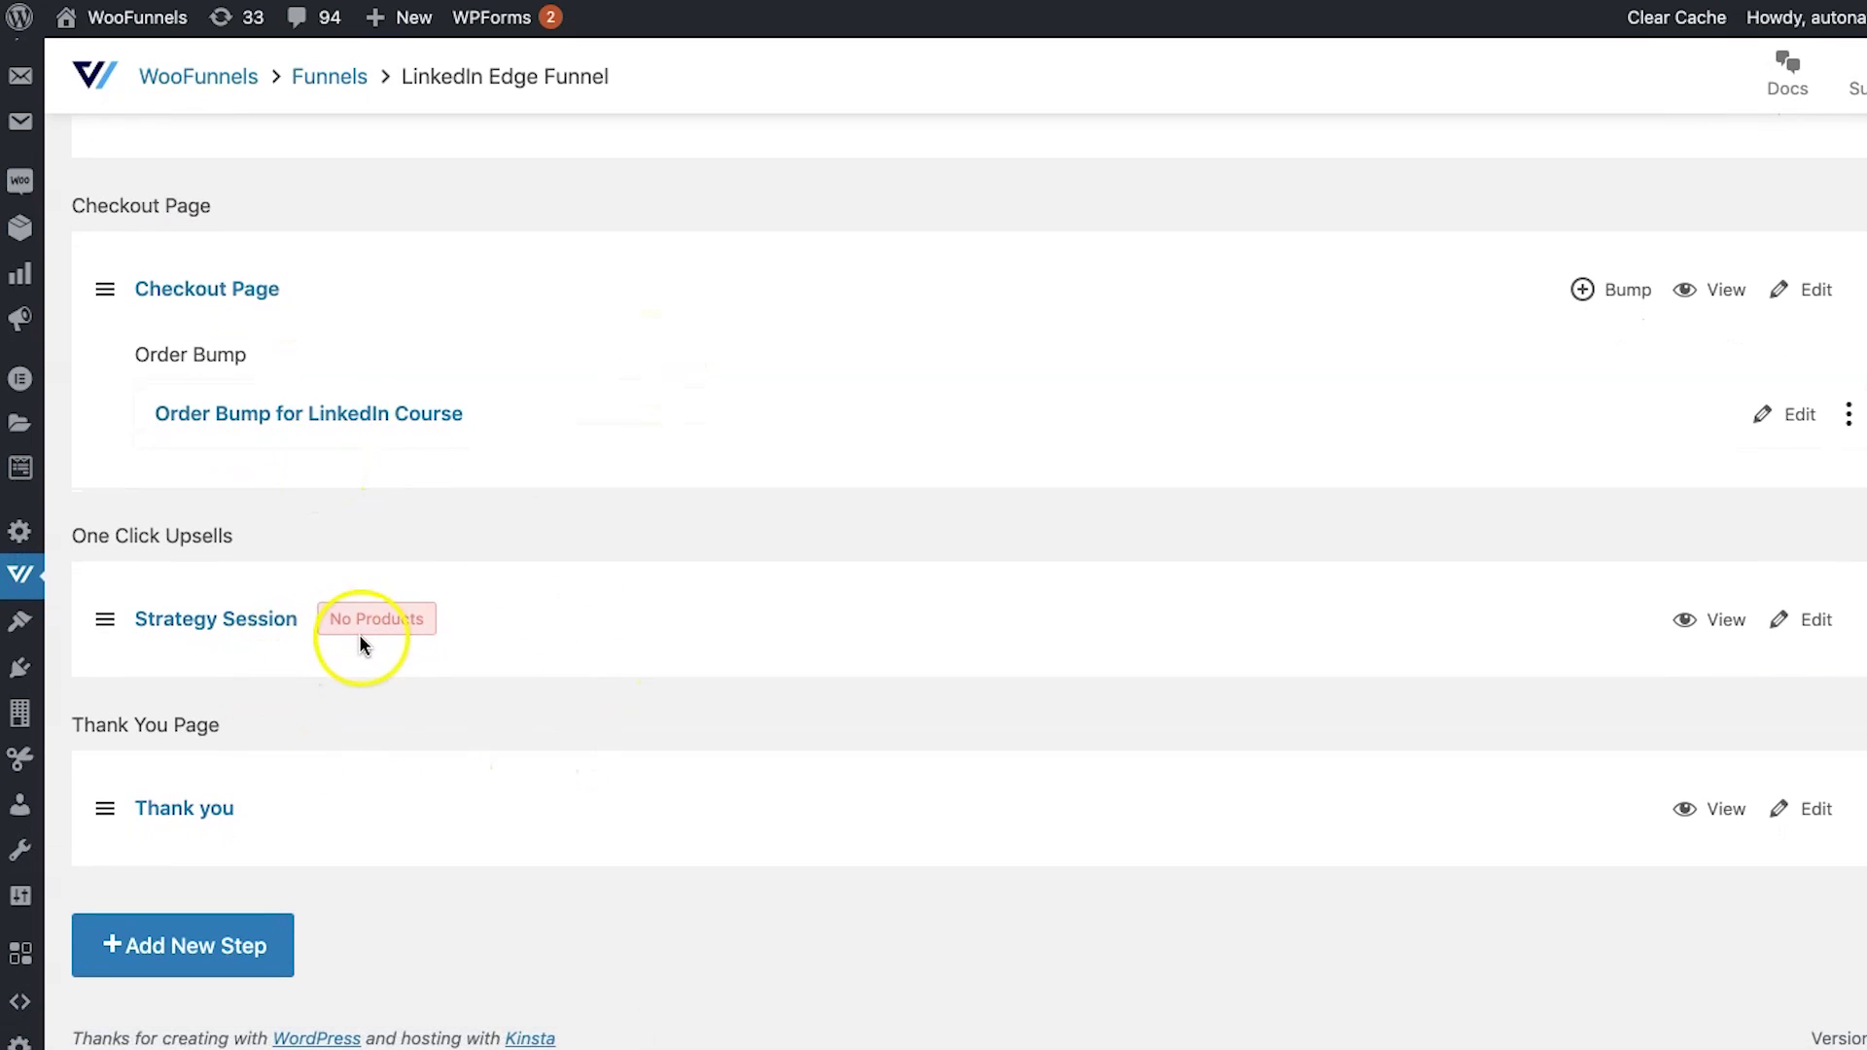
pyautogui.scroll(-2, 127, 831)
pyautogui.scroll(5, 645, 747)
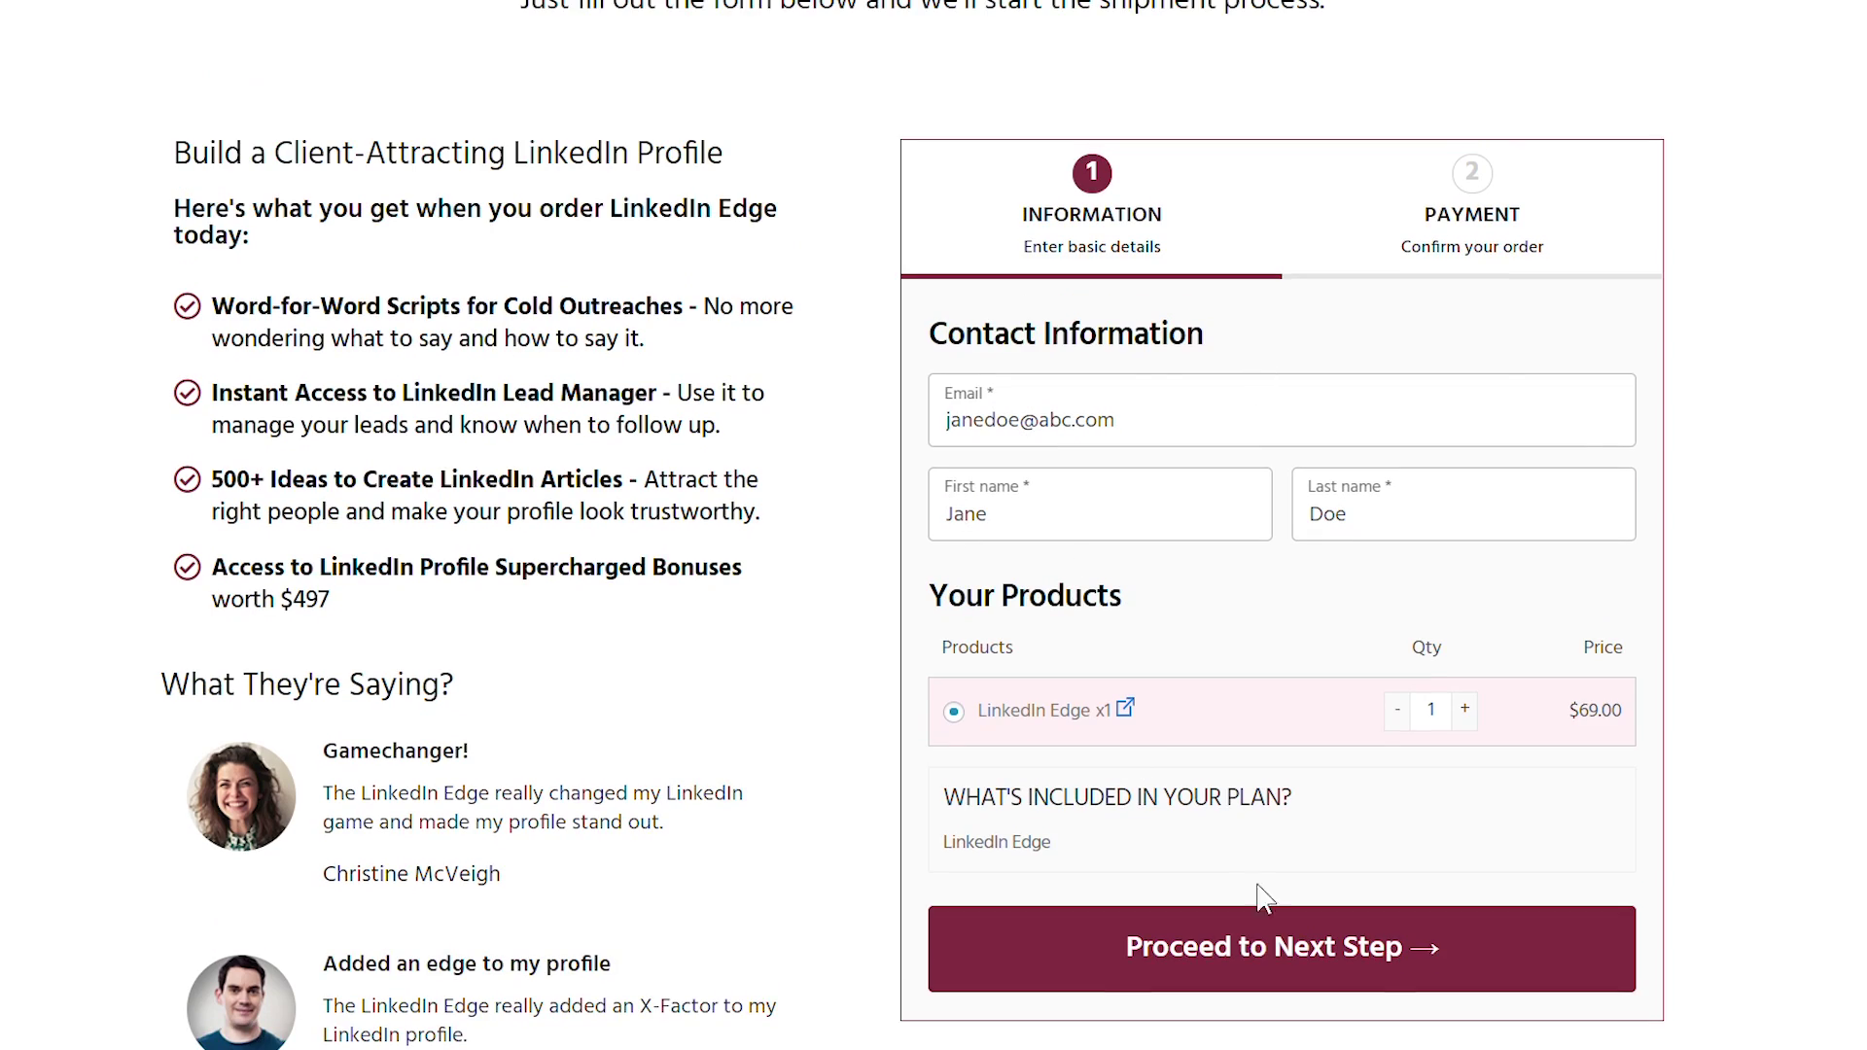
# - Continue to payment, add the Masterclass order bump, and place the test order
pyautogui.click(1303, 948)
pyautogui.click(1324, 436)
pyautogui.scroll(-10, 1455, 475)
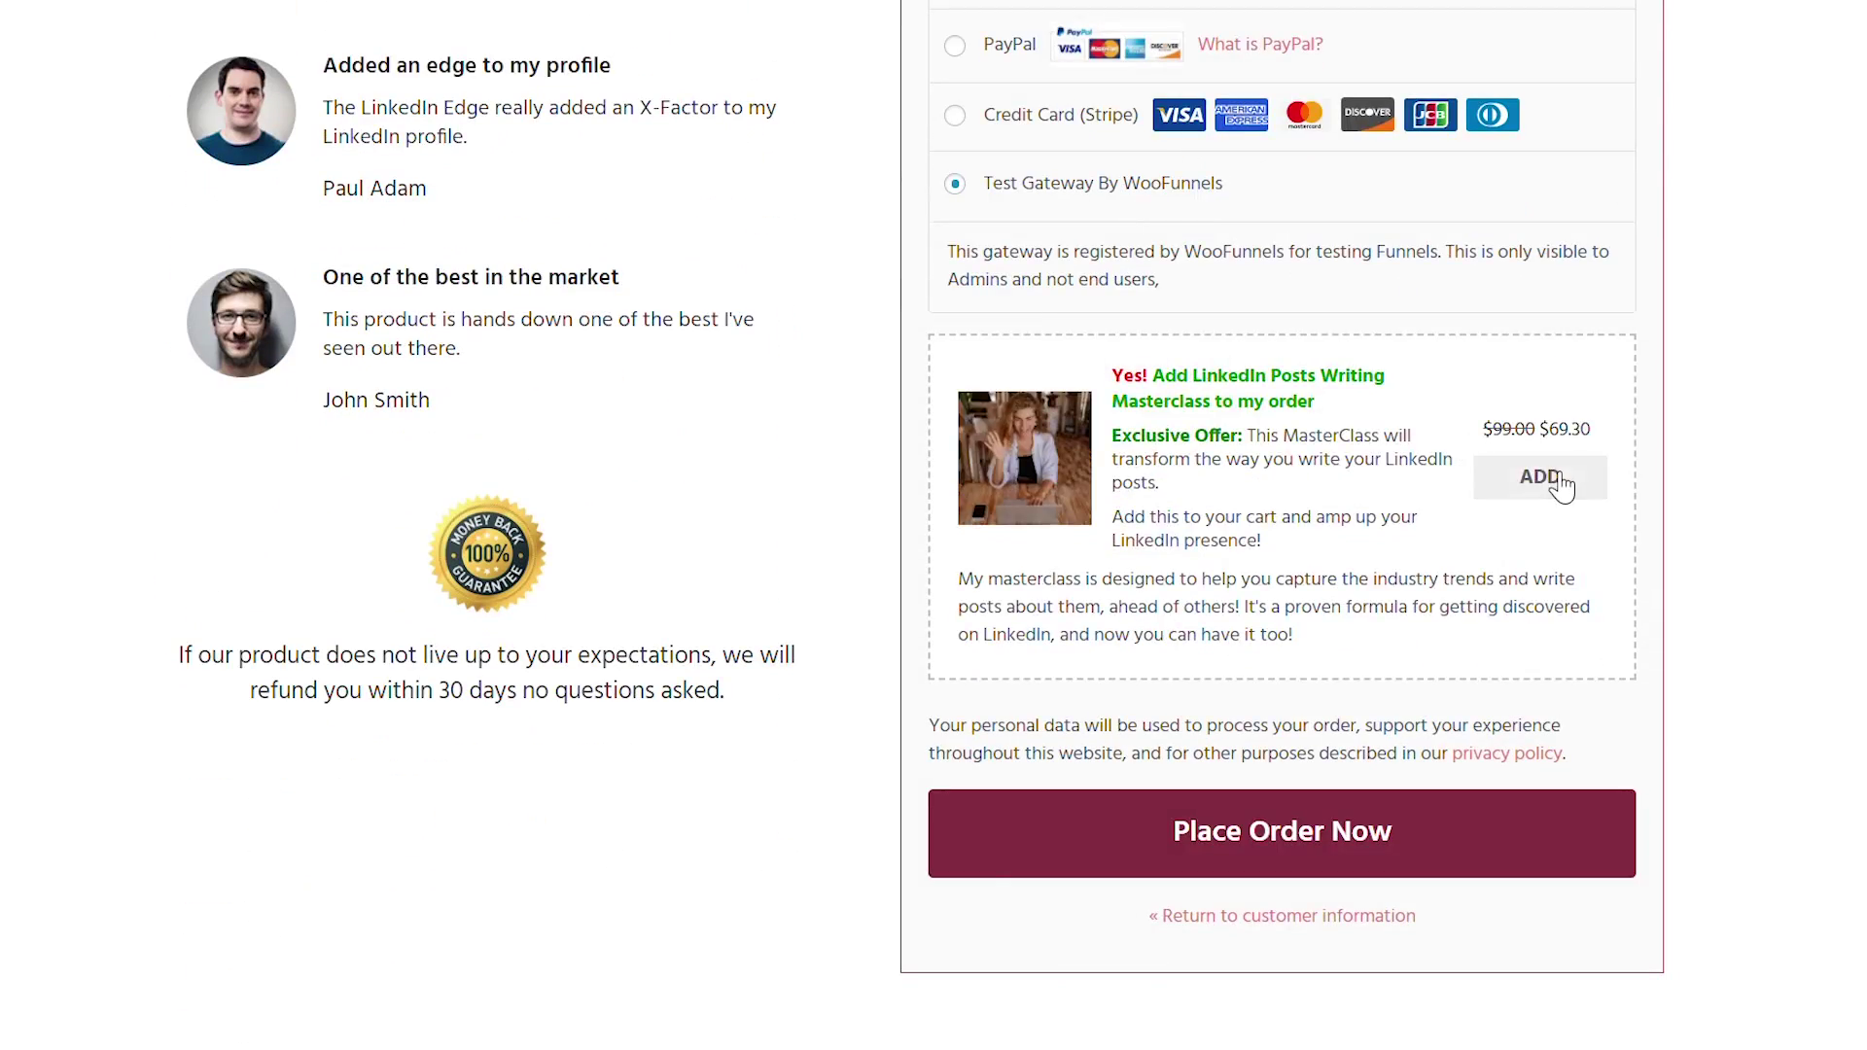
pyautogui.click(1556, 476)
pyautogui.scroll(-1, 1556, 481)
pyautogui.click(1326, 871)
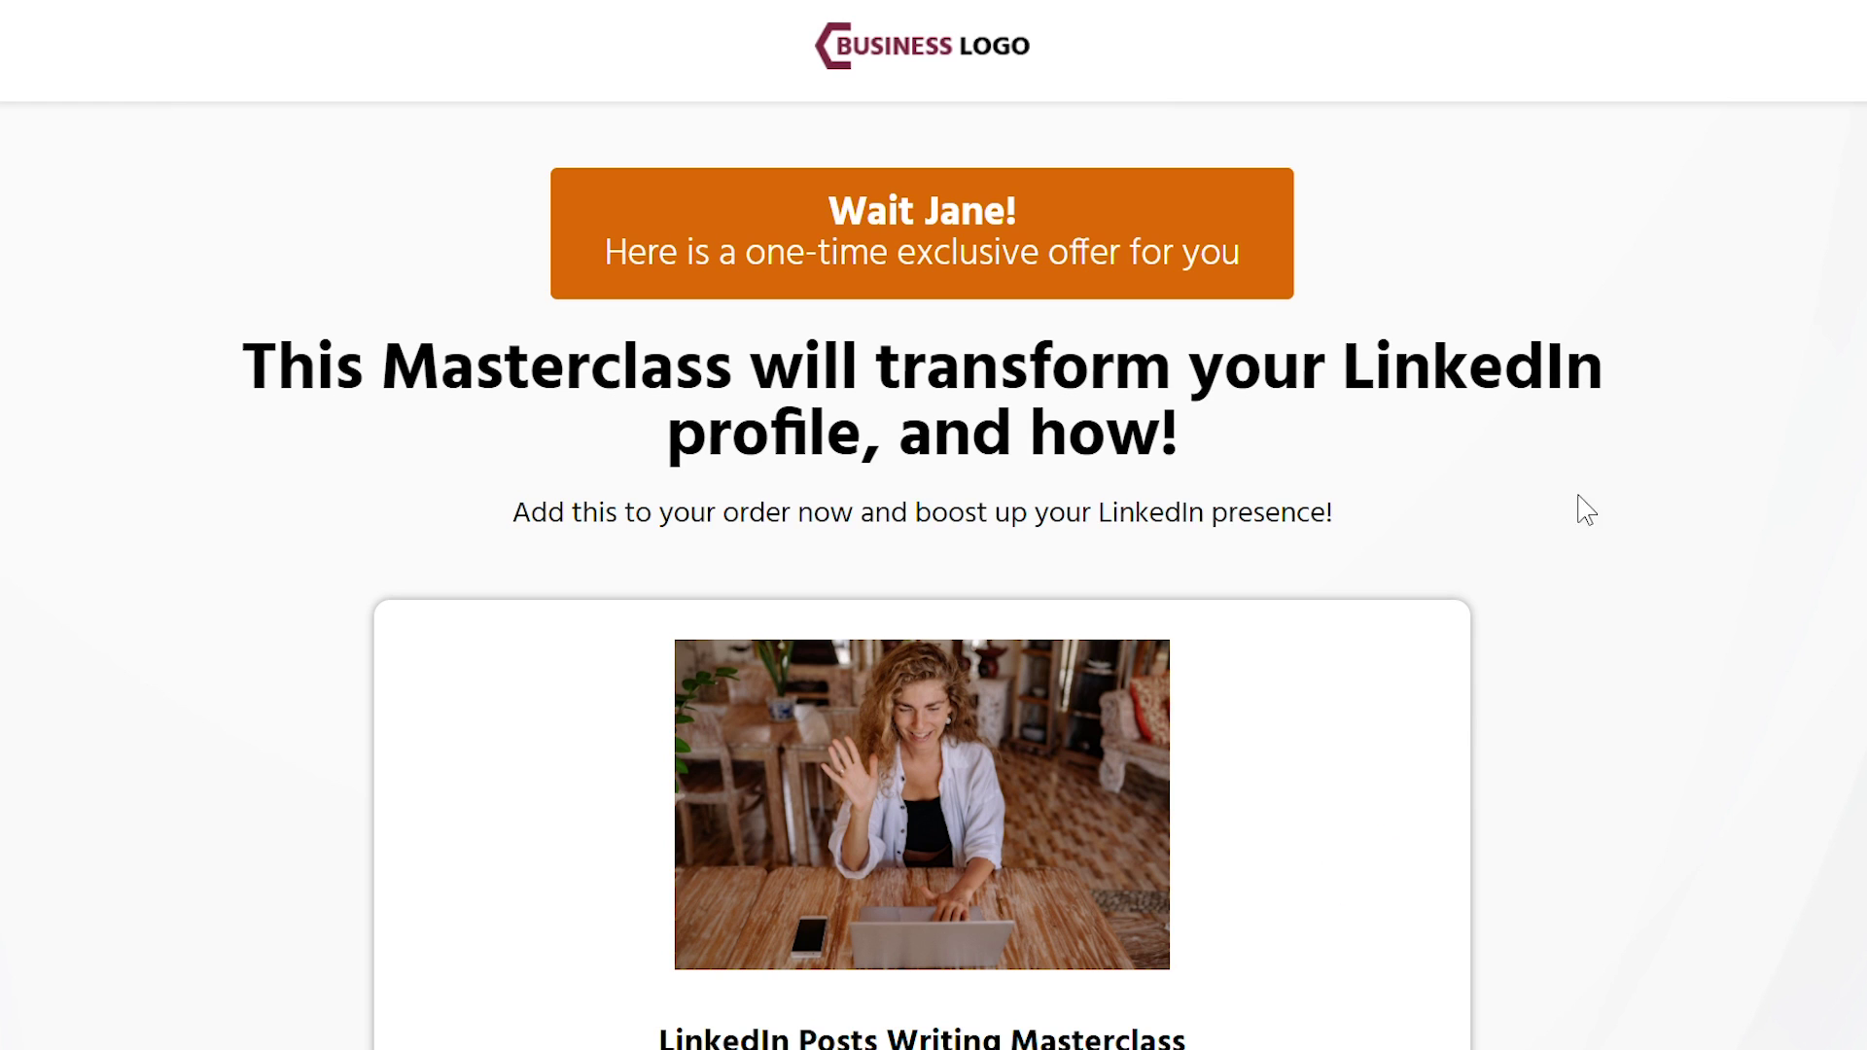
# - Accept the Masterclass one-click upsell, reaching the $227.60 order confirmation
pyautogui.scroll(-2, 1596, 481)
pyautogui.scroll(-3, 1596, 481)
pyautogui.click(1079, 842)
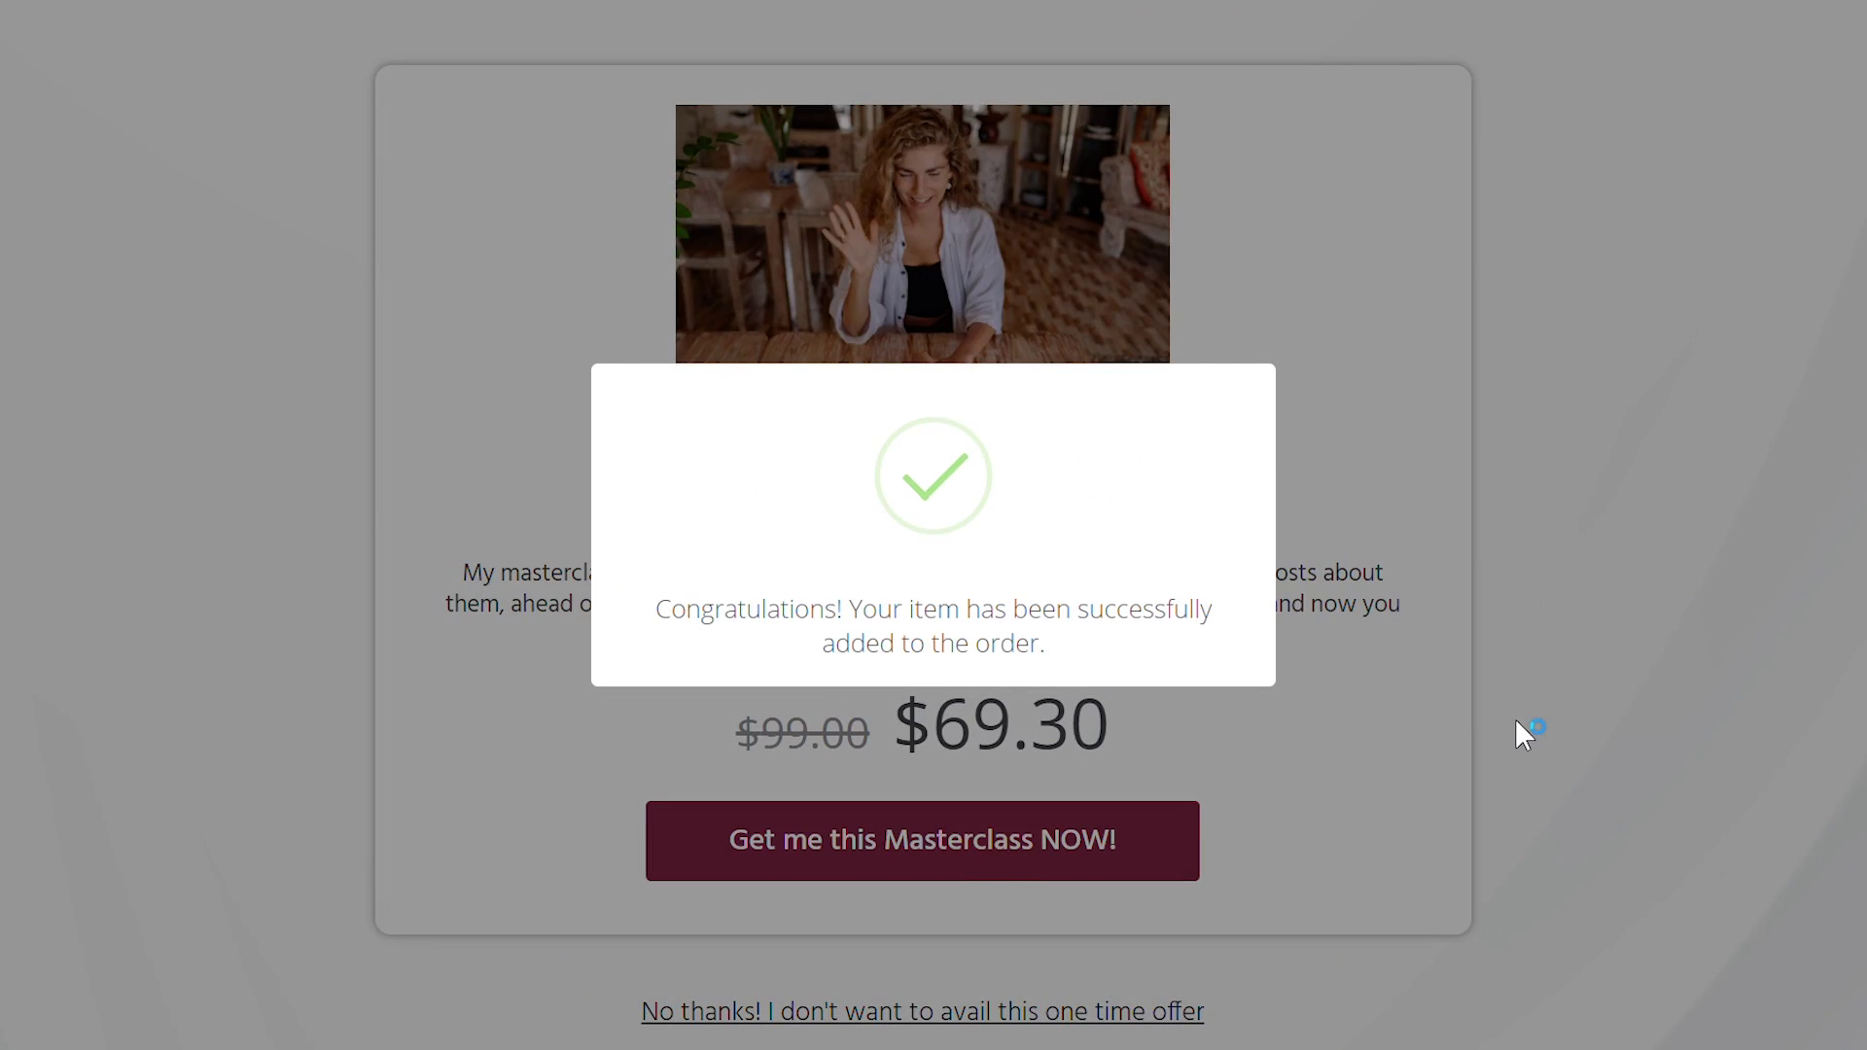
pyautogui.scroll(-10, 1847, 576)
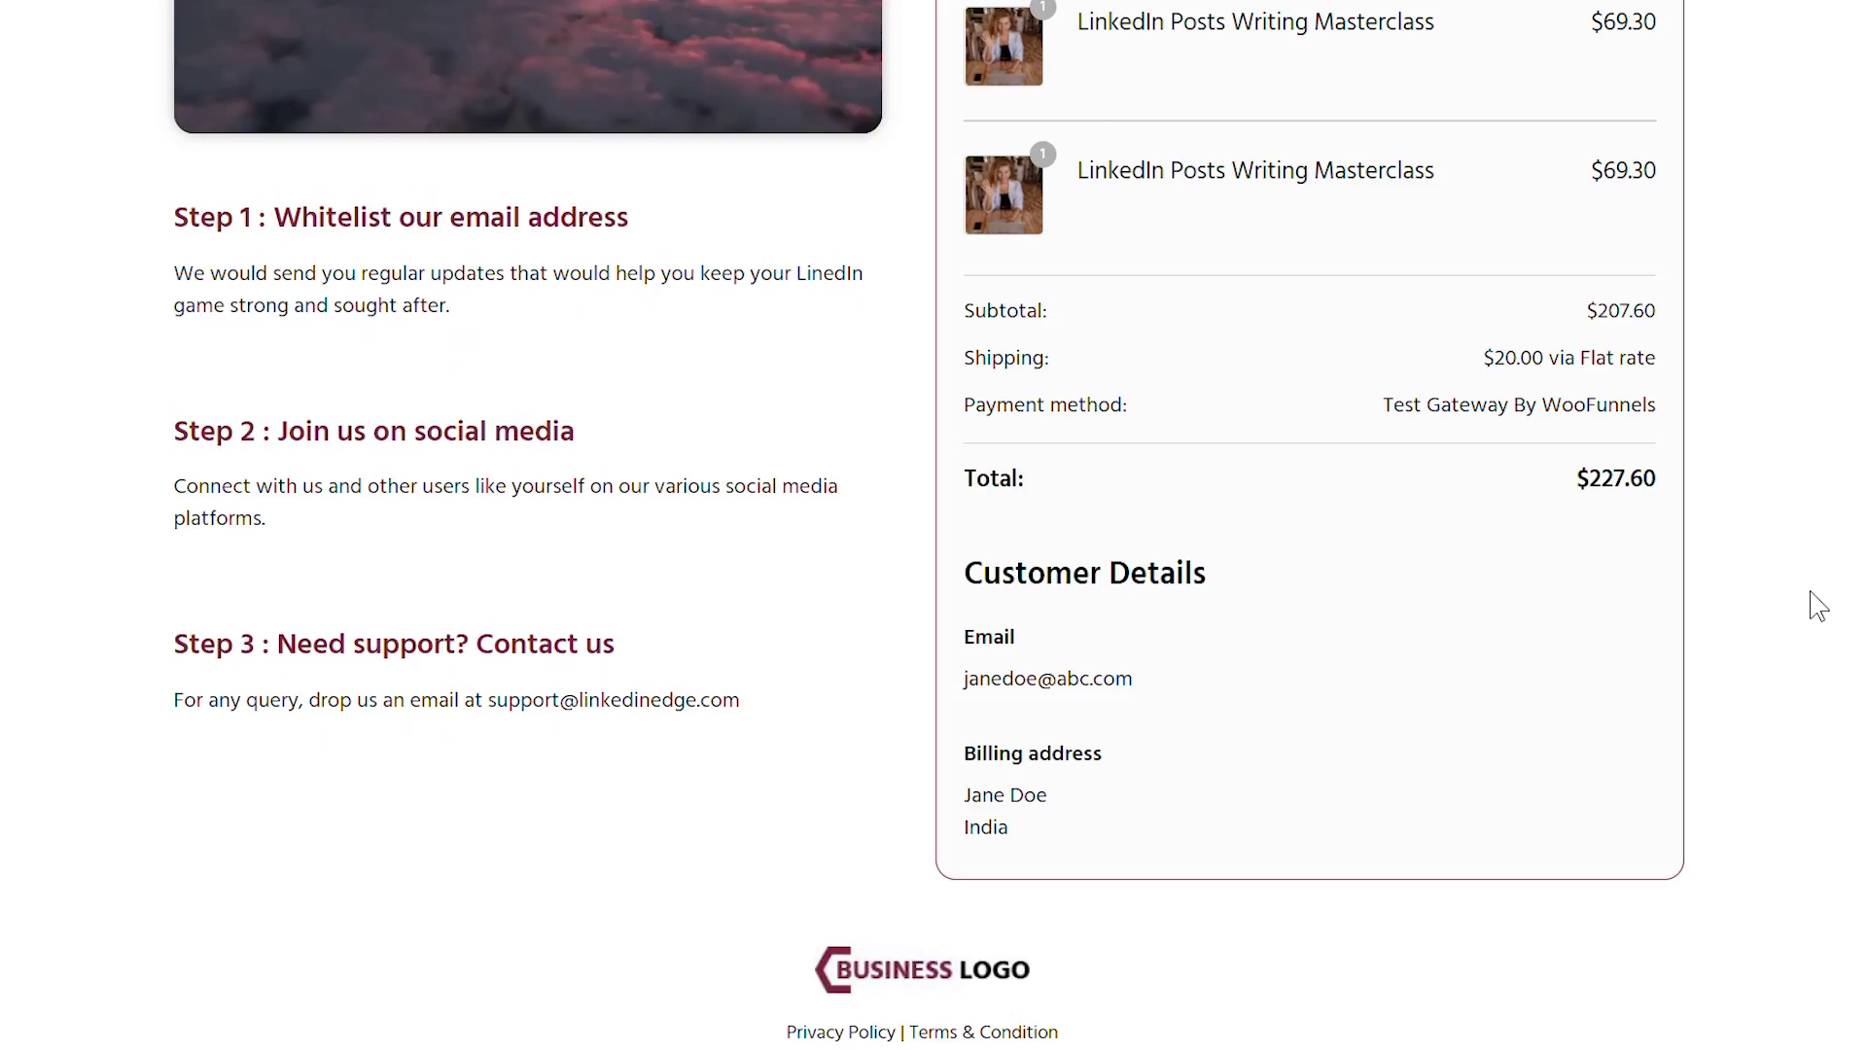